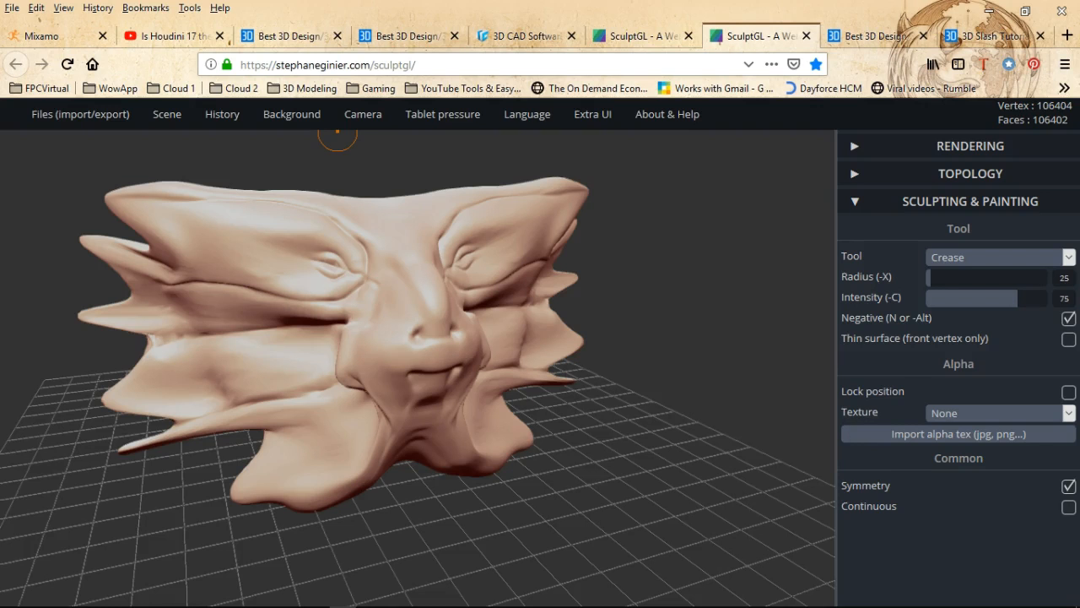
- Point out the SculptGL site address and examine the dragon head sculpt from the front, both sides and up close
{"action": "left_click_drag", "start_coordinate": [276, 64], "coordinate": [350, 65]}
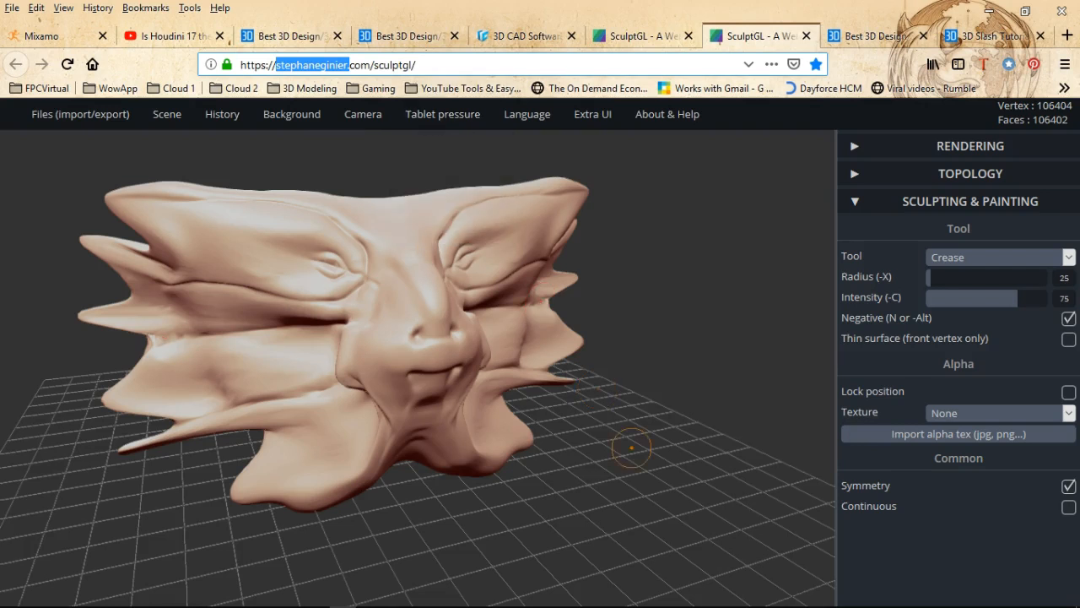
{"action": "left_click_drag", "start_coordinate": [423, 498], "coordinate": [501, 475]}
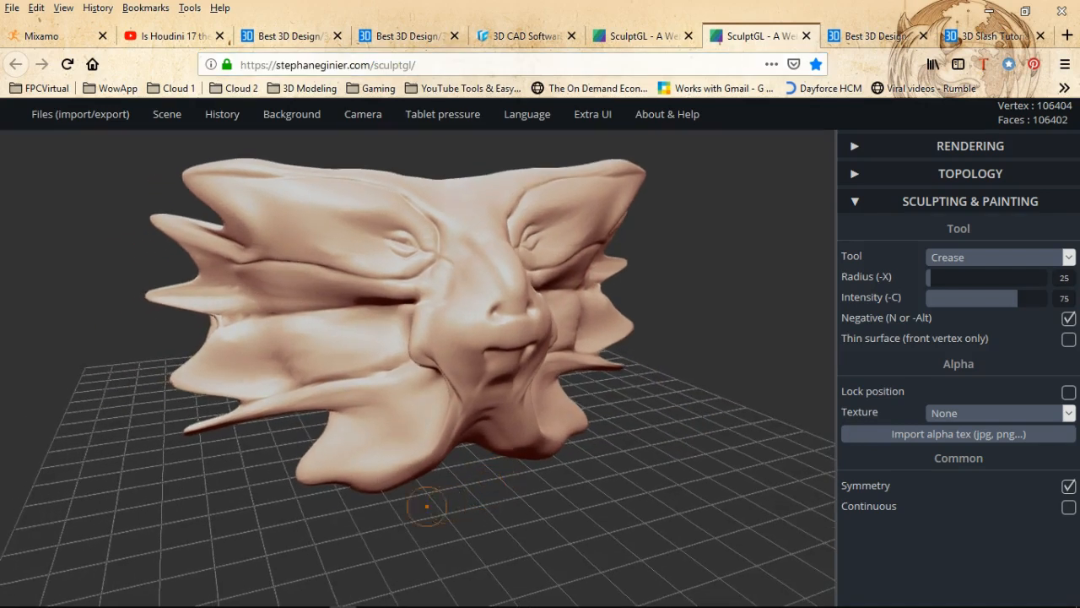
{"action": "scroll", "coordinate": [468, 512], "scroll_direction": "up", "scroll_amount": 3}
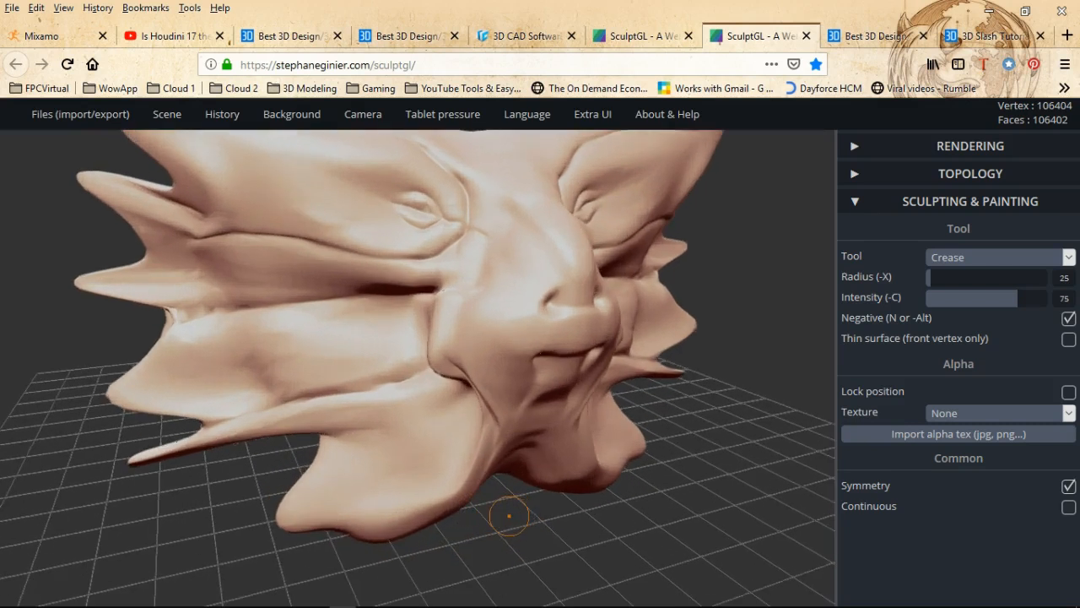
{"action": "scroll", "coordinate": [490, 512], "scroll_direction": "down", "scroll_amount": 3}
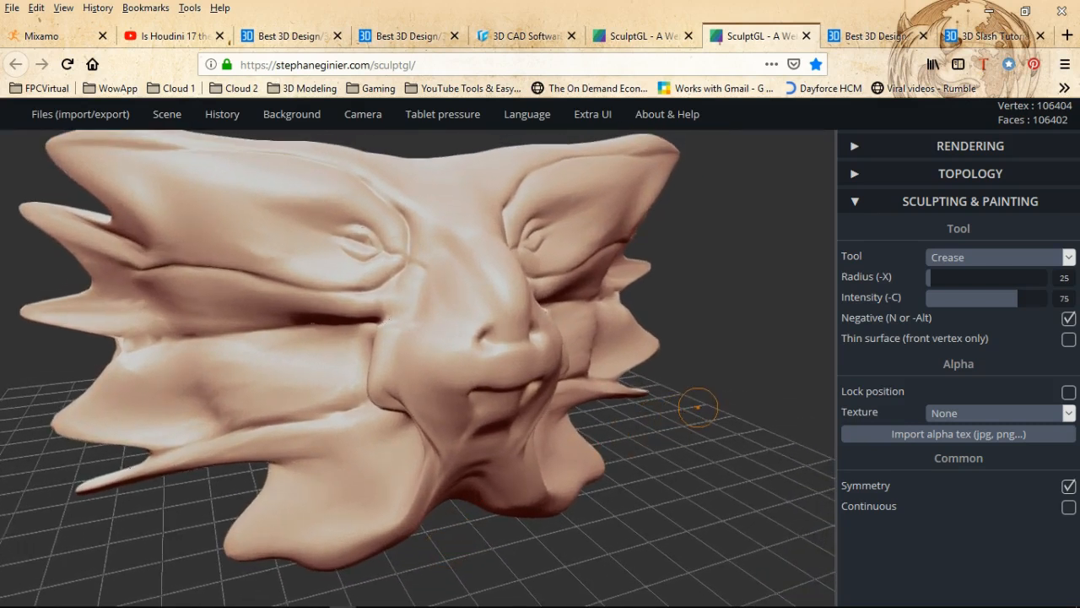
{"action": "mouse_move", "coordinate": [695, 408]}
{"action": "left_mouse_down"}
{"action": "mouse_move", "coordinate": [496, 394]}
{"action": "mouse_move", "coordinate": [427, 362]}
{"action": "mouse_move", "coordinate": [575, 388]}
{"action": "mouse_move", "coordinate": [370, 366]}
{"action": "mouse_move", "coordinate": [540, 347]}
{"action": "left_mouse_up"}
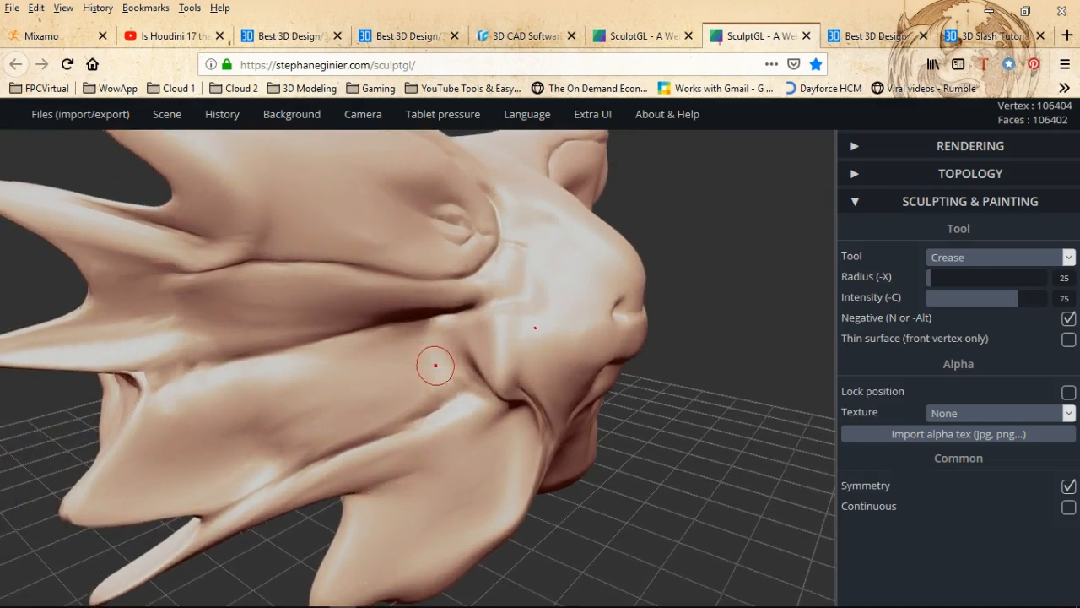
{"action": "right_click_drag", "start_coordinate": [427, 374], "coordinate": [571, 371]}
{"action": "mouse_move", "coordinate": [389, 383]}
{"action": "right_mouse_down"}
{"action": "mouse_move", "coordinate": [473, 380]}
{"action": "mouse_move", "coordinate": [351, 352]}
{"action": "right_mouse_up"}
{"action": "scroll", "coordinate": [355, 359], "scroll_direction": "down", "scroll_amount": 5}
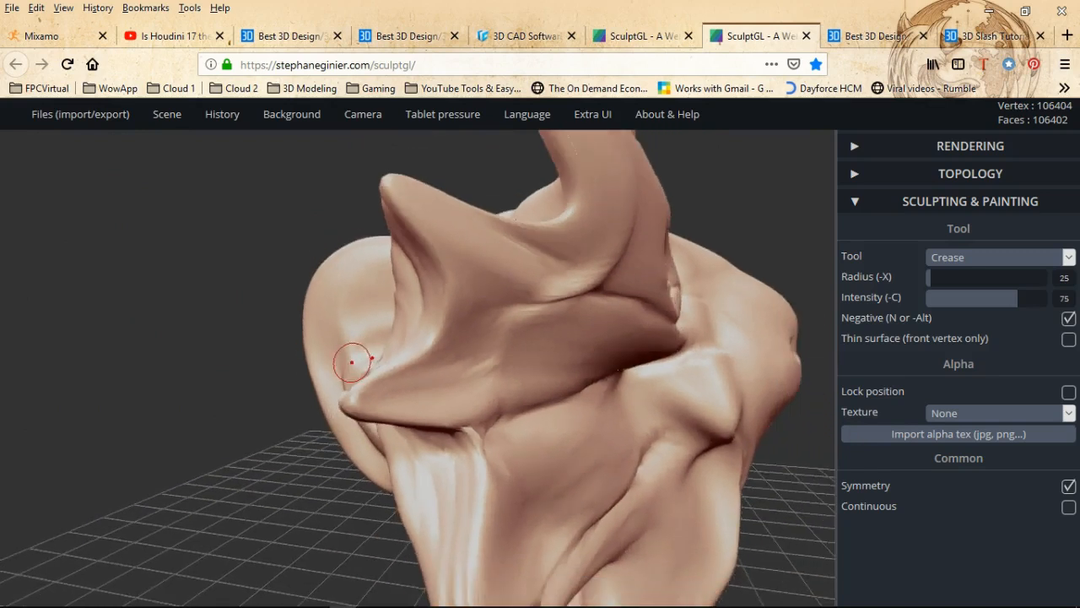
{"action": "scroll", "coordinate": [343, 367], "scroll_direction": "down", "scroll_amount": 2}
{"action": "right_click_drag", "start_coordinate": [616, 447], "coordinate": [363, 397]}
{"action": "mouse_move", "coordinate": [613, 398]}
{"action": "right_mouse_down"}
{"action": "mouse_move", "coordinate": [362, 422]}
{"action": "mouse_move", "coordinate": [540, 427]}
{"action": "mouse_move", "coordinate": [528, 430]}
{"action": "mouse_move", "coordinate": [409, 315]}
{"action": "right_mouse_up"}
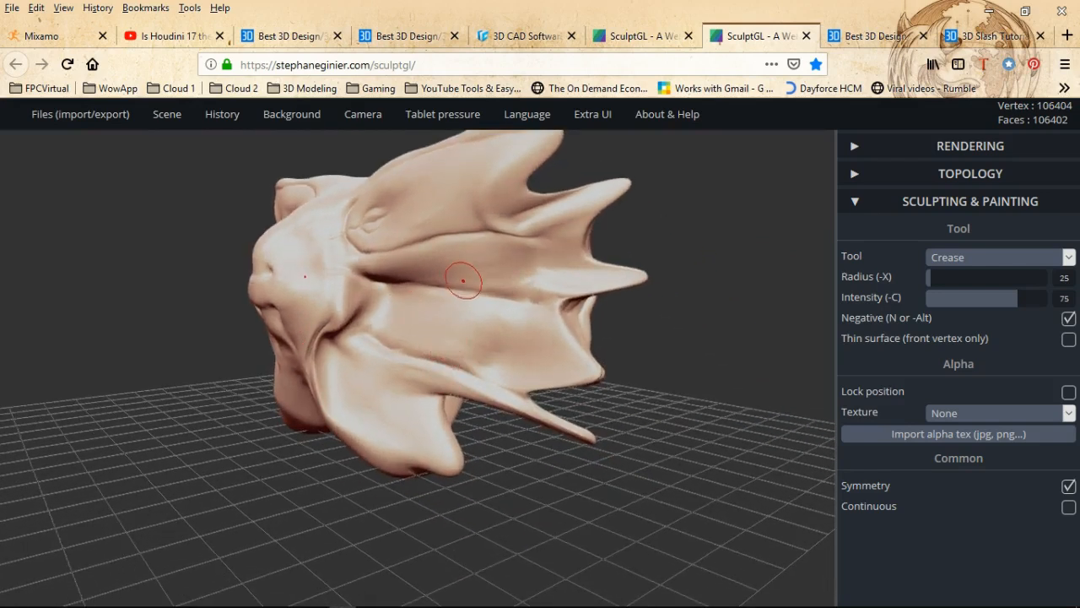
{"action": "middle_click_drag", "start_coordinate": [463, 278], "coordinate": [459, 430]}
{"action": "mouse_move", "coordinate": [458, 430]}
{"action": "right_mouse_down"}
{"action": "mouse_move", "coordinate": [449, 362]}
{"action": "mouse_move", "coordinate": [454, 448]}
{"action": "right_mouse_up"}
{"action": "right_click_drag", "start_coordinate": [326, 390], "coordinate": [531, 392]}
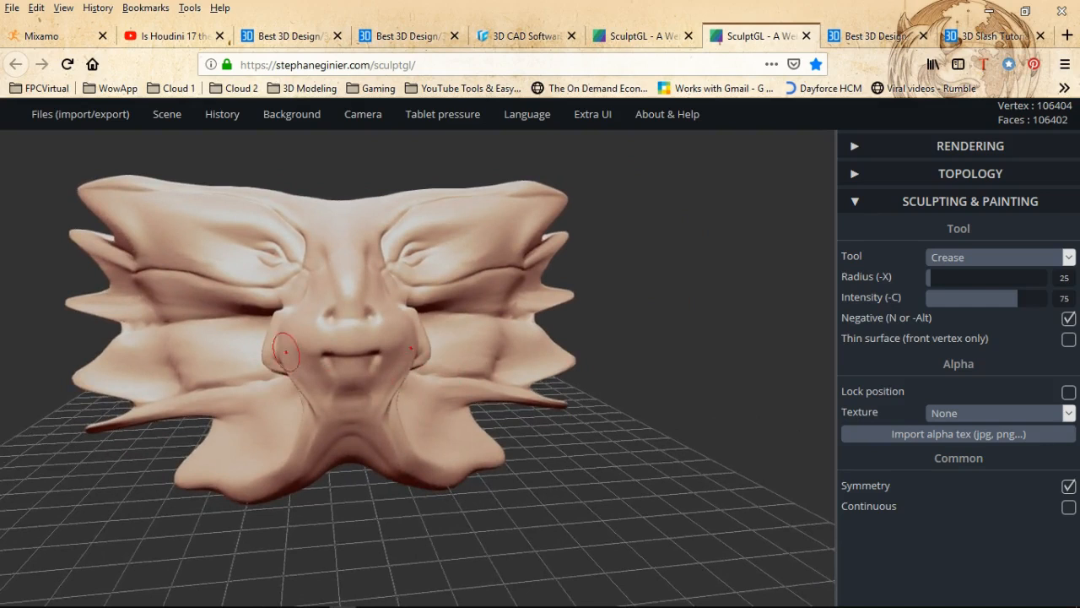
{"action": "scroll", "coordinate": [286, 352], "scroll_direction": "up", "scroll_amount": 3}
{"action": "scroll", "coordinate": [277, 278], "scroll_direction": "up", "scroll_amount": 4}
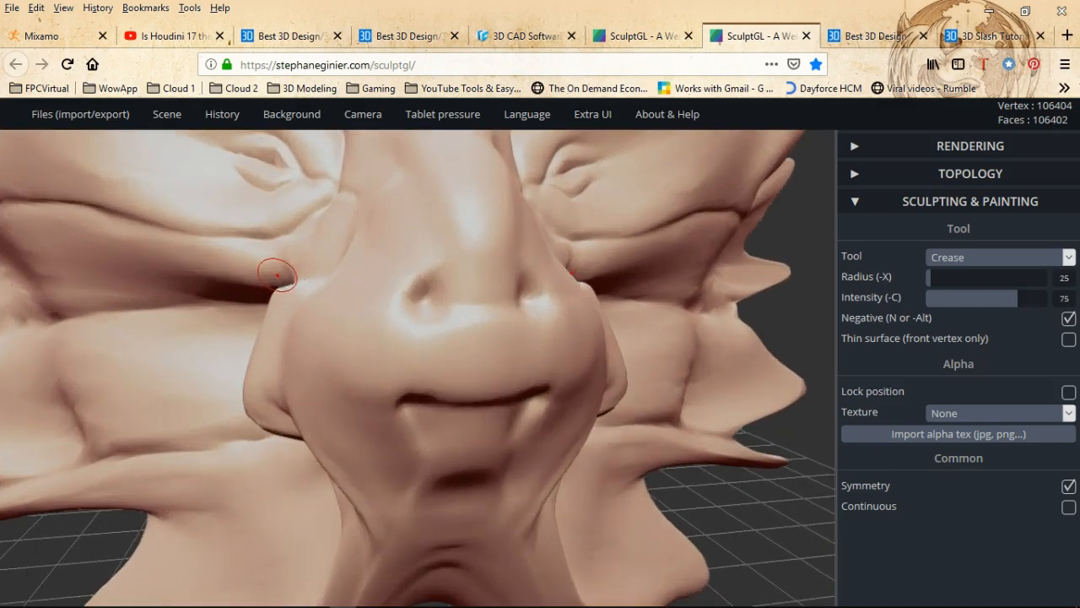
{"action": "mouse_move", "coordinate": [277, 275]}
{"action": "right_mouse_down"}
{"action": "mouse_move", "coordinate": [284, 355]}
{"action": "mouse_move", "coordinate": [282, 322]}
{"action": "mouse_move", "coordinate": [534, 337]}
{"action": "mouse_move", "coordinate": [405, 306]}
{"action": "mouse_move", "coordinate": [396, 317]}
{"action": "mouse_move", "coordinate": [422, 319]}
{"action": "mouse_move", "coordinate": [398, 321]}
{"action": "right_mouse_up"}
{"action": "scroll", "coordinate": [389, 330], "scroll_direction": "down", "scroll_amount": 4}
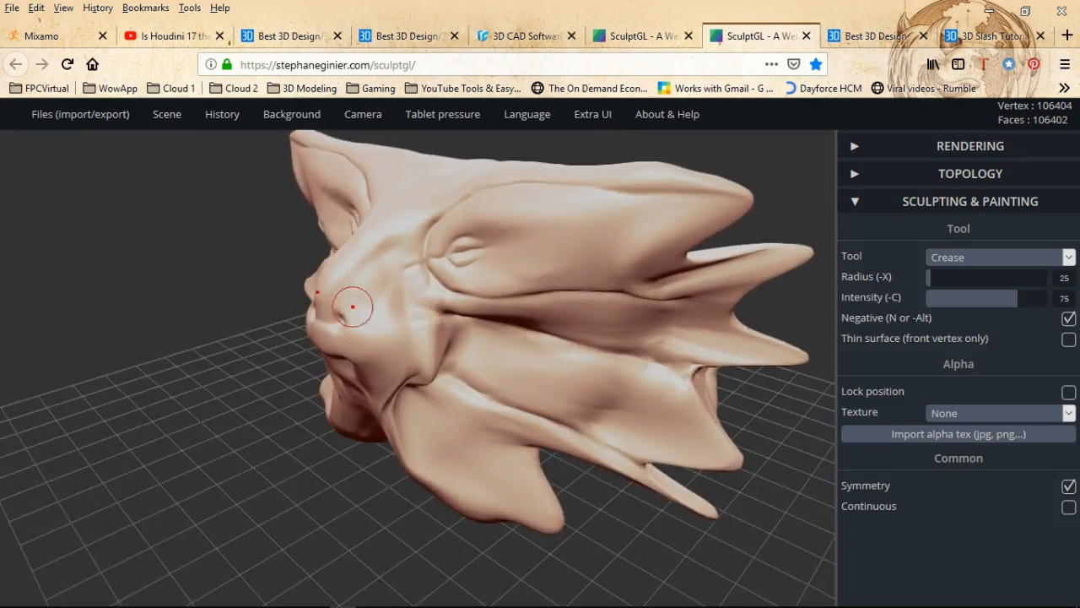
- Export the whole scene in SculptGL's .sgl format and save the file to disk
{"action": "mouse_move", "coordinate": [80, 114]}
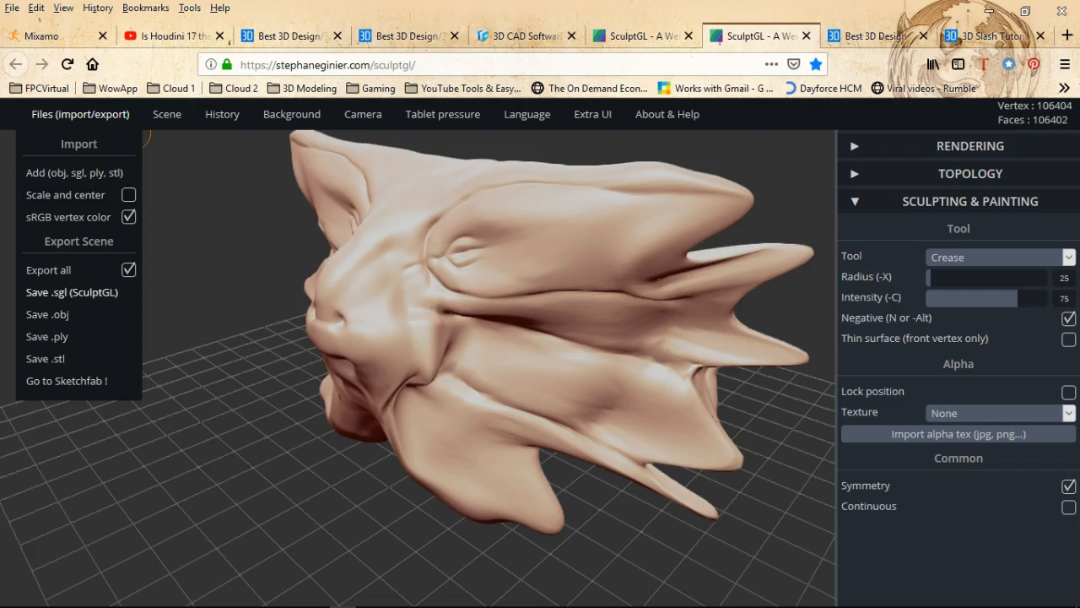
{"action": "left_click", "coordinate": [72, 292]}
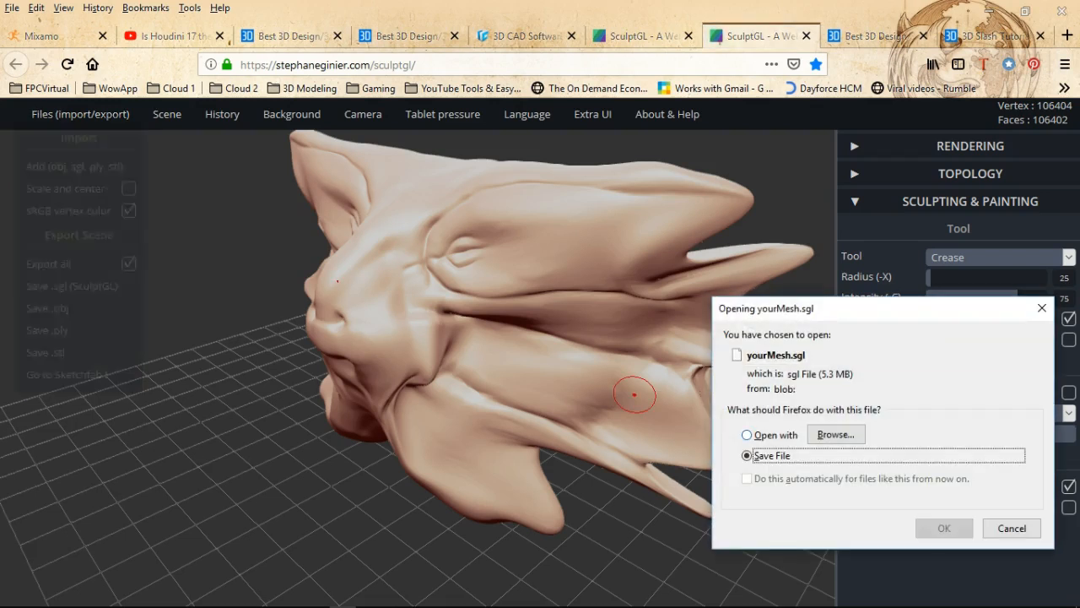
{"action": "left_click", "coordinate": [944, 527]}
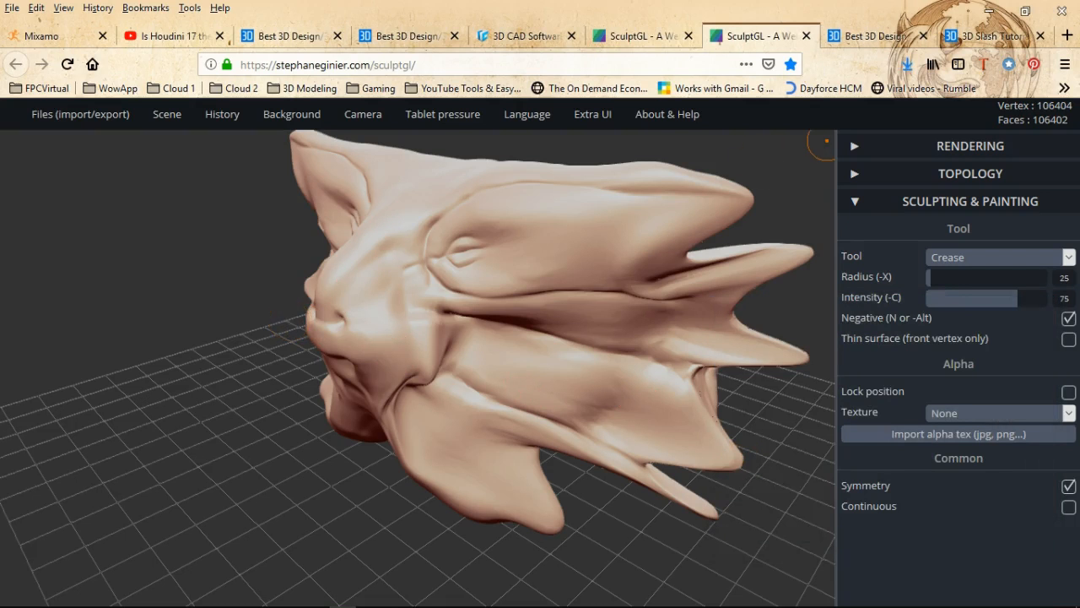
- Show the downloaded yourMesh.sgl in its folder, rename it DragoHead.sgl and return to the sculpt
{"action": "left_click", "coordinate": [907, 64]}
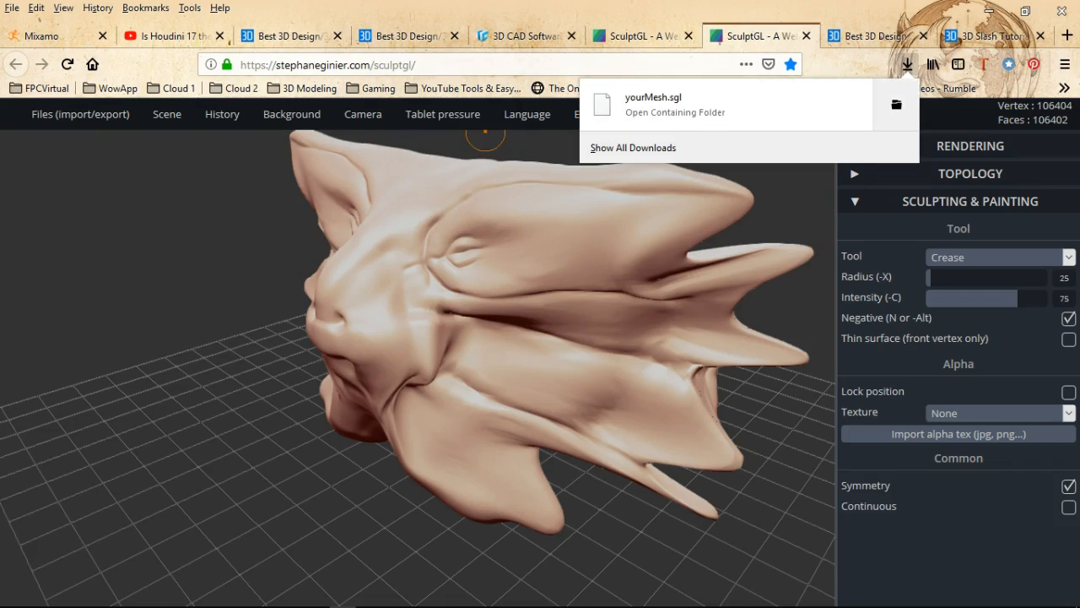
{"action": "left_click", "coordinate": [896, 104]}
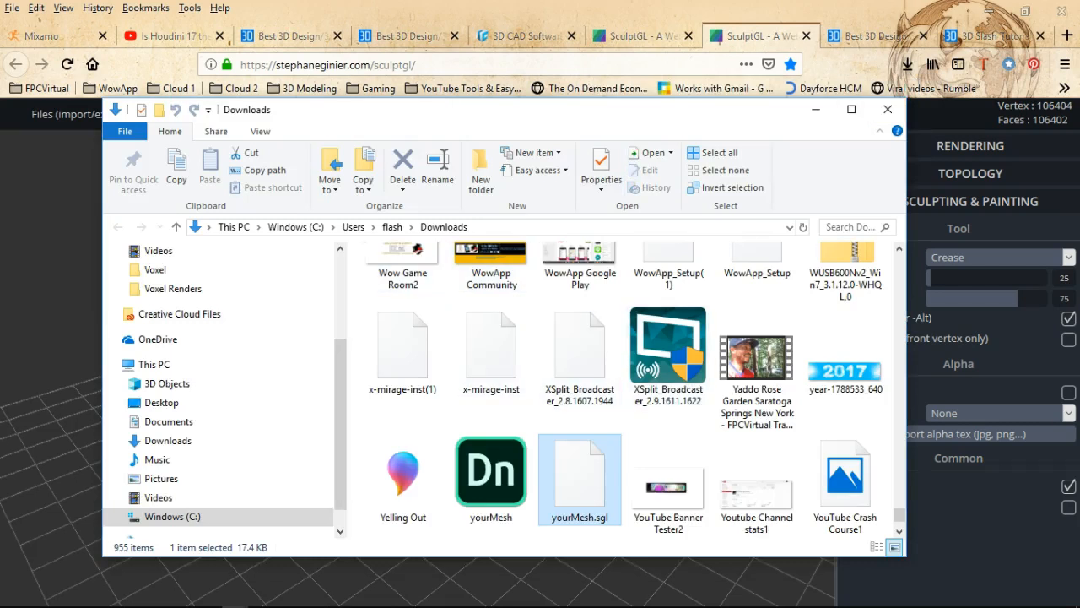
{"action": "right_click", "coordinate": [578, 466]}
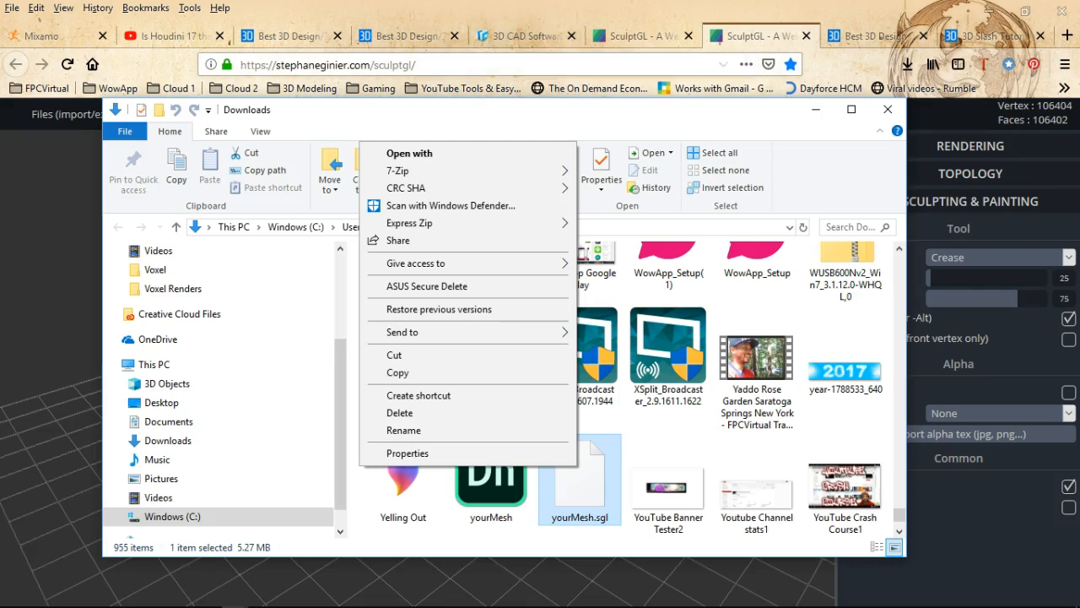
{"action": "mouse_move", "coordinate": [456, 332]}
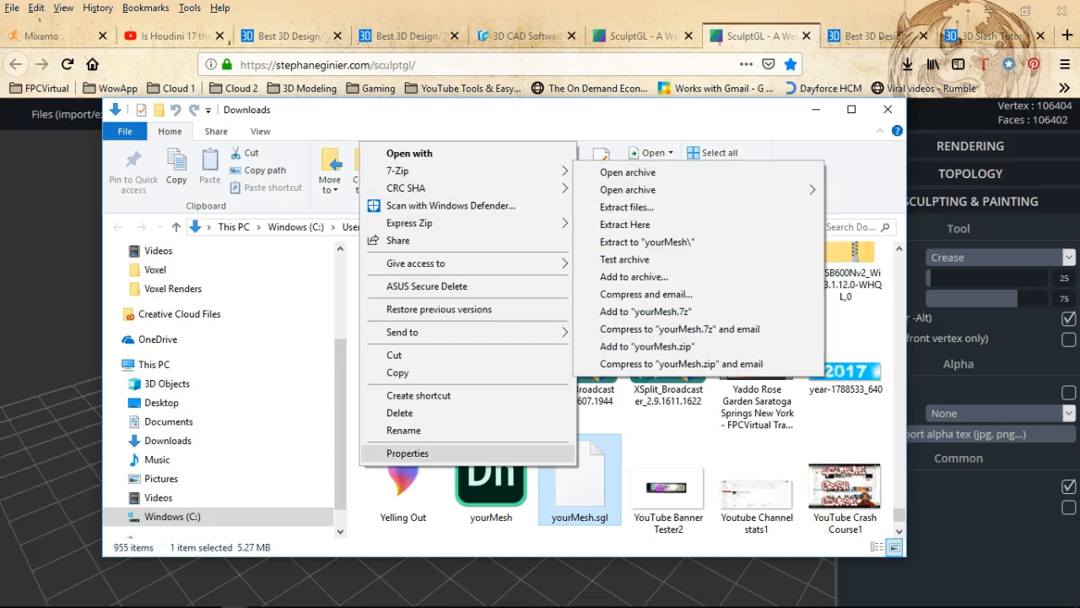
{"action": "left_click", "coordinate": [403, 429]}
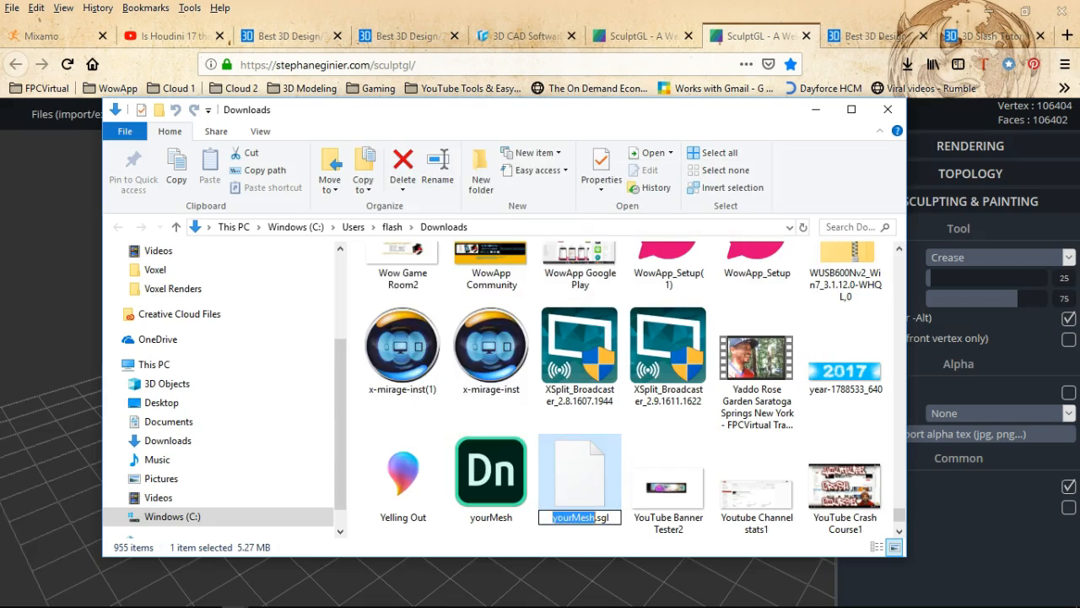
{"action": "type", "text": "Drago"}
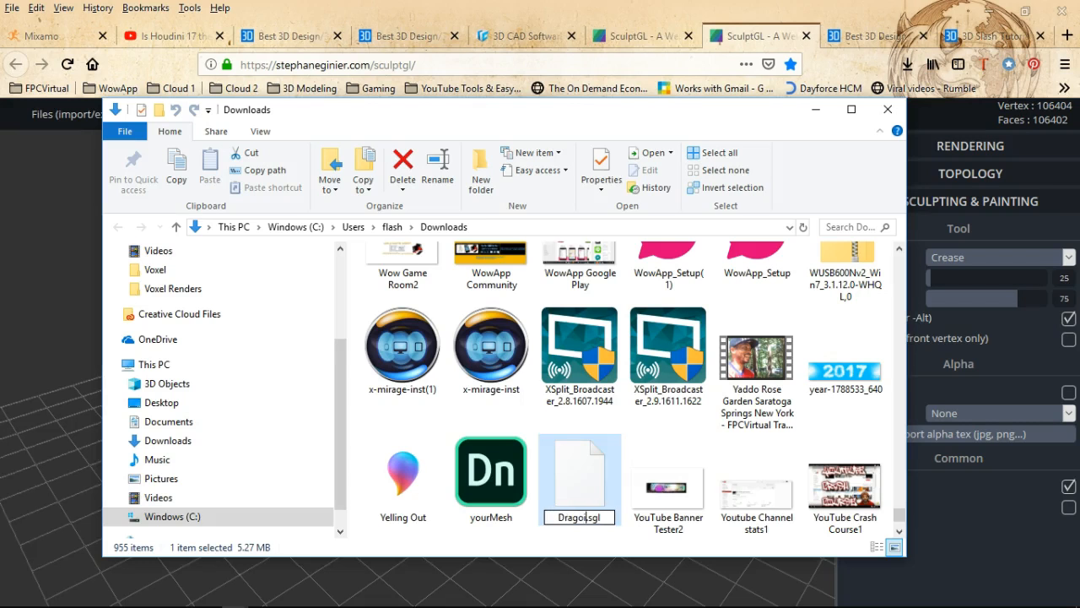
{"action": "type", "text": "Head"}
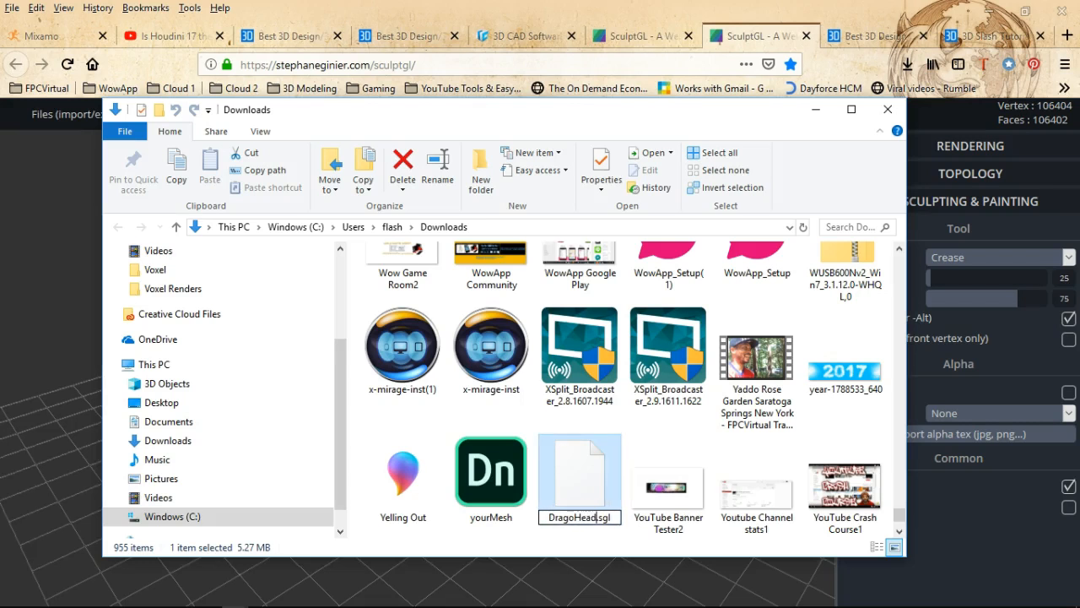
{"action": "key", "text": "Return"}
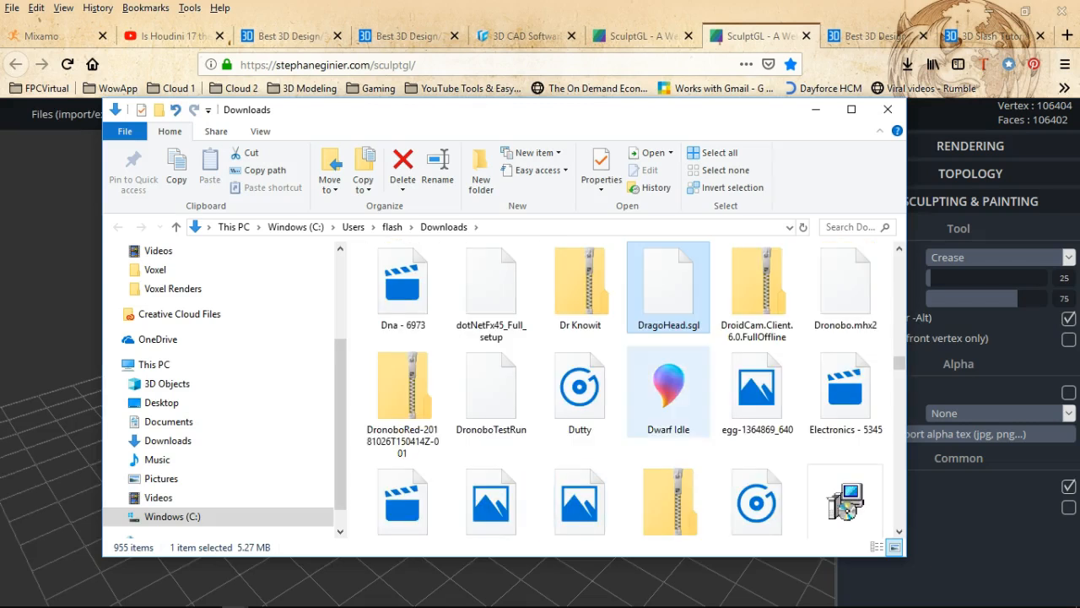
{"action": "left_click", "coordinate": [816, 109]}
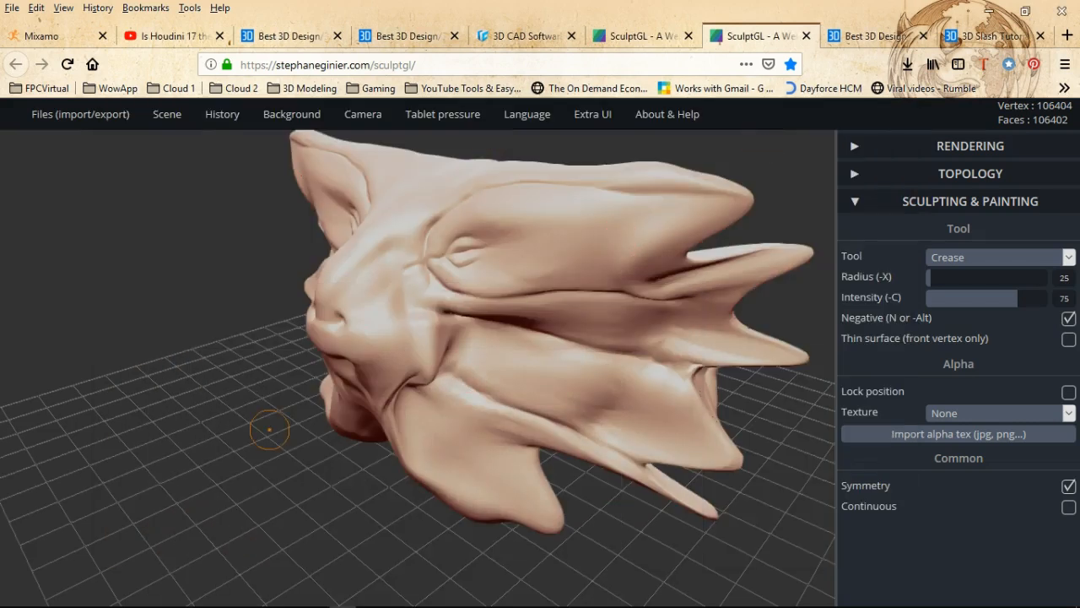
- Inspect the back, sides and front of the dragon head for rough surface areas
{"action": "mouse_move", "coordinate": [312, 453]}
{"action": "left_mouse_down"}
{"action": "mouse_move", "coordinate": [648, 453]}
{"action": "mouse_move", "coordinate": [306, 410]}
{"action": "mouse_move", "coordinate": [463, 448]}
{"action": "mouse_move", "coordinate": [603, 448]}
{"action": "mouse_move", "coordinate": [363, 451]}
{"action": "mouse_move", "coordinate": [492, 458]}
{"action": "mouse_move", "coordinate": [712, 441]}
{"action": "mouse_move", "coordinate": [525, 460]}
{"action": "mouse_move", "coordinate": [353, 444]}
{"action": "left_mouse_up"}
{"action": "scroll", "coordinate": [548, 454], "scroll_direction": "up", "scroll_amount": 3}
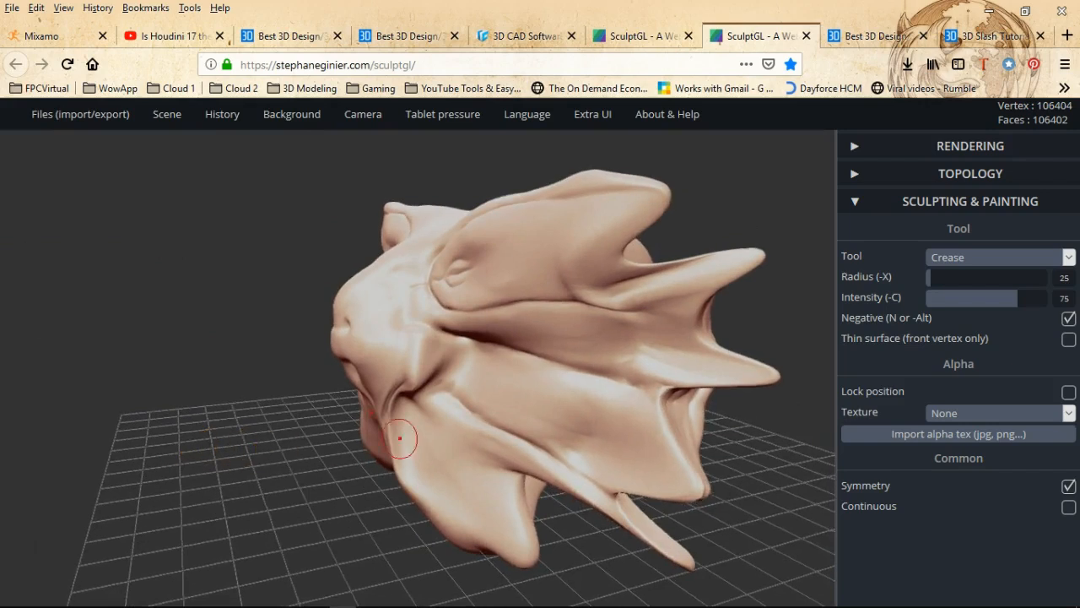
{"action": "mouse_move", "coordinate": [700, 422]}
{"action": "left_mouse_down"}
{"action": "mouse_move", "coordinate": [515, 393]}
{"action": "mouse_move", "coordinate": [654, 401]}
{"action": "mouse_move", "coordinate": [506, 398]}
{"action": "mouse_move", "coordinate": [371, 443]}
{"action": "left_mouse_up"}
{"action": "right_click_drag", "start_coordinate": [371, 443], "coordinate": [337, 430]}
{"action": "right_click_drag", "start_coordinate": [709, 342], "coordinate": [612, 317]}
{"action": "mouse_move", "coordinate": [709, 322]}
{"action": "right_mouse_down"}
{"action": "mouse_move", "coordinate": [507, 331]}
{"action": "mouse_move", "coordinate": [474, 291]}
{"action": "right_mouse_up"}
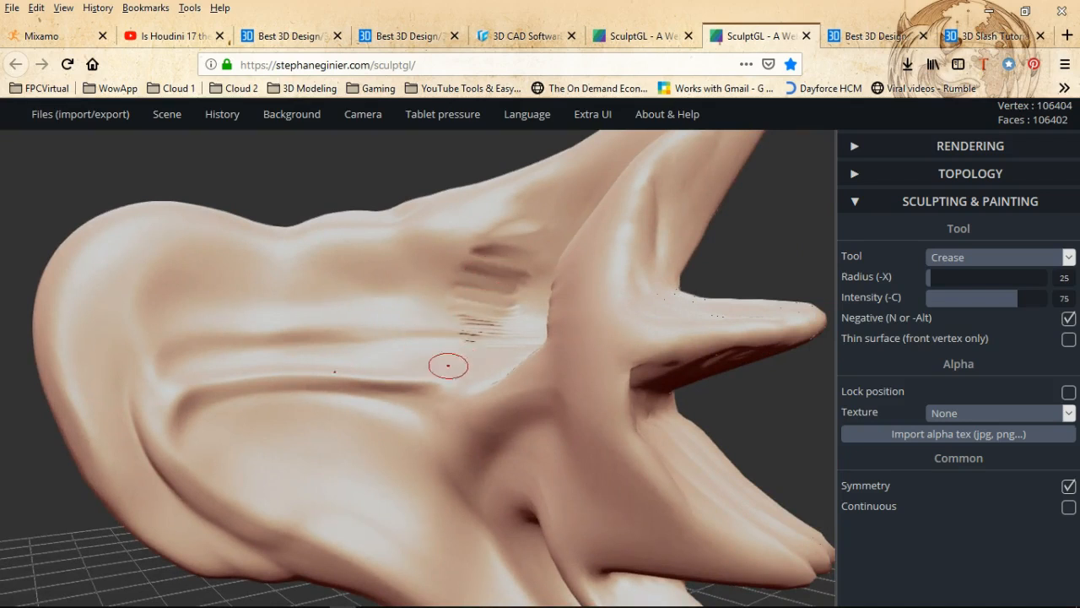
{"action": "mouse_move", "coordinate": [412, 397]}
{"action": "right_mouse_down"}
{"action": "mouse_move", "coordinate": [563, 410]}
{"action": "mouse_move", "coordinate": [326, 398]}
{"action": "right_mouse_up"}
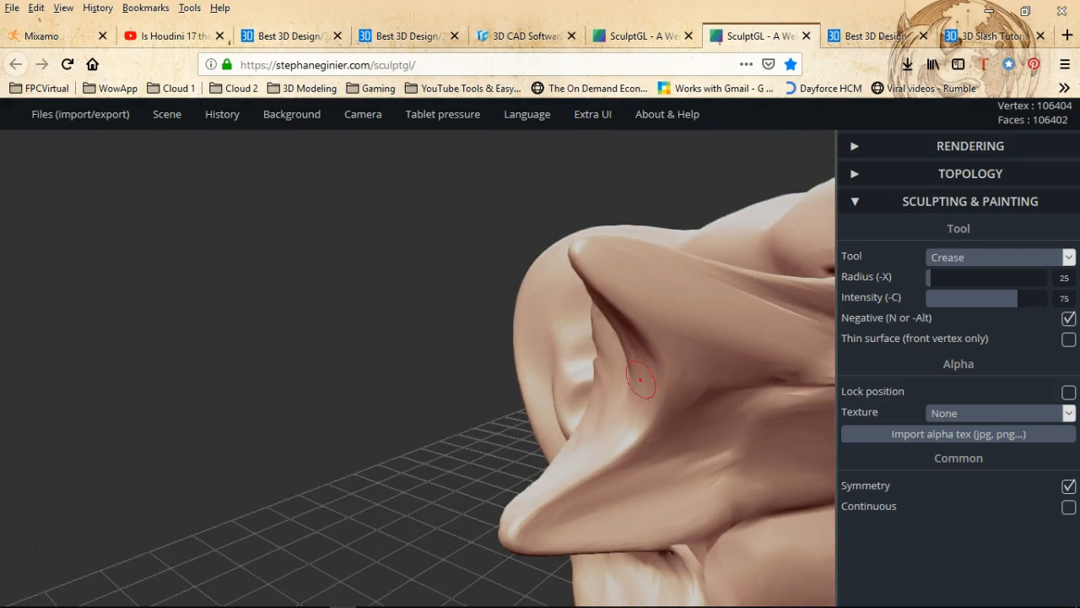
{"action": "mouse_move", "coordinate": [650, 381]}
{"action": "right_mouse_down"}
{"action": "mouse_move", "coordinate": [468, 354]}
{"action": "mouse_move", "coordinate": [424, 374]}
{"action": "mouse_move", "coordinate": [518, 364]}
{"action": "mouse_move", "coordinate": [507, 369]}
{"action": "mouse_move", "coordinate": [540, 373]}
{"action": "mouse_move", "coordinate": [507, 385]}
{"action": "mouse_move", "coordinate": [603, 400]}
{"action": "mouse_move", "coordinate": [447, 337]}
{"action": "mouse_move", "coordinate": [499, 405]}
{"action": "mouse_move", "coordinate": [462, 424]}
{"action": "mouse_move", "coordinate": [524, 397]}
{"action": "mouse_move", "coordinate": [498, 372]}
{"action": "mouse_move", "coordinate": [452, 424]}
{"action": "right_mouse_up"}
{"action": "scroll", "coordinate": [508, 299], "scroll_direction": "down", "scroll_amount": 10}
{"action": "mouse_move", "coordinate": [492, 263]}
{"action": "right_mouse_down"}
{"action": "mouse_move", "coordinate": [504, 339]}
{"action": "mouse_move", "coordinate": [516, 308]}
{"action": "mouse_move", "coordinate": [469, 371]}
{"action": "mouse_move", "coordinate": [483, 426]}
{"action": "mouse_move", "coordinate": [542, 513]}
{"action": "mouse_move", "coordinate": [539, 326]}
{"action": "right_mouse_up"}
{"action": "left_click_drag", "start_coordinate": [480, 429], "coordinate": [337, 443]}
{"action": "left_click_drag", "start_coordinate": [469, 454], "coordinate": [346, 400]}
{"action": "left_click_drag", "start_coordinate": [203, 364], "coordinate": [492, 439]}
{"action": "scroll", "coordinate": [462, 468], "scroll_direction": "up", "scroll_amount": 3}
{"action": "scroll", "coordinate": [462, 468], "scroll_direction": "up", "scroll_amount": 6}
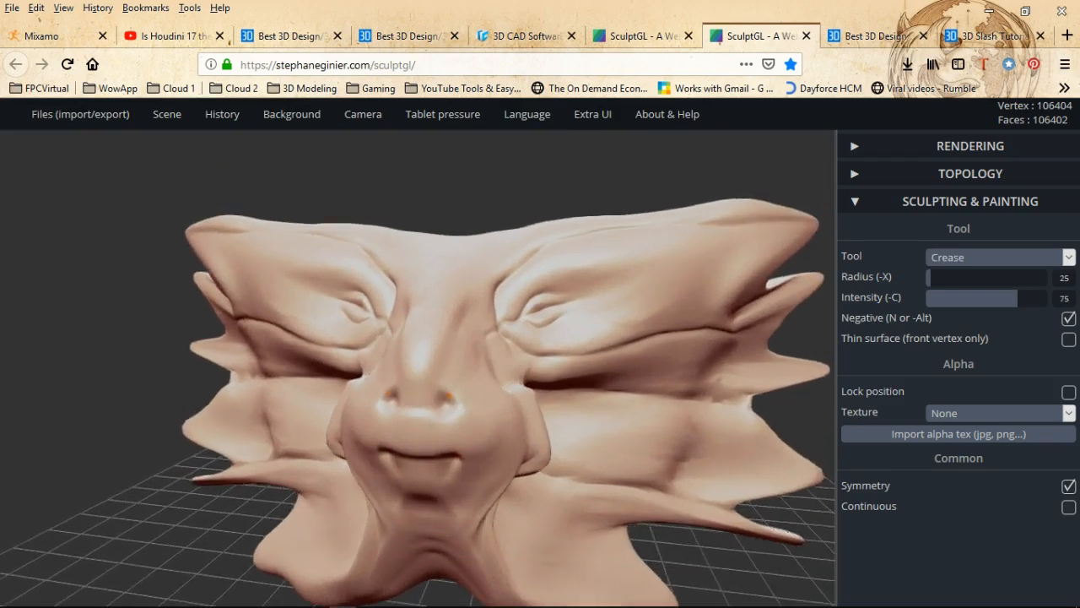
{"action": "scroll", "coordinate": [481, 355], "scroll_direction": "down", "scroll_amount": 3}
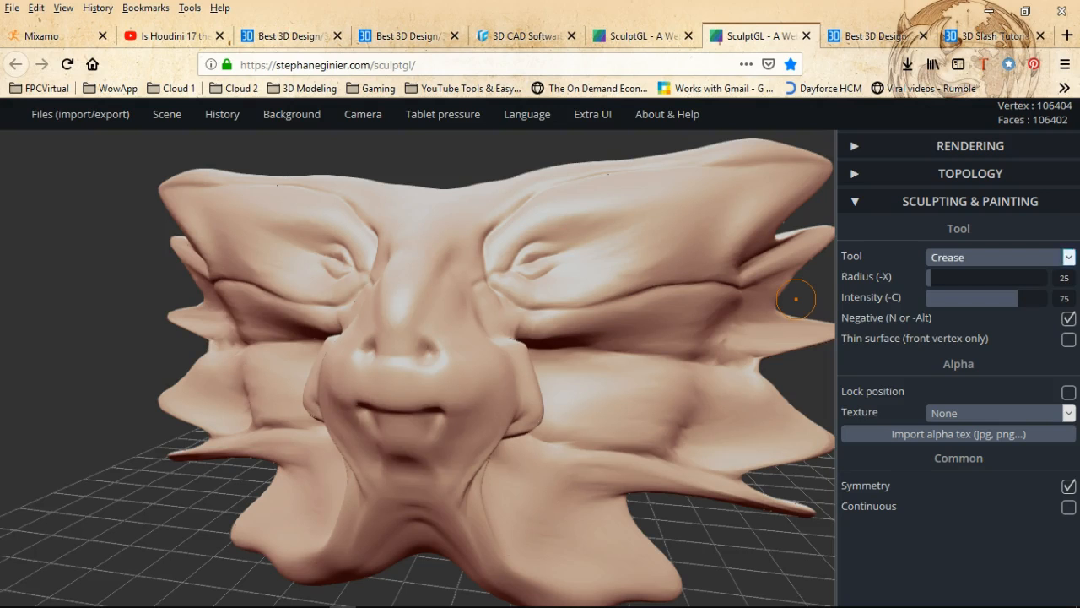
- Smooth out the jagged ridges and dark slits on the back of the head with the Smooth tool at radius 50 and intensity 75
{"action": "left_click", "coordinate": [1001, 257]}
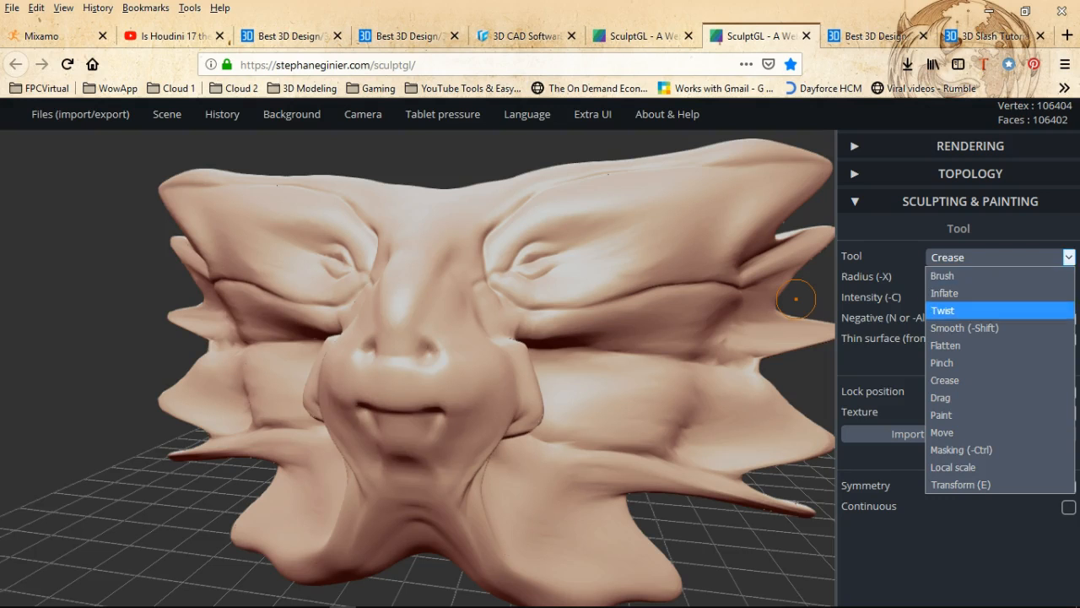
{"action": "left_click", "coordinate": [964, 327]}
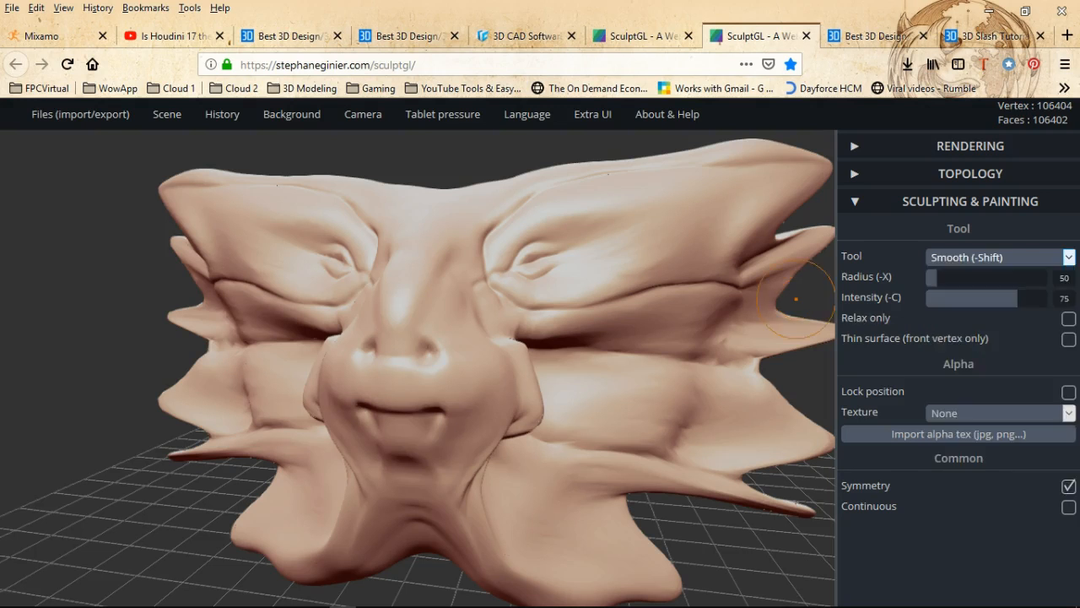
{"action": "middle_click_drag", "start_coordinate": [719, 371], "coordinate": [623, 377]}
{"action": "left_click_drag", "start_coordinate": [624, 377], "coordinate": [548, 364]}
{"action": "mouse_move", "coordinate": [687, 337]}
{"action": "left_mouse_down"}
{"action": "mouse_move", "coordinate": [612, 363]}
{"action": "mouse_move", "coordinate": [536, 427]}
{"action": "left_mouse_up"}
{"action": "left_click_drag", "start_coordinate": [667, 401], "coordinate": [595, 378]}
{"action": "right_click_drag", "start_coordinate": [595, 378], "coordinate": [408, 376]}
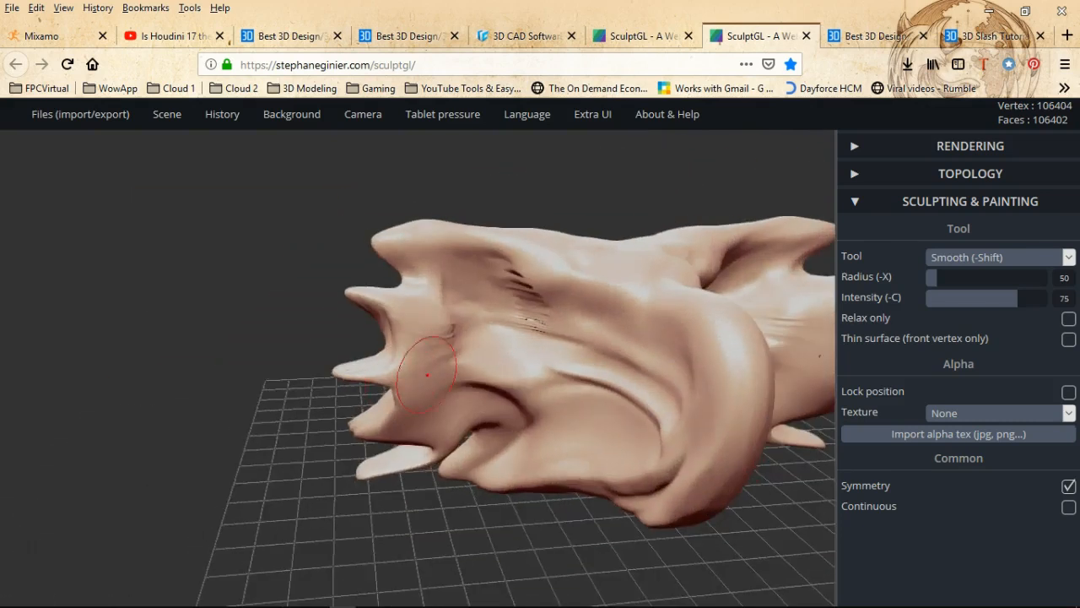
{"action": "scroll", "coordinate": [478, 352], "scroll_direction": "up", "scroll_amount": 4}
{"action": "middle_click_drag", "start_coordinate": [536, 270], "coordinate": [466, 423]}
{"action": "scroll", "coordinate": [467, 423], "scroll_direction": "up", "scroll_amount": 2}
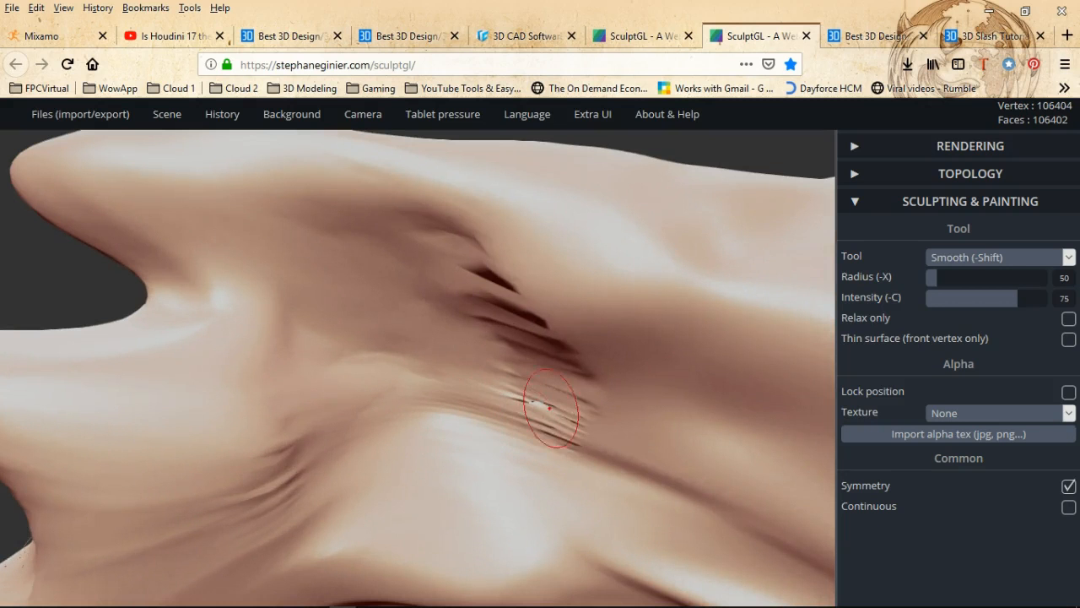
{"action": "mouse_move", "coordinate": [557, 421]}
{"action": "right_mouse_down"}
{"action": "mouse_move", "coordinate": [629, 417]}
{"action": "mouse_move", "coordinate": [581, 415]}
{"action": "right_mouse_up"}
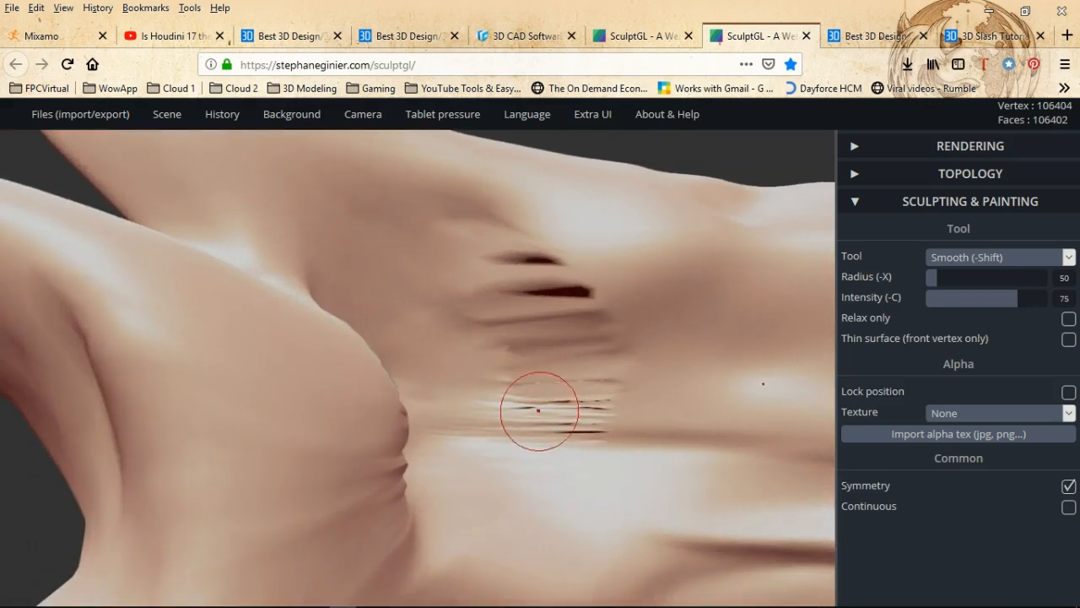
{"action": "left_click_drag", "start_coordinate": [598, 384], "coordinate": [517, 393]}
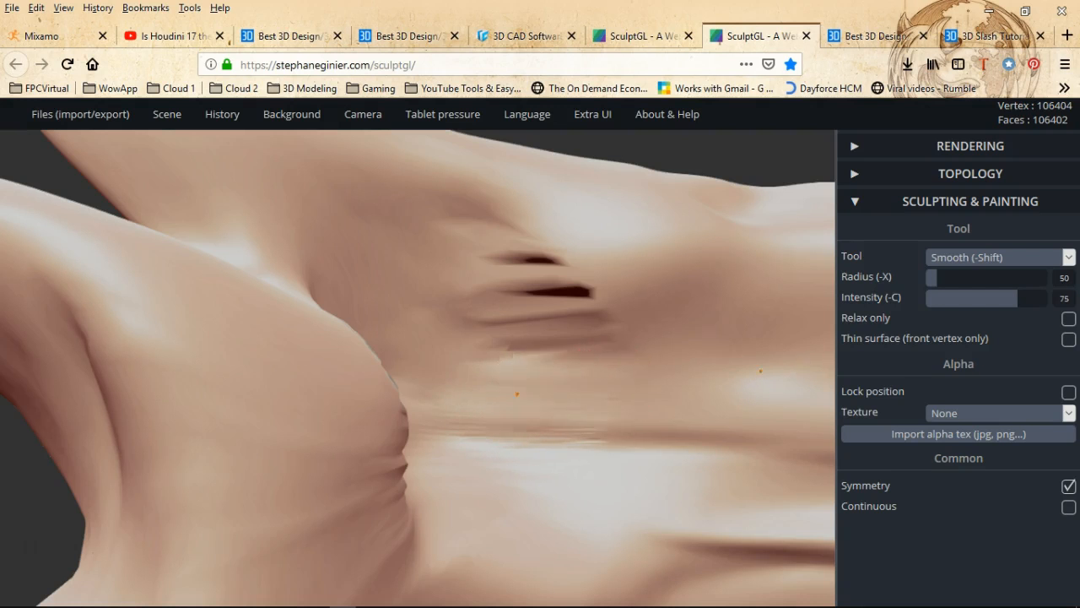
{"action": "left_click_drag", "start_coordinate": [600, 342], "coordinate": [476, 328]}
{"action": "scroll", "coordinate": [533, 396], "scroll_direction": "down", "scroll_amount": 2}
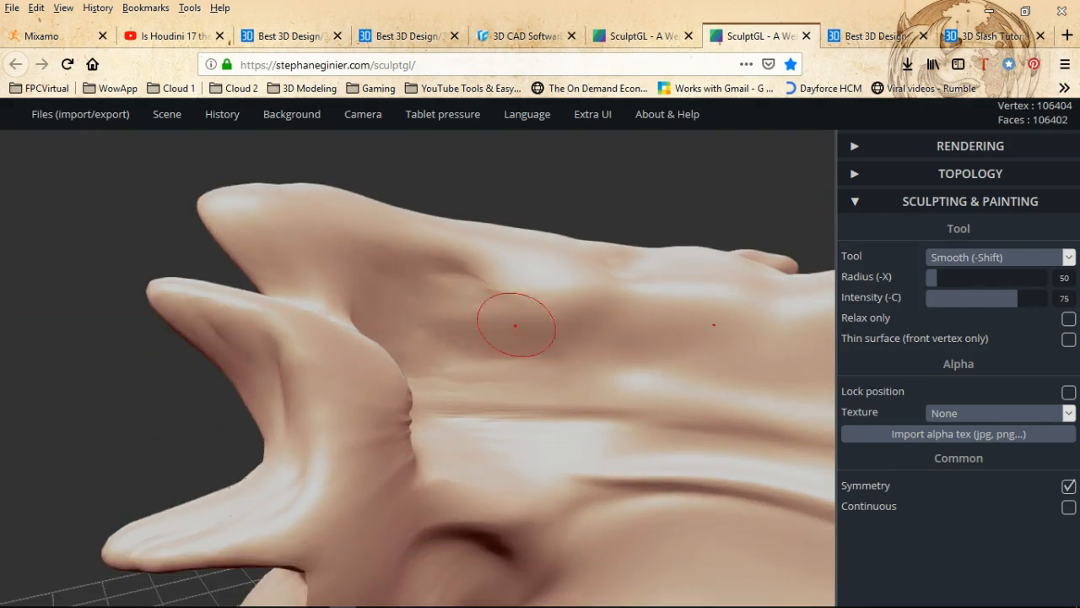
{"action": "right_click_drag", "start_coordinate": [516, 403], "coordinate": [467, 386]}
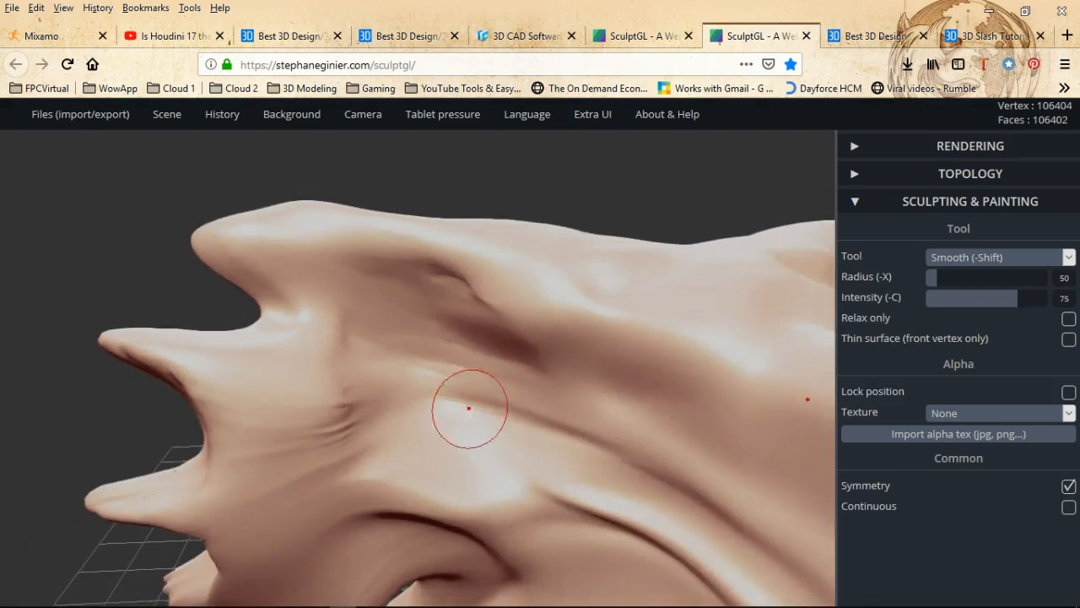
- Inspect the smoothed back of the dragon head up close and as a whole, and check the alpha texture list
{"action": "scroll", "coordinate": [523, 410], "scroll_direction": "up", "scroll_amount": 3}
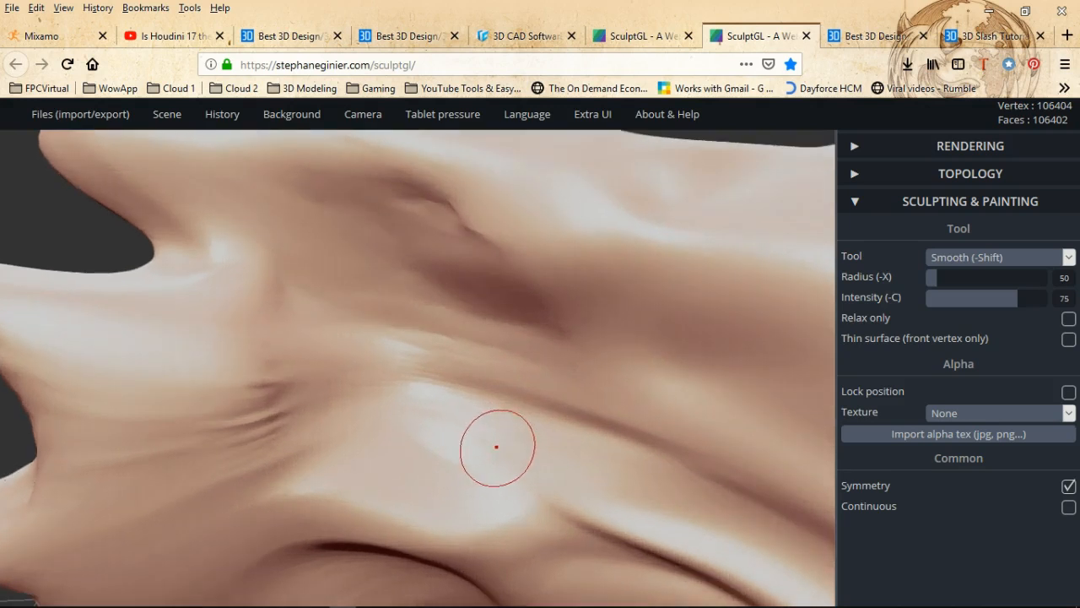
{"action": "scroll", "coordinate": [475, 433], "scroll_direction": "down", "scroll_amount": 3}
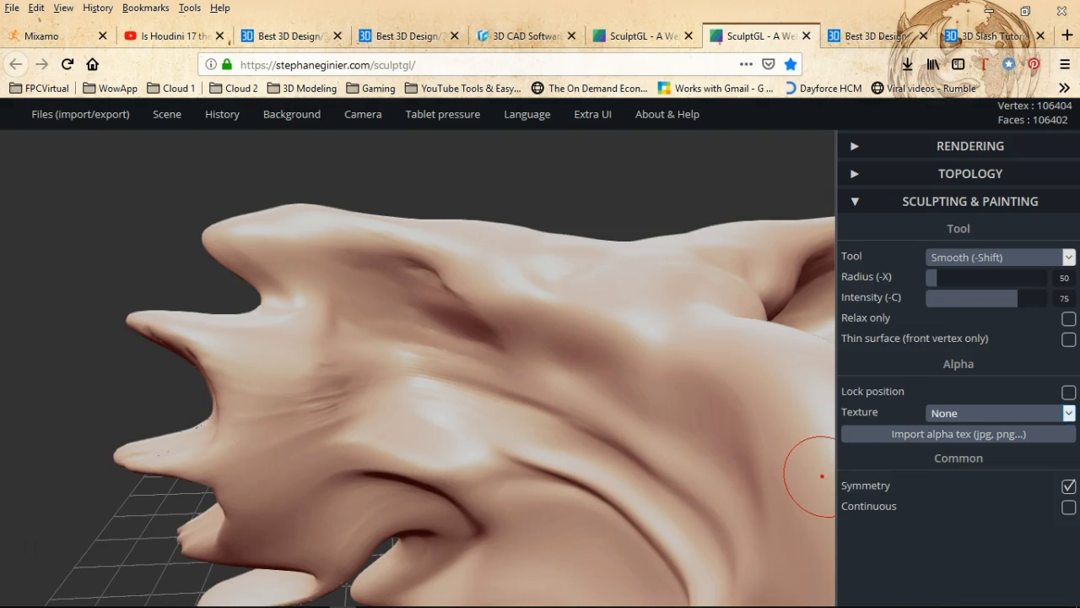
{"action": "left_click", "coordinate": [1068, 413]}
{"action": "left_click", "coordinate": [1068, 413]}
{"action": "right_click_drag", "start_coordinate": [633, 385], "coordinate": [407, 323]}
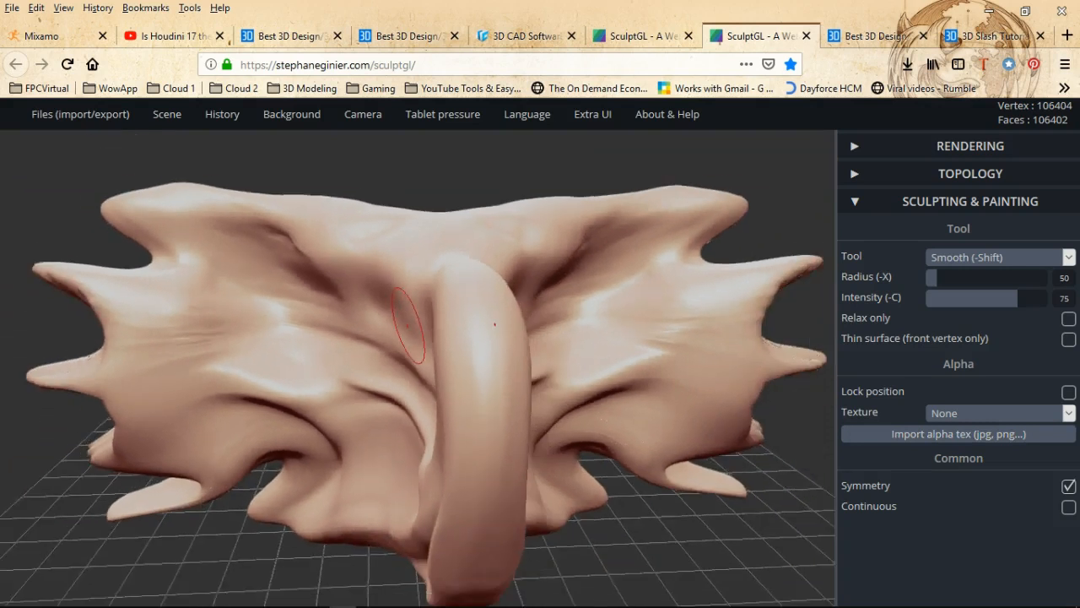
{"action": "scroll", "coordinate": [408, 323], "scroll_direction": "down", "scroll_amount": 3}
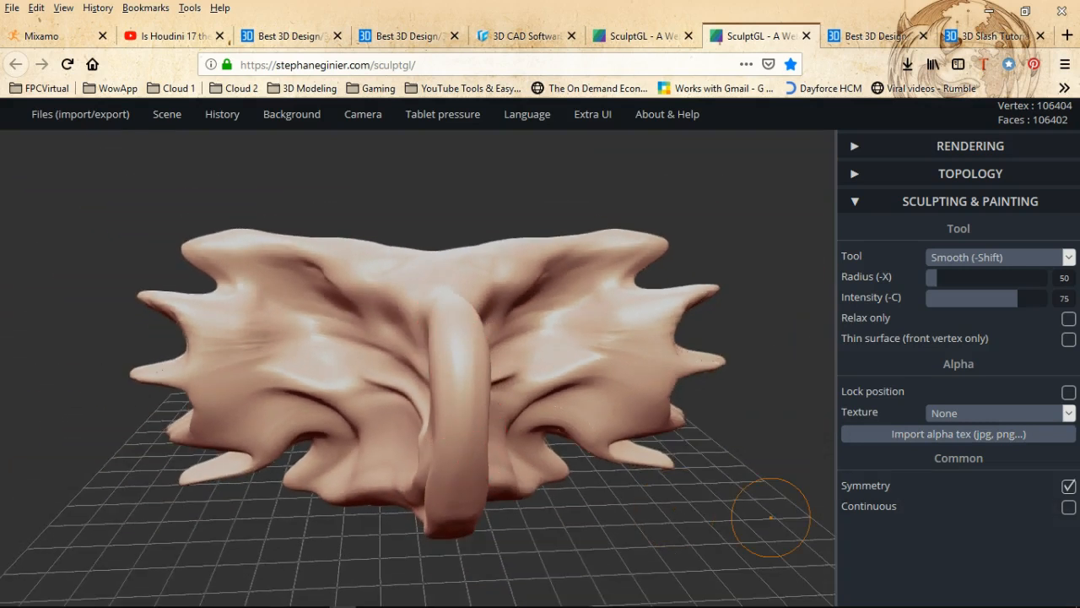
{"action": "mouse_move", "coordinate": [483, 468]}
{"action": "right_mouse_down"}
{"action": "mouse_move", "coordinate": [325, 447]}
{"action": "mouse_move", "coordinate": [329, 502]}
{"action": "mouse_move", "coordinate": [439, 523]}
{"action": "mouse_move", "coordinate": [598, 530]}
{"action": "mouse_move", "coordinate": [794, 595]}
{"action": "mouse_move", "coordinate": [692, 468]}
{"action": "right_mouse_up"}
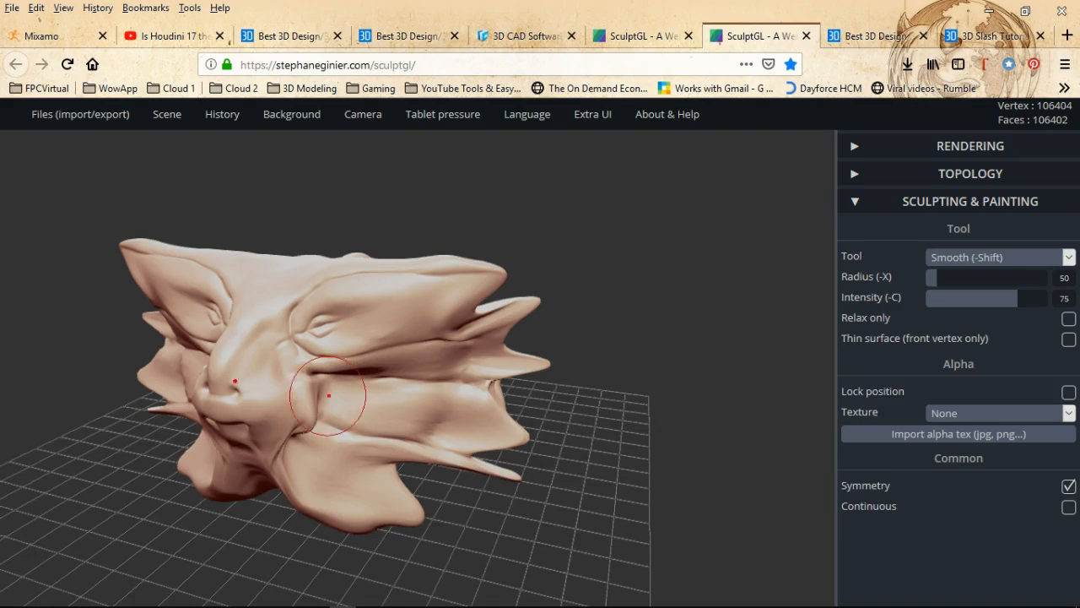
- Examine the front of the dragon head, including the eyes and frills, and close in on the side of the jaw
{"action": "middle_click_drag", "start_coordinate": [291, 473], "coordinate": [411, 403]}
{"action": "mouse_move", "coordinate": [344, 390]}
{"action": "middle_mouse_down"}
{"action": "mouse_move", "coordinate": [357, 392]}
{"action": "mouse_move", "coordinate": [333, 445]}
{"action": "middle_mouse_up"}
{"action": "scroll", "coordinate": [307, 459], "scroll_direction": "up", "scroll_amount": 3}
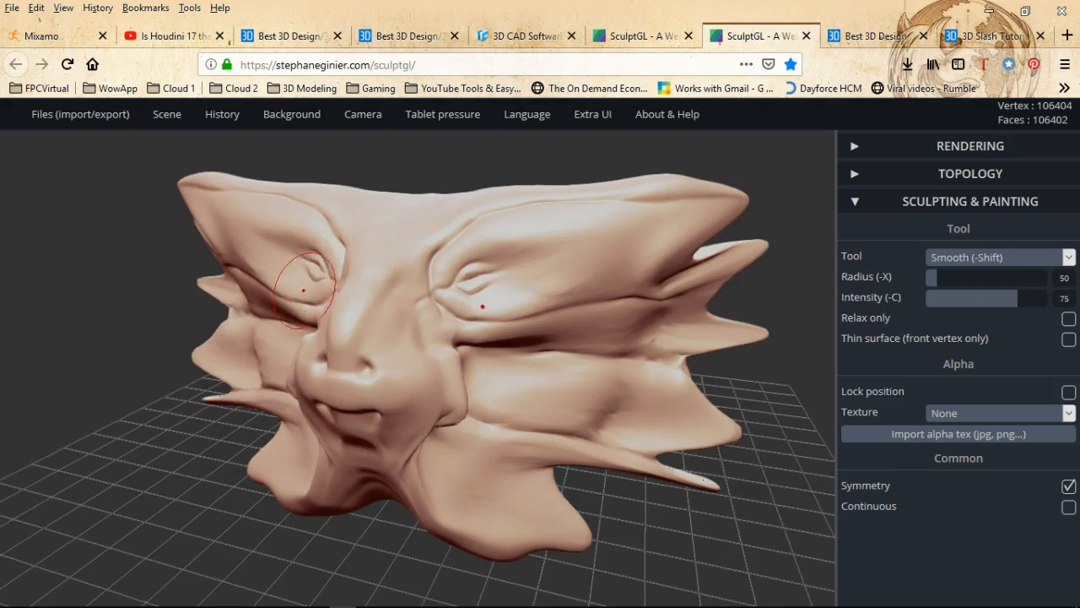
{"action": "mouse_move", "coordinate": [311, 346]}
{"action": "right_mouse_down"}
{"action": "mouse_move", "coordinate": [350, 358]}
{"action": "mouse_move", "coordinate": [338, 242]}
{"action": "right_mouse_up"}
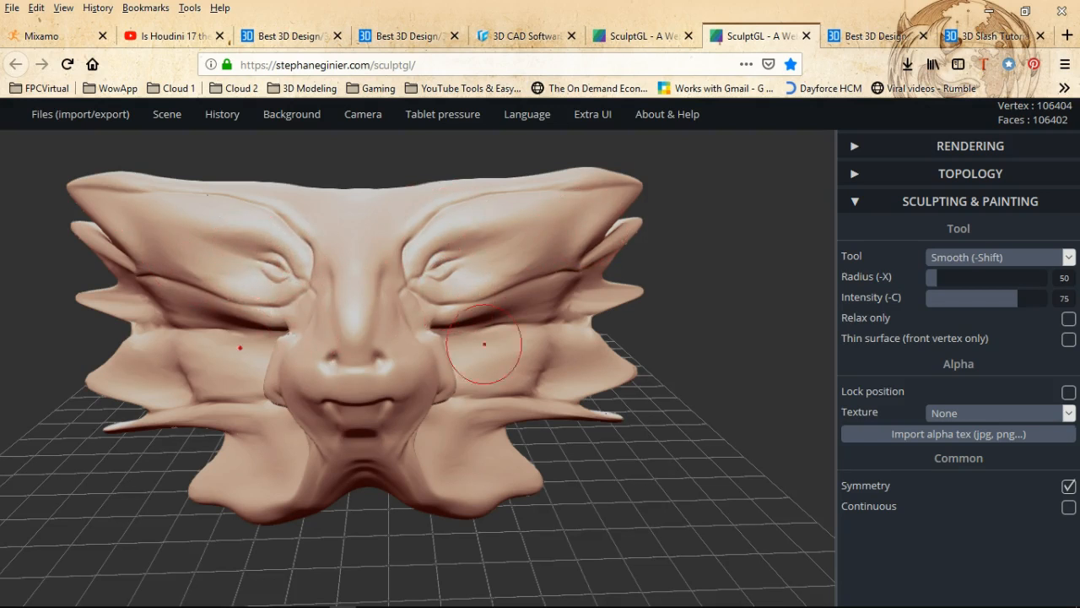
{"action": "right_click_drag", "start_coordinate": [277, 388], "coordinate": [373, 426]}
{"action": "middle_click_drag", "start_coordinate": [374, 425], "coordinate": [535, 309]}
{"action": "scroll", "coordinate": [535, 309], "scroll_direction": "up", "scroll_amount": 5}
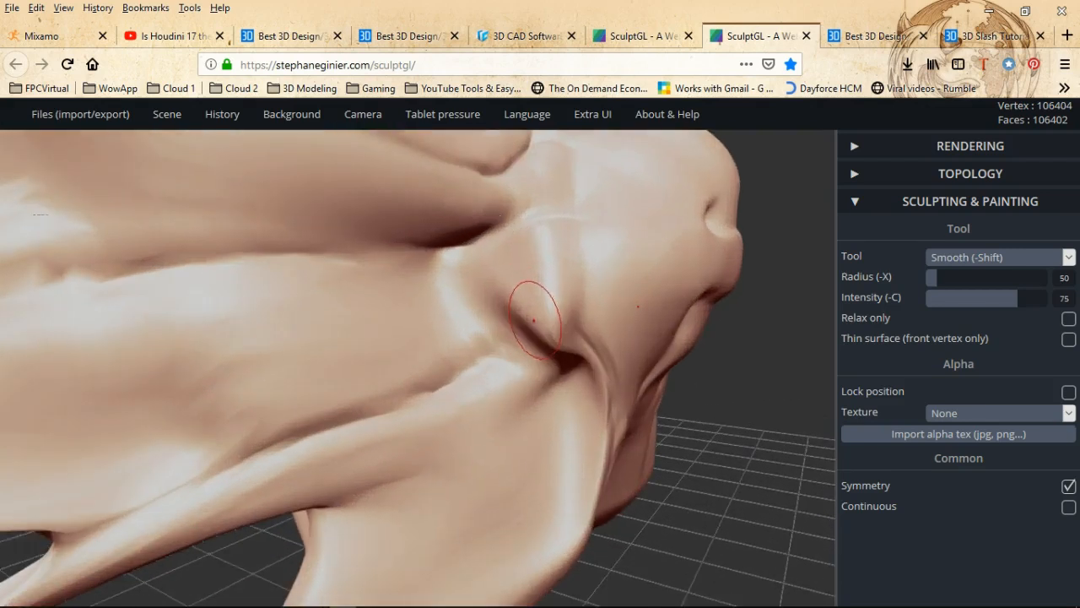
- Examine the snout, nostrils, mouth and cheek folds up close from the side, below and front
{"action": "right_click_drag", "start_coordinate": [560, 203], "coordinate": [492, 390]}
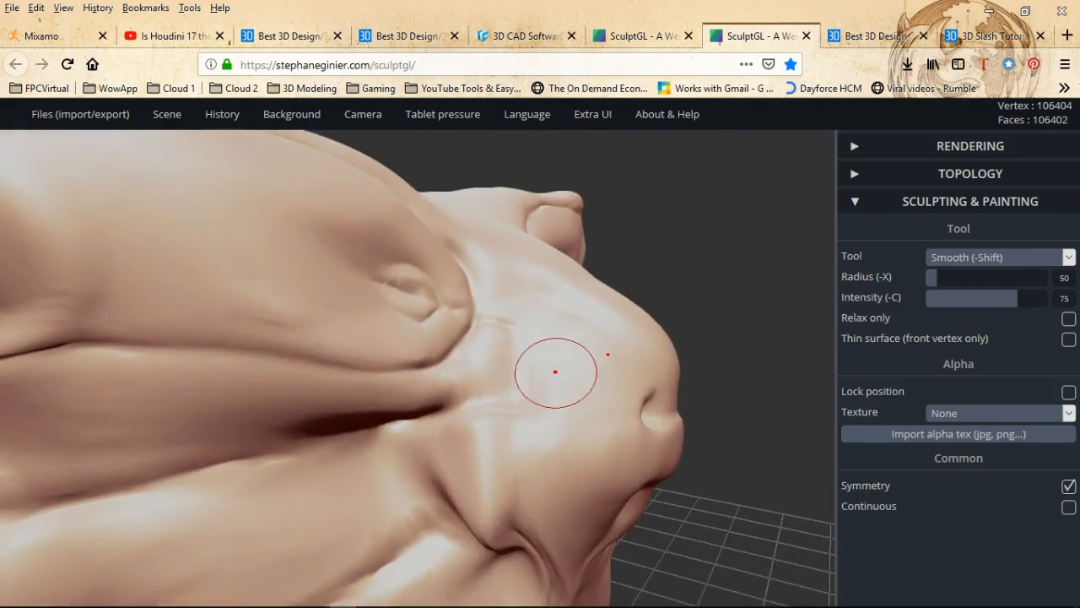
{"action": "right_click_drag", "start_coordinate": [557, 438], "coordinate": [550, 372]}
{"action": "right_click_drag", "start_coordinate": [605, 306], "coordinate": [417, 330]}
{"action": "right_click_drag", "start_coordinate": [509, 343], "coordinate": [440, 353]}
{"action": "right_click_drag", "start_coordinate": [514, 442], "coordinate": [452, 268]}
{"action": "mouse_move", "coordinate": [422, 355]}
{"action": "right_mouse_down"}
{"action": "mouse_move", "coordinate": [506, 350]}
{"action": "mouse_move", "coordinate": [497, 342]}
{"action": "right_mouse_up"}
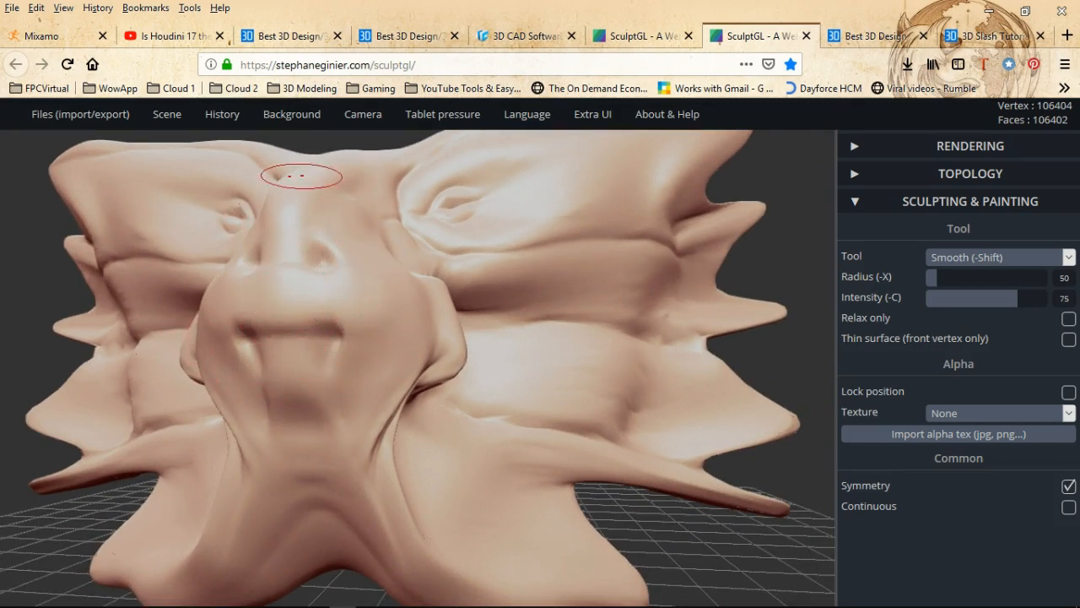
{"action": "mouse_move", "coordinate": [304, 319]}
{"action": "right_mouse_down"}
{"action": "mouse_move", "coordinate": [442, 357]}
{"action": "mouse_move", "coordinate": [456, 287]}
{"action": "right_mouse_up"}
{"action": "right_click_drag", "start_coordinate": [459, 338], "coordinate": [457, 371]}
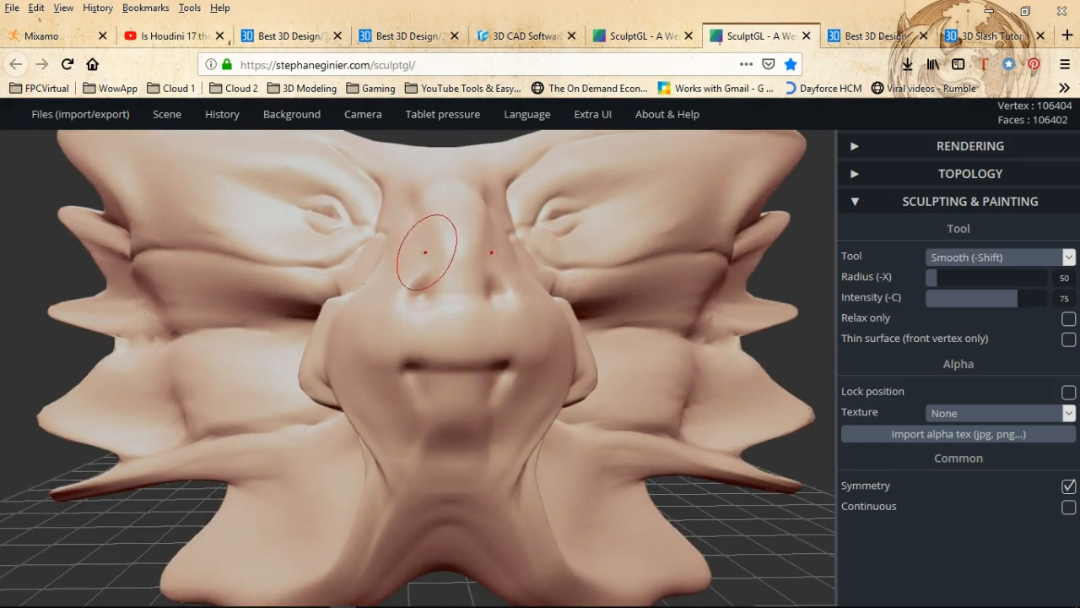
{"action": "mouse_move", "coordinate": [588, 345]}
{"action": "right_mouse_down"}
{"action": "mouse_move", "coordinate": [473, 361]}
{"action": "mouse_move", "coordinate": [397, 248]}
{"action": "right_mouse_up"}
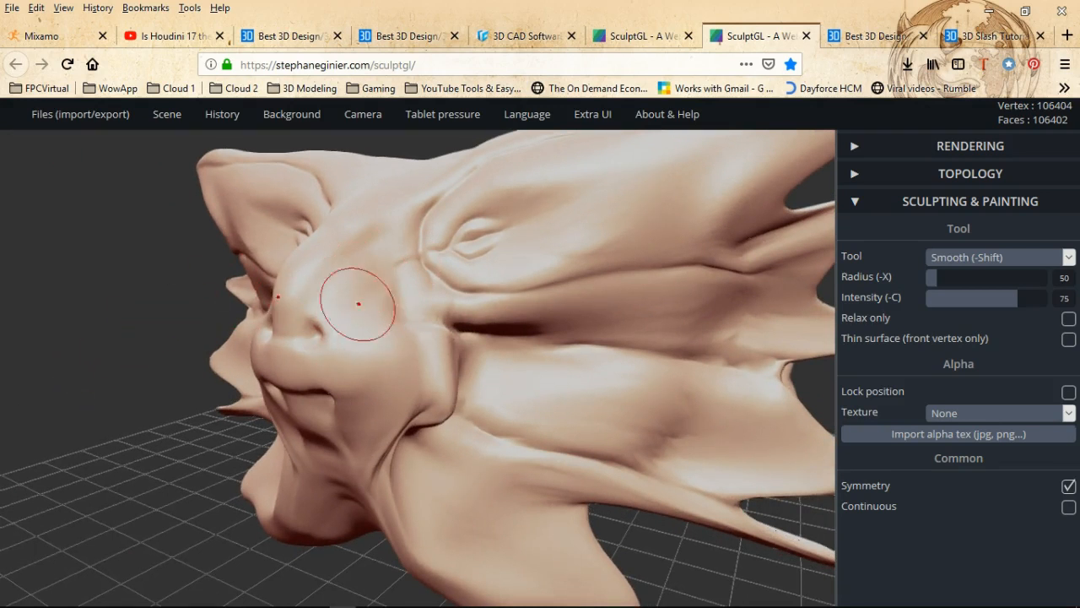
- Review the available sculpting tools, switch to the Paint tool and check its Albedo colour and material settings
{"action": "left_click", "coordinate": [999, 258]}
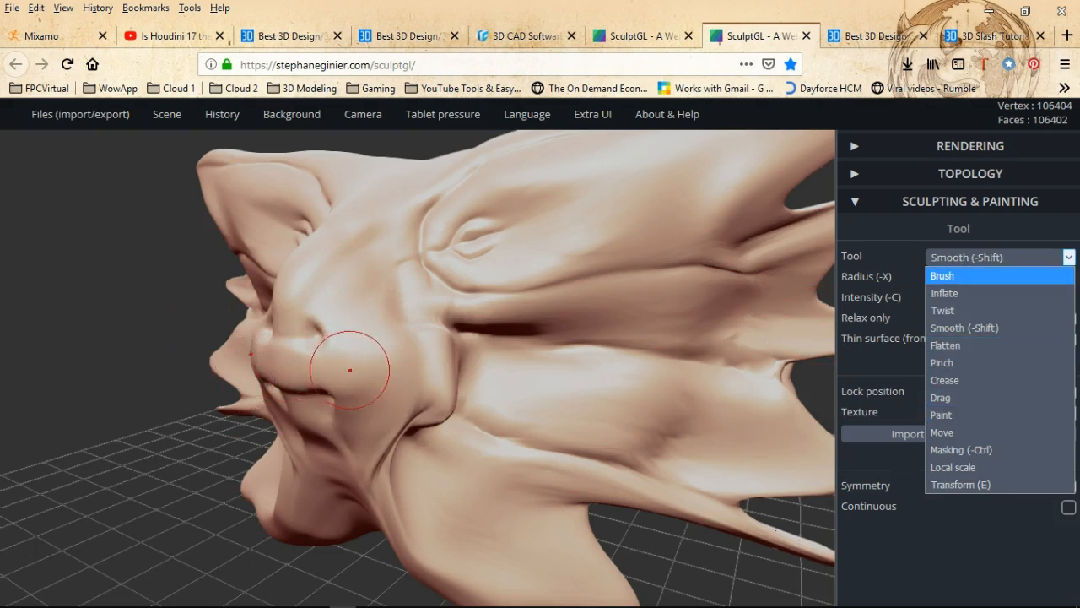
{"action": "scroll", "coordinate": [338, 376], "scroll_direction": "down", "scroll_amount": 4}
{"action": "mouse_move", "coordinate": [294, 420]}
{"action": "left_mouse_down"}
{"action": "mouse_move", "coordinate": [532, 413]}
{"action": "mouse_move", "coordinate": [517, 417]}
{"action": "mouse_move", "coordinate": [540, 365]}
{"action": "mouse_move", "coordinate": [495, 325]}
{"action": "mouse_move", "coordinate": [453, 345]}
{"action": "mouse_move", "coordinate": [457, 359]}
{"action": "left_mouse_up"}
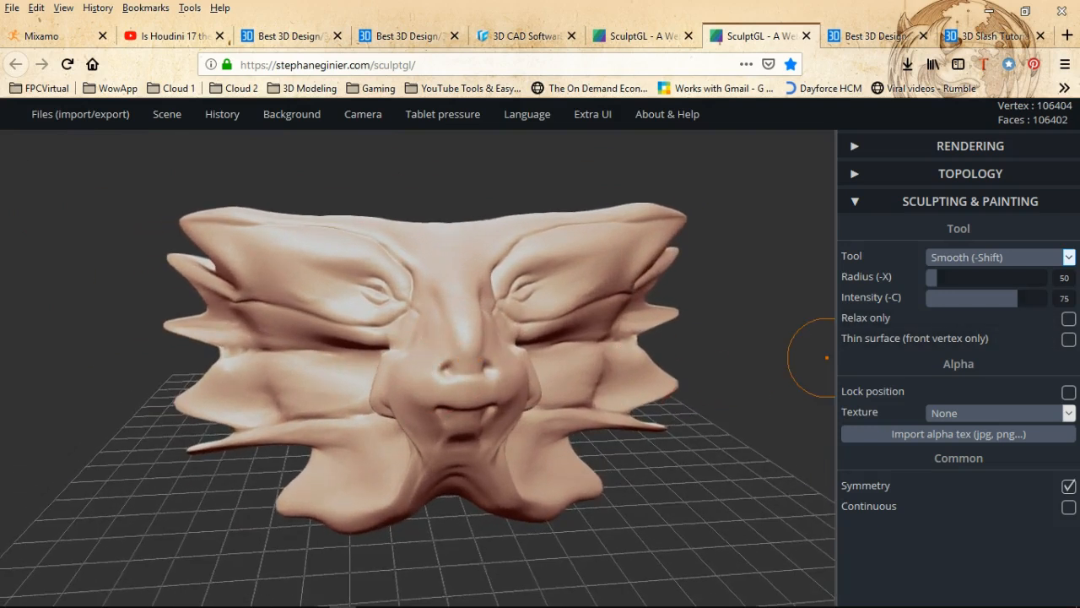
{"action": "left_click", "coordinate": [1001, 257]}
{"action": "left_click", "coordinate": [1001, 415]}
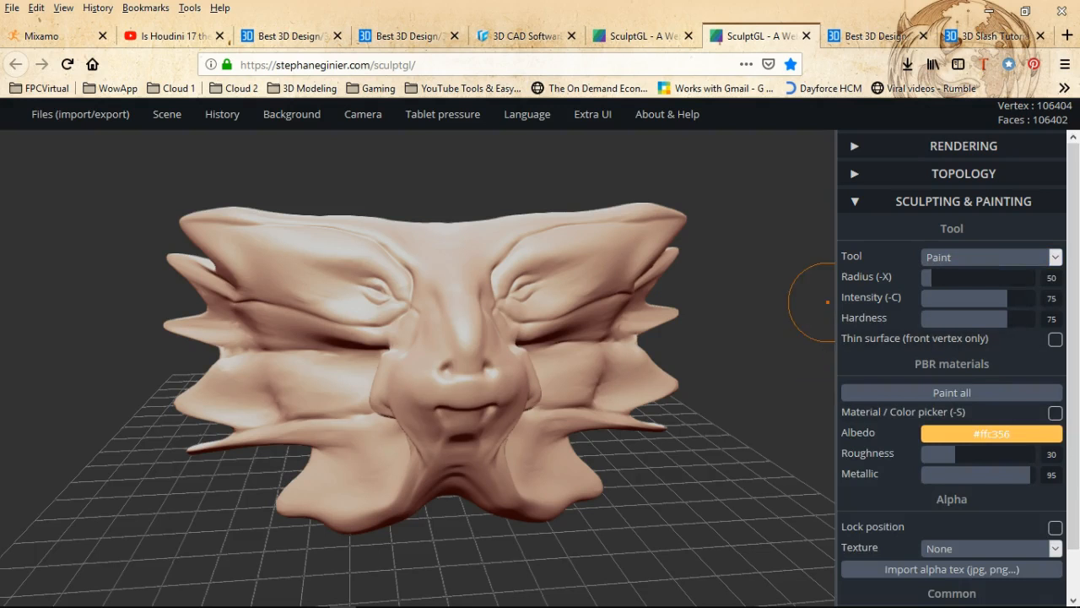
{"action": "left_click", "coordinate": [991, 433]}
{"action": "left_click", "coordinate": [992, 433]}
{"action": "scroll", "coordinate": [860, 473], "scroll_direction": "down", "scroll_amount": 1}
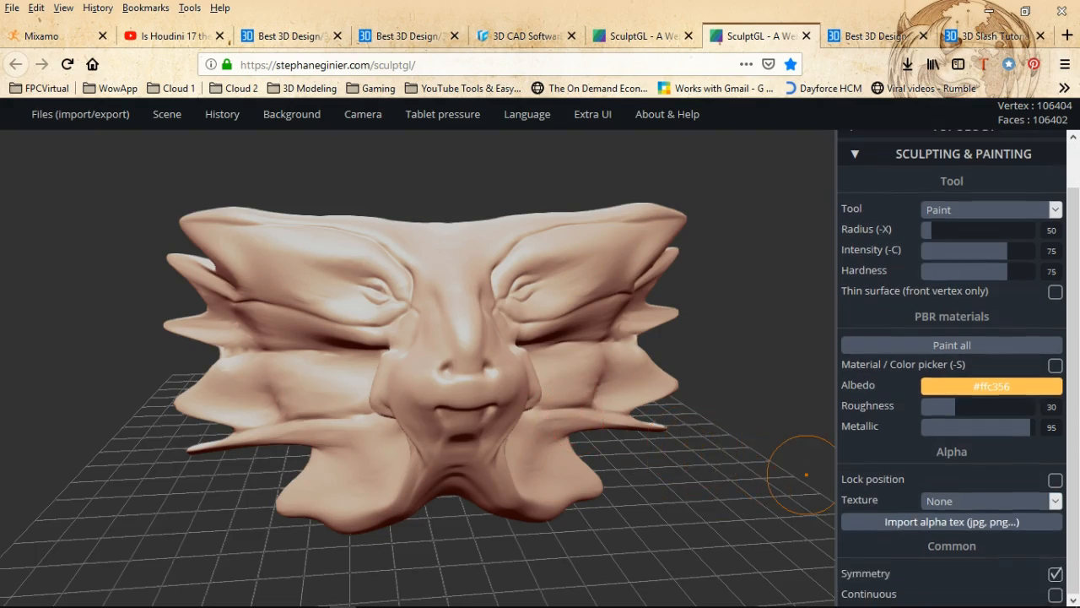
- Examine the dragon head's face and side frills from the front and at an angle with the Paint tool active
{"action": "scroll", "coordinate": [521, 388], "scroll_direction": "up", "scroll_amount": 5}
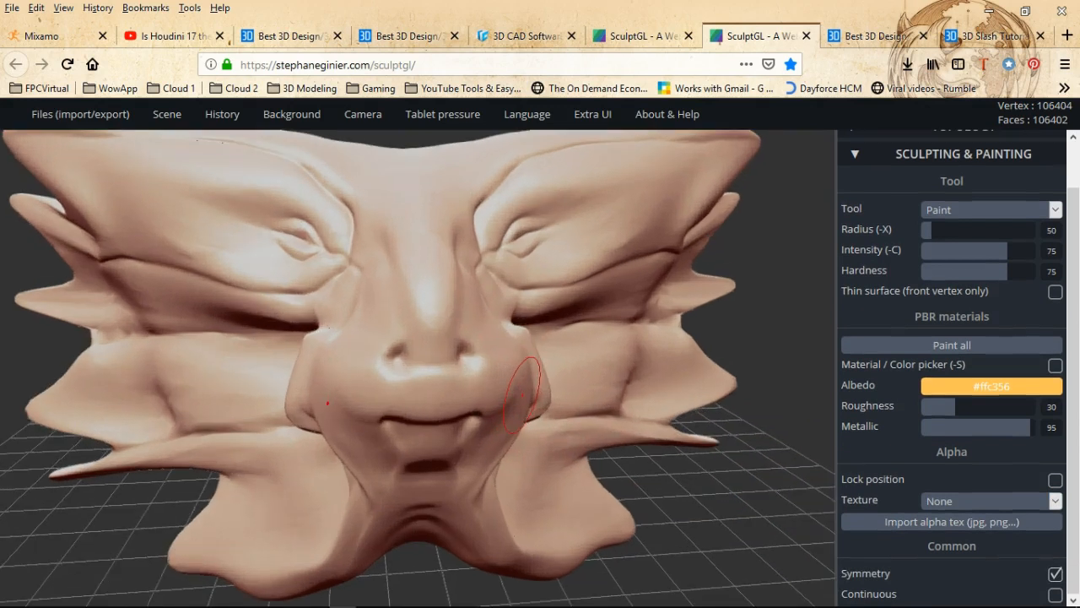
{"action": "middle_click_drag", "start_coordinate": [522, 391], "coordinate": [616, 411]}
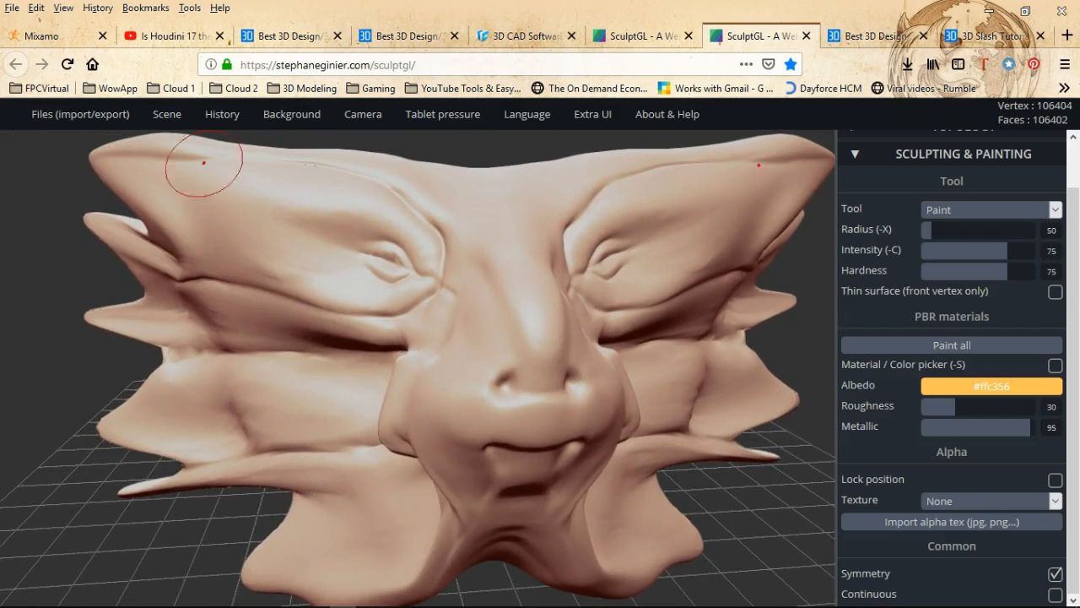
{"action": "scroll", "coordinate": [76, 321], "scroll_direction": "down", "scroll_amount": 3}
{"action": "mouse_move", "coordinate": [90, 310]}
{"action": "right_mouse_down"}
{"action": "mouse_move", "coordinate": [203, 280]}
{"action": "mouse_move", "coordinate": [535, 319]}
{"action": "mouse_move", "coordinate": [363, 405]}
{"action": "mouse_move", "coordinate": [291, 389]}
{"action": "right_mouse_up"}
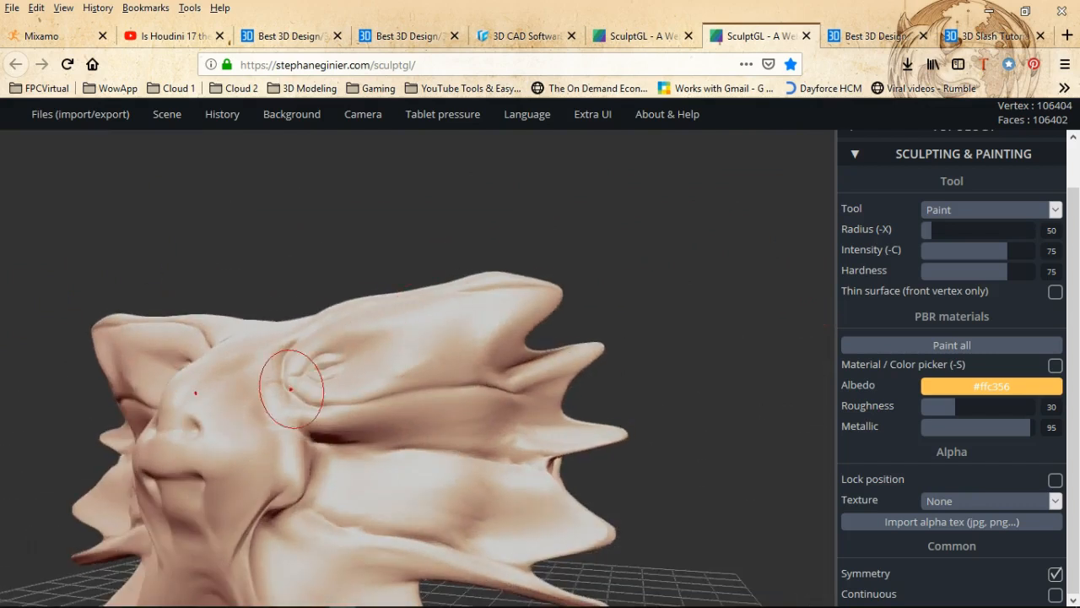
{"action": "middle_click_drag", "start_coordinate": [291, 389], "coordinate": [495, 197]}
{"action": "mouse_move", "coordinate": [413, 260]}
{"action": "right_mouse_down"}
{"action": "mouse_move", "coordinate": [465, 331]}
{"action": "mouse_move", "coordinate": [415, 292]}
{"action": "right_mouse_up"}
{"action": "scroll", "coordinate": [418, 243], "scroll_direction": "up", "scroll_amount": 5}
{"action": "scroll", "coordinate": [441, 248], "scroll_direction": "up", "scroll_amount": 3}
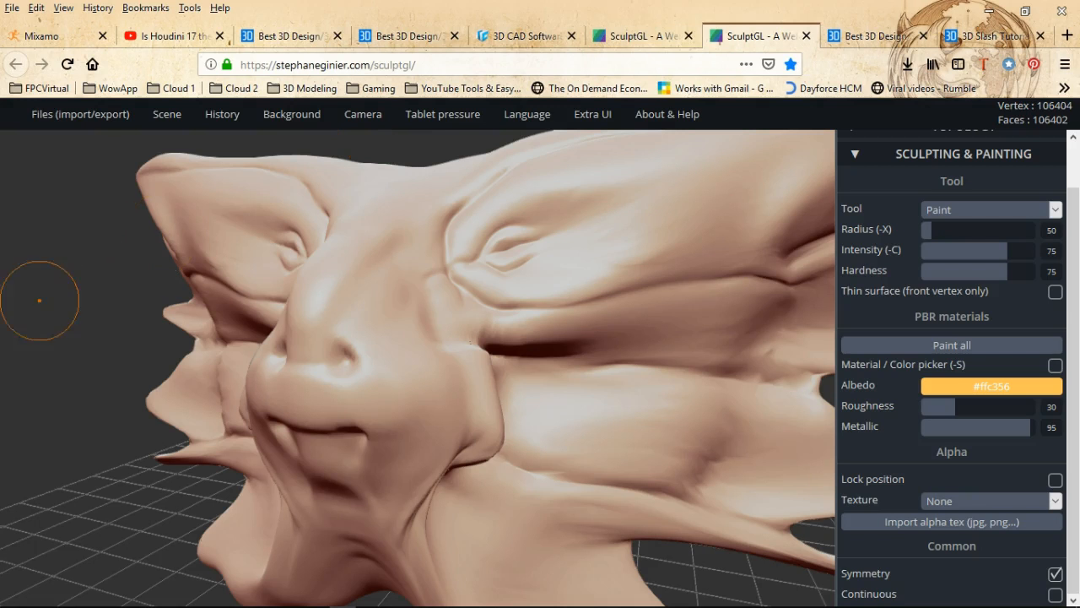
- Switch to YouTube, view the FPC-Virtual channel page and open the watch history
{"action": "right_click", "coordinate": [167, 132]}
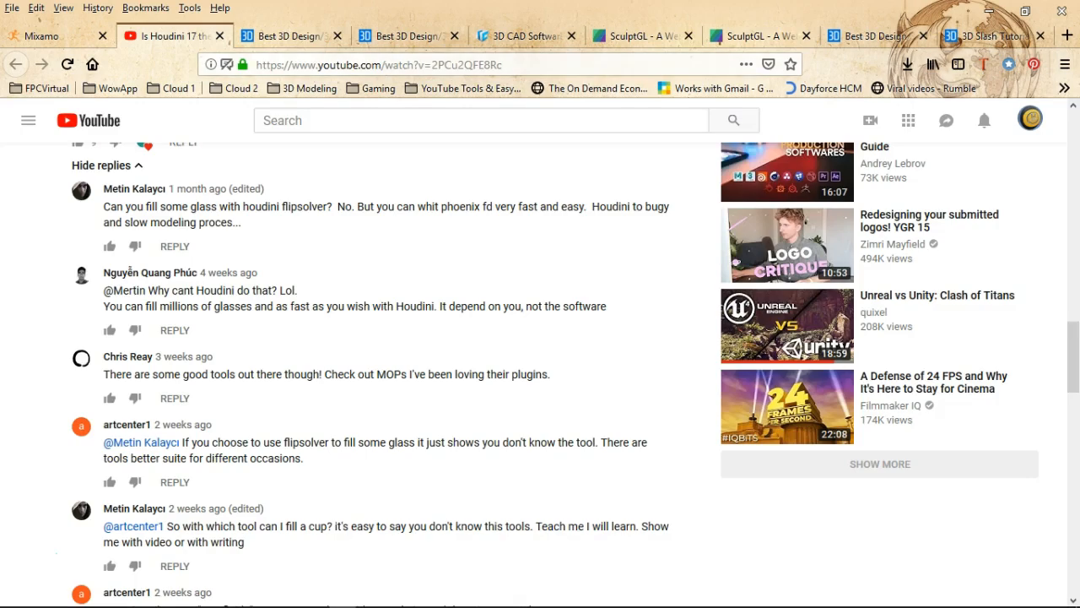
{"action": "left_click", "coordinate": [1029, 119]}
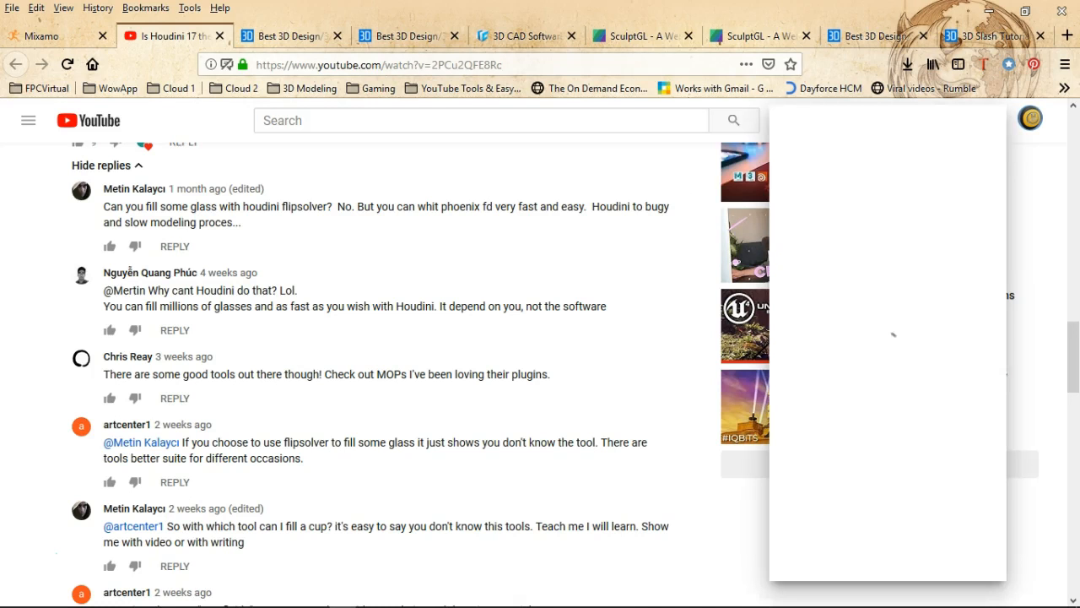
{"action": "left_click", "coordinate": [836, 180]}
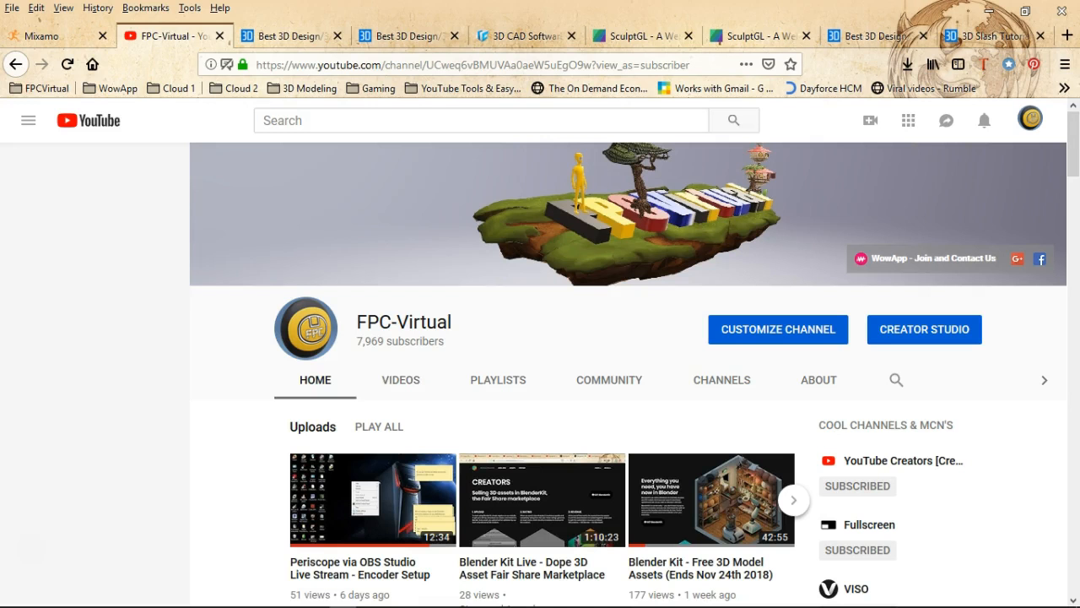
{"action": "scroll", "coordinate": [628, 371], "scroll_direction": "down", "scroll_amount": 3}
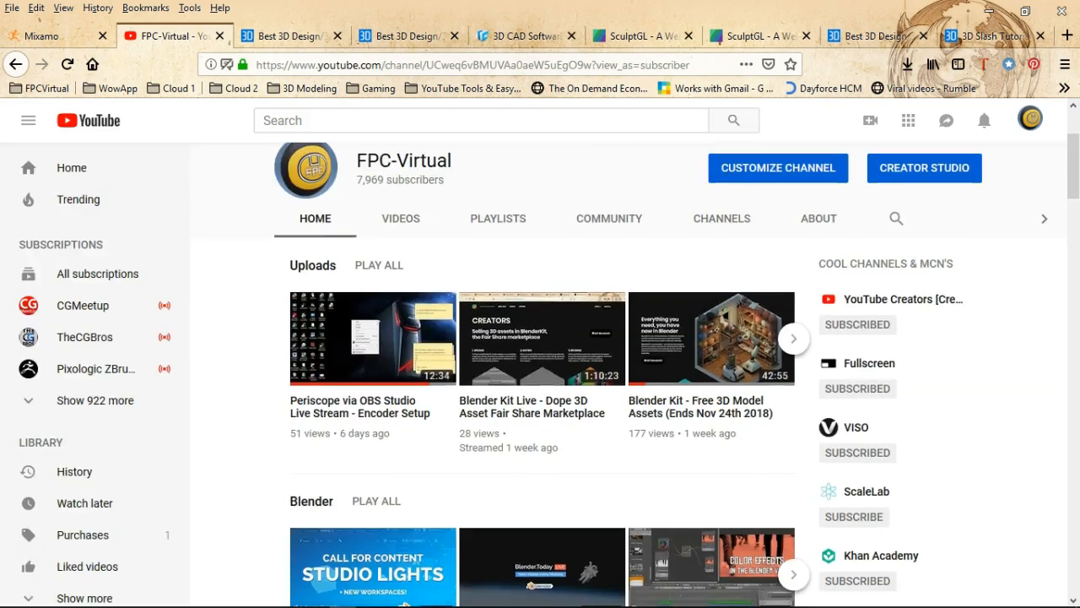
{"action": "left_click", "coordinate": [74, 471]}
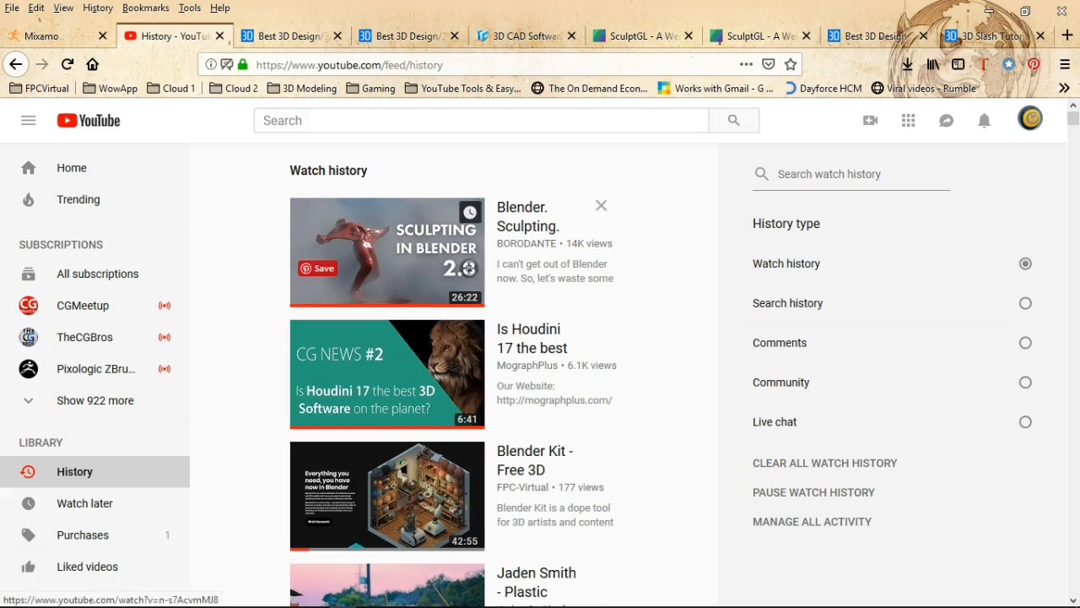
- Minimize the browser, play the RoboTron Tests1 animation in a maximized media player and close the player
{"action": "left_click", "coordinate": [989, 11]}
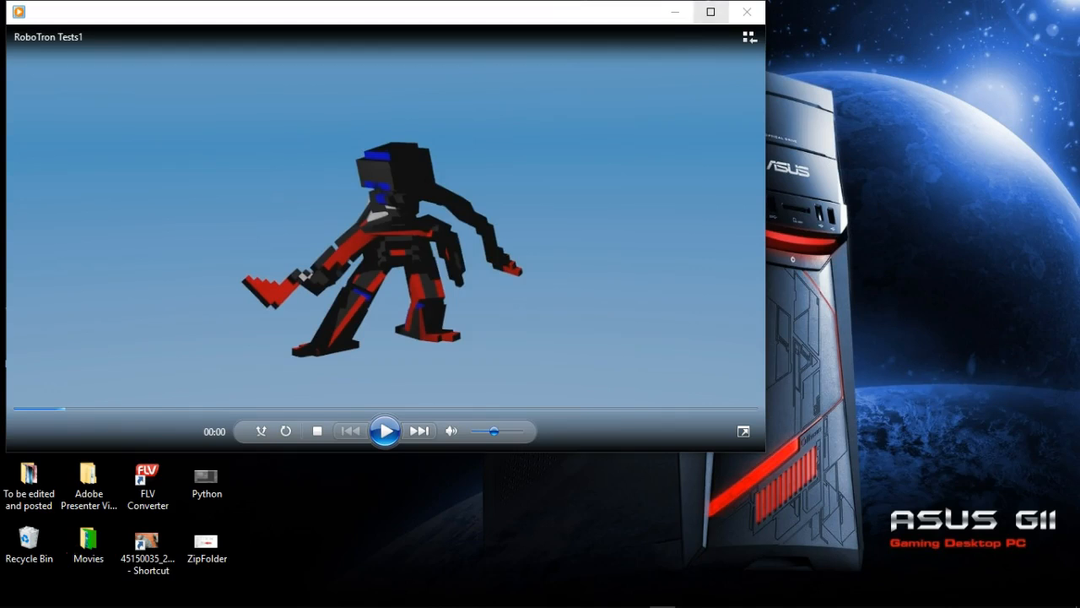
{"action": "left_click", "coordinate": [711, 12]}
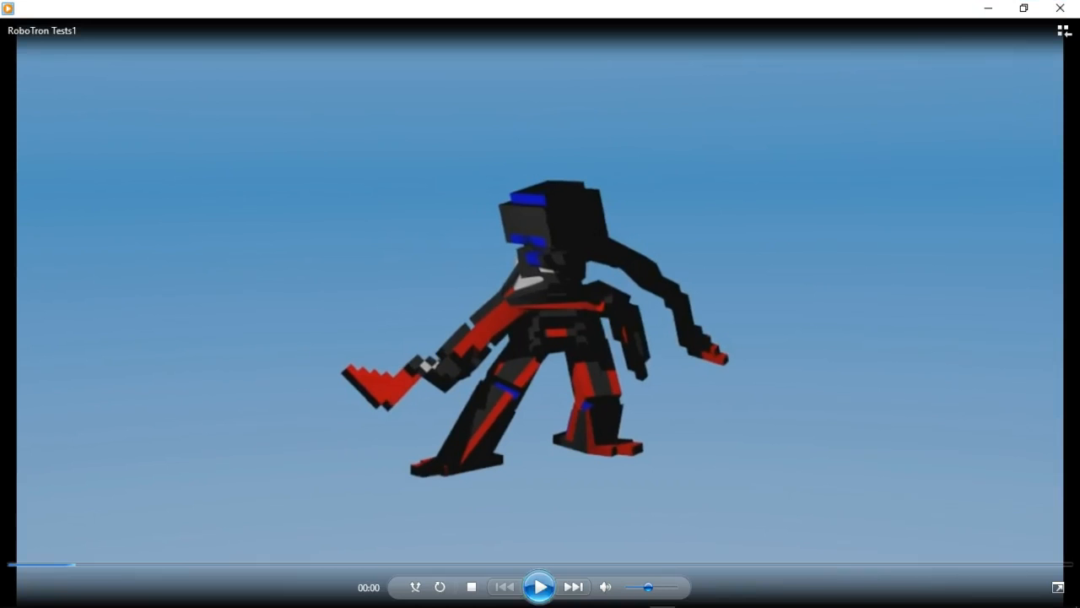
{"action": "left_click", "coordinate": [540, 586]}
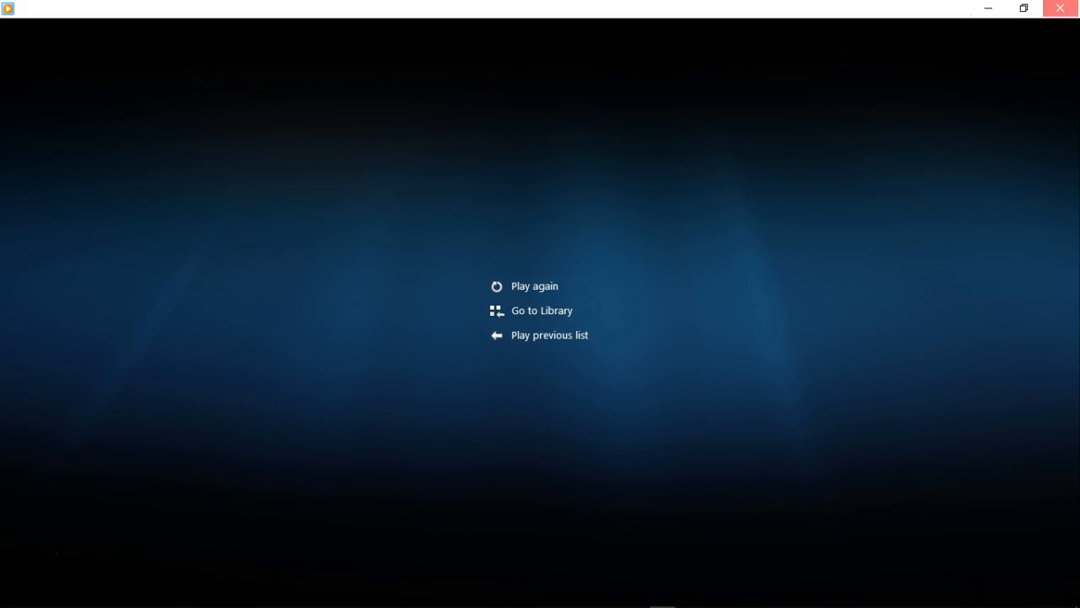
{"action": "left_click", "coordinate": [1060, 7]}
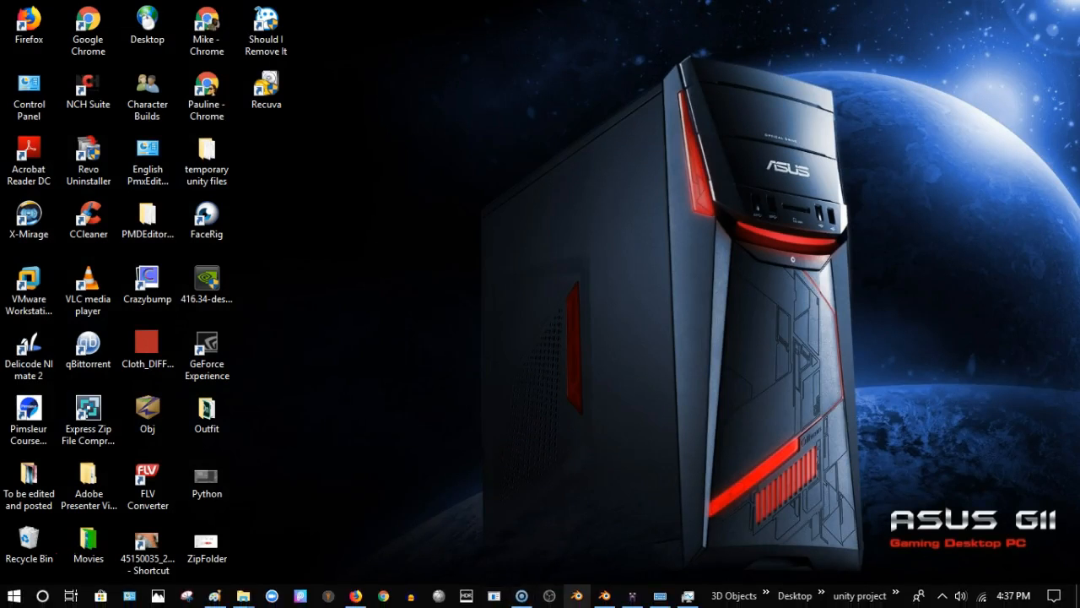
- Switch to MagicaVoxel, examine the Robo4 voxel render from another angle and return to the YouTube watch history in Firefox
{"action": "mouse_move", "coordinate": [604, 595]}
{"action": "mouse_move", "coordinate": [356, 595]}
{"action": "left_click", "coordinate": [632, 594]}
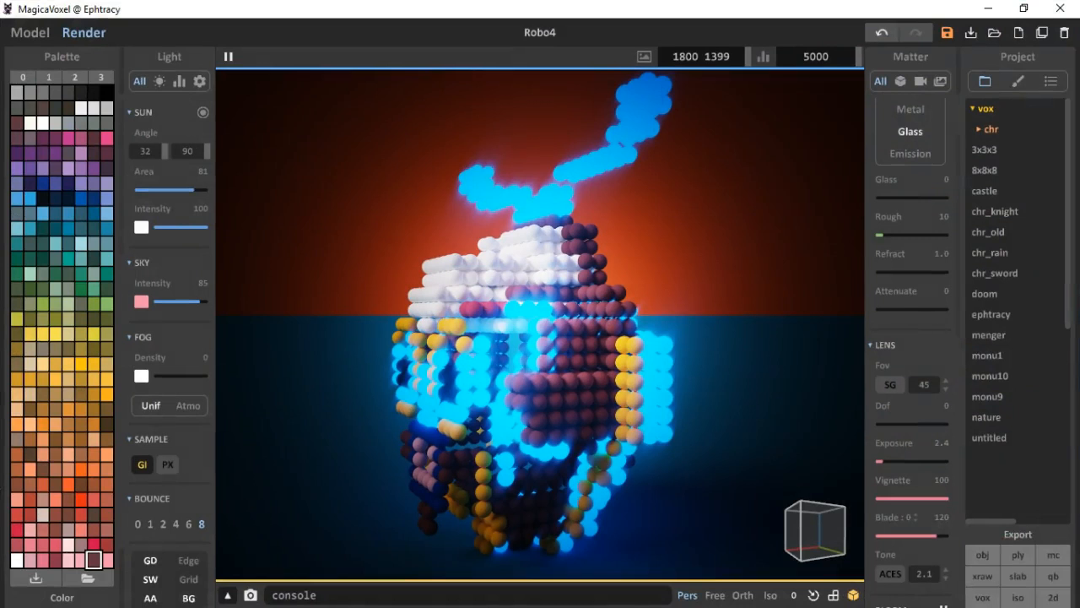
{"action": "scroll", "coordinate": [540, 324], "scroll_direction": "down", "scroll_amount": 3}
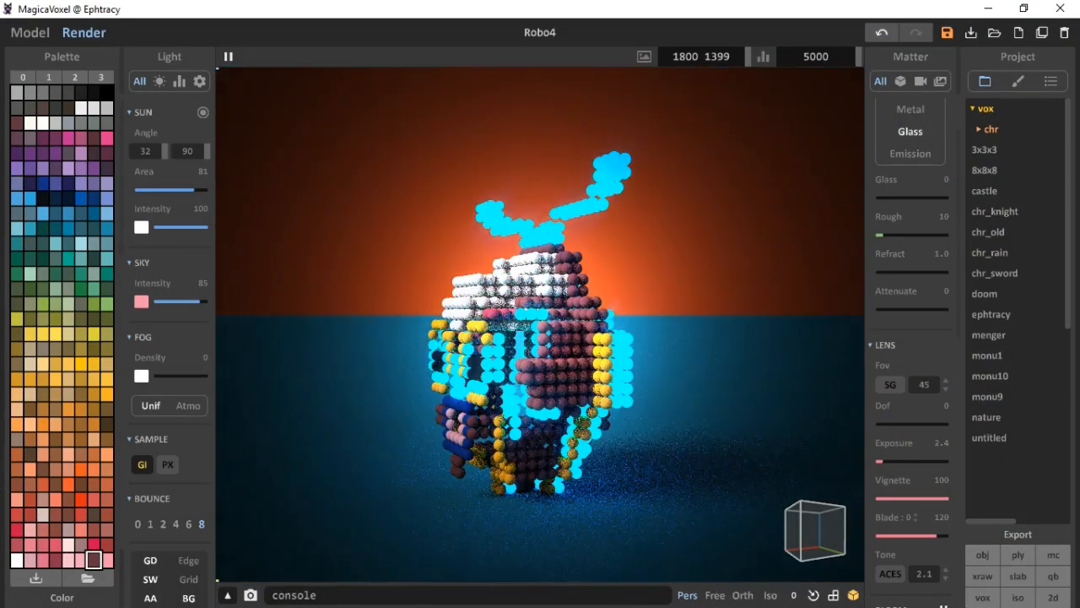
{"action": "scroll", "coordinate": [540, 324], "scroll_direction": "down", "scroll_amount": 1}
{"action": "right_click_drag", "start_coordinate": [472, 338], "coordinate": [650, 355]}
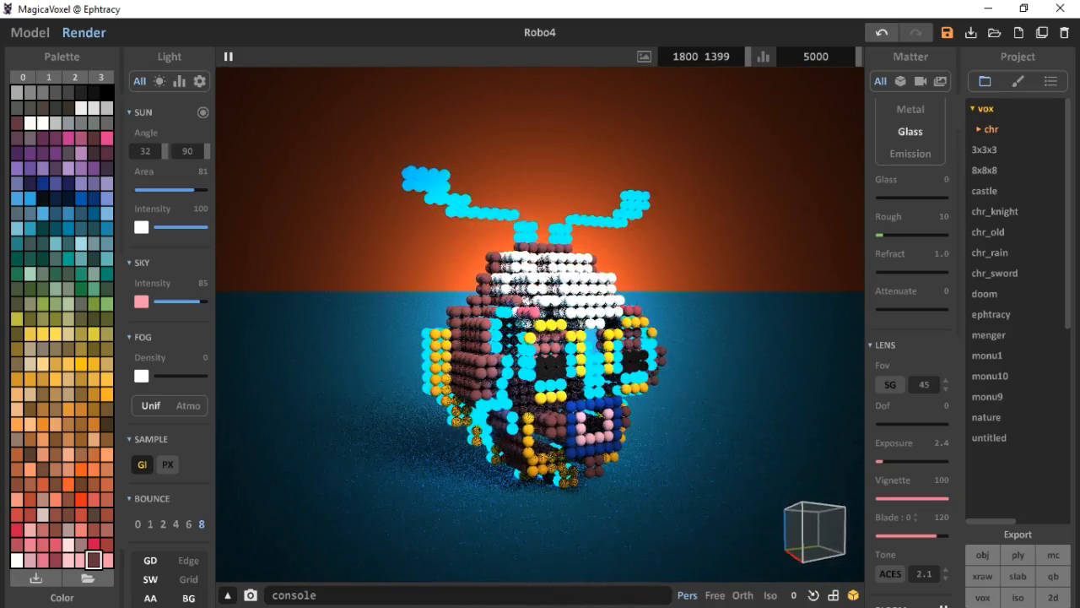
{"action": "middle_click_drag", "start_coordinate": [540, 338], "coordinate": [496, 337]}
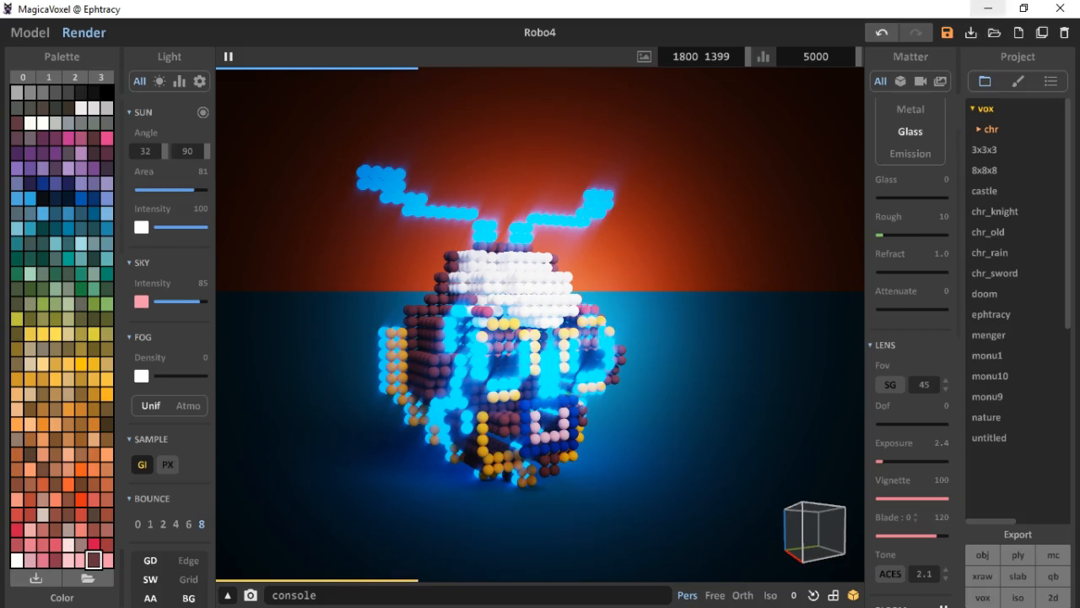
{"action": "left_click", "coordinate": [988, 8]}
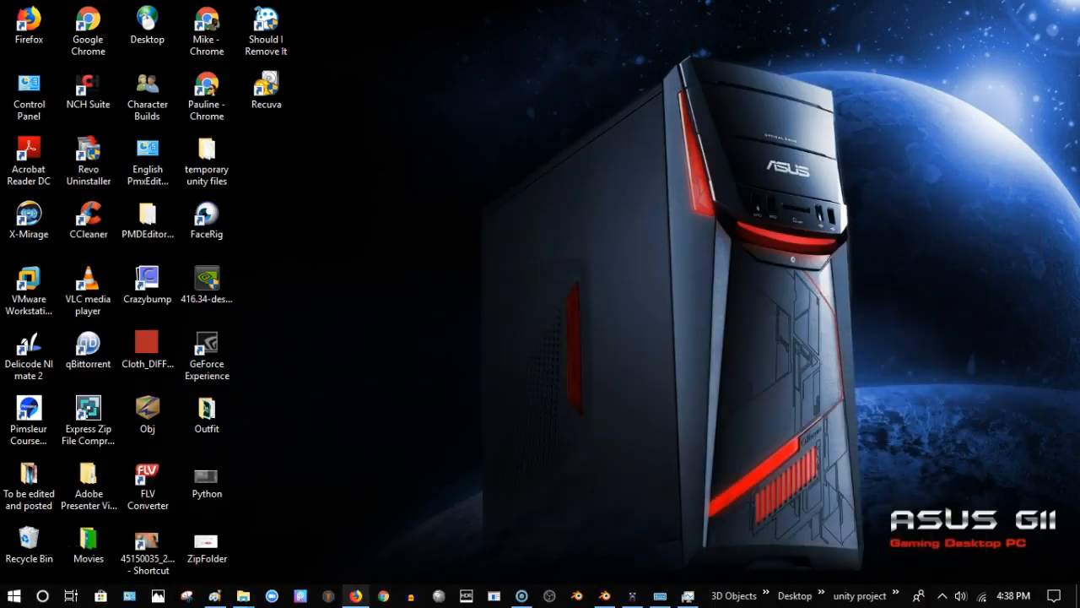
{"action": "left_click", "coordinate": [356, 596]}
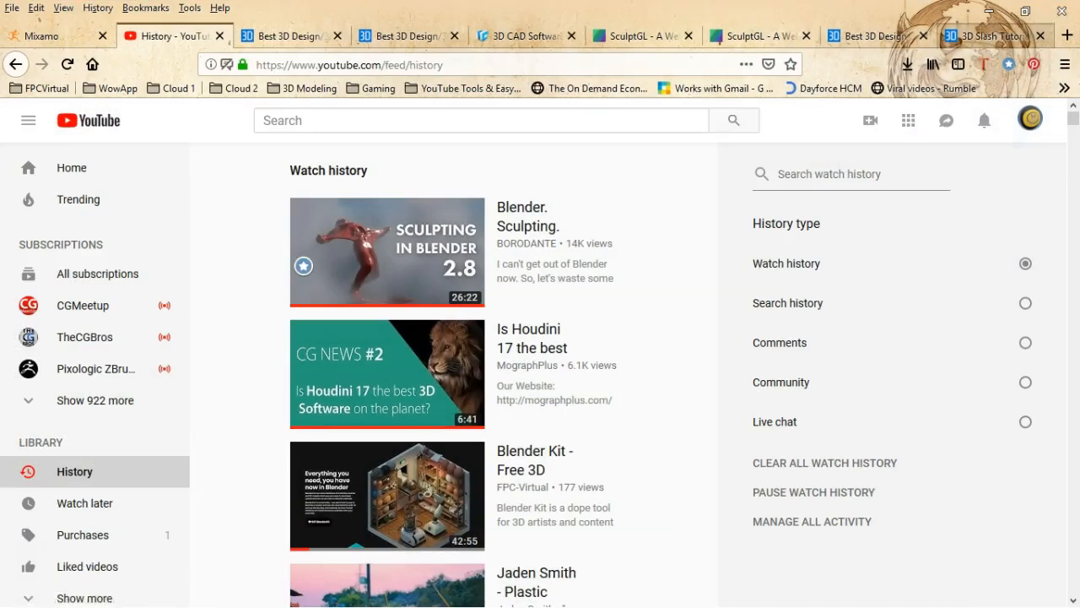
- Return to the SculptGL page, export the dragon head as an OBJ file and save the download
{"action": "left_click", "coordinate": [983, 35]}
{"action": "left_click", "coordinate": [869, 35]}
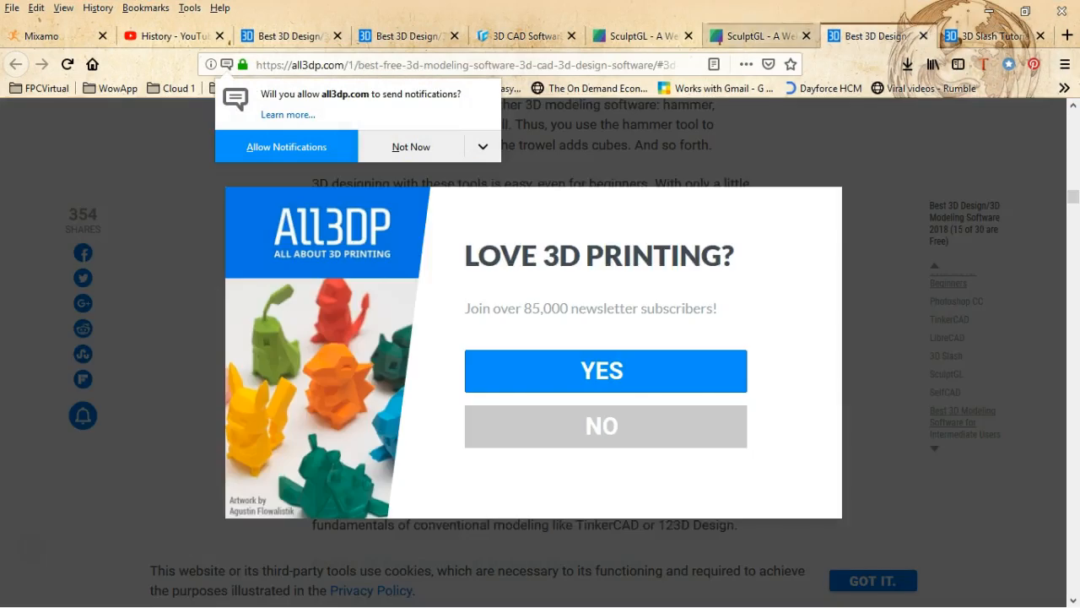
{"action": "left_click", "coordinate": [760, 35]}
{"action": "scroll", "coordinate": [414, 379], "scroll_direction": "down", "scroll_amount": 5}
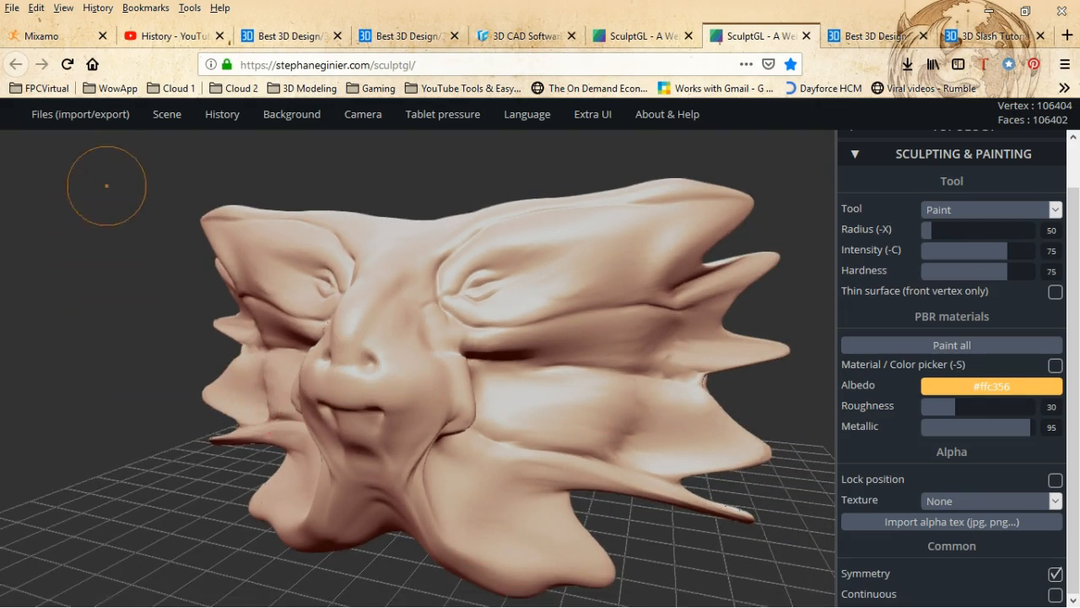
{"action": "mouse_move", "coordinate": [80, 114]}
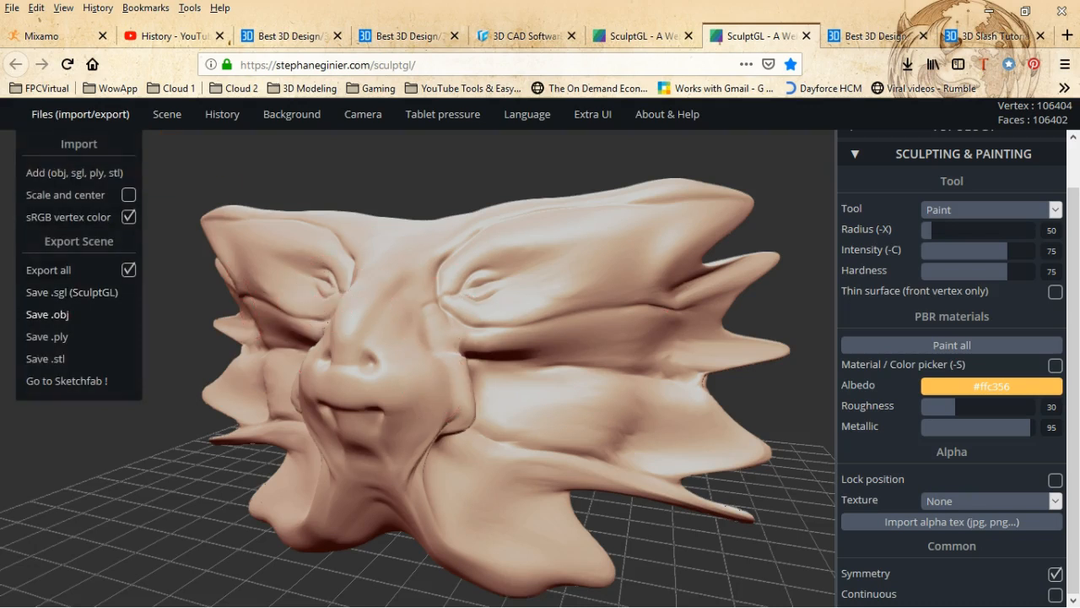
{"action": "left_click", "coordinate": [47, 314]}
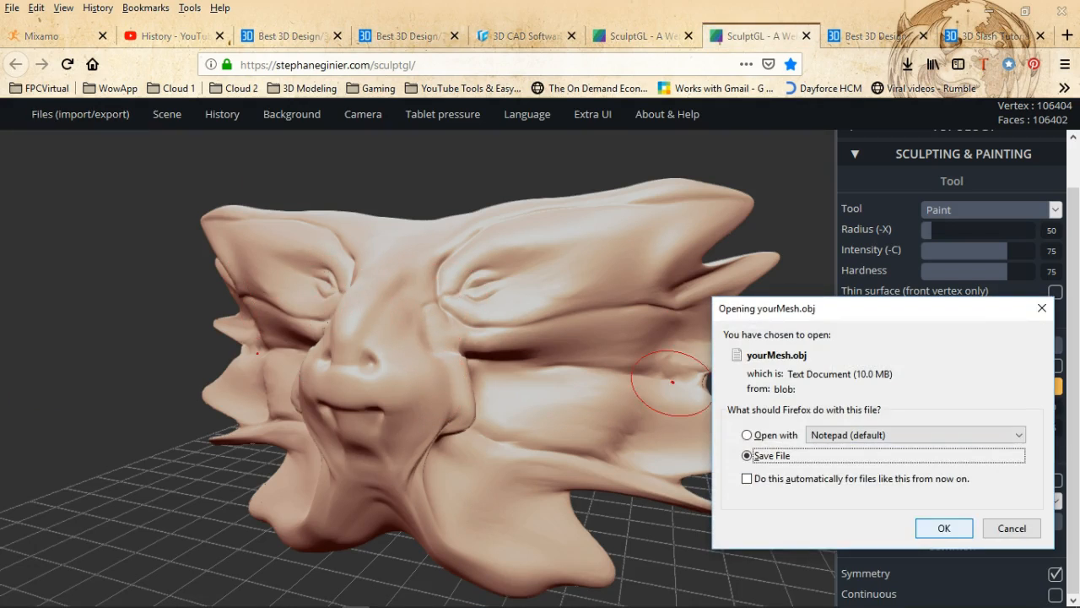
{"action": "key", "text": "Return"}
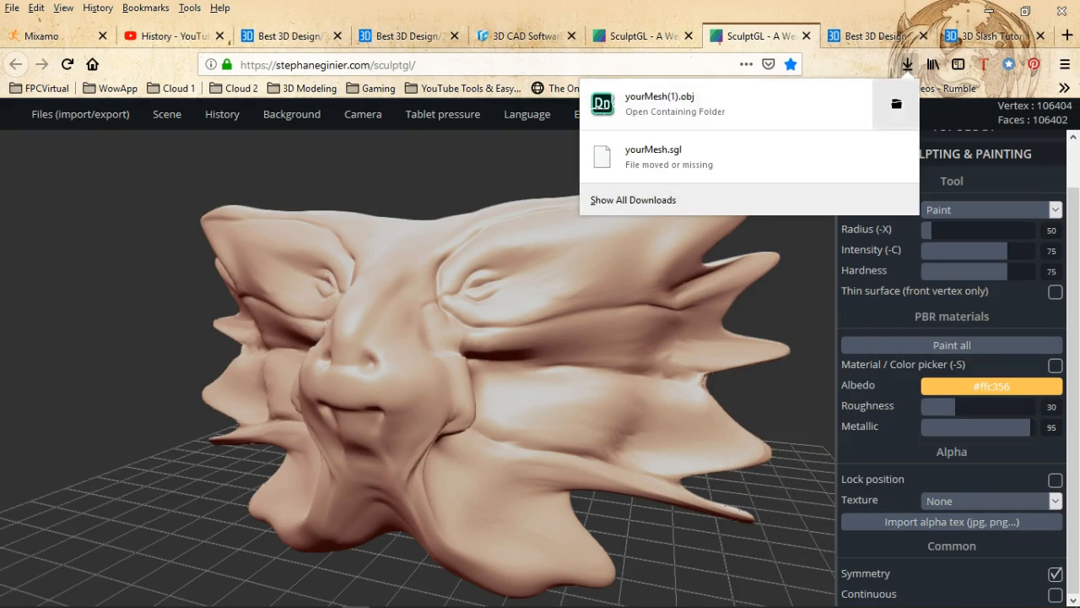
- Show the downloaded OBJ in the Downloads folder and rename yourMesh(1) as DragoHead
{"action": "left_click", "coordinate": [896, 103]}
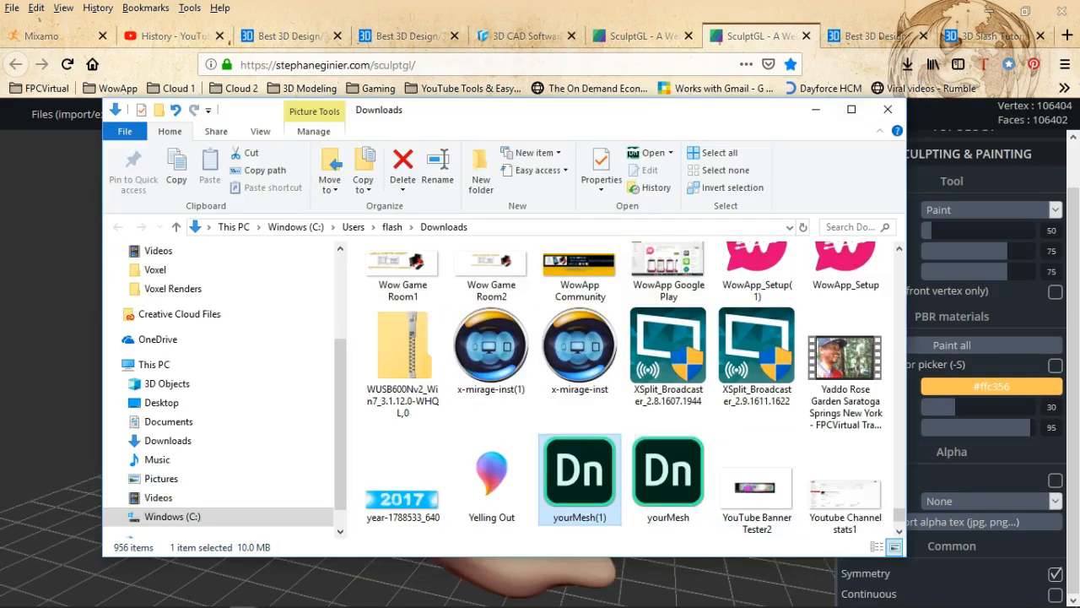
{"action": "right_click", "coordinate": [579, 472]}
{"action": "left_click", "coordinate": [561, 438]}
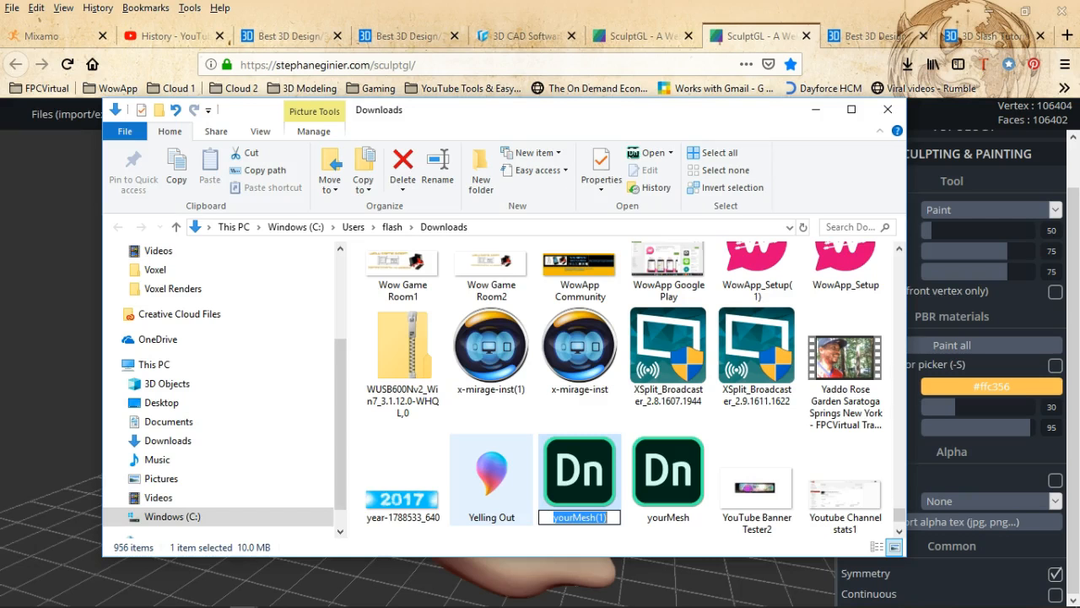
{"action": "type", "text": "Drago"}
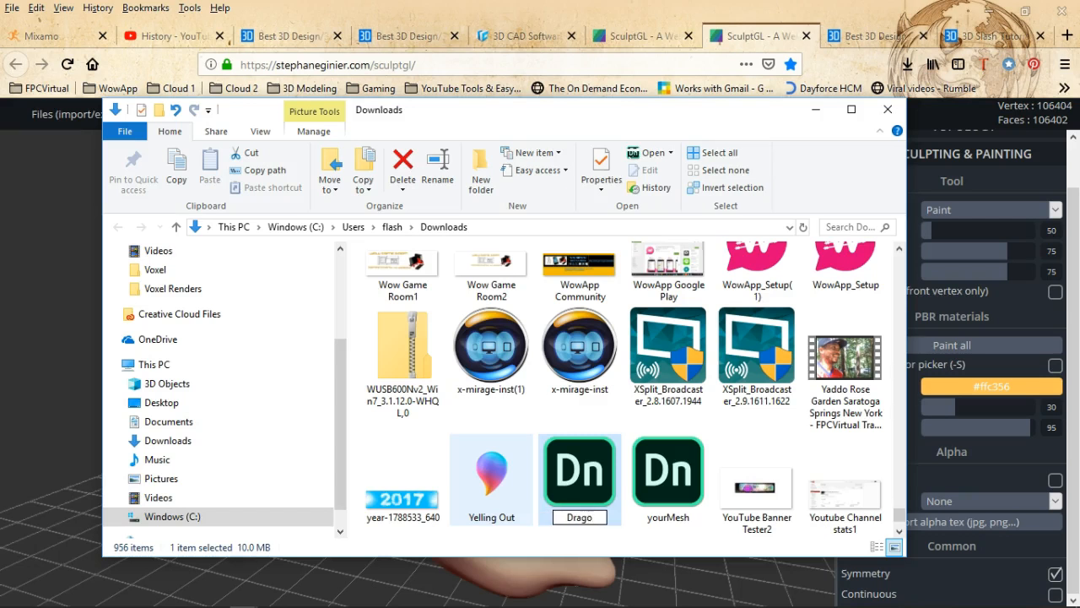
{"action": "type", "text": "Head"}
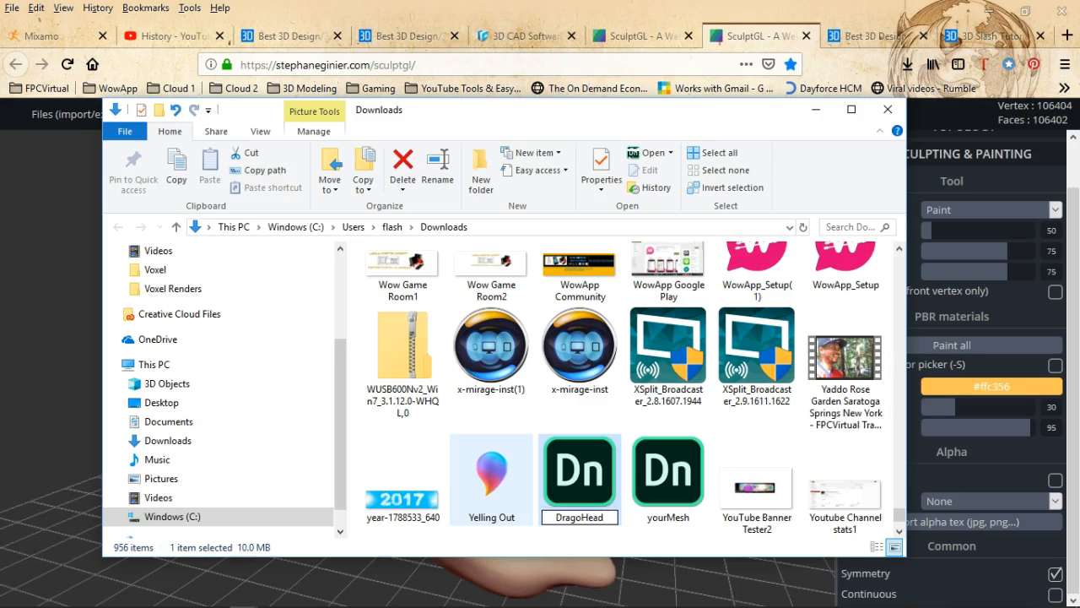
{"action": "key", "text": "Return"}
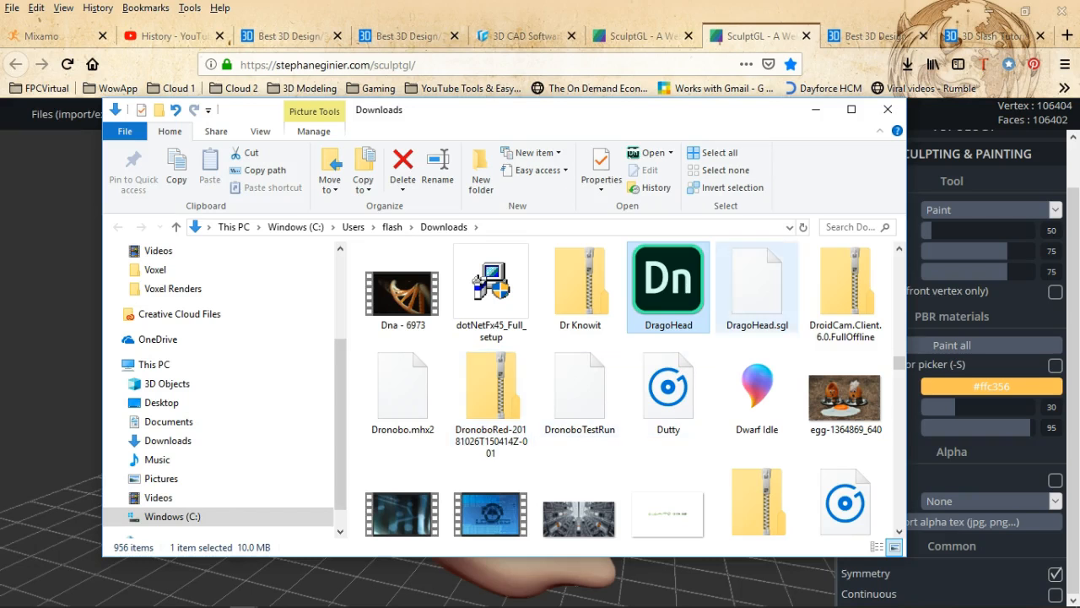
- Cut both the DragoHead OBJ and DragoHead.sgl files from the Downloads folder
{"action": "left_click_drag", "start_coordinate": [797, 337], "coordinate": [692, 295]}
{"action": "right_click", "coordinate": [692, 295]}
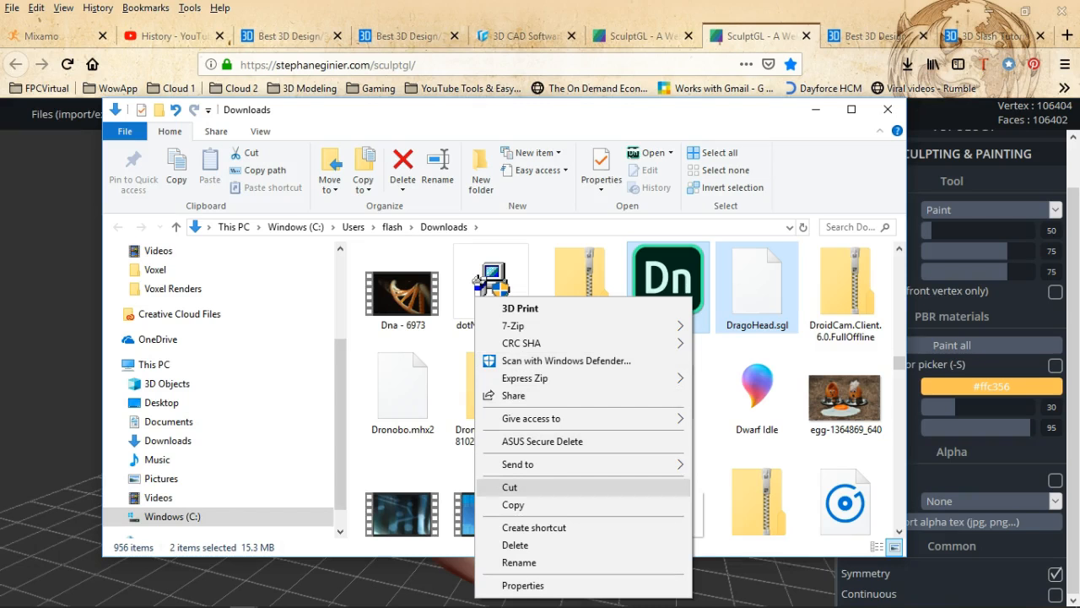
{"action": "left_click", "coordinate": [510, 487]}
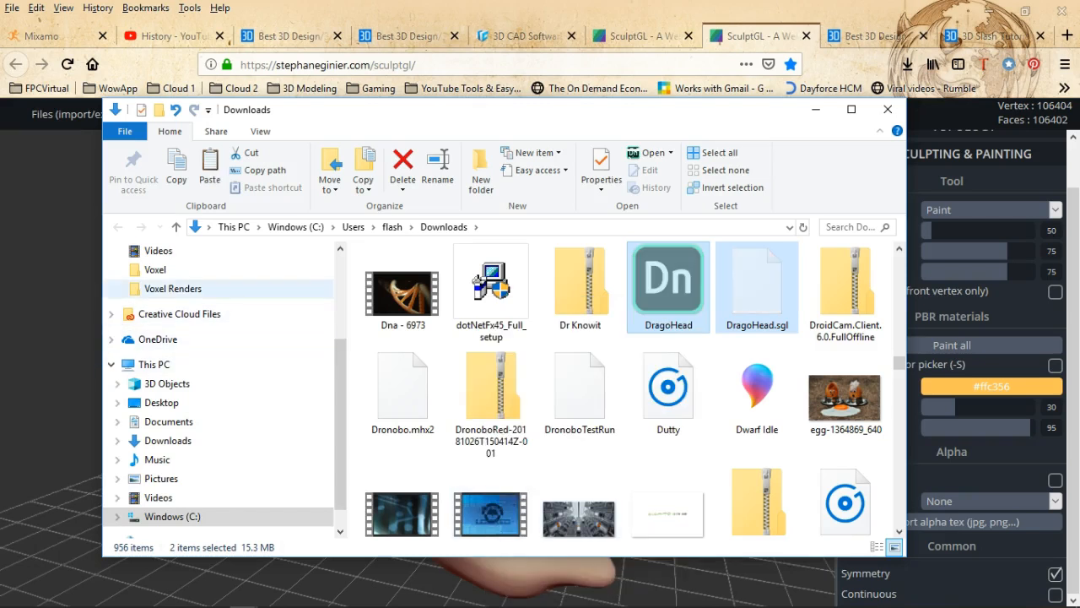
- Paste the two DragoHead files into the SculptGL folder inside 3D Objects
{"action": "scroll", "coordinate": [219, 269], "scroll_direction": "up", "scroll_amount": 1}
{"action": "scroll", "coordinate": [219, 269], "scroll_direction": "up", "scroll_amount": 2}
{"action": "scroll", "coordinate": [219, 383], "scroll_direction": "down", "scroll_amount": 2}
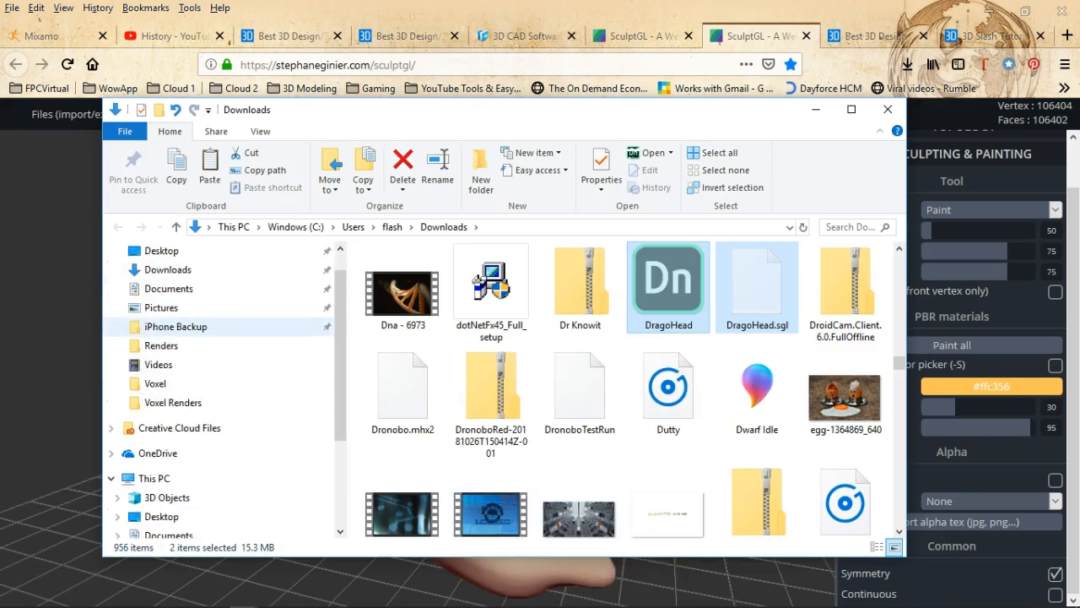
{"action": "left_click", "coordinate": [167, 403]}
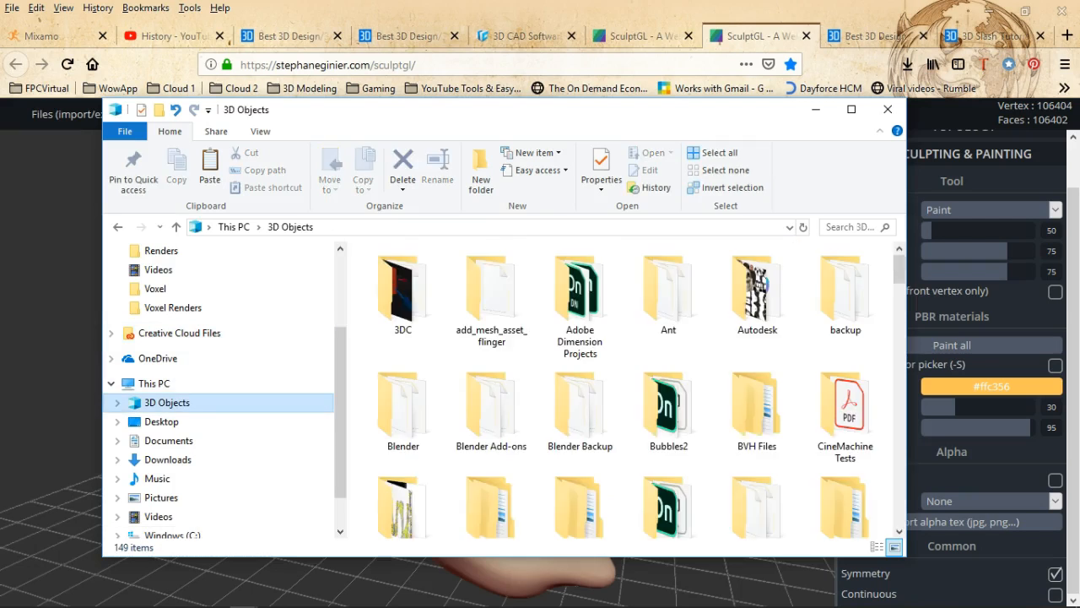
{"action": "scroll", "coordinate": [666, 376], "scroll_direction": "down", "scroll_amount": 1}
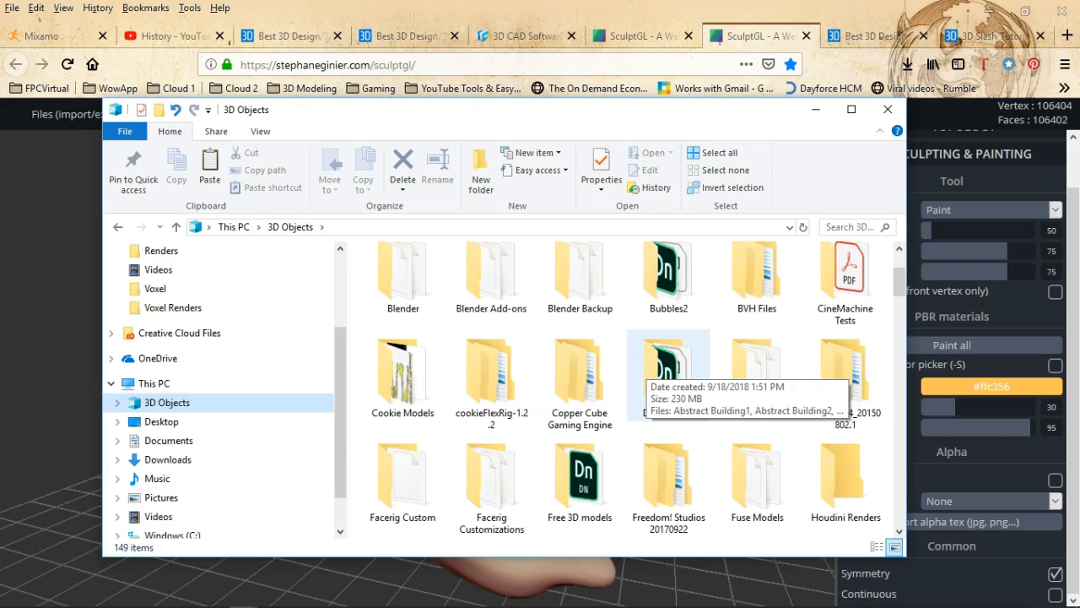
{"action": "scroll", "coordinate": [667, 376], "scroll_direction": "down", "scroll_amount": 3}
{"action": "left_click", "coordinate": [757, 376]}
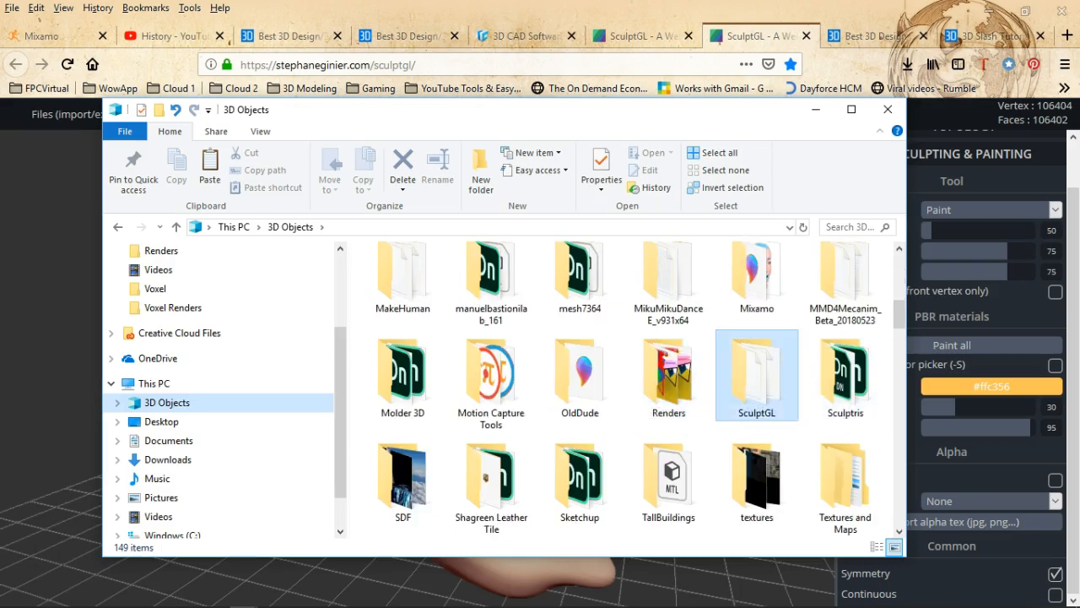
{"action": "double_click", "coordinate": [757, 376]}
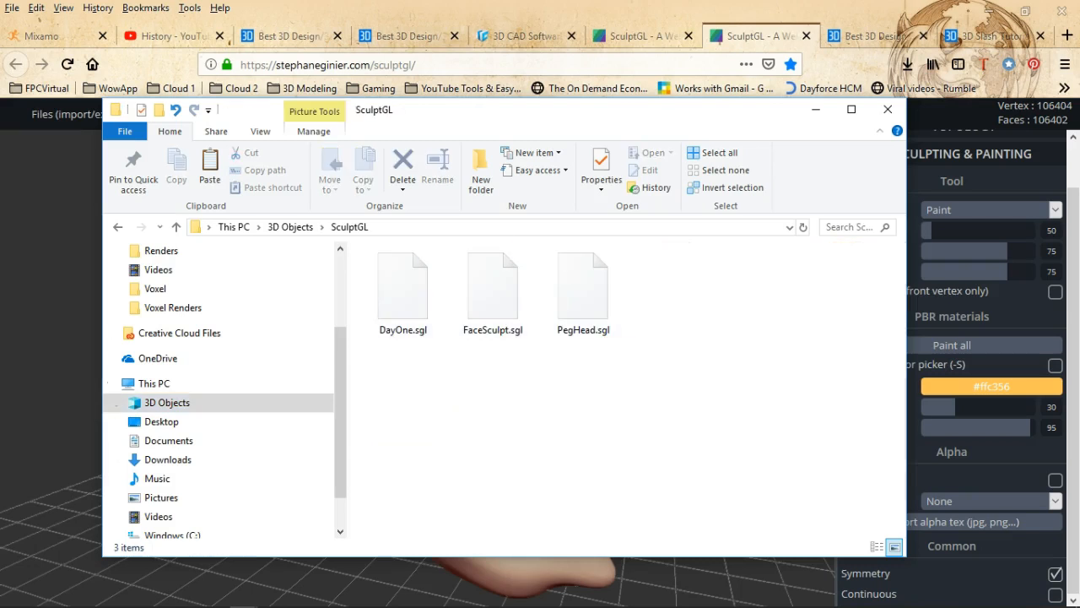
{"action": "right_click", "coordinate": [360, 195]}
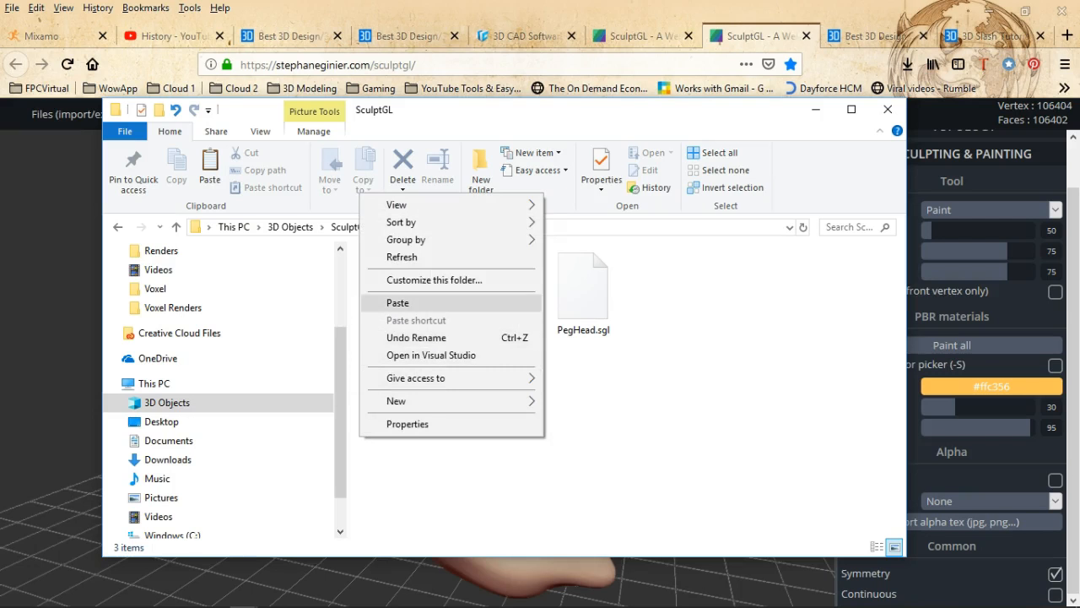
{"action": "left_click", "coordinate": [398, 302]}
{"action": "left_click", "coordinate": [667, 392]}
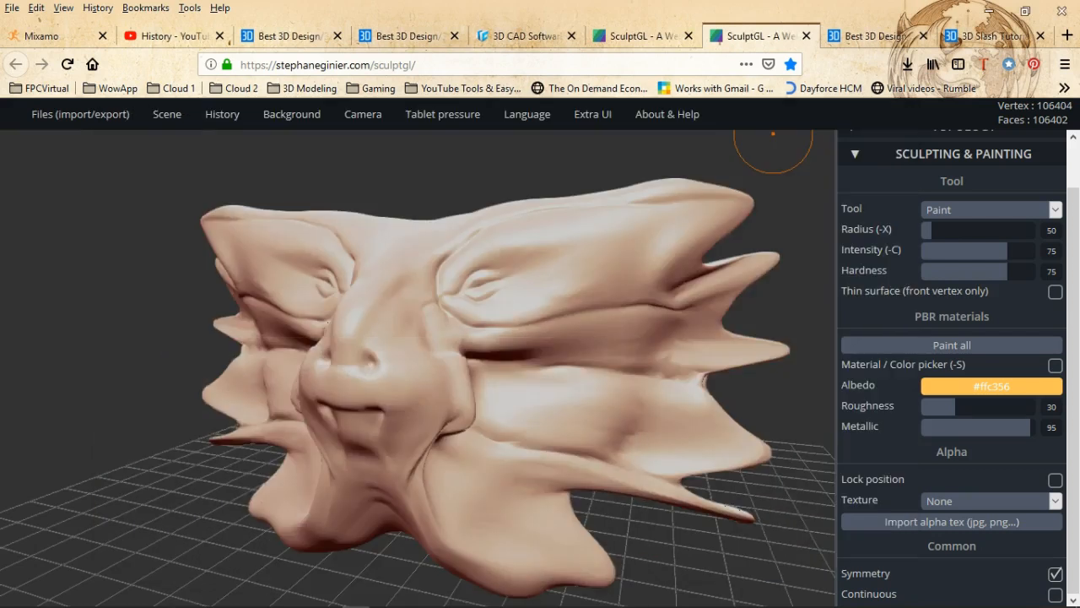
- Minimize the file window and browser, switch to Blender and cancel the open FBX import
{"action": "left_click", "coordinate": [815, 109]}
{"action": "left_click", "coordinate": [989, 11]}
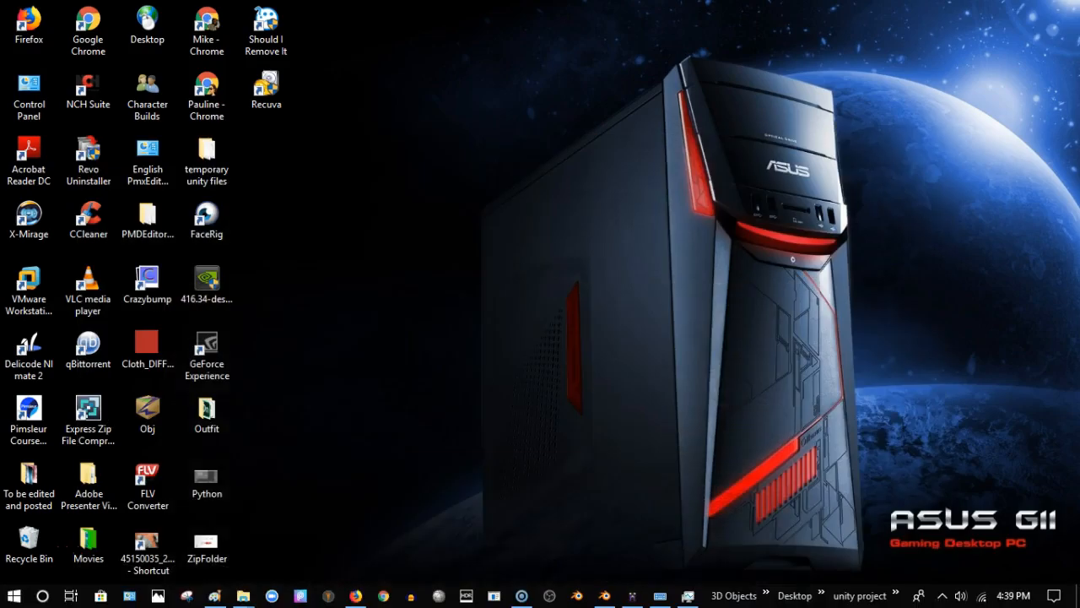
{"action": "left_click", "coordinate": [604, 595]}
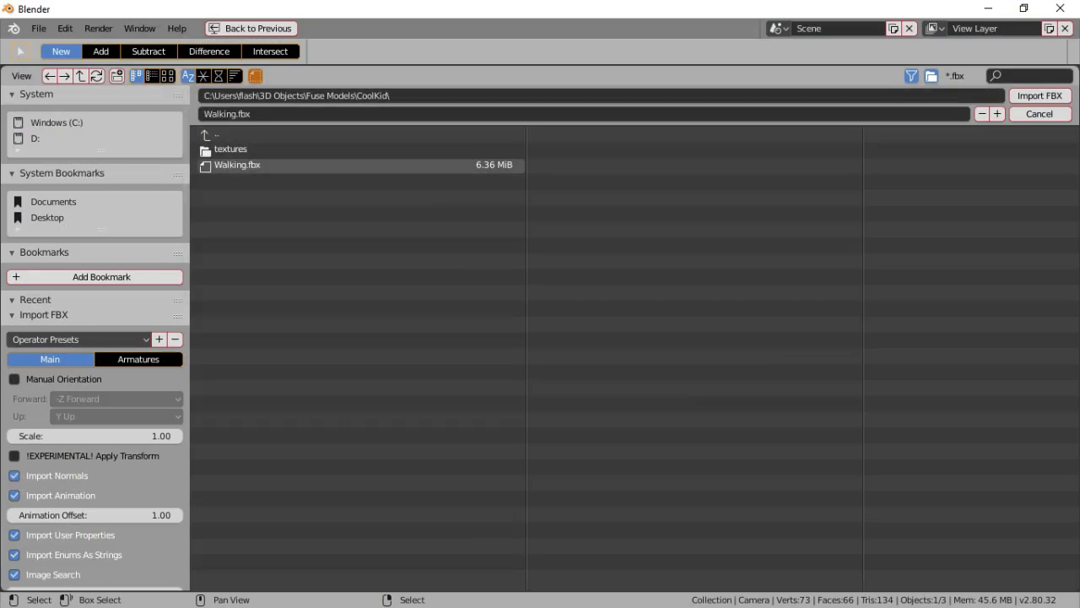
{"action": "left_click", "coordinate": [1039, 113]}
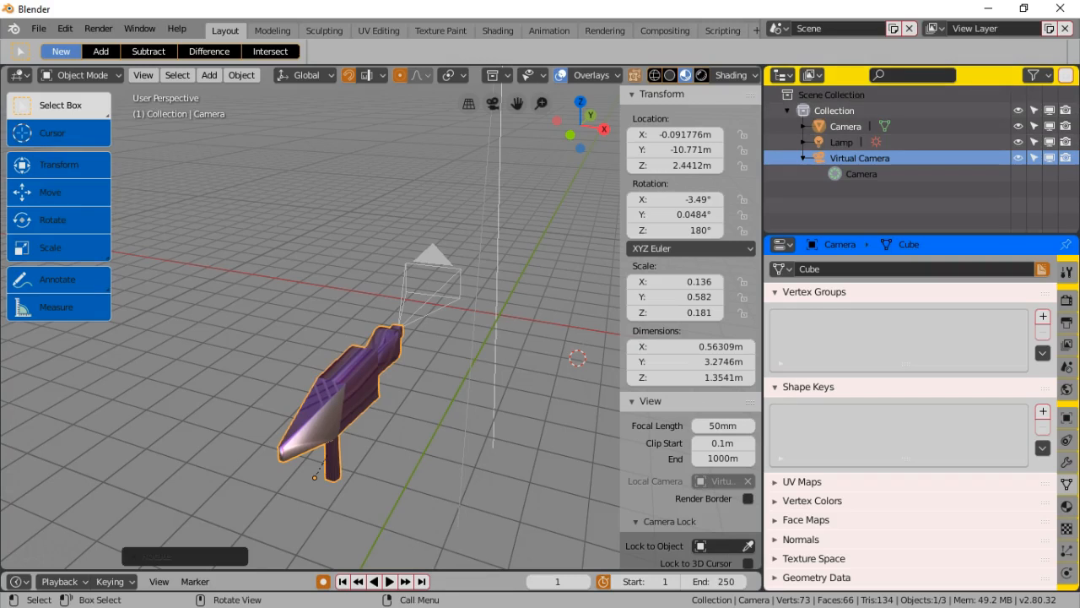
- Import DragoHead.obj as a Wavefront OBJ from the SculptGL folder inside 3D Objects
{"action": "middle_click_drag", "start_coordinate": [388, 338], "coordinate": [309, 327], "text": "shift"}
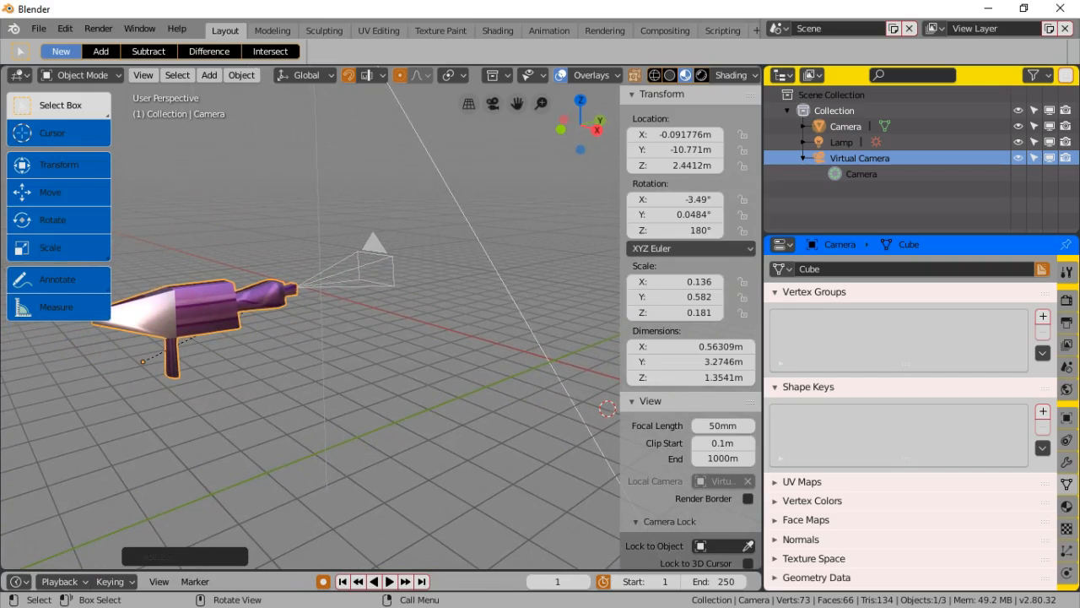
{"action": "mouse_move", "coordinate": [309, 327]}
{"action": "middle_mouse_down"}
{"action": "mouse_move", "coordinate": [335, 340]}
{"action": "mouse_move", "coordinate": [173, 348]}
{"action": "mouse_move", "coordinate": [221, 336]}
{"action": "mouse_move", "coordinate": [338, 339]}
{"action": "mouse_move", "coordinate": [315, 310]}
{"action": "mouse_move", "coordinate": [309, 319]}
{"action": "middle_mouse_up"}
{"action": "scroll", "coordinate": [309, 337], "scroll_direction": "down", "scroll_amount": 4}
{"action": "scroll", "coordinate": [337, 340], "scroll_direction": "up", "scroll_amount": 4}
{"action": "scroll", "coordinate": [309, 319], "scroll_direction": "up", "scroll_amount": 3}
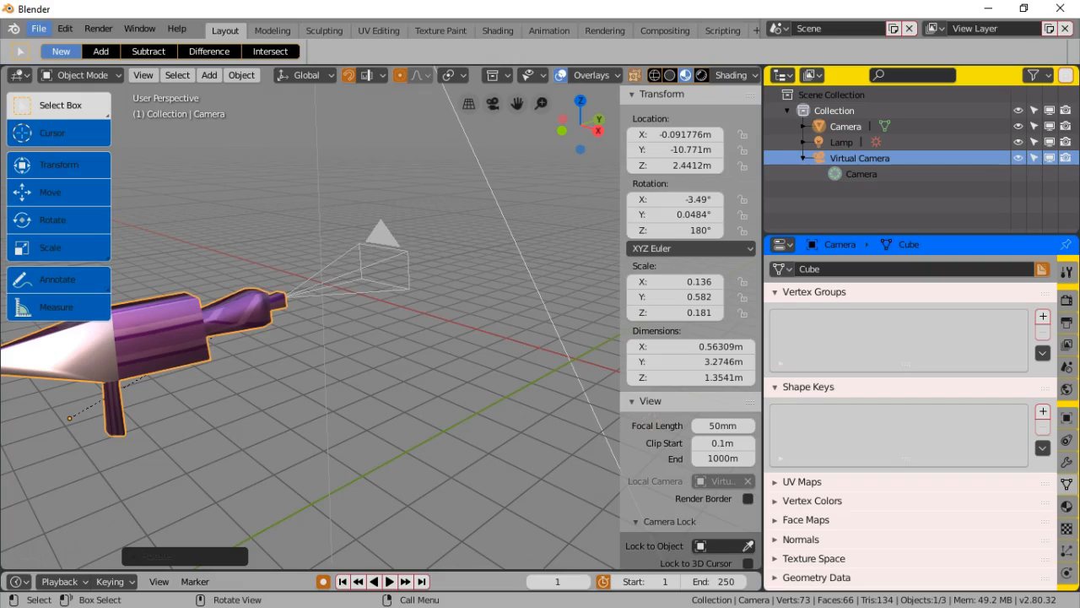
{"action": "left_click", "coordinate": [38, 28]}
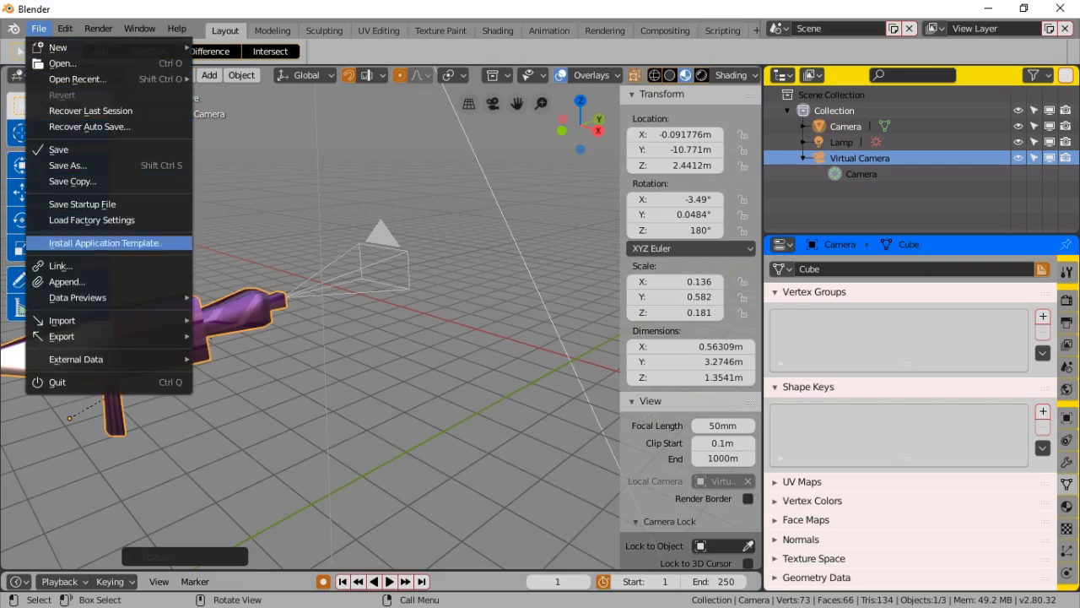
{"action": "mouse_move", "coordinate": [78, 297]}
{"action": "mouse_move", "coordinate": [62, 320]}
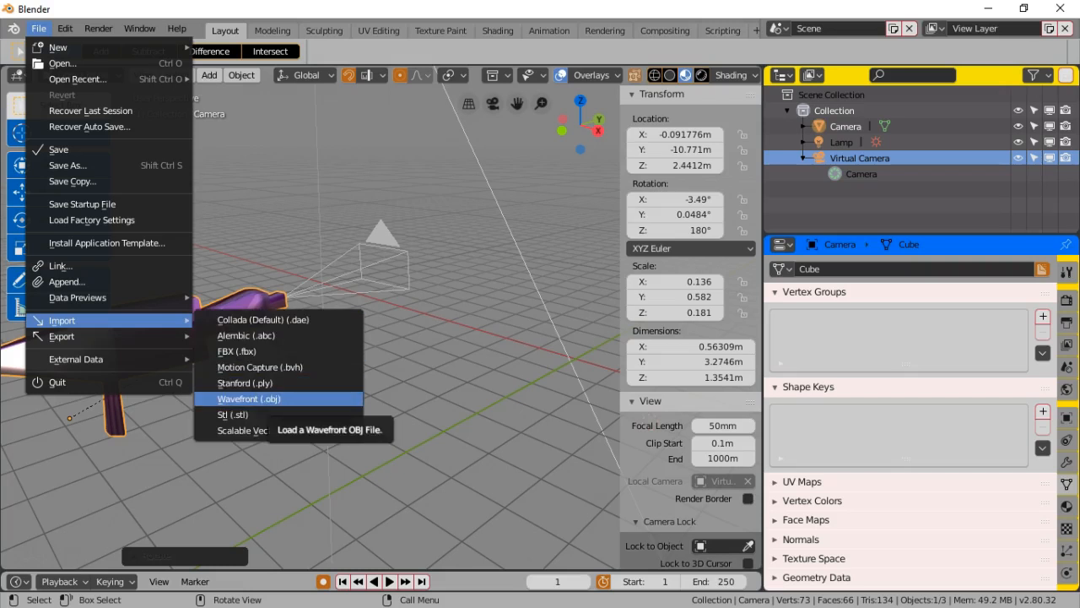
{"action": "left_click", "coordinate": [249, 398]}
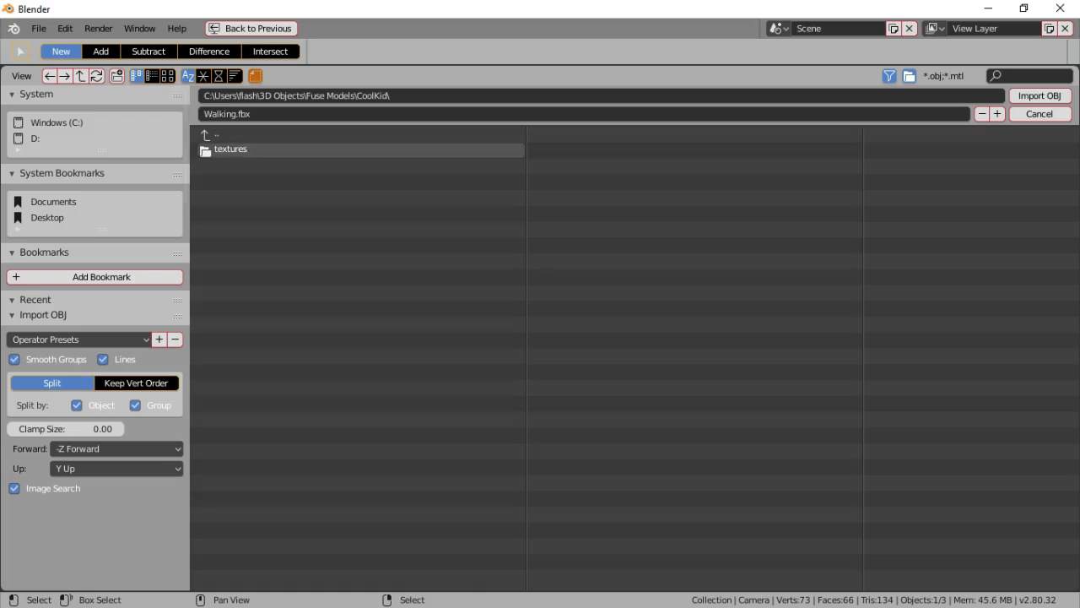
{"action": "left_click", "coordinate": [216, 134]}
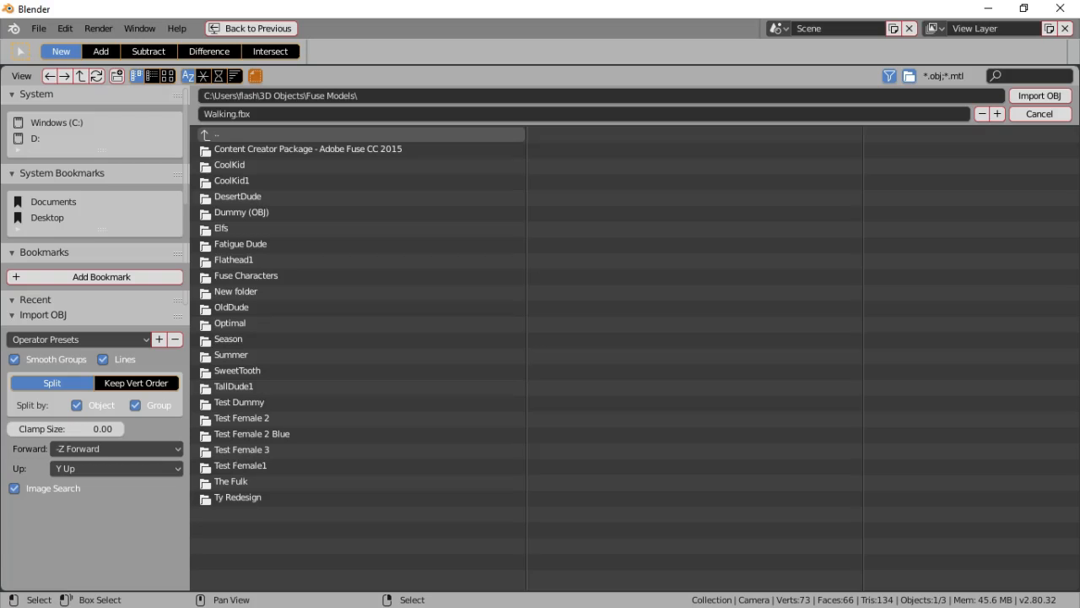
{"action": "left_click", "coordinate": [210, 134]}
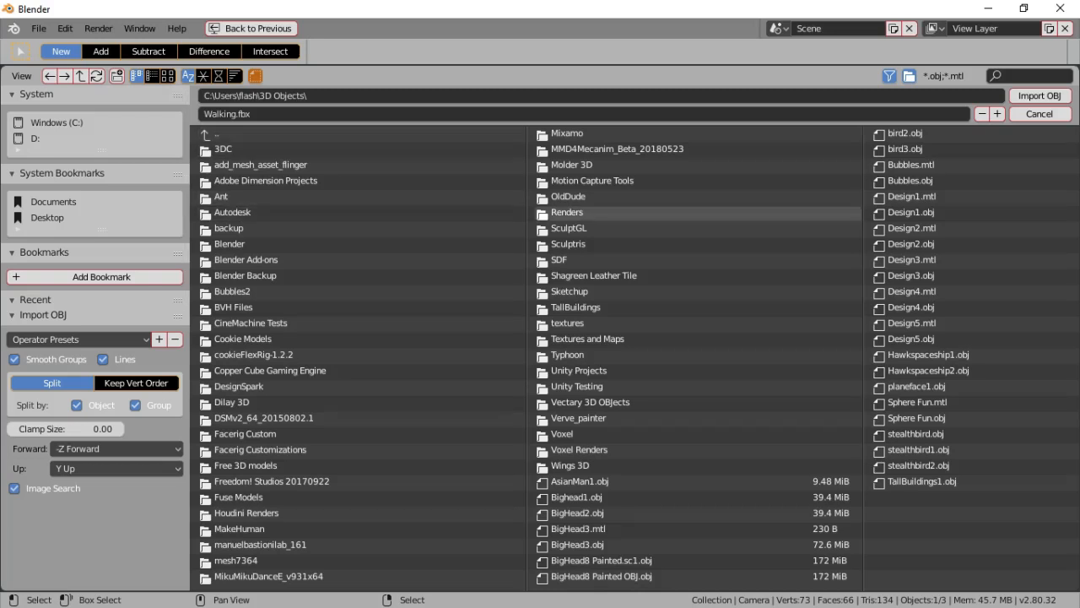
{"action": "left_click", "coordinate": [568, 228]}
{"action": "left_click", "coordinate": [362, 151]}
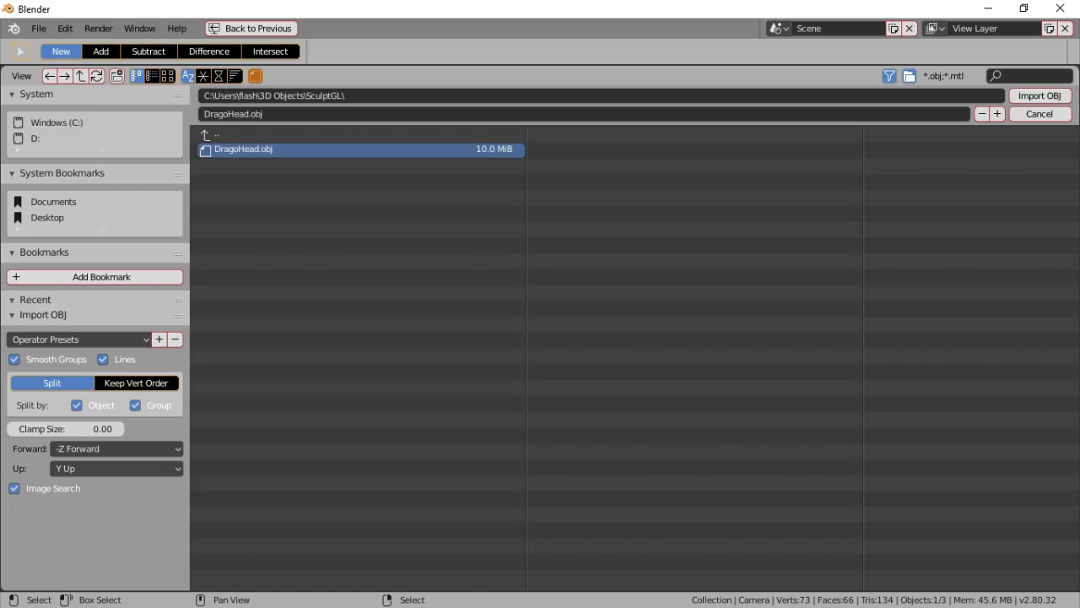
{"action": "left_click", "coordinate": [1040, 96]}
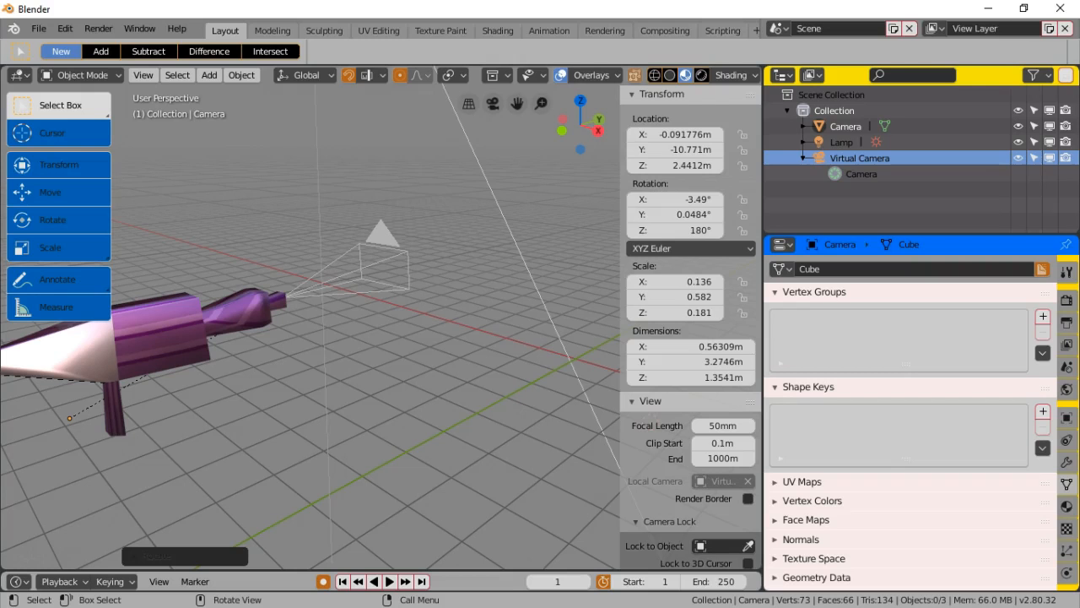
- Minimize Blender, return to SculptGL in Firefox and examine the dragon head's face and side frills from other angles
{"action": "left_click", "coordinate": [986, 8]}
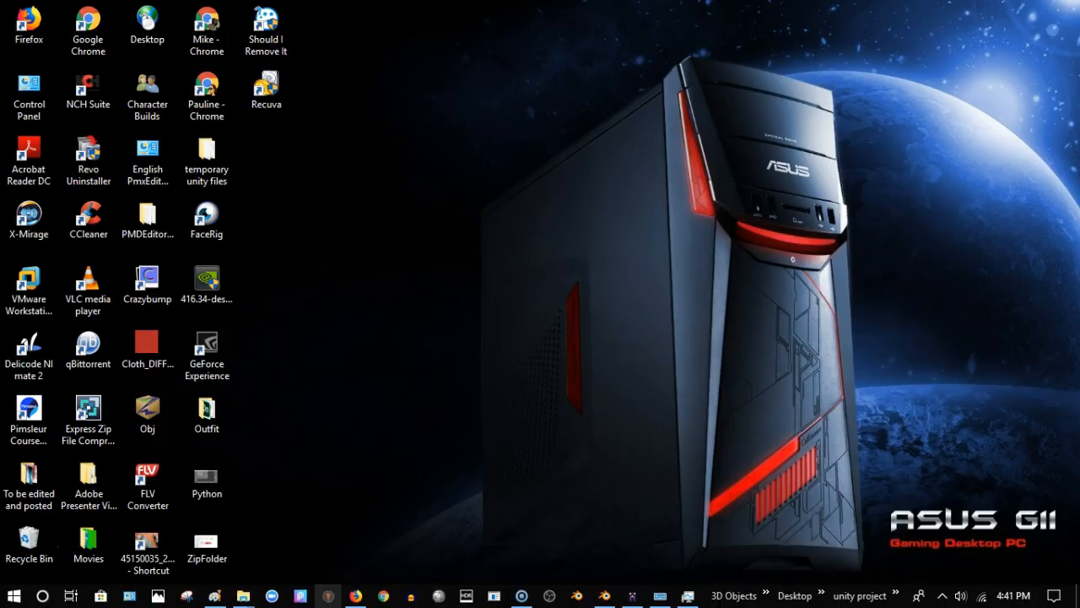
{"action": "left_click", "coordinate": [355, 596]}
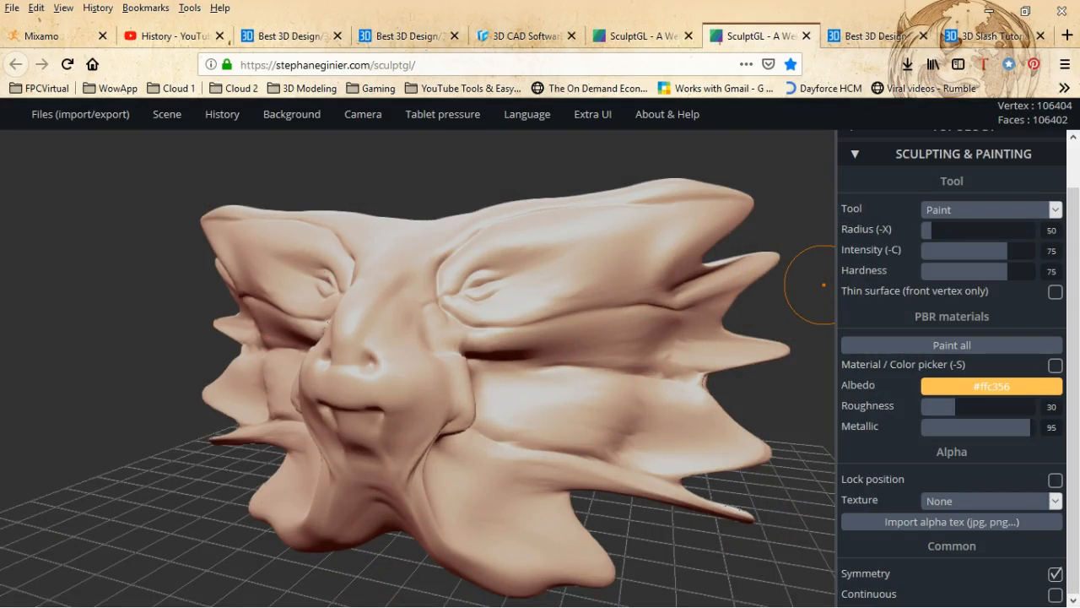
{"action": "scroll", "coordinate": [706, 246], "scroll_direction": "down", "scroll_amount": 2}
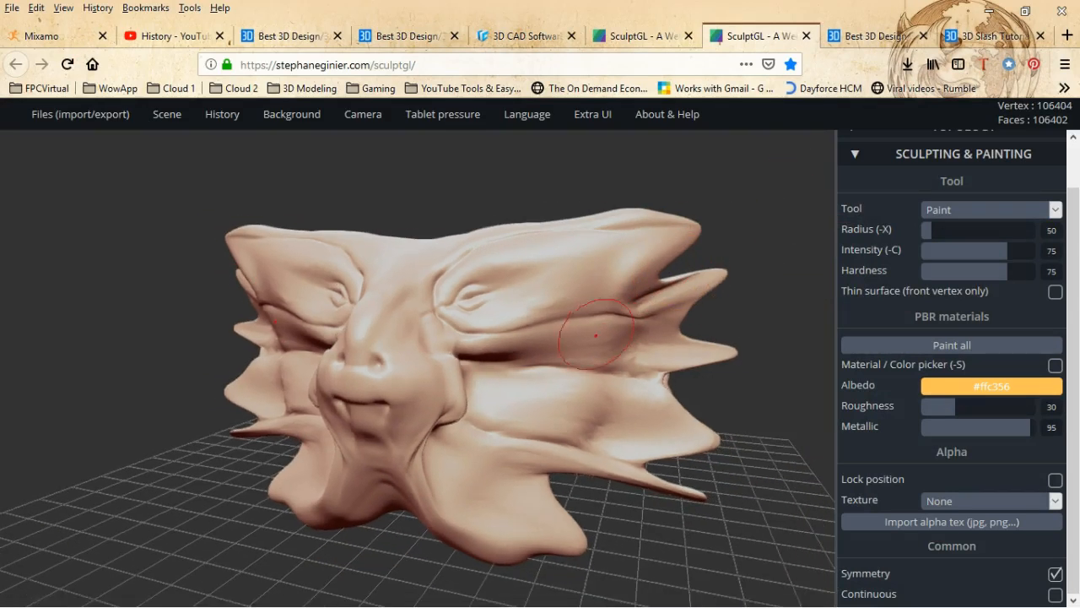
{"action": "mouse_move", "coordinate": [567, 391]}
{"action": "right_mouse_down"}
{"action": "mouse_move", "coordinate": [707, 390]}
{"action": "mouse_move", "coordinate": [578, 412]}
{"action": "mouse_move", "coordinate": [591, 387]}
{"action": "mouse_move", "coordinate": [624, 381]}
{"action": "mouse_move", "coordinate": [550, 372]}
{"action": "mouse_move", "coordinate": [447, 380]}
{"action": "right_mouse_up"}
{"action": "right_click_drag", "start_coordinate": [539, 370], "coordinate": [562, 243]}
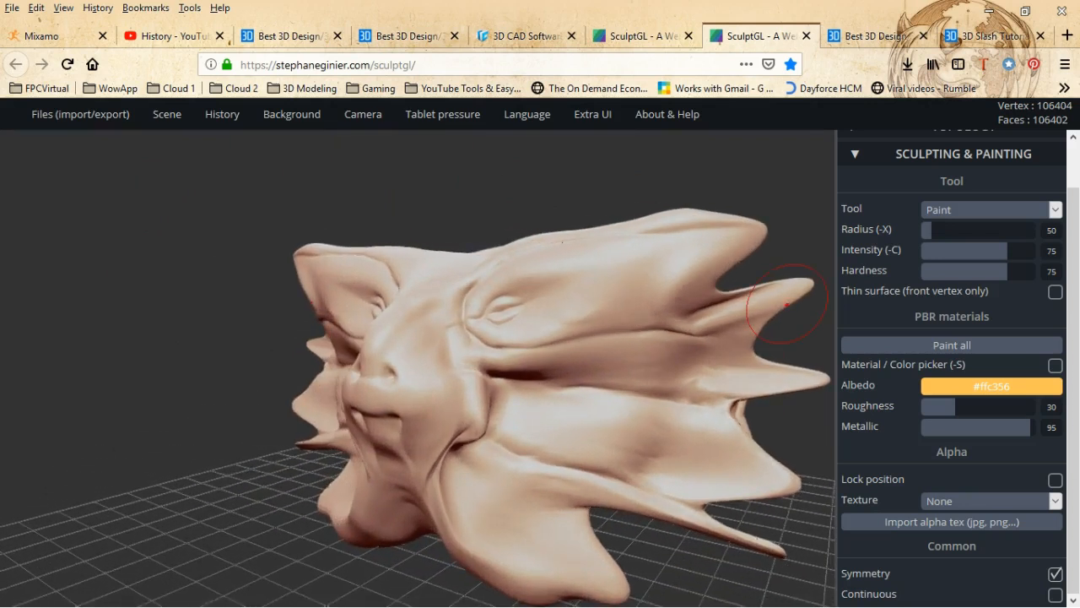
- Expand the topology and rendering settings and turn on the wireframe display for the dragon head
{"action": "scroll", "coordinate": [822, 314], "scroll_direction": "down", "scroll_amount": 2}
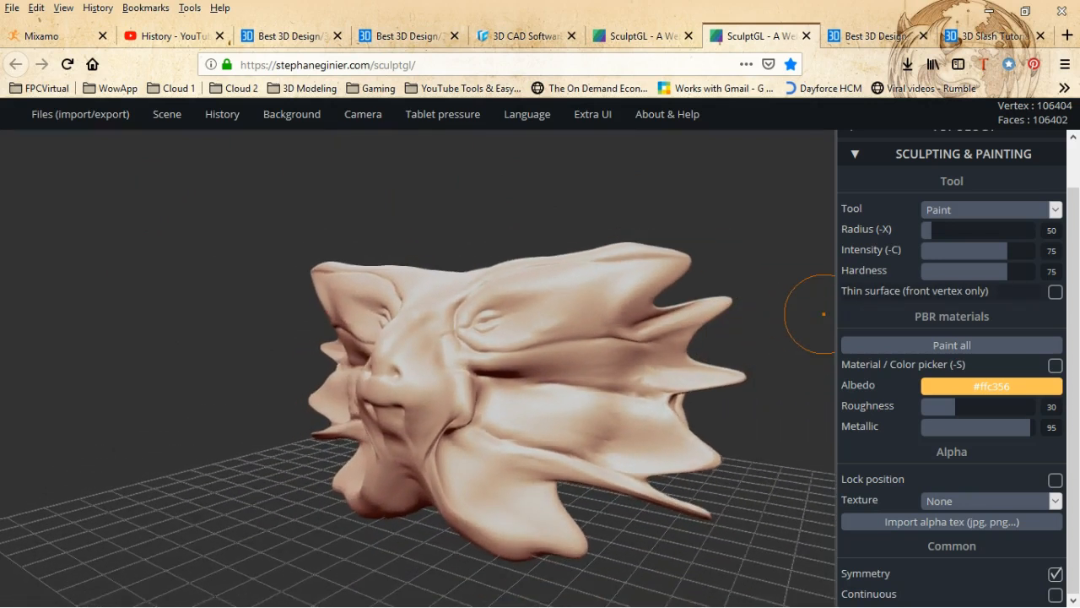
{"action": "scroll", "coordinate": [952, 521], "scroll_direction": "up", "scroll_amount": 1}
{"action": "left_click", "coordinate": [855, 174]}
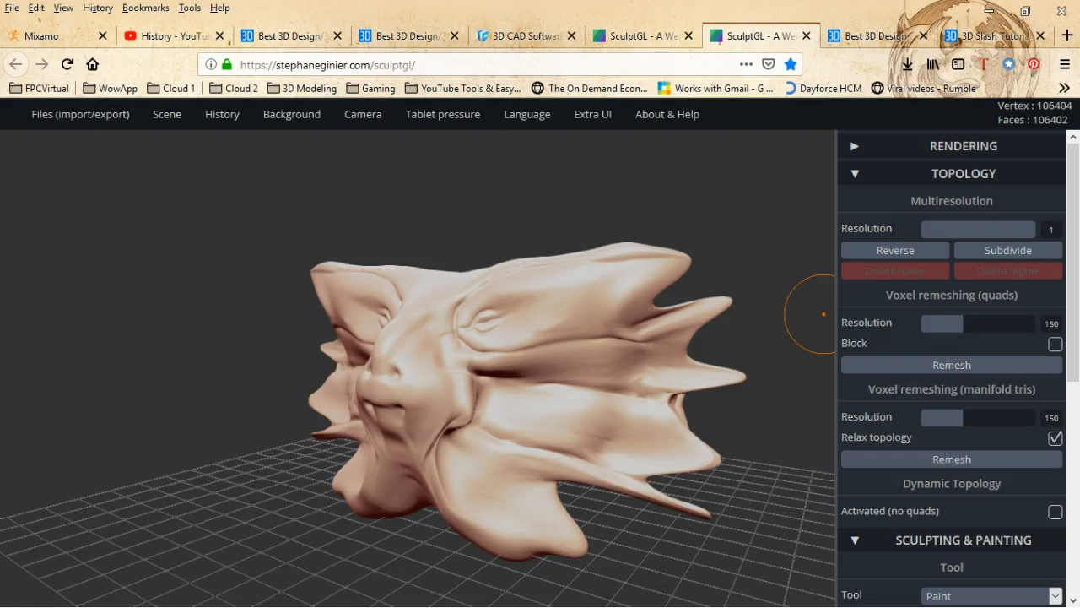
{"action": "left_click", "coordinate": [964, 146]}
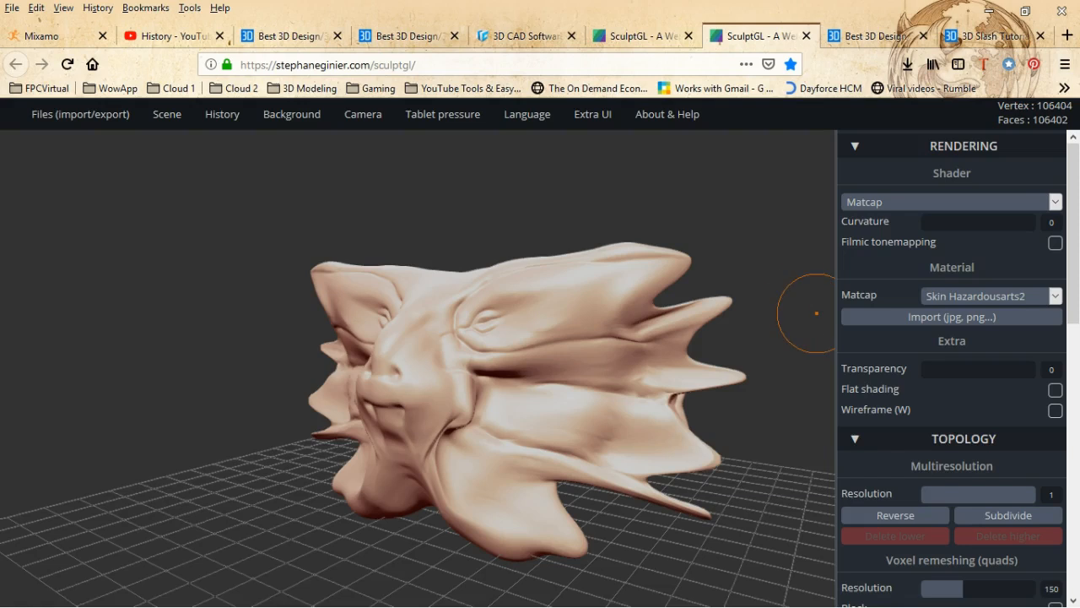
{"action": "key", "text": "w"}
- Examine the wireframe density on the dragon's face, nose and side frills from several angles
{"action": "scroll", "coordinate": [457, 435], "scroll_direction": "up", "scroll_amount": 5}
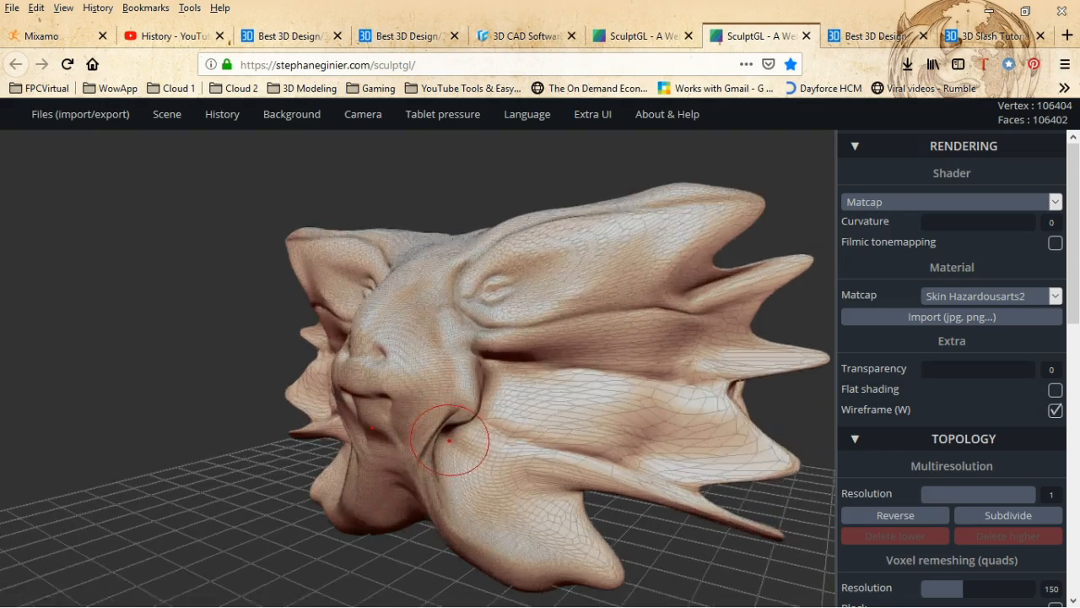
{"action": "right_click_drag", "start_coordinate": [438, 374], "coordinate": [470, 384]}
{"action": "mouse_move", "coordinate": [286, 341]}
{"action": "right_mouse_down"}
{"action": "mouse_move", "coordinate": [436, 346]}
{"action": "mouse_move", "coordinate": [438, 389]}
{"action": "right_mouse_up"}
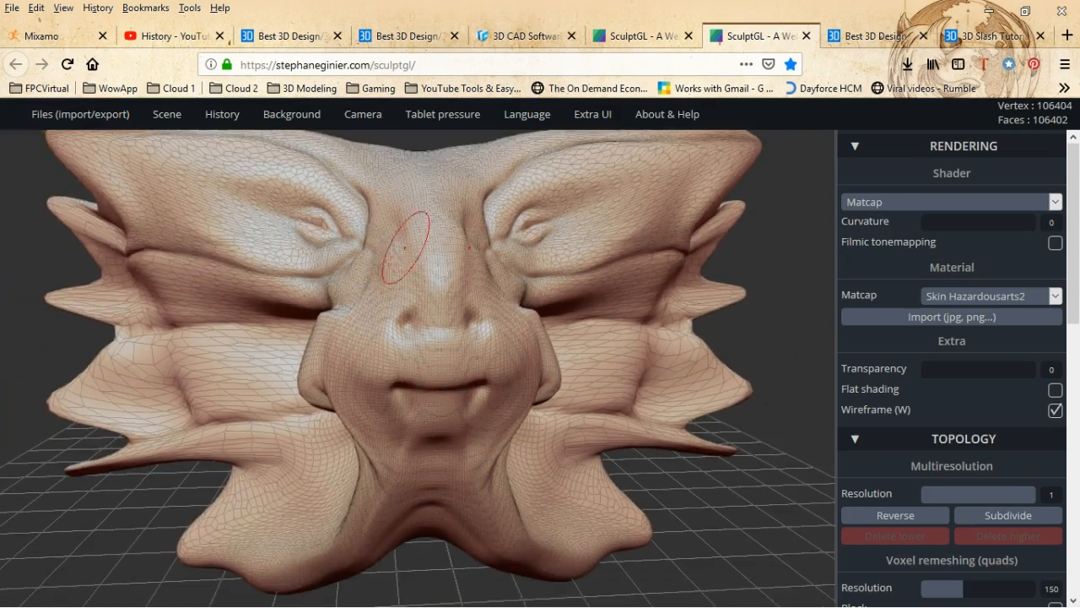
{"action": "scroll", "coordinate": [491, 342], "scroll_direction": "up", "scroll_amount": 5}
{"action": "scroll", "coordinate": [491, 347], "scroll_direction": "up", "scroll_amount": 6}
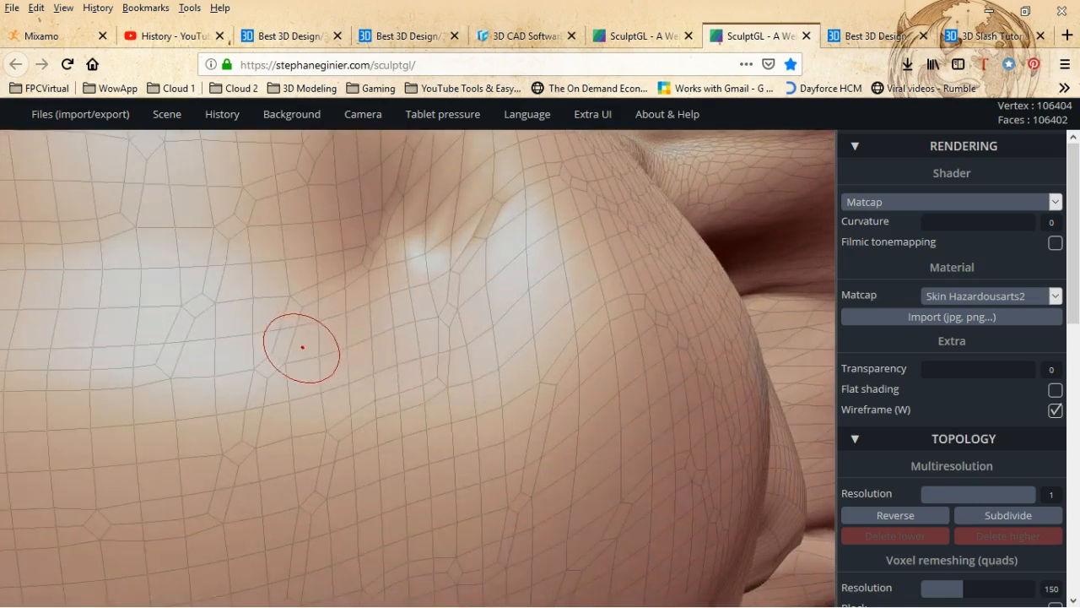
{"action": "scroll", "coordinate": [396, 350], "scroll_direction": "down", "scroll_amount": 10}
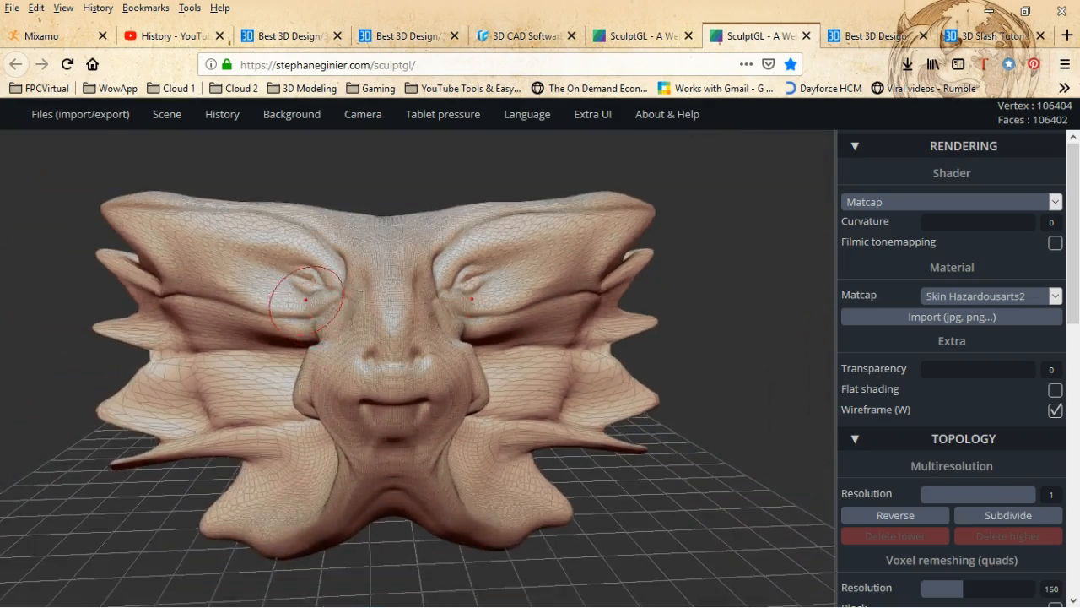
{"action": "right_click_drag", "start_coordinate": [305, 299], "coordinate": [542, 308]}
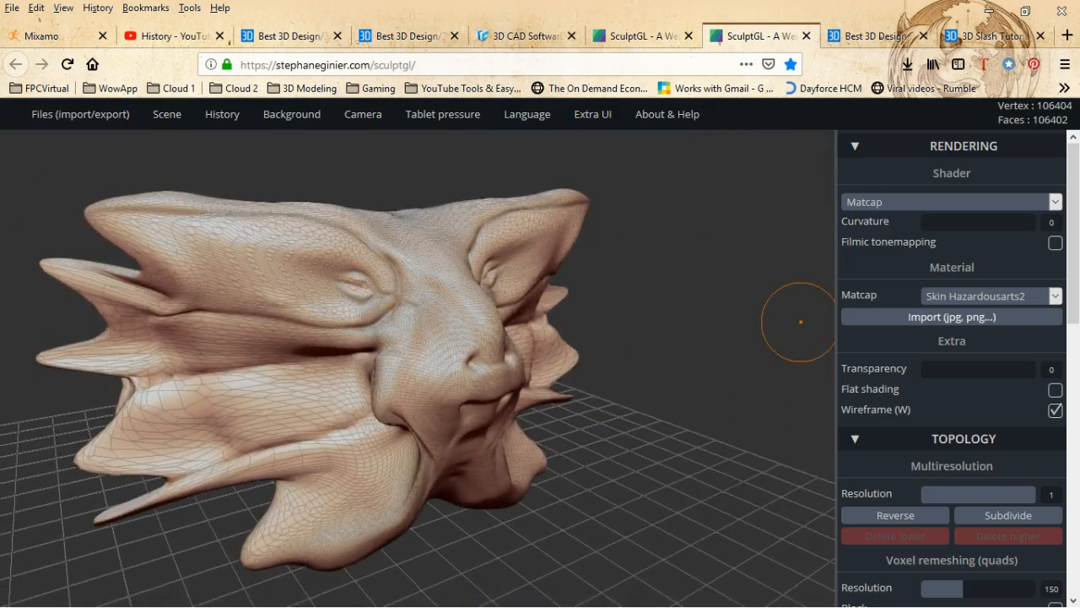
- Remesh the dragon head as manifold triangles with a voxel resolution of 318 and relaxed topology
{"action": "scroll", "coordinate": [952, 338], "scroll_direction": "down", "scroll_amount": 5}
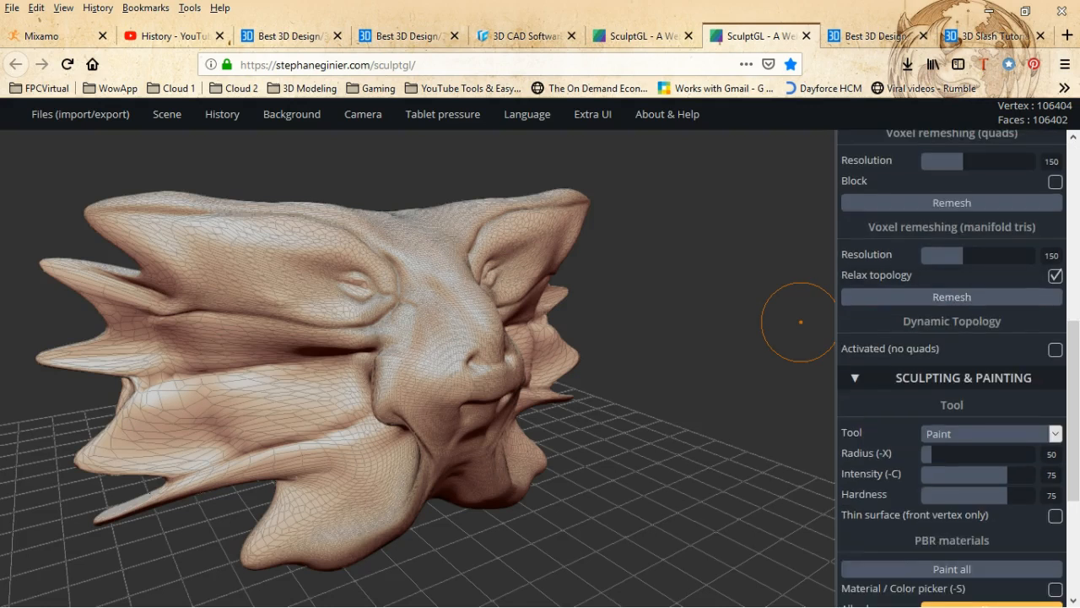
{"action": "left_click_drag", "start_coordinate": [962, 255], "coordinate": [1011, 255]}
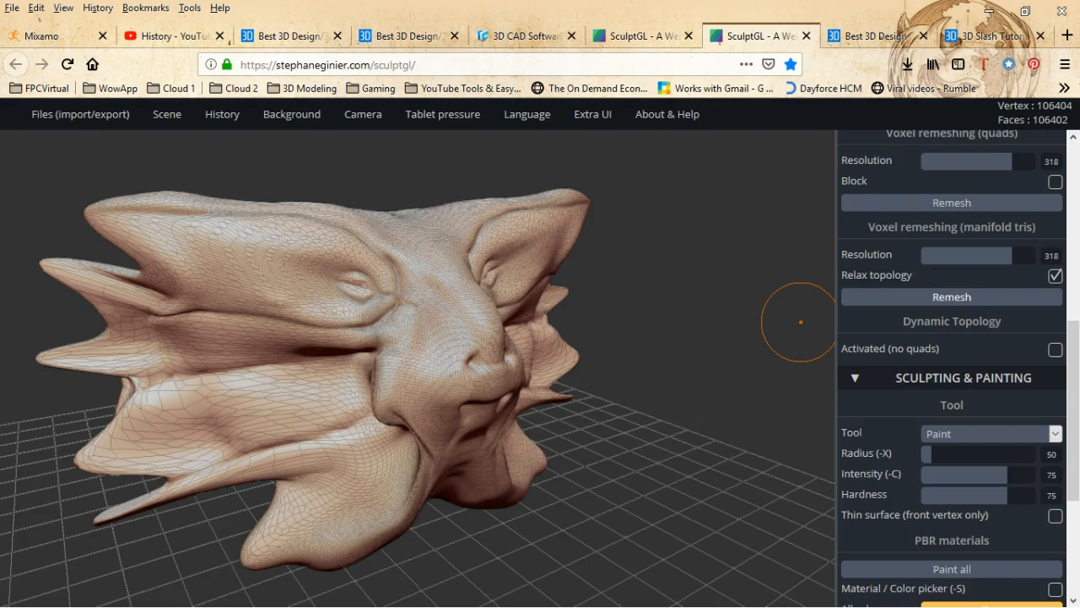
{"action": "left_click", "coordinate": [952, 297]}
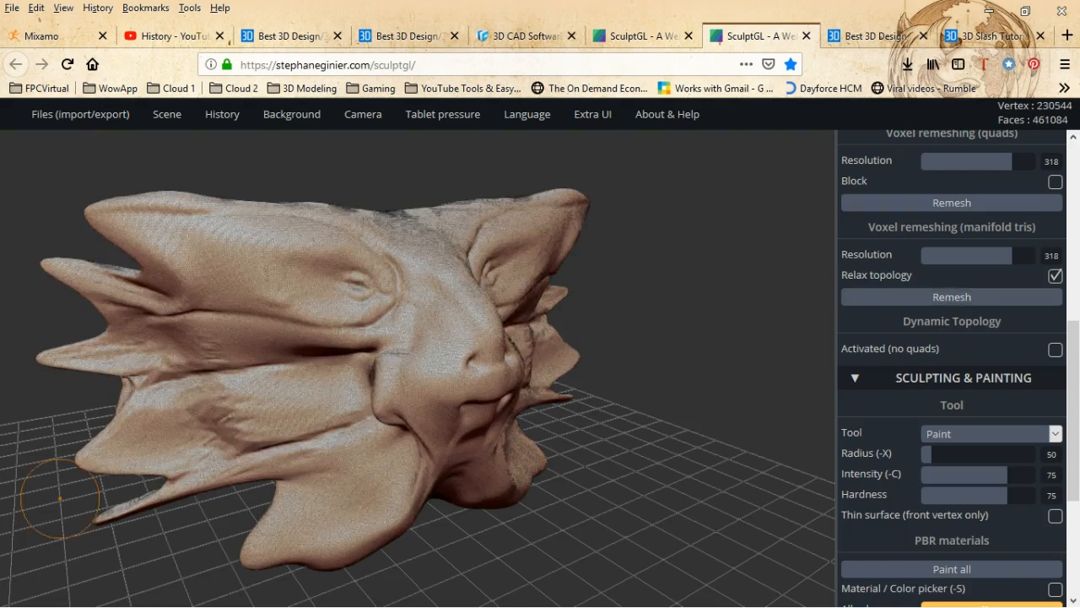
- Examine the remeshed surface around the cheek, eye and snout, then from the front
{"action": "scroll", "coordinate": [346, 414], "scroll_direction": "up", "scroll_amount": 3}
{"action": "scroll", "coordinate": [346, 413], "scroll_direction": "up", "scroll_amount": 5}
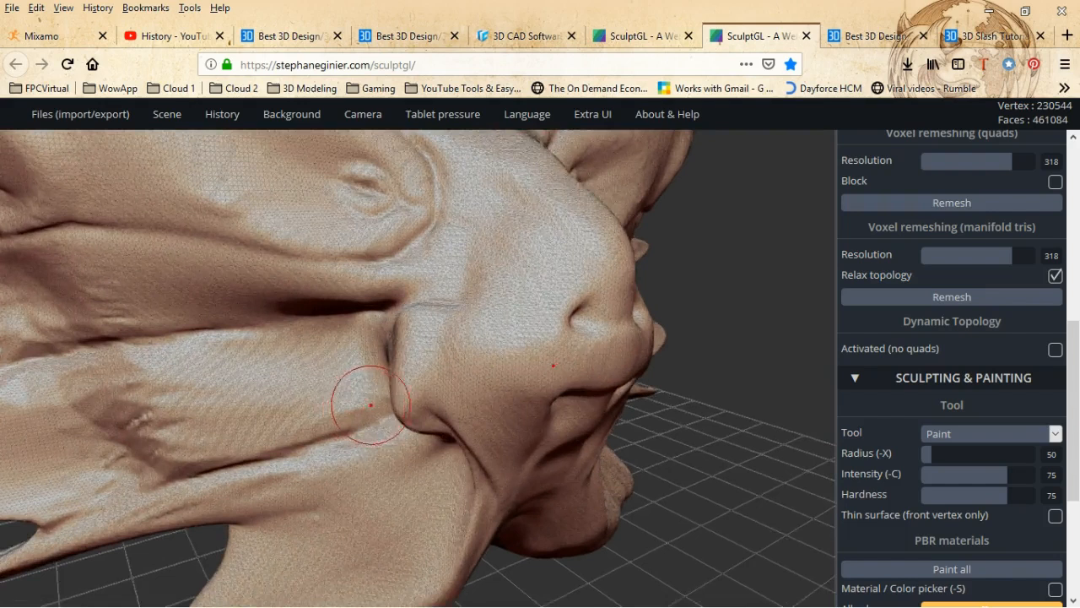
{"action": "scroll", "coordinate": [466, 347], "scroll_direction": "up", "scroll_amount": 5}
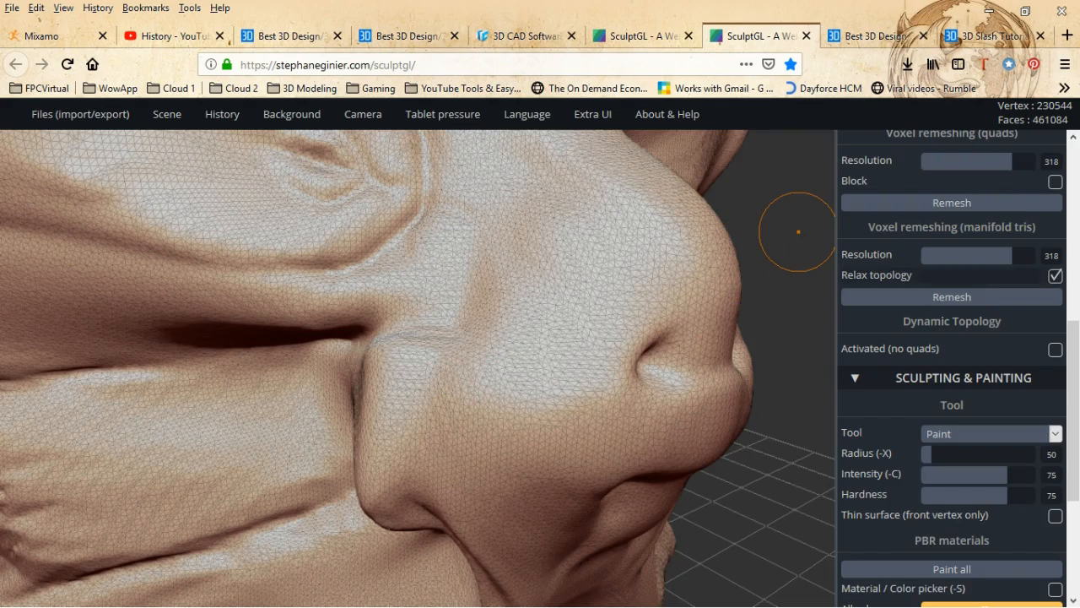
{"action": "scroll", "coordinate": [952, 293], "scroll_direction": "up", "scroll_amount": 3}
{"action": "scroll", "coordinate": [790, 287], "scroll_direction": "up", "scroll_amount": 2}
{"action": "scroll", "coordinate": [769, 278], "scroll_direction": "down", "scroll_amount": 3}
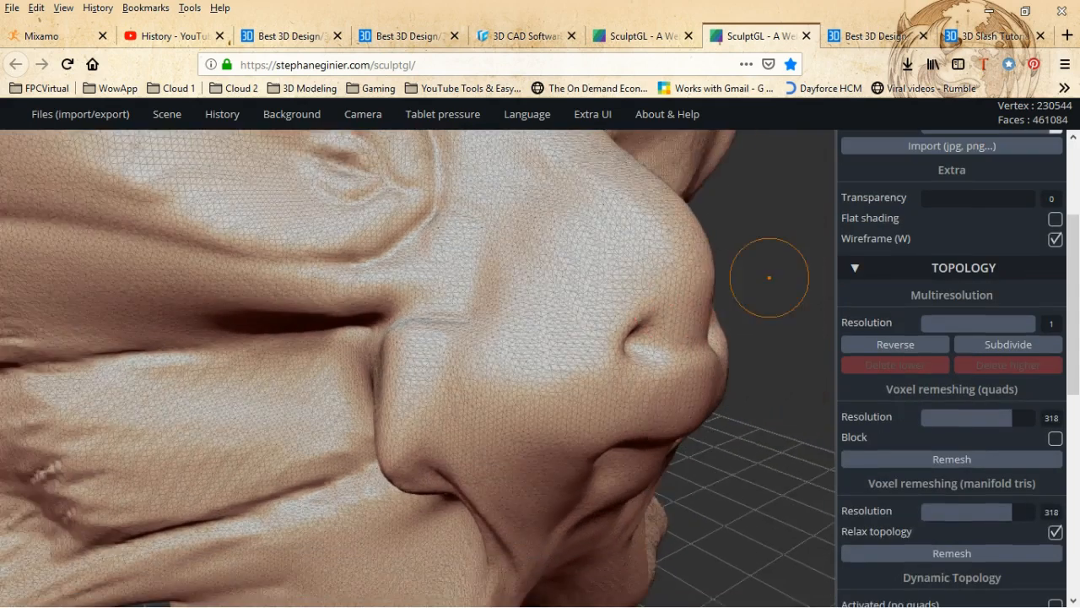
{"action": "scroll", "coordinate": [769, 277], "scroll_direction": "down", "scroll_amount": 5}
{"action": "mouse_move", "coordinate": [659, 324]}
{"action": "left_mouse_down"}
{"action": "mouse_move", "coordinate": [582, 322]}
{"action": "mouse_move", "coordinate": [677, 306]}
{"action": "mouse_move", "coordinate": [595, 325]}
{"action": "left_mouse_up"}
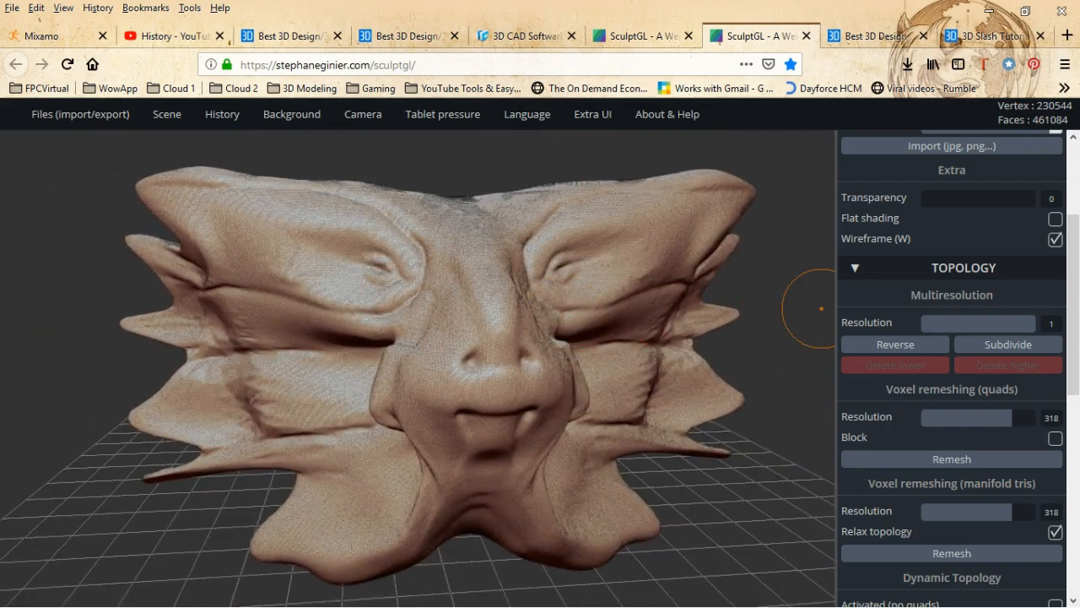
- Undo the manifold voxel remesh of the dragon head
{"action": "scroll", "coordinate": [952, 354], "scroll_direction": "down", "scroll_amount": 4}
{"action": "scroll", "coordinate": [952, 354], "scroll_direction": "up", "scroll_amount": 6}
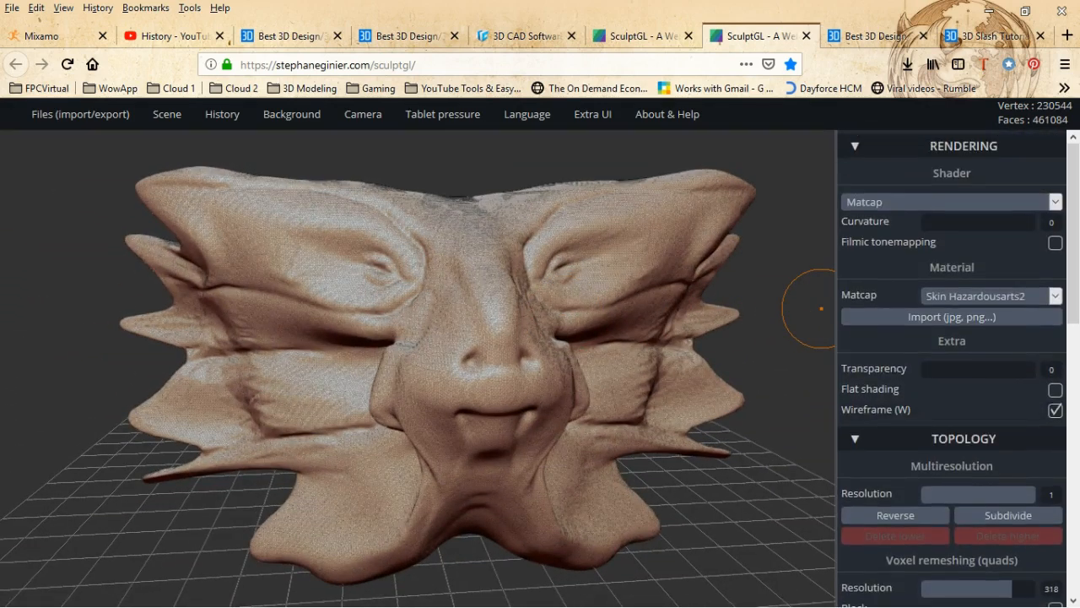
{"action": "mouse_move", "coordinate": [167, 114]}
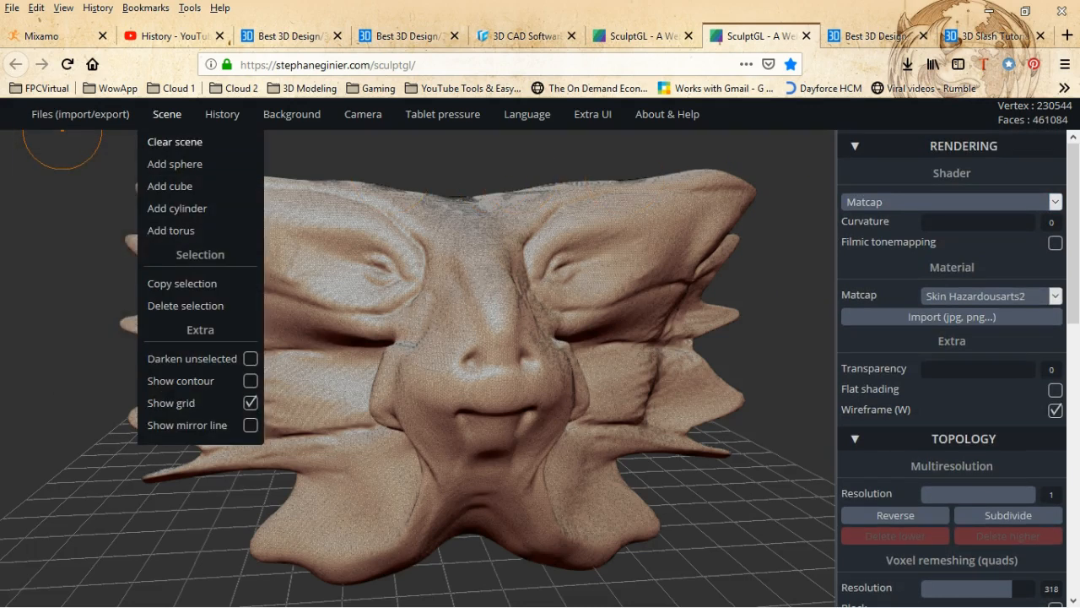
{"action": "mouse_move", "coordinate": [222, 114]}
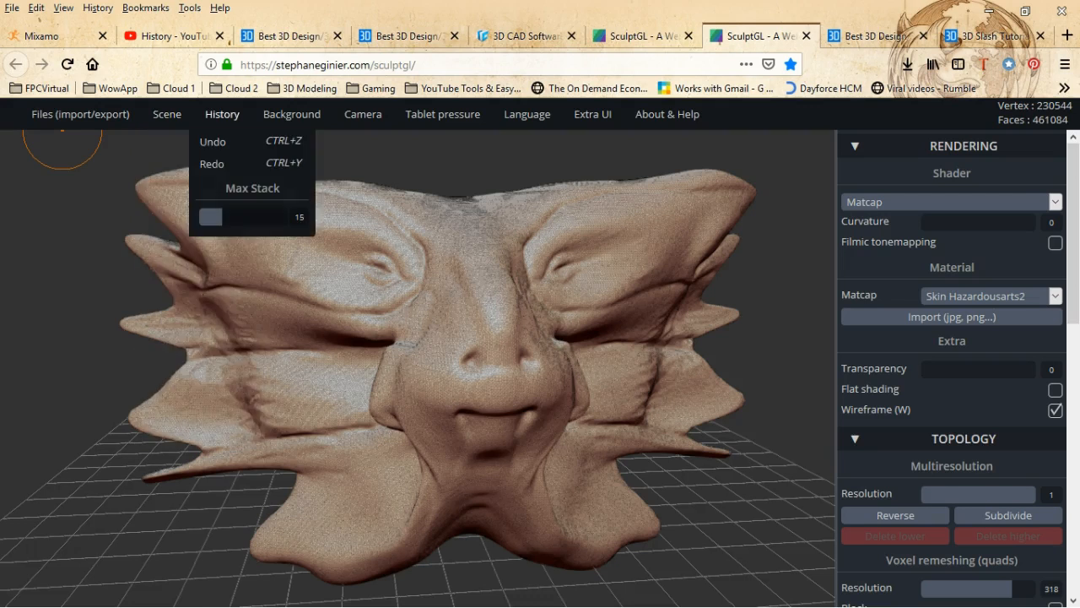
{"action": "left_click", "coordinate": [212, 141]}
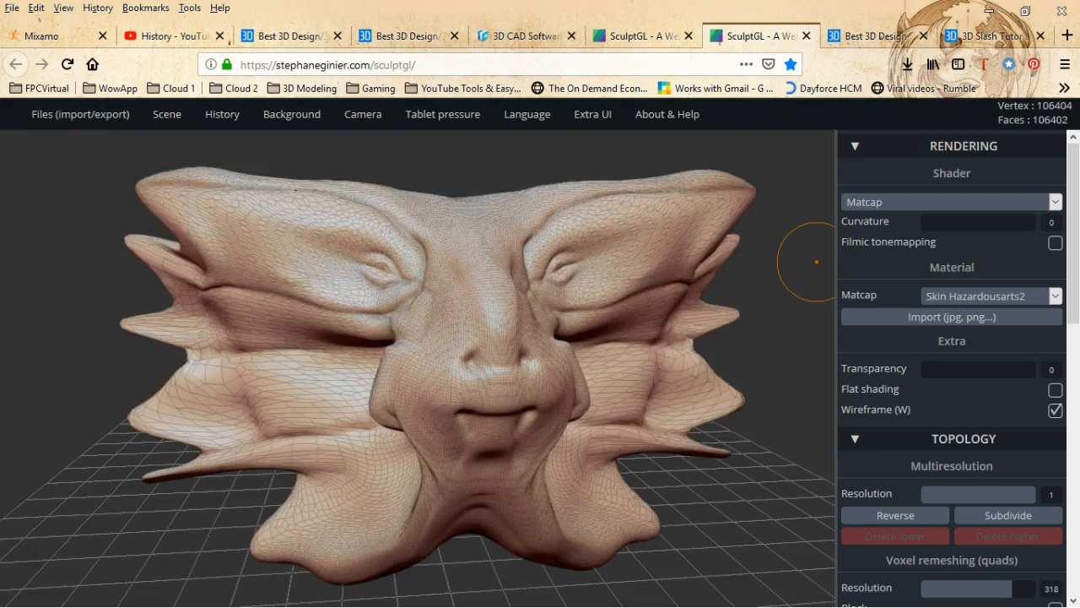
- Activate dynamic topology on the dragon head and inspect the triangulated mesh around the nose
{"action": "scroll", "coordinate": [952, 372], "scroll_direction": "down", "scroll_amount": 3}
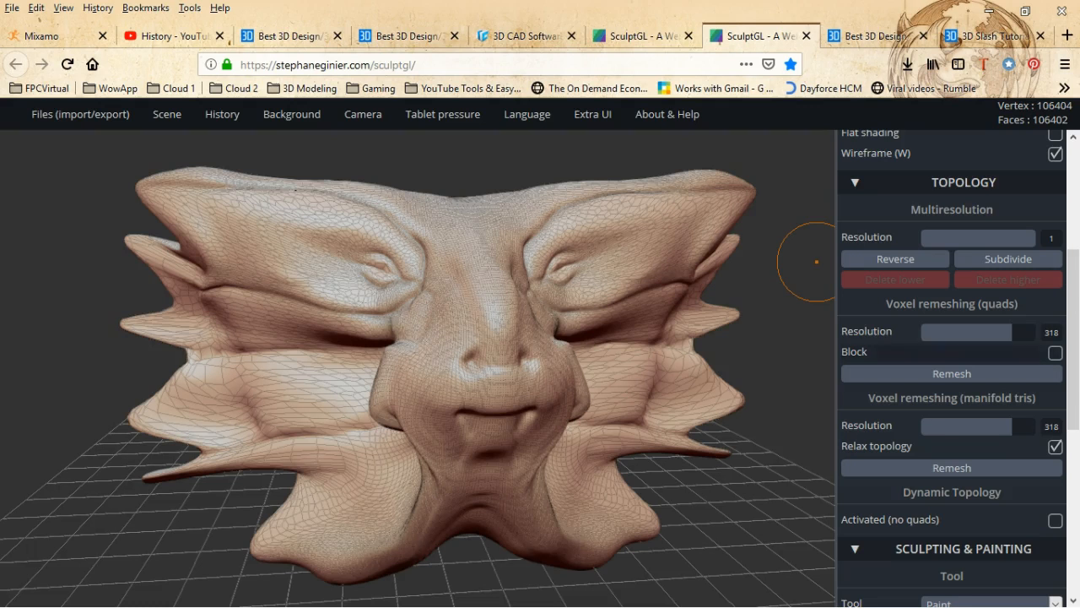
{"action": "scroll", "coordinate": [952, 368], "scroll_direction": "down", "scroll_amount": 2}
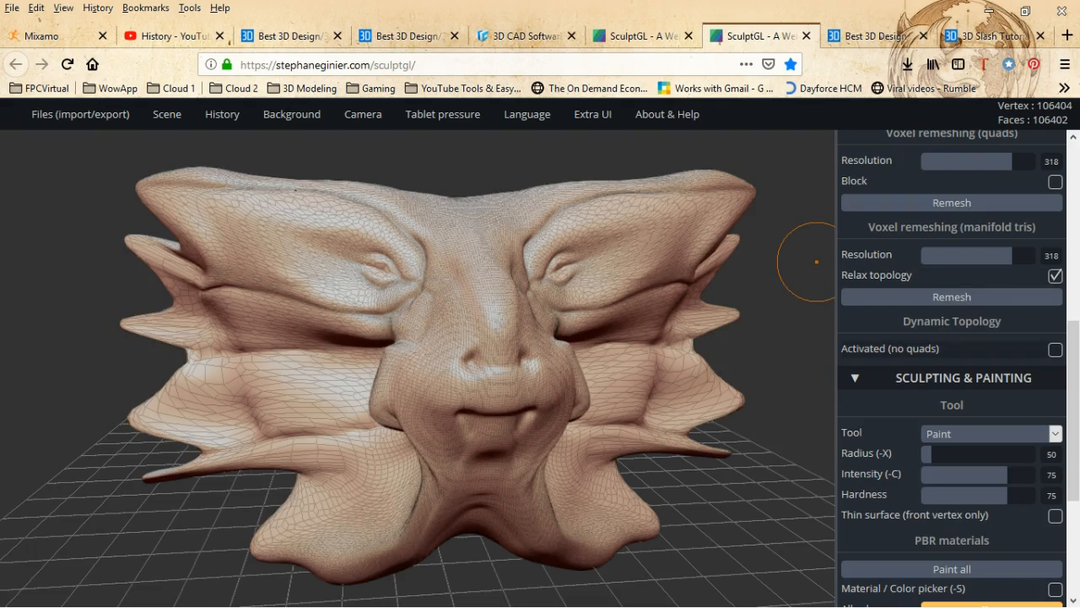
{"action": "left_click", "coordinate": [1054, 349]}
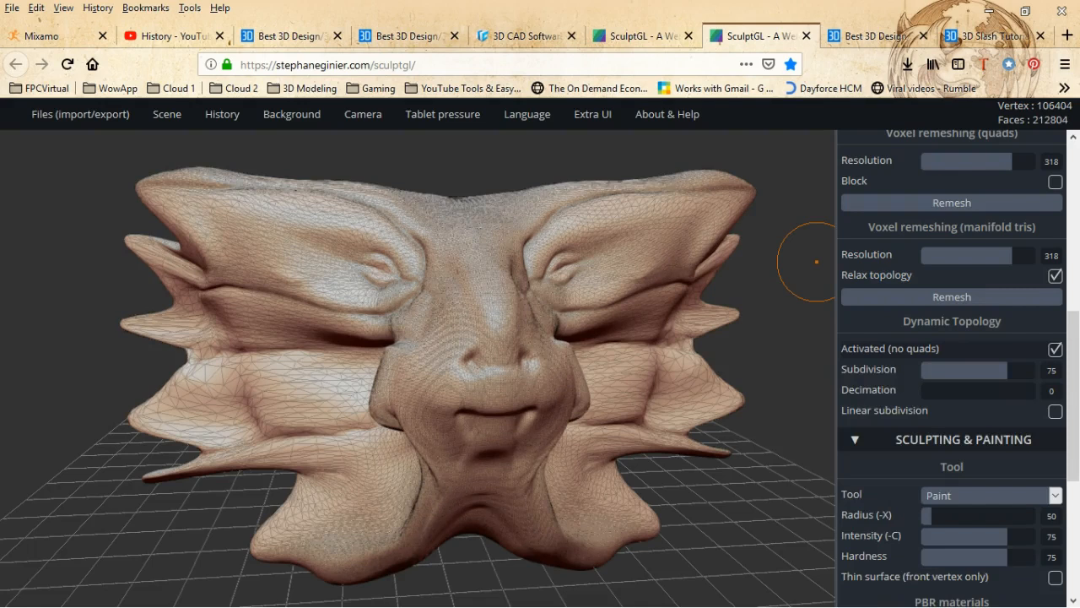
{"action": "scroll", "coordinate": [608, 354], "scroll_direction": "up", "scroll_amount": 6}
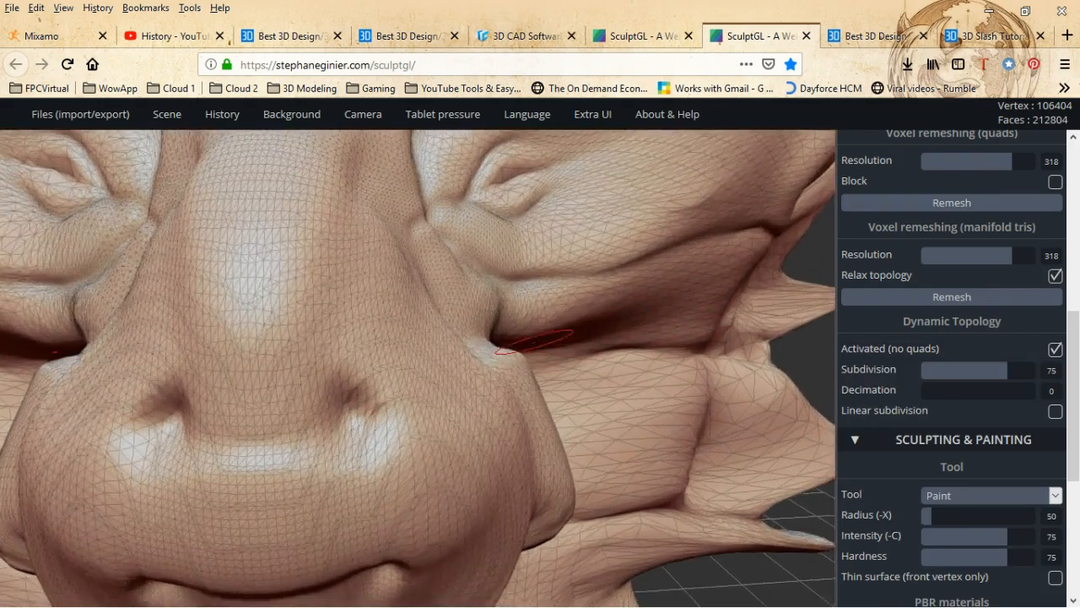
{"action": "scroll", "coordinate": [524, 343], "scroll_direction": "up", "scroll_amount": 3}
{"action": "mouse_move", "coordinate": [486, 346]}
{"action": "right_mouse_down"}
{"action": "mouse_move", "coordinate": [586, 341]}
{"action": "mouse_move", "coordinate": [590, 330]}
{"action": "right_mouse_up"}
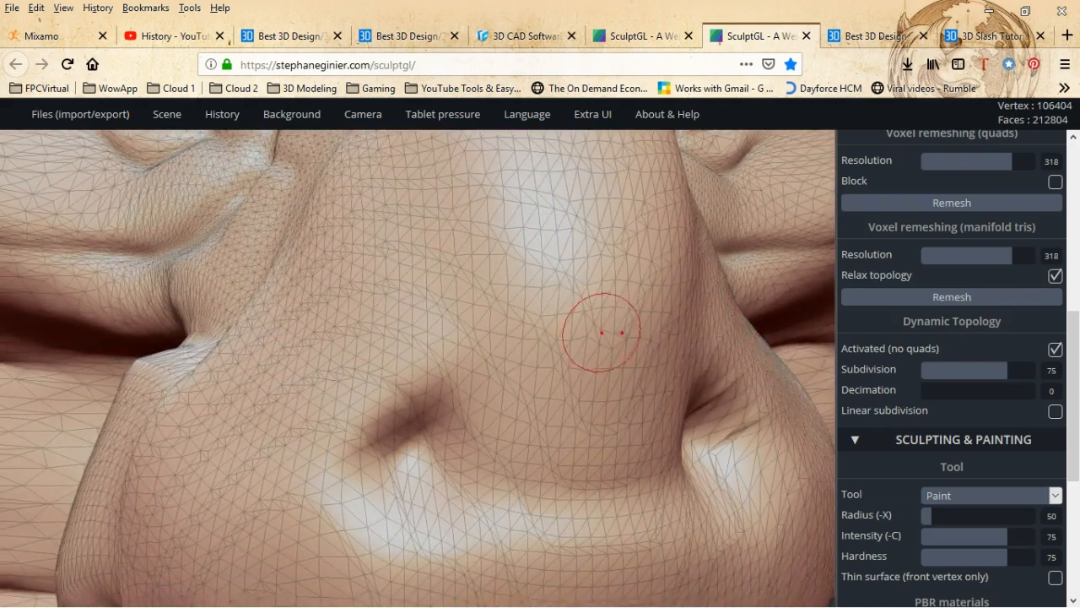
- Set the dynamic topology subdivision to 14 and look through the sculpting and painting settings
{"action": "scroll", "coordinate": [952, 363], "scroll_direction": "down", "scroll_amount": 3}
{"action": "scroll", "coordinate": [952, 363], "scroll_direction": "up", "scroll_amount": 3}
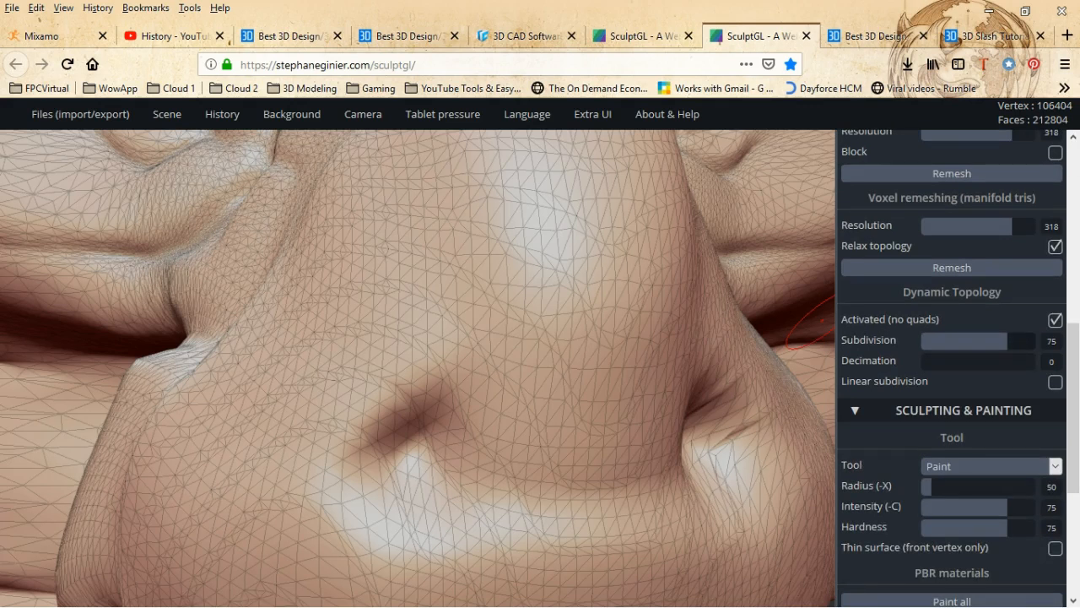
{"action": "left_click", "coordinate": [963, 341]}
{"action": "left_click", "coordinate": [947, 341]}
{"action": "left_click", "coordinate": [938, 341]}
{"action": "scroll", "coordinate": [940, 346], "scroll_direction": "down", "scroll_amount": 3}
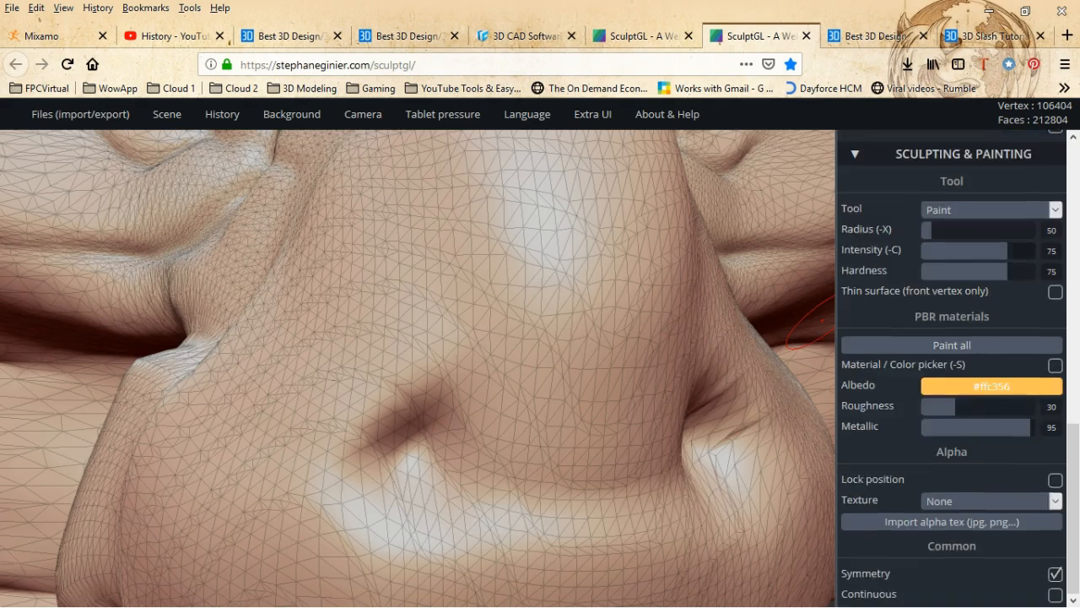
{"action": "scroll", "coordinate": [951, 368], "scroll_direction": "up", "scroll_amount": 3}
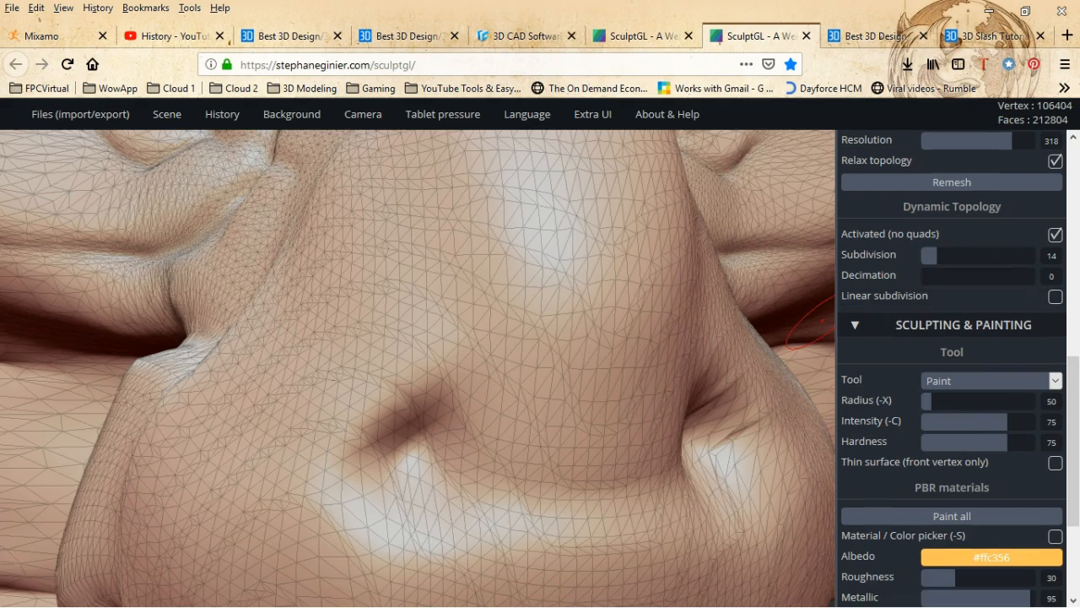
{"action": "scroll", "coordinate": [952, 368], "scroll_direction": "down", "scroll_amount": 3}
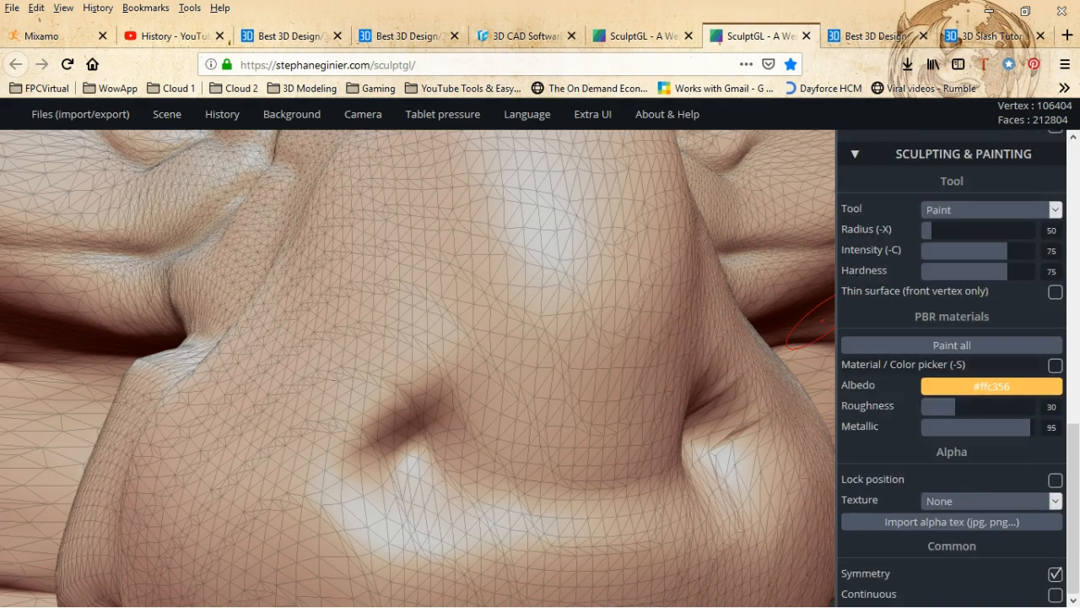
- Turn off the wireframe display and briefly preview flat shading on the dragon head
{"action": "scroll", "coordinate": [952, 368], "scroll_direction": "up", "scroll_amount": 8}
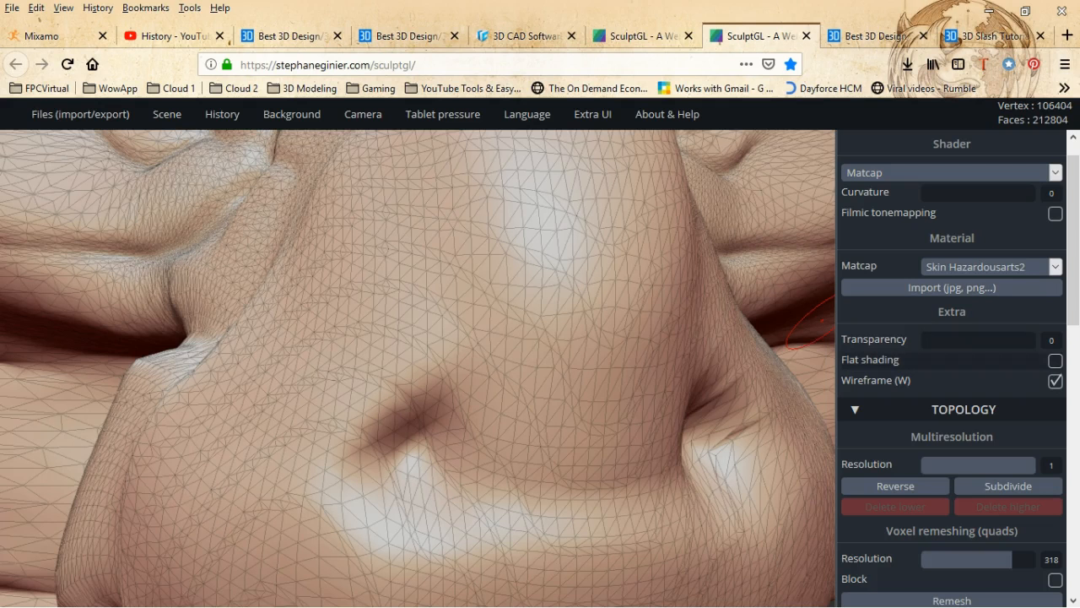
{"action": "left_click", "coordinate": [1055, 381]}
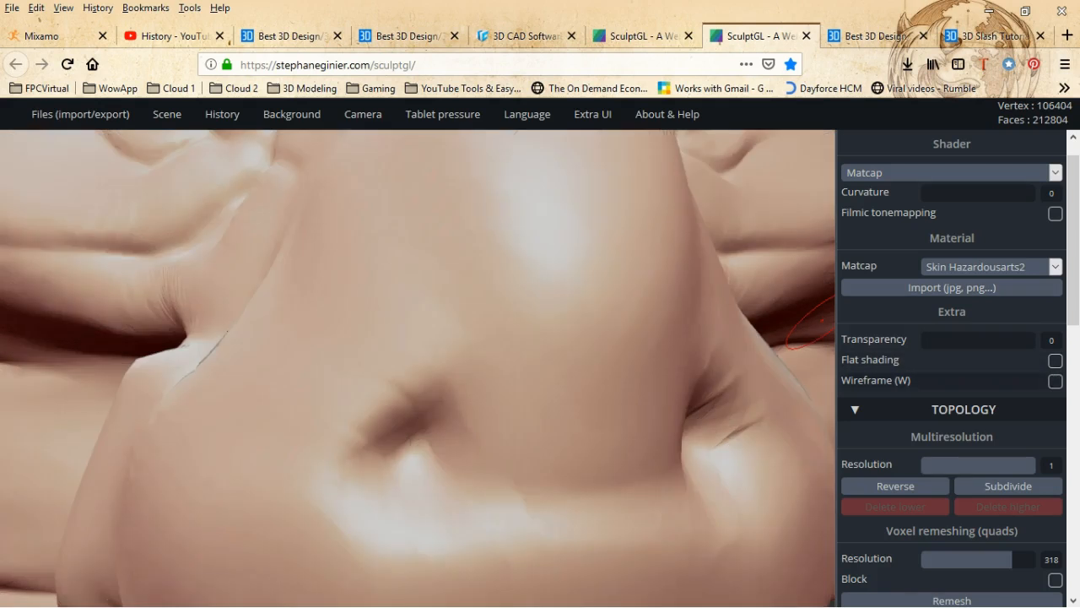
{"action": "left_click", "coordinate": [1055, 362]}
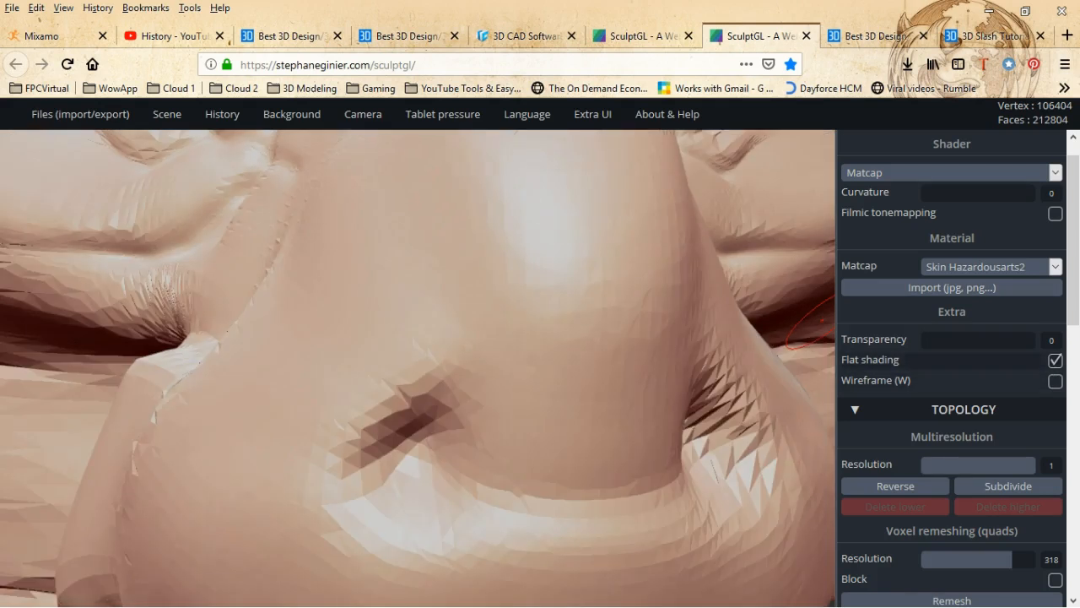
{"action": "left_click", "coordinate": [1055, 361]}
- Try to reverse the dragon head's multiresolution subdivision and dismiss the dialog
{"action": "scroll", "coordinate": [952, 338], "scroll_direction": "down", "scroll_amount": 2}
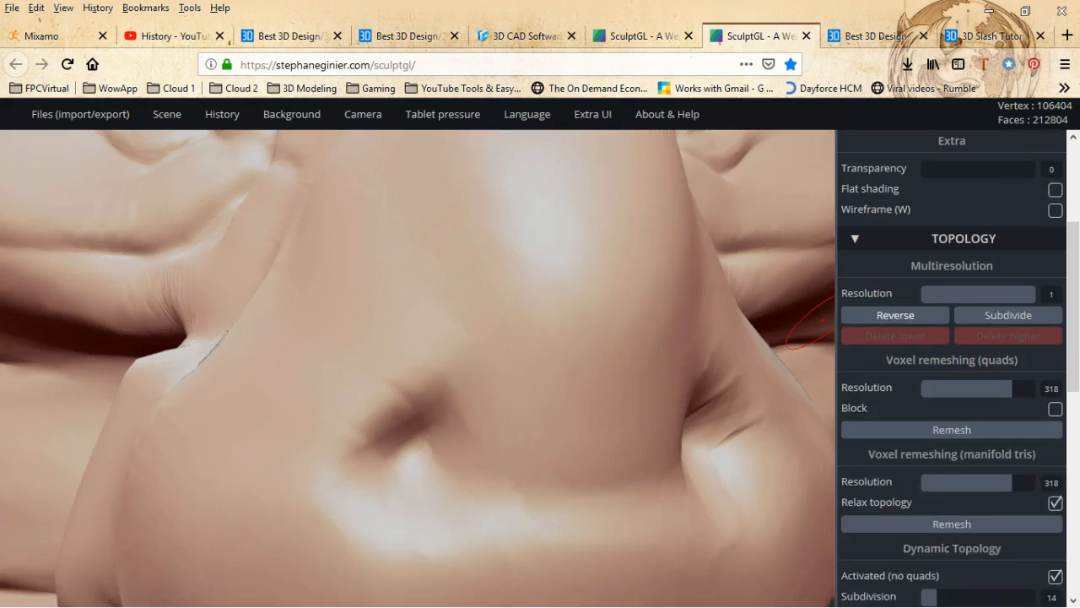
{"action": "left_click", "coordinate": [895, 315]}
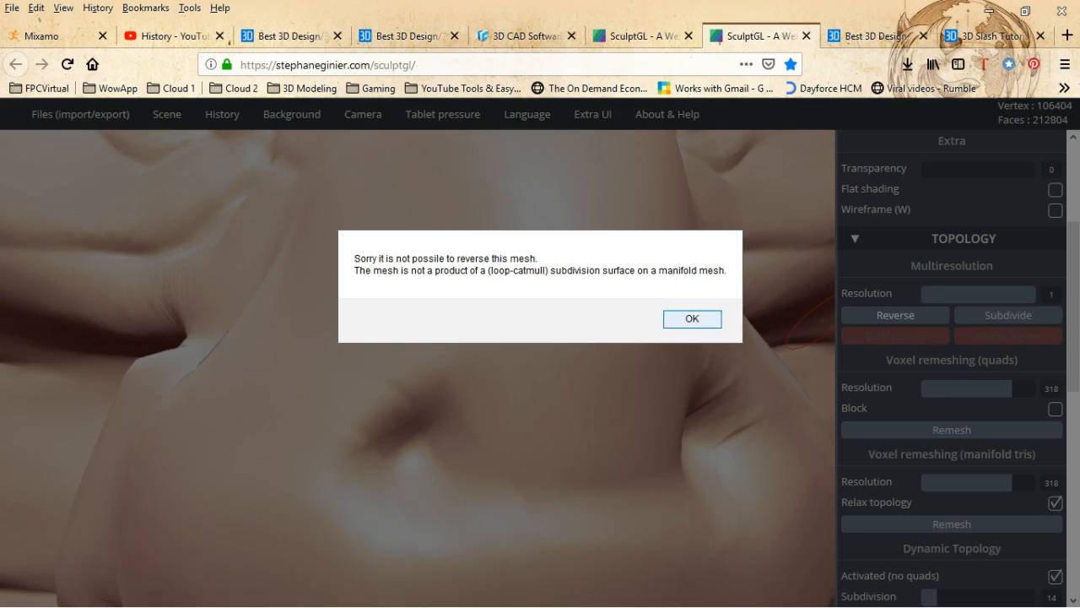
{"action": "left_click", "coordinate": [692, 318]}
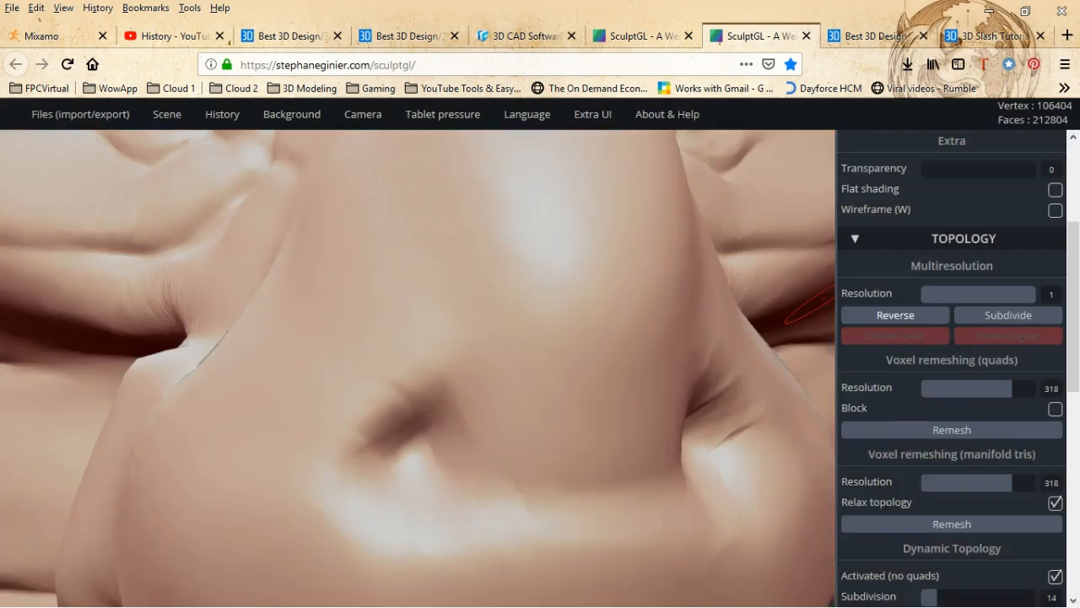
{"action": "scroll", "coordinate": [952, 371], "scroll_direction": "down", "scroll_amount": 3}
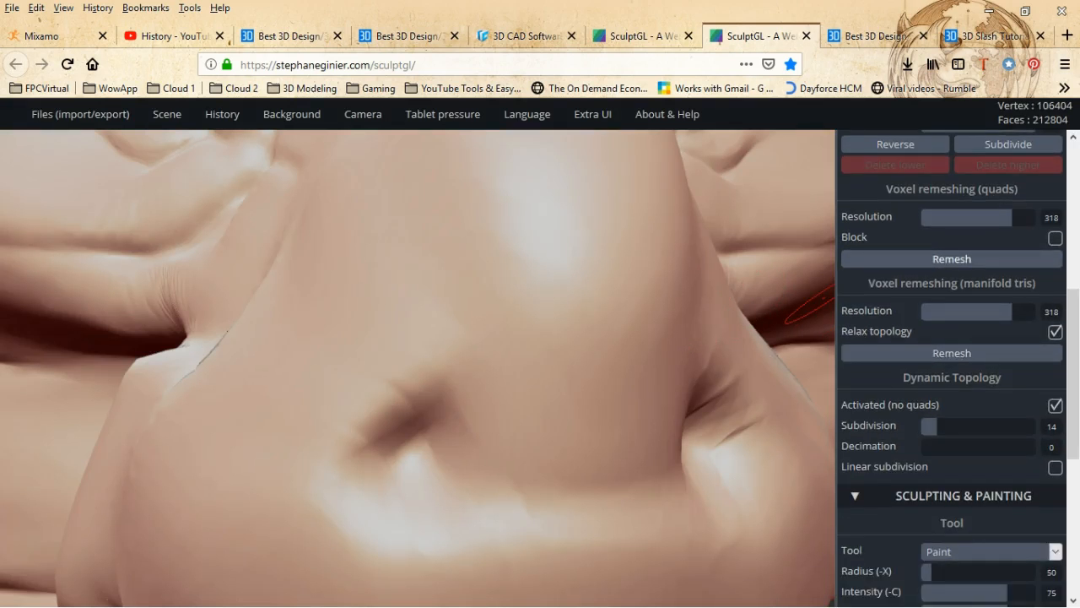
- Try a voxel quad remesh of the dragon head at resolution 49, inspect the coarse result and undo it
{"action": "left_click", "coordinate": [933, 217]}
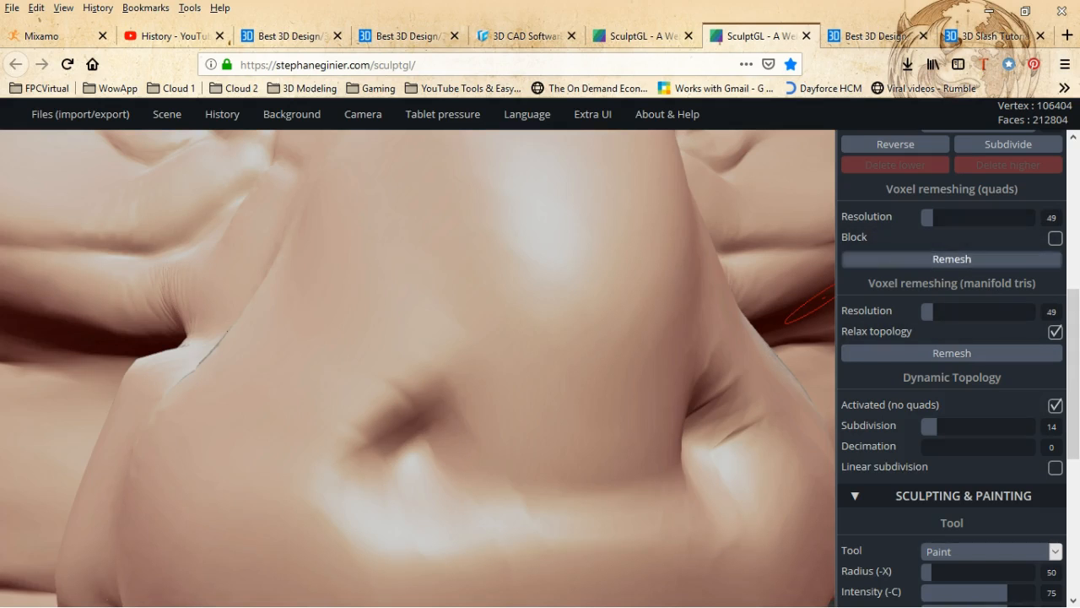
{"action": "left_click", "coordinate": [952, 259]}
{"action": "scroll", "coordinate": [715, 287], "scroll_direction": "down", "scroll_amount": 5}
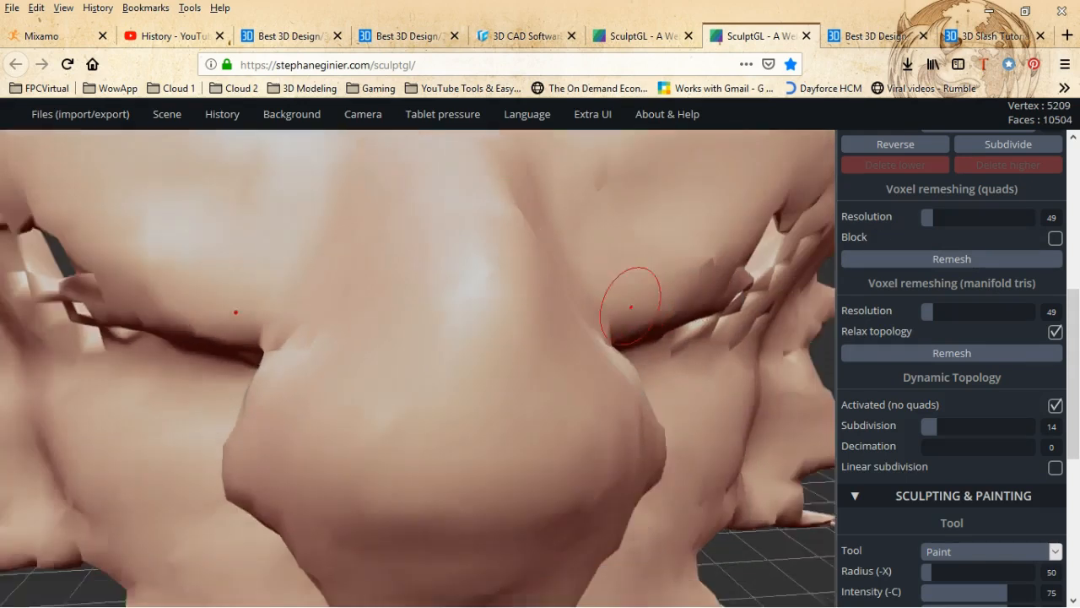
{"action": "scroll", "coordinate": [631, 306], "scroll_direction": "down", "scroll_amount": 5}
{"action": "mouse_move", "coordinate": [361, 326]}
{"action": "right_mouse_down"}
{"action": "mouse_move", "coordinate": [570, 325]}
{"action": "mouse_move", "coordinate": [261, 325]}
{"action": "right_mouse_up"}
{"action": "mouse_move", "coordinate": [473, 323]}
{"action": "right_mouse_down"}
{"action": "mouse_move", "coordinate": [536, 323]}
{"action": "mouse_move", "coordinate": [521, 323]}
{"action": "right_mouse_up"}
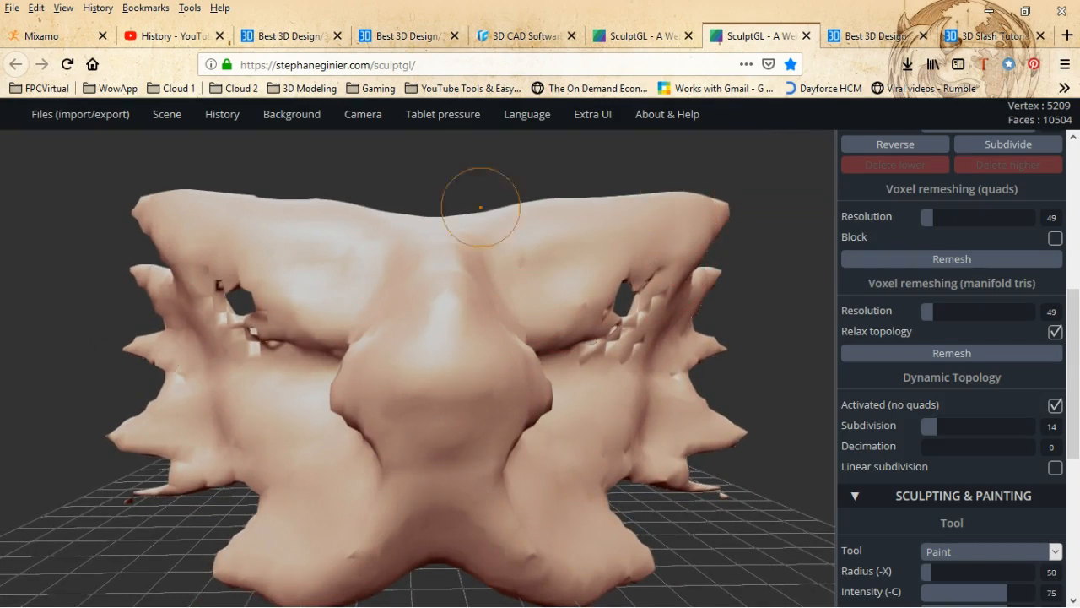
{"action": "mouse_move", "coordinate": [222, 114]}
{"action": "left_click", "coordinate": [213, 142]}
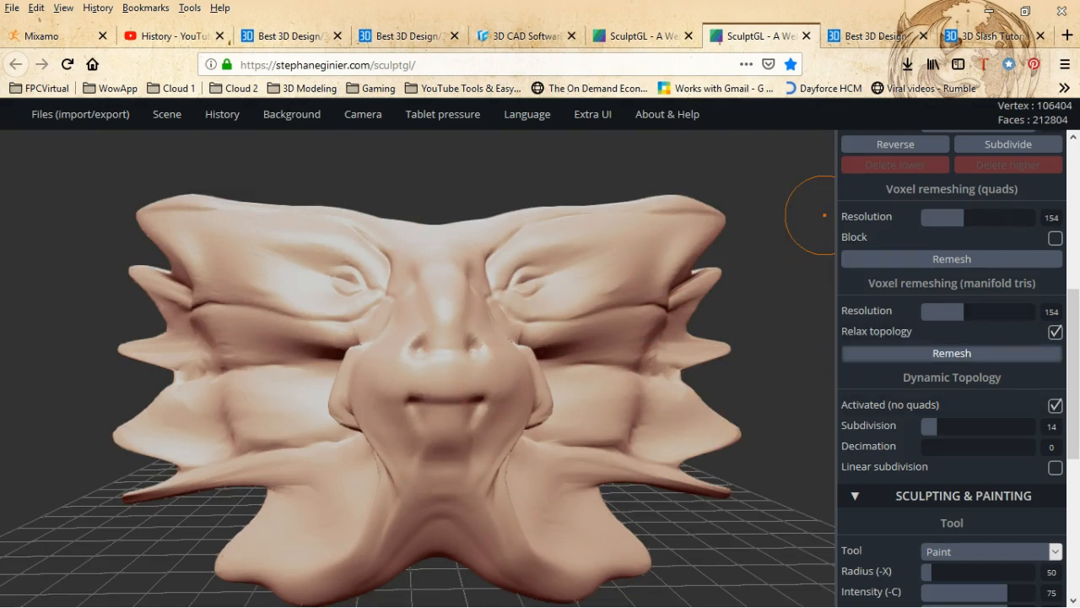
- Remesh the dragon head with manifold-triangle voxel remeshing at resolution 154
{"action": "left_click", "coordinate": [952, 353]}
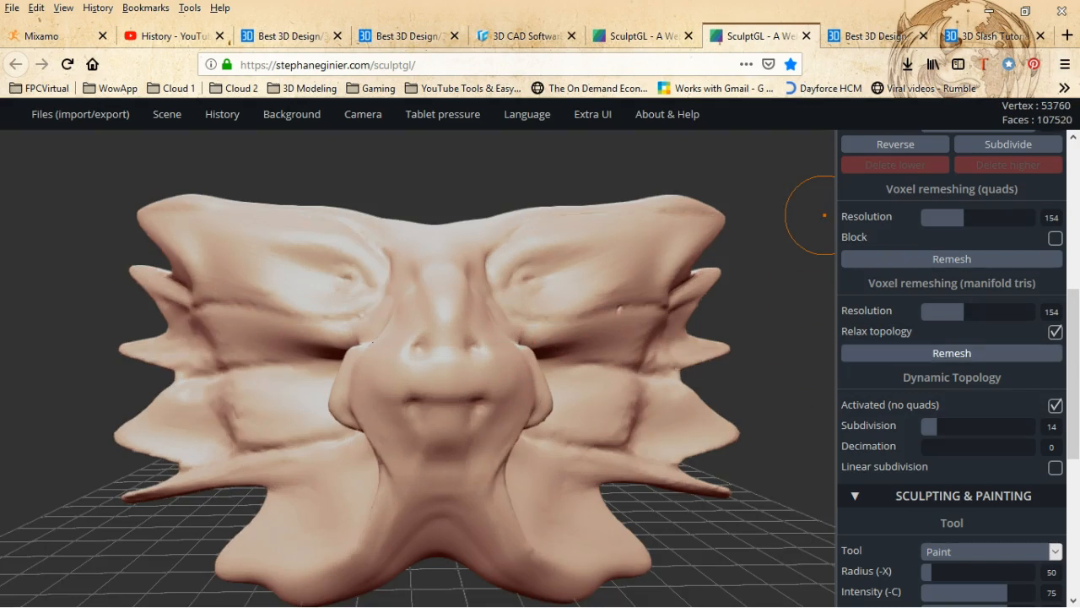
{"action": "scroll", "coordinate": [823, 221], "scroll_direction": "up", "scroll_amount": 2}
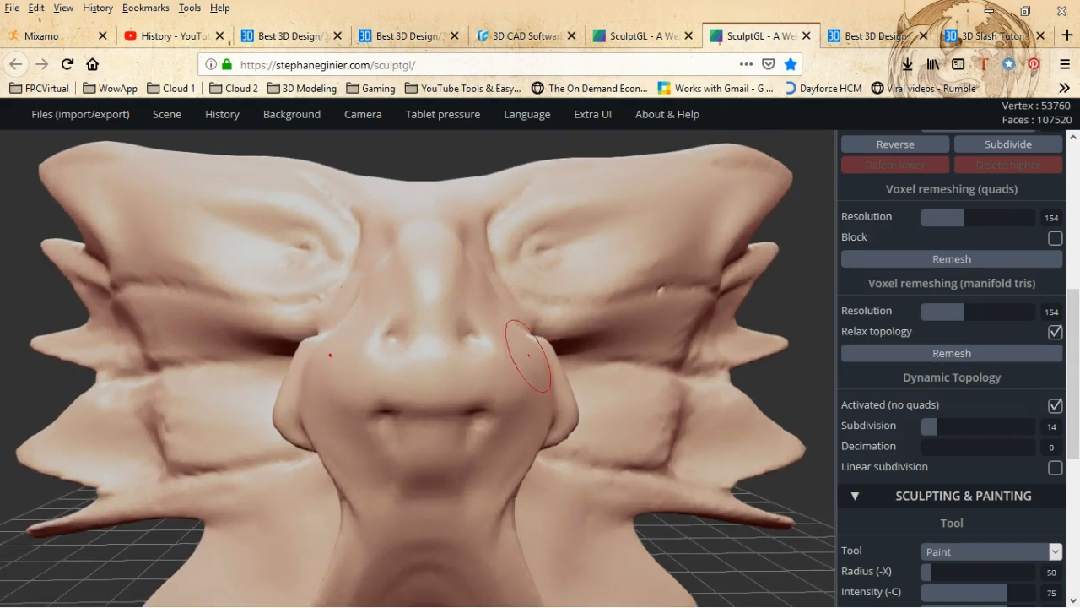
{"action": "scroll", "coordinate": [523, 359], "scroll_direction": "up", "scroll_amount": 1}
- Examine the remeshed surface around the eye and the side spikes of the dragon head
{"action": "right_click_drag", "start_coordinate": [303, 383], "coordinate": [482, 391]}
{"action": "mouse_move", "coordinate": [392, 368]}
{"action": "middle_mouse_down"}
{"action": "mouse_move", "coordinate": [457, 334]}
{"action": "mouse_move", "coordinate": [504, 258]}
{"action": "middle_mouse_up"}
{"action": "mouse_move", "coordinate": [504, 258]}
{"action": "right_mouse_down"}
{"action": "mouse_move", "coordinate": [583, 259]}
{"action": "mouse_move", "coordinate": [403, 241]}
{"action": "right_mouse_up"}
{"action": "middle_click_drag", "start_coordinate": [589, 237], "coordinate": [343, 278]}
{"action": "right_click_drag", "start_coordinate": [343, 278], "coordinate": [228, 272]}
{"action": "right_click_drag", "start_coordinate": [501, 285], "coordinate": [365, 263]}
{"action": "scroll", "coordinate": [366, 263], "scroll_direction": "down", "scroll_amount": 5}
{"action": "middle_click_drag", "start_coordinate": [488, 272], "coordinate": [325, 283]}
{"action": "mouse_move", "coordinate": [325, 283]}
{"action": "right_mouse_down"}
{"action": "mouse_move", "coordinate": [160, 325]}
{"action": "mouse_move", "coordinate": [261, 318]}
{"action": "right_mouse_up"}
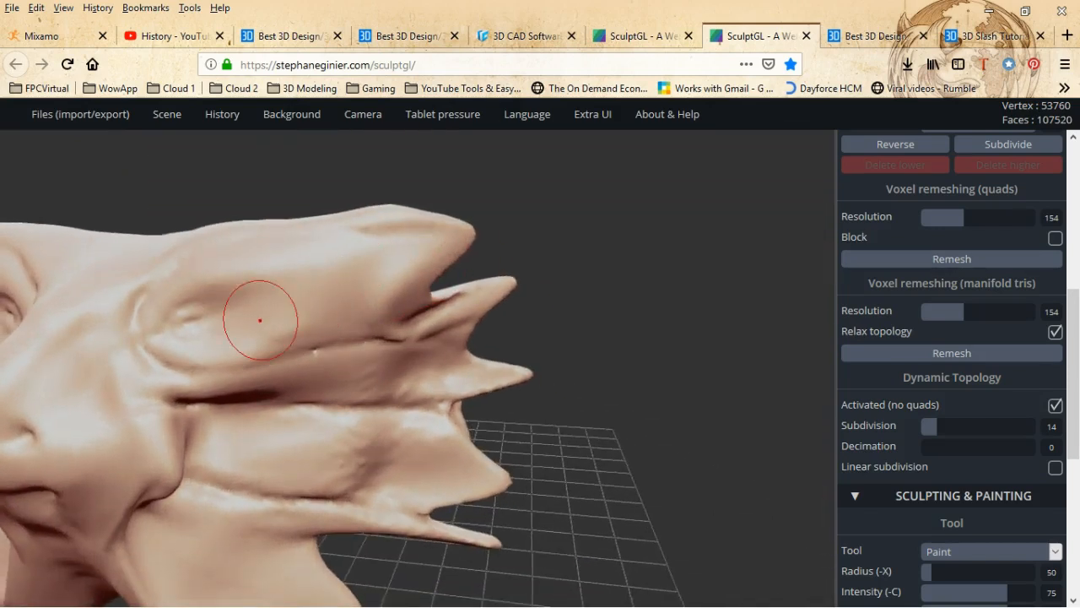
- Examine the remeshed nose, mouth and both sides of the dragon head for surface flaws
{"action": "middle_click_drag", "start_coordinate": [261, 319], "coordinate": [464, 257]}
{"action": "scroll", "coordinate": [535, 301], "scroll_direction": "up", "scroll_amount": 5}
{"action": "middle_click_drag", "start_coordinate": [275, 292], "coordinate": [408, 254]}
{"action": "scroll", "coordinate": [295, 307], "scroll_direction": "up", "scroll_amount": 2}
{"action": "scroll", "coordinate": [318, 313], "scroll_direction": "down", "scroll_amount": 6}
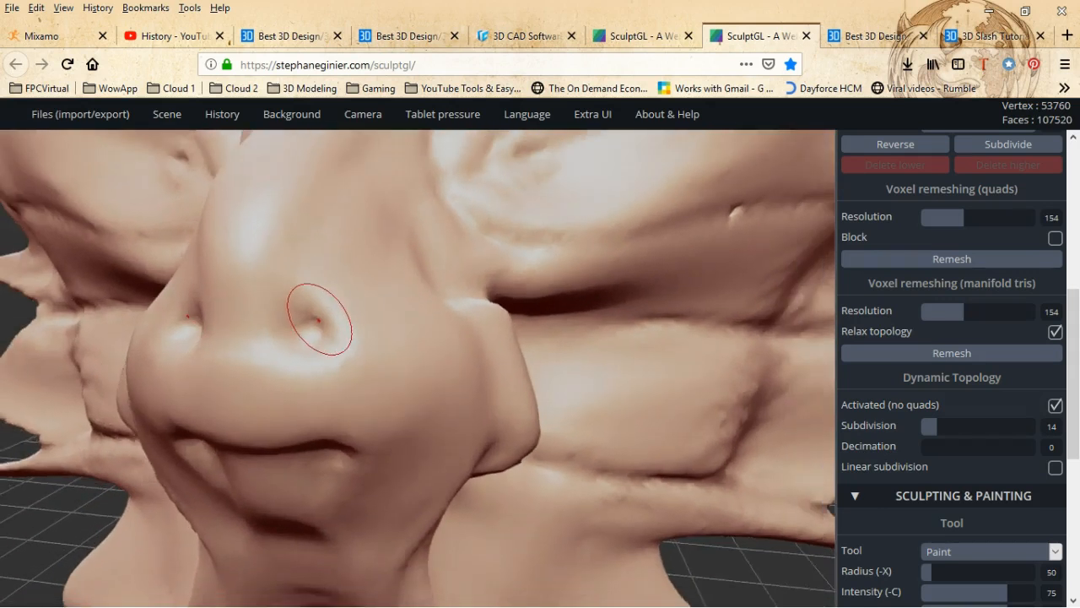
{"action": "right_click_drag", "start_coordinate": [301, 292], "coordinate": [324, 246]}
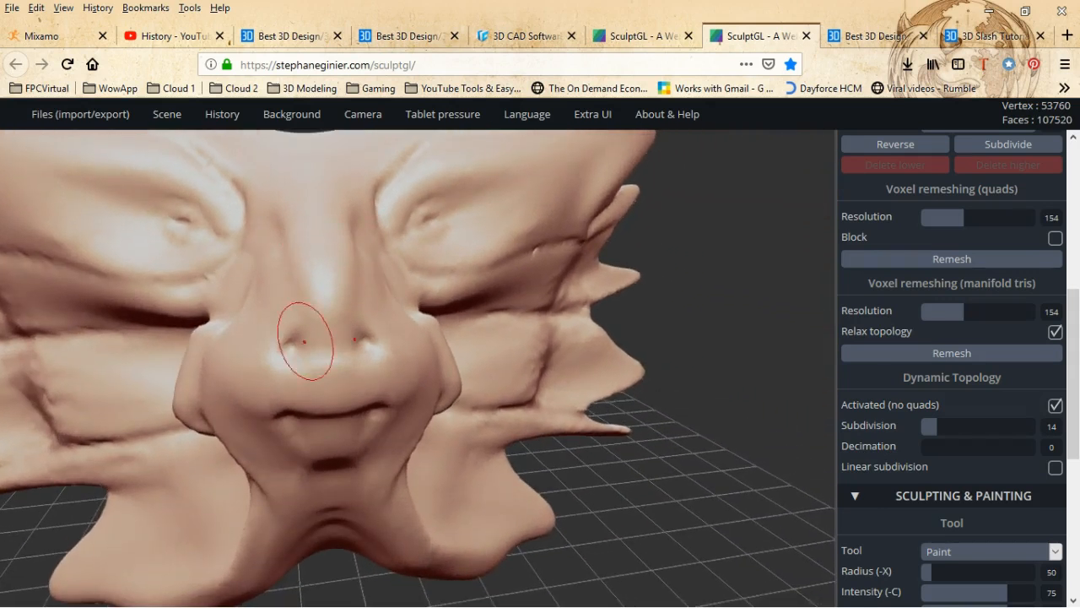
{"action": "mouse_move", "coordinate": [295, 343]}
{"action": "right_mouse_down"}
{"action": "mouse_move", "coordinate": [502, 347]}
{"action": "mouse_move", "coordinate": [532, 337]}
{"action": "mouse_move", "coordinate": [420, 370]}
{"action": "right_mouse_up"}
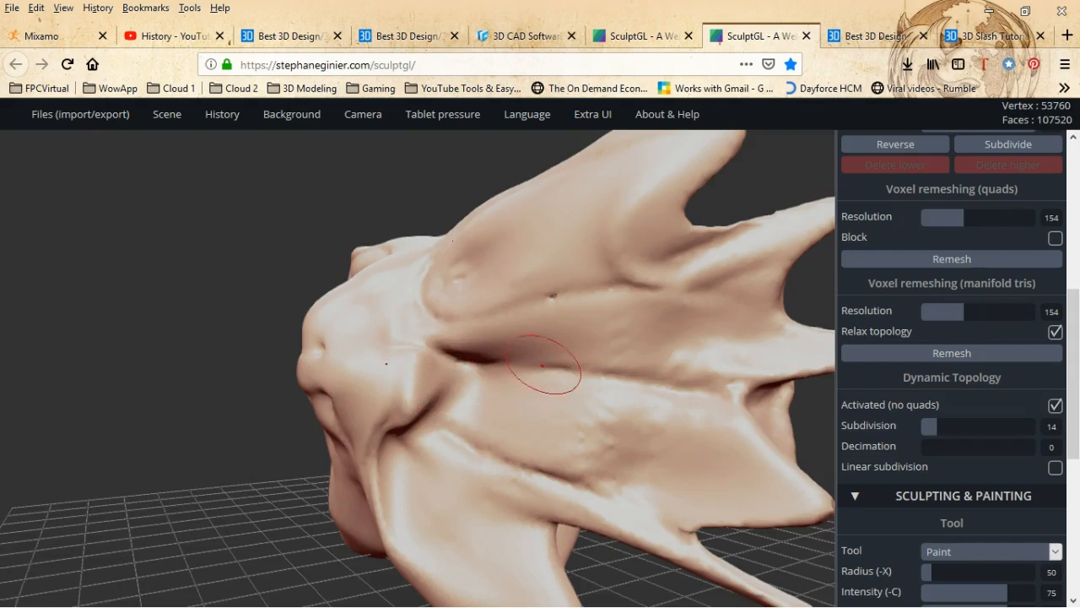
{"action": "middle_click_drag", "start_coordinate": [372, 372], "coordinate": [342, 373]}
{"action": "right_click_drag", "start_coordinate": [343, 374], "coordinate": [472, 371]}
{"action": "mouse_move", "coordinate": [181, 318]}
{"action": "right_mouse_down"}
{"action": "mouse_move", "coordinate": [244, 333]}
{"action": "mouse_move", "coordinate": [286, 321]}
{"action": "mouse_move", "coordinate": [533, 306]}
{"action": "right_mouse_up"}
{"action": "mouse_move", "coordinate": [278, 304]}
{"action": "right_mouse_down"}
{"action": "mouse_move", "coordinate": [485, 282]}
{"action": "mouse_move", "coordinate": [633, 285]}
{"action": "mouse_move", "coordinate": [205, 294]}
{"action": "right_mouse_up"}
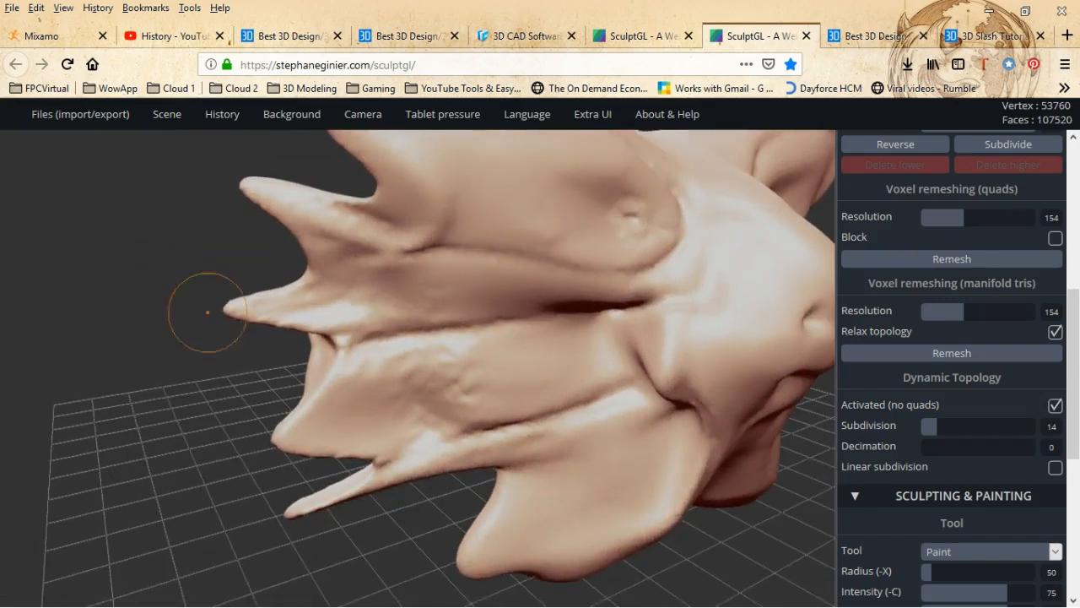
{"action": "right_click_drag", "start_coordinate": [578, 287], "coordinate": [755, 362]}
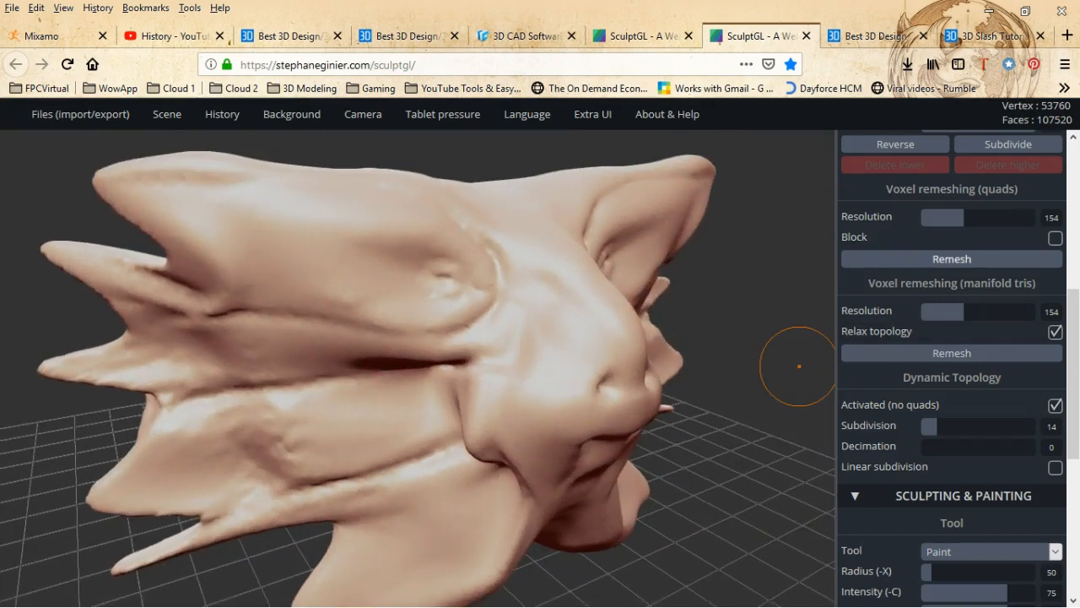
- Look through the rendering extras and the multiresolution, voxel remeshing and dynamic topology settings
{"action": "scroll", "coordinate": [945, 367], "scroll_direction": "up", "scroll_amount": 5}
{"action": "scroll", "coordinate": [952, 366], "scroll_direction": "down", "scroll_amount": 4}
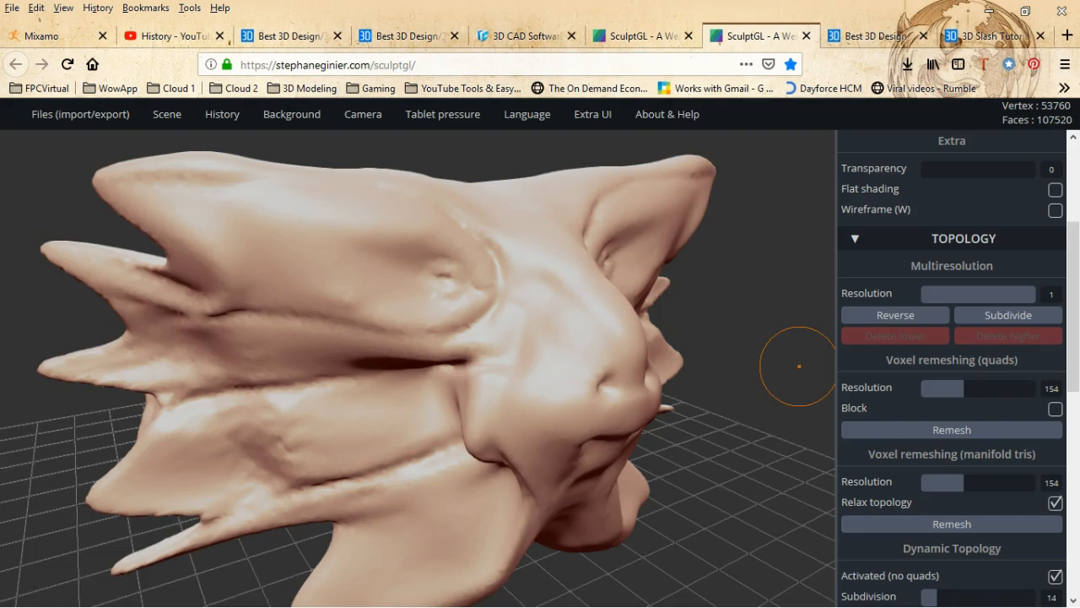
{"action": "scroll", "coordinate": [952, 366], "scroll_direction": "down", "scroll_amount": 1}
{"action": "scroll", "coordinate": [952, 368], "scroll_direction": "up", "scroll_amount": 3}
{"action": "middle_click", "coordinate": [948, 456]}
{"action": "scroll", "coordinate": [948, 455], "scroll_direction": "down", "scroll_amount": 10}
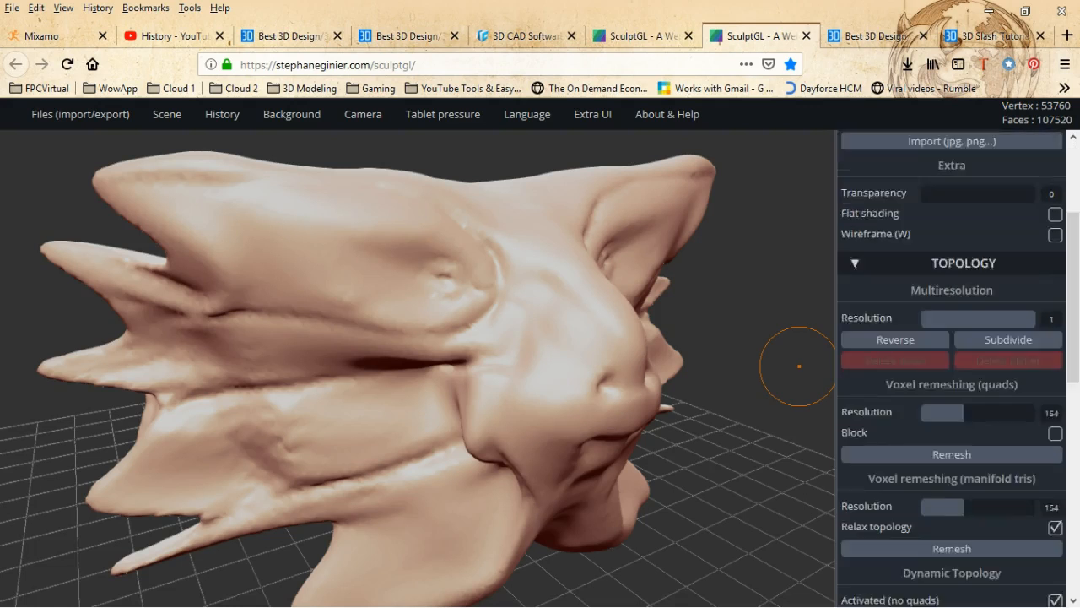
{"action": "scroll", "coordinate": [949, 456], "scroll_direction": "up", "scroll_amount": 1}
{"action": "scroll", "coordinate": [949, 456], "scroll_direction": "up", "scroll_amount": 3}
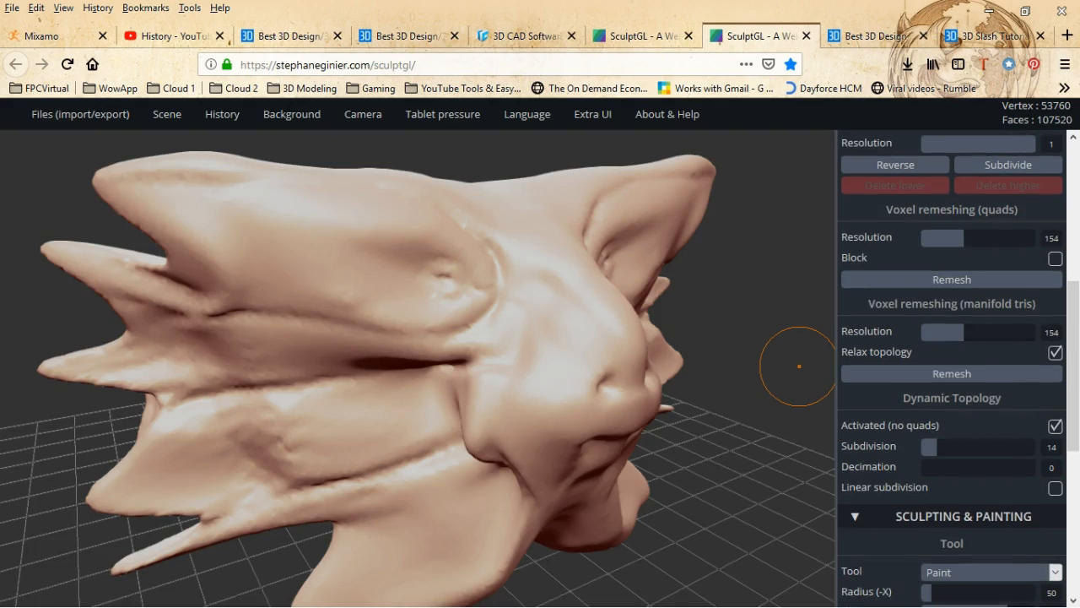
- Set dynamic topology to linear subdivision at 67, and try a voxel remesh of the head at resolution 135 before undoing it
{"action": "mouse_move", "coordinate": [964, 332]}
{"action": "left_mouse_down"}
{"action": "mouse_move", "coordinate": [949, 332]}
{"action": "mouse_move", "coordinate": [959, 332]}
{"action": "left_mouse_up"}
{"action": "left_click_drag", "start_coordinate": [935, 447], "coordinate": [992, 446]}
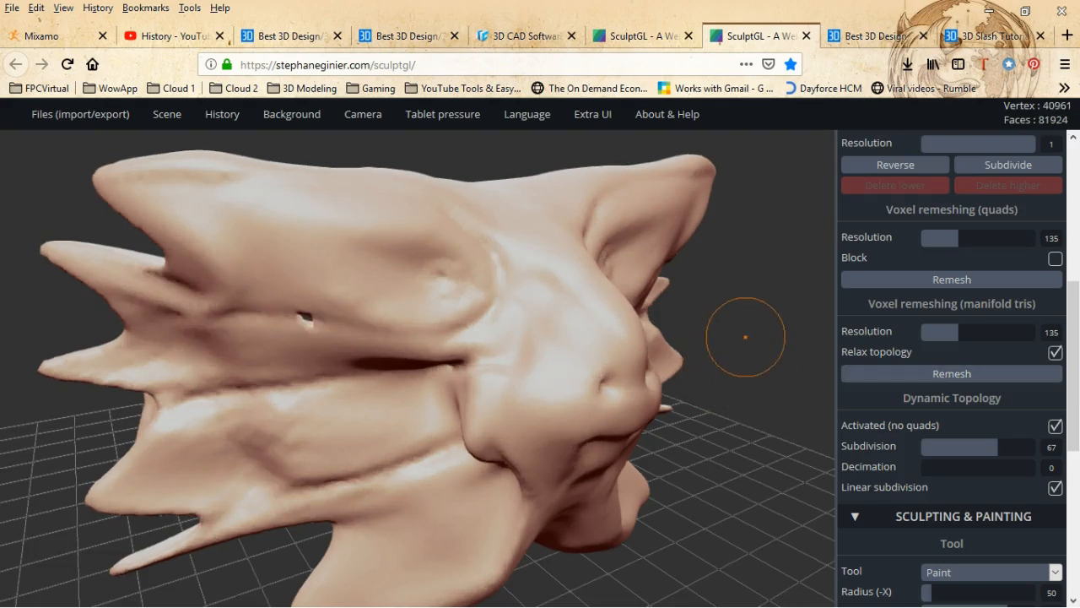
{"action": "left_click_drag", "start_coordinate": [699, 362], "coordinate": [572, 320]}
{"action": "mouse_move", "coordinate": [317, 317]}
{"action": "right_mouse_down"}
{"action": "mouse_move", "coordinate": [190, 314]}
{"action": "mouse_move", "coordinate": [198, 348]}
{"action": "mouse_move", "coordinate": [313, 338]}
{"action": "right_mouse_up"}
{"action": "mouse_move", "coordinate": [688, 377]}
{"action": "right_mouse_down"}
{"action": "mouse_move", "coordinate": [665, 381]}
{"action": "mouse_move", "coordinate": [702, 372]}
{"action": "right_mouse_up"}
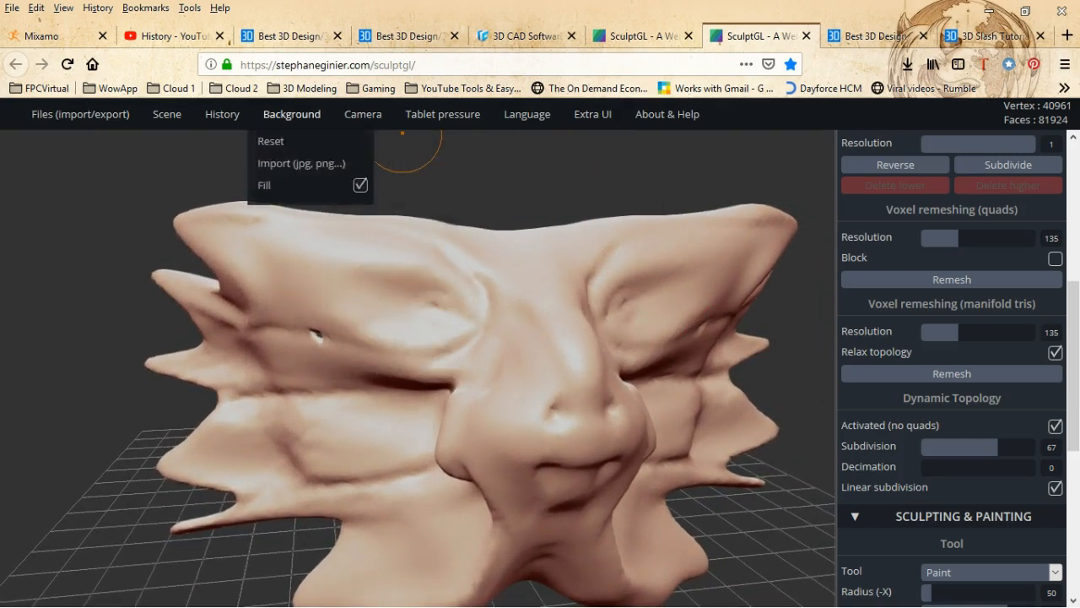
{"action": "mouse_move", "coordinate": [222, 113]}
{"action": "left_click", "coordinate": [213, 142]}
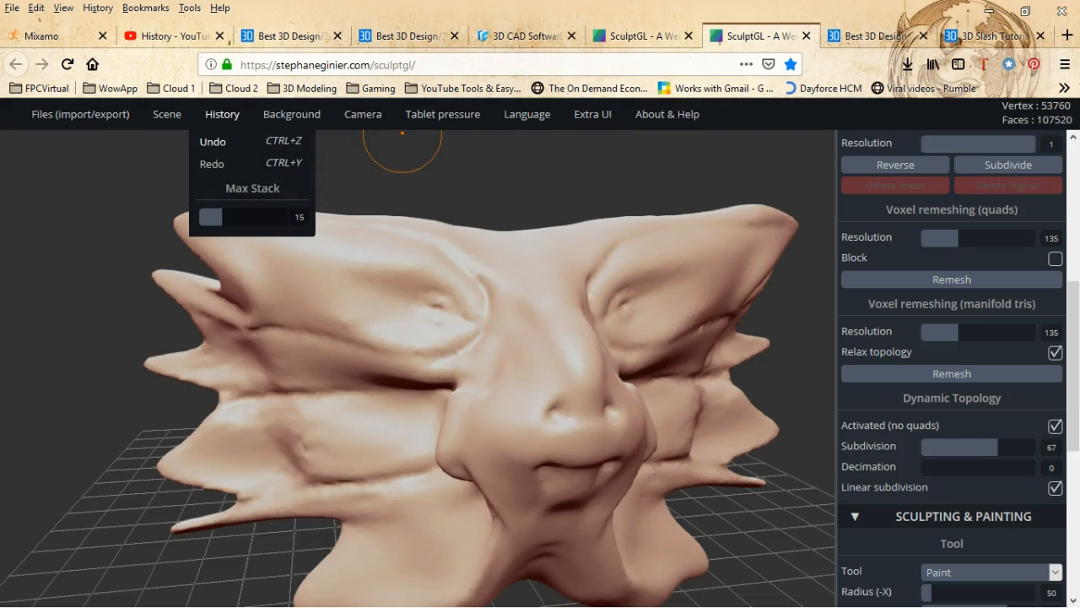
{"action": "mouse_move", "coordinate": [222, 114]}
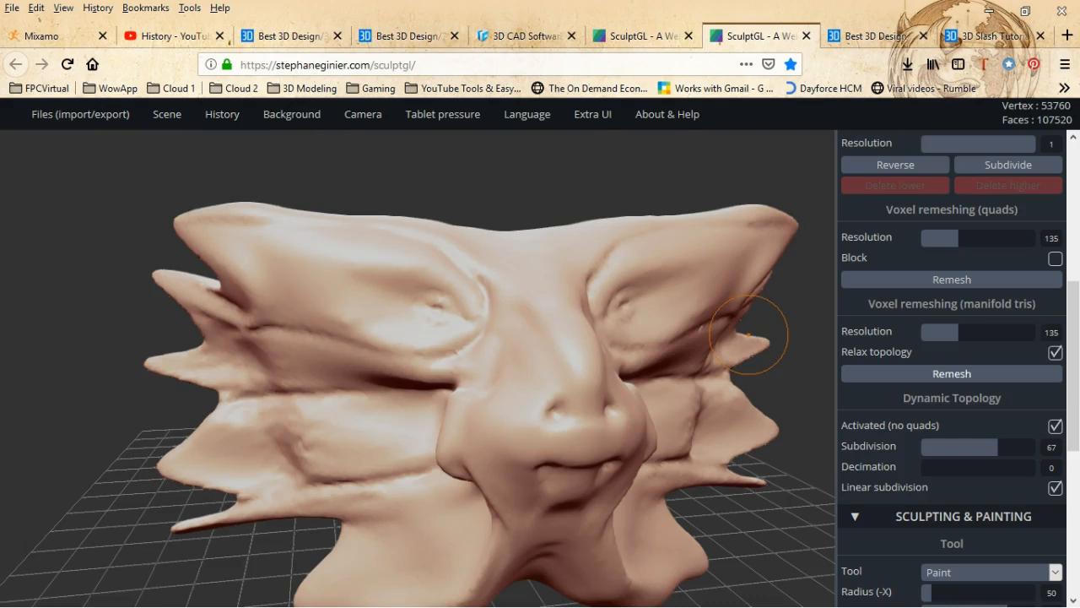
- Try brown and orange albedo colours for the Paint tool, finishing with #d4843b
{"action": "scroll", "coordinate": [952, 368], "scroll_direction": "down", "scroll_amount": 5}
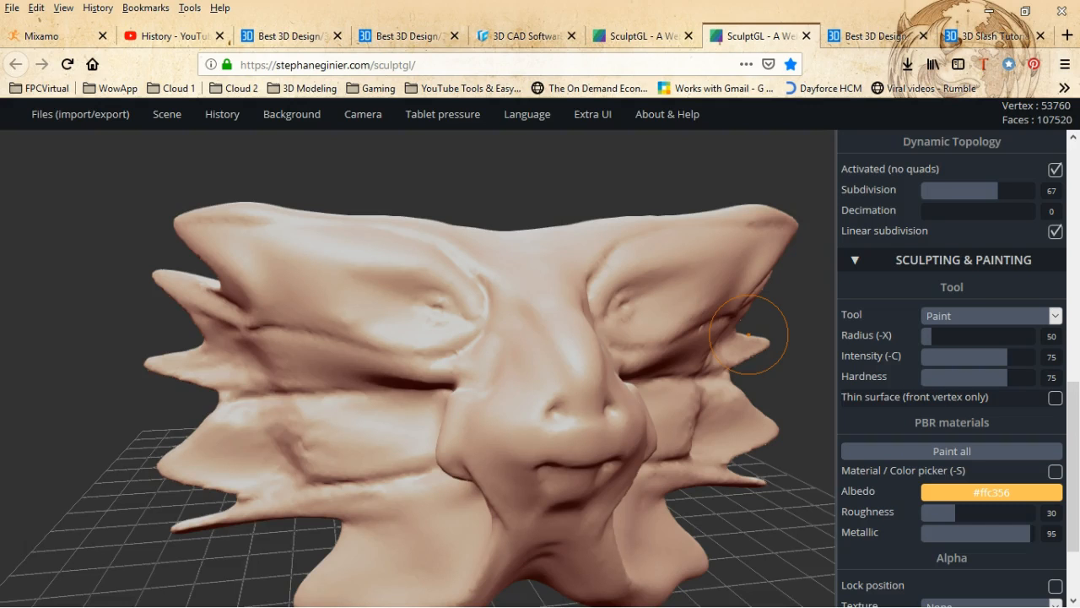
{"action": "scroll", "coordinate": [952, 367], "scroll_direction": "down", "scroll_amount": 2}
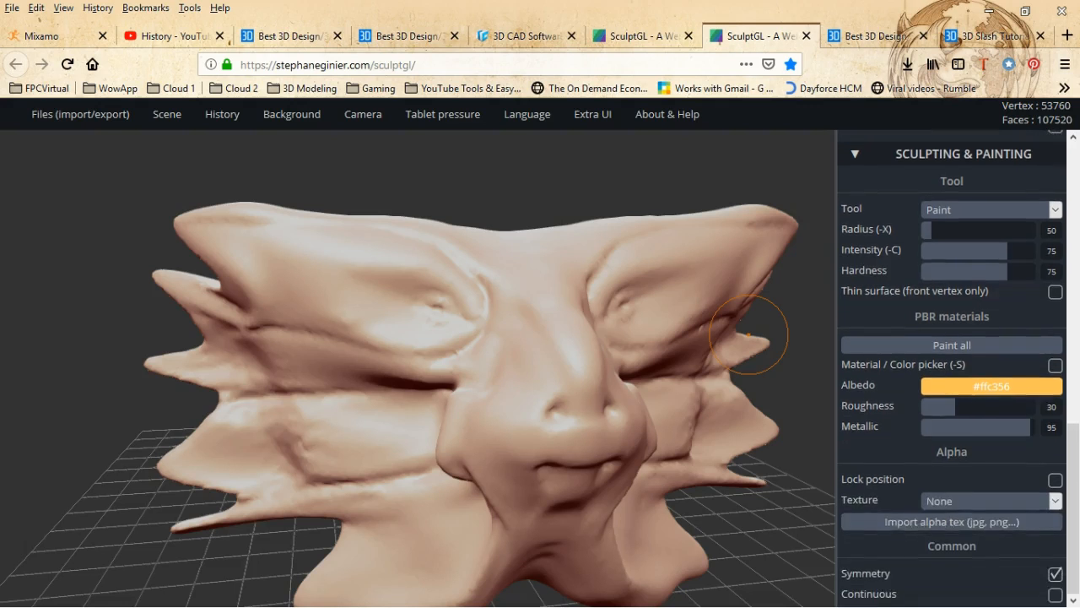
{"action": "mouse_move", "coordinate": [992, 387]}
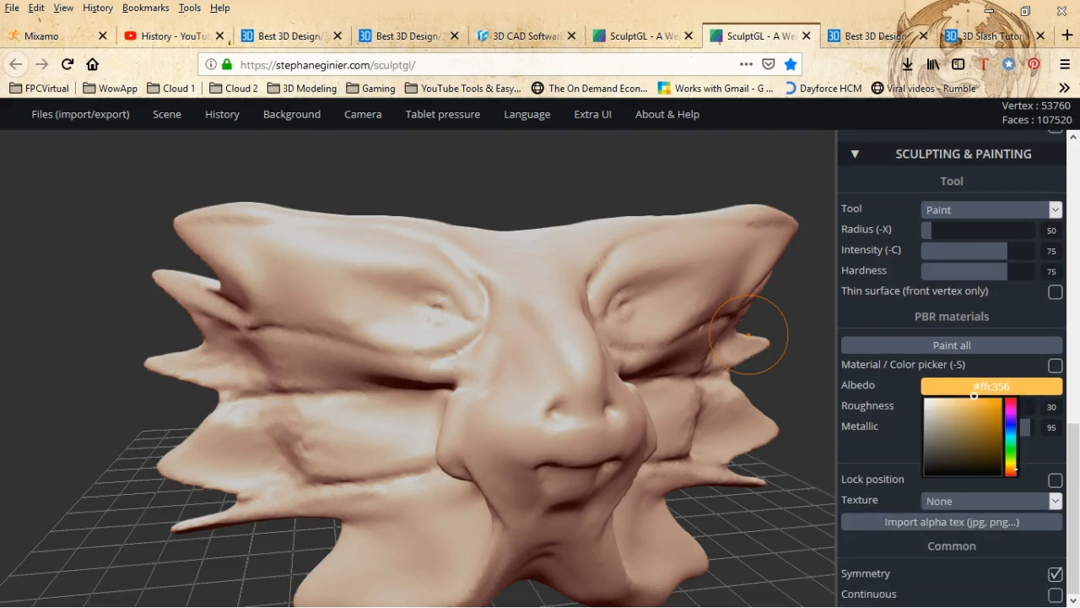
{"action": "left_click", "coordinate": [988, 435]}
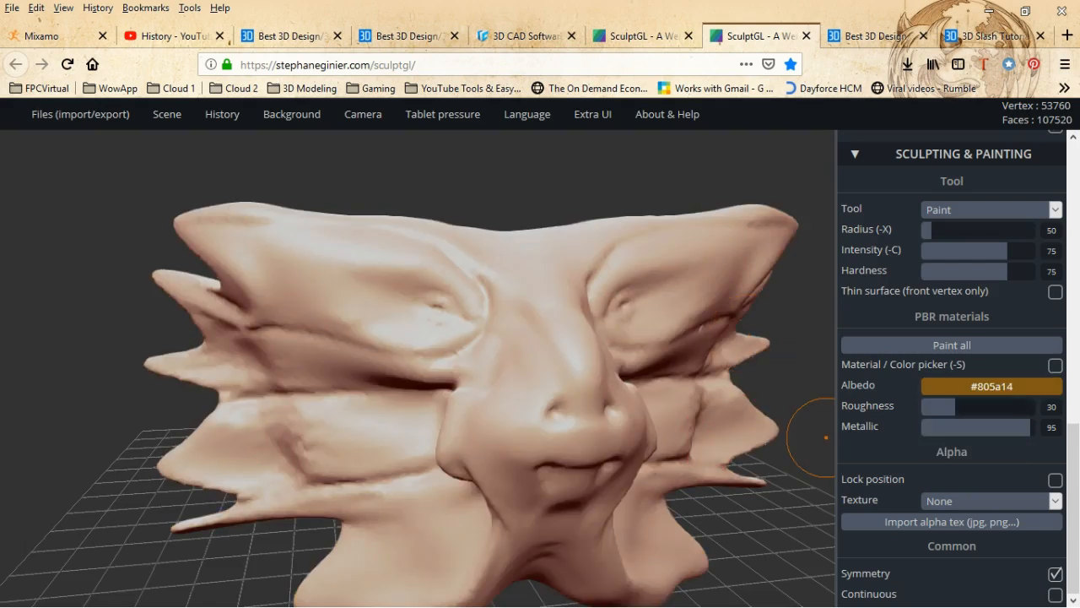
{"action": "mouse_move", "coordinate": [988, 435]}
{"action": "left_mouse_down"}
{"action": "mouse_move", "coordinate": [947, 400]}
{"action": "mouse_move", "coordinate": [977, 410]}
{"action": "mouse_move", "coordinate": [937, 426]}
{"action": "mouse_move", "coordinate": [979, 409]}
{"action": "left_mouse_up"}
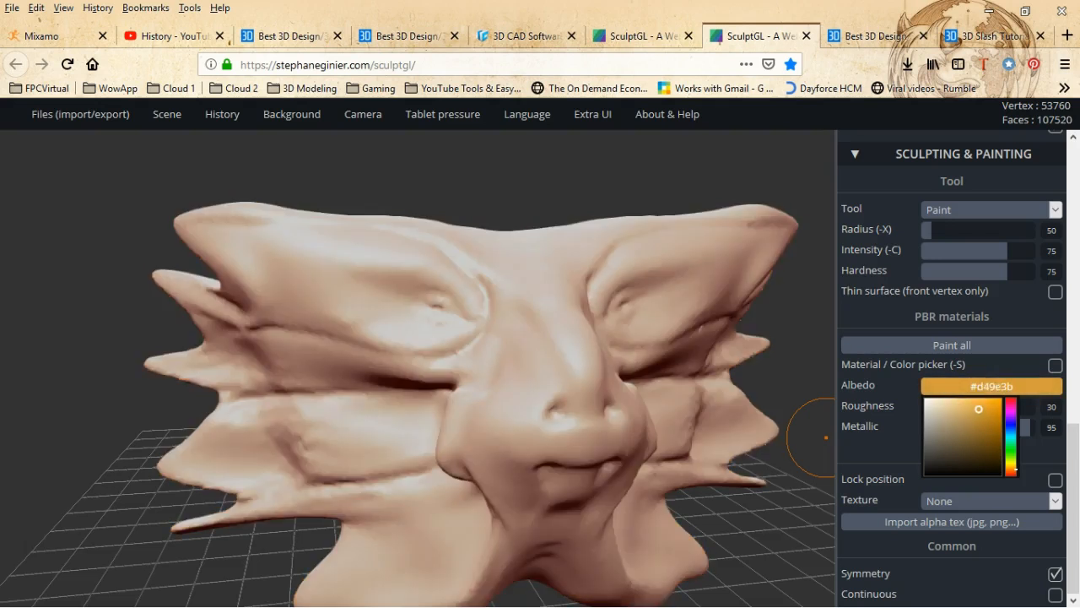
{"action": "left_click_drag", "start_coordinate": [1011, 469], "coordinate": [1011, 471]}
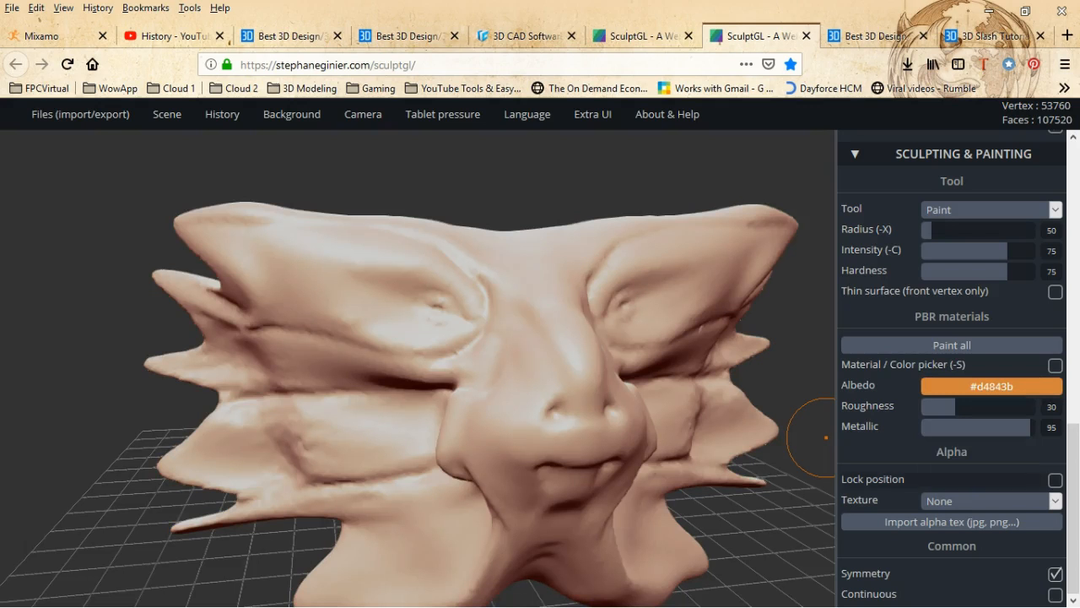
- Enable the material/color picker and change the paint albedo to grey #b5b5b5
{"action": "mouse_move", "coordinate": [991, 386]}
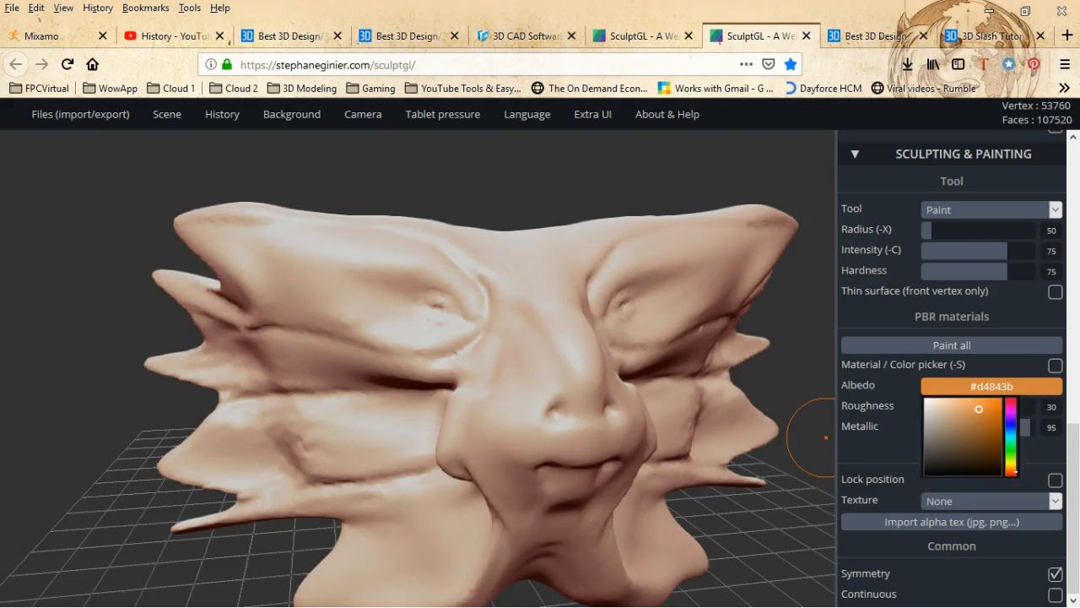
{"action": "key", "text": "s"}
{"action": "mouse_move", "coordinate": [1011, 469]}
{"action": "left_mouse_down"}
{"action": "mouse_move", "coordinate": [1011, 400]}
{"action": "mouse_move", "coordinate": [925, 409]}
{"action": "mouse_move", "coordinate": [924, 419]}
{"action": "left_mouse_up"}
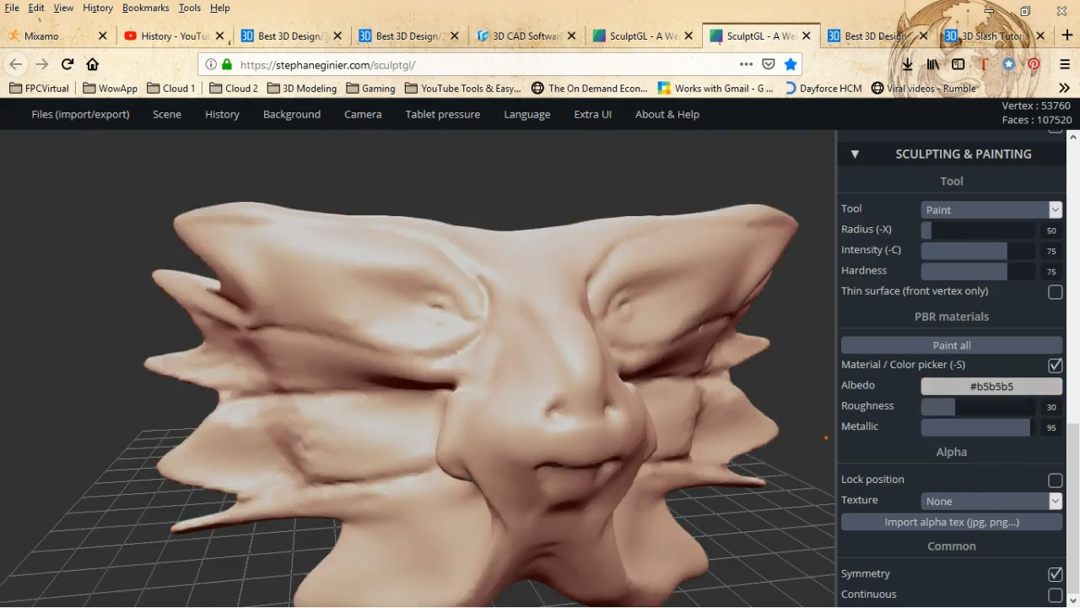
- Set the paint material's roughness to 50 and its metallic value to 97
{"action": "left_click", "coordinate": [932, 407]}
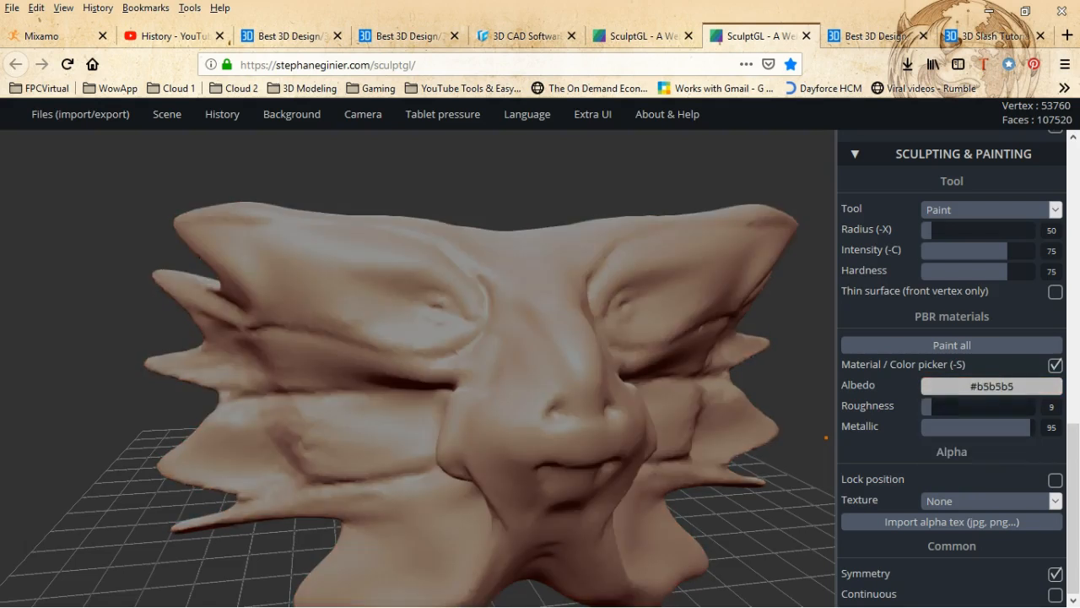
{"action": "mouse_move", "coordinate": [934, 407]}
{"action": "left_mouse_down"}
{"action": "mouse_move", "coordinate": [978, 406]}
{"action": "mouse_move", "coordinate": [1007, 426]}
{"action": "mouse_move", "coordinate": [947, 426]}
{"action": "mouse_move", "coordinate": [1032, 426]}
{"action": "left_mouse_up"}
{"action": "left_click", "coordinate": [982, 426]}
- Try pink and green albedo tones, settle on peach #ebbc9a and disable the material/color picker
{"action": "mouse_move", "coordinate": [993, 387]}
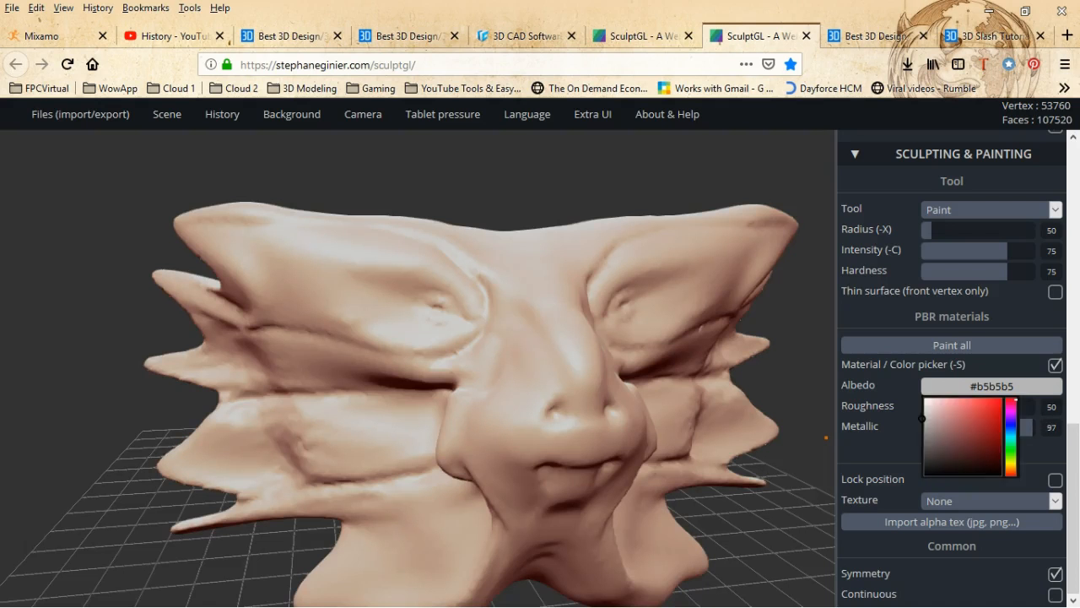
{"action": "left_click_drag", "start_coordinate": [922, 418], "coordinate": [948, 400]}
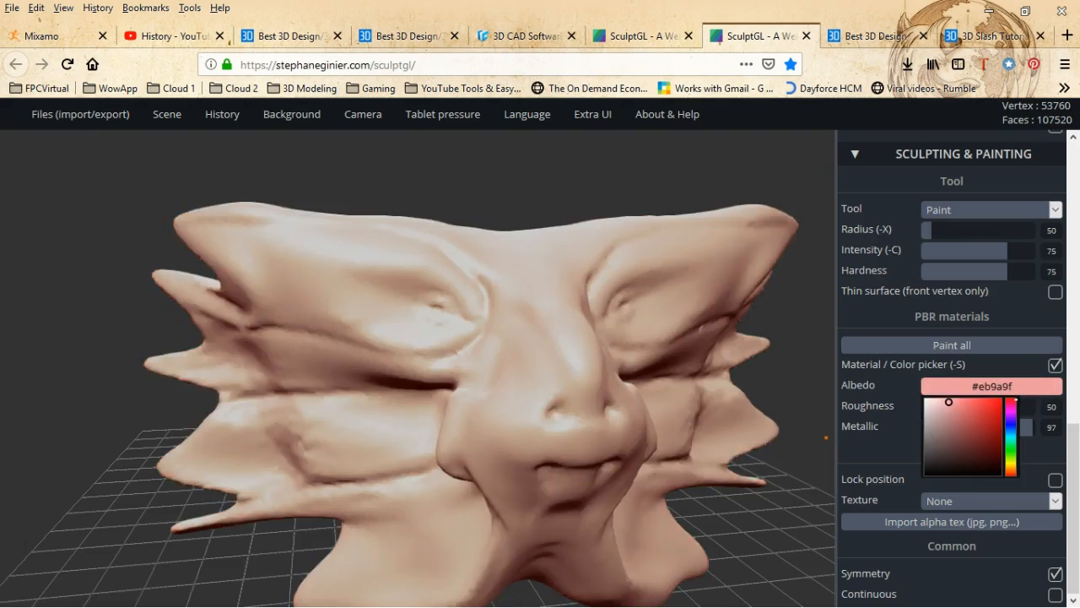
{"action": "mouse_move", "coordinate": [979, 386]}
{"action": "left_click_drag", "start_coordinate": [1011, 413], "coordinate": [1011, 455]}
{"action": "left_click", "coordinate": [1012, 385]}
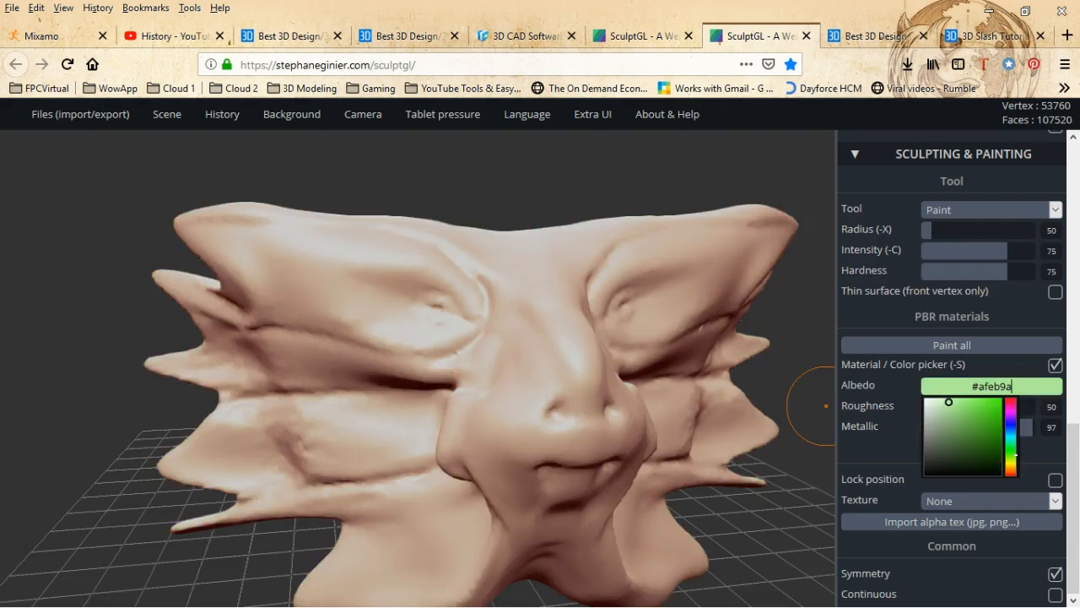
{"action": "left_click_drag", "start_coordinate": [1011, 454], "coordinate": [1011, 470]}
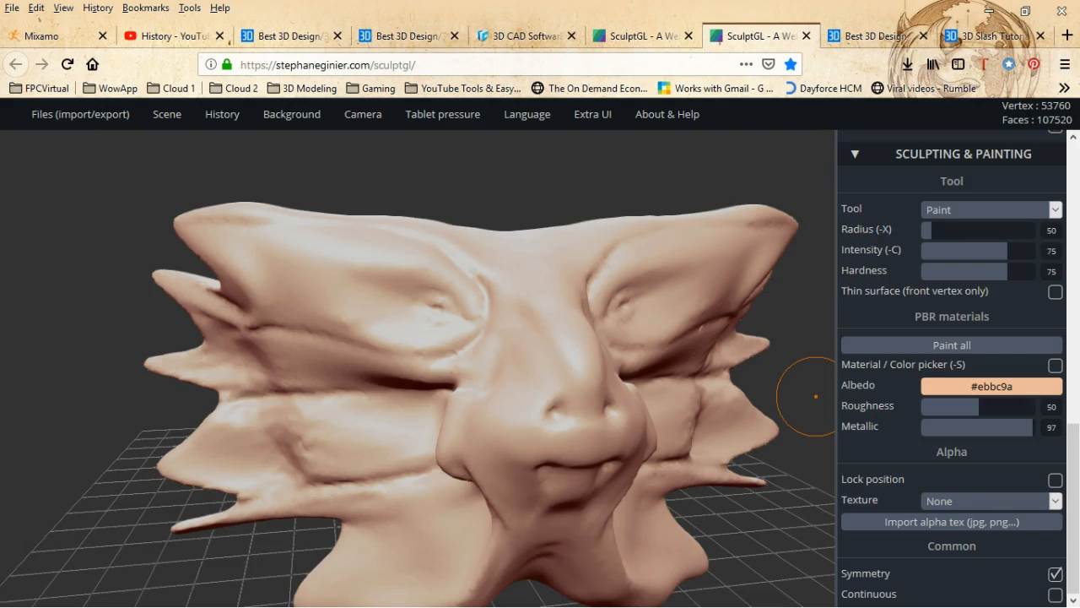
- Paint the entire dragon head with the #ebbc9a material
{"action": "scroll", "coordinate": [952, 371], "scroll_direction": "up", "scroll_amount": 2}
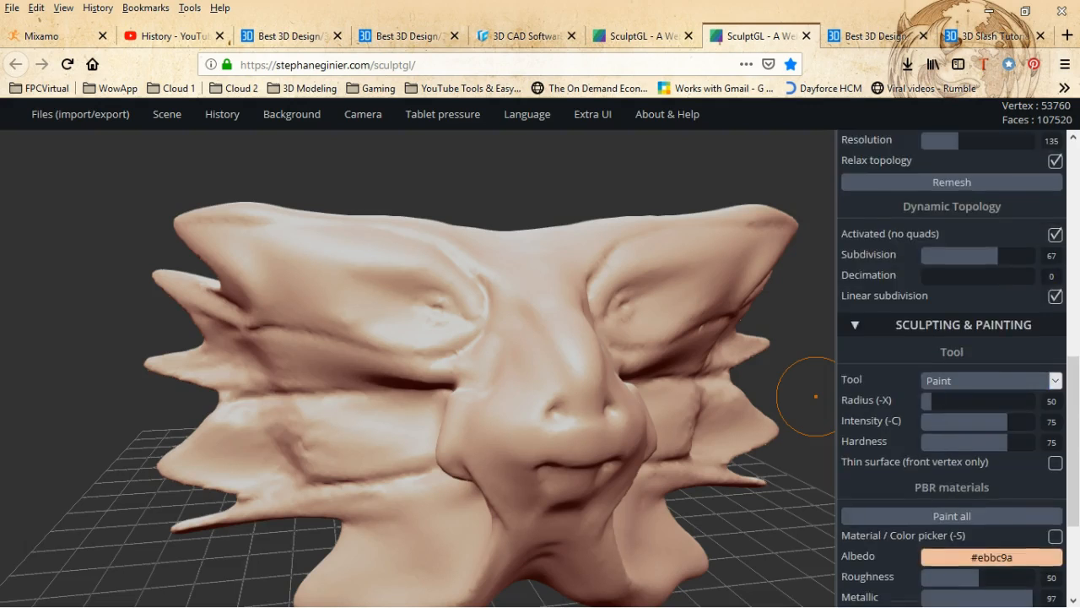
{"action": "scroll", "coordinate": [952, 372], "scroll_direction": "down", "scroll_amount": 2}
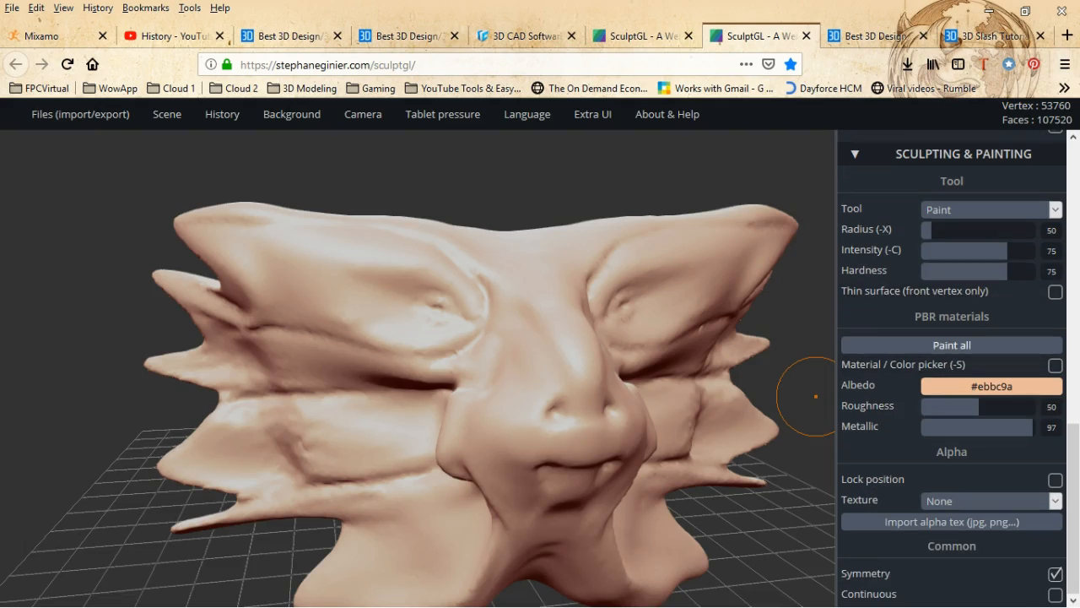
{"action": "left_click", "coordinate": [952, 345]}
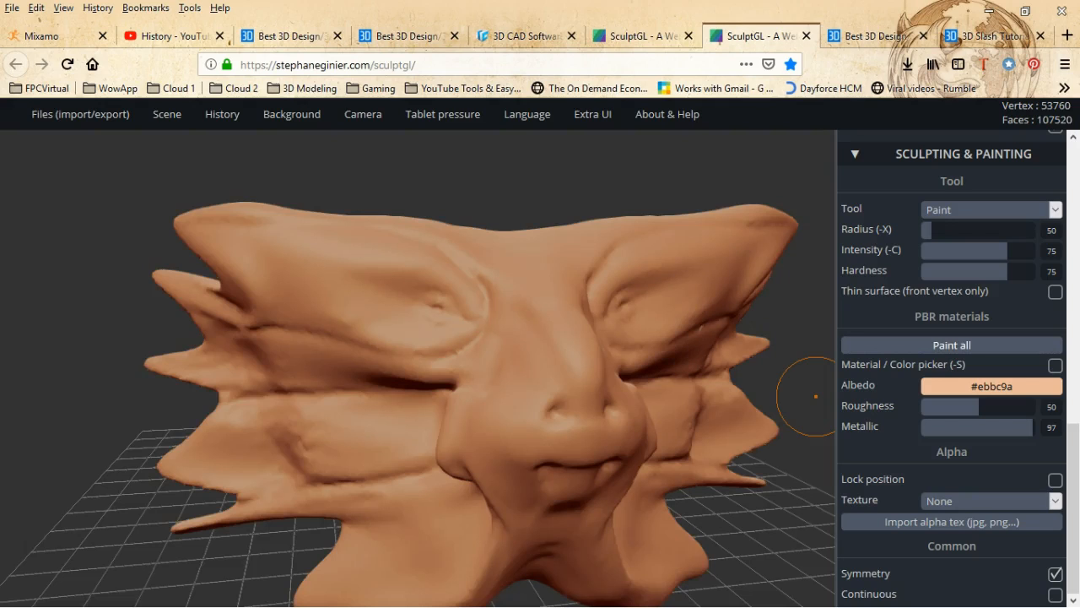
- Set the paint albedo to brown #8c440f and paint the dragon's snout, nose bridge, forehead and inner cheeks below the eyes
{"action": "scroll", "coordinate": [608, 350], "scroll_direction": "down", "scroll_amount": 2}
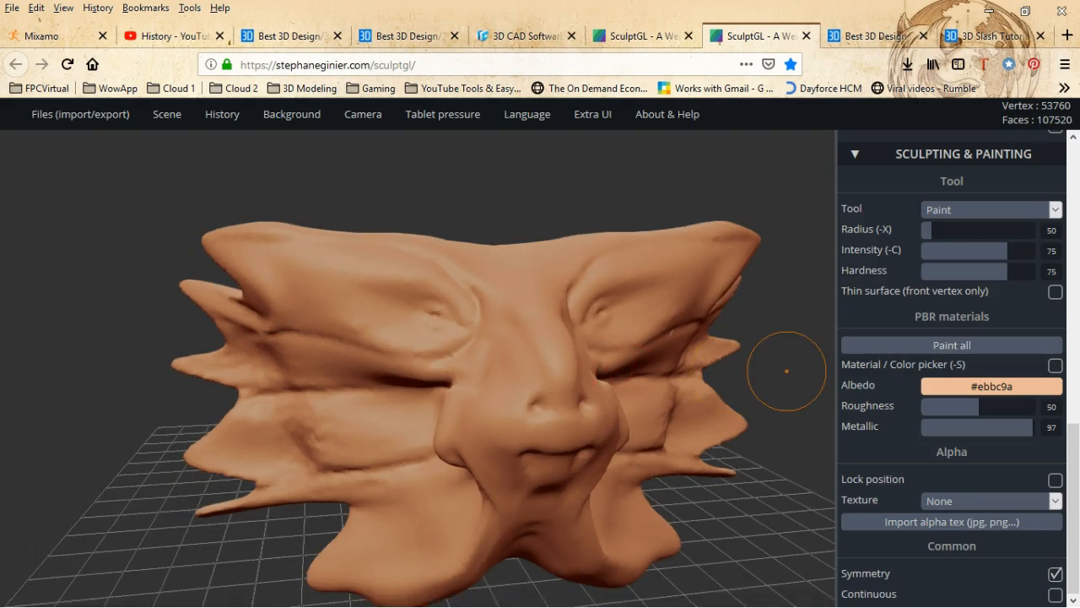
{"action": "mouse_move", "coordinate": [715, 459]}
{"action": "left_mouse_down"}
{"action": "mouse_move", "coordinate": [441, 439]}
{"action": "mouse_move", "coordinate": [686, 479]}
{"action": "left_mouse_up"}
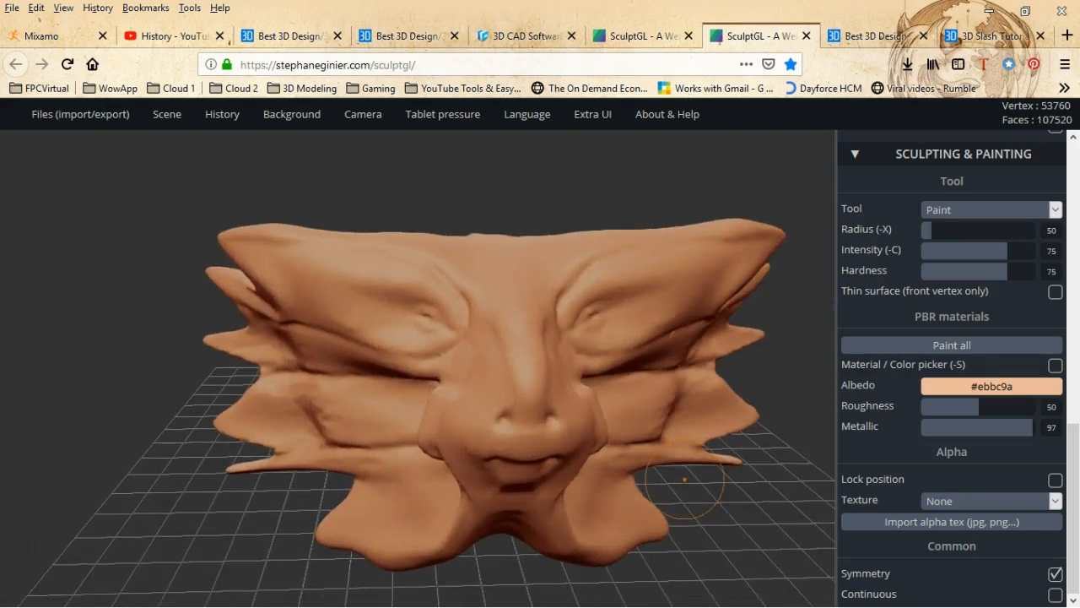
{"action": "right_click_drag", "start_coordinate": [394, 411], "coordinate": [494, 390]}
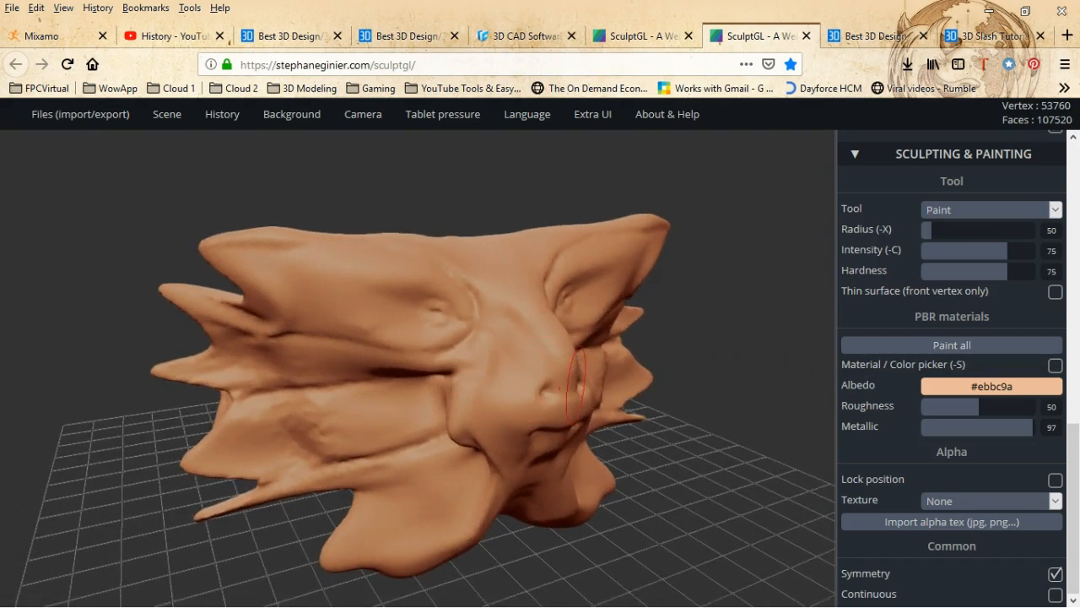
{"action": "mouse_move", "coordinate": [969, 388]}
{"action": "left_click", "coordinate": [994, 432]}
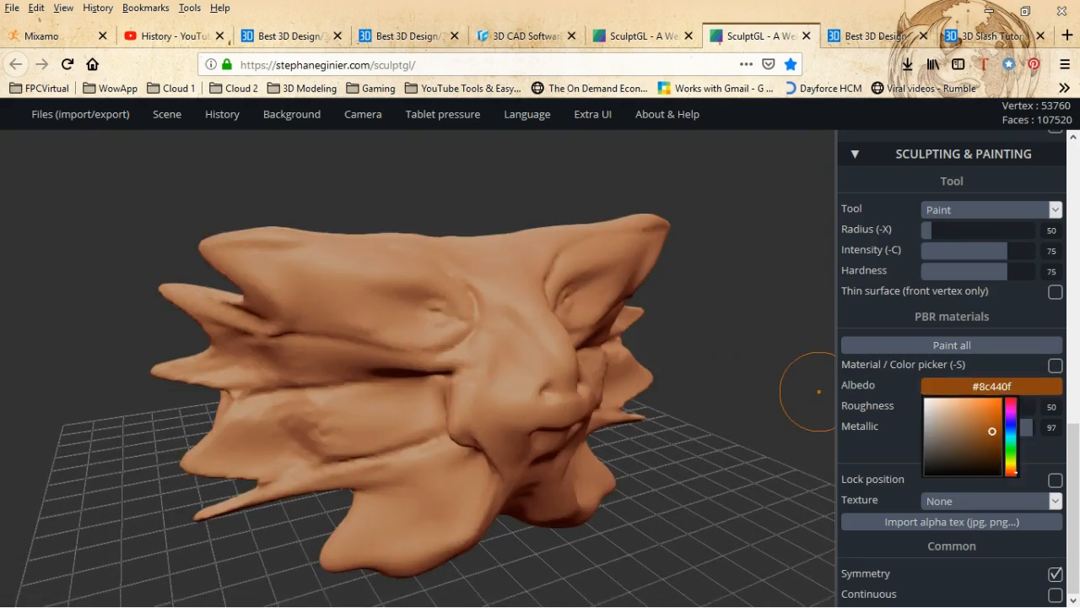
{"action": "mouse_move", "coordinate": [545, 374]}
{"action": "left_mouse_down"}
{"action": "mouse_move", "coordinate": [519, 382]}
{"action": "mouse_move", "coordinate": [502, 369]}
{"action": "mouse_move", "coordinate": [486, 403]}
{"action": "mouse_move", "coordinate": [553, 431]}
{"action": "mouse_move", "coordinate": [464, 430]}
{"action": "mouse_move", "coordinate": [519, 319]}
{"action": "mouse_move", "coordinate": [497, 255]}
{"action": "mouse_move", "coordinate": [279, 246]}
{"action": "left_mouse_up"}
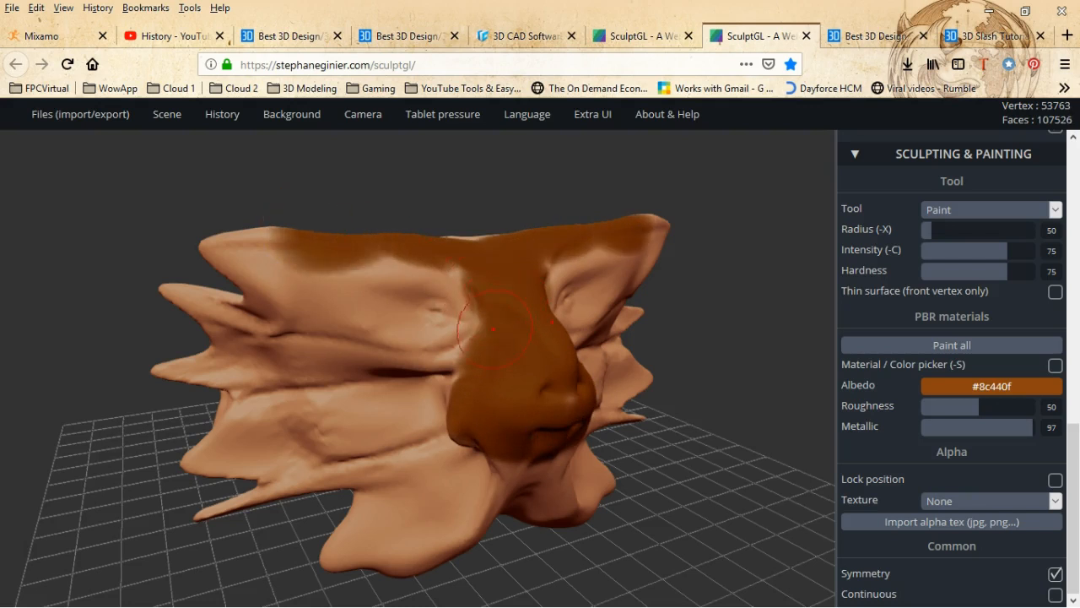
{"action": "scroll", "coordinate": [471, 305], "scroll_direction": "up", "scroll_amount": 6}
{"action": "mouse_move", "coordinate": [439, 288]}
{"action": "left_mouse_down"}
{"action": "mouse_move", "coordinate": [405, 253]}
{"action": "mouse_move", "coordinate": [430, 218]}
{"action": "left_mouse_up"}
{"action": "mouse_move", "coordinate": [395, 332]}
{"action": "left_mouse_down"}
{"action": "mouse_move", "coordinate": [289, 337]}
{"action": "mouse_move", "coordinate": [371, 312]}
{"action": "mouse_move", "coordinate": [278, 363]}
{"action": "mouse_move", "coordinate": [384, 394]}
{"action": "left_mouse_up"}
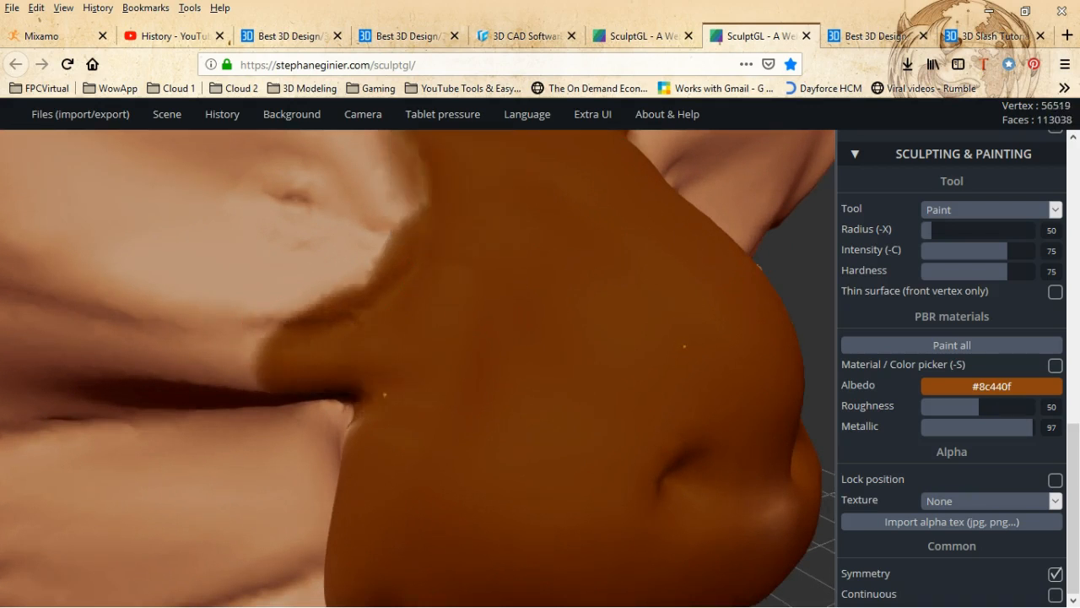
- Extend the brown #8c440f paint over the brows to the horn tips and around the eye sockets, leaving the eyes peach
{"action": "scroll", "coordinate": [648, 419], "scroll_direction": "down", "scroll_amount": 5}
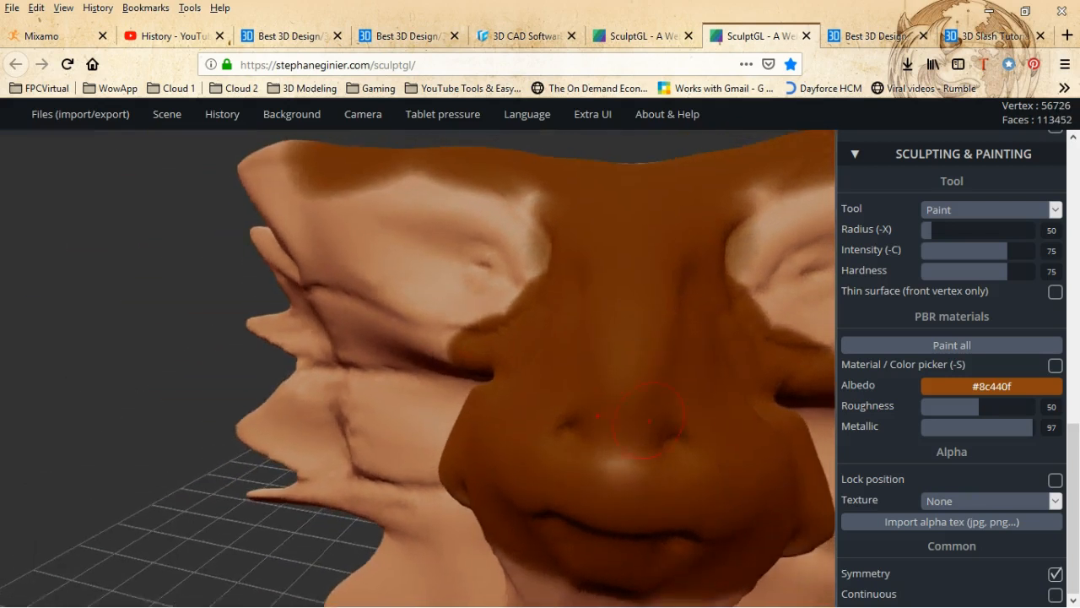
{"action": "middle_click_drag", "start_coordinate": [662, 425], "coordinate": [567, 499]}
{"action": "mouse_move", "coordinate": [498, 282]}
{"action": "left_mouse_down"}
{"action": "mouse_move", "coordinate": [495, 239]}
{"action": "mouse_move", "coordinate": [211, 199]}
{"action": "mouse_move", "coordinate": [283, 245]}
{"action": "mouse_move", "coordinate": [158, 194]}
{"action": "left_mouse_up"}
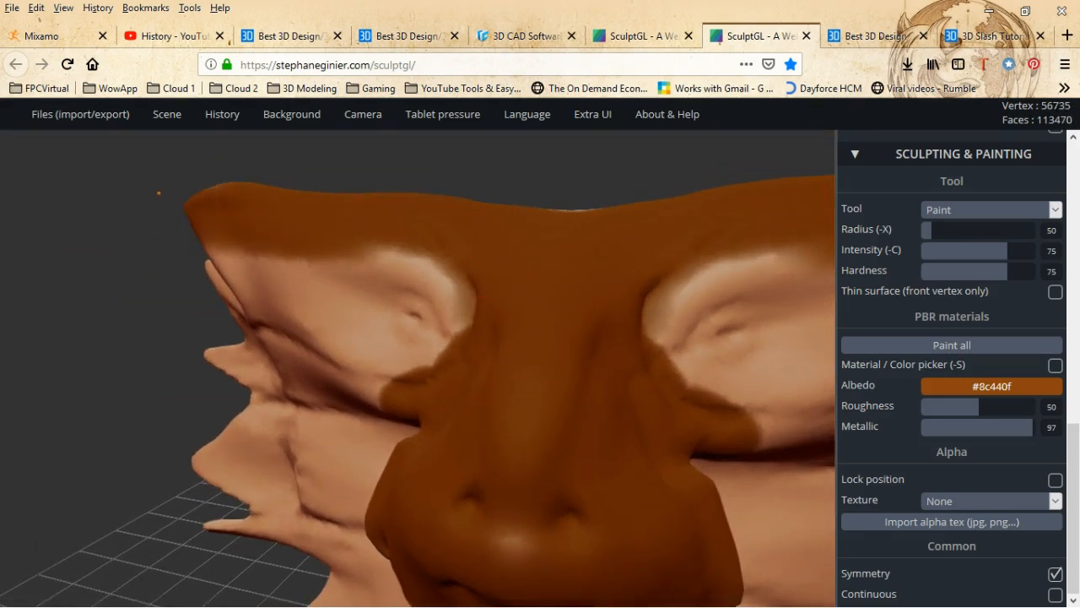
{"action": "left_click_drag", "start_coordinate": [285, 256], "coordinate": [200, 267]}
{"action": "mouse_move", "coordinate": [329, 247]}
{"action": "left_mouse_down"}
{"action": "mouse_move", "coordinate": [312, 295]}
{"action": "mouse_move", "coordinate": [334, 291]}
{"action": "mouse_move", "coordinate": [312, 333]}
{"action": "mouse_move", "coordinate": [333, 287]}
{"action": "mouse_move", "coordinate": [359, 304]}
{"action": "mouse_move", "coordinate": [355, 346]}
{"action": "mouse_move", "coordinate": [388, 371]}
{"action": "mouse_move", "coordinate": [584, 426]}
{"action": "left_mouse_up"}
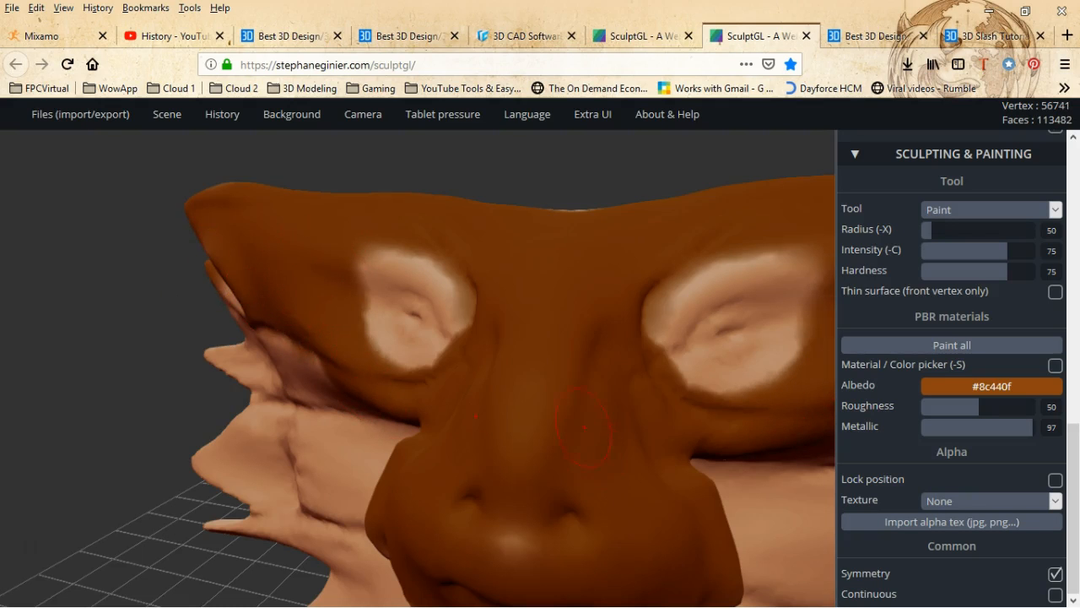
{"action": "left_click_drag", "start_coordinate": [498, 285], "coordinate": [486, 413]}
{"action": "mouse_move", "coordinate": [485, 325]}
{"action": "left_mouse_down"}
{"action": "mouse_move", "coordinate": [466, 306]}
{"action": "mouse_move", "coordinate": [464, 325]}
{"action": "mouse_move", "coordinate": [451, 304]}
{"action": "mouse_move", "coordinate": [461, 377]}
{"action": "left_mouse_up"}
{"action": "mouse_move", "coordinate": [470, 306]}
{"action": "left_mouse_down"}
{"action": "mouse_move", "coordinate": [422, 283]}
{"action": "mouse_move", "coordinate": [411, 229]}
{"action": "mouse_move", "coordinate": [393, 265]}
{"action": "mouse_move", "coordinate": [282, 221]}
{"action": "left_mouse_up"}
- Paint the upper side spikes and the area behind the eyes brown #8c440f
{"action": "scroll", "coordinate": [317, 270], "scroll_direction": "down", "scroll_amount": 4}
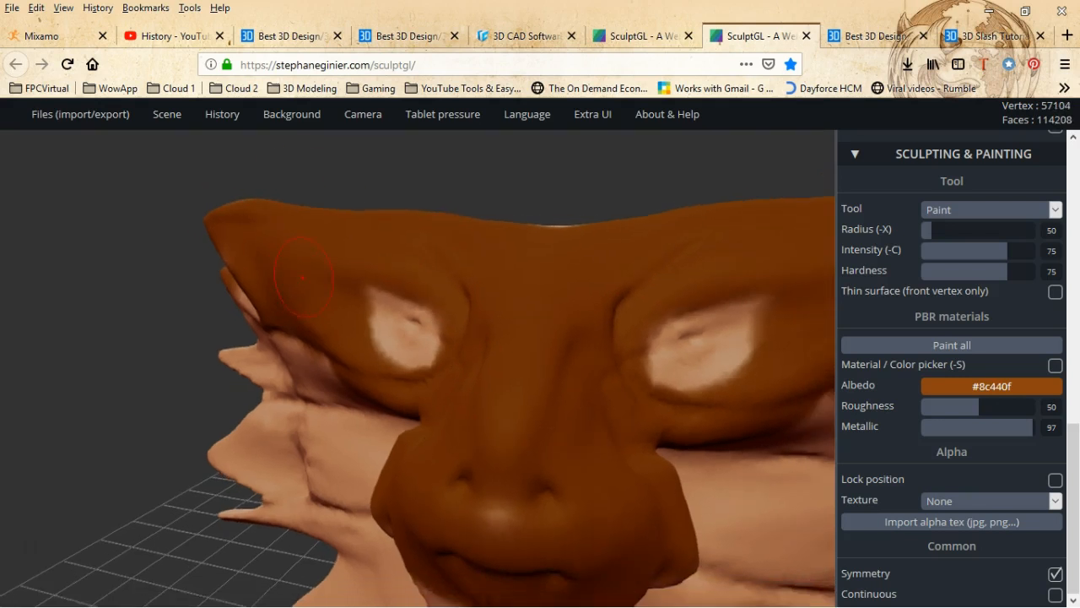
{"action": "mouse_move", "coordinate": [341, 358]}
{"action": "right_mouse_down"}
{"action": "mouse_move", "coordinate": [348, 342]}
{"action": "mouse_move", "coordinate": [367, 339]}
{"action": "mouse_move", "coordinate": [355, 320]}
{"action": "right_mouse_up"}
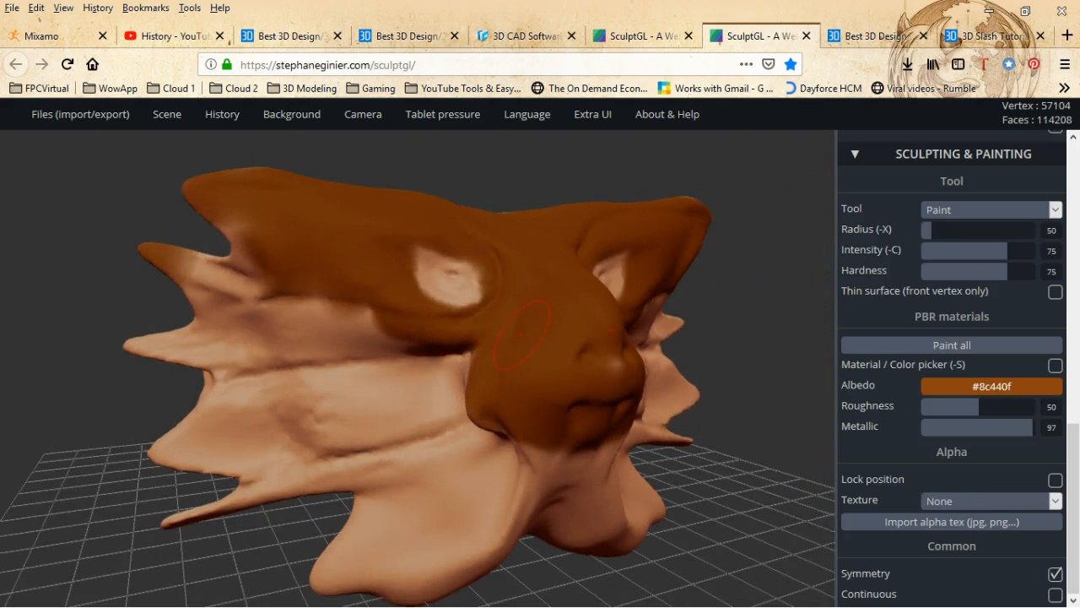
{"action": "mouse_move", "coordinate": [355, 320]}
{"action": "left_mouse_down"}
{"action": "mouse_move", "coordinate": [244, 296]}
{"action": "mouse_move", "coordinate": [198, 270]}
{"action": "mouse_move", "coordinate": [232, 232]}
{"action": "left_mouse_up"}
{"action": "right_click_drag", "start_coordinate": [341, 346], "coordinate": [350, 372]}
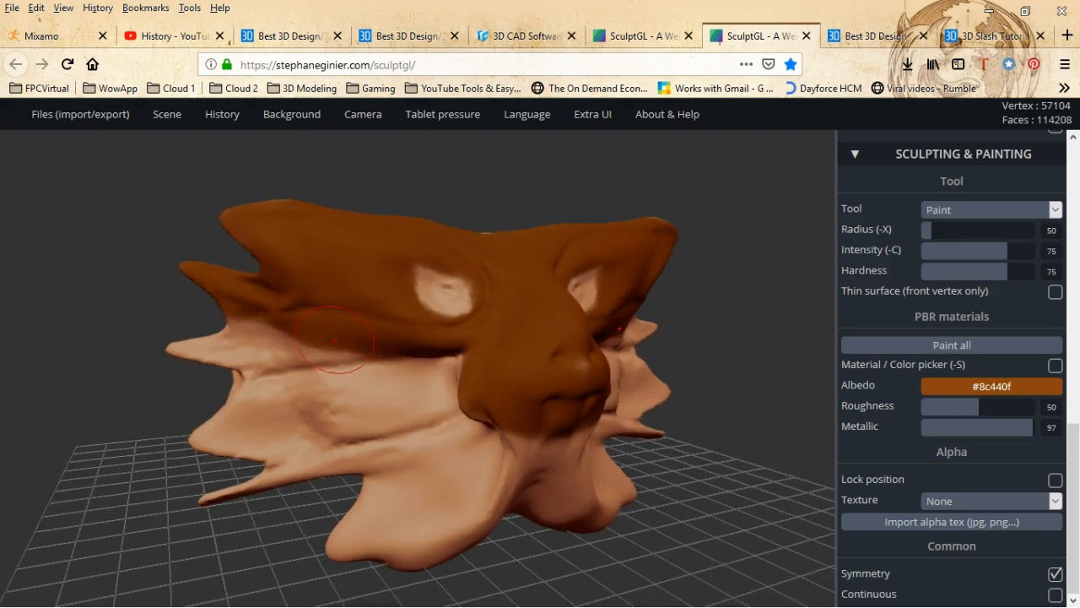
- Set the paint albedo to orange #cc6b24 and paint the side frills, chin and neck
{"action": "left_click", "coordinate": [992, 386]}
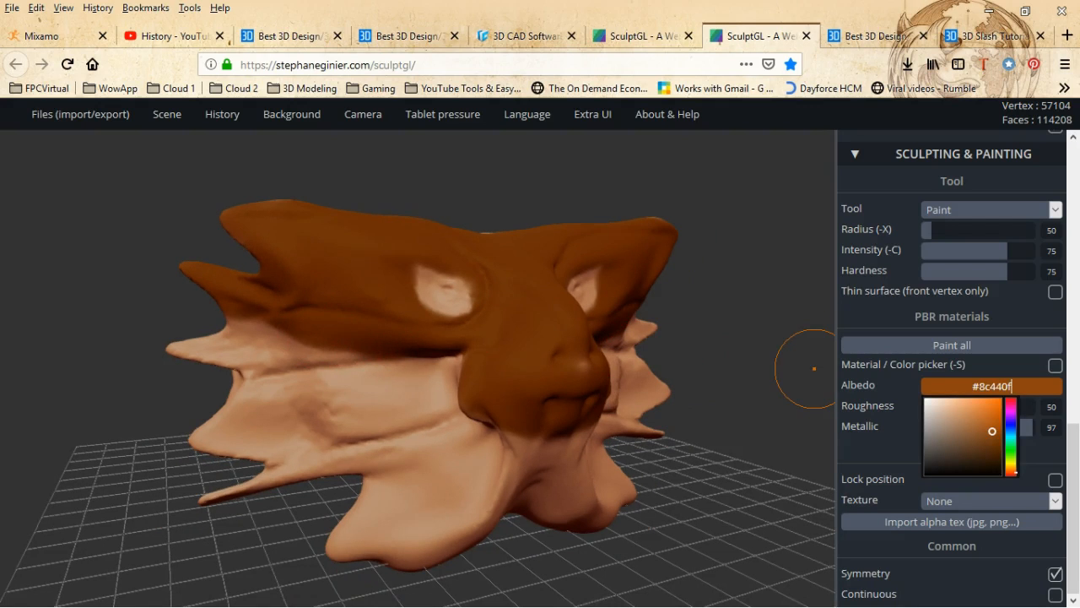
{"action": "left_click", "coordinate": [989, 412]}
{"action": "mouse_move", "coordinate": [439, 362]}
{"action": "left_mouse_down"}
{"action": "mouse_move", "coordinate": [232, 342]}
{"action": "mouse_move", "coordinate": [173, 350]}
{"action": "mouse_move", "coordinate": [375, 384]}
{"action": "mouse_move", "coordinate": [447, 435]}
{"action": "mouse_move", "coordinate": [219, 422]}
{"action": "mouse_move", "coordinate": [380, 481]}
{"action": "mouse_move", "coordinate": [251, 512]}
{"action": "mouse_move", "coordinate": [203, 506]}
{"action": "left_mouse_up"}
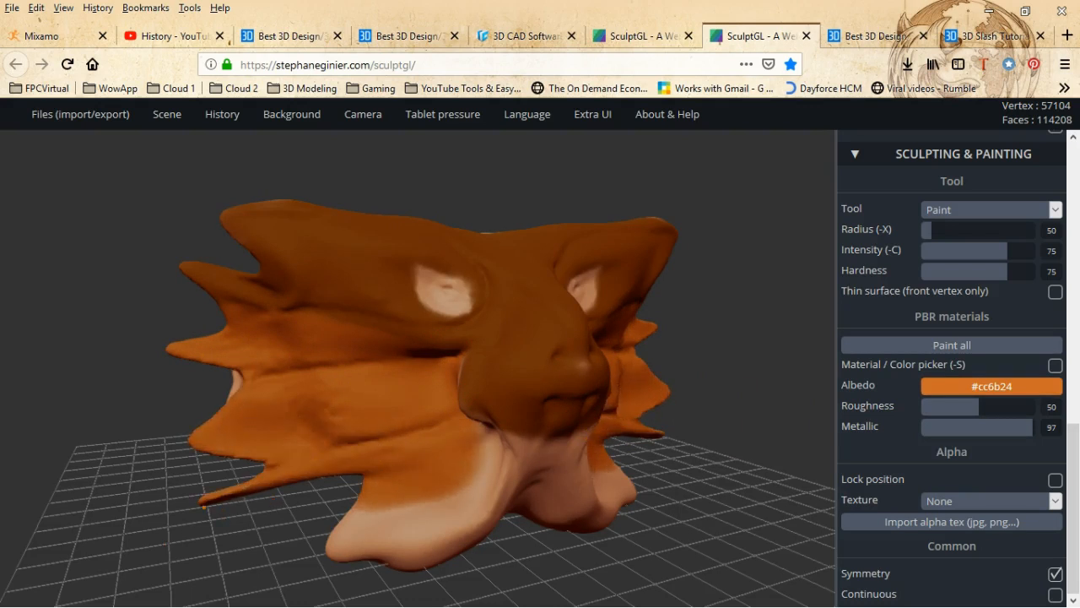
{"action": "mouse_move", "coordinate": [417, 459]}
{"action": "left_mouse_down"}
{"action": "mouse_move", "coordinate": [419, 529]}
{"action": "mouse_move", "coordinate": [479, 459]}
{"action": "mouse_move", "coordinate": [477, 507]}
{"action": "mouse_move", "coordinate": [526, 463]}
{"action": "mouse_move", "coordinate": [558, 524]}
{"action": "left_mouse_up"}
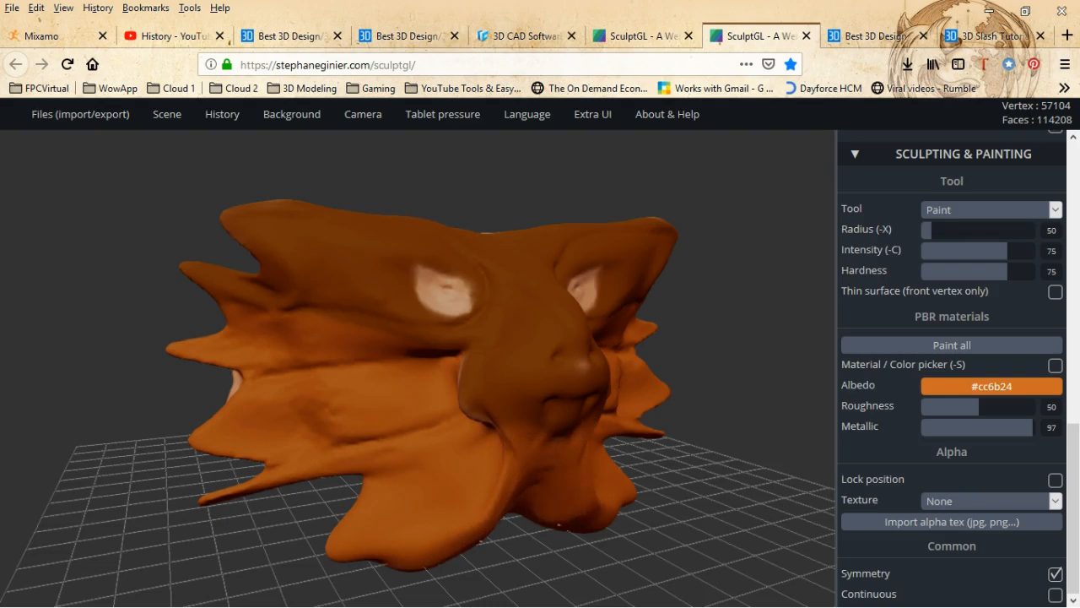
- Touch up the unpainted rear edges of the muzzle and jaw with orange #cc6b24
{"action": "scroll", "coordinate": [494, 423], "scroll_direction": "up", "scroll_amount": 3}
{"action": "right_click_drag", "start_coordinate": [354, 386], "coordinate": [474, 368]}
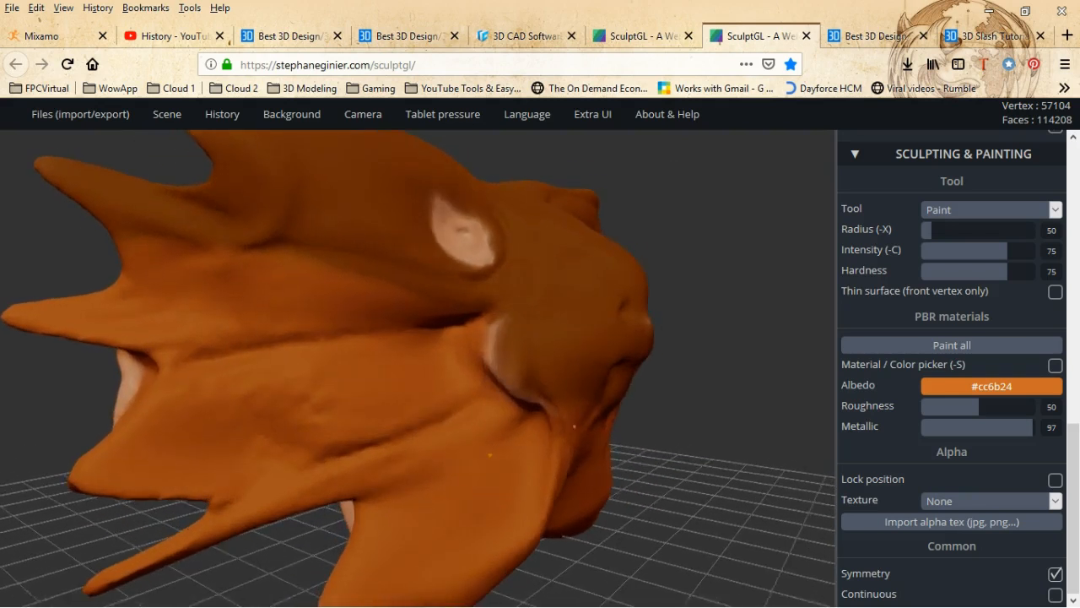
{"action": "left_click_drag", "start_coordinate": [483, 371], "coordinate": [485, 342]}
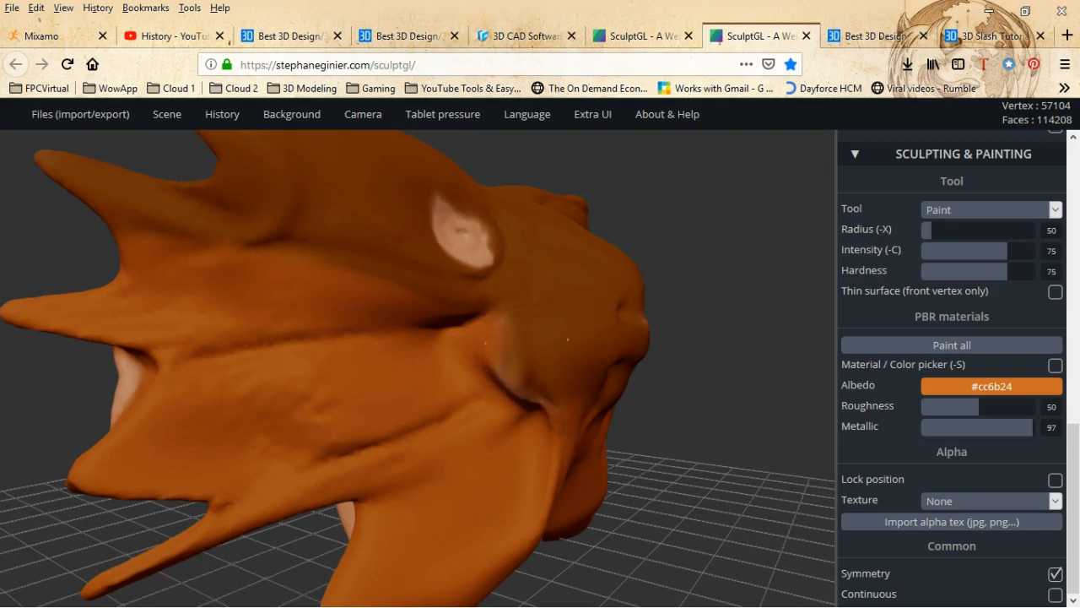
{"action": "left_click_drag", "start_coordinate": [524, 429], "coordinate": [541, 440]}
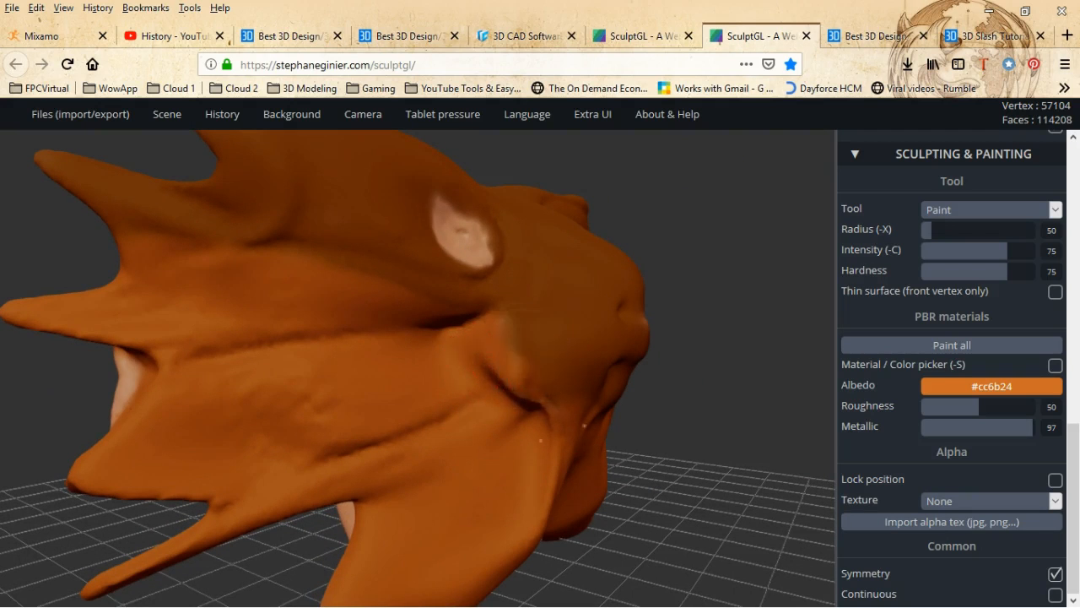
{"action": "left_click_drag", "start_coordinate": [491, 343], "coordinate": [502, 355]}
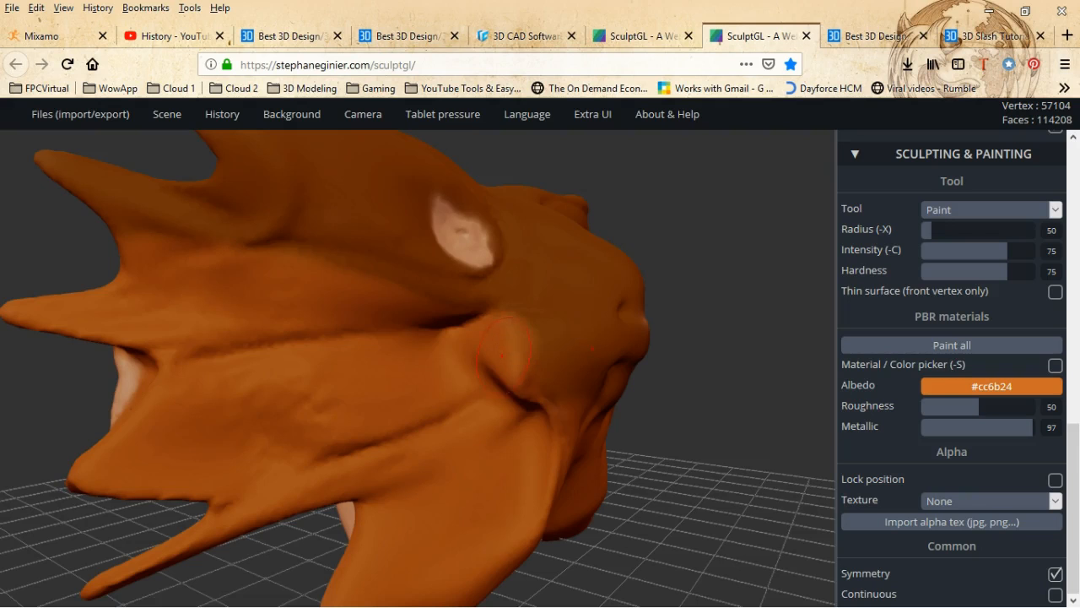
{"action": "right_click_drag", "start_coordinate": [536, 418], "coordinate": [438, 432]}
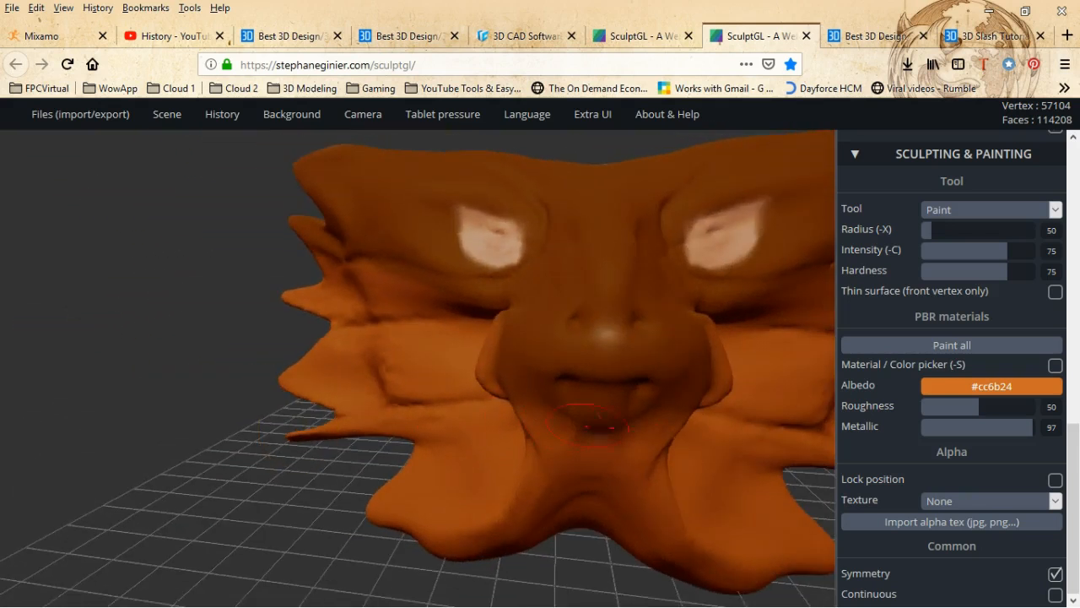
{"action": "scroll", "coordinate": [582, 442], "scroll_direction": "down", "scroll_amount": 2}
{"action": "scroll", "coordinate": [604, 409], "scroll_direction": "up", "scroll_amount": 3}
{"action": "scroll", "coordinate": [540, 373], "scroll_direction": "down", "scroll_amount": 4}
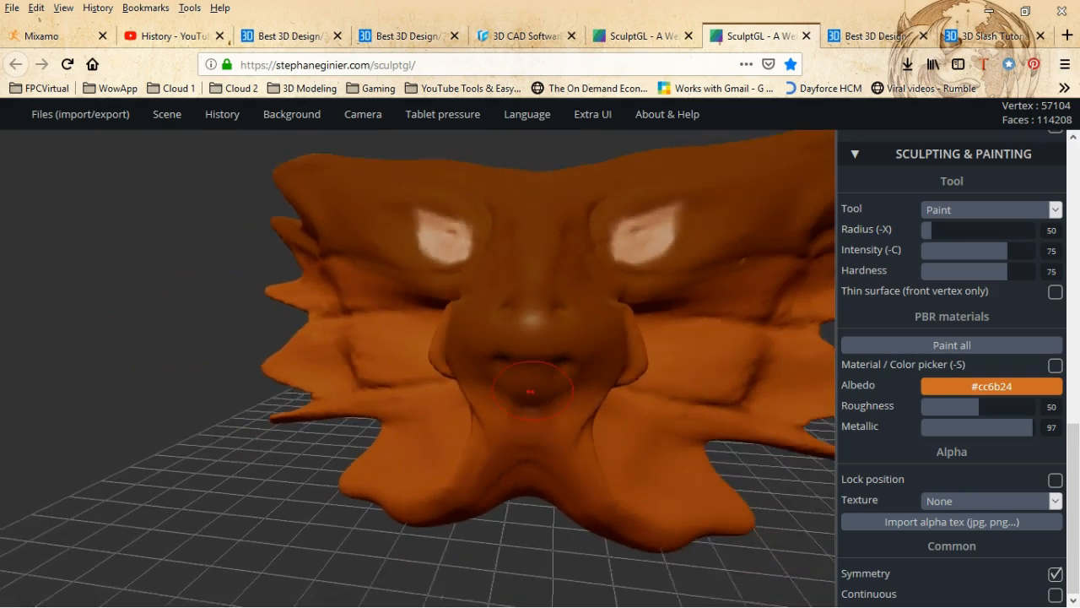
{"action": "scroll", "coordinate": [626, 395], "scroll_direction": "up", "scroll_amount": 3}
{"action": "scroll", "coordinate": [633, 345], "scroll_direction": "down", "scroll_amount": 3}
{"action": "scroll", "coordinate": [642, 247], "scroll_direction": "up", "scroll_amount": 3}
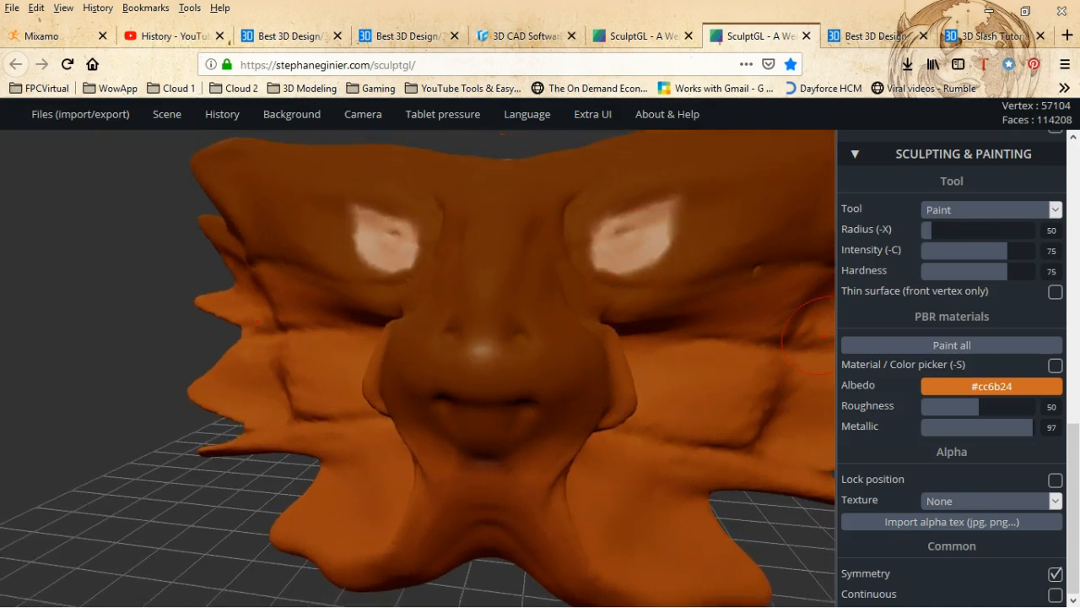
- Set the paint albedo to light blue #4fd3f0 and paint the centre of both eyes
{"action": "left_click", "coordinate": [1021, 387]}
{"action": "key", "text": "ctrl+a"}
{"action": "type", "text": "#24aecc"}
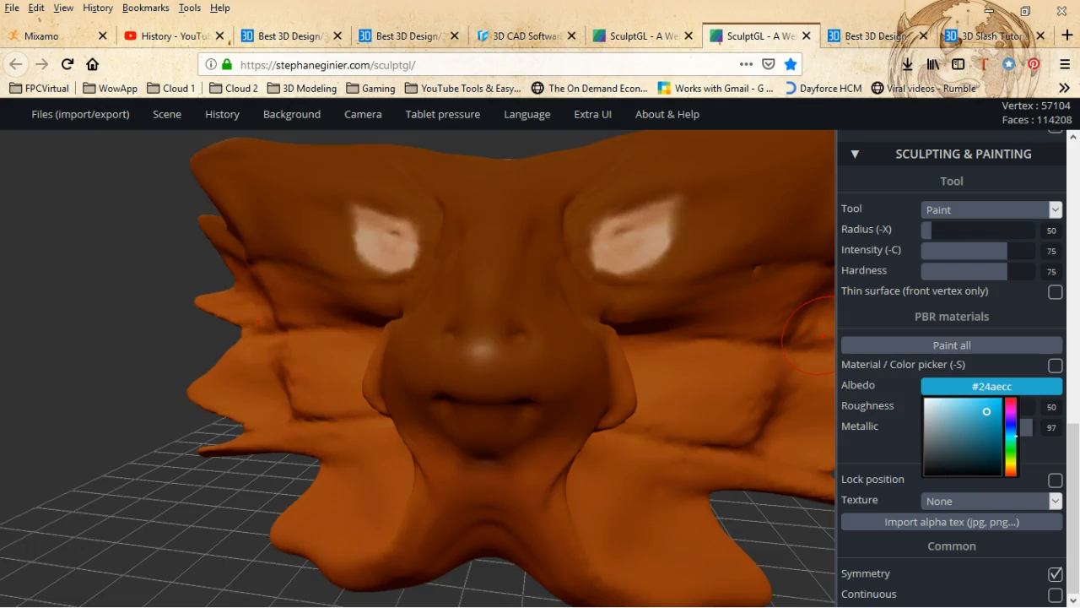
{"action": "left_click", "coordinate": [975, 401]}
{"action": "left_click", "coordinate": [625, 241]}
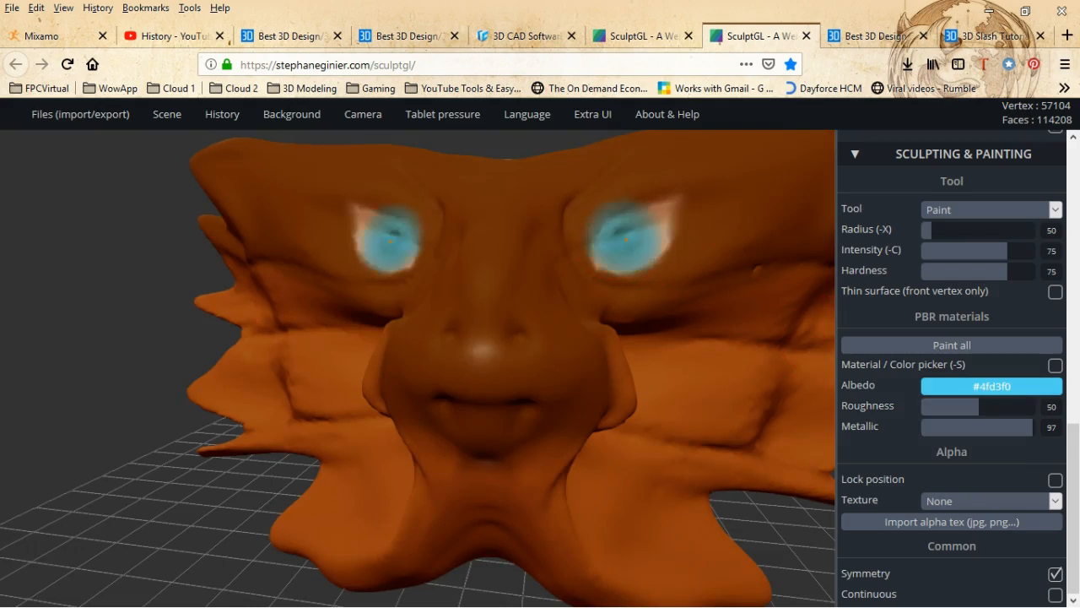
{"action": "left_click_drag", "start_coordinate": [626, 240], "coordinate": [653, 233]}
- Extend the light blue #4fd3f0 paint to the inner and outer corners of the eyes
{"action": "scroll", "coordinate": [603, 259], "scroll_direction": "up", "scroll_amount": 1}
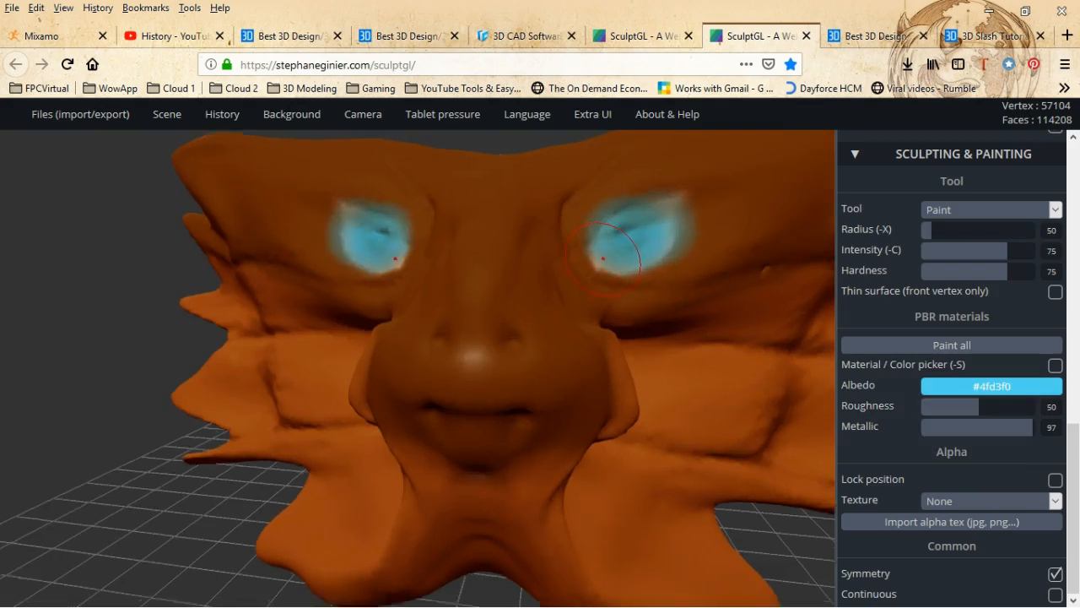
{"action": "scroll", "coordinate": [602, 259], "scroll_direction": "up", "scroll_amount": 4}
{"action": "mouse_move", "coordinate": [604, 259]}
{"action": "left_mouse_down"}
{"action": "mouse_move", "coordinate": [674, 258]}
{"action": "mouse_move", "coordinate": [580, 243]}
{"action": "mouse_move", "coordinate": [728, 191]}
{"action": "left_mouse_up"}
{"action": "scroll", "coordinate": [625, 249], "scroll_direction": "down", "scroll_amount": 4}
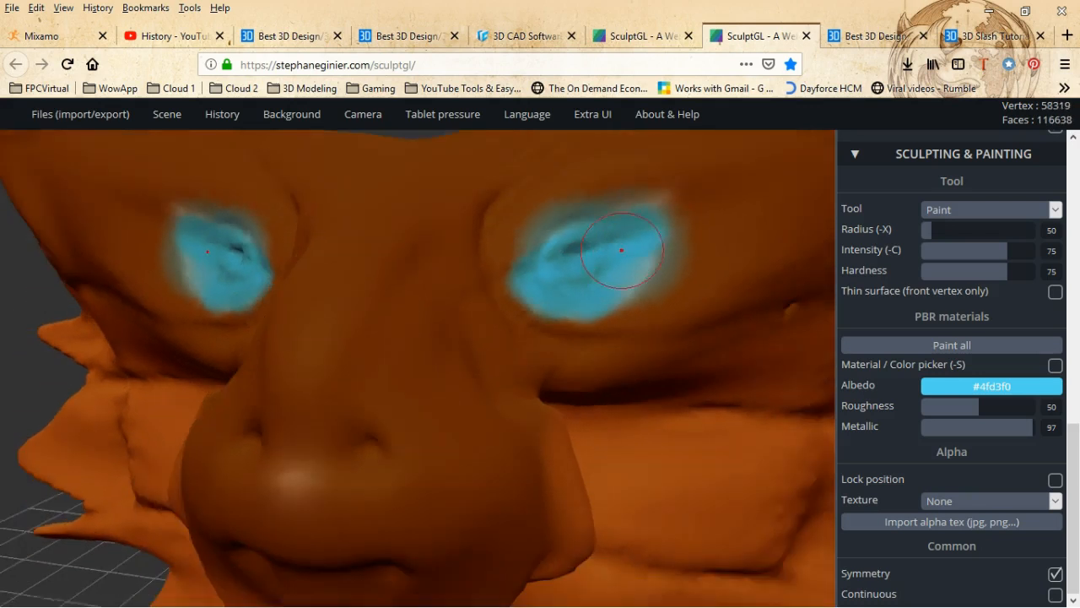
{"action": "scroll", "coordinate": [622, 250], "scroll_direction": "down", "scroll_amount": 1}
{"action": "left_click_drag", "start_coordinate": [648, 209], "coordinate": [639, 235]}
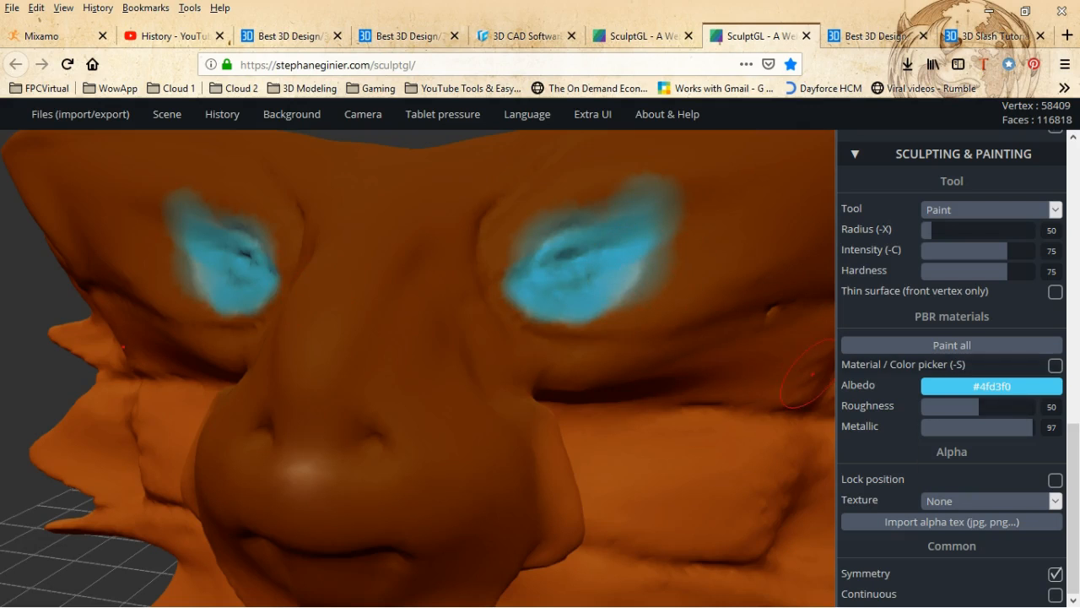
- Set the paint albedo to light orange #f0924f and paint the eyelids, leaving only a small blue centre in each eye
{"action": "mouse_move", "coordinate": [991, 387]}
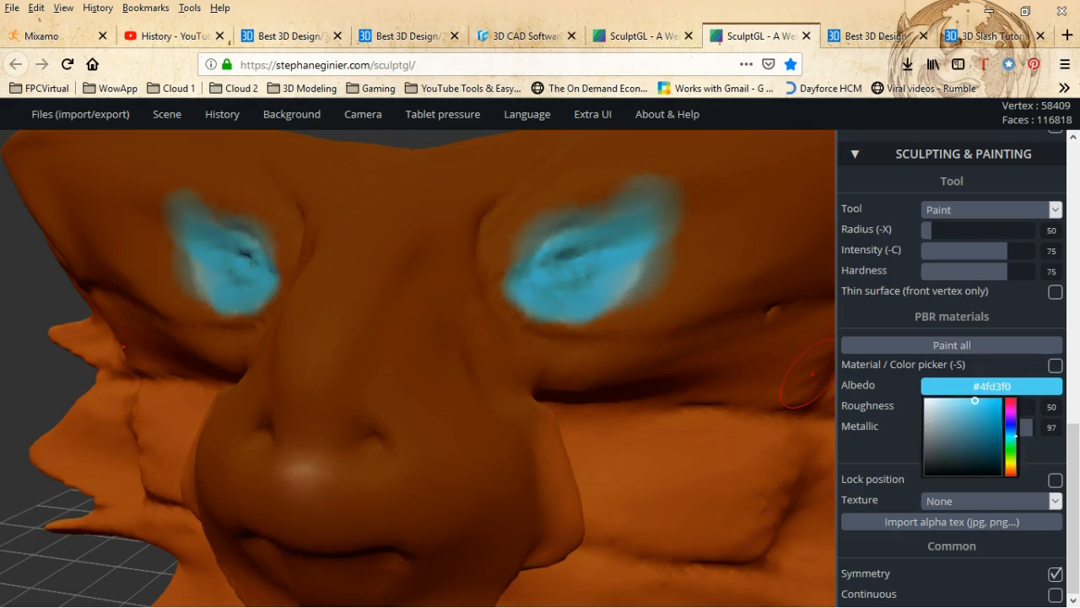
{"action": "left_click", "coordinate": [1011, 472]}
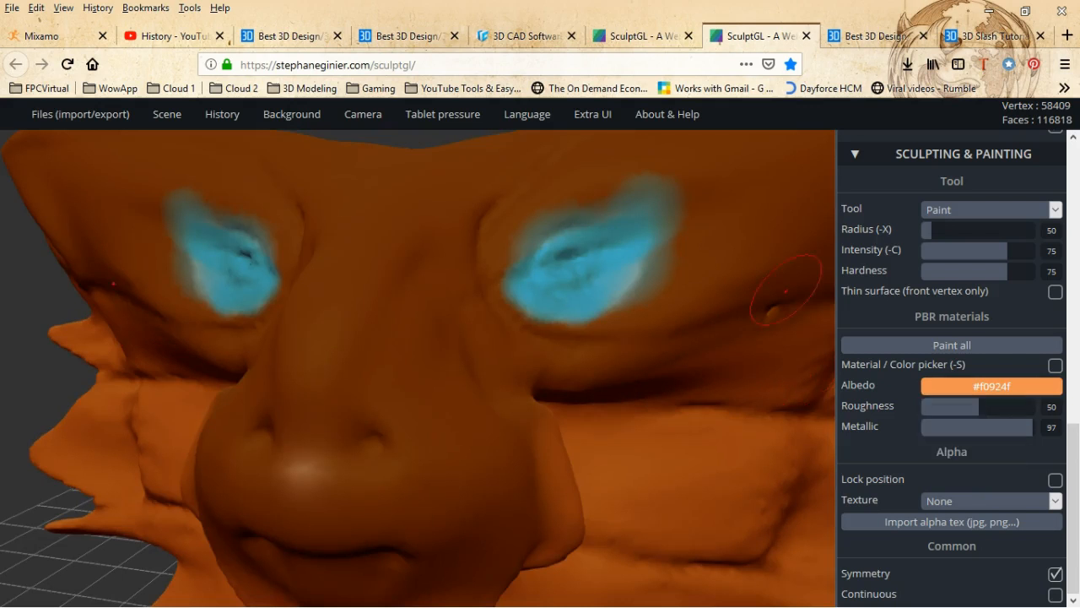
{"action": "scroll", "coordinate": [589, 211], "scroll_direction": "up", "scroll_amount": 2}
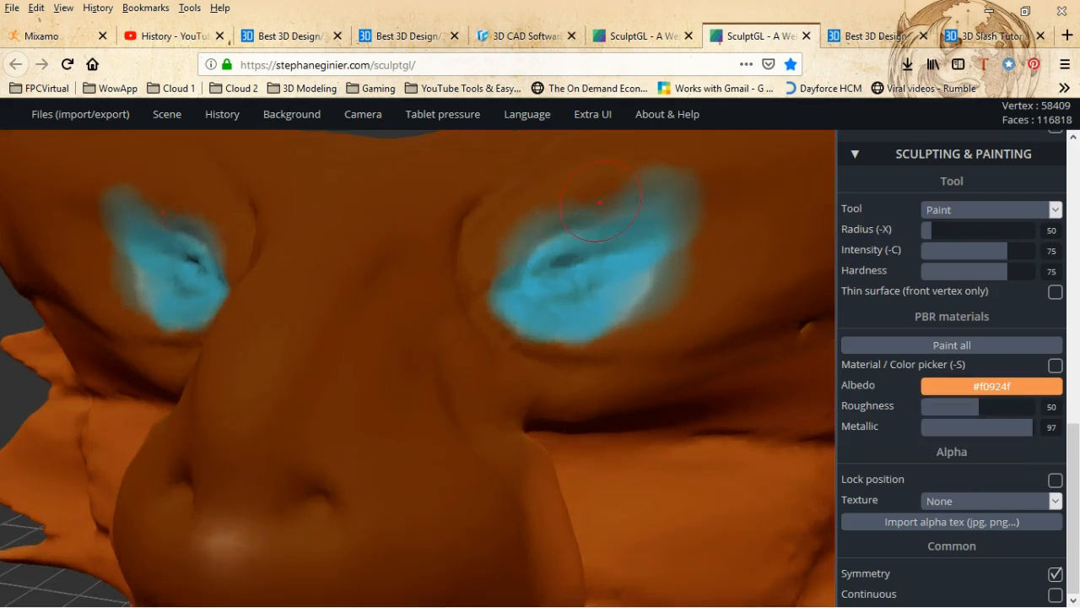
{"action": "mouse_move", "coordinate": [579, 214]}
{"action": "left_mouse_down"}
{"action": "mouse_move", "coordinate": [675, 214]}
{"action": "mouse_move", "coordinate": [671, 265]}
{"action": "mouse_move", "coordinate": [621, 329]}
{"action": "mouse_move", "coordinate": [641, 316]}
{"action": "mouse_move", "coordinate": [555, 336]}
{"action": "mouse_move", "coordinate": [480, 295]}
{"action": "mouse_move", "coordinate": [557, 236]}
{"action": "left_mouse_up"}
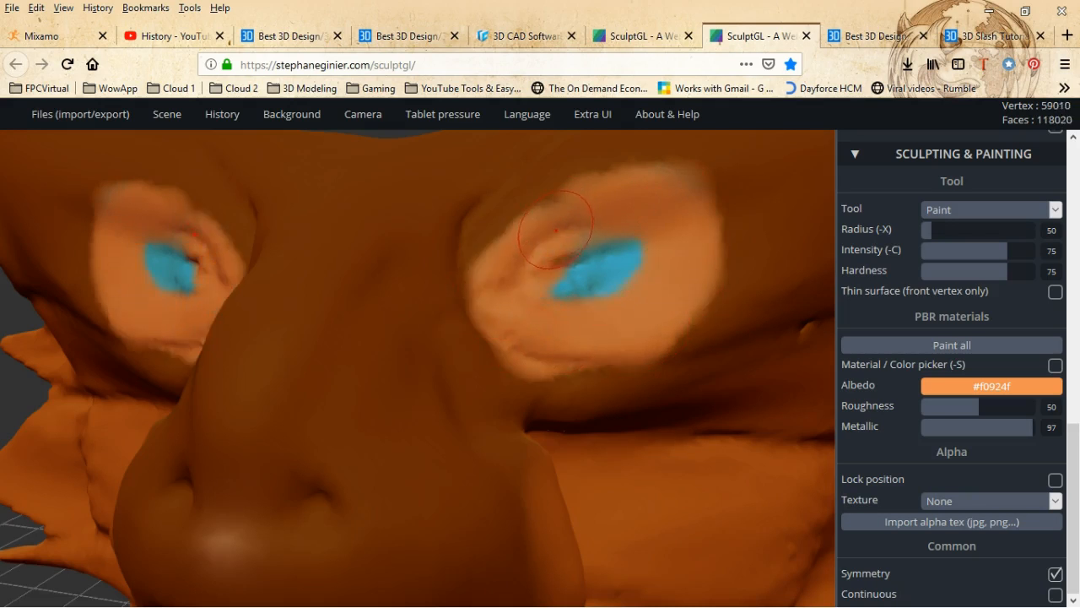
- Set the paint albedo to turquoise #4ff0bf and the brush radius to 9, and paint the upper part and corners of the blue eye centres
{"action": "left_click", "coordinate": [992, 386]}
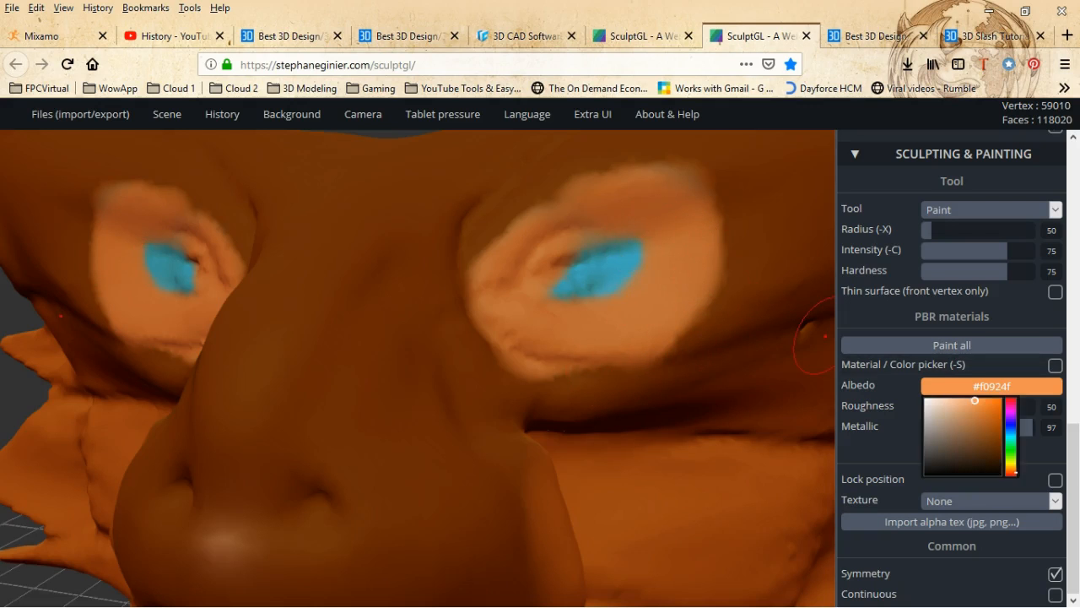
{"action": "left_click", "coordinate": [1011, 441]}
{"action": "scroll", "coordinate": [600, 285], "scroll_direction": "down", "scroll_amount": 1}
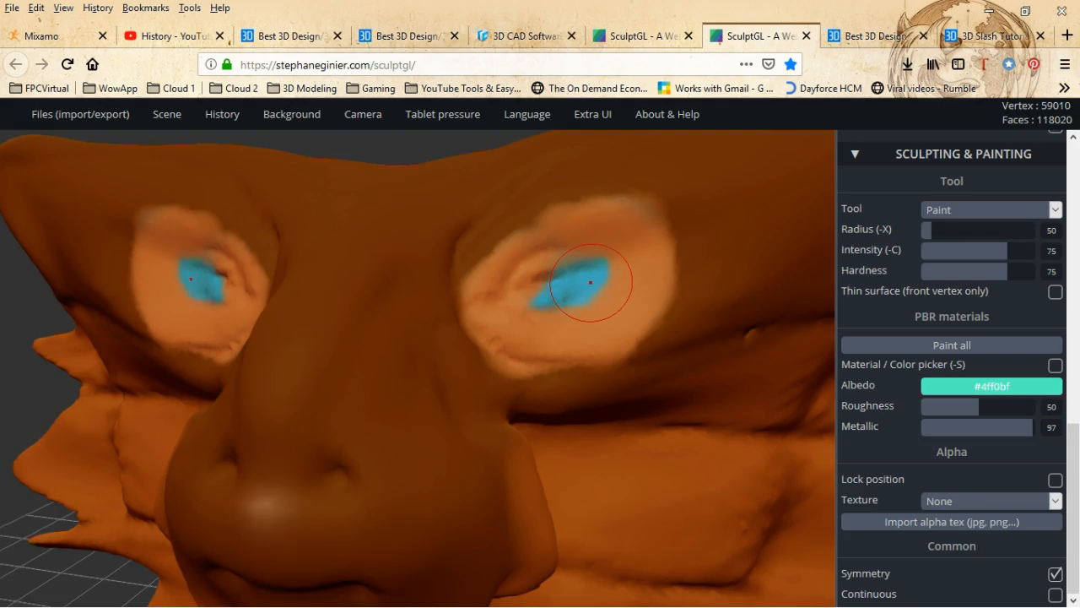
{"action": "key", "text": "x"}
{"action": "mouse_move", "coordinate": [580, 270]}
{"action": "left_mouse_down"}
{"action": "mouse_move", "coordinate": [551, 276]}
{"action": "mouse_move", "coordinate": [573, 284]}
{"action": "left_mouse_up"}
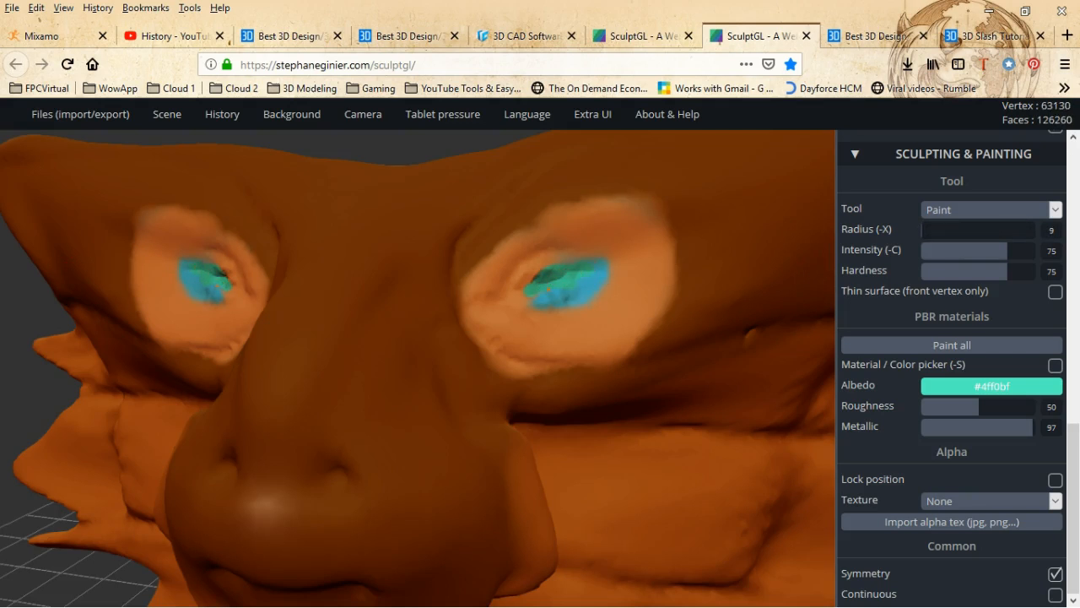
{"action": "left_click_drag", "start_coordinate": [512, 286], "coordinate": [516, 288]}
{"action": "left_click_drag", "start_coordinate": [594, 269], "coordinate": [607, 262]}
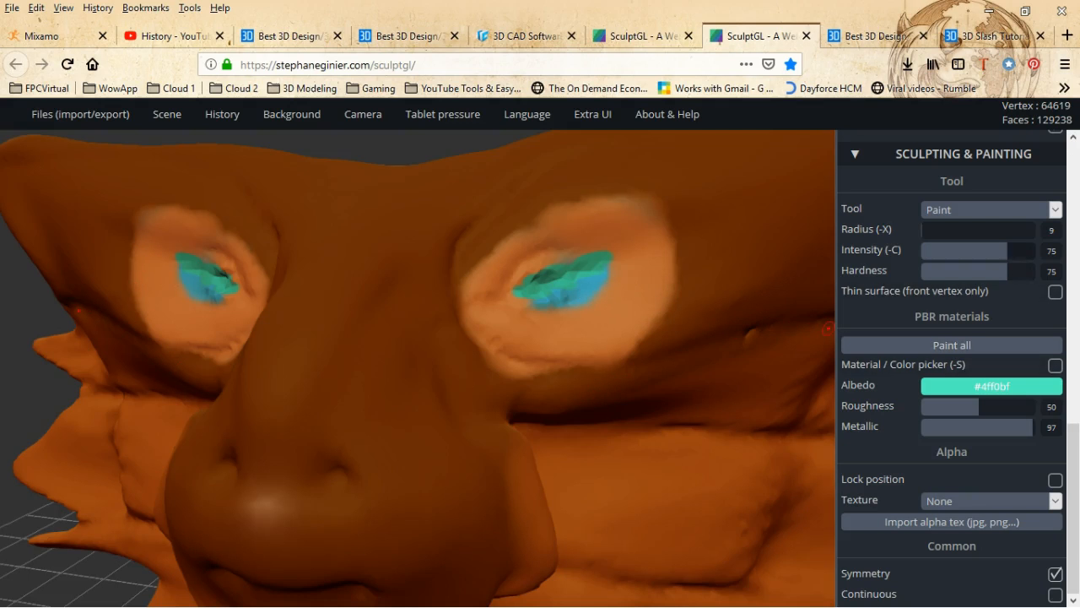
- Set the paint intensity to 26 and the albedo to light orange #f0924f, and brush over the upper edge of the eyelids
{"action": "left_click_drag", "start_coordinate": [1005, 250], "coordinate": [963, 250]}
{"action": "left_click", "coordinate": [992, 386]}
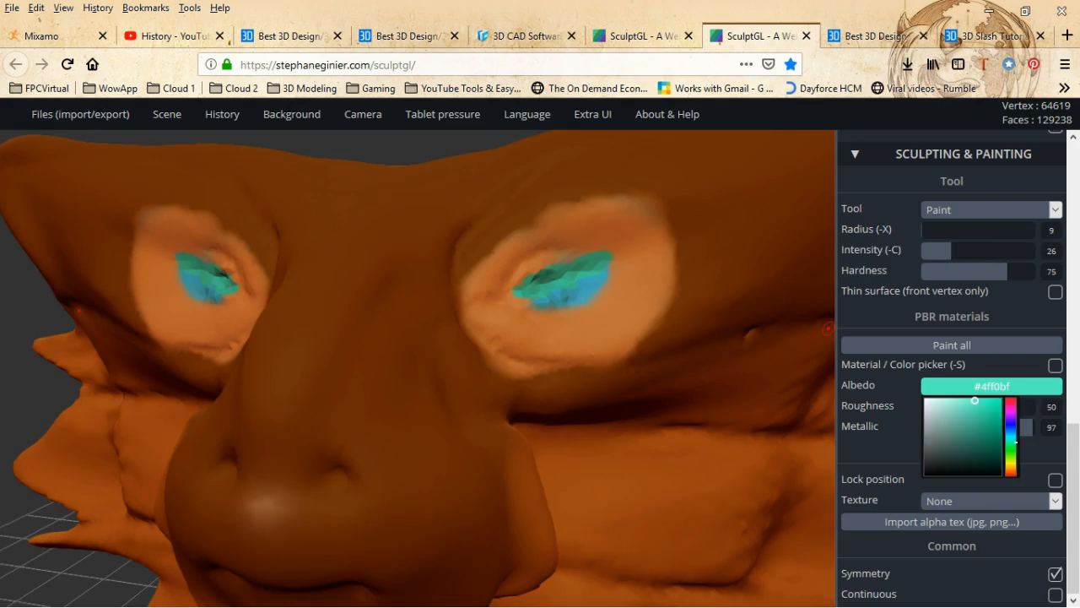
{"action": "left_click", "coordinate": [1011, 470]}
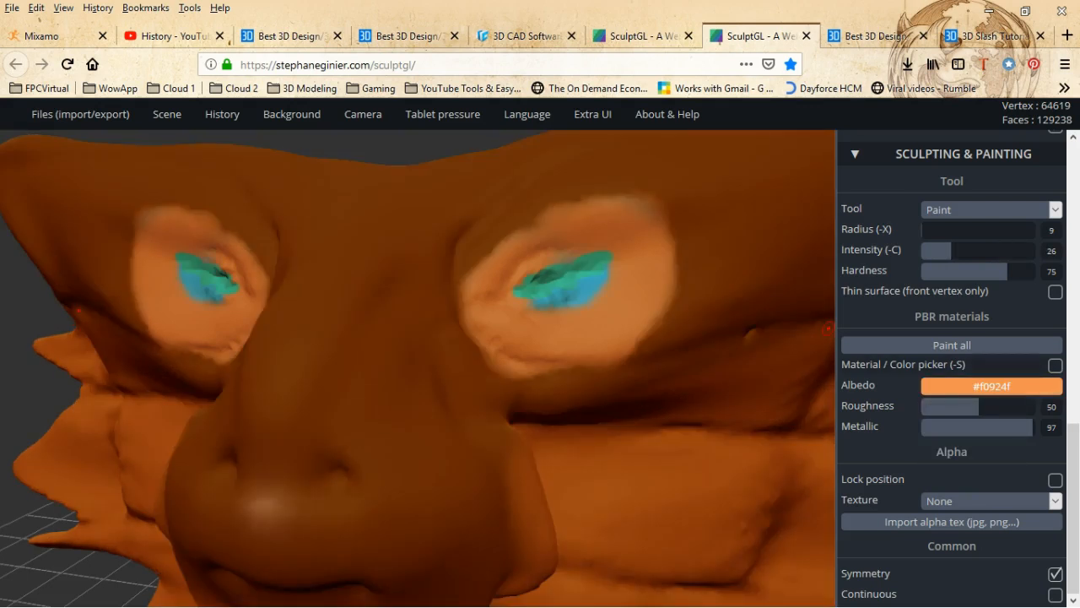
{"action": "left_click_drag", "start_coordinate": [591, 206], "coordinate": [566, 214]}
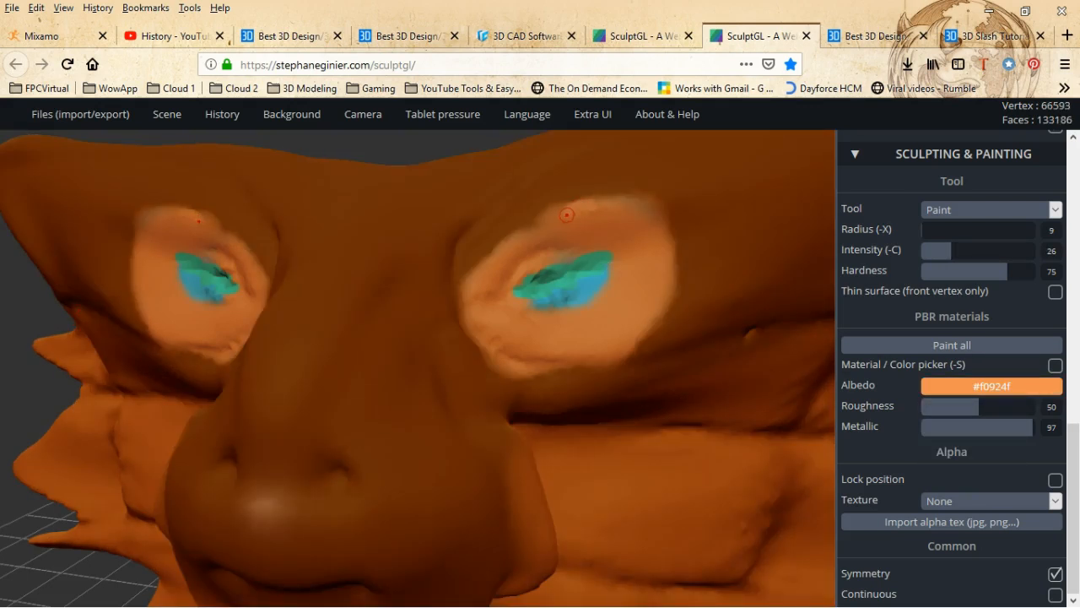
- Set the albedo to darker orange #cc6418 and the brush radius to 77, and blend the paint around both eyes
{"action": "left_click", "coordinate": [991, 386]}
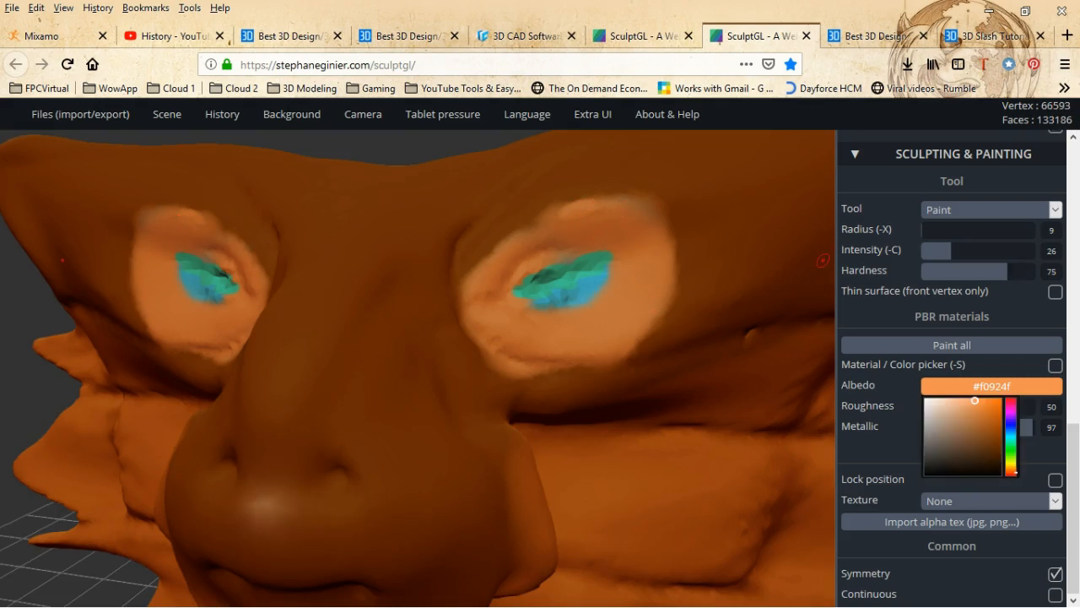
{"action": "left_click", "coordinate": [992, 413]}
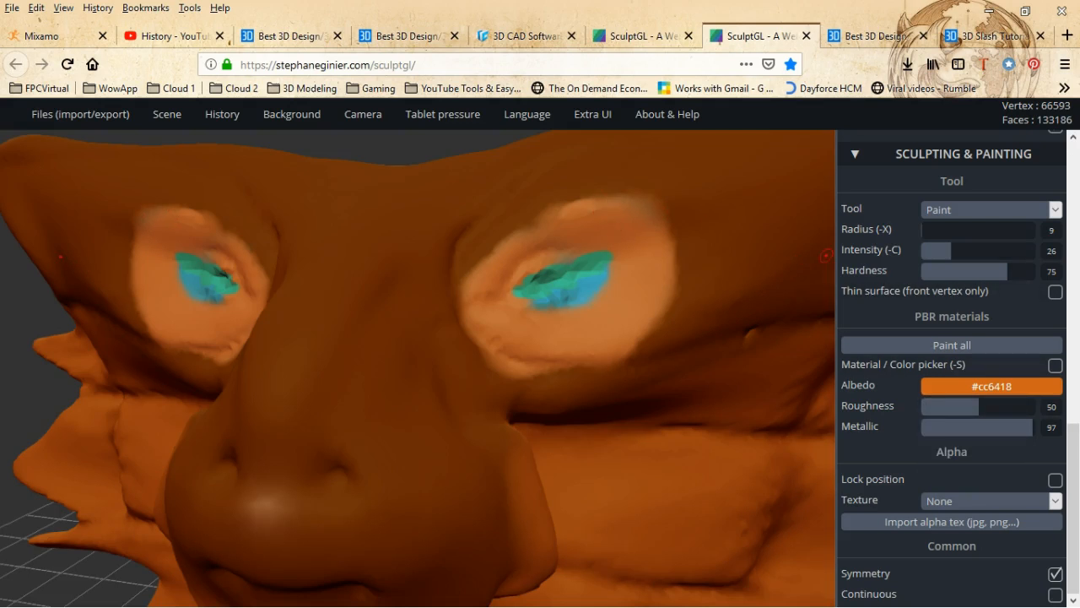
{"action": "left_click_drag", "start_coordinate": [926, 230], "coordinate": [938, 230]}
{"action": "mouse_move", "coordinate": [609, 214]}
{"action": "left_mouse_down"}
{"action": "mouse_move", "coordinate": [483, 253]}
{"action": "mouse_move", "coordinate": [629, 210]}
{"action": "mouse_move", "coordinate": [692, 218]}
{"action": "mouse_move", "coordinate": [625, 312]}
{"action": "mouse_move", "coordinate": [531, 346]}
{"action": "mouse_move", "coordinate": [442, 340]}
{"action": "left_mouse_up"}
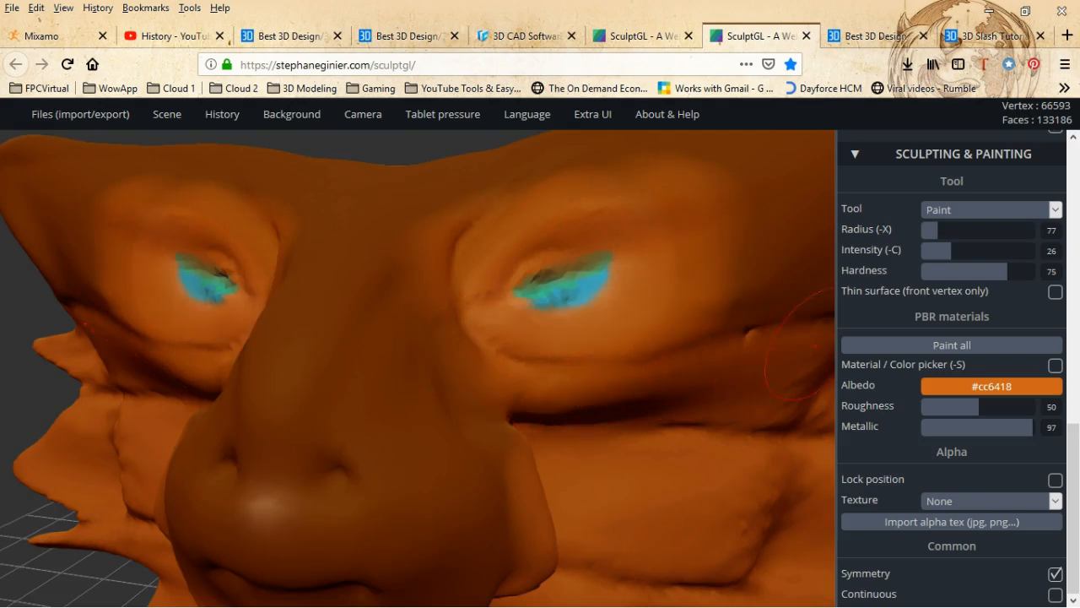
- Paint the side spikes and the back of the head with the orange #cc6418
{"action": "scroll", "coordinate": [638, 353], "scroll_direction": "up", "scroll_amount": 2}
{"action": "scroll", "coordinate": [637, 353], "scroll_direction": "down", "scroll_amount": 5}
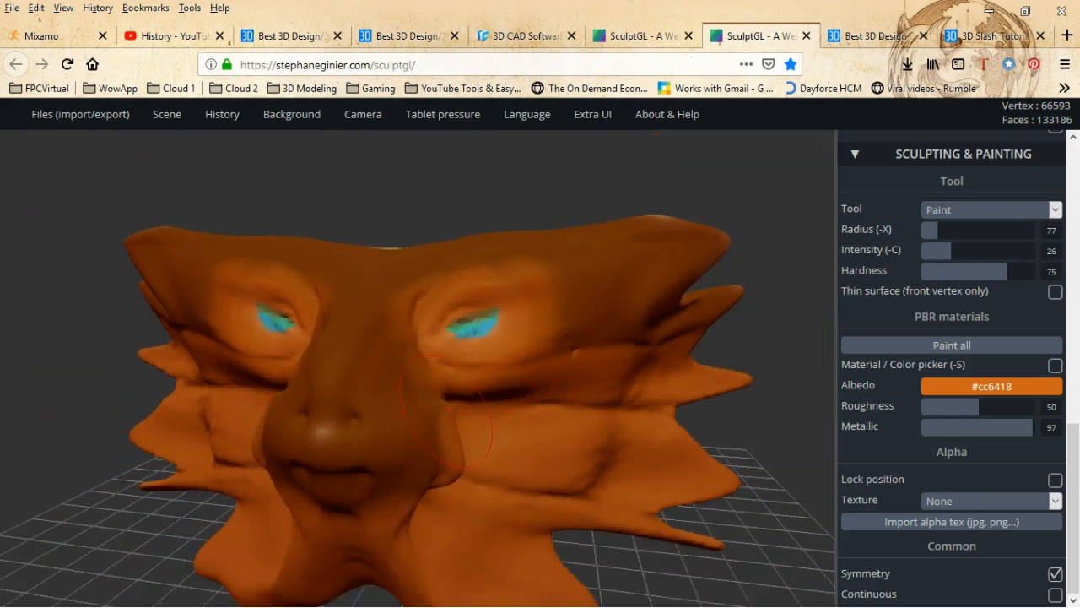
{"action": "right_click_drag", "start_coordinate": [432, 439], "coordinate": [574, 430]}
{"action": "scroll", "coordinate": [247, 441], "scroll_direction": "down", "scroll_amount": 8}
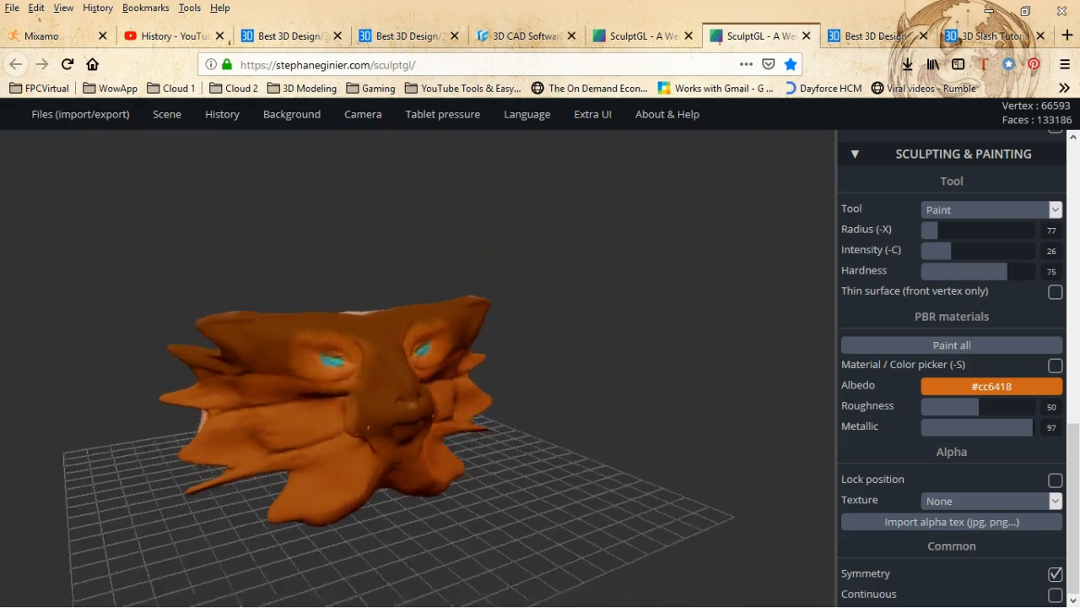
{"action": "right_click_drag", "start_coordinate": [247, 440], "coordinate": [392, 439]}
{"action": "left_click_drag", "start_coordinate": [590, 354], "coordinate": [447, 312]}
{"action": "scroll", "coordinate": [514, 351], "scroll_direction": "up", "scroll_amount": 5}
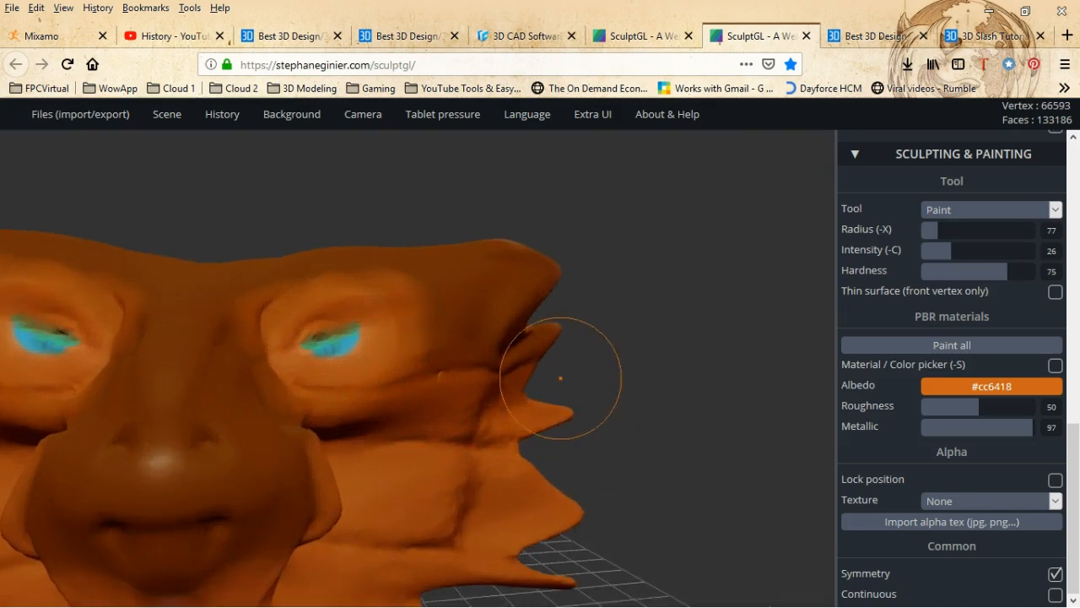
{"action": "left_click_drag", "start_coordinate": [560, 374], "coordinate": [425, 339]}
{"action": "mouse_move", "coordinate": [540, 318]}
{"action": "left_mouse_down"}
{"action": "mouse_move", "coordinate": [343, 449]}
{"action": "mouse_move", "coordinate": [224, 412]}
{"action": "mouse_move", "coordinate": [258, 434]}
{"action": "mouse_move", "coordinate": [242, 439]}
{"action": "mouse_move", "coordinate": [253, 333]}
{"action": "mouse_move", "coordinate": [286, 306]}
{"action": "mouse_move", "coordinate": [331, 306]}
{"action": "mouse_move", "coordinate": [361, 366]}
{"action": "mouse_move", "coordinate": [370, 448]}
{"action": "left_mouse_up"}
- Set the albedo to dark brown #632f09 and shade the back of the head and the outer side spikes
{"action": "mouse_move", "coordinate": [979, 387]}
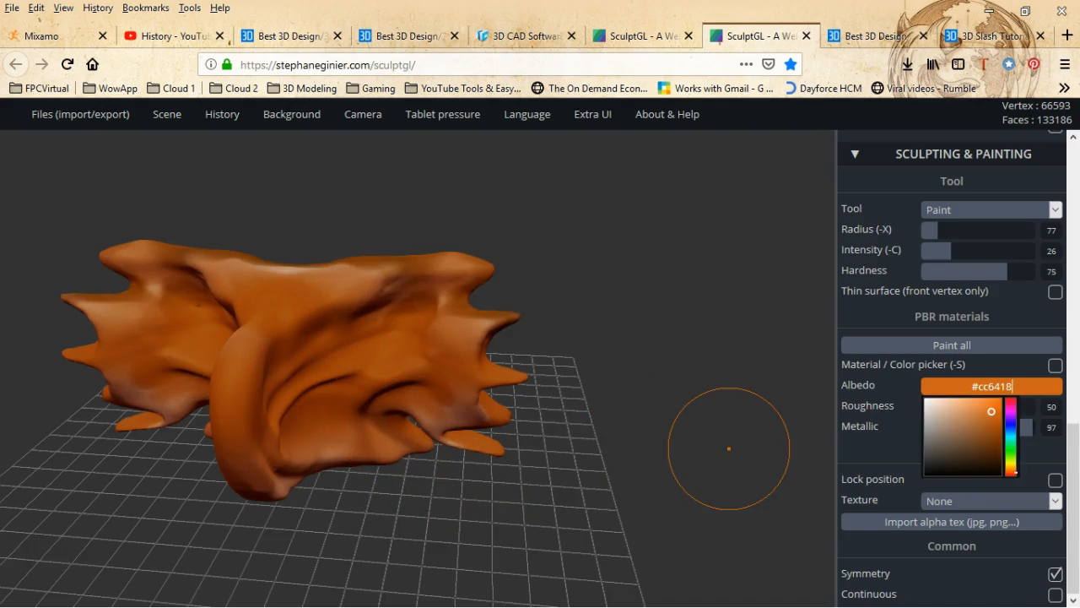
{"action": "left_click", "coordinate": [991, 444]}
{"action": "mouse_move", "coordinate": [283, 287]}
{"action": "left_mouse_down"}
{"action": "mouse_move", "coordinate": [194, 270]}
{"action": "mouse_move", "coordinate": [152, 303]}
{"action": "mouse_move", "coordinate": [112, 361]}
{"action": "mouse_move", "coordinate": [173, 409]}
{"action": "left_mouse_up"}
{"action": "mouse_move", "coordinate": [464, 443]}
{"action": "left_mouse_down"}
{"action": "mouse_move", "coordinate": [283, 454]}
{"action": "mouse_move", "coordinate": [410, 428]}
{"action": "mouse_move", "coordinate": [443, 310]}
{"action": "left_mouse_up"}
{"action": "left_click_drag", "start_coordinate": [260, 308], "coordinate": [126, 322]}
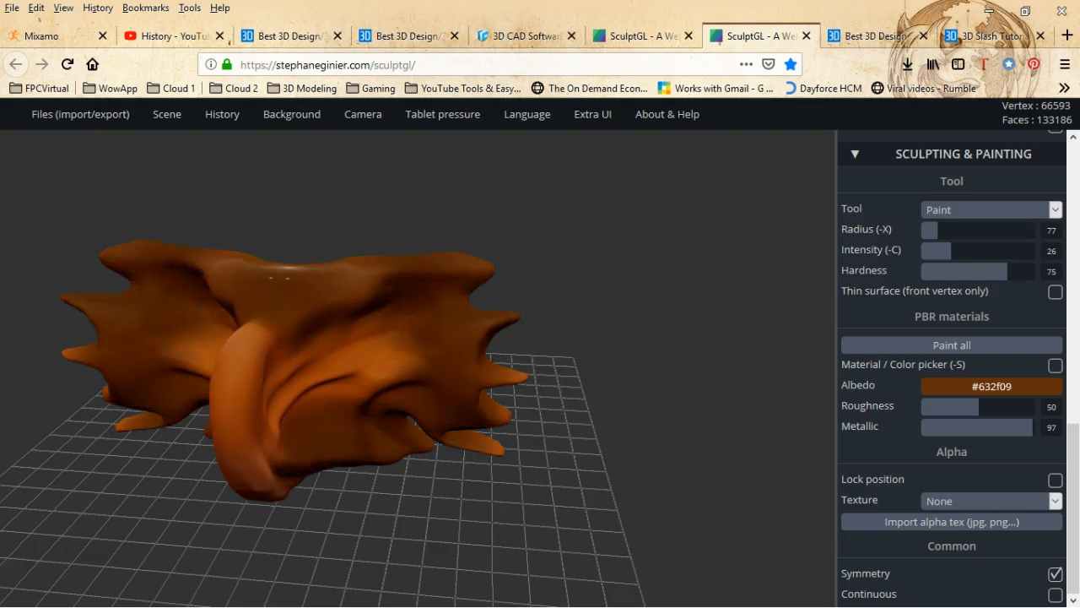
{"action": "mouse_move", "coordinate": [567, 397]}
{"action": "left_mouse_down"}
{"action": "mouse_move", "coordinate": [579, 386]}
{"action": "mouse_move", "coordinate": [329, 346]}
{"action": "mouse_move", "coordinate": [223, 482]}
{"action": "left_mouse_up"}
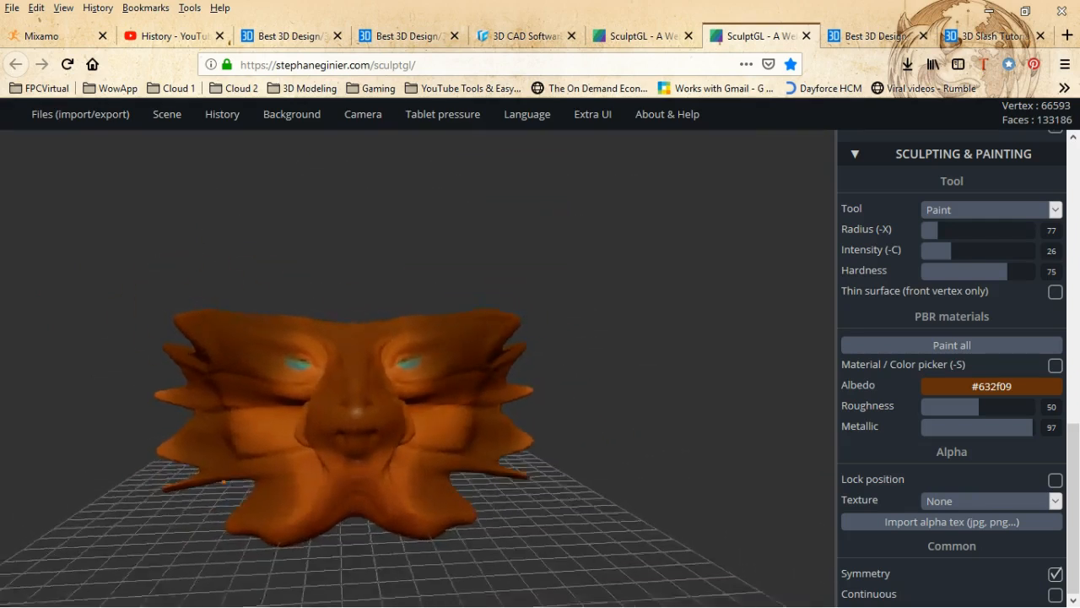
- Start shading the underside of the head with dark brown #632f09 along its rear centre
{"action": "scroll", "coordinate": [278, 460], "scroll_direction": "up", "scroll_amount": 5}
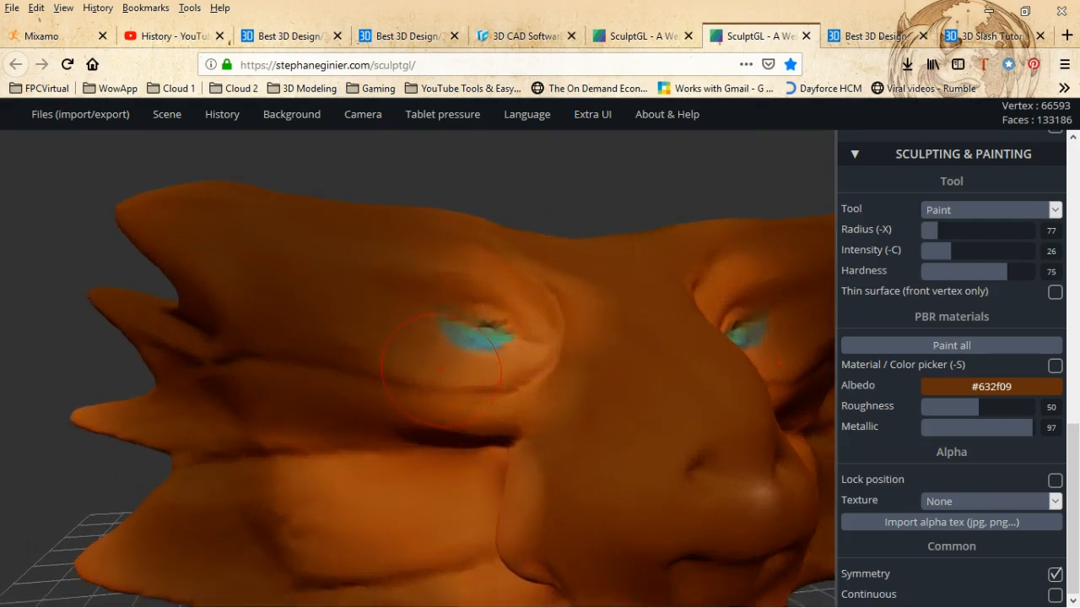
{"action": "middle_click_drag", "start_coordinate": [442, 368], "coordinate": [350, 283]}
{"action": "scroll", "coordinate": [434, 358], "scroll_direction": "down", "scroll_amount": 3}
{"action": "mouse_move", "coordinate": [438, 361]}
{"action": "right_mouse_down"}
{"action": "mouse_move", "coordinate": [448, 405]}
{"action": "mouse_move", "coordinate": [464, 355]}
{"action": "mouse_move", "coordinate": [447, 344]}
{"action": "right_mouse_up"}
{"action": "scroll", "coordinate": [460, 389], "scroll_direction": "up", "scroll_amount": 3}
{"action": "right_click_drag", "start_coordinate": [456, 460], "coordinate": [449, 300]}
{"action": "left_click_drag", "start_coordinate": [458, 473], "coordinate": [448, 590]}
{"action": "left_click_drag", "start_coordinate": [600, 555], "coordinate": [578, 553]}
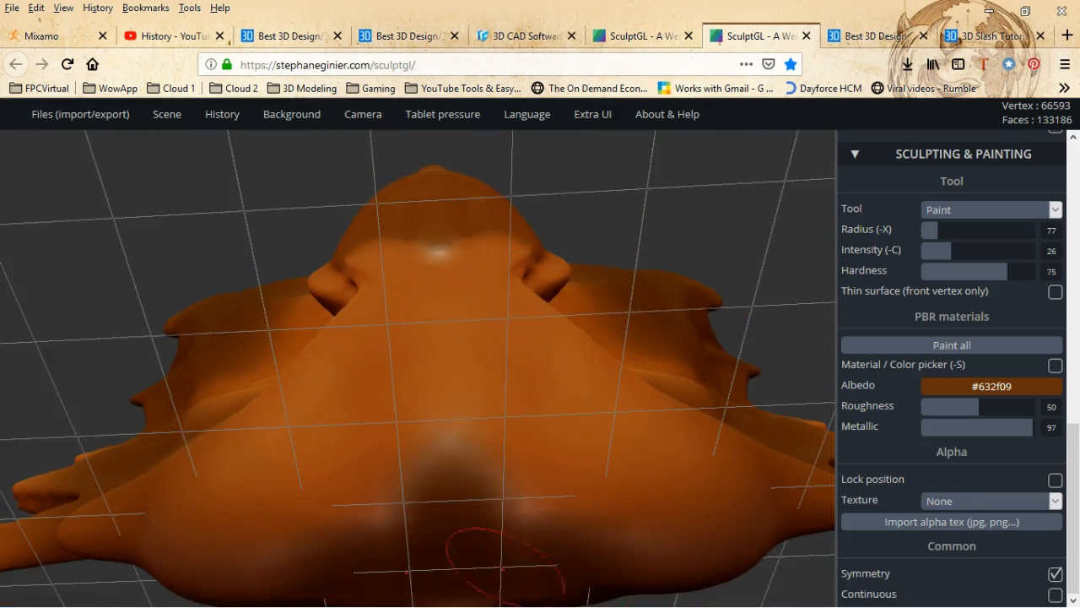
- Extend the dark brown shading across the underside, up towards the chin and out to both sides
{"action": "left_click_drag", "start_coordinate": [299, 574], "coordinate": [334, 557]}
{"action": "mouse_move", "coordinate": [447, 498]}
{"action": "left_mouse_down"}
{"action": "mouse_move", "coordinate": [439, 485]}
{"action": "mouse_move", "coordinate": [363, 505]}
{"action": "left_mouse_up"}
{"action": "left_click_drag", "start_coordinate": [439, 464], "coordinate": [429, 467]}
{"action": "mouse_move", "coordinate": [326, 516]}
{"action": "left_mouse_down"}
{"action": "mouse_move", "coordinate": [64, 525]}
{"action": "mouse_move", "coordinate": [227, 563]}
{"action": "mouse_move", "coordinate": [440, 456]}
{"action": "mouse_move", "coordinate": [182, 525]}
{"action": "left_mouse_up"}
{"action": "mouse_move", "coordinate": [334, 424]}
{"action": "left_mouse_down"}
{"action": "mouse_move", "coordinate": [258, 498]}
{"action": "mouse_move", "coordinate": [487, 456]}
{"action": "left_mouse_up"}
{"action": "mouse_move", "coordinate": [456, 405]}
{"action": "left_mouse_down"}
{"action": "mouse_move", "coordinate": [494, 463]}
{"action": "mouse_move", "coordinate": [335, 454]}
{"action": "left_mouse_up"}
{"action": "left_click_drag", "start_coordinate": [453, 329], "coordinate": [328, 525]}
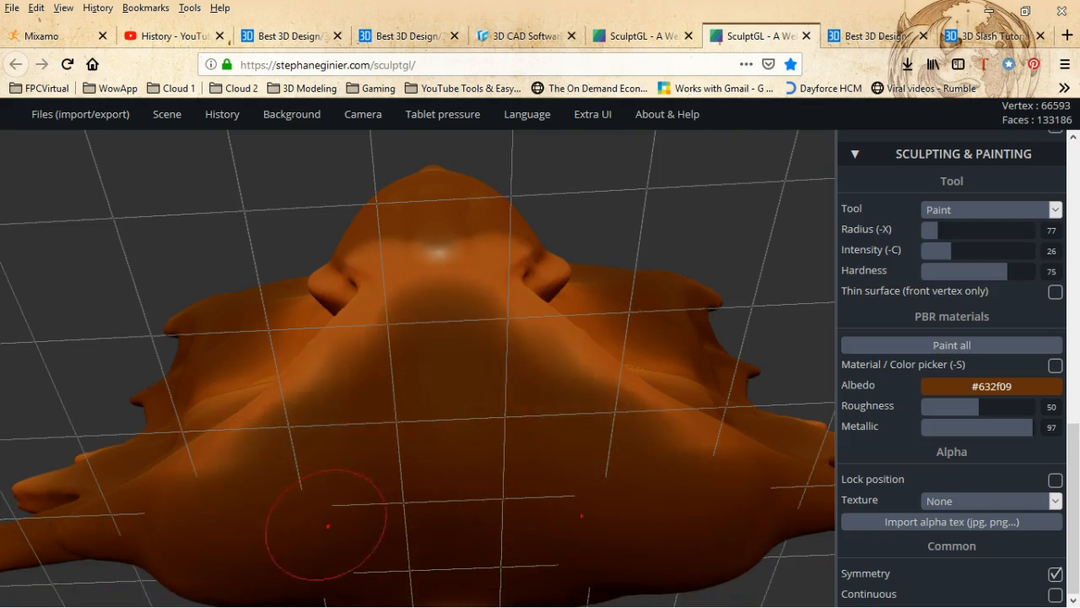
{"action": "left_click_drag", "start_coordinate": [393, 361], "coordinate": [280, 394]}
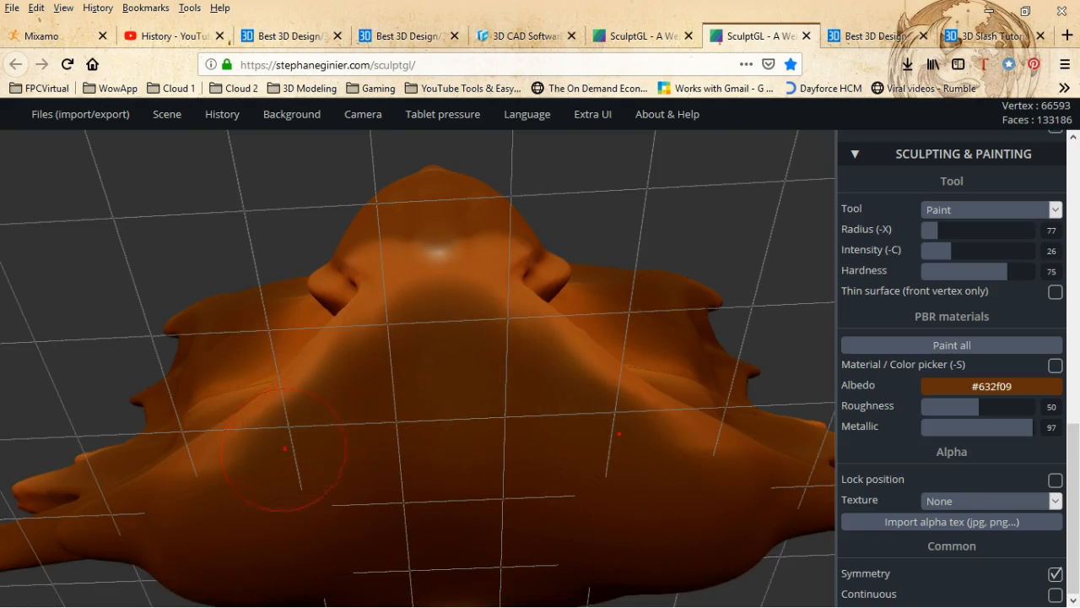
{"action": "left_click_drag", "start_coordinate": [540, 403], "coordinate": [751, 498]}
- Shade the front of the snout between the nostrils and the mouth with dark brown #632f09
{"action": "right_click_drag", "start_coordinate": [485, 467], "coordinate": [477, 578]}
{"action": "mouse_move", "coordinate": [437, 456]}
{"action": "right_mouse_down"}
{"action": "mouse_move", "coordinate": [434, 429]}
{"action": "mouse_move", "coordinate": [386, 470]}
{"action": "mouse_move", "coordinate": [381, 334]}
{"action": "mouse_move", "coordinate": [554, 345]}
{"action": "mouse_move", "coordinate": [550, 368]}
{"action": "mouse_move", "coordinate": [465, 414]}
{"action": "right_mouse_up"}
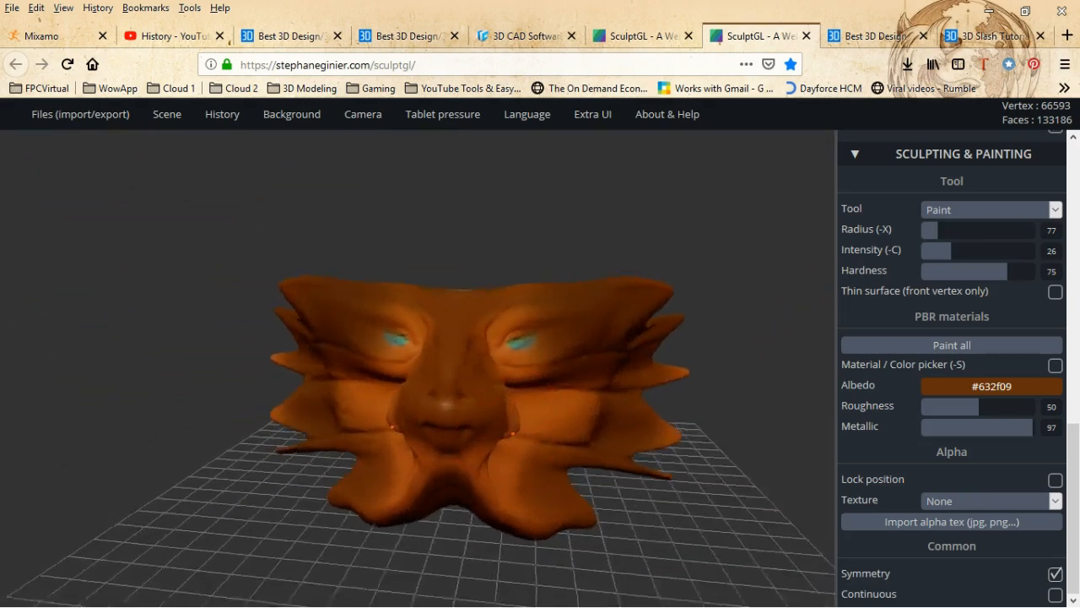
{"action": "scroll", "coordinate": [466, 392], "scroll_direction": "up", "scroll_amount": 10}
{"action": "right_click_drag", "start_coordinate": [469, 374], "coordinate": [465, 452]}
{"action": "scroll", "coordinate": [465, 452], "scroll_direction": "up", "scroll_amount": 4}
{"action": "left_click_drag", "start_coordinate": [483, 378], "coordinate": [520, 396]}
{"action": "mouse_move", "coordinate": [428, 388]}
{"action": "left_mouse_down"}
{"action": "mouse_move", "coordinate": [435, 401]}
{"action": "mouse_move", "coordinate": [626, 414]}
{"action": "left_mouse_up"}
{"action": "mouse_move", "coordinate": [578, 376]}
{"action": "left_mouse_down"}
{"action": "mouse_move", "coordinate": [608, 385]}
{"action": "mouse_move", "coordinate": [659, 371]}
{"action": "mouse_move", "coordinate": [642, 460]}
{"action": "mouse_move", "coordinate": [626, 465]}
{"action": "left_mouse_up"}
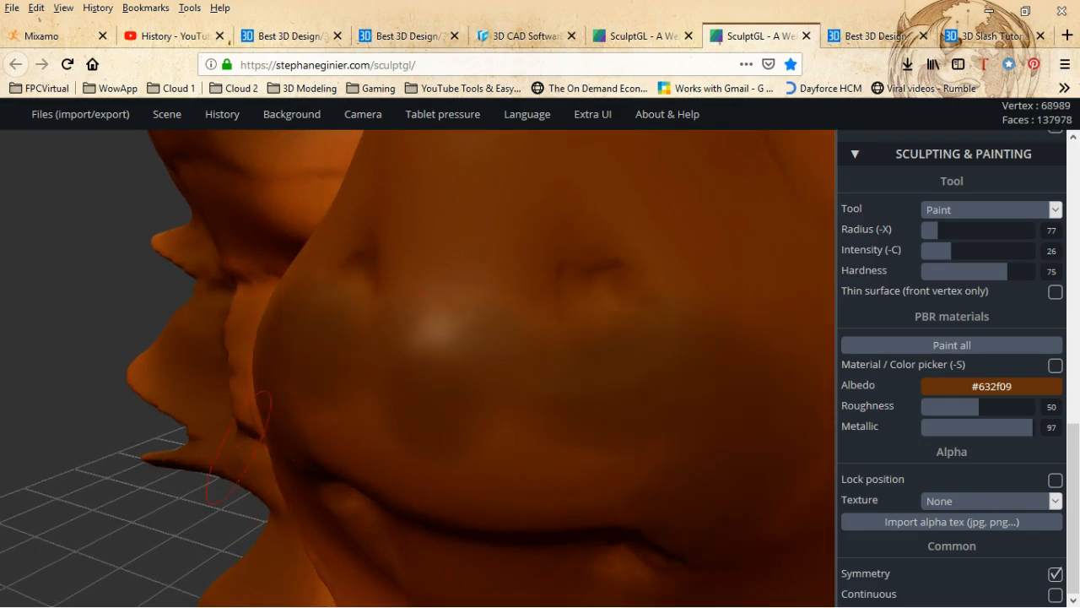
- Shade the sides and the bridge of the snout with dark brown #632f09
{"action": "left_click_drag", "start_coordinate": [238, 448], "coordinate": [423, 417]}
{"action": "mouse_move", "coordinate": [539, 437]}
{"action": "right_mouse_down"}
{"action": "mouse_move", "coordinate": [495, 470]}
{"action": "mouse_move", "coordinate": [514, 458]}
{"action": "mouse_move", "coordinate": [544, 371]}
{"action": "right_mouse_up"}
{"action": "left_click_drag", "start_coordinate": [578, 297], "coordinate": [588, 333]}
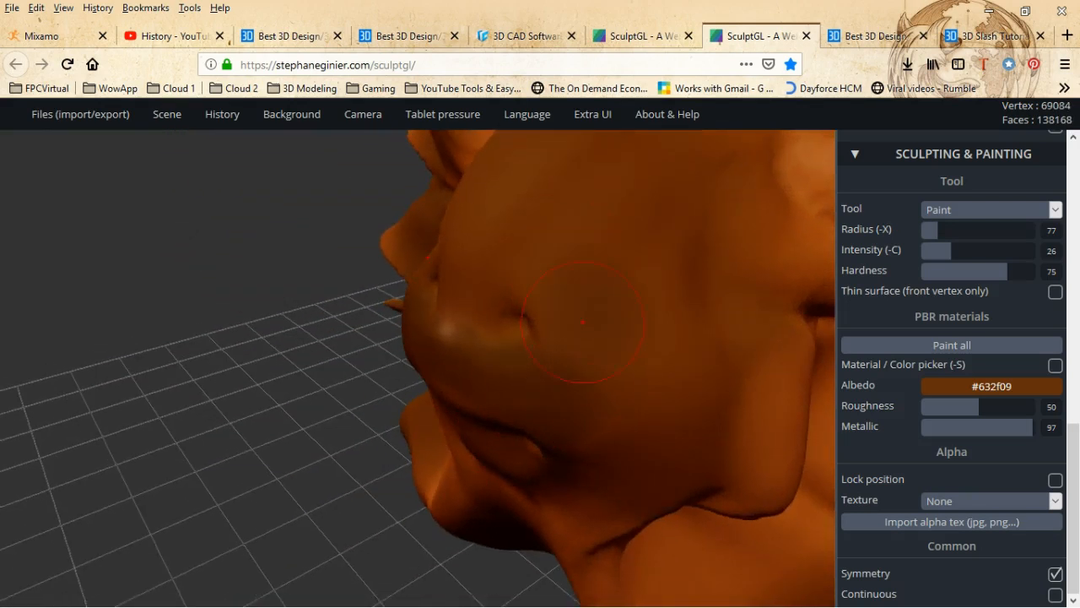
{"action": "left_click_drag", "start_coordinate": [557, 295], "coordinate": [439, 227]}
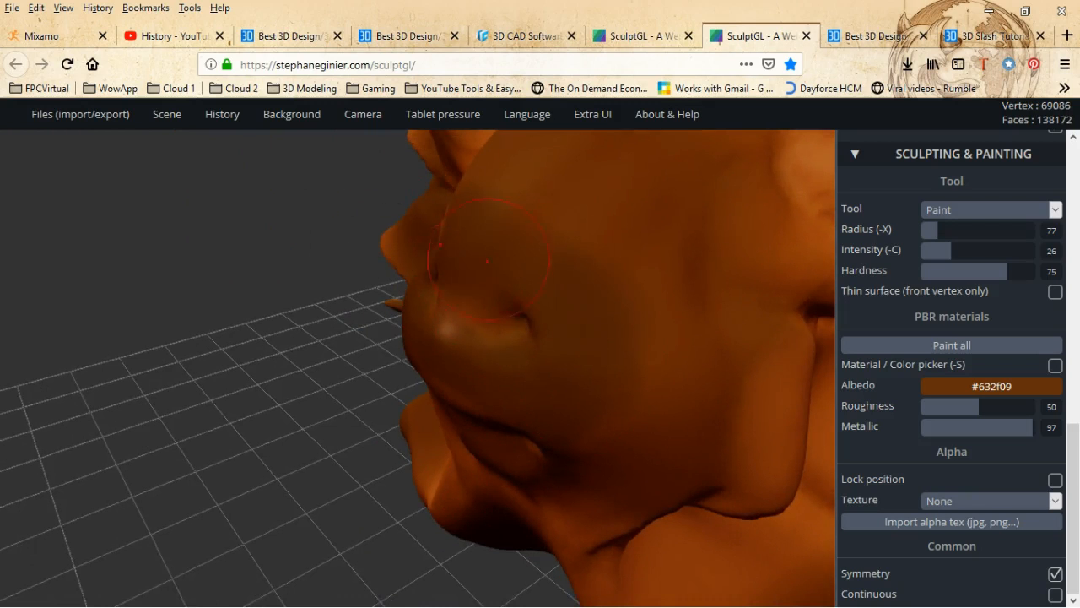
{"action": "left_click_drag", "start_coordinate": [512, 200], "coordinate": [514, 237]}
{"action": "mouse_move", "coordinate": [478, 275]}
{"action": "right_mouse_down"}
{"action": "mouse_move", "coordinate": [455, 279]}
{"action": "mouse_move", "coordinate": [478, 287]}
{"action": "right_mouse_up"}
{"action": "left_click_drag", "start_coordinate": [478, 287], "coordinate": [557, 240]}
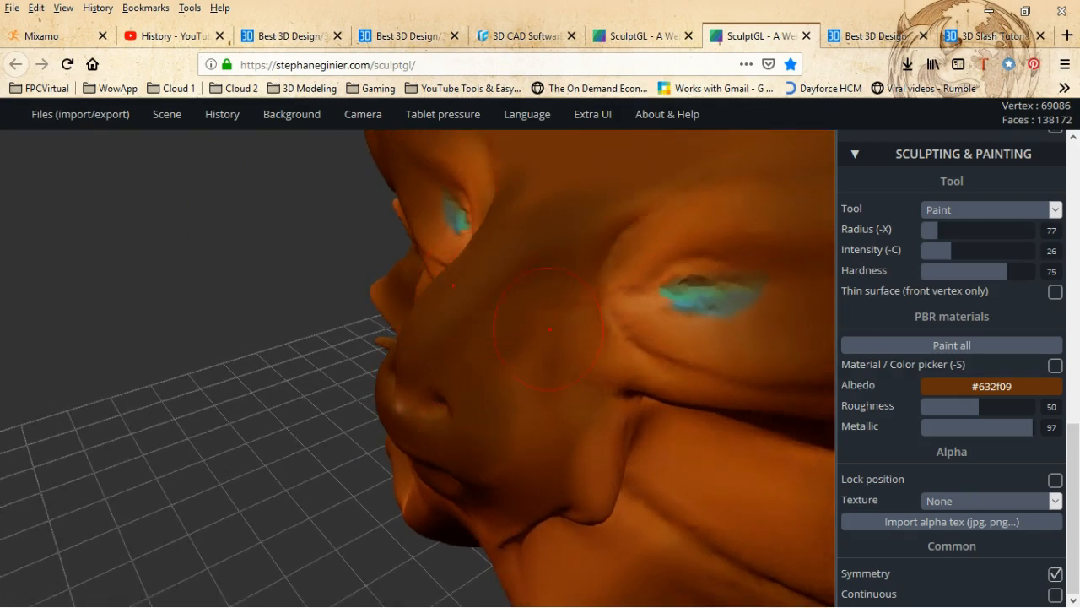
- Darken the brows above both eyes with dark brown #632f09
{"action": "right_click_drag", "start_coordinate": [531, 422], "coordinate": [629, 162]}
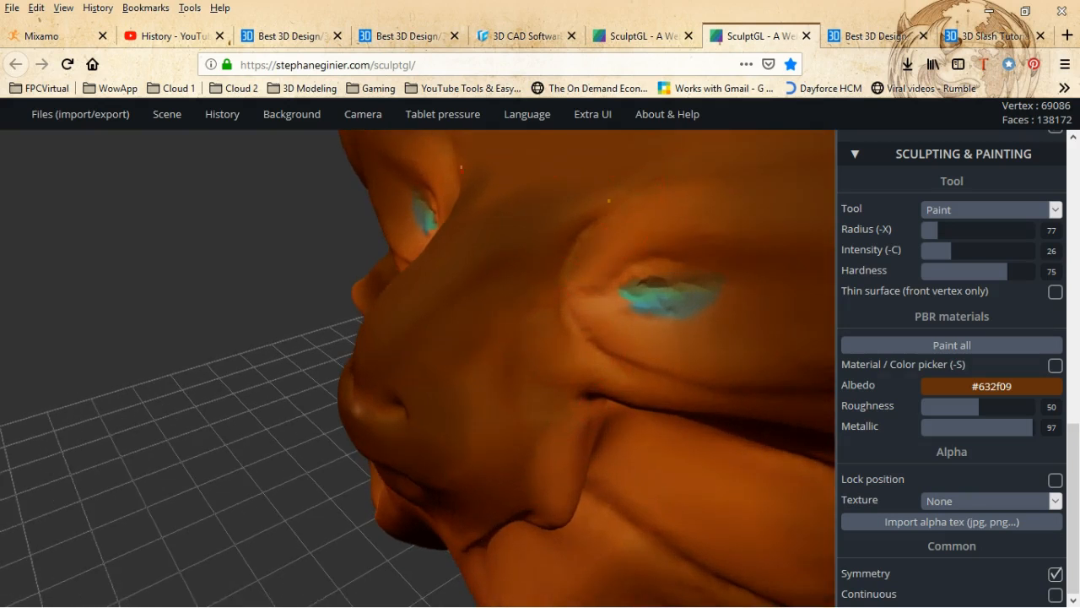
{"action": "left_click_drag", "start_coordinate": [641, 193], "coordinate": [714, 218]}
{"action": "left_click_drag", "start_coordinate": [571, 221], "coordinate": [758, 149]}
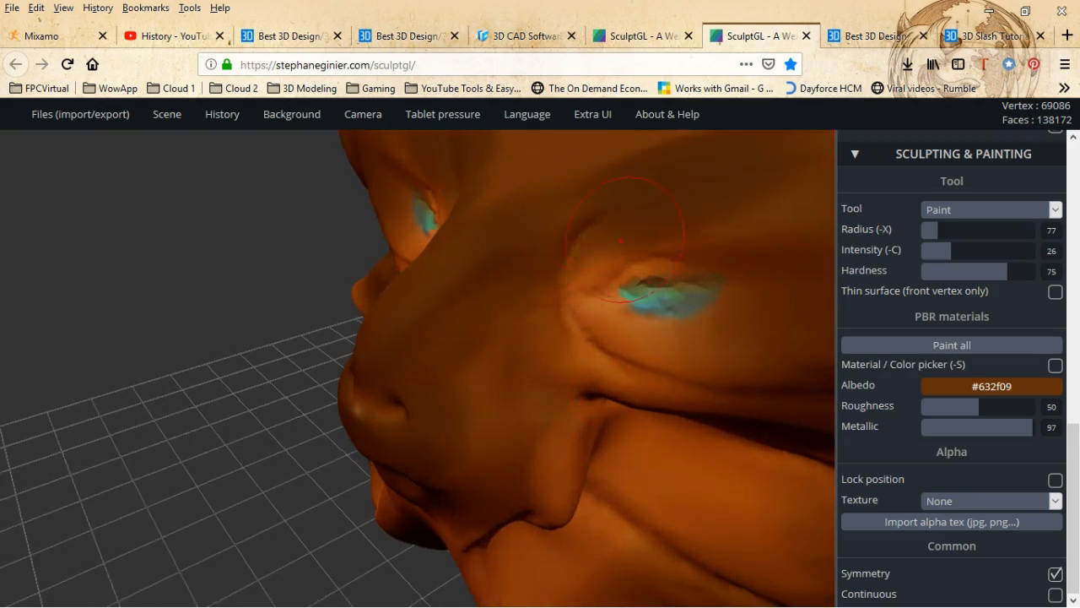
- Cover the top of the head and the forehead with dark brown #632f09
{"action": "right_click_drag", "start_coordinate": [621, 240], "coordinate": [538, 288]}
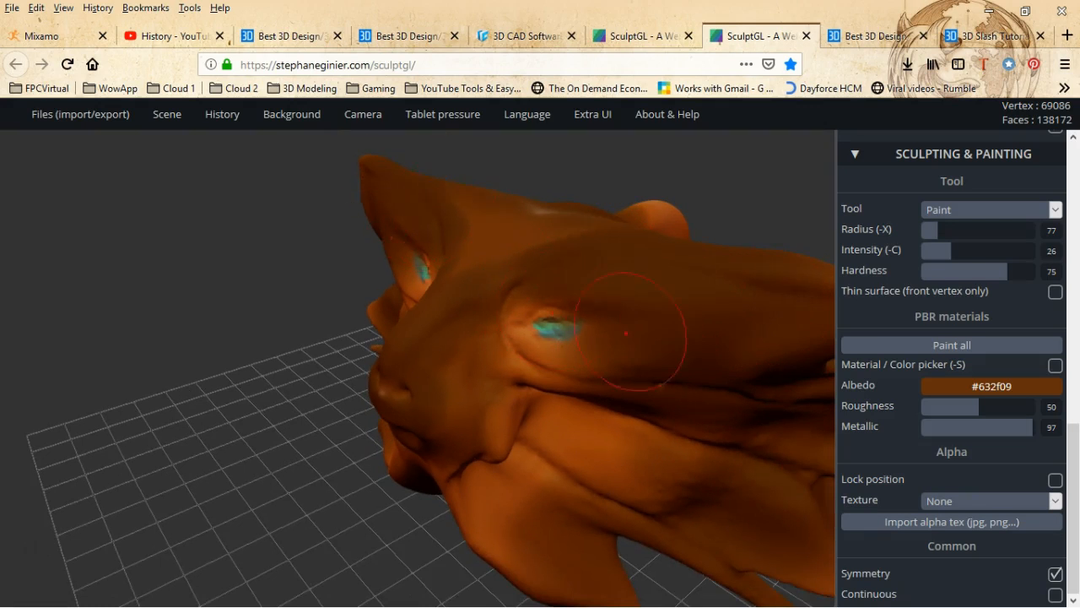
{"action": "right_click_drag", "start_coordinate": [625, 333], "coordinate": [536, 560]}
{"action": "scroll", "coordinate": [490, 405], "scroll_direction": "up", "scroll_amount": 5}
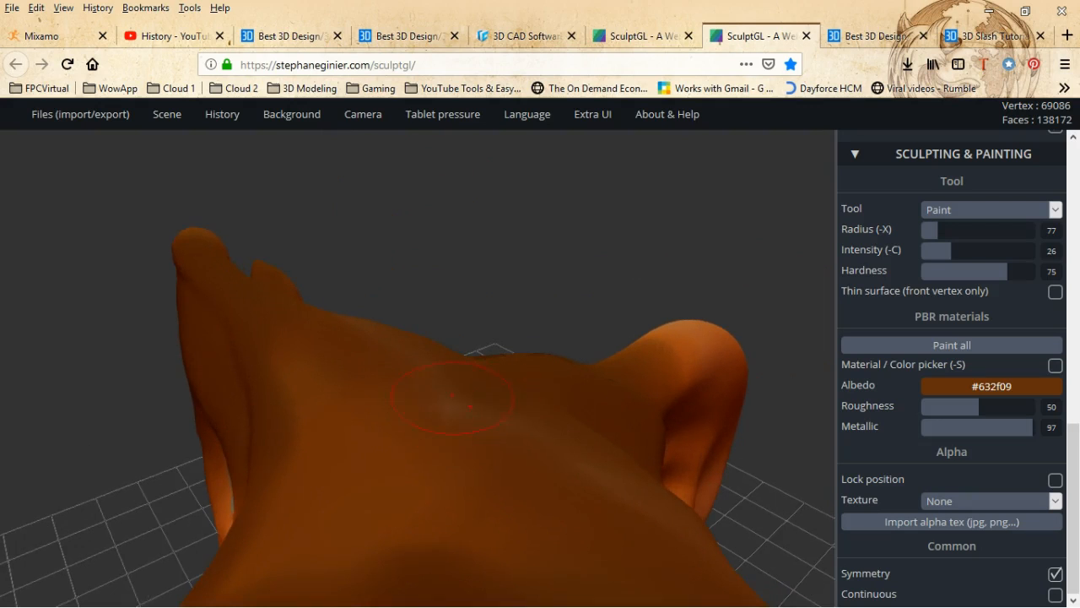
{"action": "mouse_move", "coordinate": [403, 345]}
{"action": "left_mouse_down"}
{"action": "mouse_move", "coordinate": [419, 358]}
{"action": "mouse_move", "coordinate": [359, 328]}
{"action": "left_mouse_up"}
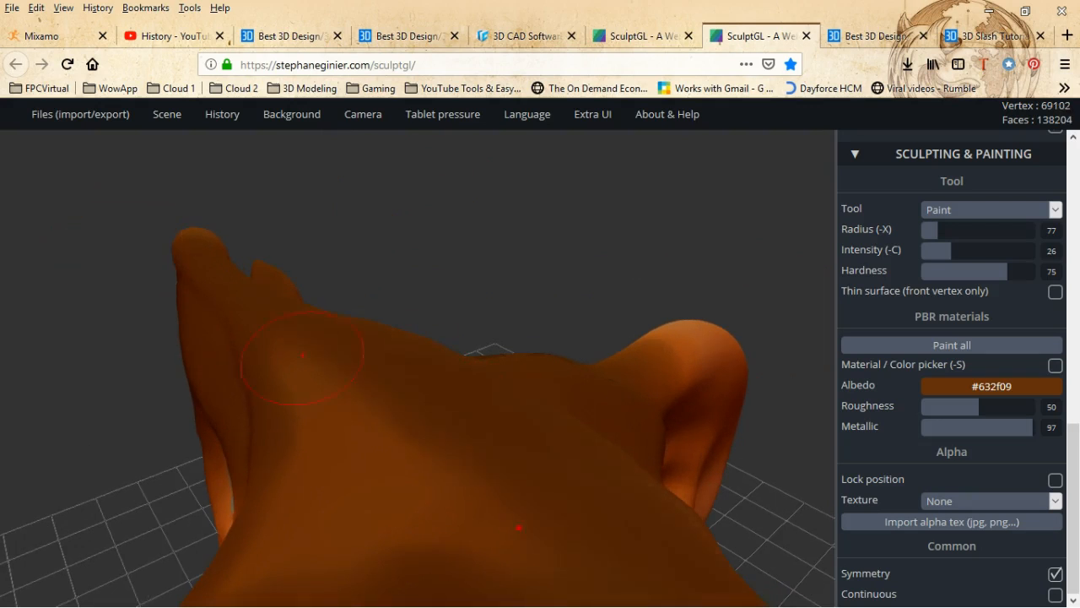
{"action": "scroll", "coordinate": [428, 417], "scroll_direction": "down", "scroll_amount": 4}
{"action": "right_click_drag", "start_coordinate": [428, 417], "coordinate": [452, 393]}
{"action": "scroll", "coordinate": [458, 363], "scroll_direction": "up", "scroll_amount": 4}
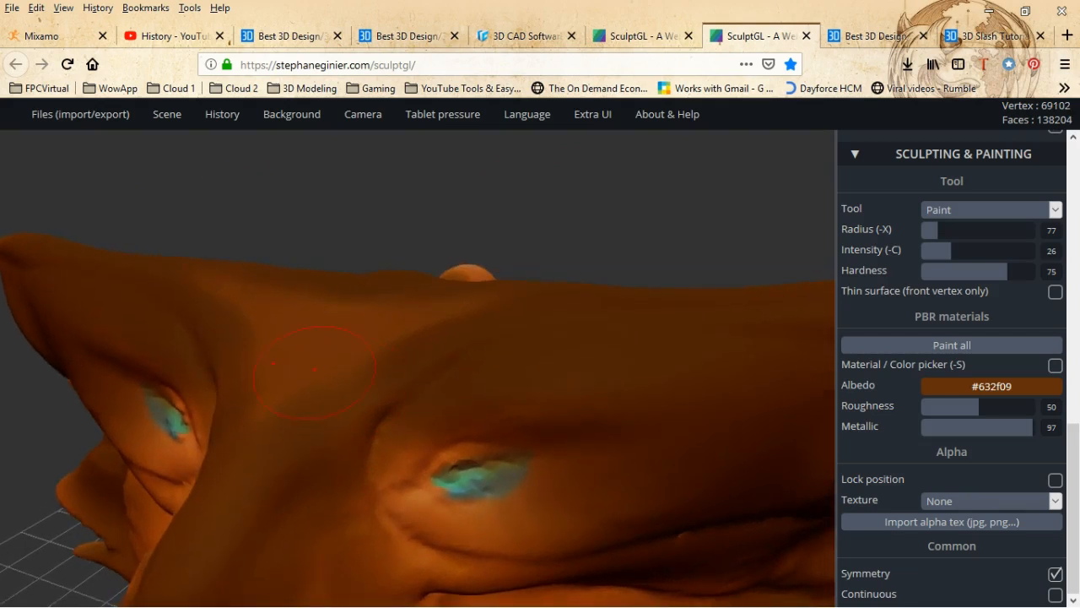
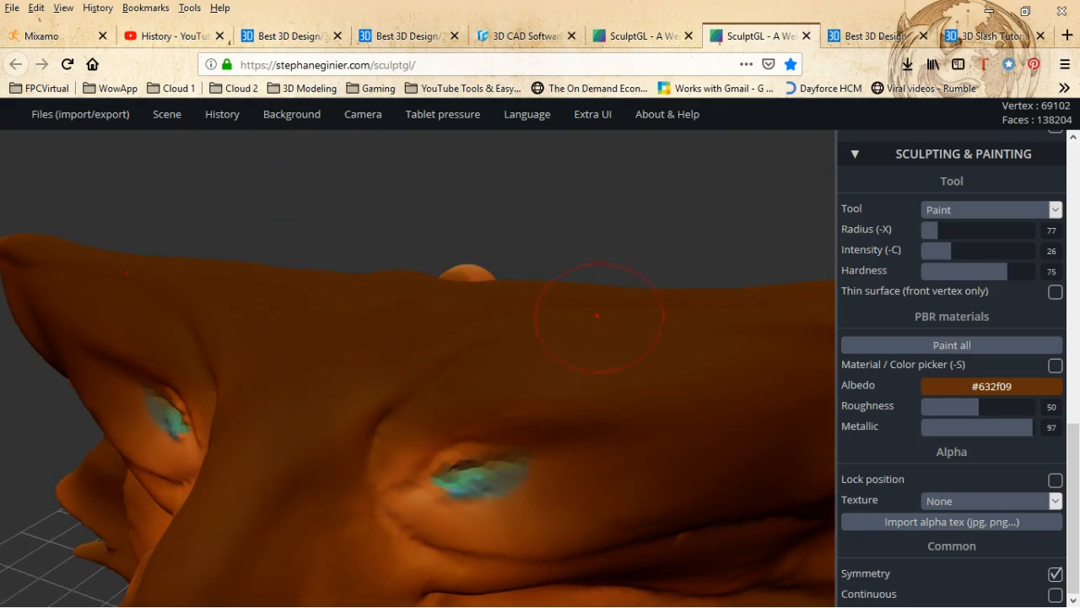
- Examine the painted head's colours from several sides
{"action": "scroll", "coordinate": [542, 364], "scroll_direction": "down", "scroll_amount": 3}
{"action": "scroll", "coordinate": [542, 364], "scroll_direction": "down", "scroll_amount": 3}
{"action": "right_click_drag", "start_coordinate": [509, 385], "coordinate": [511, 329]}
{"action": "middle_click_drag", "start_coordinate": [528, 422], "coordinate": [540, 271]}
{"action": "mouse_move", "coordinate": [482, 372]}
{"action": "right_mouse_down"}
{"action": "mouse_move", "coordinate": [479, 439]}
{"action": "mouse_move", "coordinate": [427, 460]}
{"action": "mouse_move", "coordinate": [456, 356]}
{"action": "mouse_move", "coordinate": [544, 362]}
{"action": "mouse_move", "coordinate": [559, 369]}
{"action": "mouse_move", "coordinate": [548, 380]}
{"action": "mouse_move", "coordinate": [591, 328]}
{"action": "right_mouse_up"}
{"action": "scroll", "coordinate": [512, 335], "scroll_direction": "down", "scroll_amount": 2}
{"action": "scroll", "coordinate": [540, 405], "scroll_direction": "up", "scroll_amount": 4}
{"action": "mouse_move", "coordinate": [581, 338]}
{"action": "right_mouse_down"}
{"action": "mouse_move", "coordinate": [545, 321]}
{"action": "mouse_move", "coordinate": [550, 342]}
{"action": "mouse_move", "coordinate": [557, 272]}
{"action": "mouse_move", "coordinate": [535, 326]}
{"action": "mouse_move", "coordinate": [613, 387]}
{"action": "mouse_move", "coordinate": [660, 359]}
{"action": "mouse_move", "coordinate": [540, 363]}
{"action": "mouse_move", "coordinate": [627, 338]}
{"action": "mouse_move", "coordinate": [386, 270]}
{"action": "mouse_move", "coordinate": [427, 347]}
{"action": "mouse_move", "coordinate": [490, 334]}
{"action": "mouse_move", "coordinate": [633, 330]}
{"action": "mouse_move", "coordinate": [456, 327]}
{"action": "mouse_move", "coordinate": [437, 351]}
{"action": "right_mouse_up"}
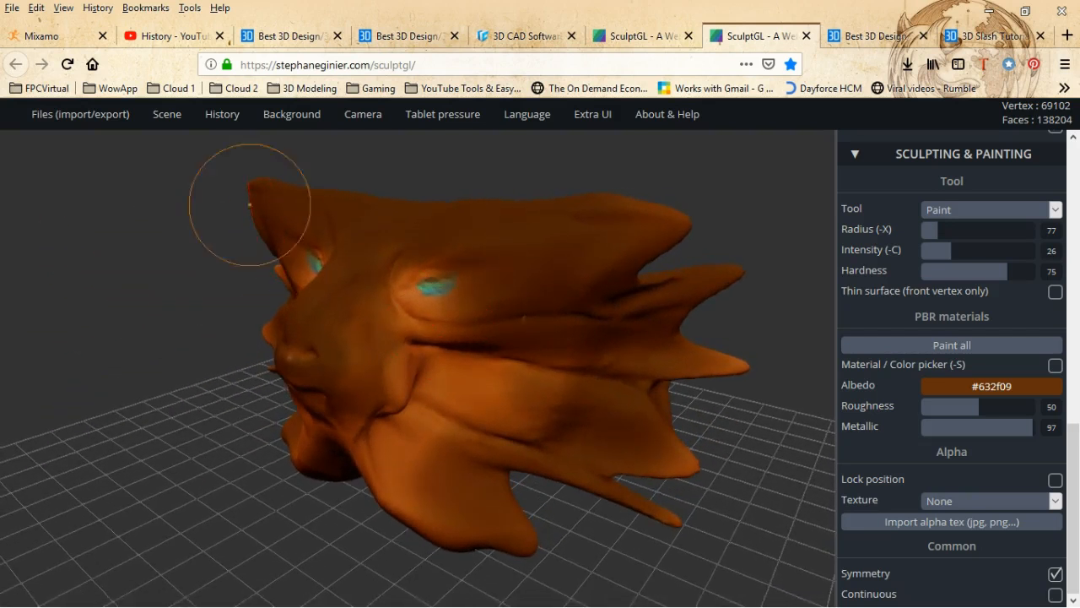
- Turn the background's Fill option off and on again
{"action": "mouse_move", "coordinate": [174, 117]}
{"action": "mouse_move", "coordinate": [292, 114]}
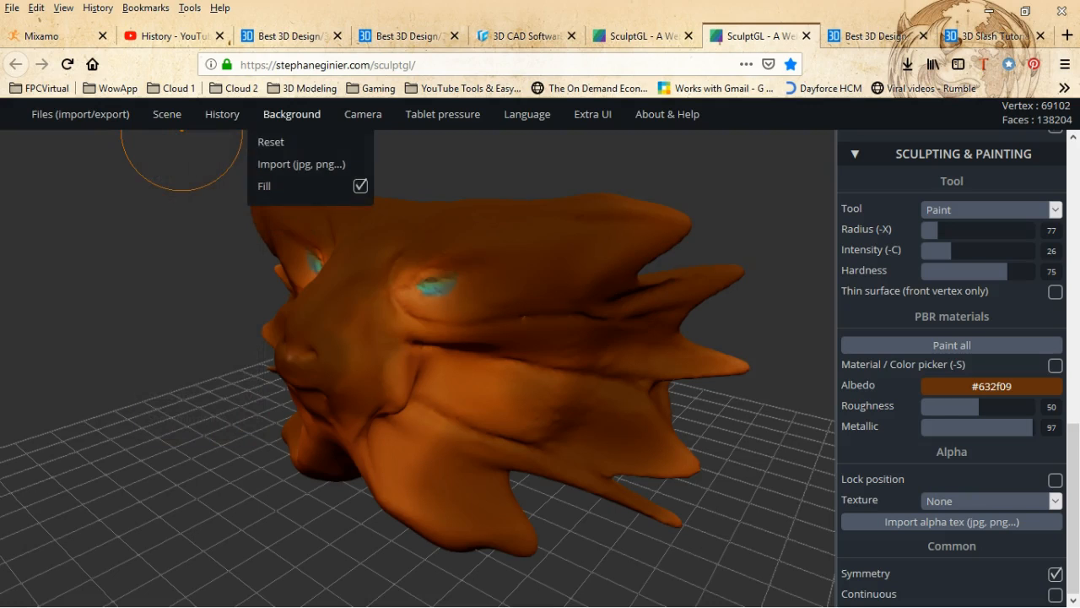
{"action": "left_click", "coordinate": [361, 186]}
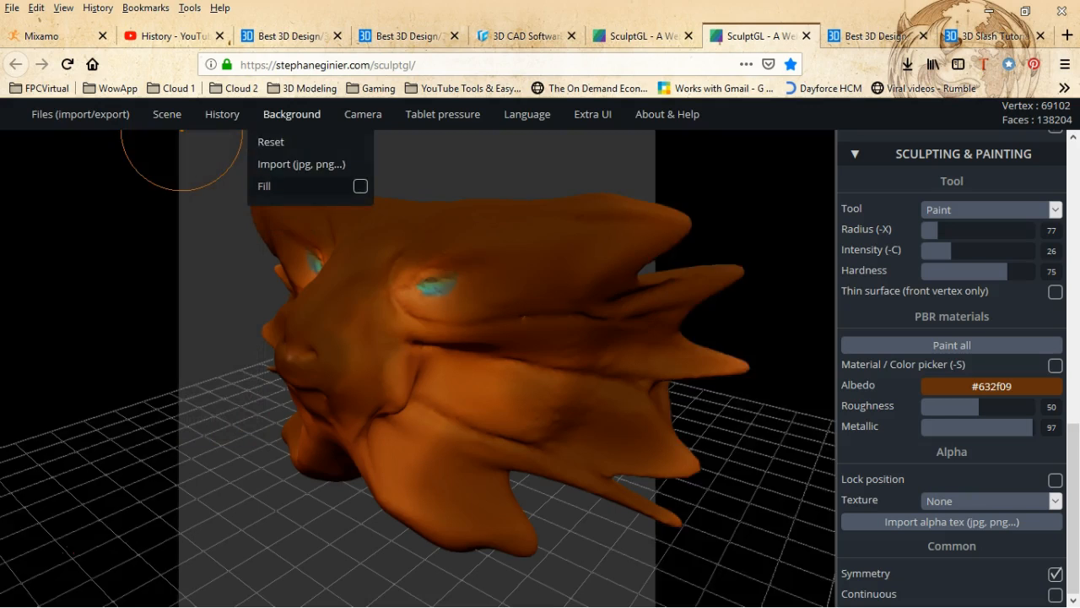
{"action": "mouse_move", "coordinate": [292, 114]}
{"action": "left_click", "coordinate": [361, 185]}
- Set the interface's overall colour to blue #3c5e91 and the resolution to 1.42
{"action": "mouse_move", "coordinate": [363, 114]}
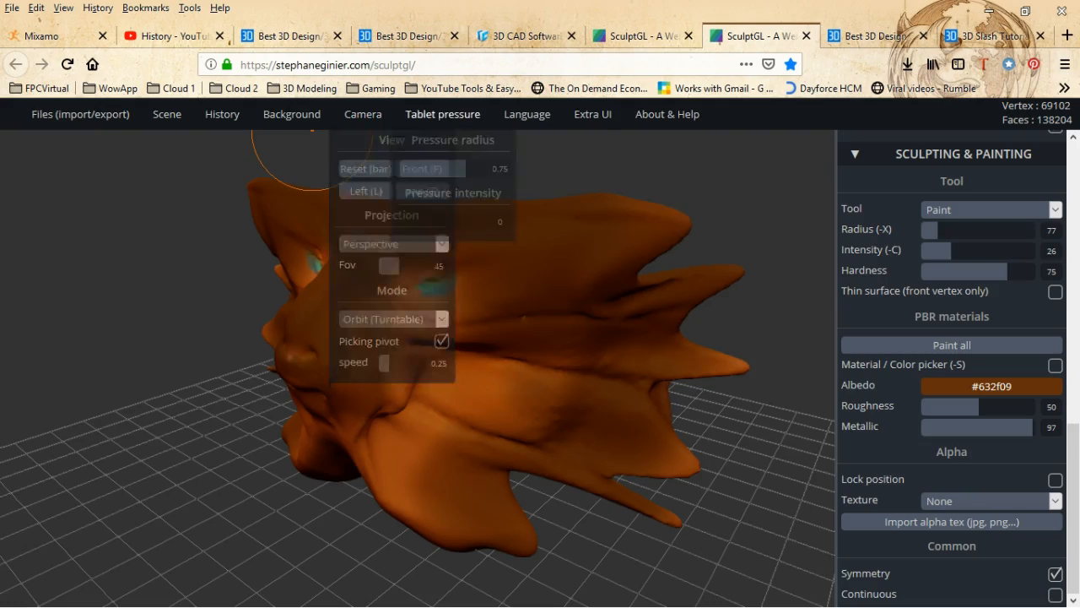
{"action": "mouse_move", "coordinate": [592, 114]}
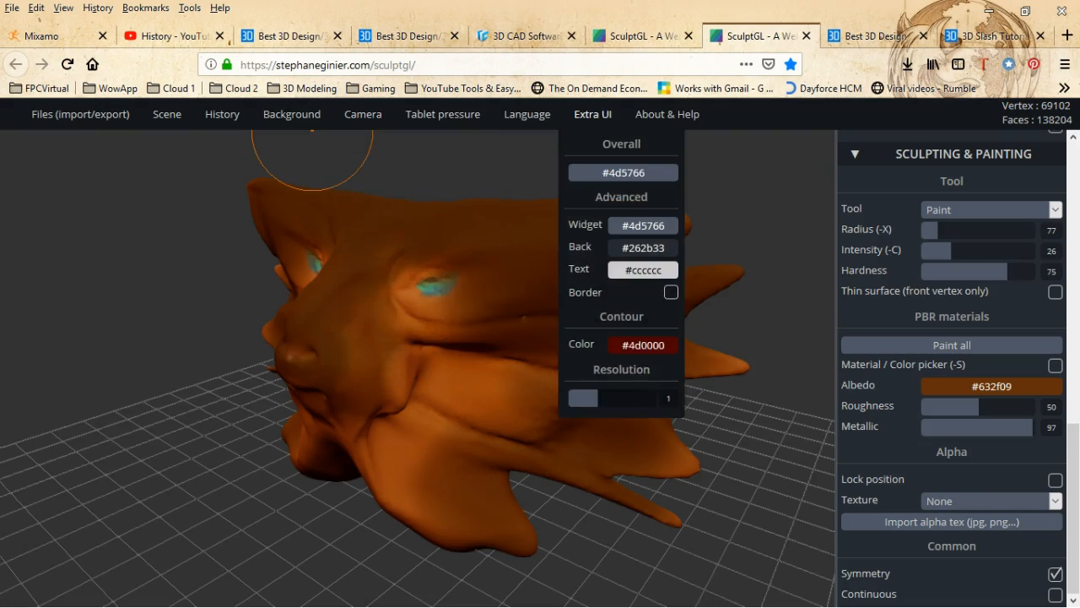
{"action": "mouse_move", "coordinate": [623, 173]}
{"action": "left_click", "coordinate": [616, 216]}
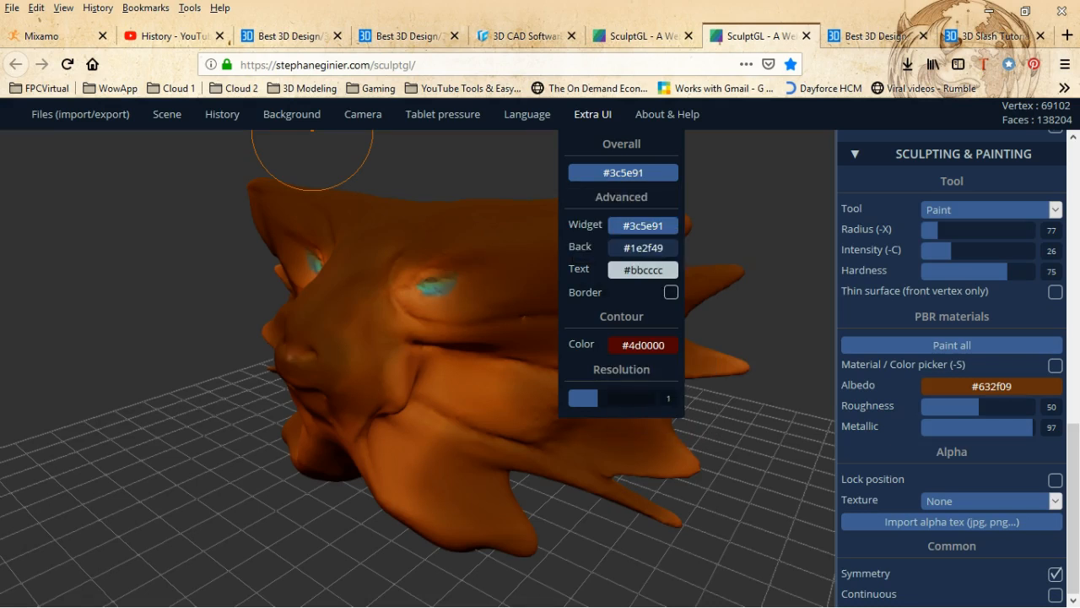
{"action": "left_click_drag", "start_coordinate": [597, 397], "coordinate": [623, 398]}
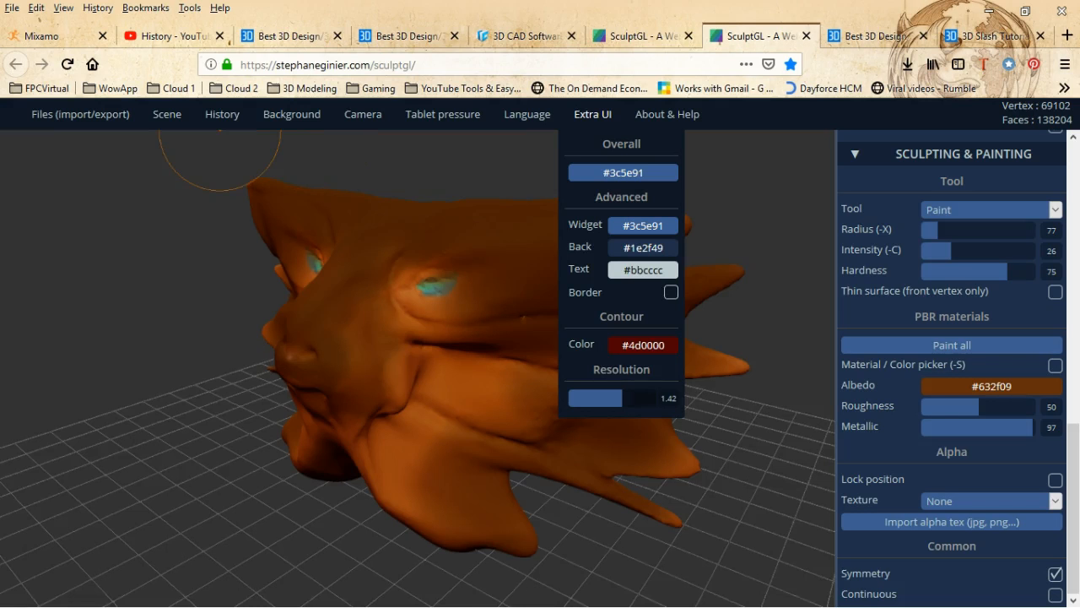
- Turn off the grid display in the scene
{"action": "mouse_move", "coordinate": [443, 115]}
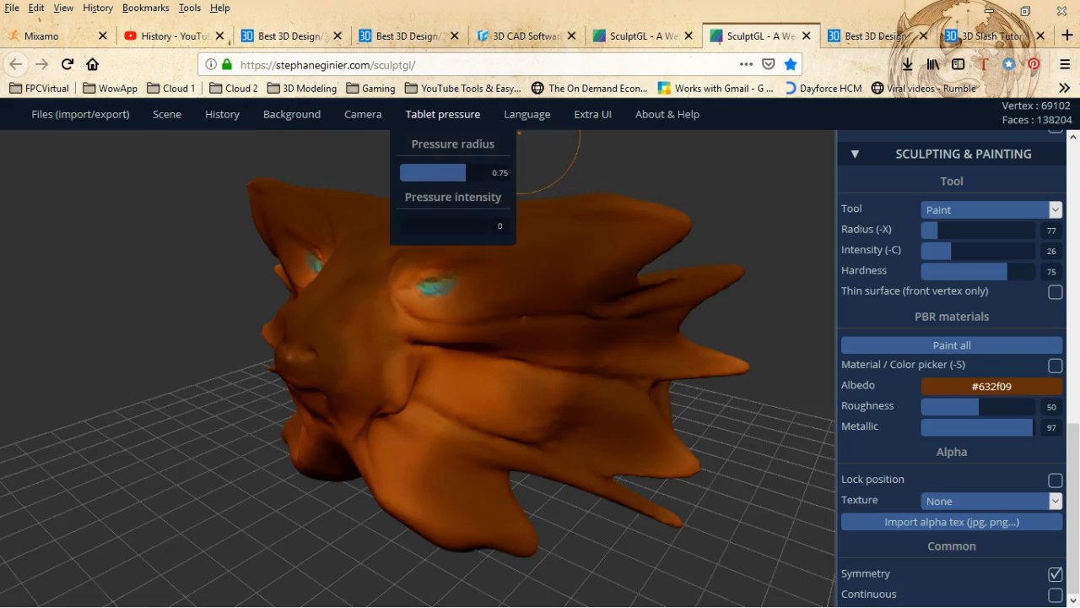
{"action": "mouse_move", "coordinate": [292, 115]}
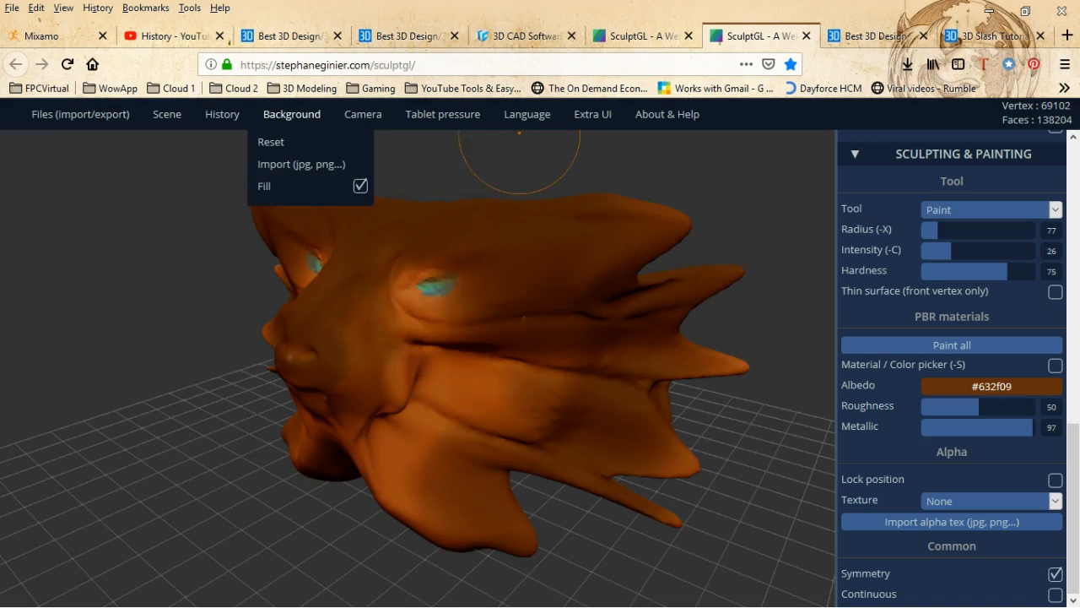
{"action": "mouse_move", "coordinate": [168, 114]}
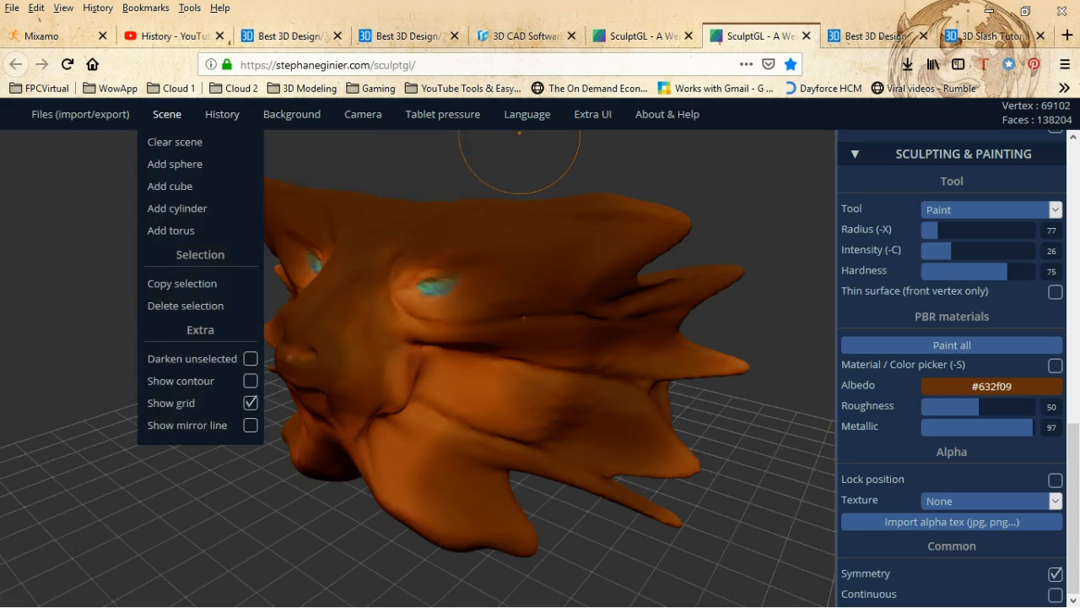
{"action": "left_click", "coordinate": [250, 402]}
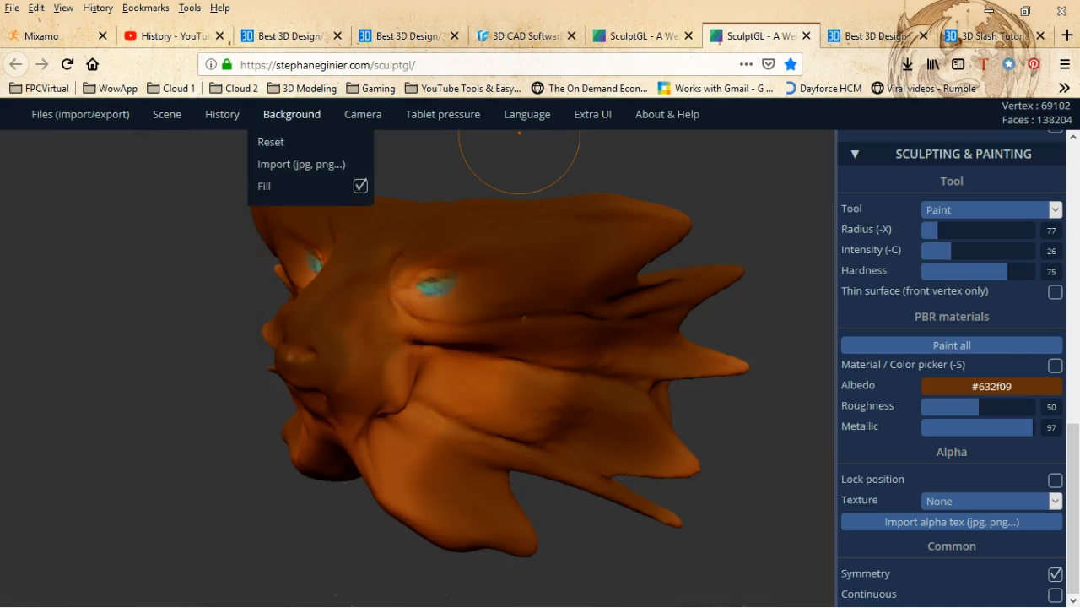
- Switch the background's Fill option off and back on
{"action": "left_click", "coordinate": [360, 186]}
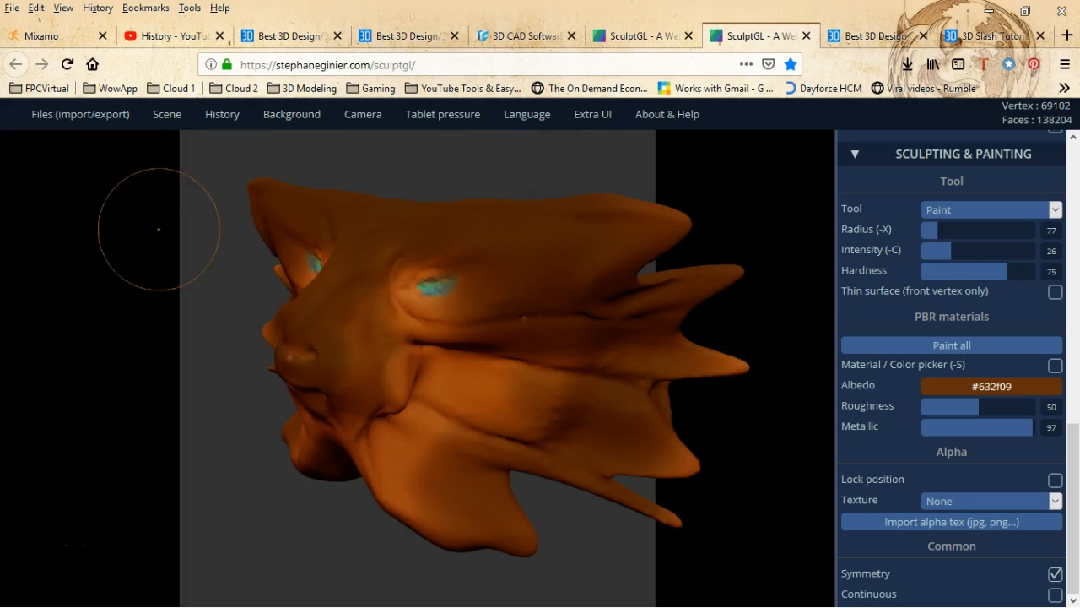
{"action": "mouse_move", "coordinate": [292, 113]}
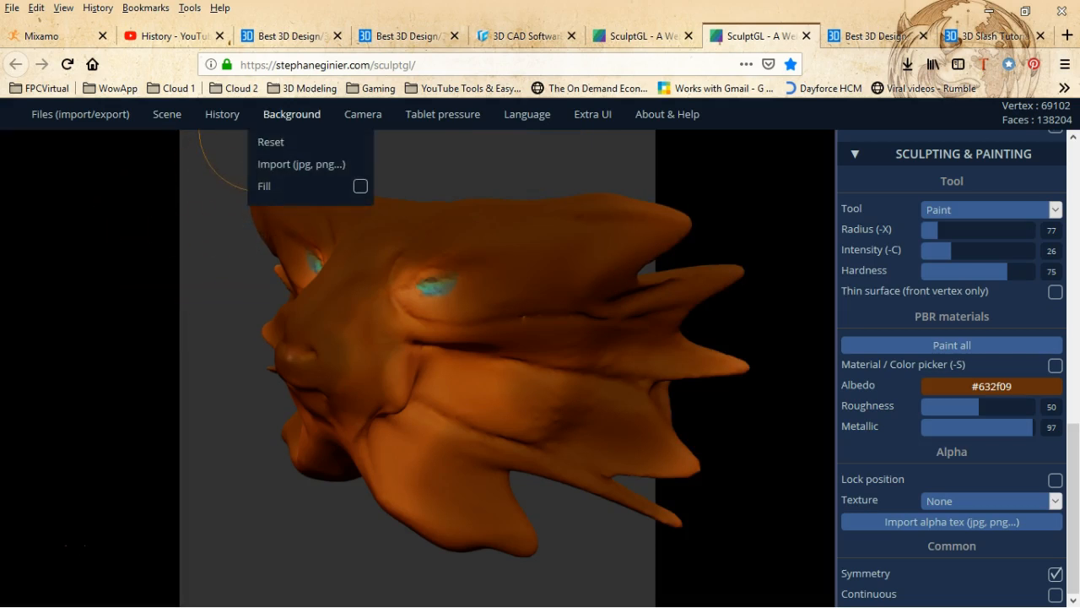
{"action": "left_click", "coordinate": [360, 186]}
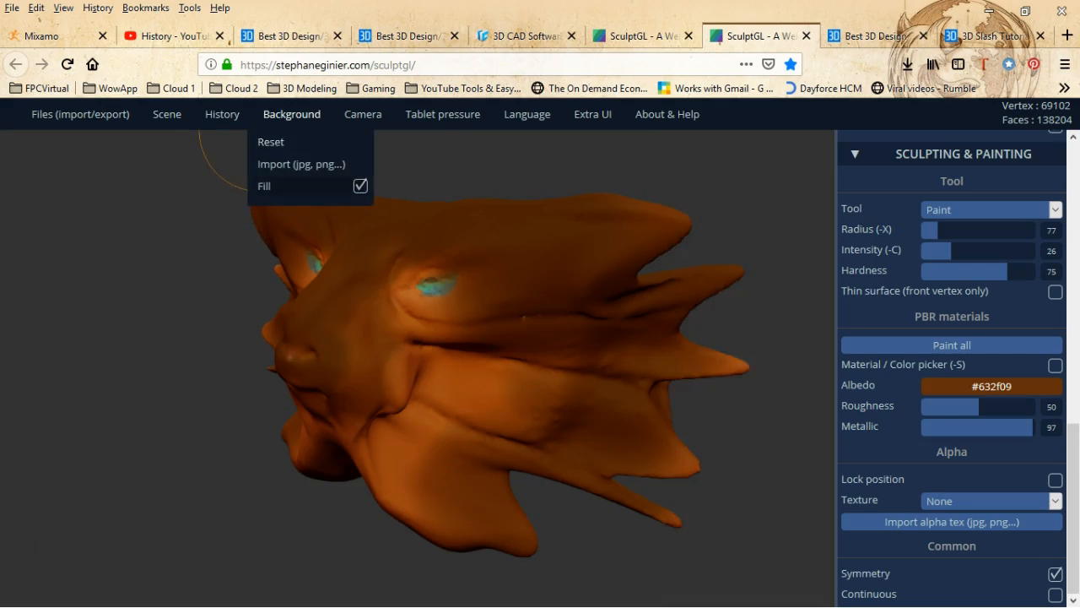
- Show the contour around the dragon head and hide it again
{"action": "mouse_move", "coordinate": [167, 114]}
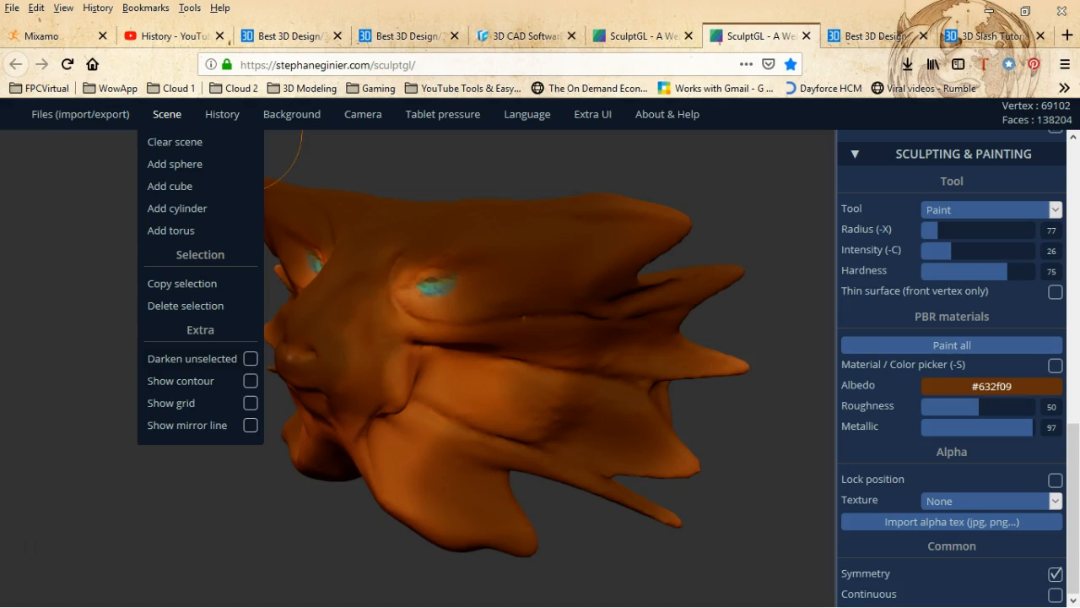
{"action": "left_click", "coordinate": [251, 381]}
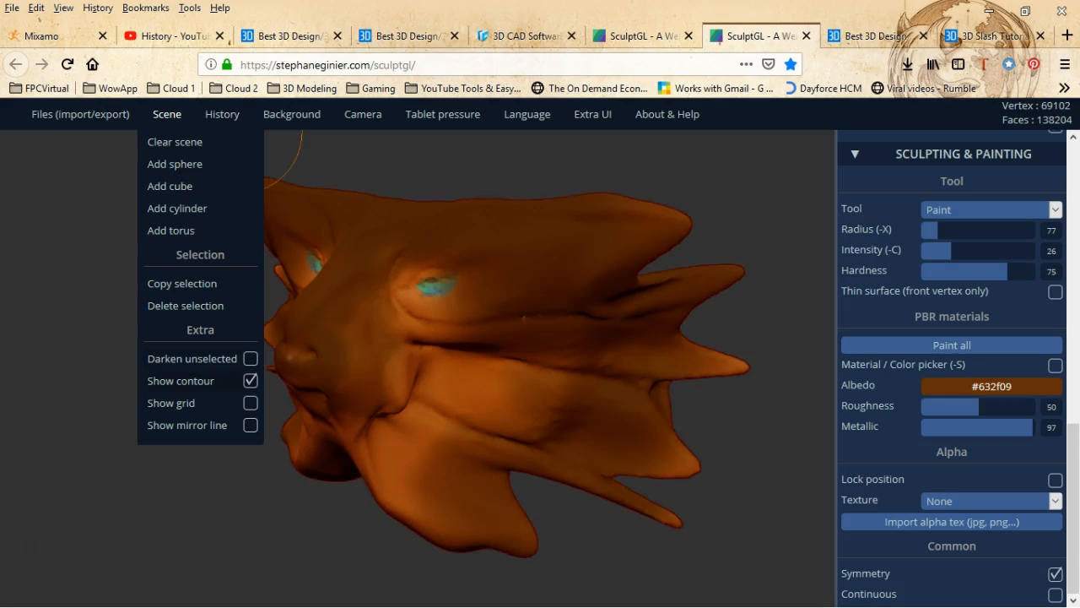
{"action": "left_click", "coordinate": [250, 381]}
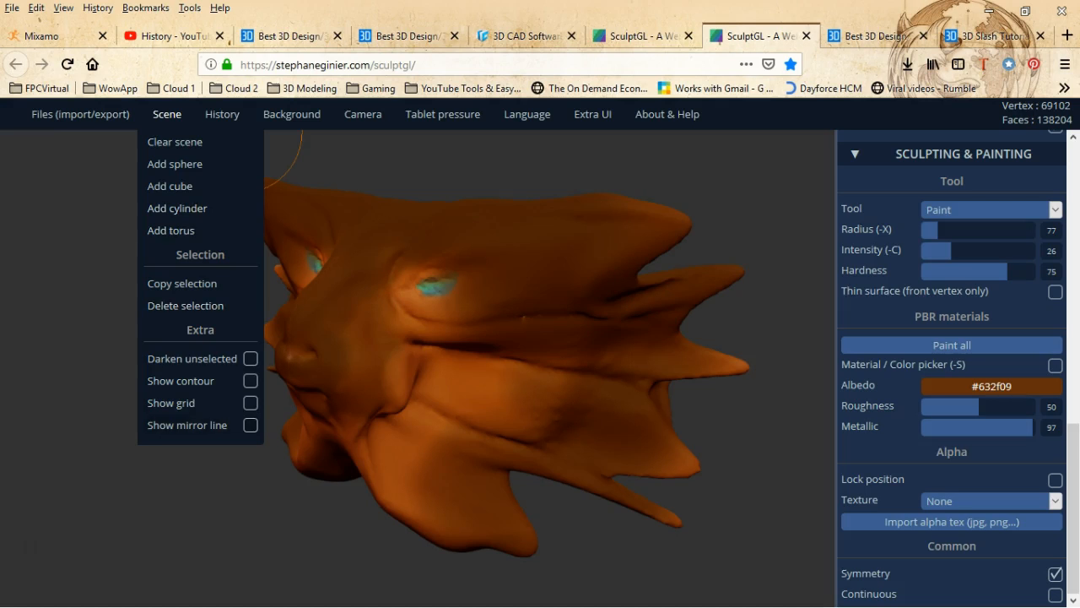
- Save the painted dragon head as a SculptGL .sgl file and open the folder containing the download
{"action": "mouse_move", "coordinate": [80, 114]}
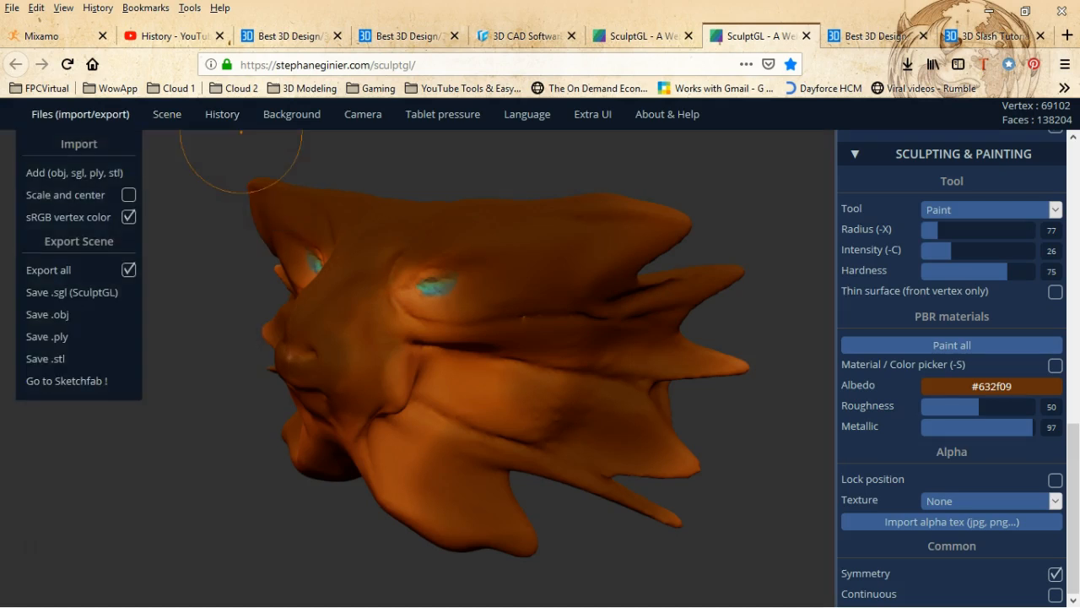
{"action": "left_click", "coordinate": [71, 292]}
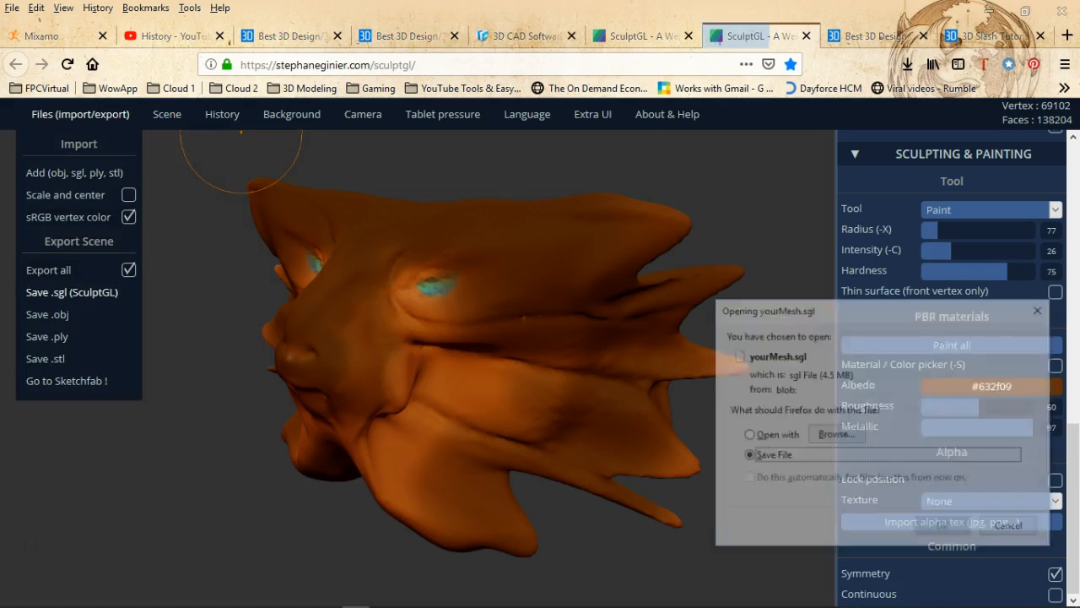
{"action": "left_click", "coordinate": [944, 528]}
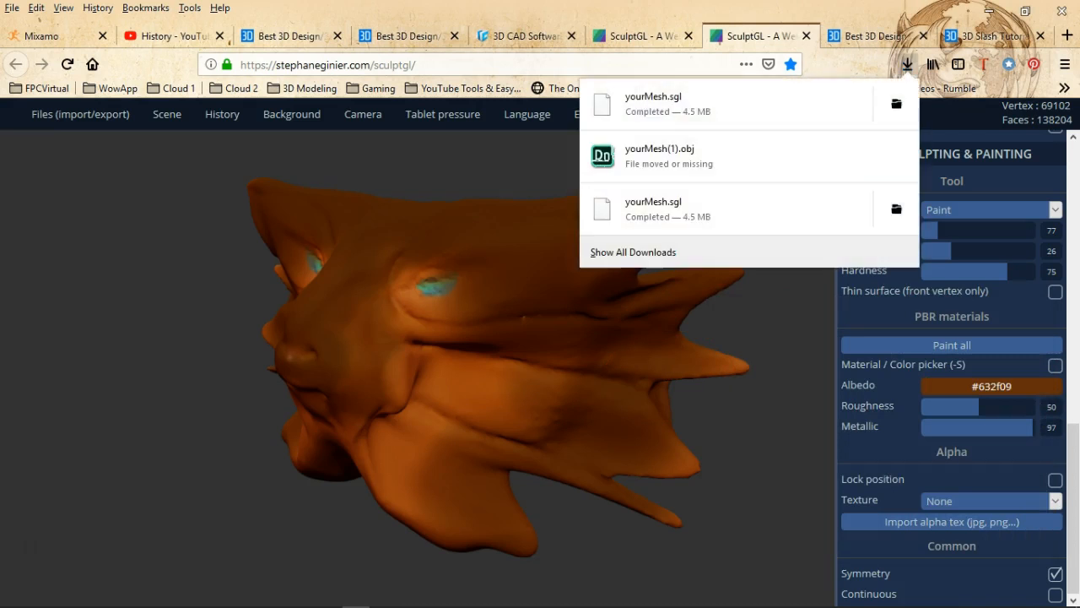
{"action": "right_click", "coordinate": [909, 106]}
{"action": "left_click", "coordinate": [979, 116]}
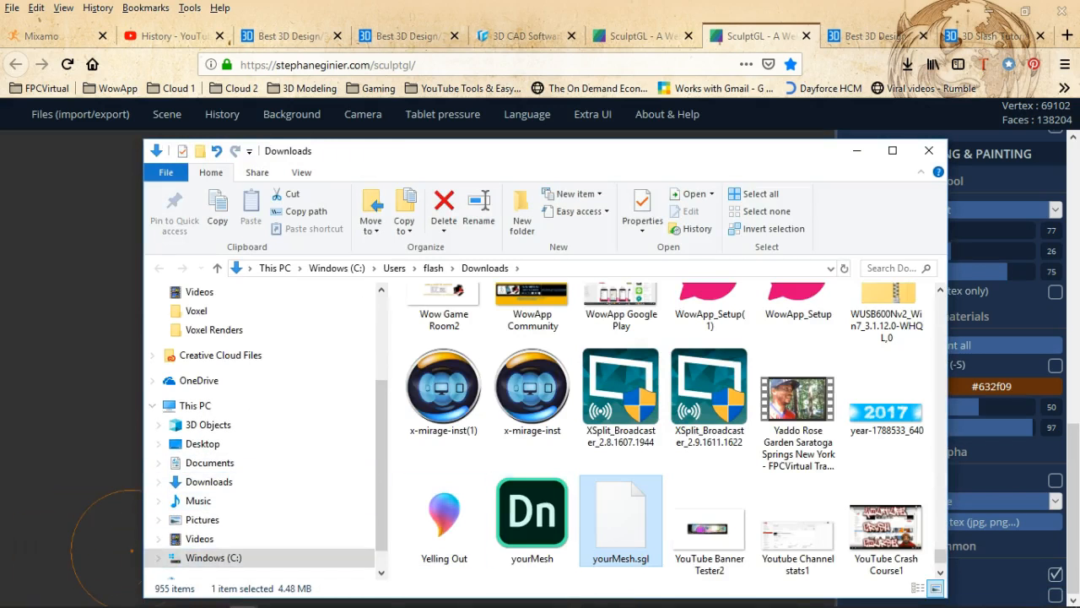
- Rename the downloaded yourMesh.sgl file as DragoHead1.sgl
{"action": "right_click", "coordinate": [628, 515]}
{"action": "left_click", "coordinate": [515, 487]}
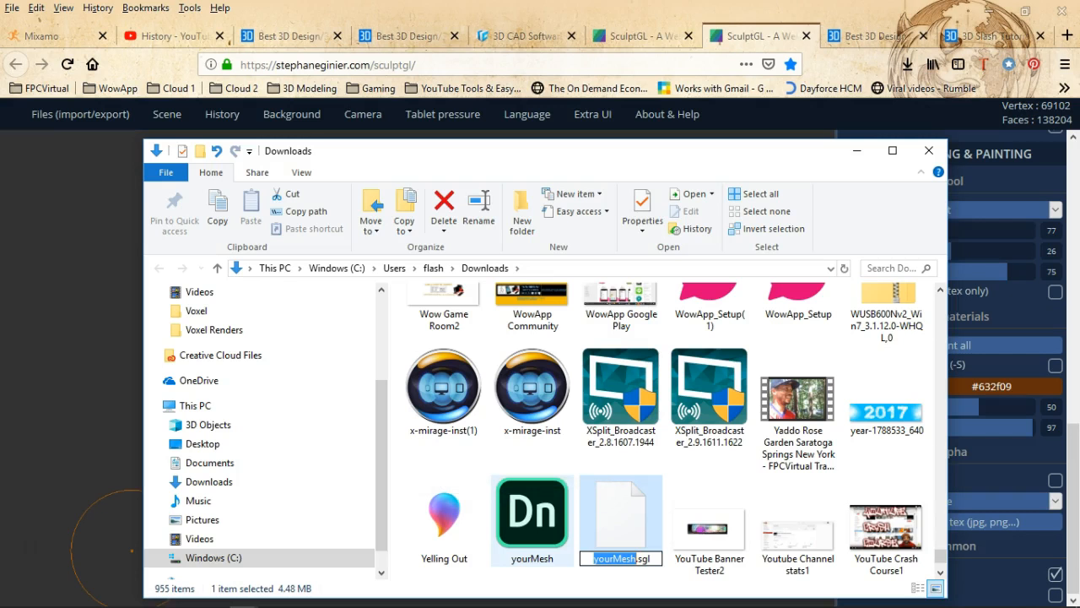
{"action": "type", "text": "d"}
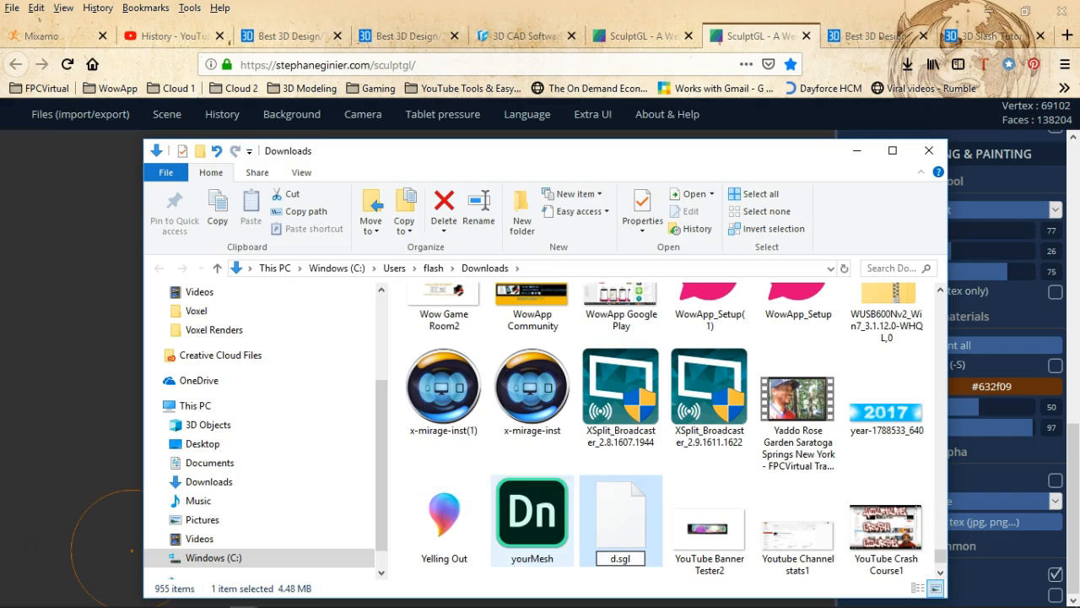
{"action": "type", "text": "Dago"}
{"action": "key", "text": "BackSpace"}
{"action": "key", "text": "BackSpace"}
{"action": "key", "text": "BackSpace"}
{"action": "type", "text": "ragoHead1"}
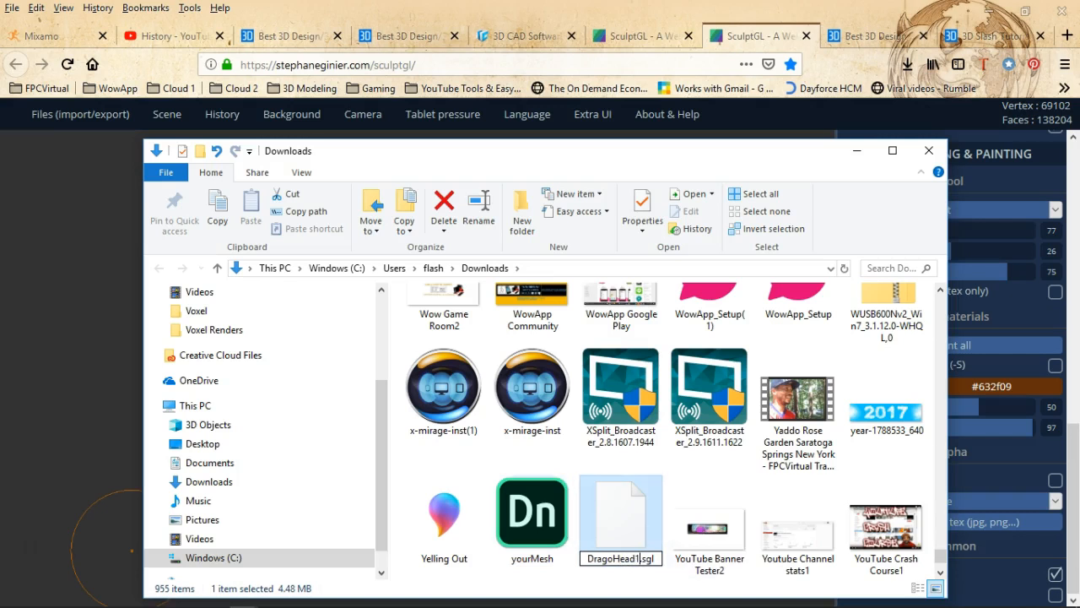
{"action": "left_click", "coordinate": [707, 518]}
{"action": "left_click", "coordinate": [620, 506]}
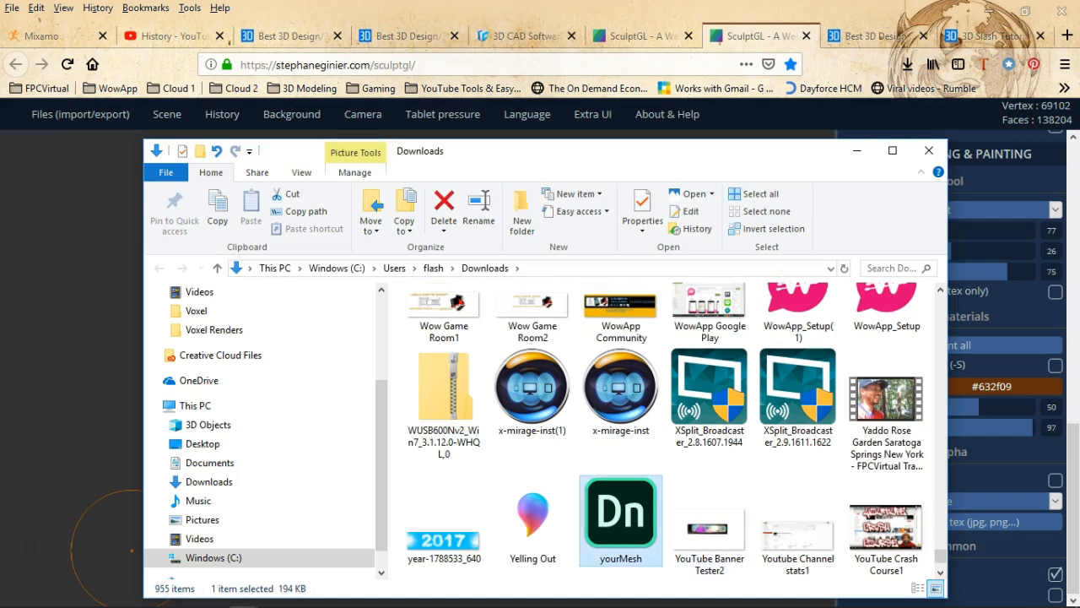
{"action": "left_click_drag", "start_coordinate": [621, 499], "coordinate": [621, 486]}
{"action": "right_click_drag", "start_coordinate": [620, 486], "coordinate": [622, 506]}
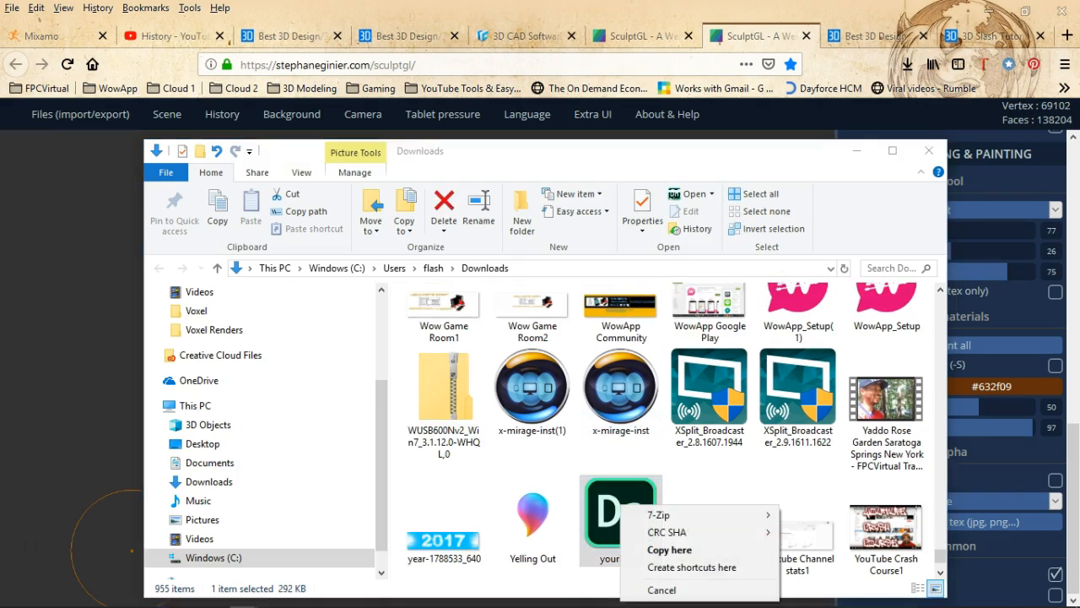
{"action": "left_click", "coordinate": [727, 422]}
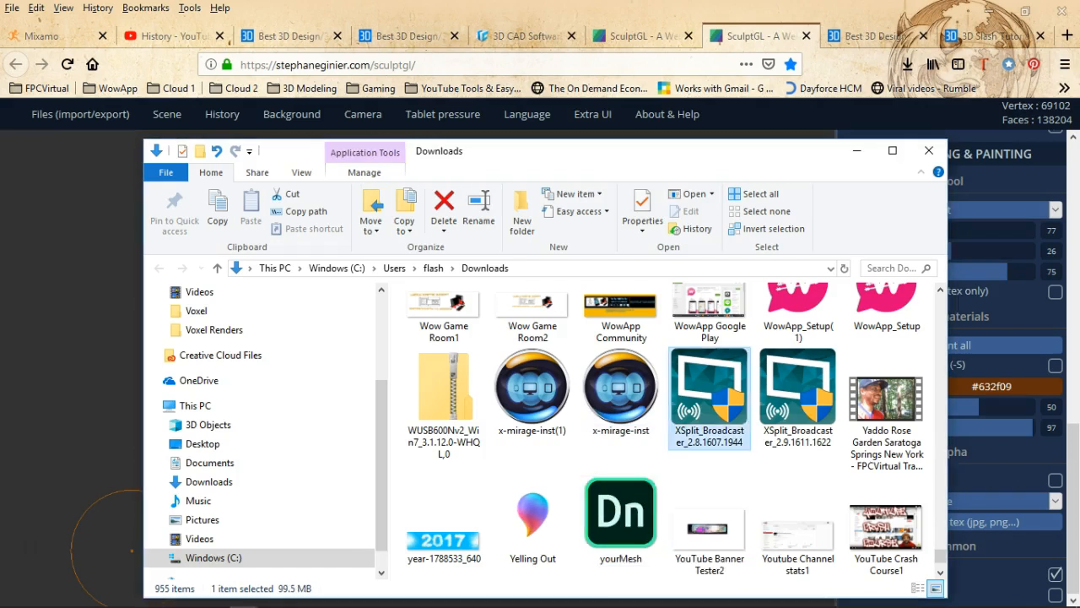
- Find DragoHead1.sgl in the Downloads folder and cut it for moving
{"action": "scroll", "coordinate": [794, 438], "scroll_direction": "up", "scroll_amount": 12}
{"action": "scroll", "coordinate": [797, 430], "scroll_direction": "up", "scroll_amount": 15}
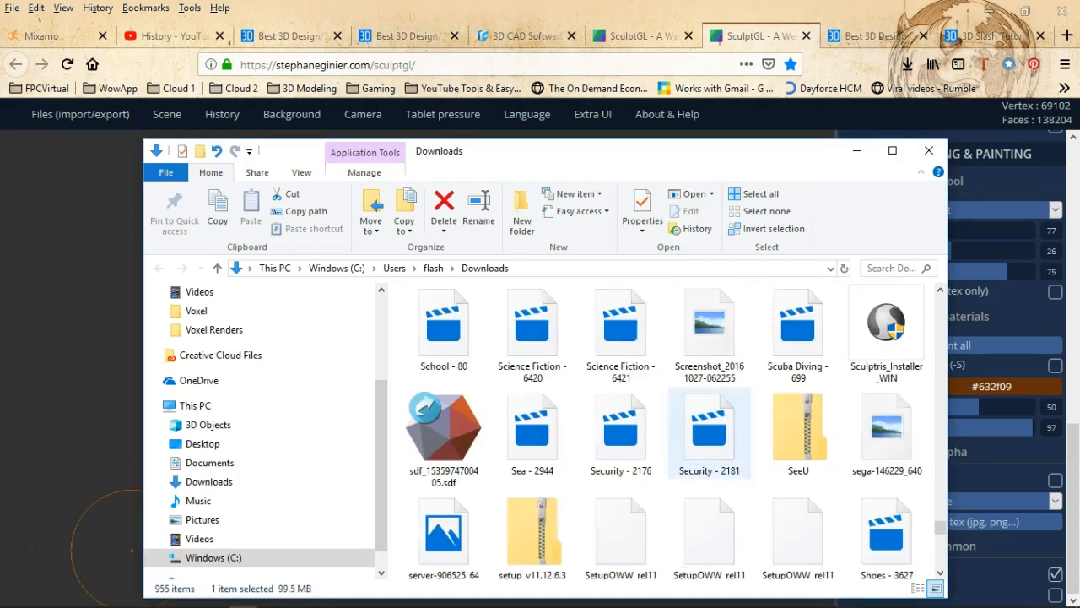
{"action": "scroll", "coordinate": [709, 435], "scroll_direction": "up", "scroll_amount": 15}
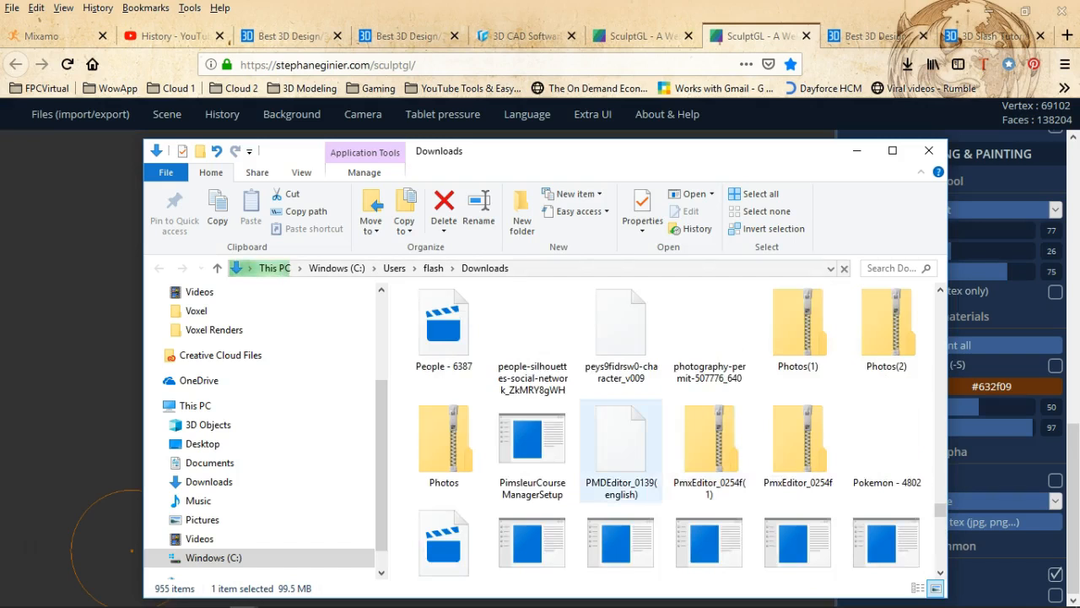
{"action": "scroll", "coordinate": [621, 431], "scroll_direction": "up", "scroll_amount": 15}
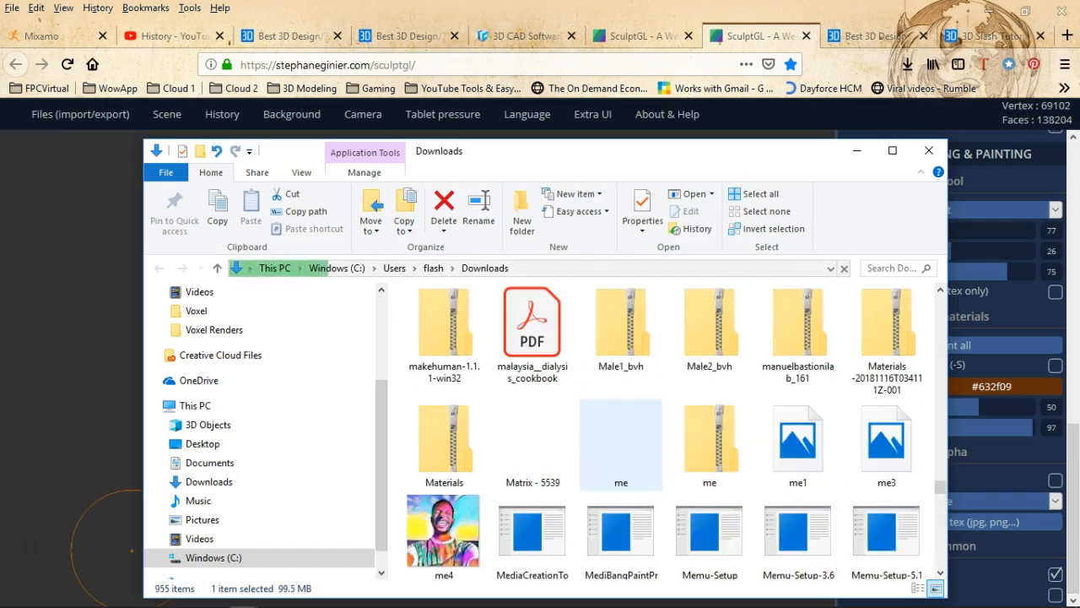
{"action": "scroll", "coordinate": [621, 338], "scroll_direction": "up", "scroll_amount": 15}
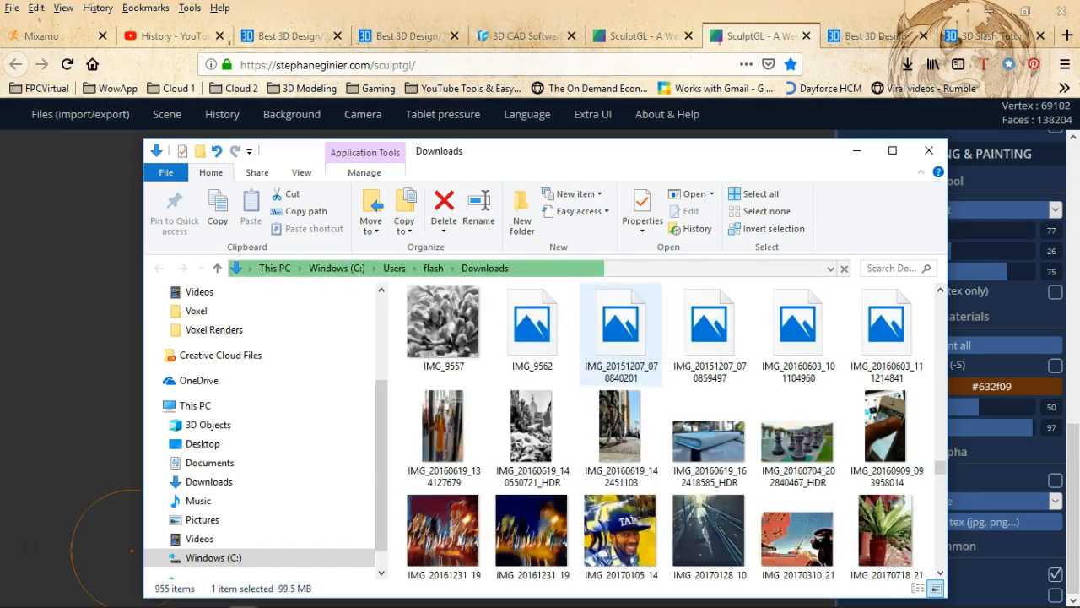
{"action": "scroll", "coordinate": [621, 337], "scroll_direction": "up", "scroll_amount": 15}
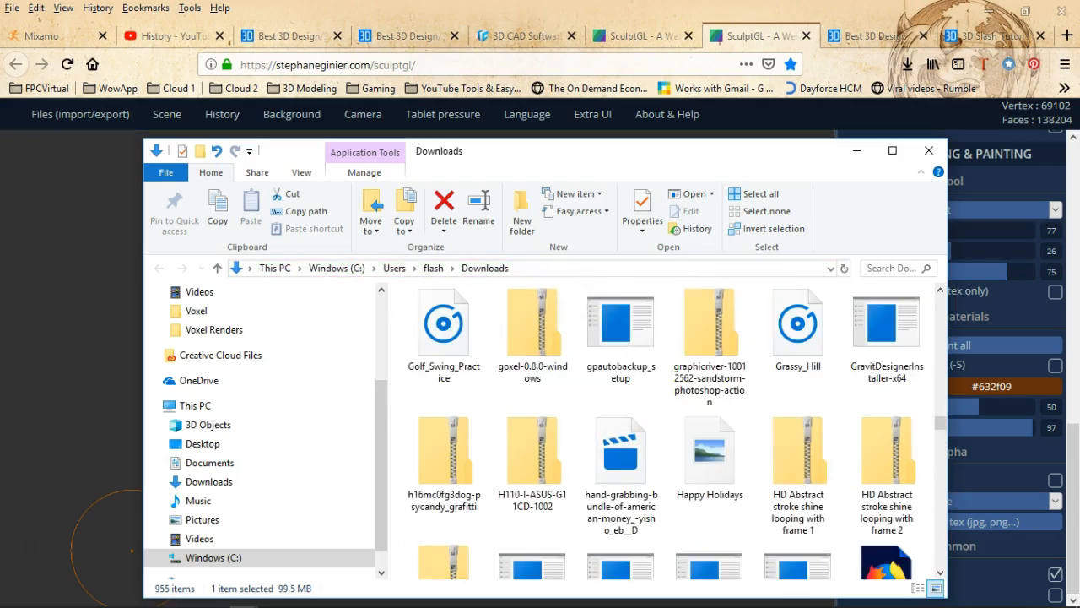
{"action": "scroll", "coordinate": [621, 430], "scroll_direction": "up", "scroll_amount": 15}
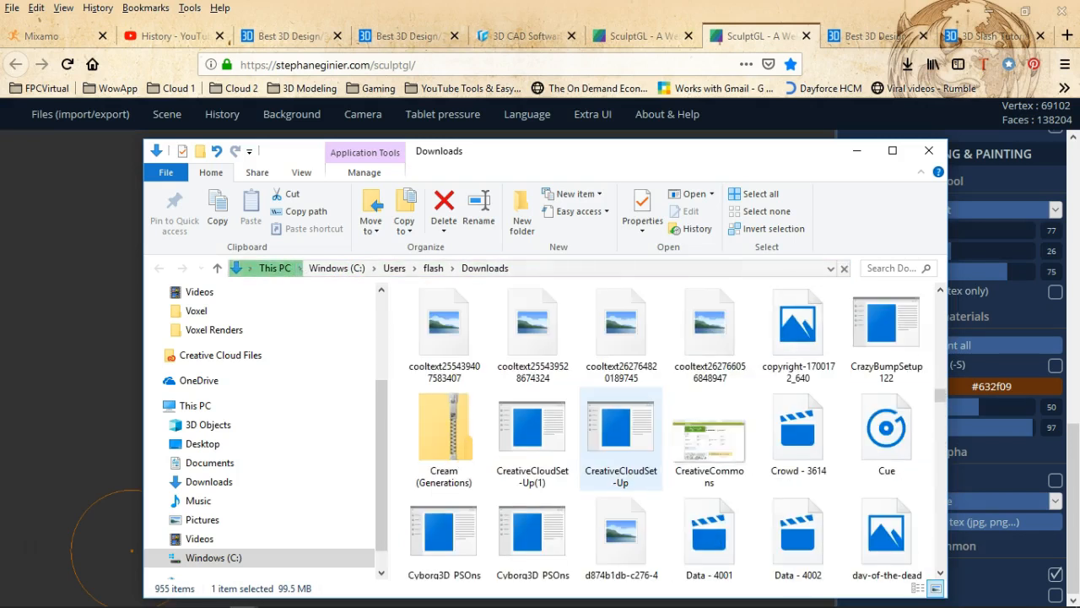
{"action": "scroll", "coordinate": [621, 438], "scroll_direction": "down", "scroll_amount": 3}
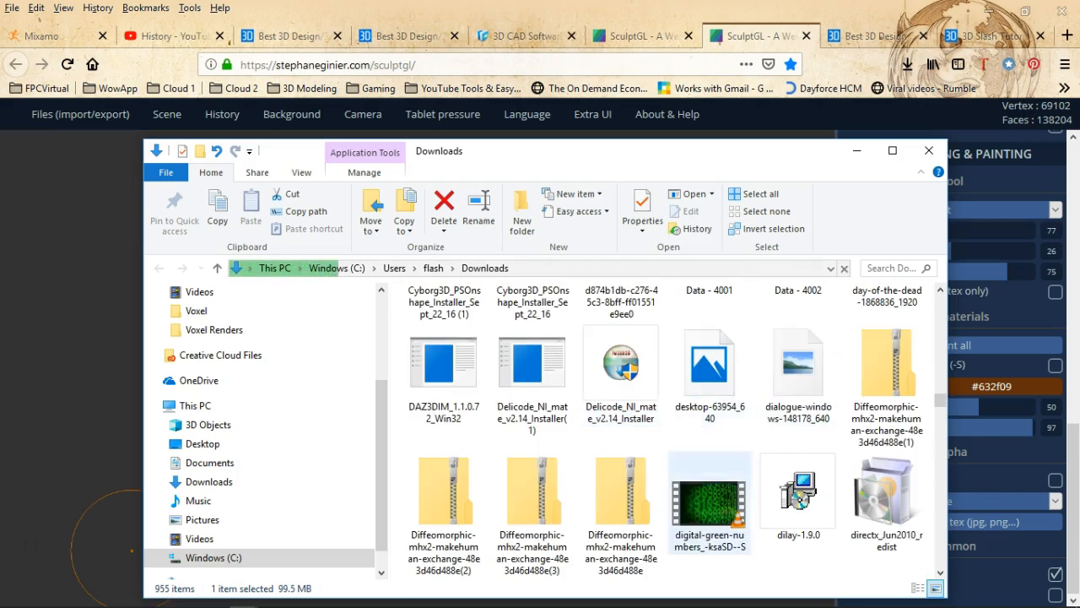
{"action": "scroll", "coordinate": [622, 422], "scroll_direction": "down", "scroll_amount": 3}
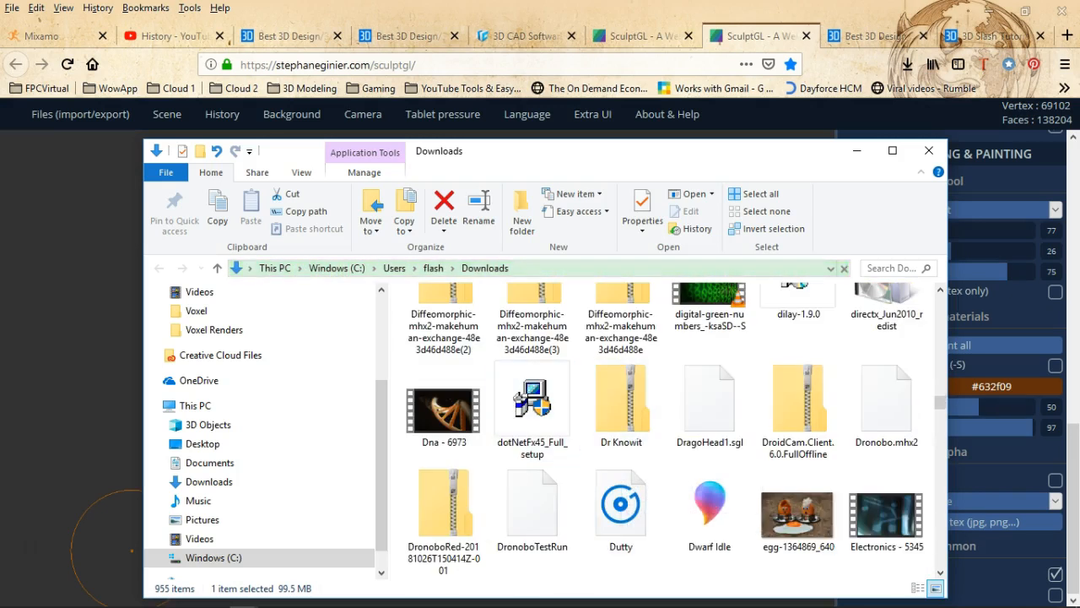
{"action": "right_click", "coordinate": [717, 412]}
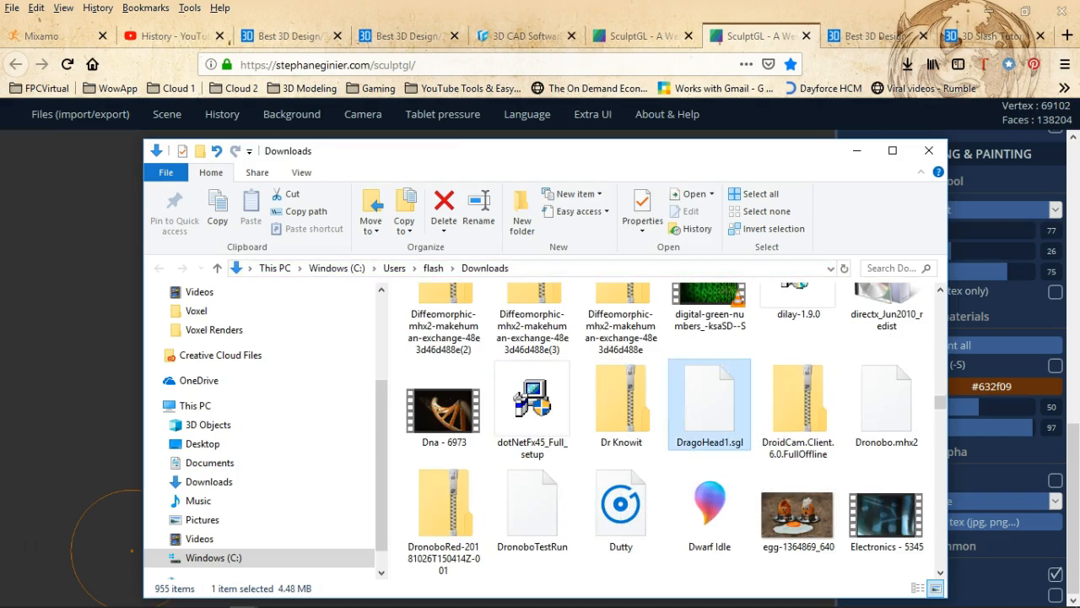
{"action": "left_click", "coordinate": [540, 304]}
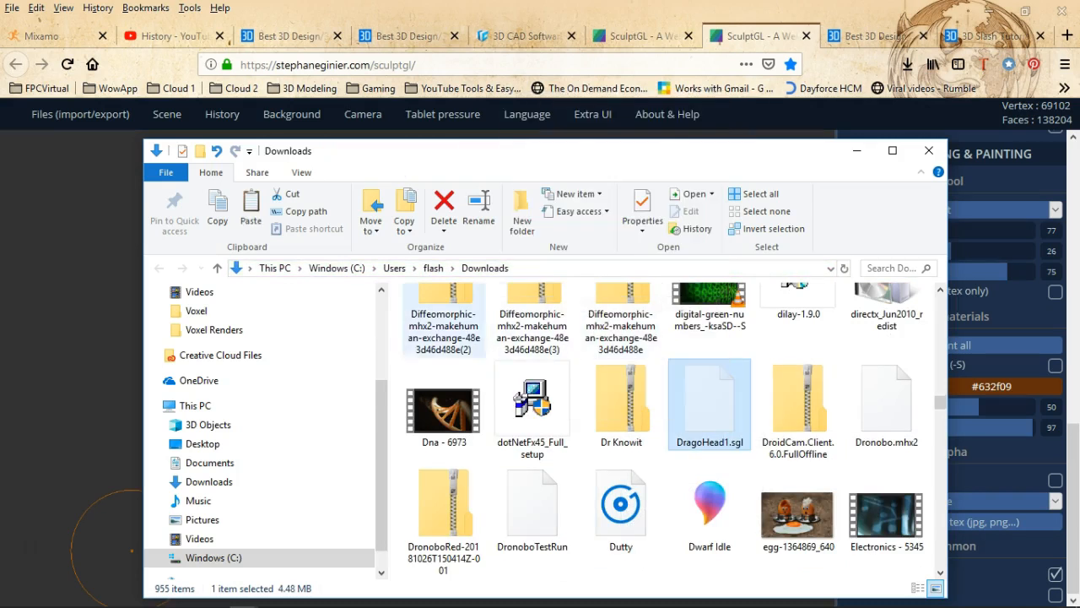
- Paste the cut DragoHead1.sgl file into the SculptGL folder under 3D Objects and minimize the file window
{"action": "scroll", "coordinate": [211, 368], "scroll_direction": "up", "scroll_amount": 2}
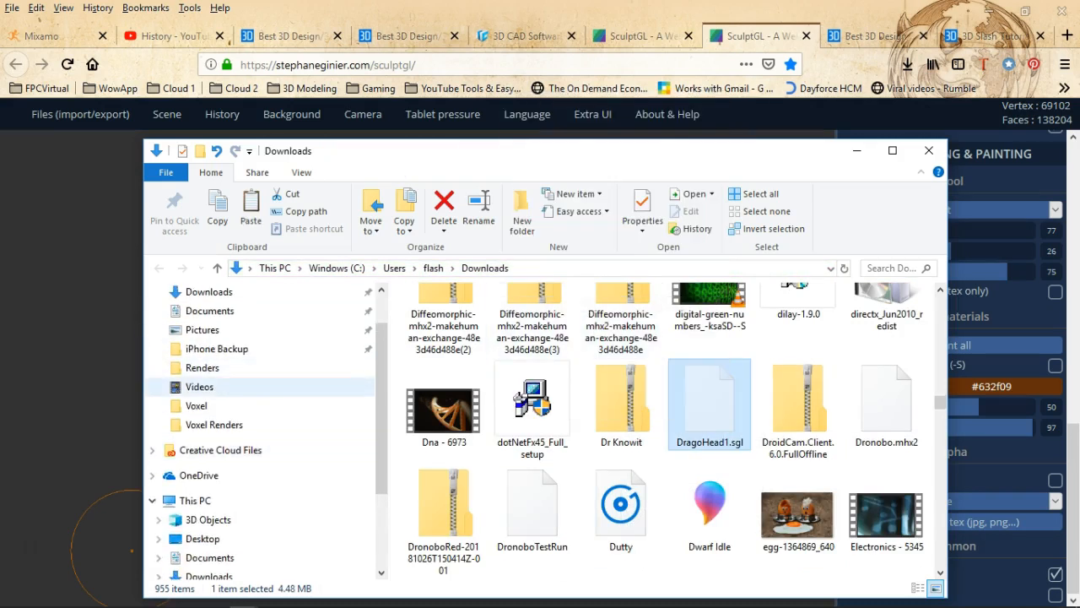
{"action": "scroll", "coordinate": [211, 387], "scroll_direction": "up", "scroll_amount": 1}
{"action": "scroll", "coordinate": [211, 386], "scroll_direction": "down", "scroll_amount": 2}
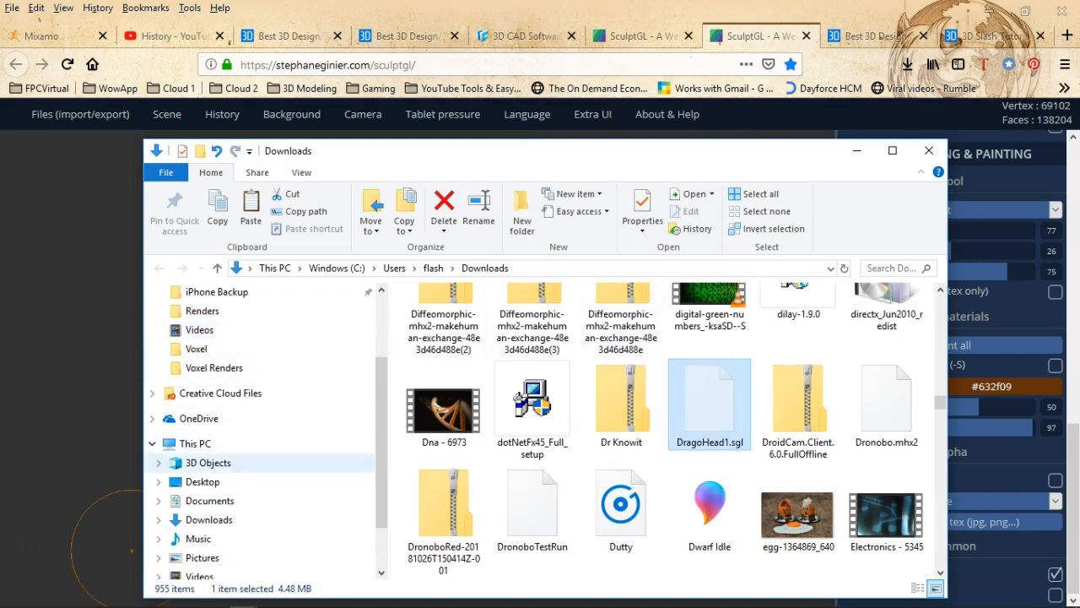
{"action": "left_click", "coordinate": [208, 462]}
{"action": "scroll", "coordinate": [709, 417], "scroll_direction": "down", "scroll_amount": 5}
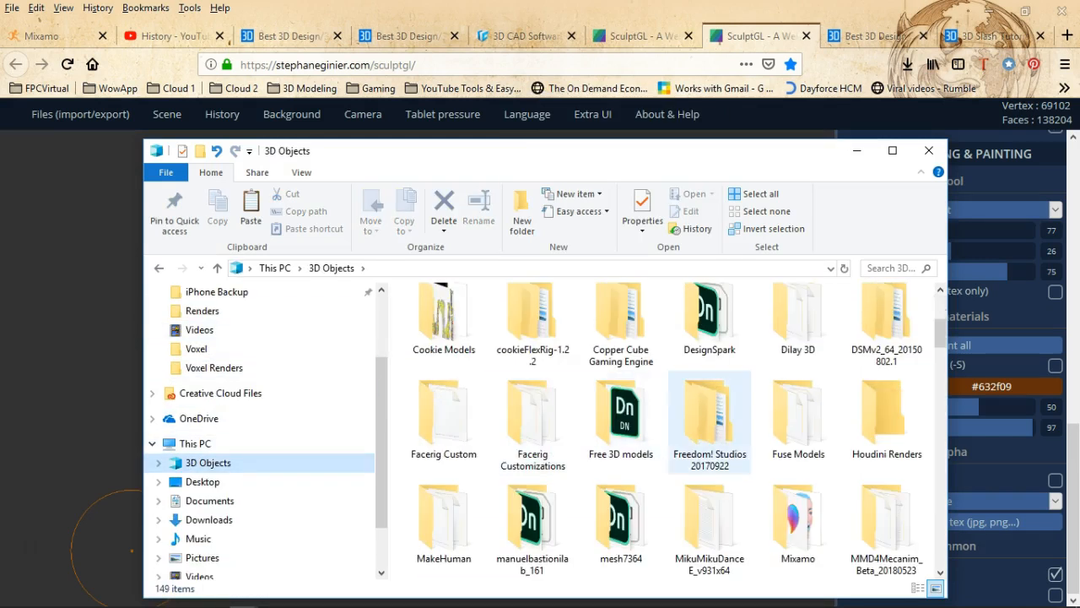
{"action": "scroll", "coordinate": [709, 418], "scroll_direction": "down", "scroll_amount": 1}
{"action": "scroll", "coordinate": [708, 418], "scroll_direction": "up", "scroll_amount": 1}
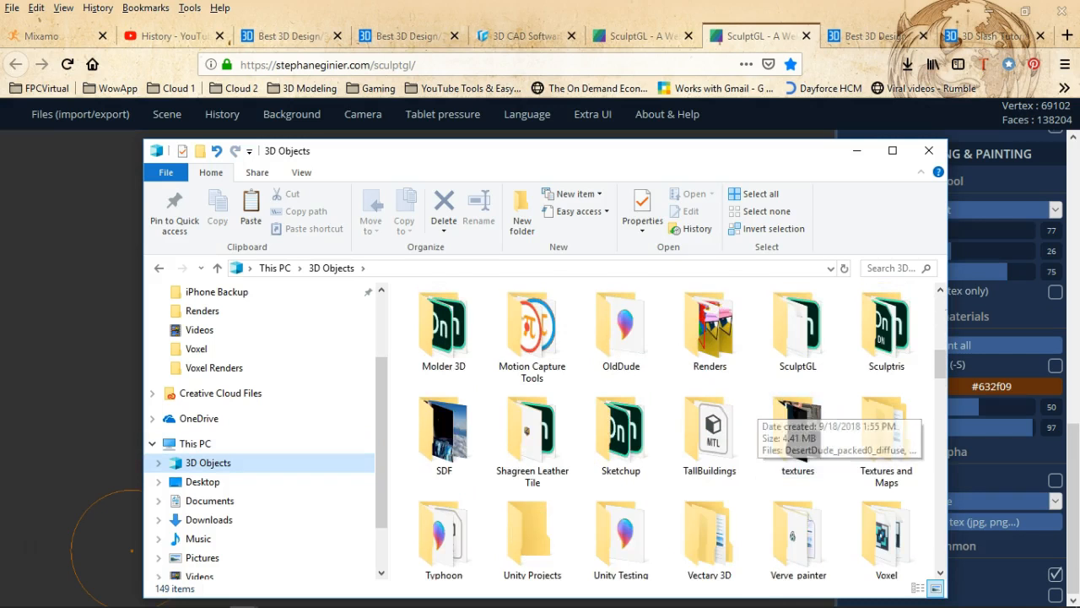
{"action": "double_click", "coordinate": [797, 321]}
{"action": "right_click", "coordinate": [442, 468]}
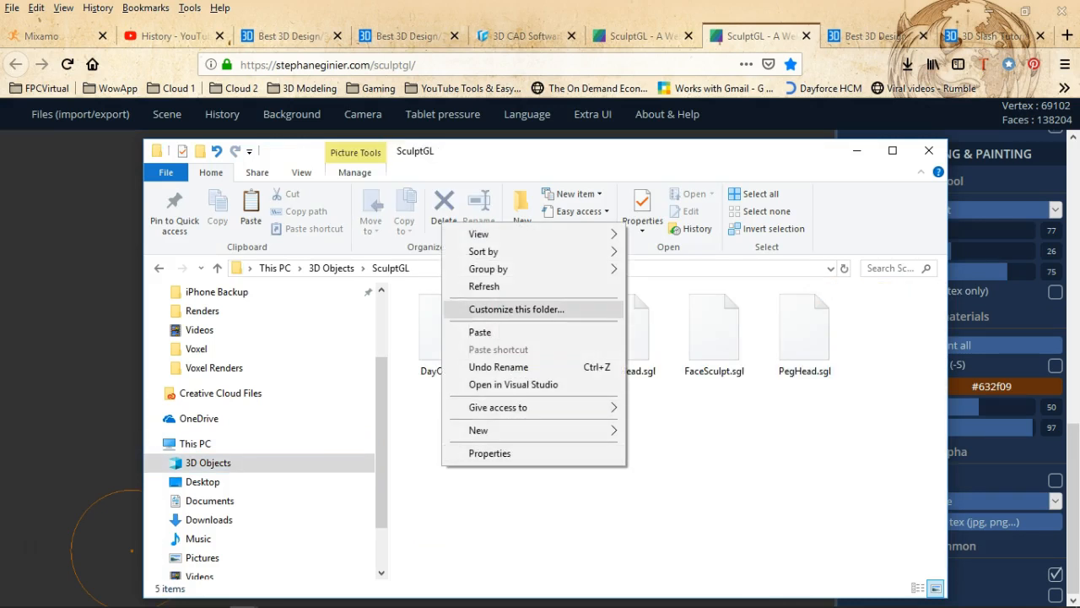
{"action": "left_click", "coordinate": [489, 332]}
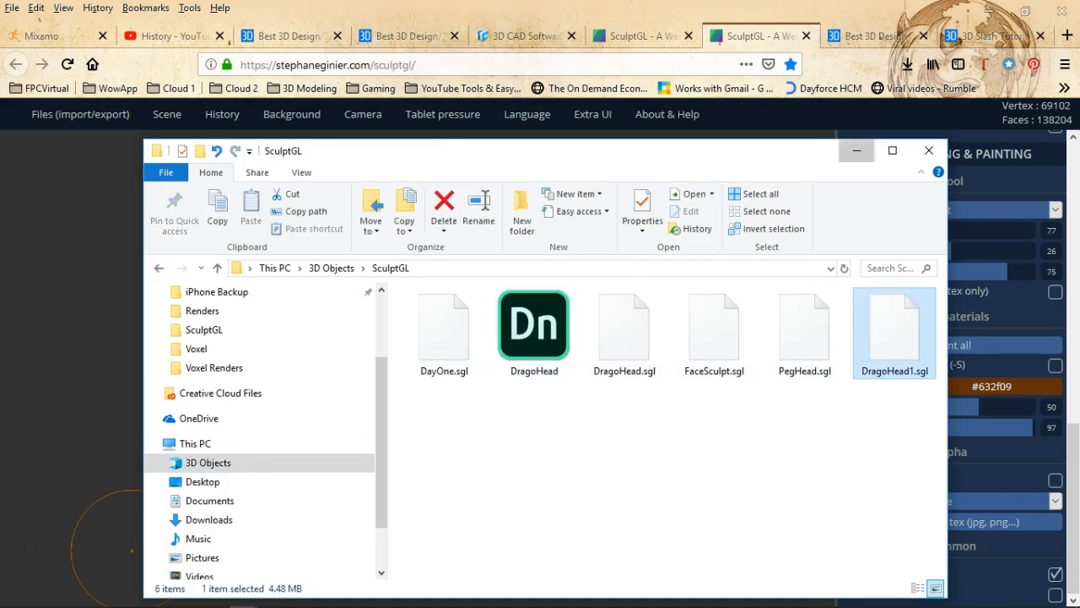
{"action": "left_click", "coordinate": [857, 150]}
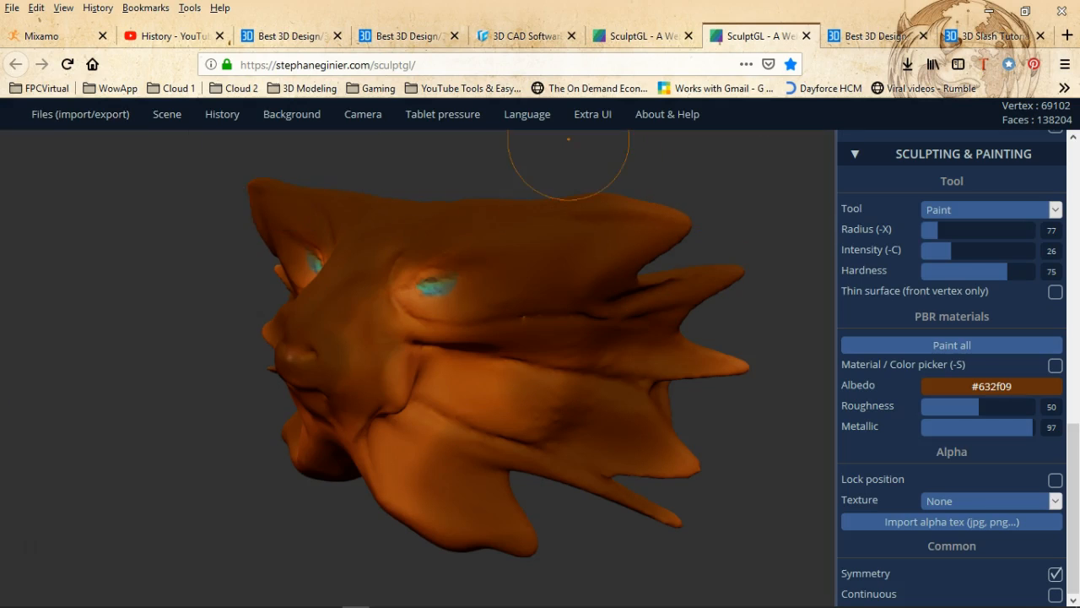
- Export the painted dragon head as an .obj file and save the download
{"action": "mouse_move", "coordinate": [80, 114]}
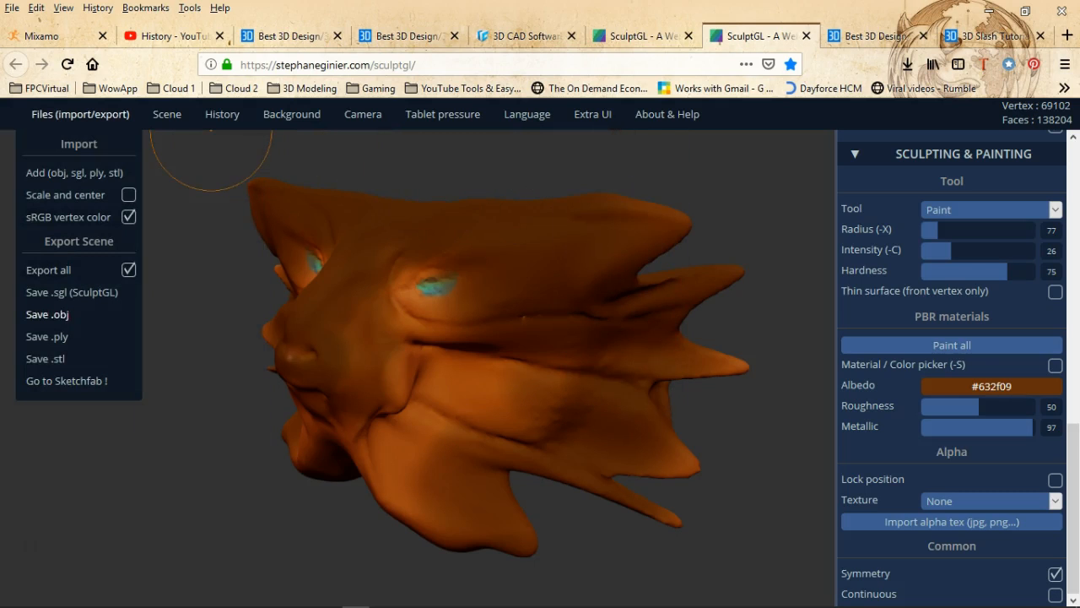
{"action": "left_click", "coordinate": [47, 314]}
{"action": "left_click", "coordinate": [945, 528]}
- Inspect the painted dragon head from the front, from below and from the side, including close views of the eyes and snout
{"action": "mouse_move", "coordinate": [689, 436]}
{"action": "left_mouse_down"}
{"action": "mouse_move", "coordinate": [810, 426]}
{"action": "mouse_move", "coordinate": [756, 429]}
{"action": "left_mouse_up"}
{"action": "left_click_drag", "start_coordinate": [633, 473], "coordinate": [675, 474]}
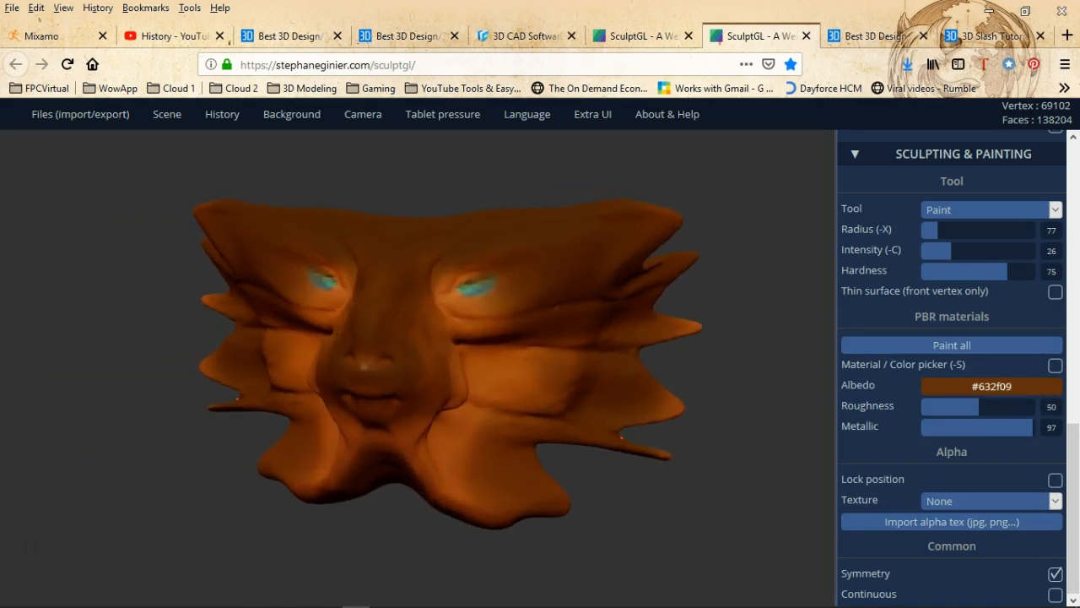
{"action": "scroll", "coordinate": [395, 232], "scroll_direction": "up", "scroll_amount": 5}
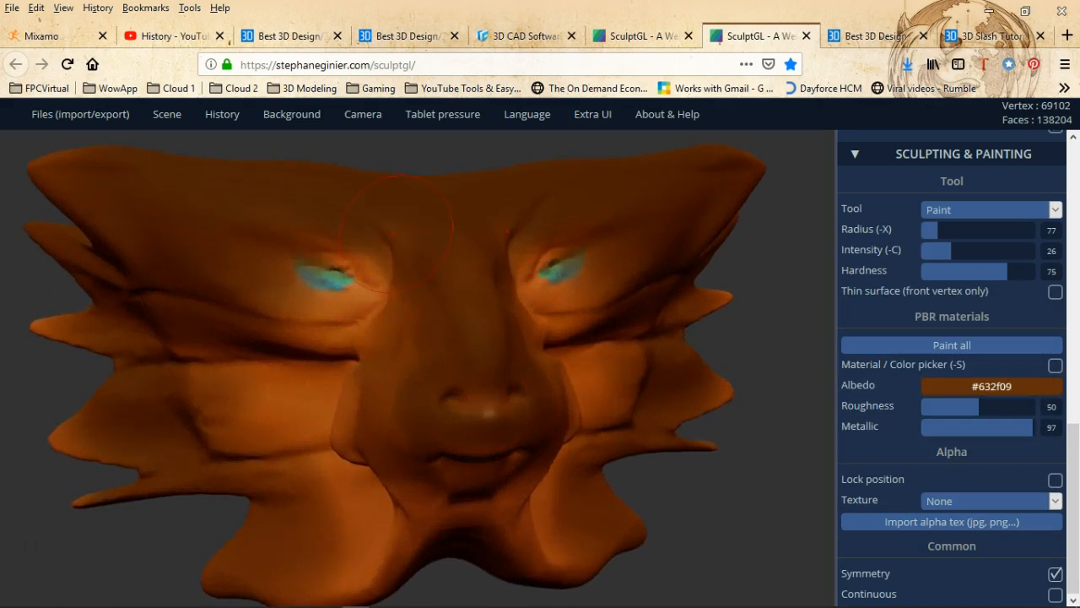
{"action": "middle_click_drag", "start_coordinate": [395, 234], "coordinate": [418, 277]}
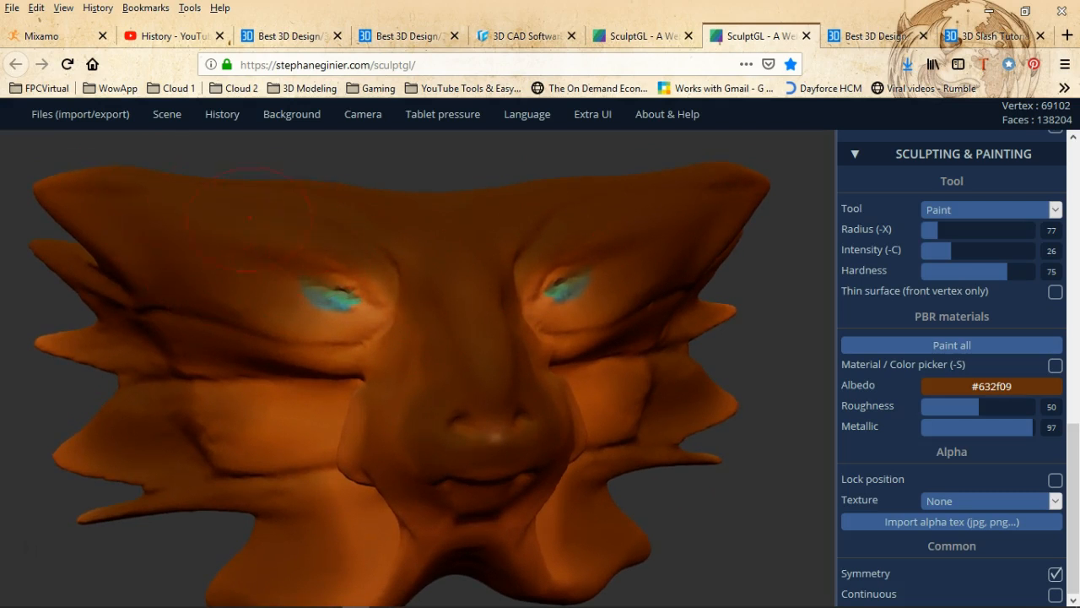
{"action": "mouse_move", "coordinate": [646, 473]}
{"action": "left_mouse_down"}
{"action": "mouse_move", "coordinate": [743, 464]}
{"action": "mouse_move", "coordinate": [713, 460]}
{"action": "left_mouse_up"}
{"action": "scroll", "coordinate": [561, 429], "scroll_direction": "up", "scroll_amount": 2}
{"action": "left_click_drag", "start_coordinate": [560, 430], "coordinate": [511, 465]}
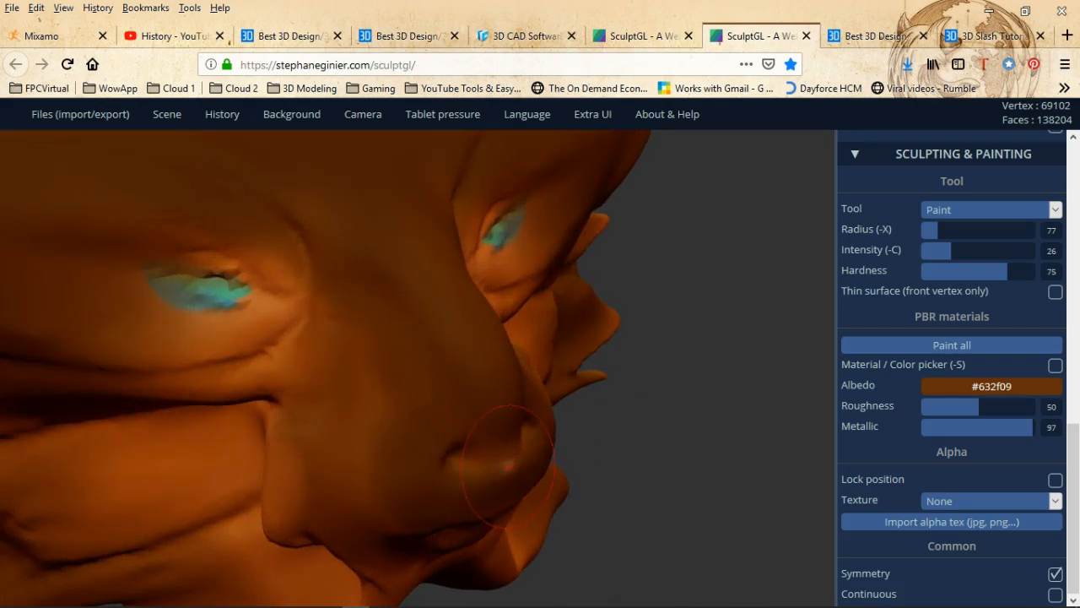
{"action": "middle_click_drag", "start_coordinate": [582, 464], "coordinate": [447, 369]}
{"action": "mouse_move", "coordinate": [447, 369]}
{"action": "right_mouse_down"}
{"action": "mouse_move", "coordinate": [333, 373]}
{"action": "mouse_move", "coordinate": [333, 283]}
{"action": "mouse_move", "coordinate": [455, 371]}
{"action": "right_mouse_up"}
{"action": "middle_click_drag", "start_coordinate": [462, 405], "coordinate": [495, 384]}
{"action": "right_click_drag", "start_coordinate": [495, 384], "coordinate": [405, 350]}
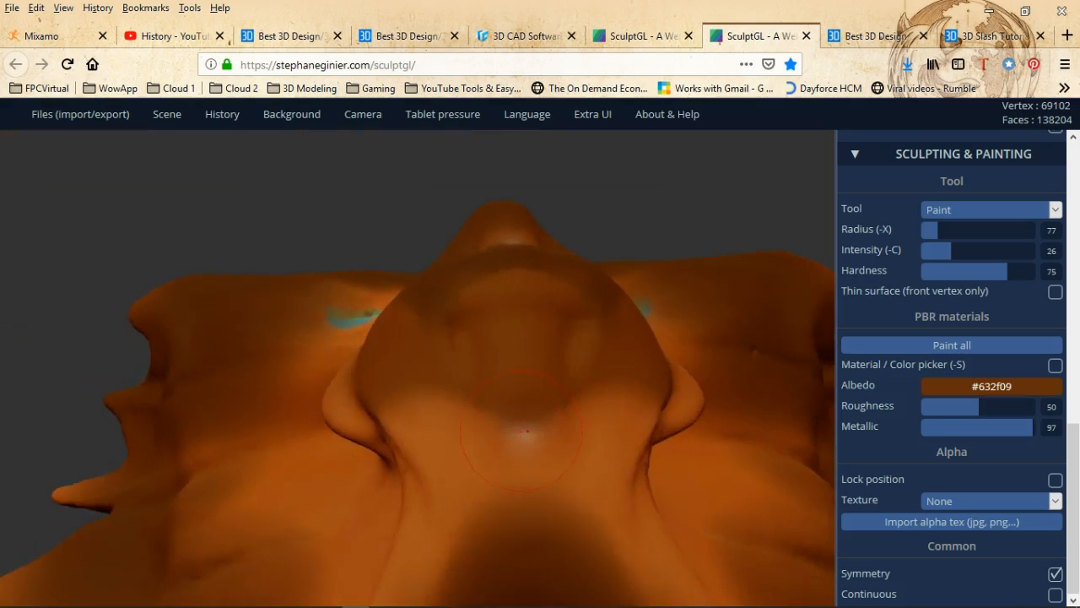
{"action": "middle_click_drag", "start_coordinate": [522, 430], "coordinate": [552, 489]}
{"action": "right_click_drag", "start_coordinate": [498, 361], "coordinate": [587, 435]}
{"action": "middle_click_drag", "start_coordinate": [530, 340], "coordinate": [547, 365]}
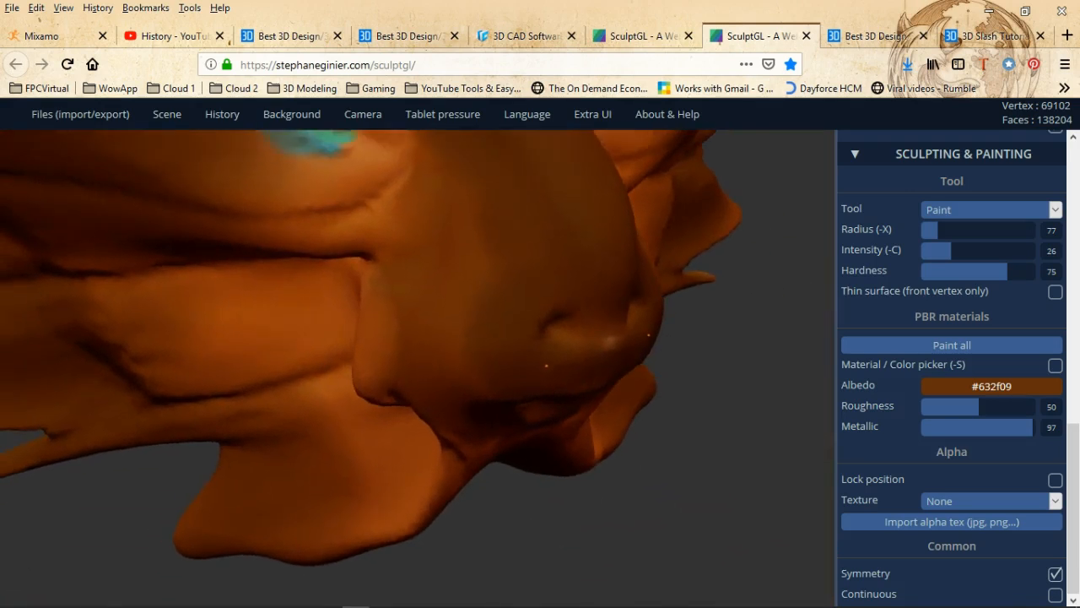
{"action": "scroll", "coordinate": [546, 365], "scroll_direction": "down", "scroll_amount": 5}
{"action": "mouse_move", "coordinate": [406, 333]}
{"action": "right_mouse_down"}
{"action": "mouse_move", "coordinate": [401, 389]}
{"action": "mouse_move", "coordinate": [475, 398]}
{"action": "right_mouse_up"}
{"action": "middle_click_drag", "start_coordinate": [475, 398], "coordinate": [617, 355]}
{"action": "mouse_move", "coordinate": [741, 605]}
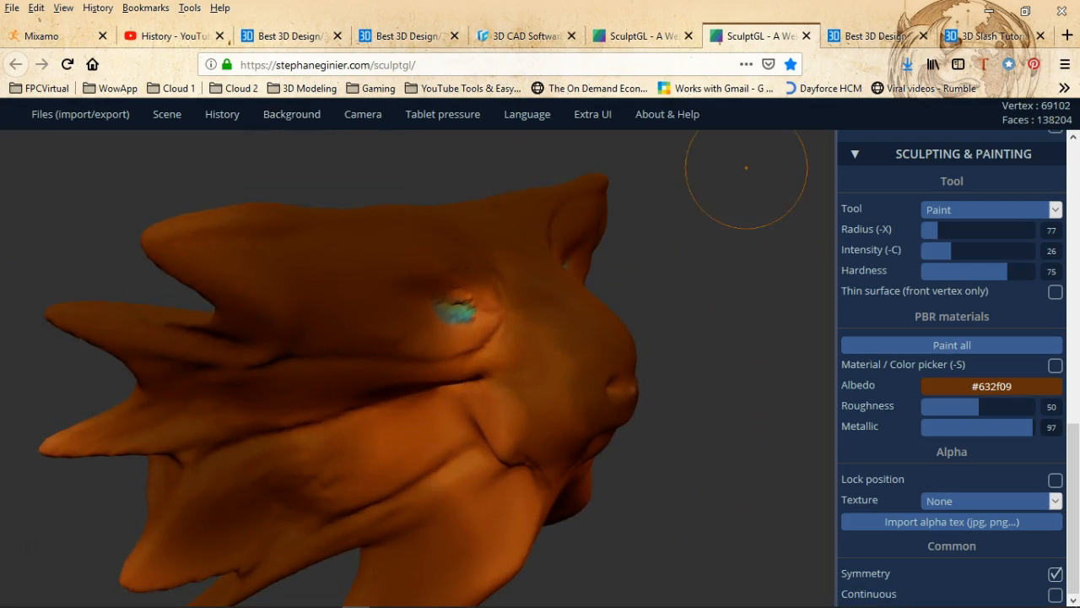
- Enable filmic tonemapping in the rendering settings and check its effect on the dragon head from several angles
{"action": "scroll", "coordinate": [952, 363], "scroll_direction": "up", "scroll_amount": 6}
{"action": "scroll", "coordinate": [952, 363], "scroll_direction": "up", "scroll_amount": 3}
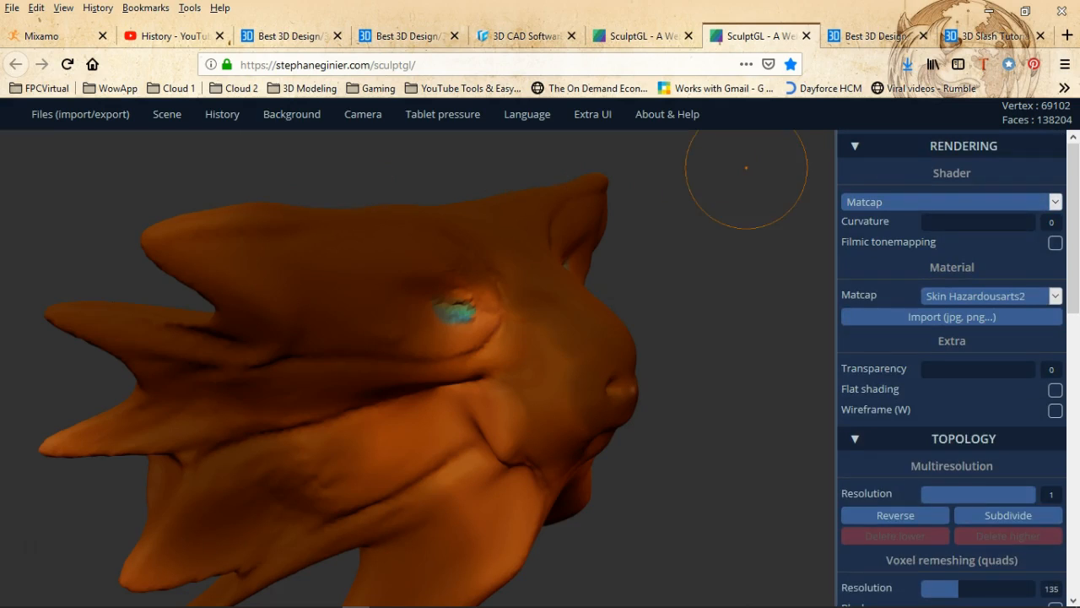
{"action": "left_click", "coordinate": [1055, 242]}
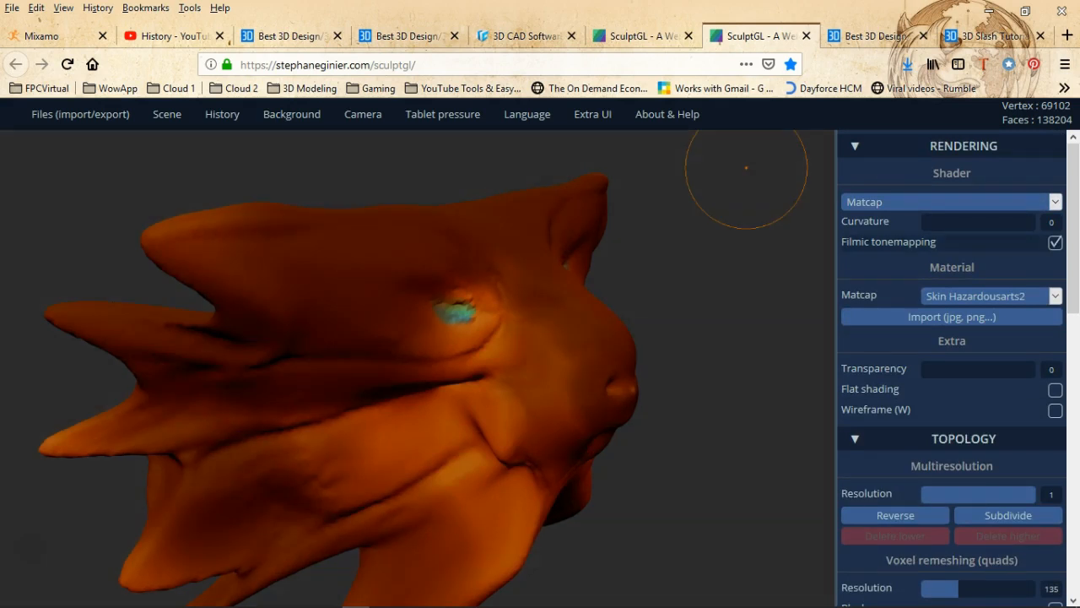
{"action": "left_click_drag", "start_coordinate": [726, 366], "coordinate": [346, 368]}
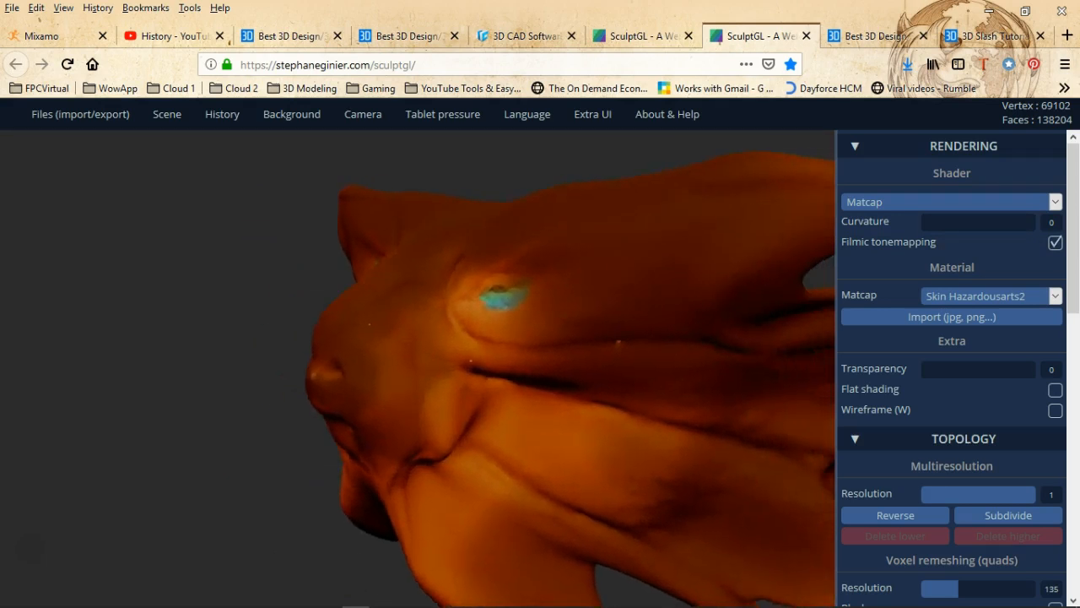
{"action": "scroll", "coordinate": [533, 384], "scroll_direction": "up", "scroll_amount": 3}
{"action": "right_click_drag", "start_coordinate": [476, 386], "coordinate": [548, 383]}
{"action": "scroll", "coordinate": [548, 384], "scroll_direction": "down", "scroll_amount": 3}
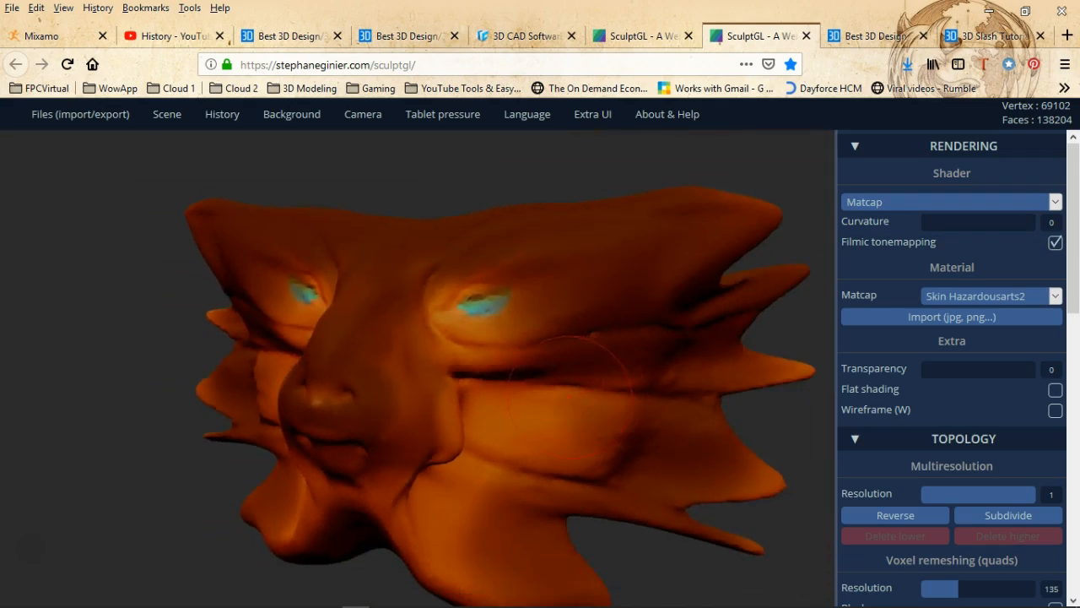
{"action": "middle_click_drag", "start_coordinate": [571, 397], "coordinate": [569, 353]}
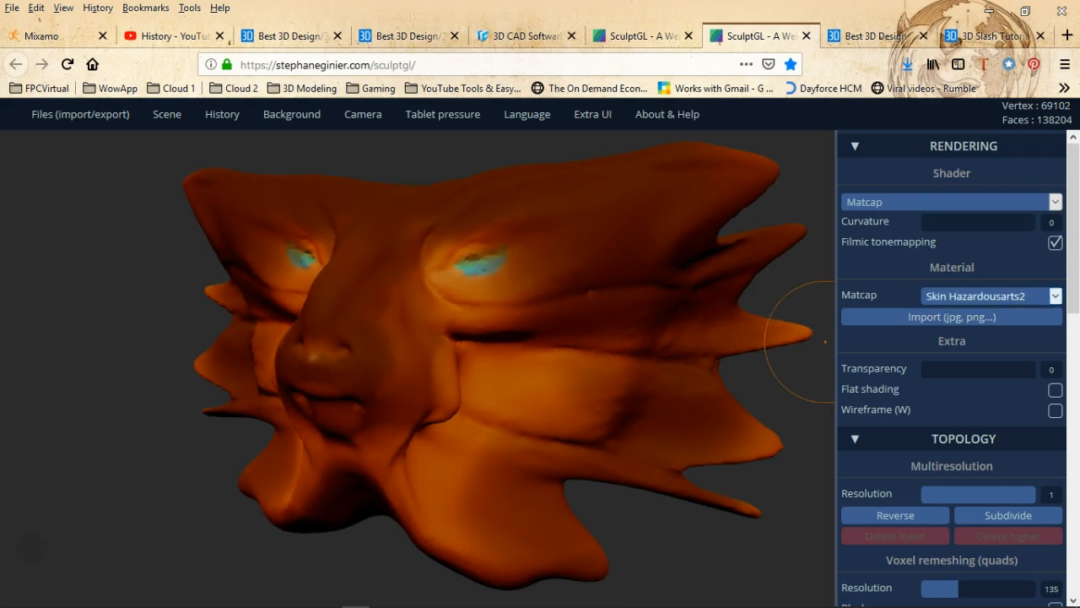
- Try the Red clay, Clay and Skin matcap materials on the dragon head
{"action": "left_click", "coordinate": [988, 296]}
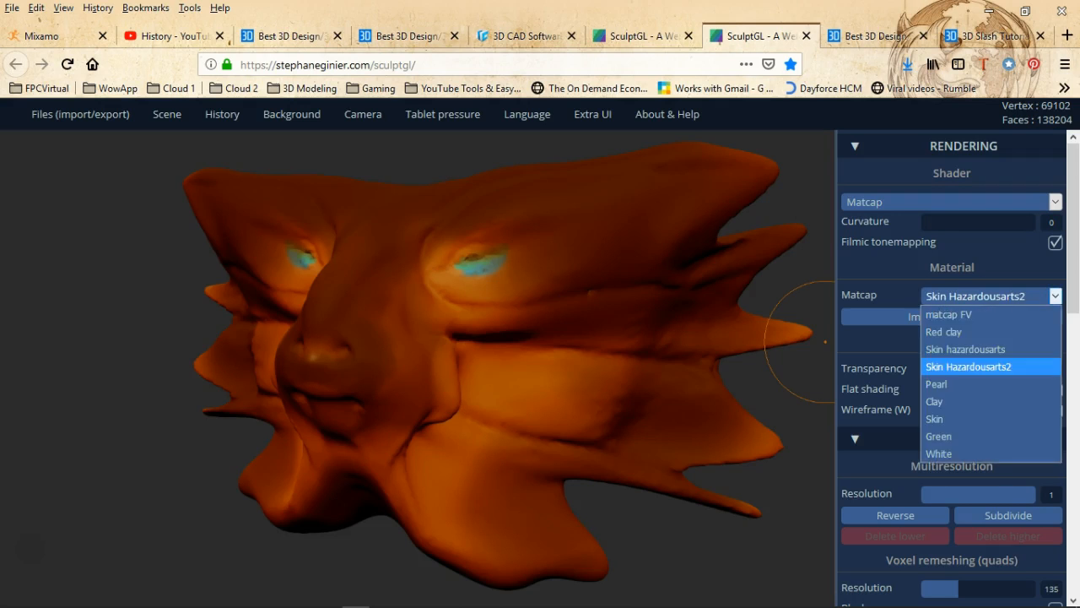
{"action": "left_click", "coordinate": [944, 332]}
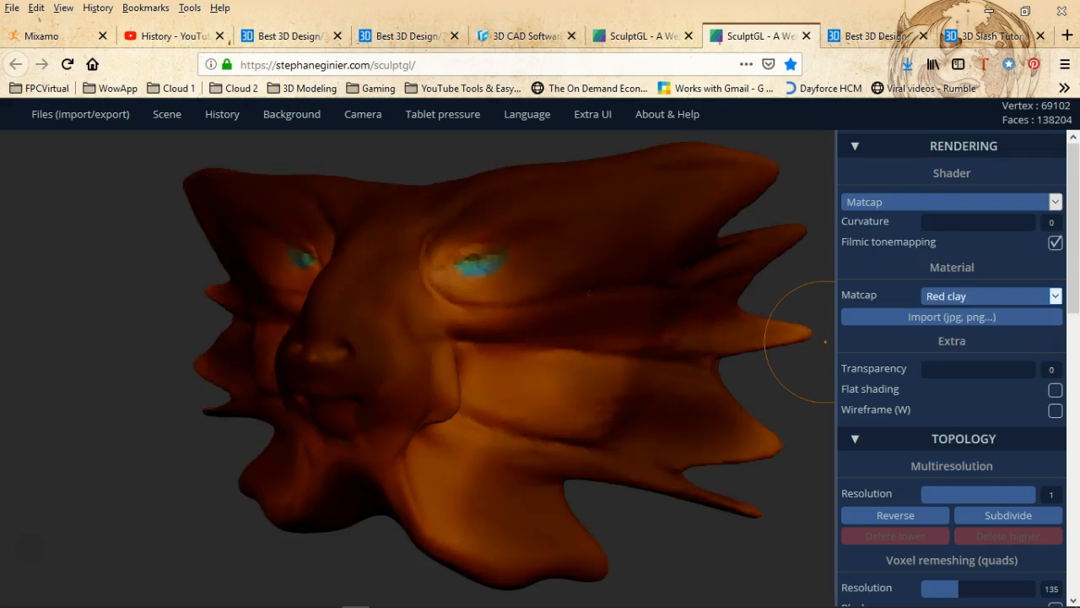
{"action": "left_click", "coordinate": [1055, 295]}
{"action": "left_click", "coordinate": [937, 401]}
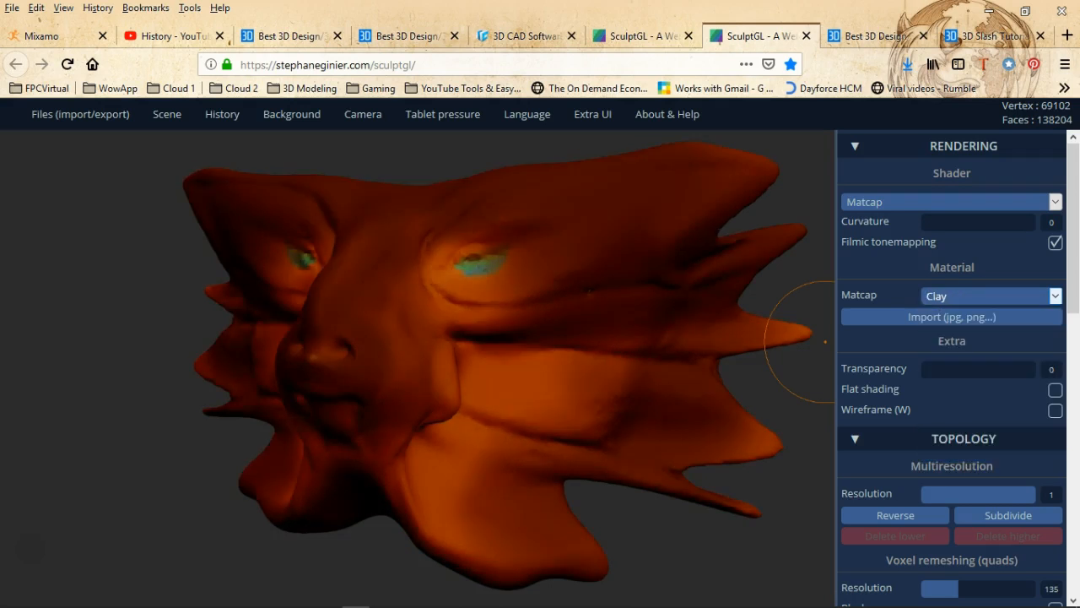
{"action": "left_click", "coordinate": [1055, 295]}
{"action": "left_click", "coordinate": [938, 414]}
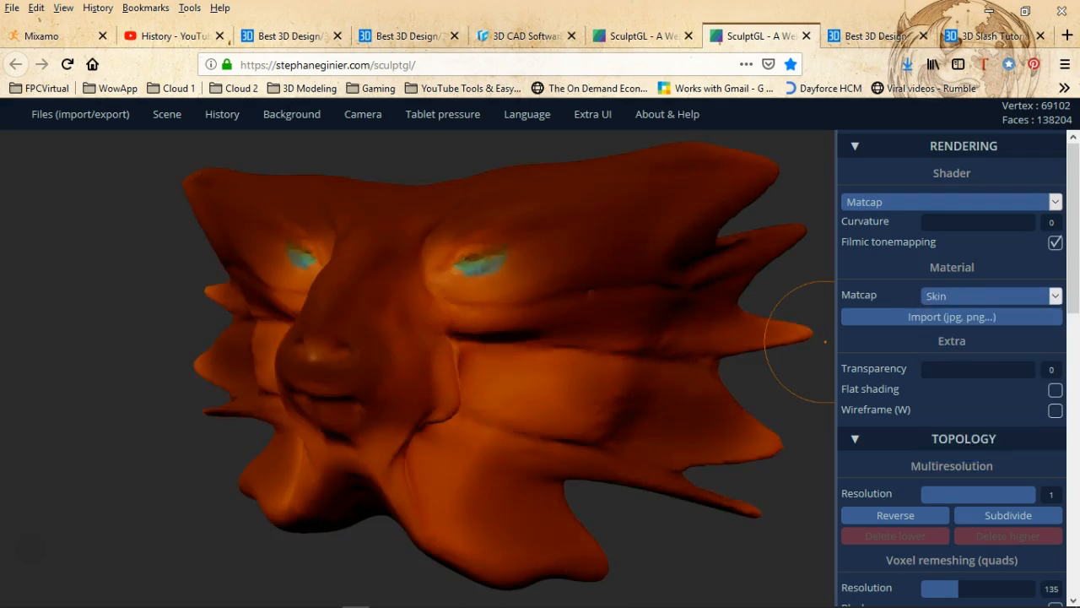
{"action": "left_click_drag", "start_coordinate": [34, 379], "coordinate": [278, 389]}
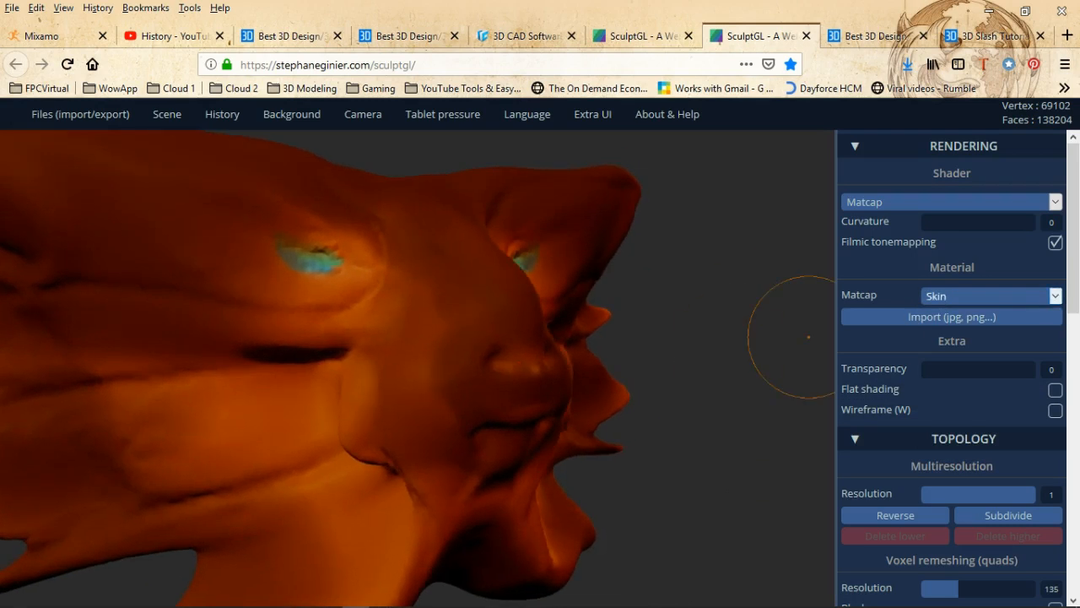
- Set the matcap material to Pearl and check the dragon head from the front
{"action": "left_click", "coordinate": [1055, 295]}
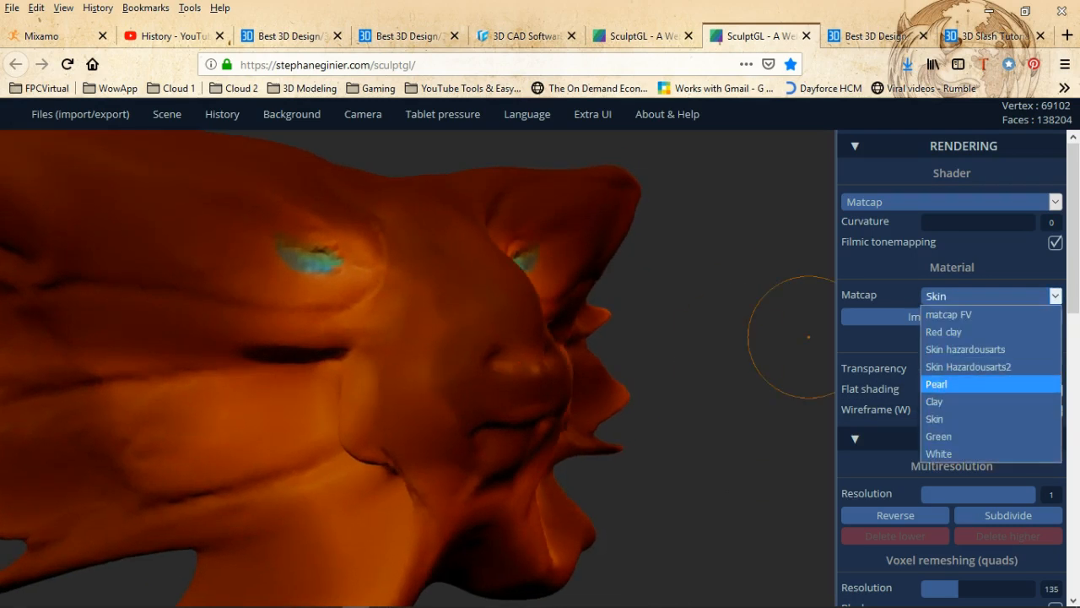
{"action": "left_click", "coordinate": [936, 384]}
{"action": "mouse_move", "coordinate": [808, 336]}
{"action": "left_mouse_down"}
{"action": "mouse_move", "coordinate": [353, 418]}
{"action": "mouse_move", "coordinate": [458, 440]}
{"action": "left_mouse_up"}
{"action": "scroll", "coordinate": [457, 440], "scroll_direction": "up", "scroll_amount": 2}
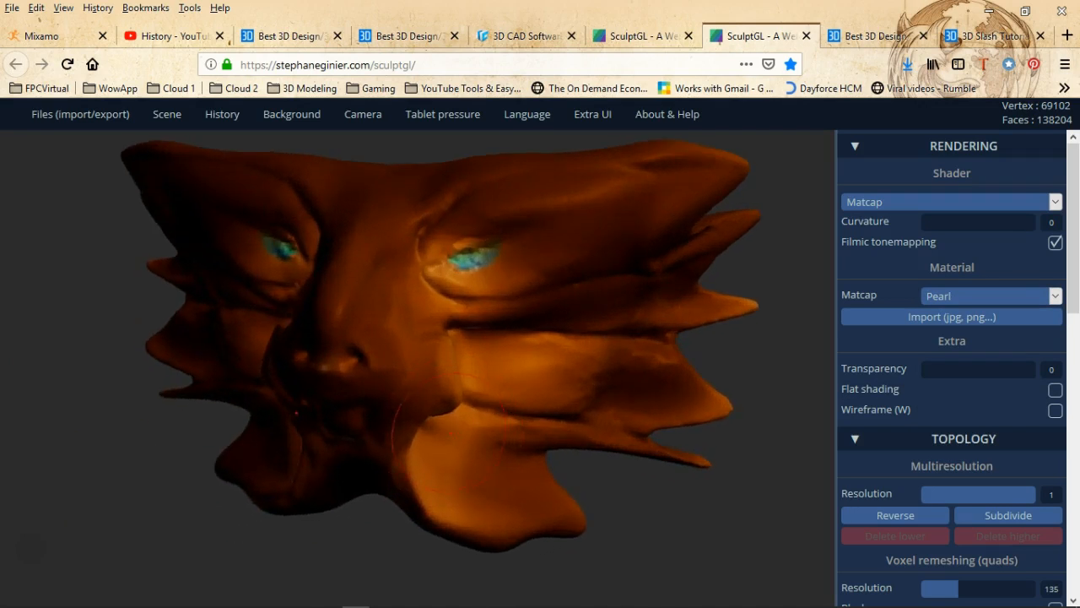
{"action": "middle_click_drag", "start_coordinate": [400, 373], "coordinate": [413, 405]}
{"action": "right_click_drag", "start_coordinate": [443, 415], "coordinate": [442, 384]}
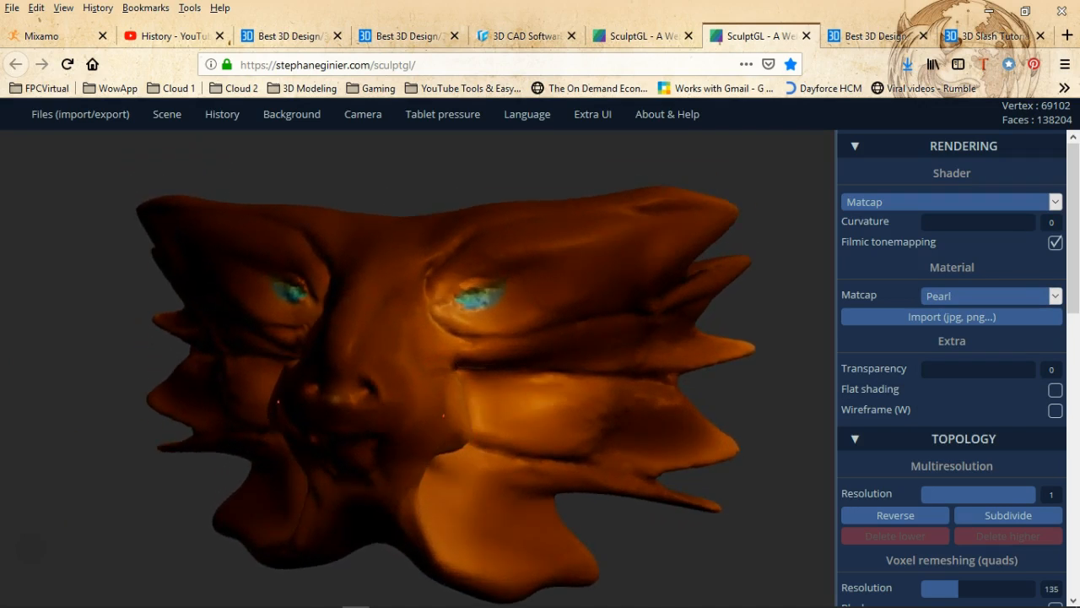
- Import the image water-1330252__340 from the Backgrounds folder in Pictures as the scene background
{"action": "mouse_move", "coordinate": [291, 114]}
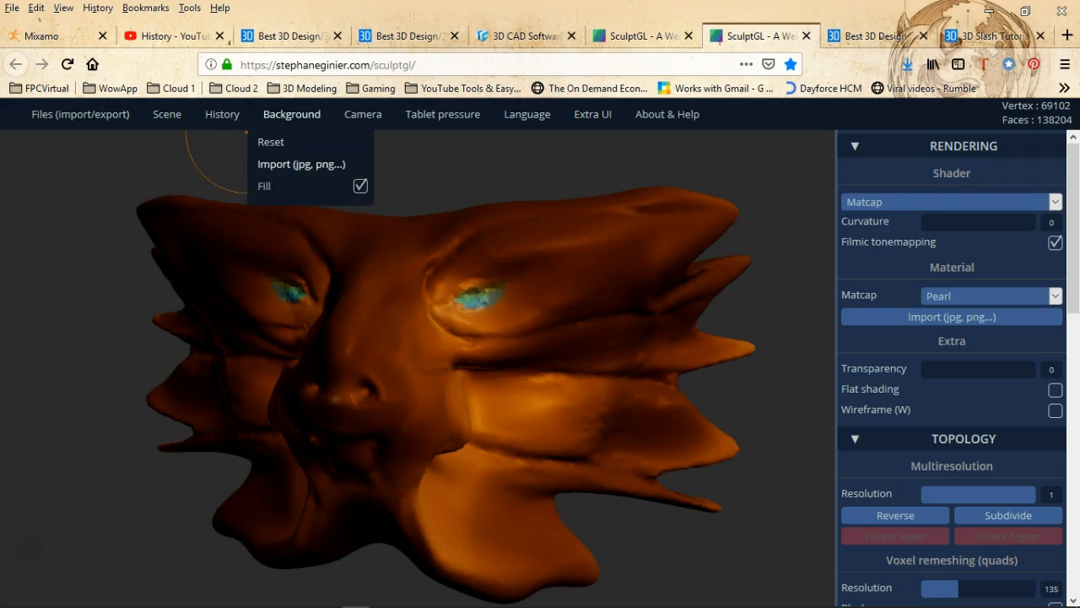
{"action": "left_click", "coordinate": [301, 164]}
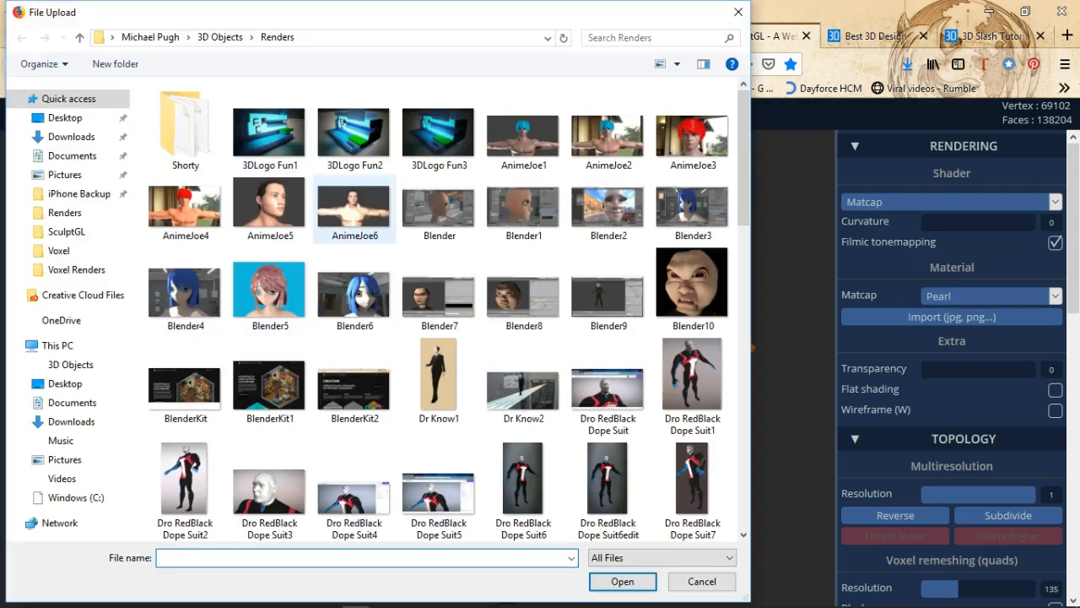
{"action": "scroll", "coordinate": [355, 291], "scroll_direction": "down", "scroll_amount": 10}
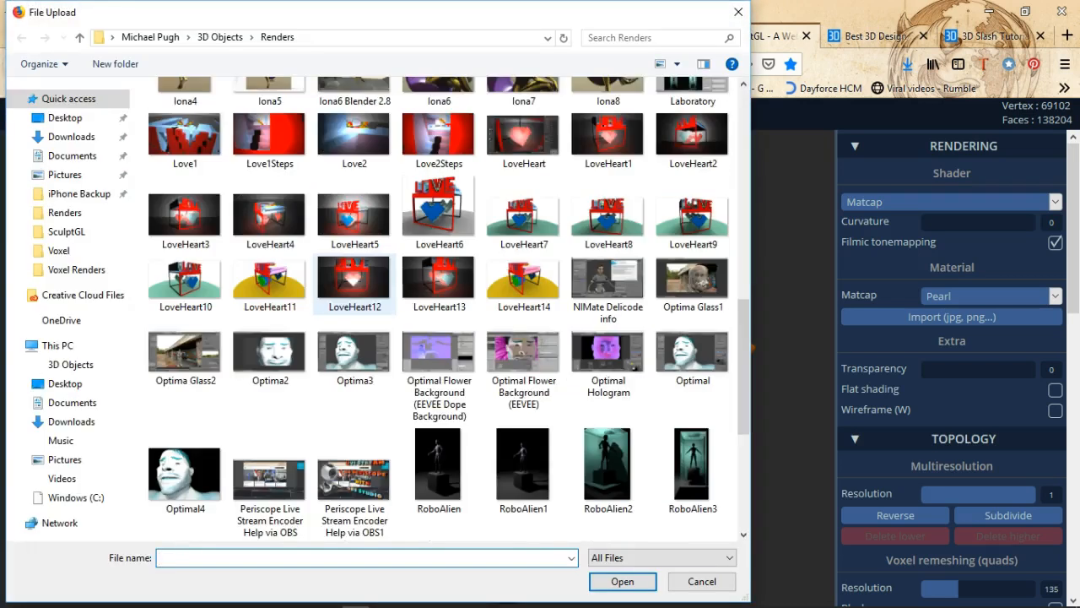
{"action": "scroll", "coordinate": [354, 279], "scroll_direction": "down", "scroll_amount": 5}
{"action": "scroll", "coordinate": [355, 291], "scroll_direction": "up", "scroll_amount": 15}
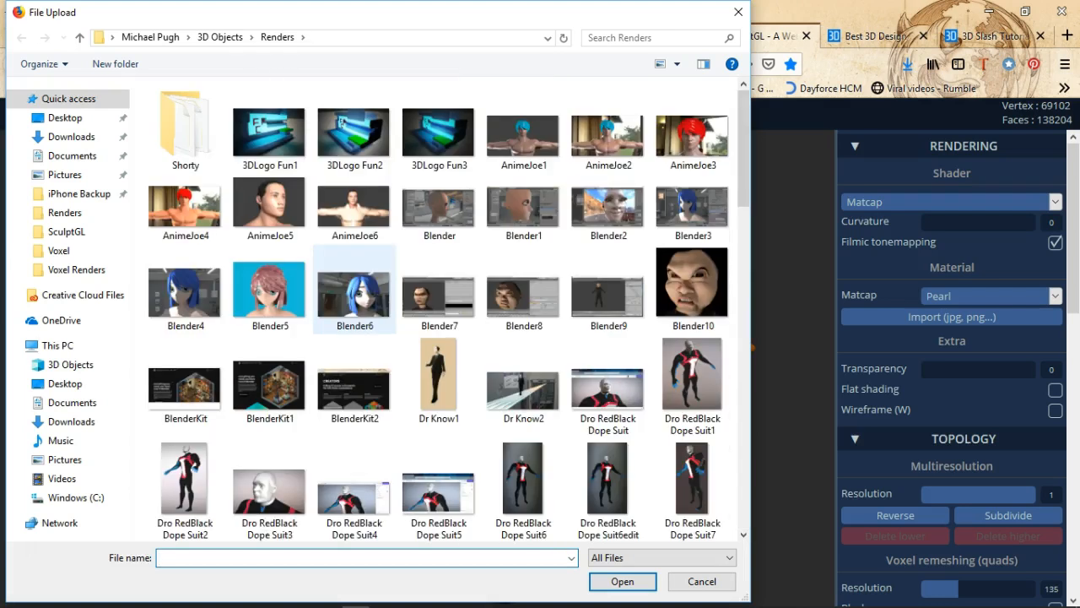
{"action": "scroll", "coordinate": [186, 371], "scroll_direction": "down", "scroll_amount": 15}
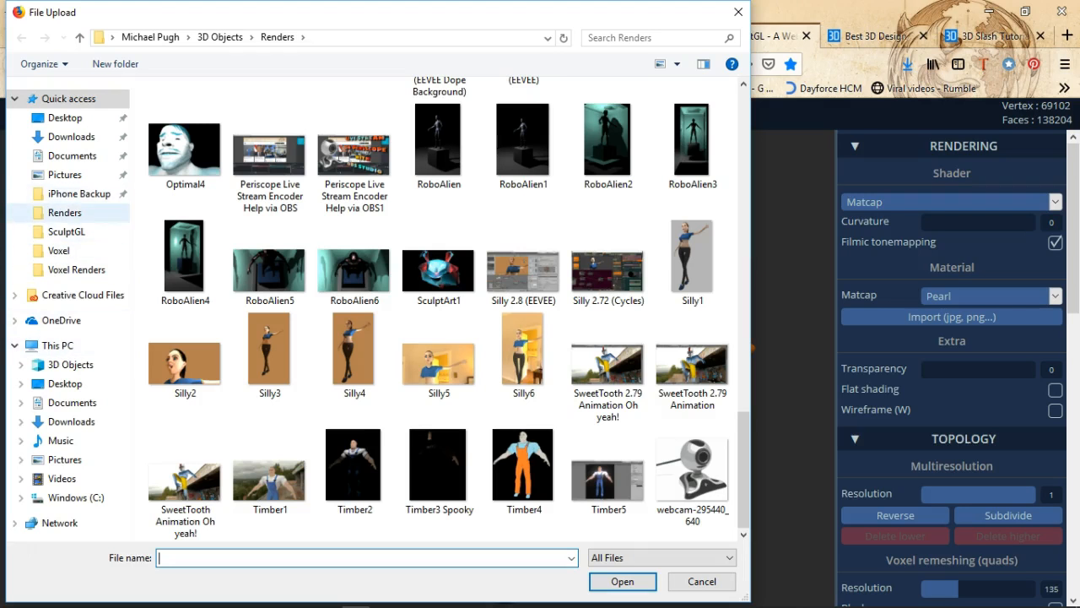
{"action": "left_click", "coordinate": [64, 459]}
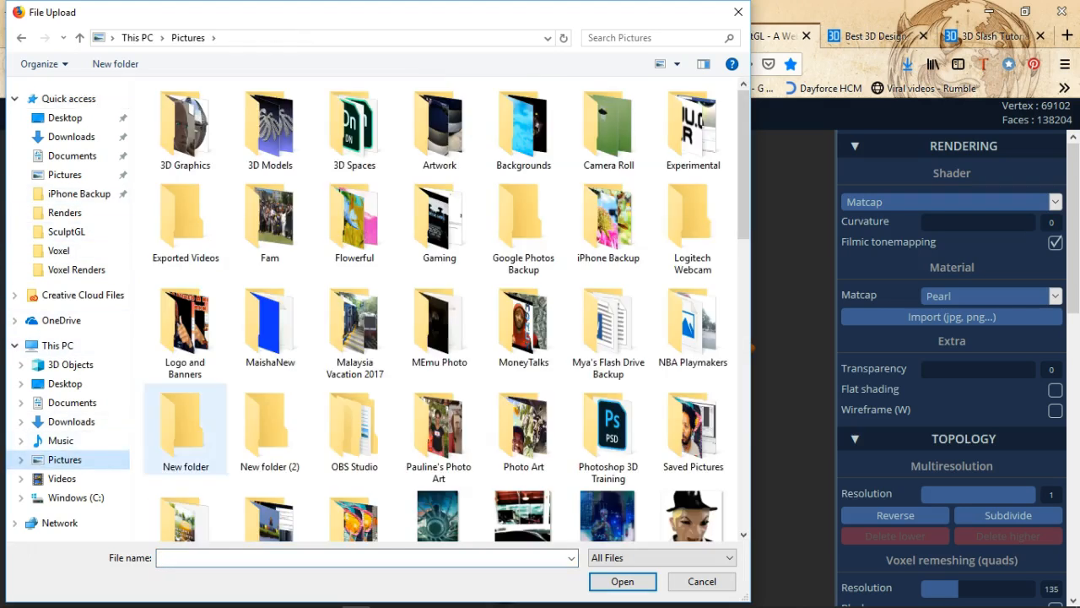
{"action": "double_click", "coordinate": [523, 127]}
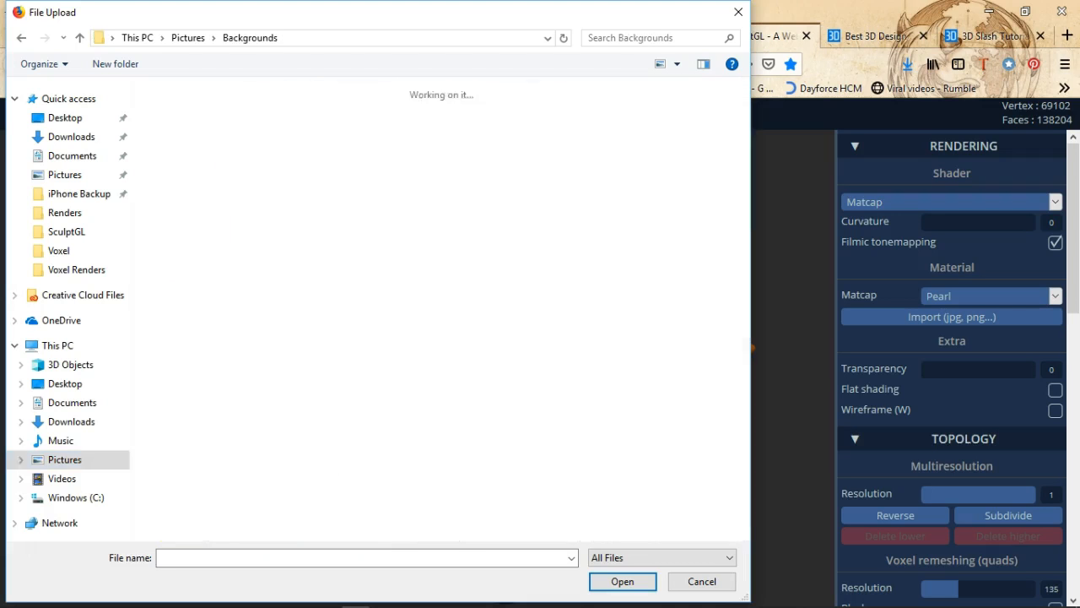
{"action": "scroll", "coordinate": [439, 253], "scroll_direction": "down", "scroll_amount": 10}
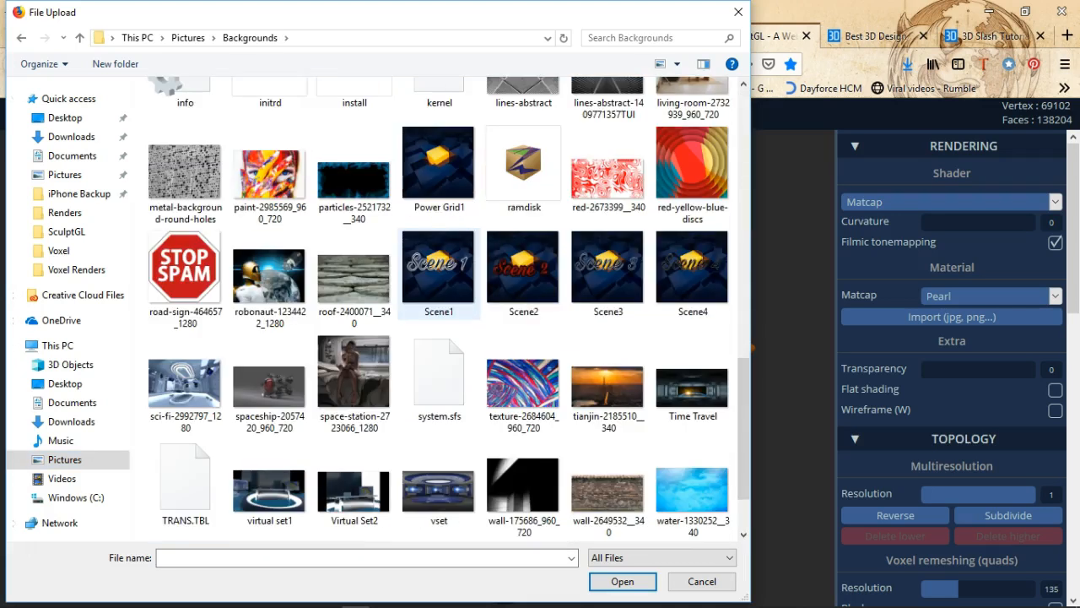
{"action": "left_click", "coordinate": [692, 490]}
{"action": "left_click", "coordinate": [623, 581]}
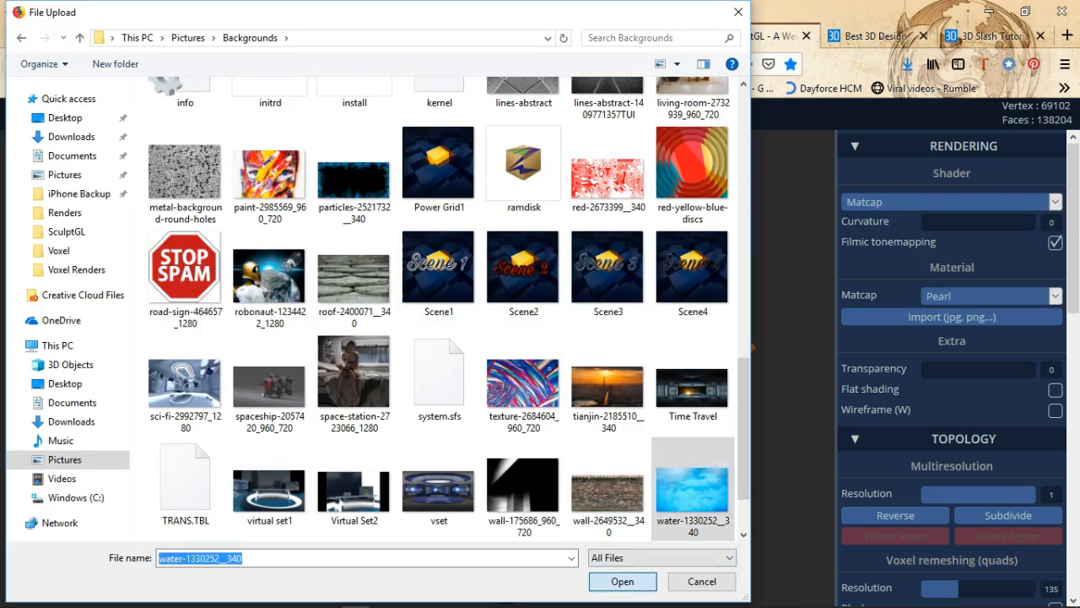
- Examine the dragon head against the water background from several angles and distances
{"action": "scroll", "coordinate": [494, 412], "scroll_direction": "down", "scroll_amount": 5}
{"action": "mouse_move", "coordinate": [500, 411]}
{"action": "right_mouse_down"}
{"action": "mouse_move", "coordinate": [359, 407]}
{"action": "mouse_move", "coordinate": [563, 389]}
{"action": "mouse_move", "coordinate": [514, 320]}
{"action": "mouse_move", "coordinate": [528, 297]}
{"action": "mouse_move", "coordinate": [439, 319]}
{"action": "mouse_move", "coordinate": [126, 321]}
{"action": "right_mouse_up"}
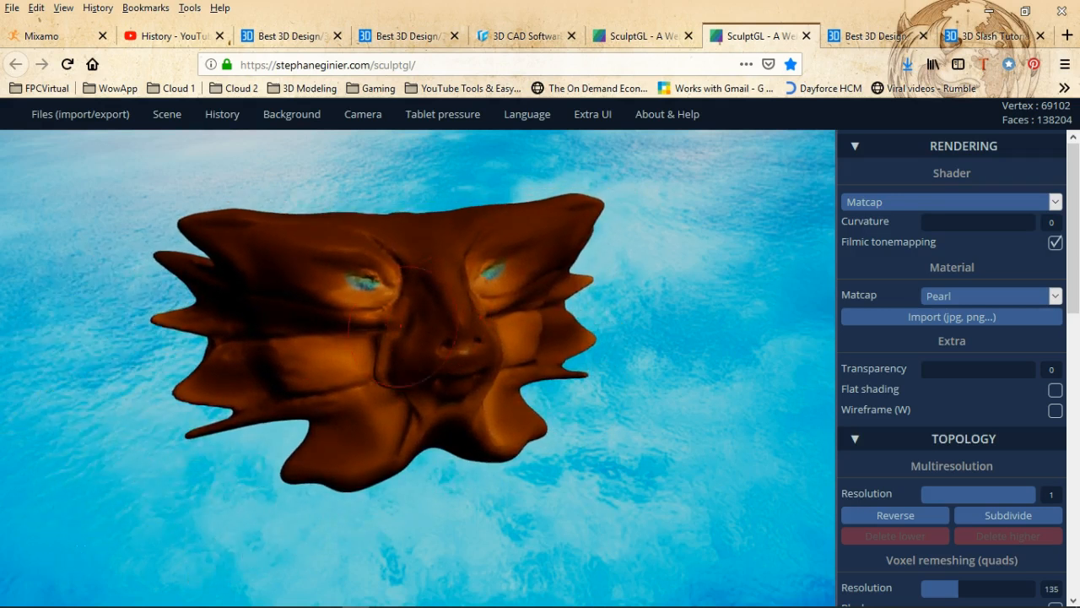
{"action": "right_click_drag", "start_coordinate": [421, 359], "coordinate": [291, 342]}
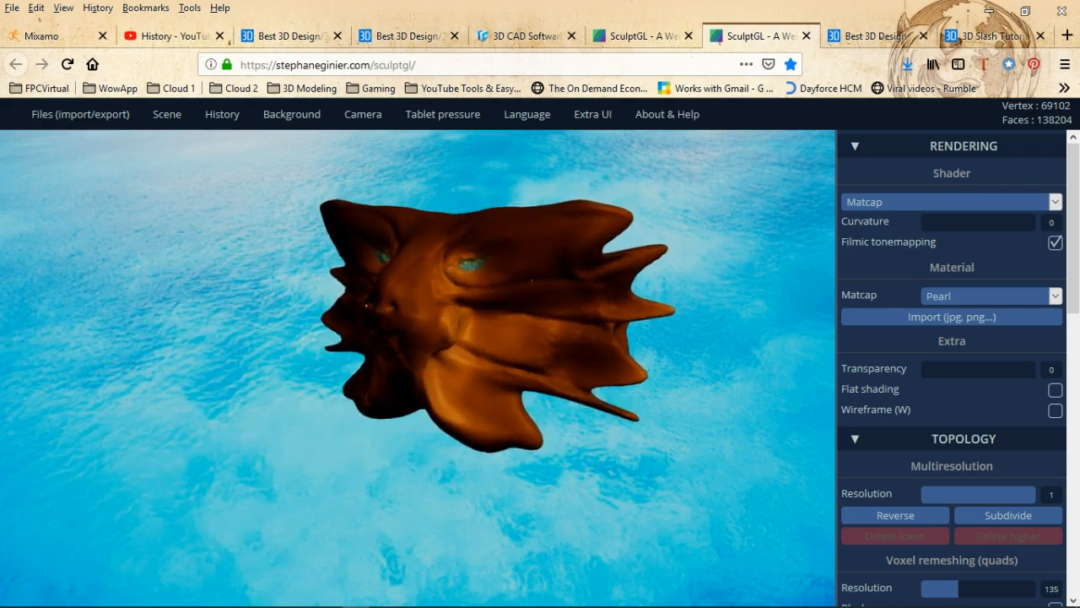
{"action": "scroll", "coordinate": [414, 363], "scroll_direction": "up", "scroll_amount": 5}
{"action": "scroll", "coordinate": [414, 363], "scroll_direction": "down", "scroll_amount": 3}
{"action": "mouse_move", "coordinate": [363, 358]}
{"action": "right_mouse_down"}
{"action": "mouse_move", "coordinate": [481, 363]}
{"action": "mouse_move", "coordinate": [447, 367]}
{"action": "mouse_move", "coordinate": [466, 370]}
{"action": "right_mouse_up"}
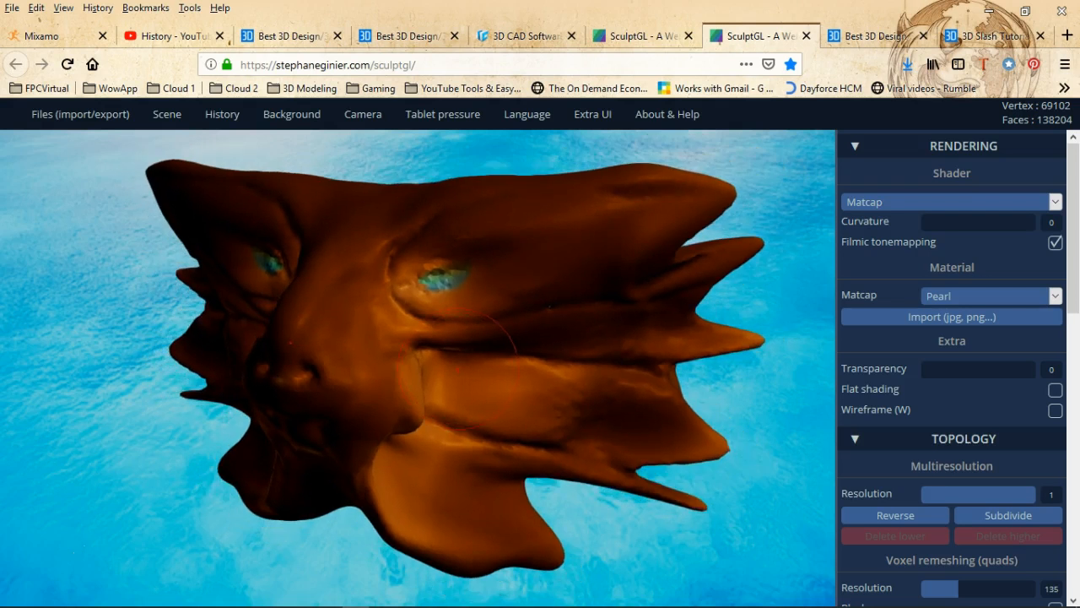
- Try the image abstract-background-1061100__340 as the scene background, and reset the background
{"action": "mouse_move", "coordinate": [222, 114]}
{"action": "mouse_move", "coordinate": [168, 114]}
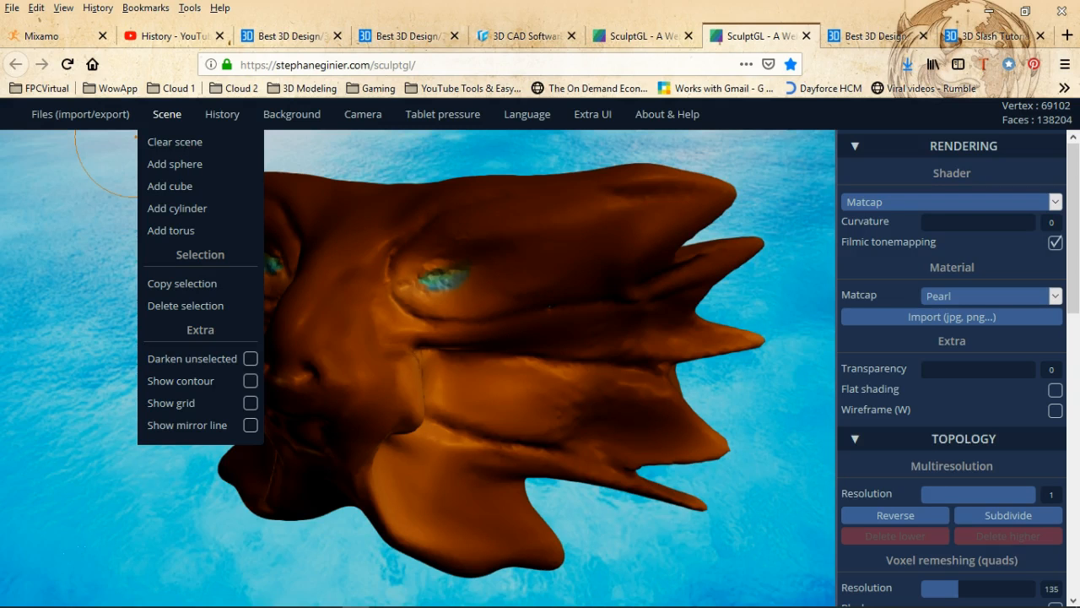
{"action": "mouse_move", "coordinate": [292, 114]}
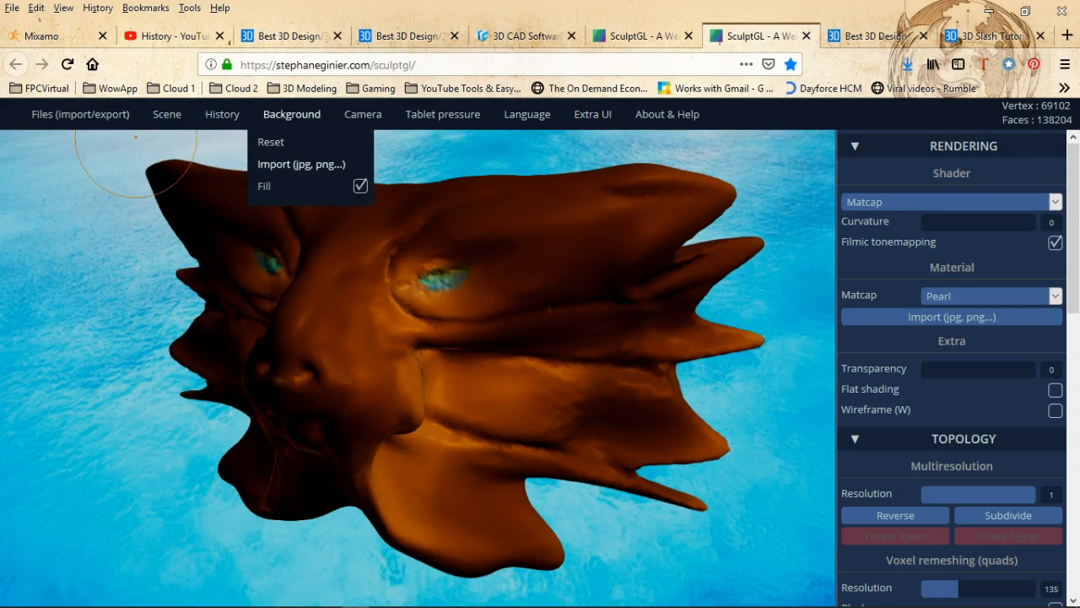
{"action": "left_click", "coordinate": [302, 163]}
{"action": "left_click", "coordinate": [192, 238]}
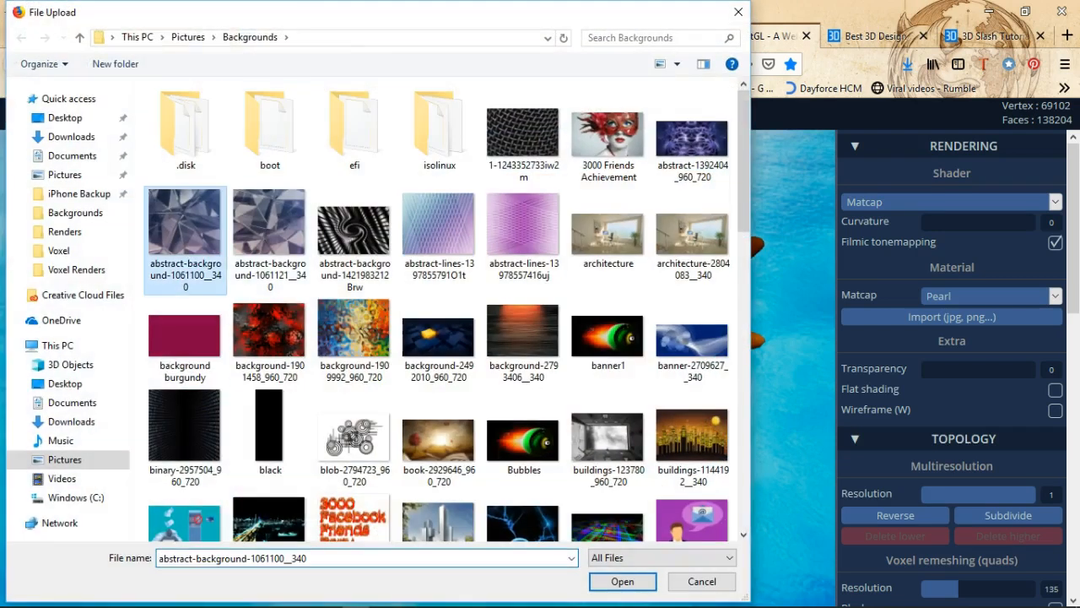
{"action": "left_click", "coordinate": [622, 580]}
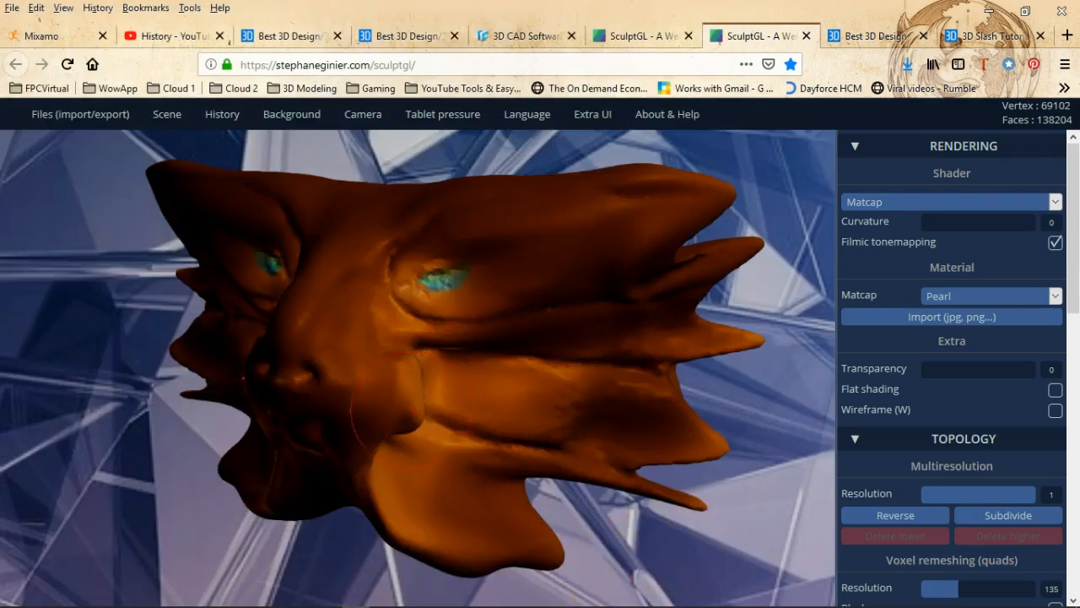
{"action": "mouse_move", "coordinate": [292, 114]}
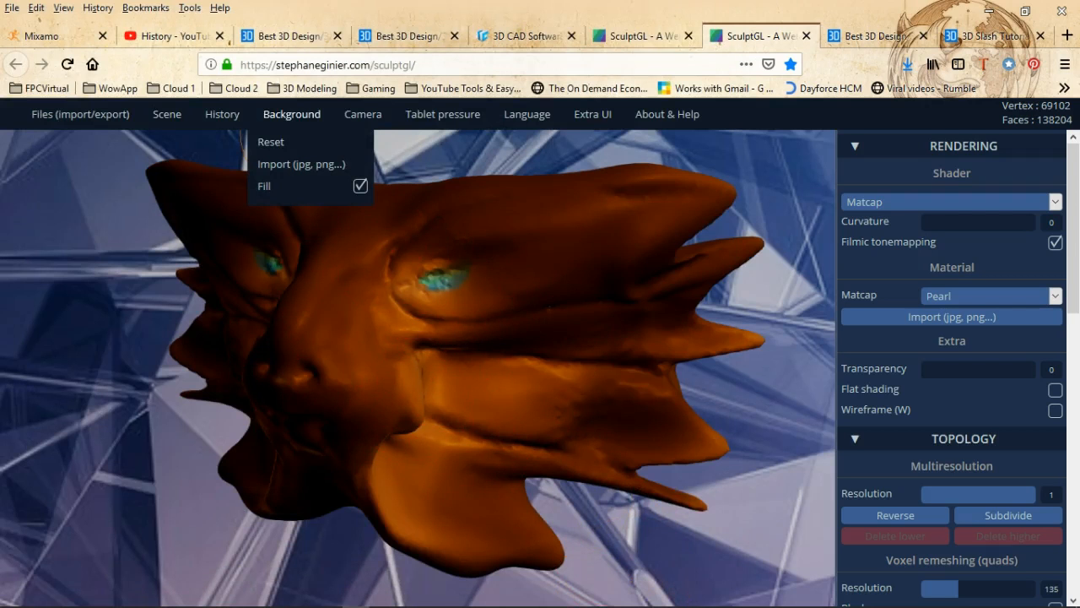
{"action": "left_click", "coordinate": [271, 141]}
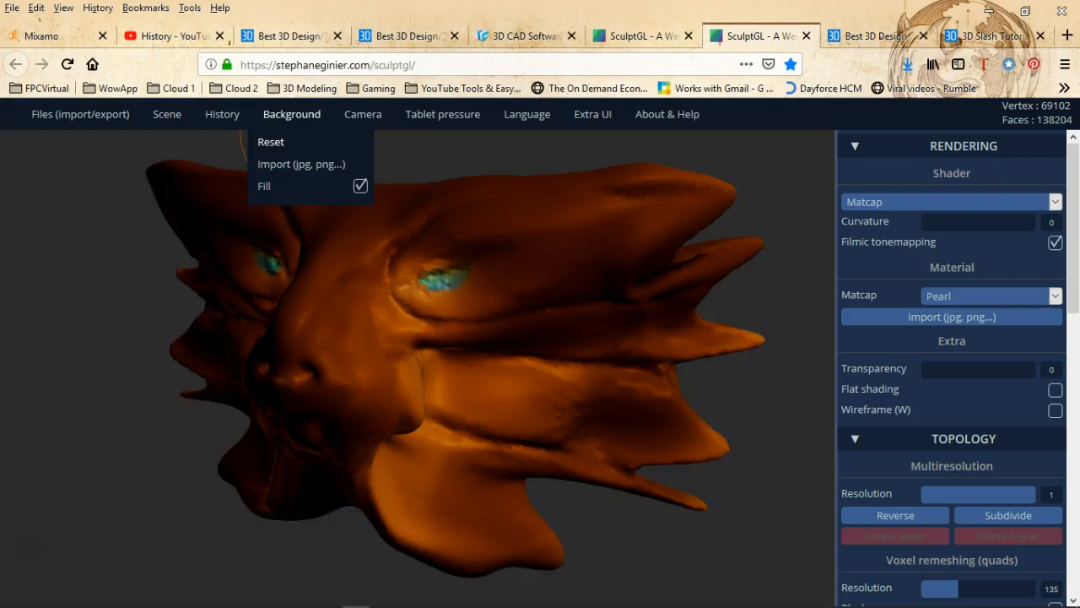
- Import the image roof-2400071__340 from the Backgrounds folder as the scene background
{"action": "left_click", "coordinate": [301, 163]}
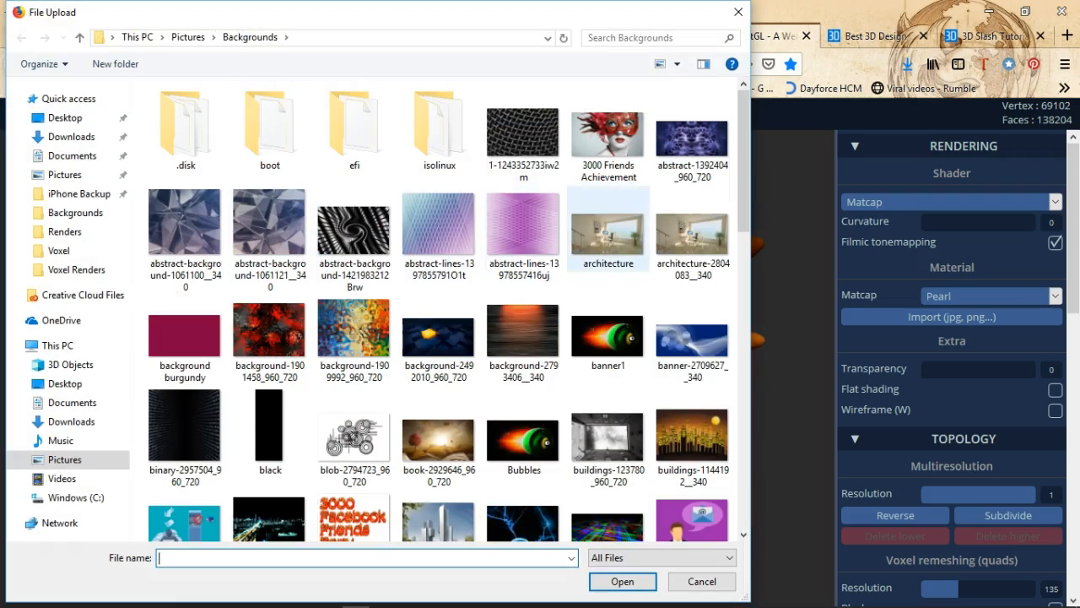
{"action": "scroll", "coordinate": [523, 422], "scroll_direction": "down", "scroll_amount": 10}
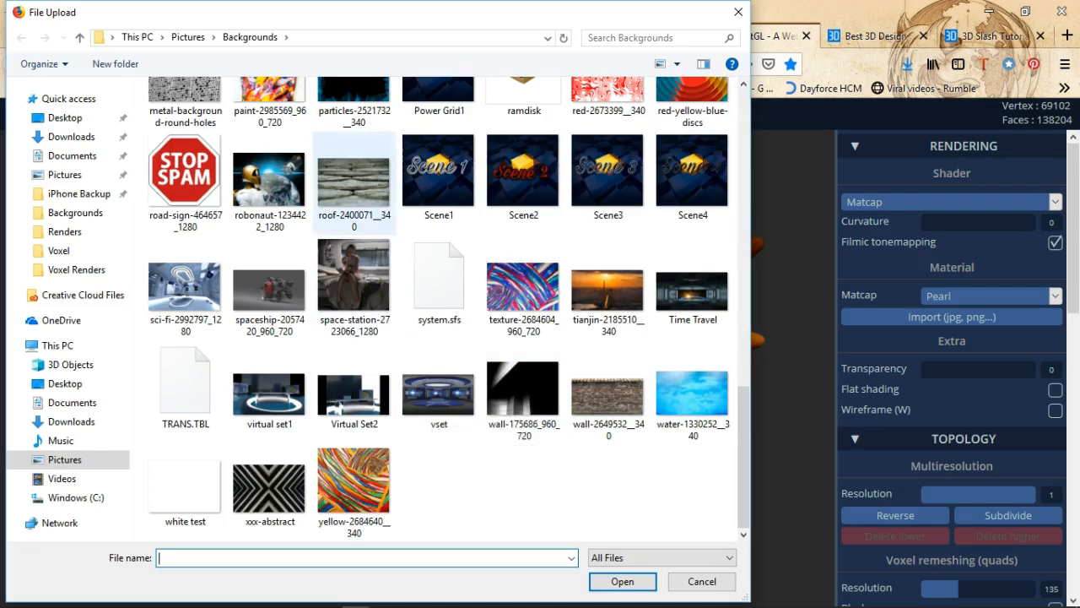
{"action": "left_click", "coordinate": [354, 181]}
{"action": "left_click", "coordinate": [621, 580]}
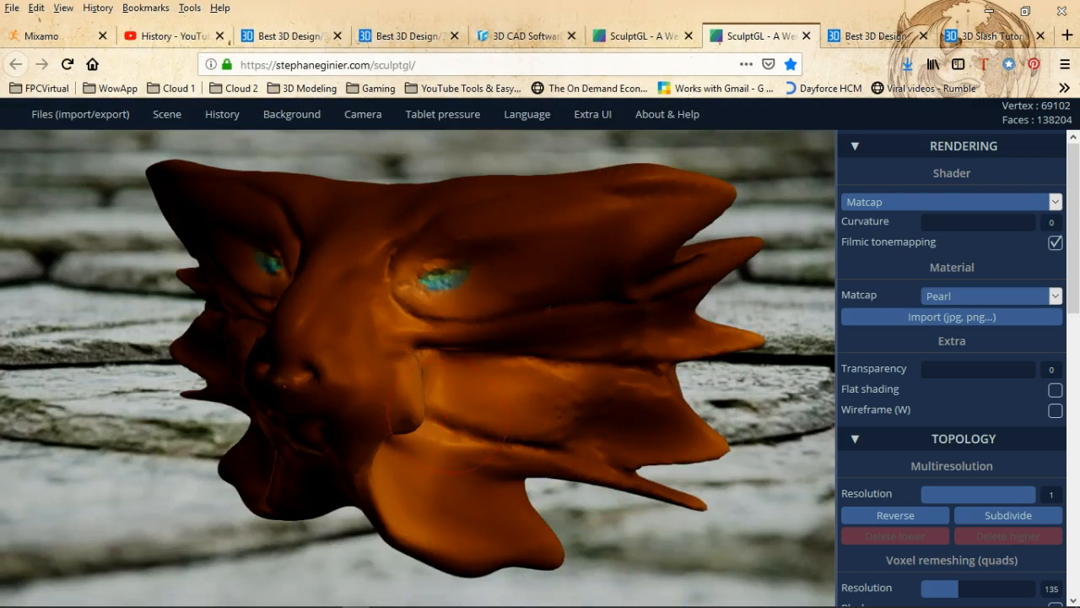
- Set the dragon head's matcap material to Skin
{"action": "mouse_move", "coordinate": [438, 411]}
{"action": "right_mouse_down"}
{"action": "mouse_move", "coordinate": [477, 407]}
{"action": "mouse_move", "coordinate": [384, 413]}
{"action": "mouse_move", "coordinate": [400, 367]}
{"action": "mouse_move", "coordinate": [599, 451]}
{"action": "mouse_move", "coordinate": [522, 467]}
{"action": "mouse_move", "coordinate": [447, 464]}
{"action": "right_mouse_up"}
{"action": "scroll", "coordinate": [521, 467], "scroll_direction": "down", "scroll_amount": 3}
{"action": "mouse_move", "coordinate": [447, 380]}
{"action": "right_mouse_down"}
{"action": "mouse_move", "coordinate": [456, 410]}
{"action": "mouse_move", "coordinate": [468, 376]}
{"action": "right_mouse_up"}
{"action": "scroll", "coordinate": [468, 375], "scroll_direction": "up", "scroll_amount": 4}
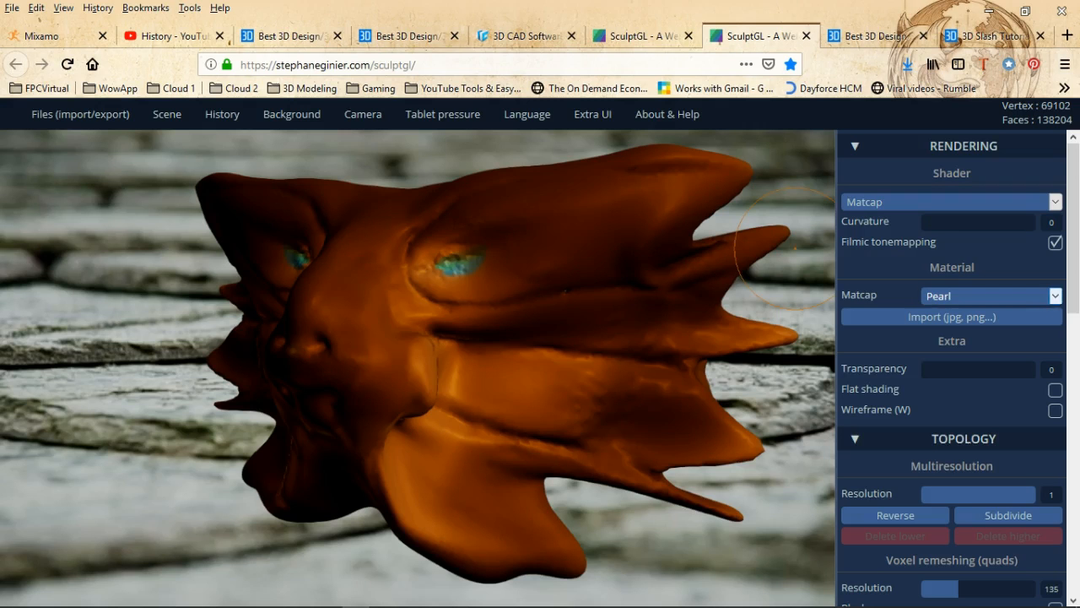
{"action": "left_click", "coordinate": [992, 295]}
{"action": "left_click", "coordinate": [945, 418]}
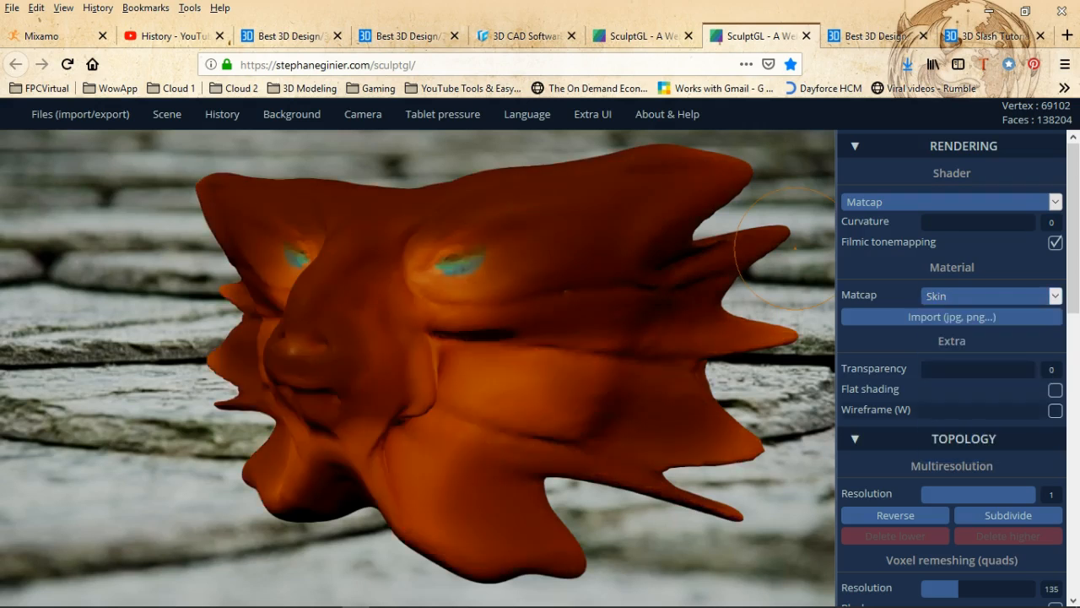
- Apply the Green matcap material to the sculpted head and view the result
{"action": "left_click", "coordinate": [989, 296]}
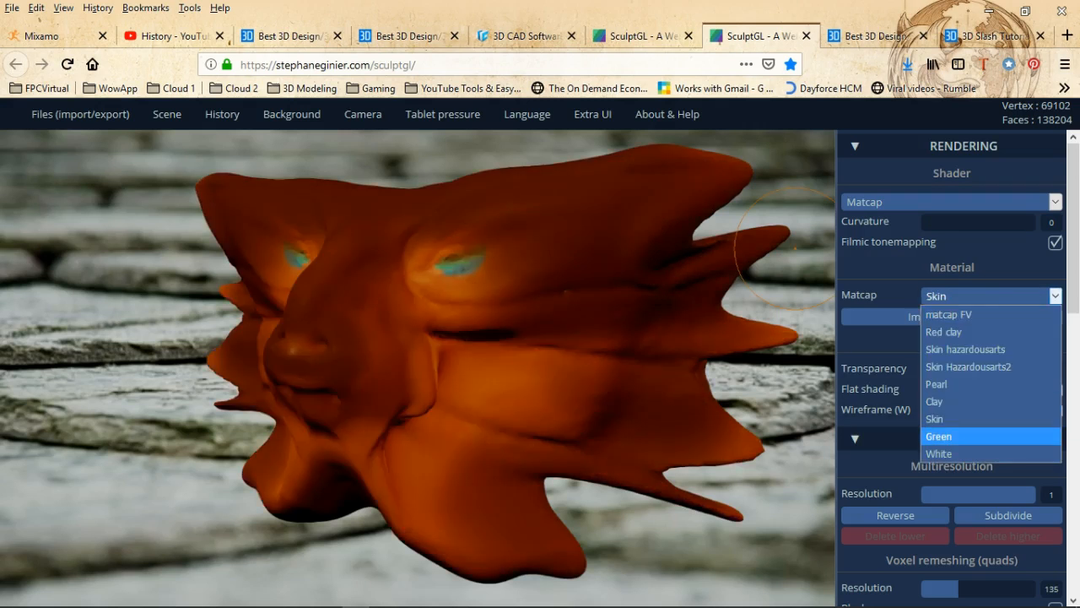
{"action": "left_click", "coordinate": [979, 435]}
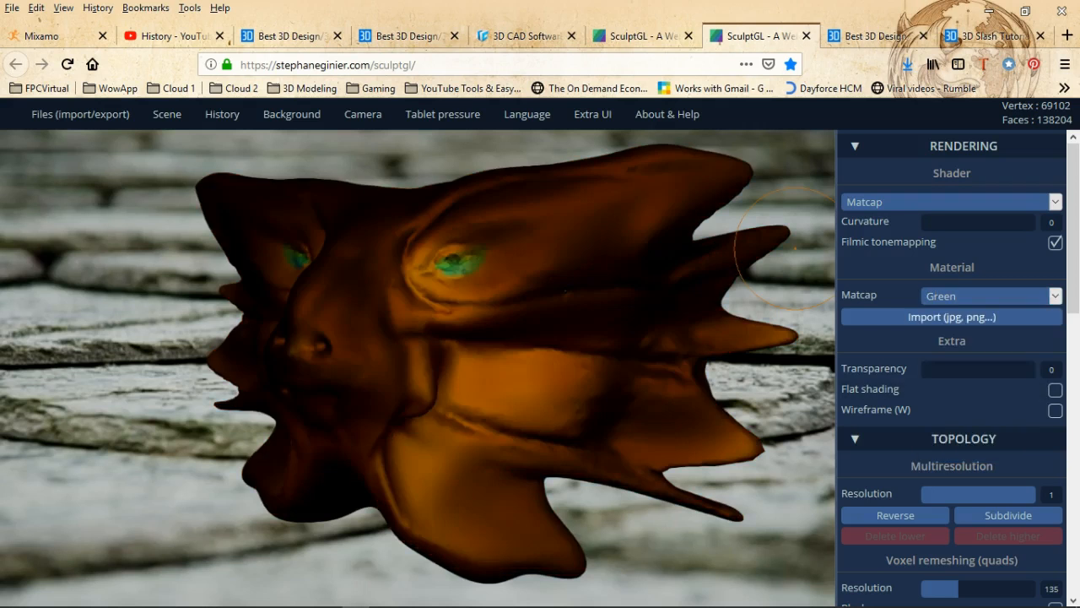
{"action": "scroll", "coordinate": [537, 381], "scroll_direction": "up", "scroll_amount": 3}
{"action": "right_click_drag", "start_coordinate": [462, 381], "coordinate": [569, 391]}
{"action": "scroll", "coordinate": [538, 373], "scroll_direction": "down", "scroll_amount": 3}
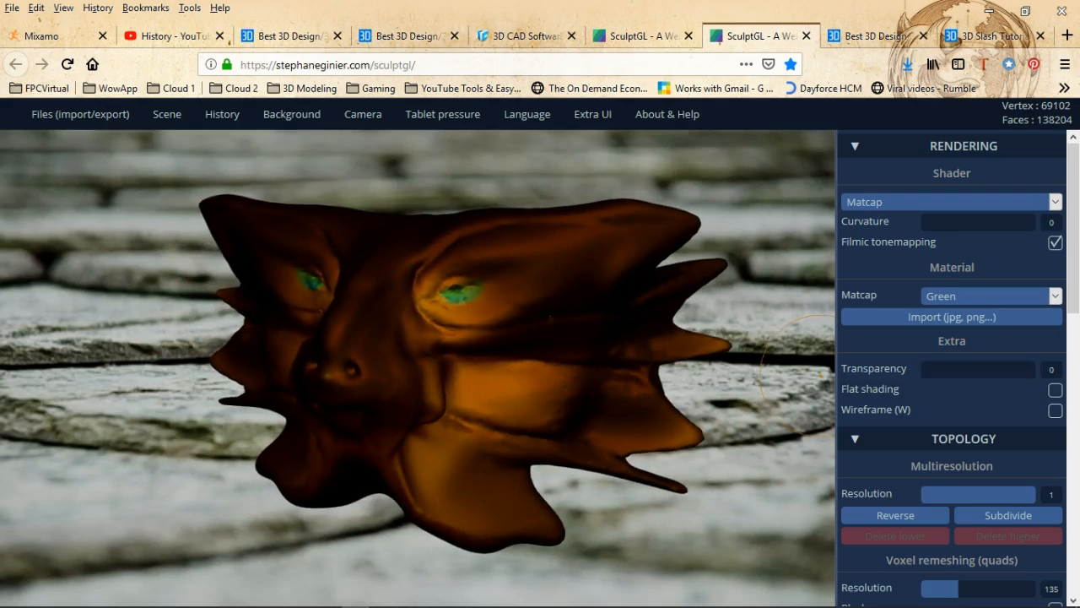
- Toggle filmic tonemapping off and on to compare its effect on the head, leaving it enabled
{"action": "left_click", "coordinate": [1055, 242]}
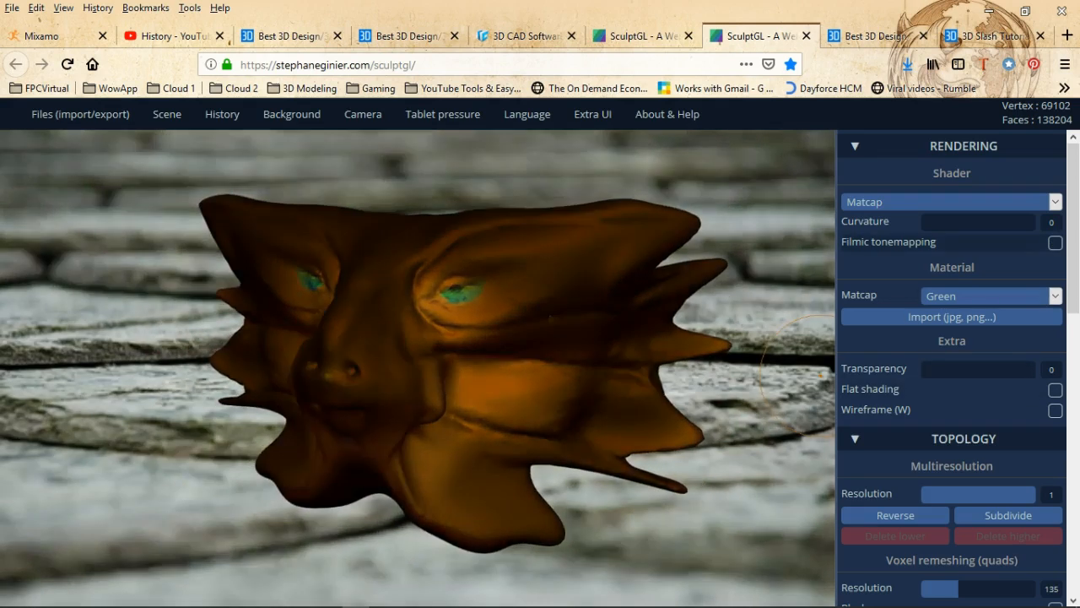
{"action": "left_click", "coordinate": [1055, 242]}
{"action": "left_click", "coordinate": [1055, 243]}
{"action": "left_click", "coordinate": [1054, 243]}
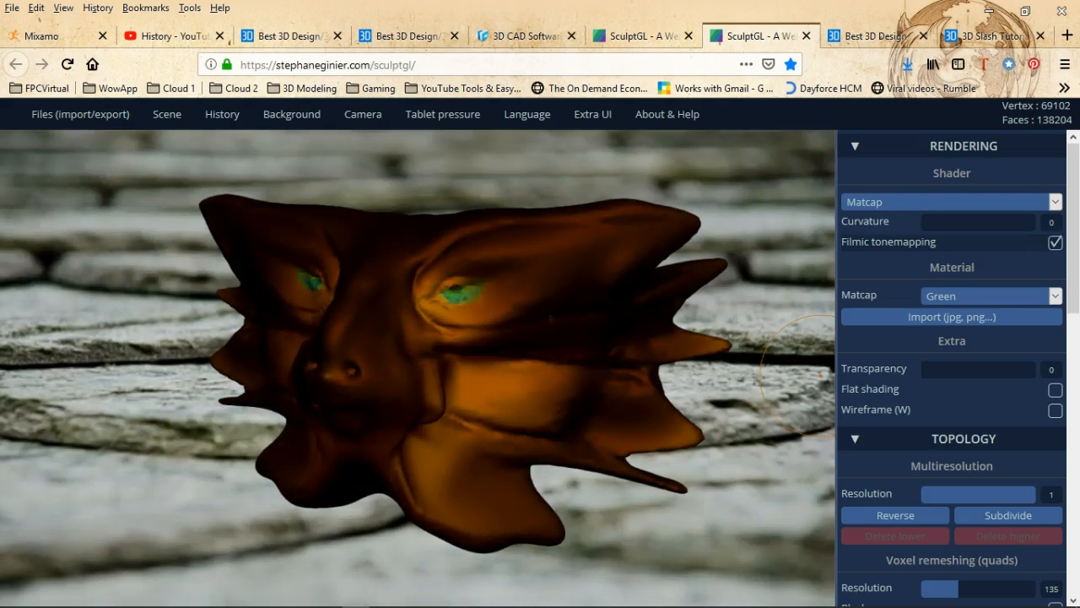
- Switch the head's shader from Matcap to PBR
{"action": "left_click", "coordinate": [1055, 202]}
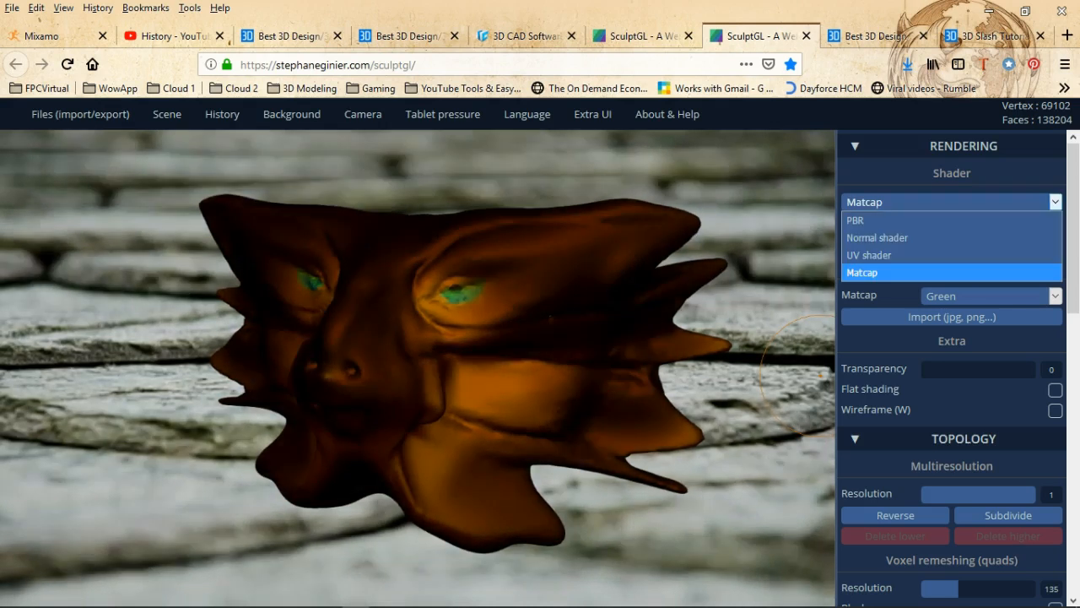
{"action": "left_click", "coordinate": [952, 220]}
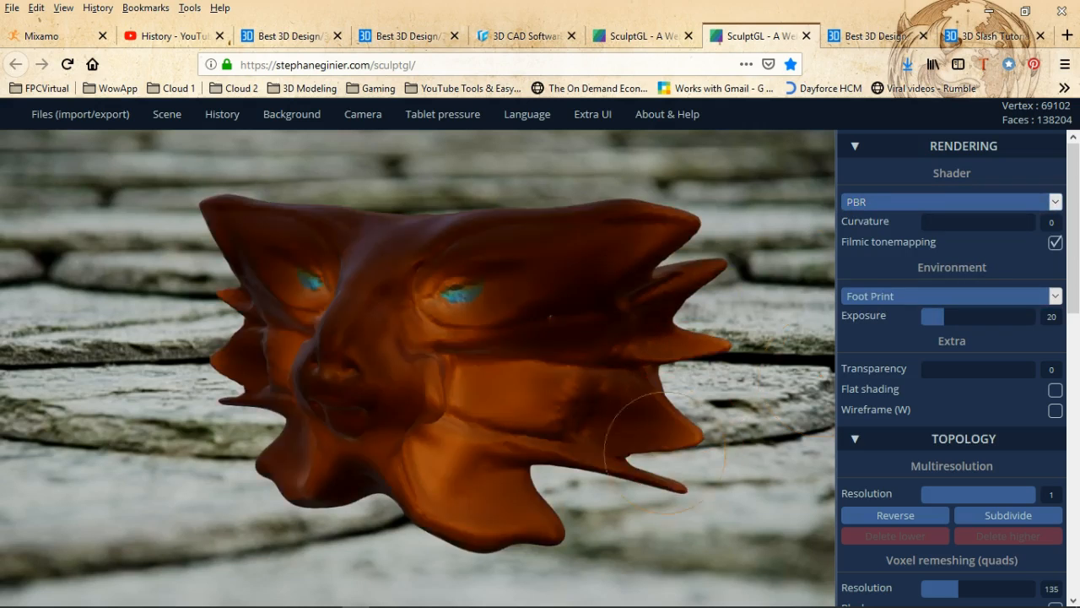
{"action": "scroll", "coordinate": [506, 431], "scroll_direction": "up", "scroll_amount": 3}
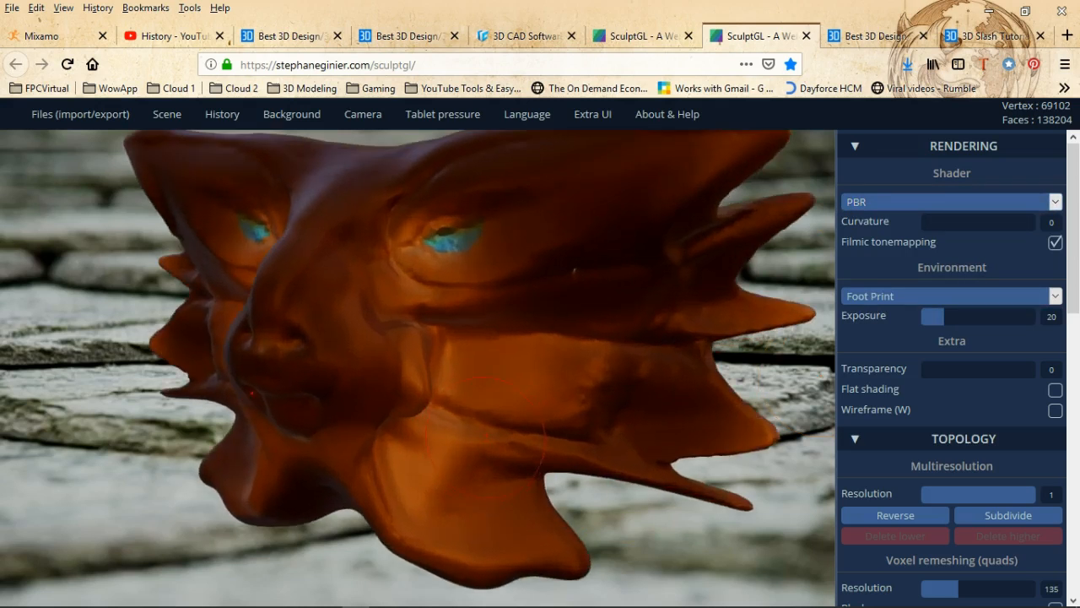
{"action": "middle_click_drag", "start_coordinate": [486, 437], "coordinate": [496, 469]}
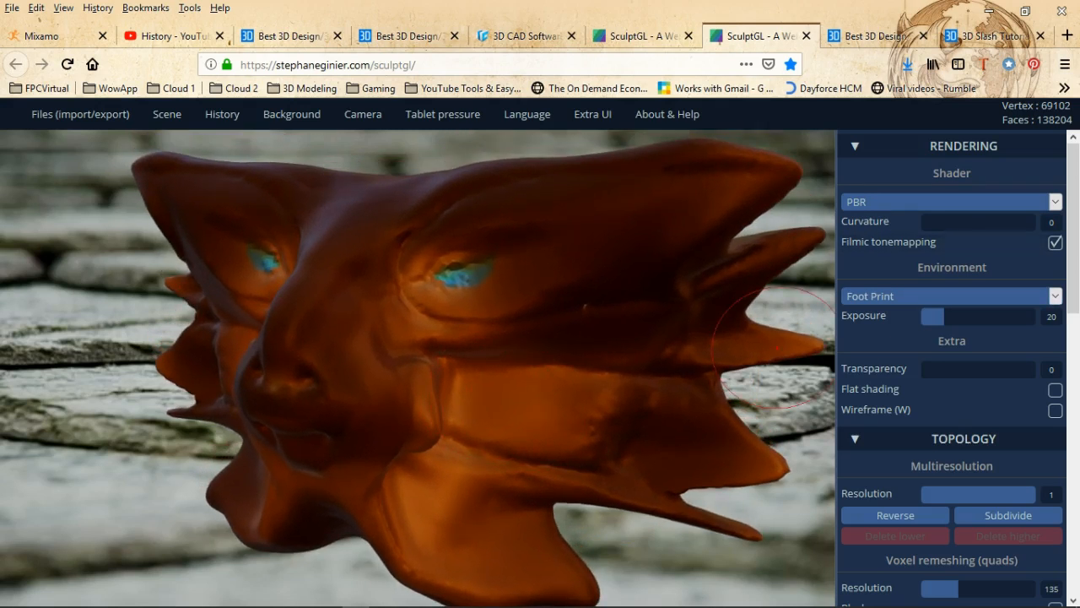
- Try the Glazed Patio lighting environment, but set the environment to St Nicolaus church
{"action": "left_click", "coordinate": [1055, 295]}
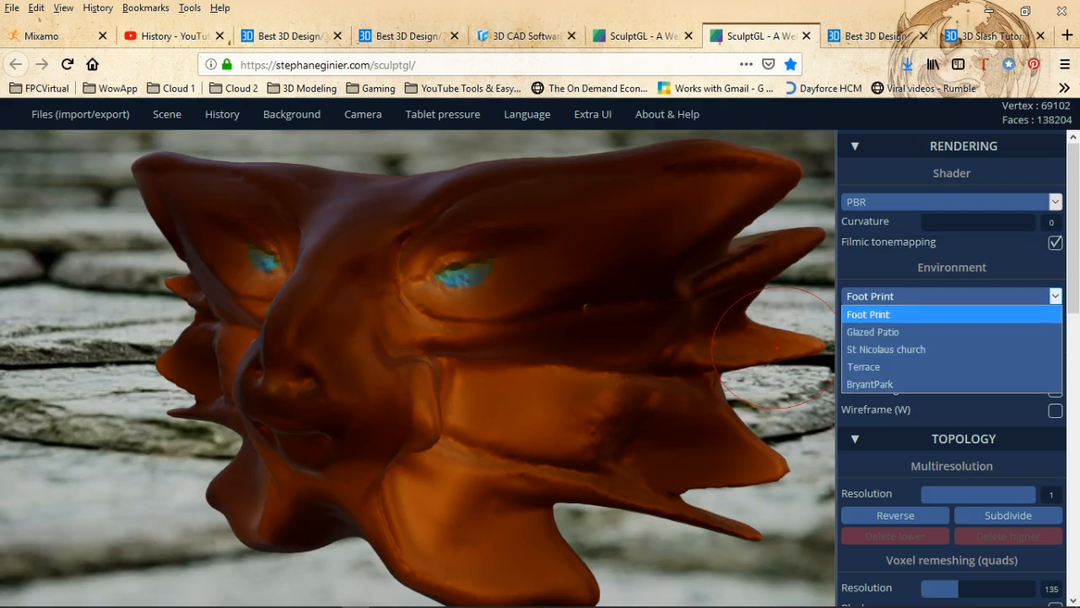
{"action": "left_click", "coordinate": [895, 331]}
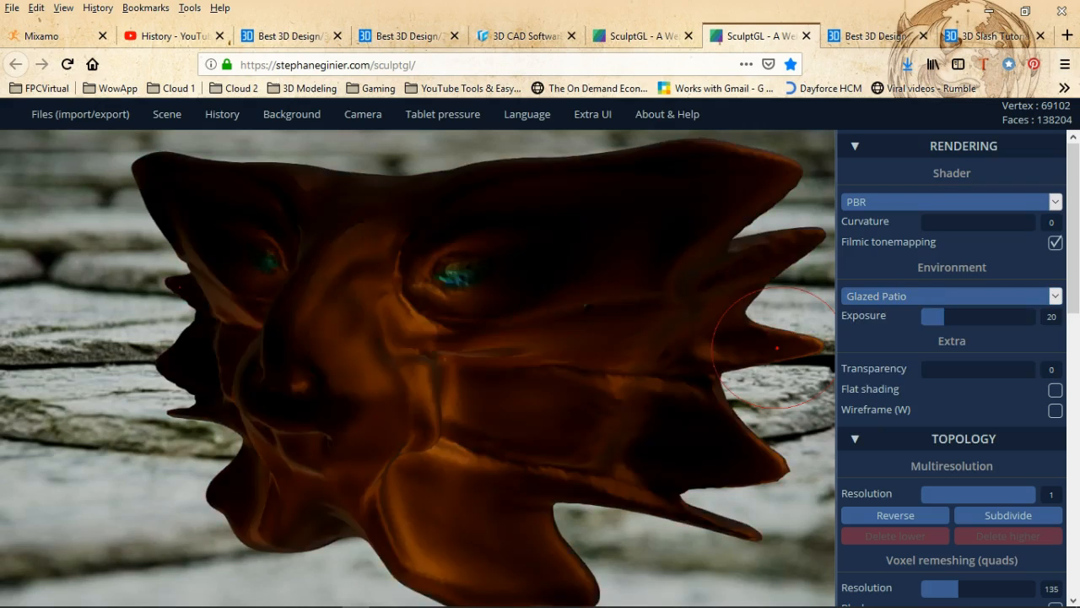
{"action": "left_click", "coordinate": [1055, 295]}
{"action": "left_click", "coordinate": [886, 345]}
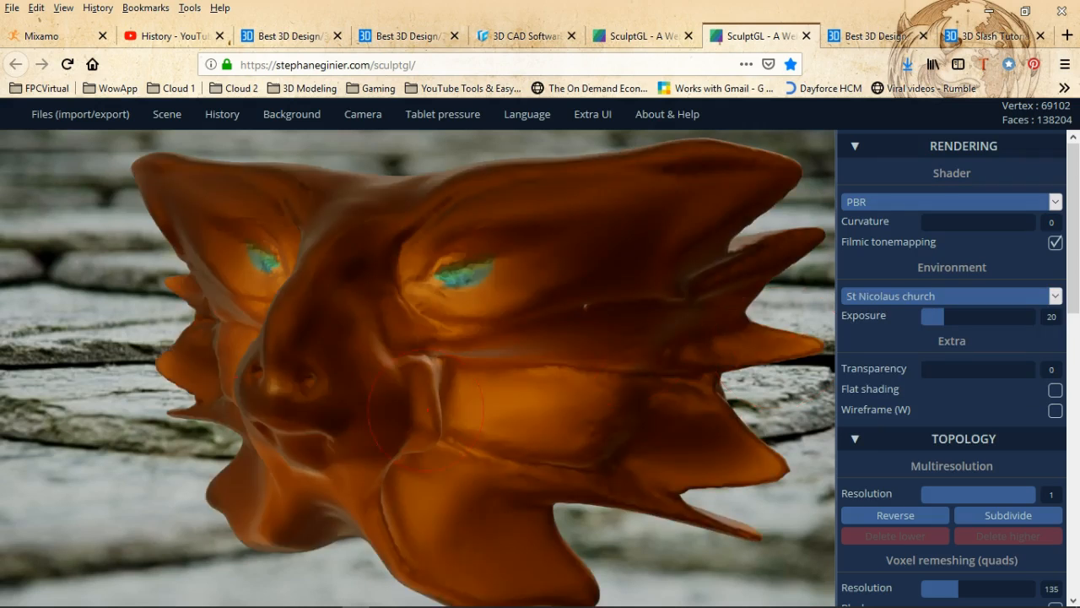
- Examine the head from the front, sides and back under the St Nicolaus church lighting
{"action": "mouse_move", "coordinate": [426, 411]}
{"action": "right_mouse_down"}
{"action": "mouse_move", "coordinate": [692, 410]}
{"action": "mouse_move", "coordinate": [678, 408]}
{"action": "right_mouse_up"}
{"action": "middle_click_drag", "start_coordinate": [386, 437], "coordinate": [511, 393]}
{"action": "right_click_drag", "start_coordinate": [506, 395], "coordinate": [603, 393]}
{"action": "scroll", "coordinate": [498, 384], "scroll_direction": "down", "scroll_amount": 2}
{"action": "scroll", "coordinate": [454, 347], "scroll_direction": "down", "scroll_amount": 1}
{"action": "middle_click_drag", "start_coordinate": [455, 347], "coordinate": [591, 317]}
{"action": "right_click_drag", "start_coordinate": [622, 361], "coordinate": [582, 308]}
{"action": "right_click_drag", "start_coordinate": [688, 283], "coordinate": [611, 360]}
{"action": "scroll", "coordinate": [611, 360], "scroll_direction": "down", "scroll_amount": 3}
{"action": "middle_click_drag", "start_coordinate": [611, 360], "coordinate": [541, 318]}
{"action": "mouse_move", "coordinate": [541, 318]}
{"action": "right_mouse_down"}
{"action": "mouse_move", "coordinate": [774, 439]}
{"action": "mouse_move", "coordinate": [660, 374]}
{"action": "mouse_move", "coordinate": [593, 419]}
{"action": "right_mouse_up"}
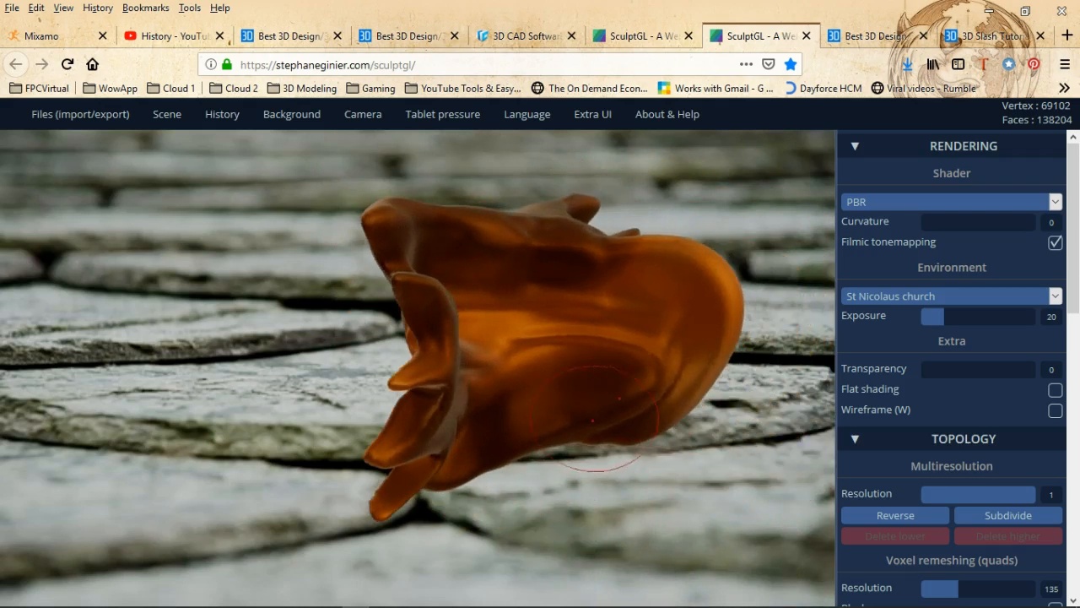
{"action": "right_click_drag", "start_coordinate": [673, 421], "coordinate": [544, 329]}
{"action": "scroll", "coordinate": [464, 354], "scroll_direction": "up", "scroll_amount": 5}
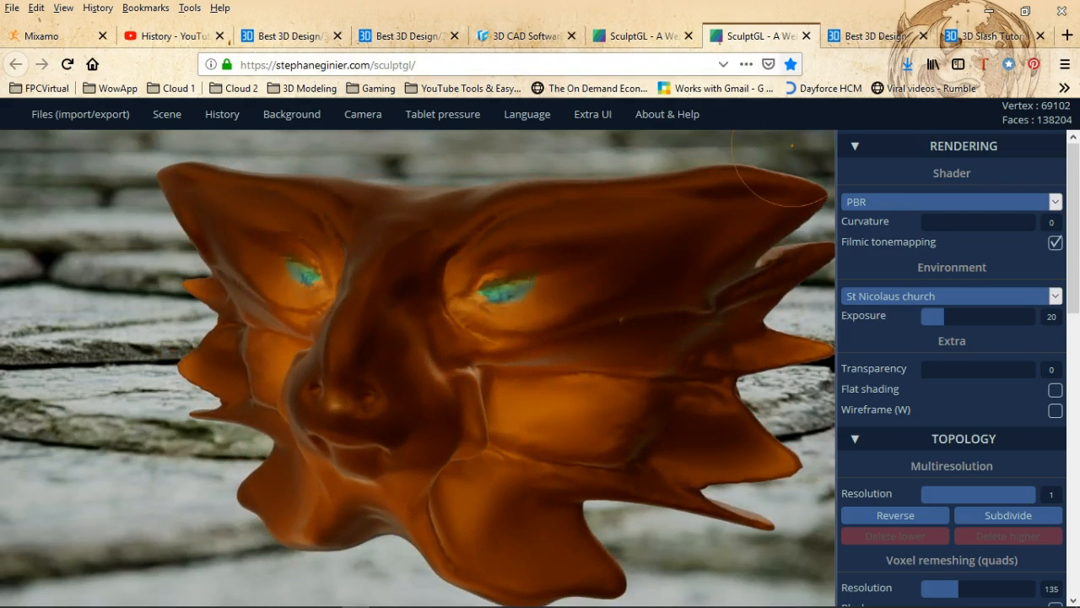
- Check the browser's recent downloads and switch to Blender
{"action": "left_click", "coordinate": [907, 65]}
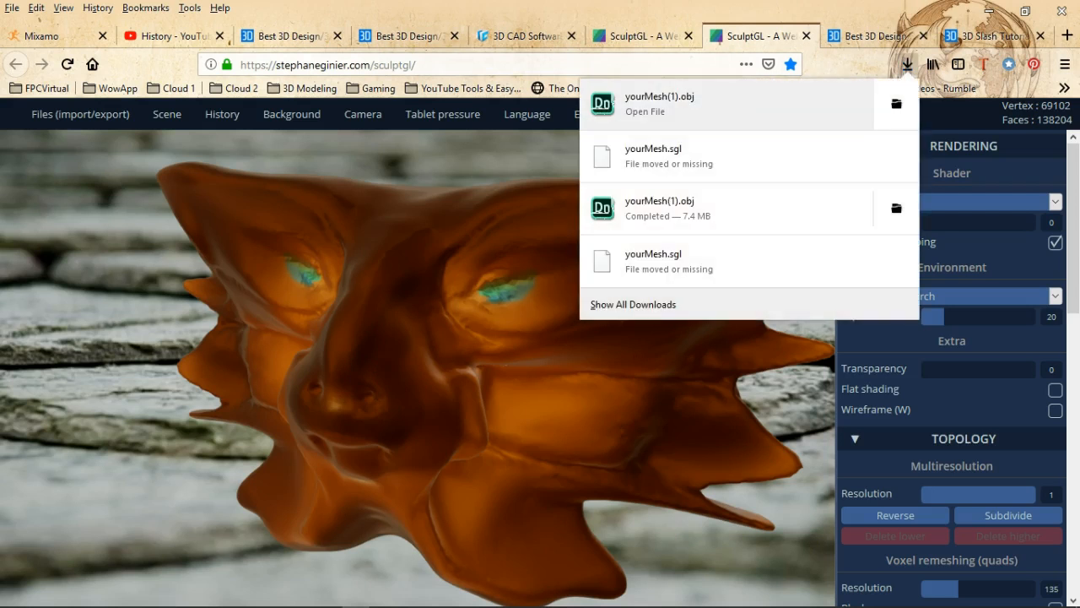
{"action": "left_click", "coordinate": [989, 10]}
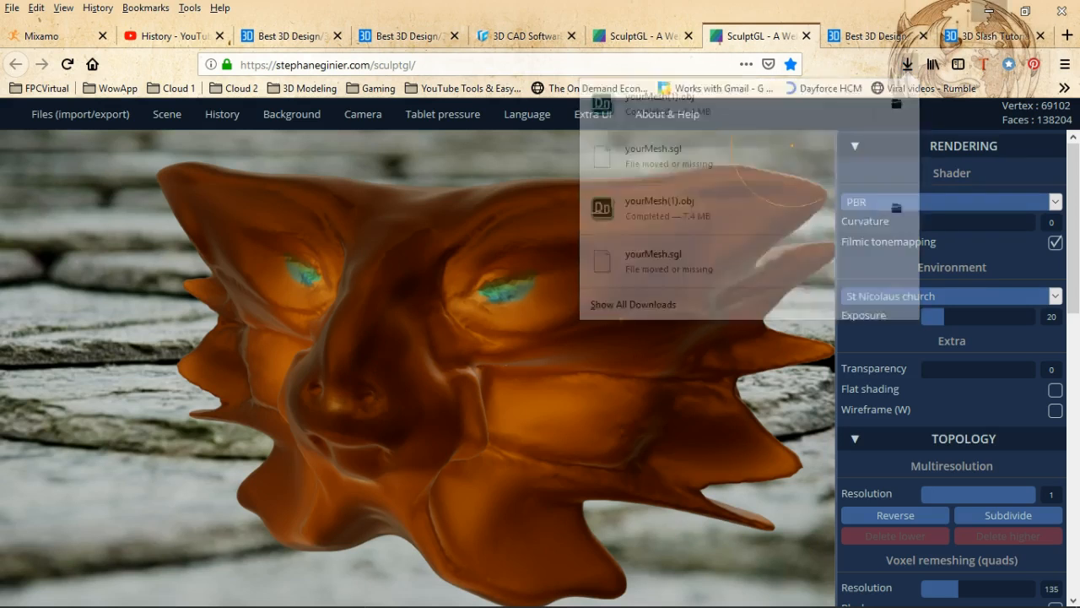
{"action": "left_click", "coordinate": [605, 600]}
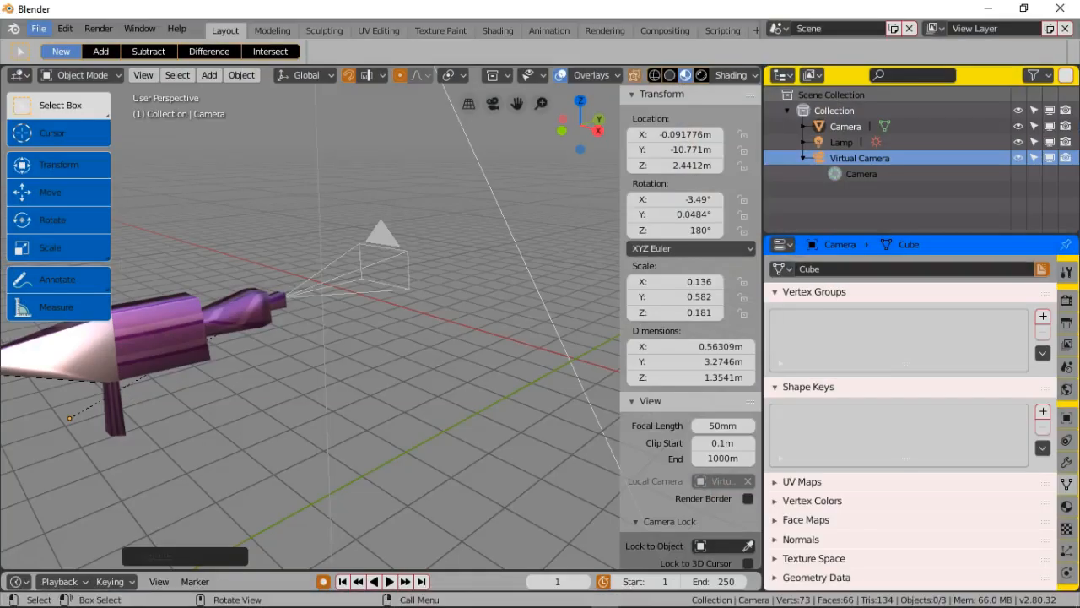
- Start a Wavefront (.obj) import and browse to the SculptGL folder inside 3D Objects
{"action": "left_click", "coordinate": [39, 29]}
{"action": "left_click", "coordinate": [39, 28]}
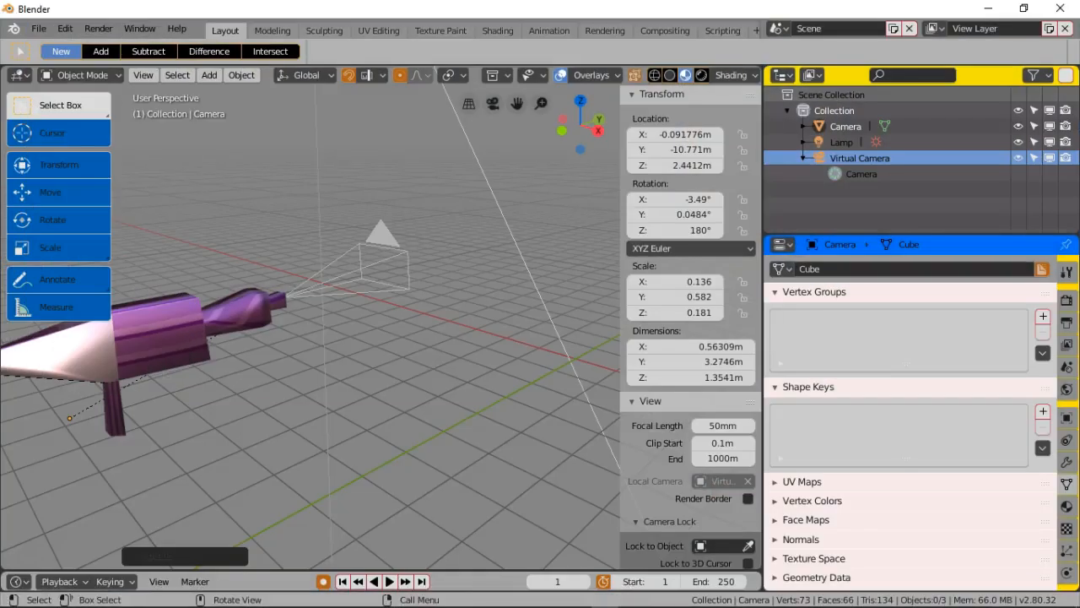
{"action": "left_click", "coordinate": [39, 29]}
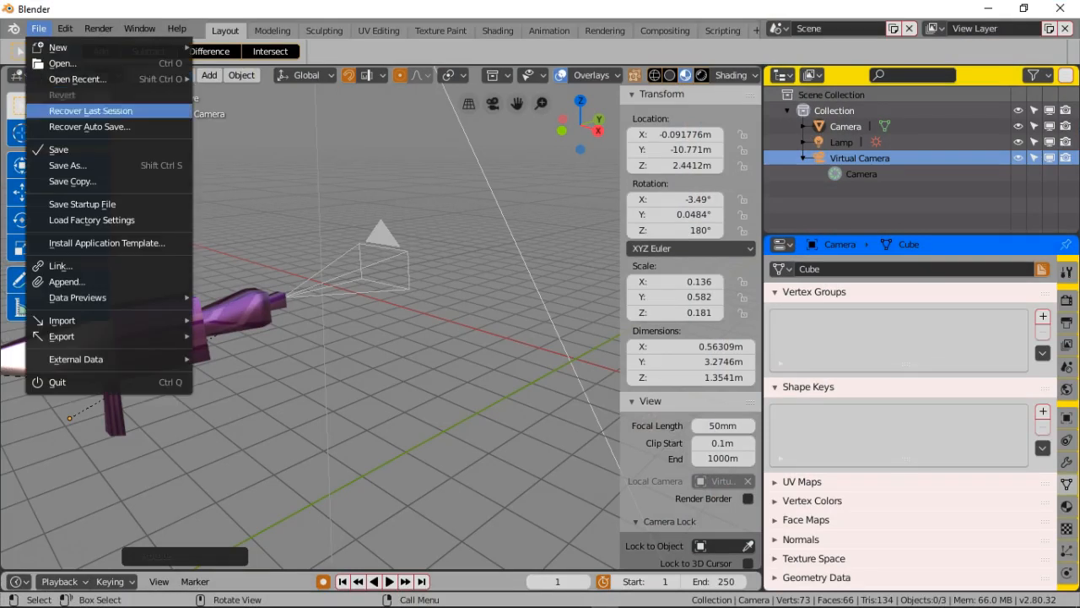
{"action": "mouse_move", "coordinate": [101, 320]}
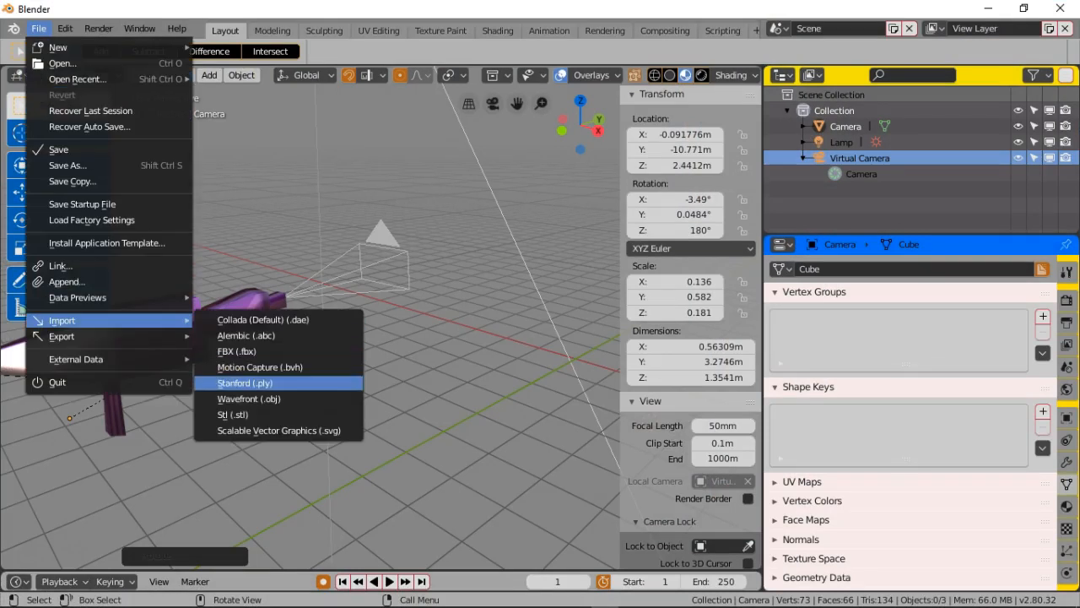
{"action": "left_click", "coordinate": [249, 398]}
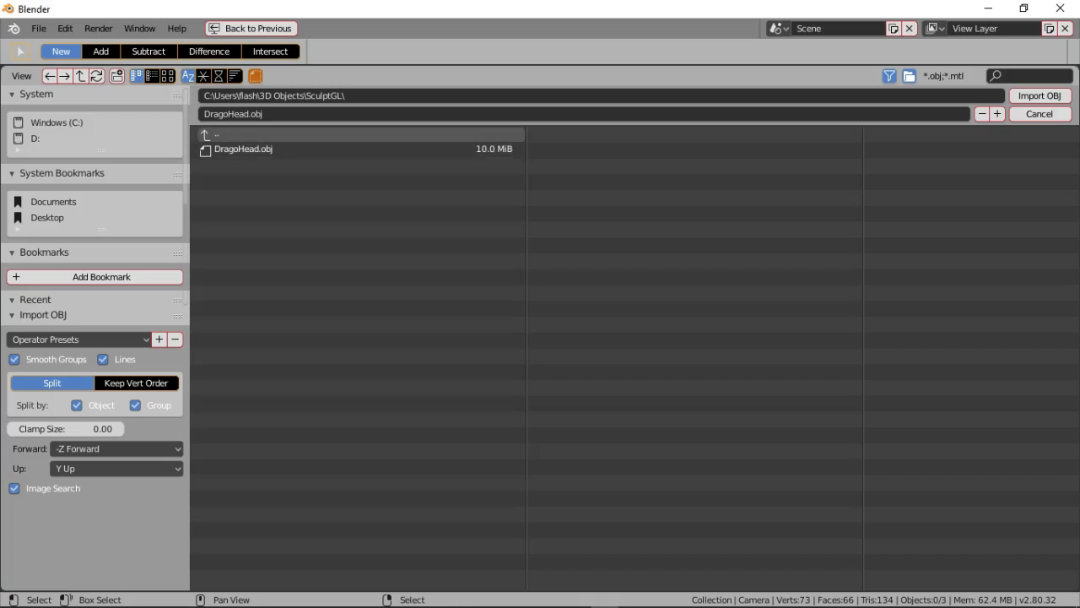
{"action": "left_click", "coordinate": [216, 134]}
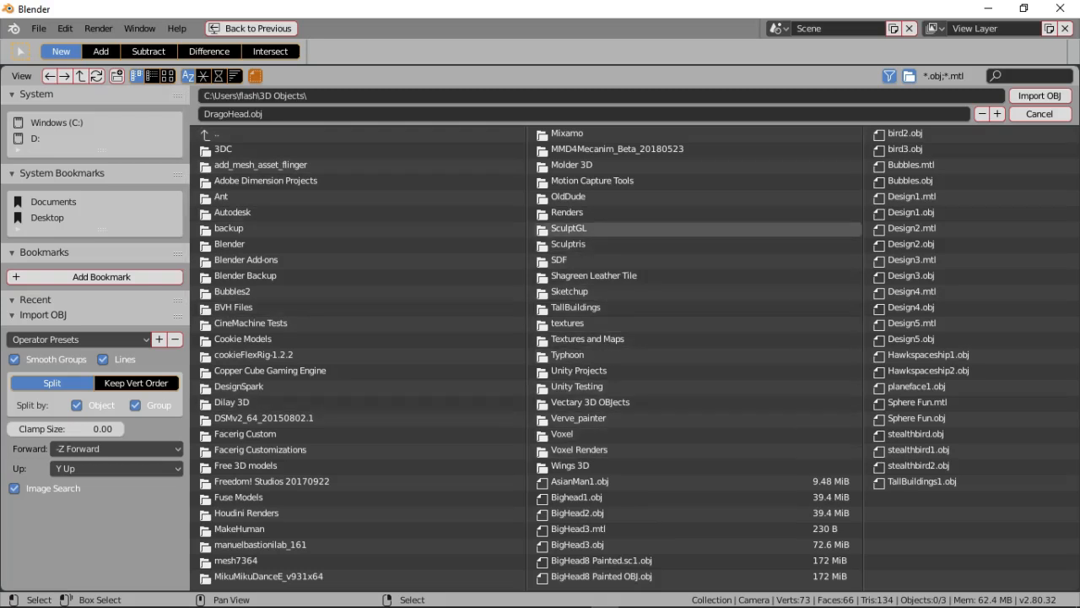
{"action": "left_click", "coordinate": [568, 228]}
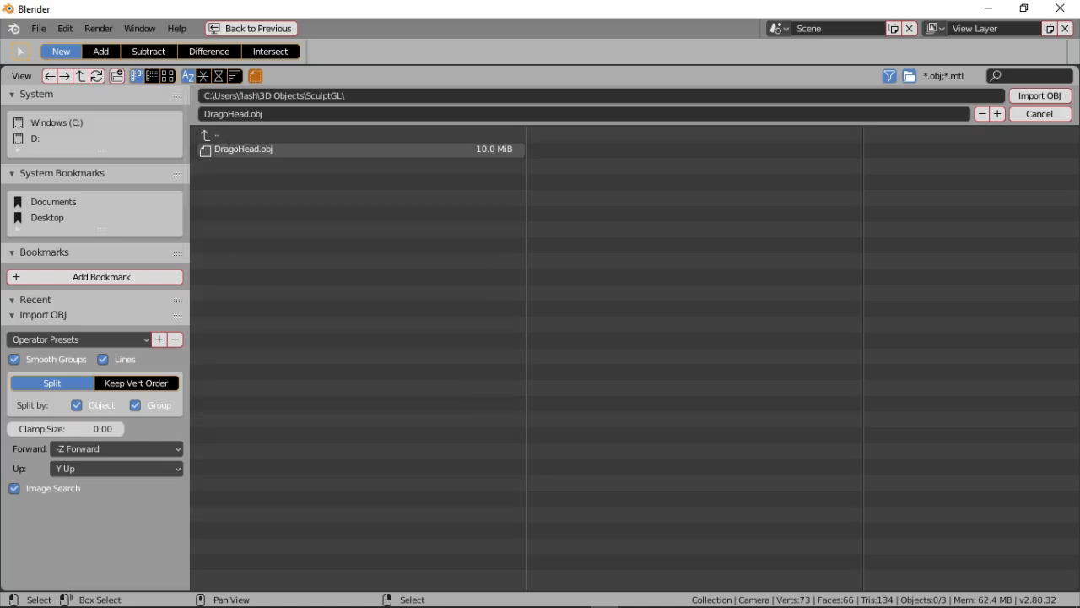
- Switch back to SculptGL in Firefox, export the head as OBJ and save the yourMesh.obj file
{"action": "mouse_move", "coordinate": [466, 598]}
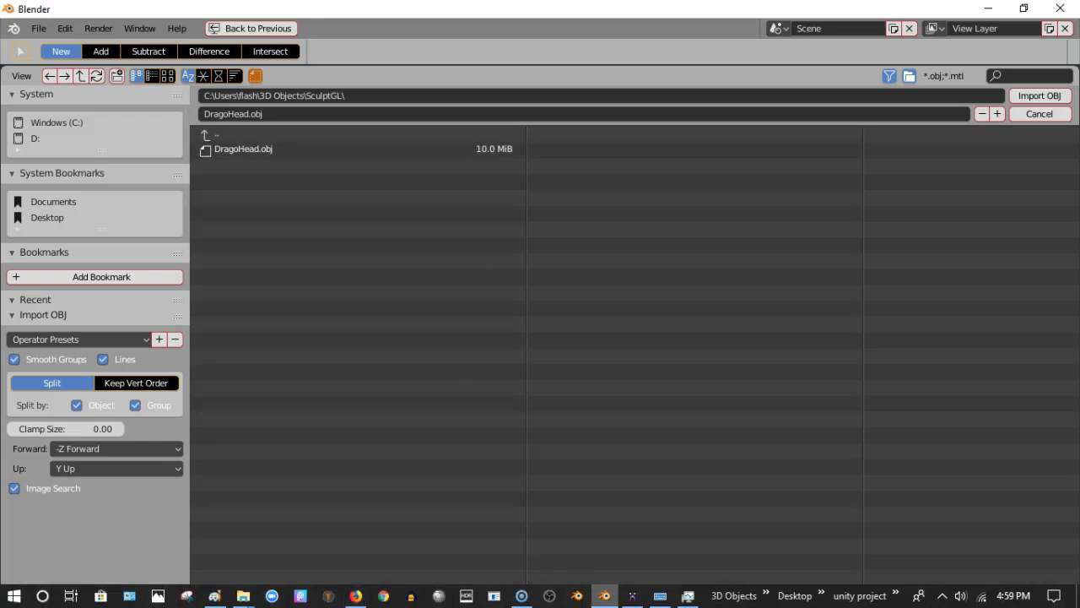
{"action": "left_click", "coordinate": [355, 595]}
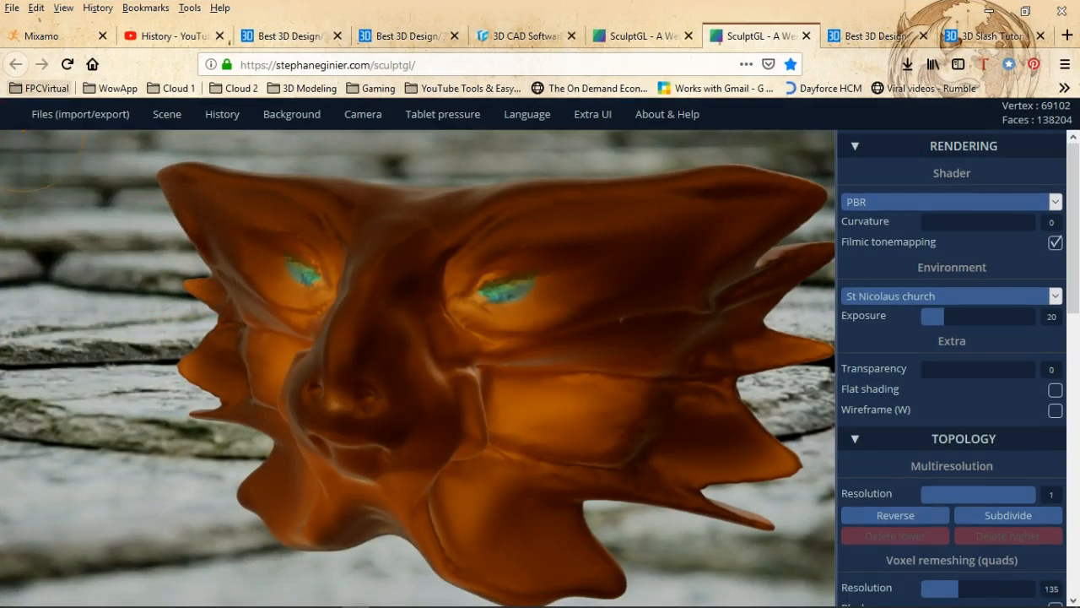
{"action": "mouse_move", "coordinate": [47, 115]}
{"action": "left_click", "coordinate": [48, 314]}
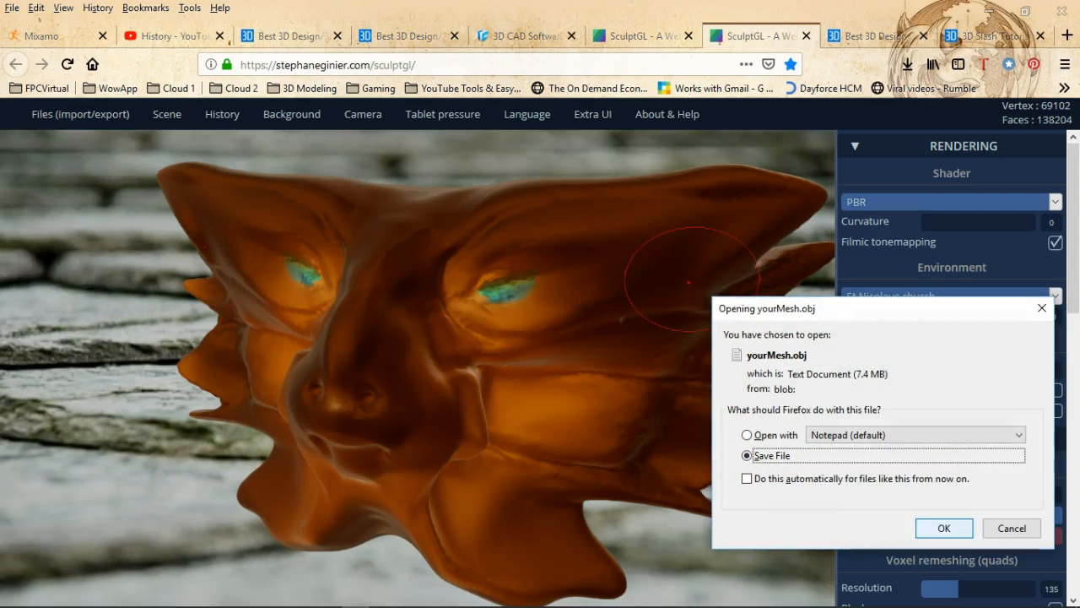
{"action": "key", "text": "Return"}
- Open the folder containing the downloaded yourMesh(2).obj and rename the file as DragoHead1
{"action": "left_click", "coordinate": [907, 64]}
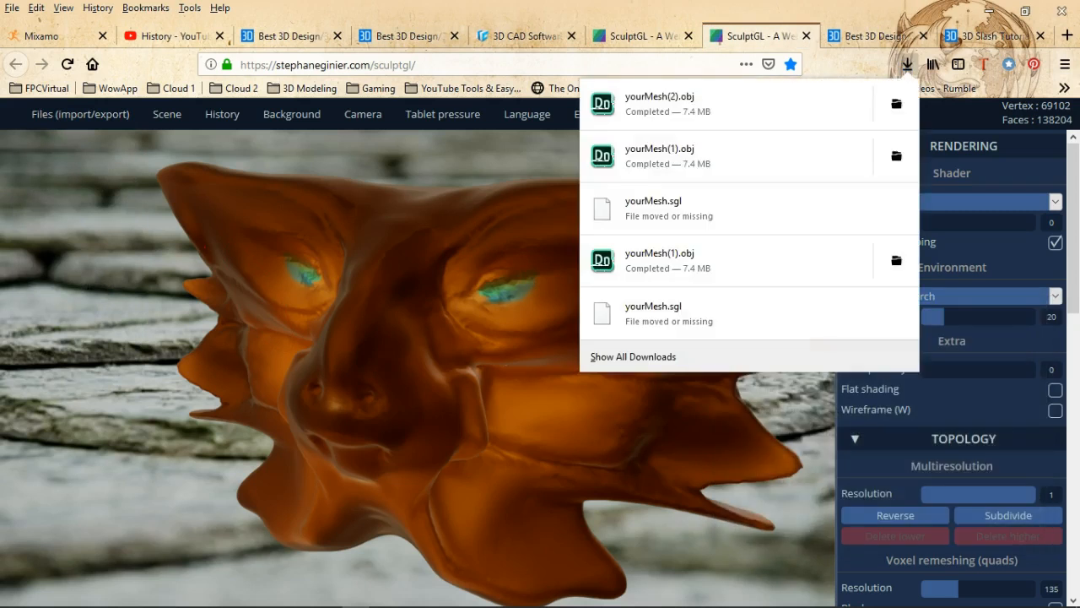
{"action": "right_click", "coordinate": [916, 105]}
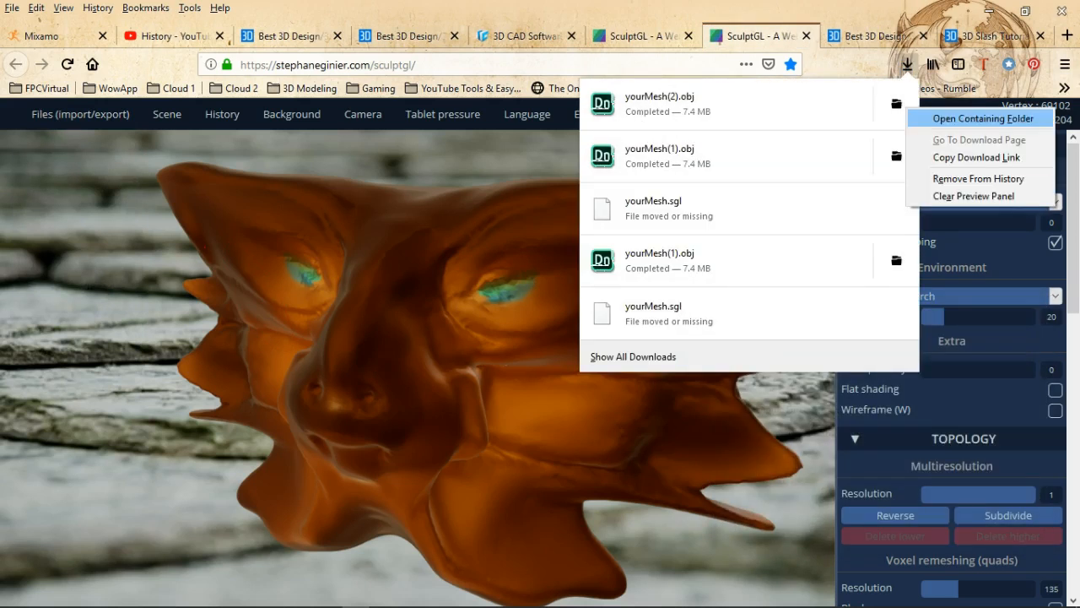
{"action": "left_click", "coordinate": [979, 116]}
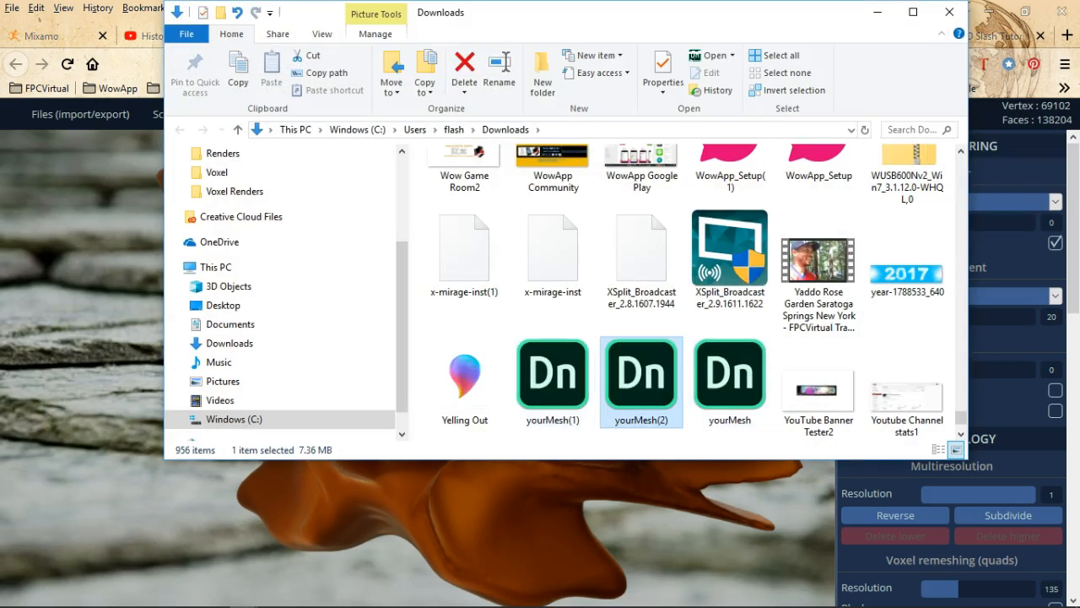
{"action": "right_click", "coordinate": [647, 381]}
{"action": "left_click", "coordinate": [473, 571]}
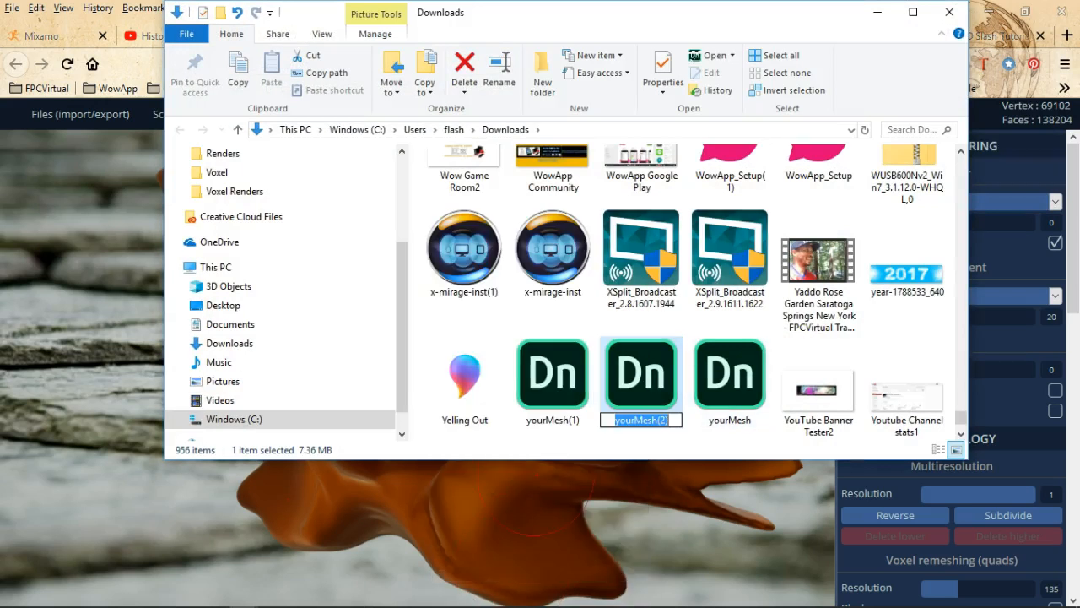
{"action": "type", "text": "DragoHead1"}
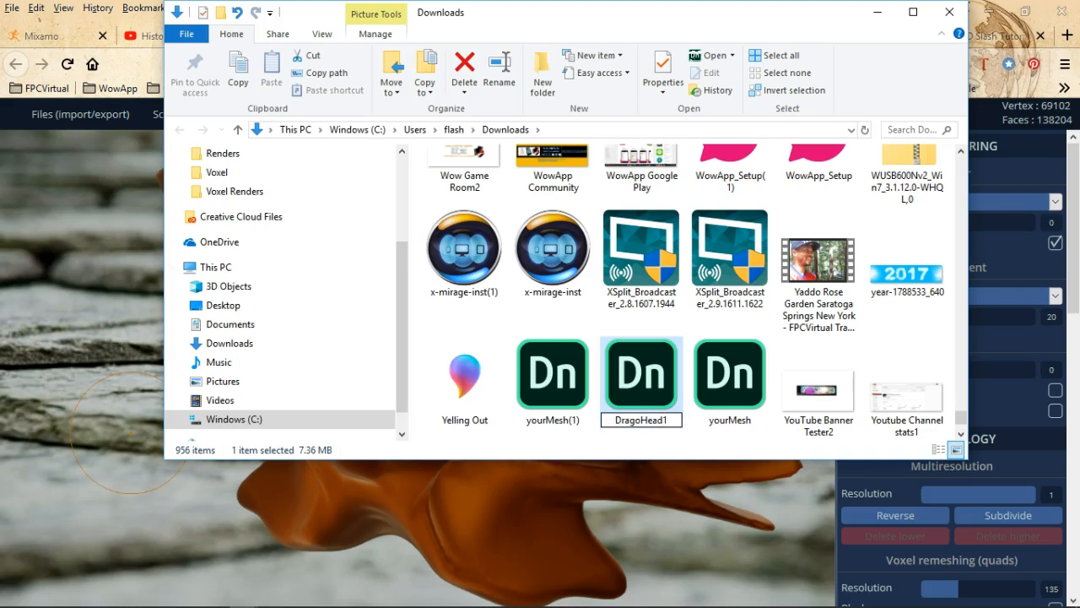
{"action": "key", "text": "Return"}
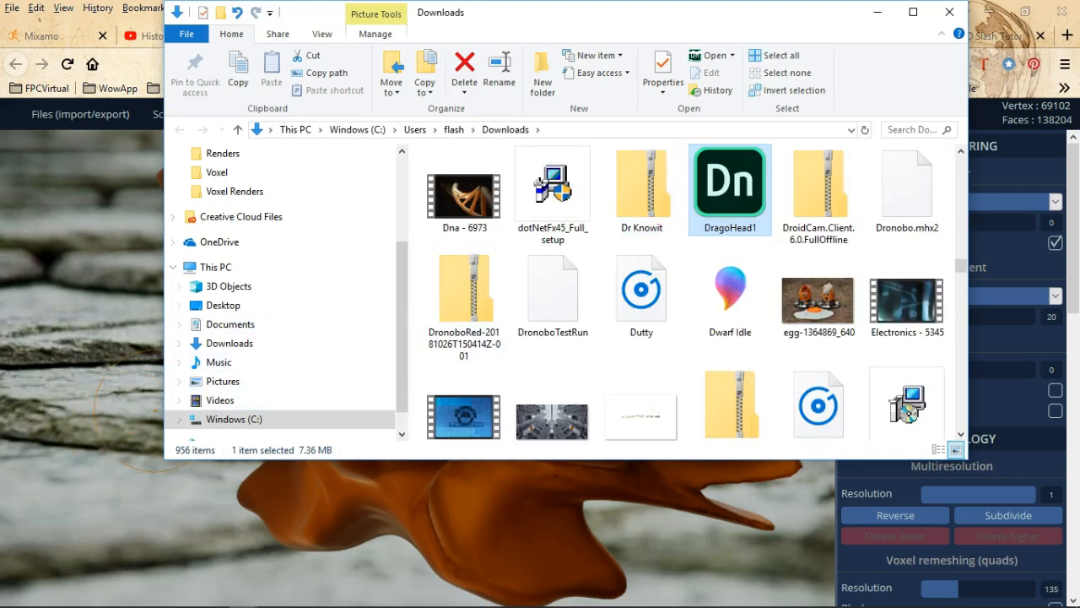
- Move the DragoHead1 file from Downloads into the SculptGL folder inside 3D Objects
{"action": "right_click", "coordinate": [709, 196]}
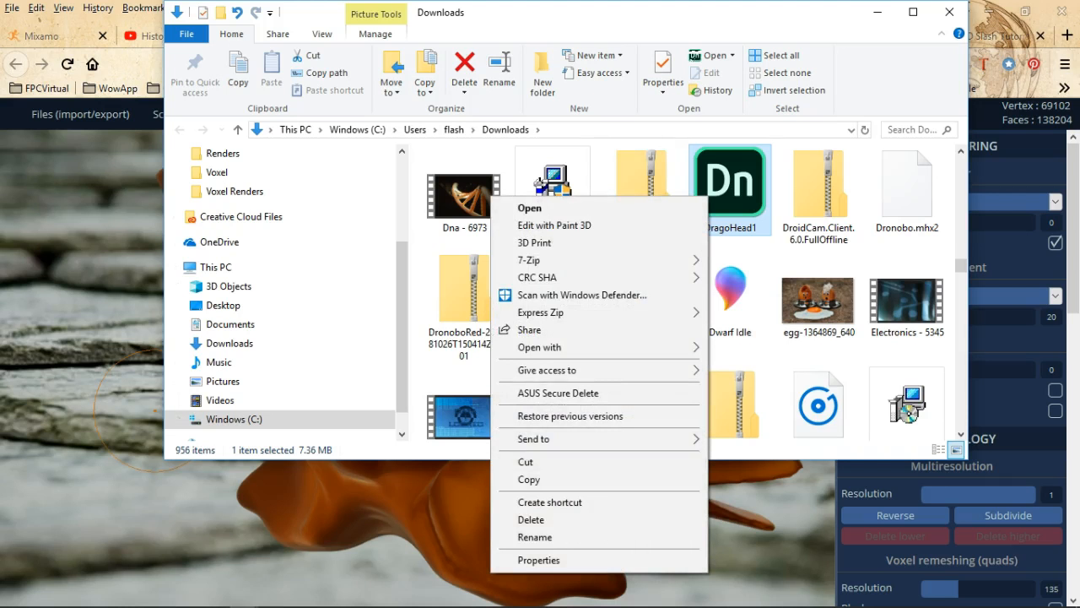
{"action": "left_click", "coordinate": [590, 462]}
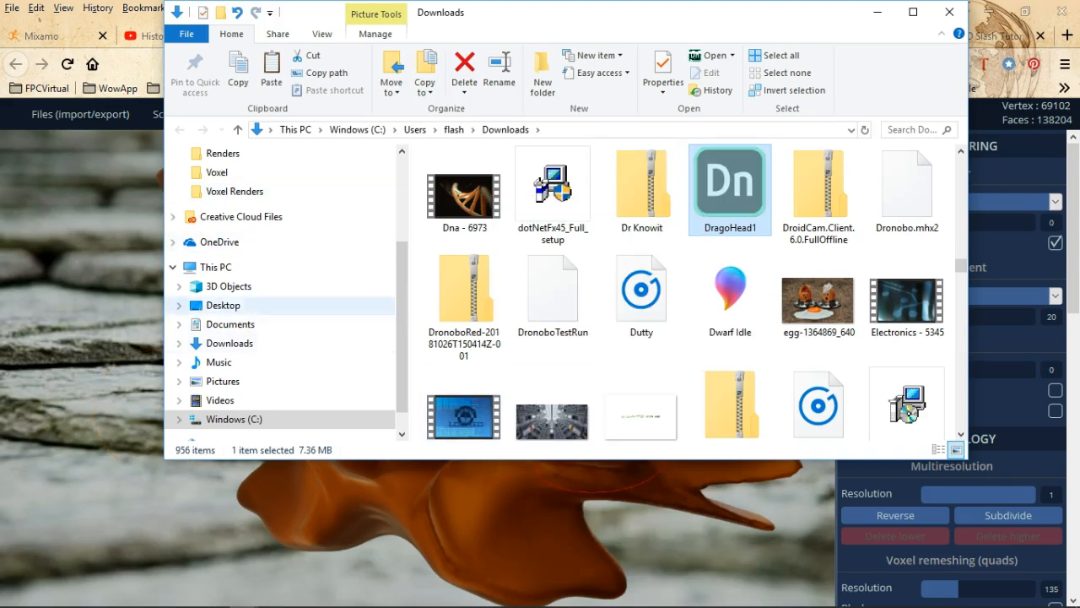
{"action": "scroll", "coordinate": [278, 302], "scroll_direction": "up", "scroll_amount": 3}
{"action": "scroll", "coordinate": [279, 298], "scroll_direction": "down", "scroll_amount": 1}
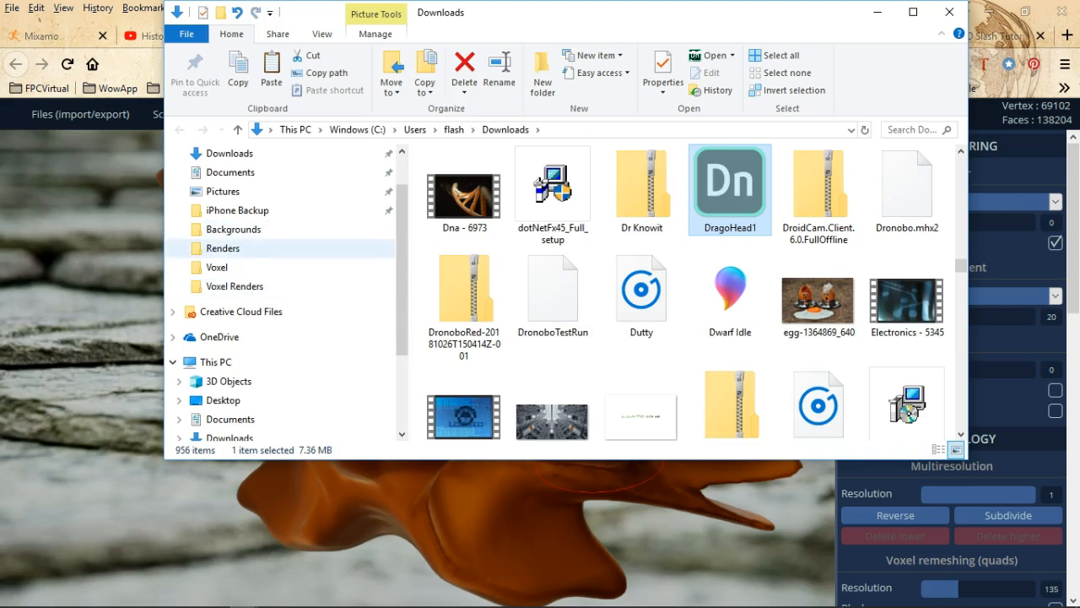
{"action": "left_click", "coordinate": [223, 249]}
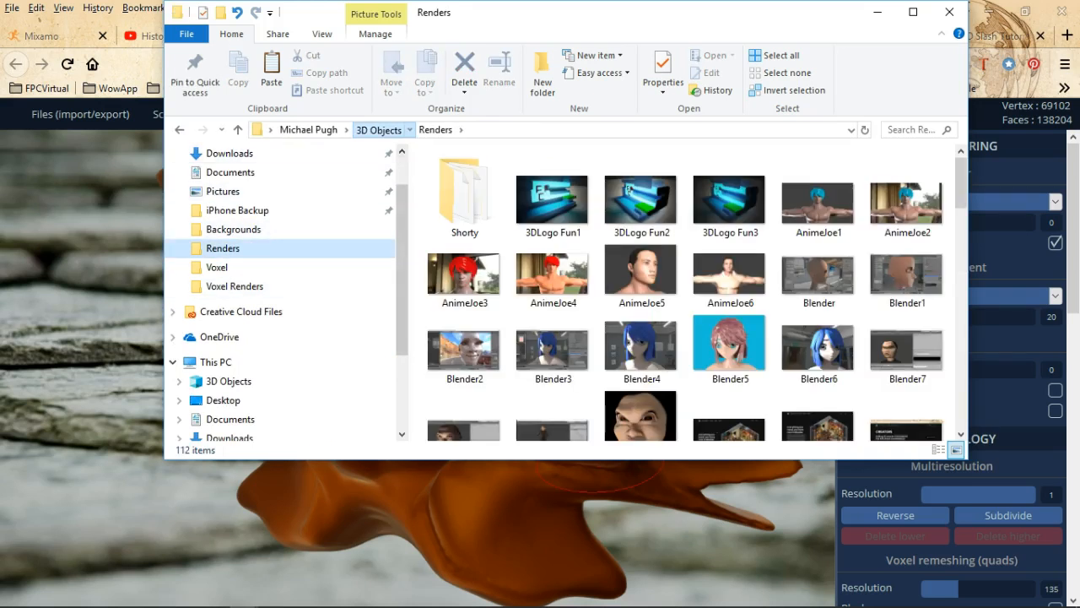
{"action": "left_click", "coordinate": [382, 130]}
{"action": "scroll", "coordinate": [642, 279], "scroll_direction": "down", "scroll_amount": 3}
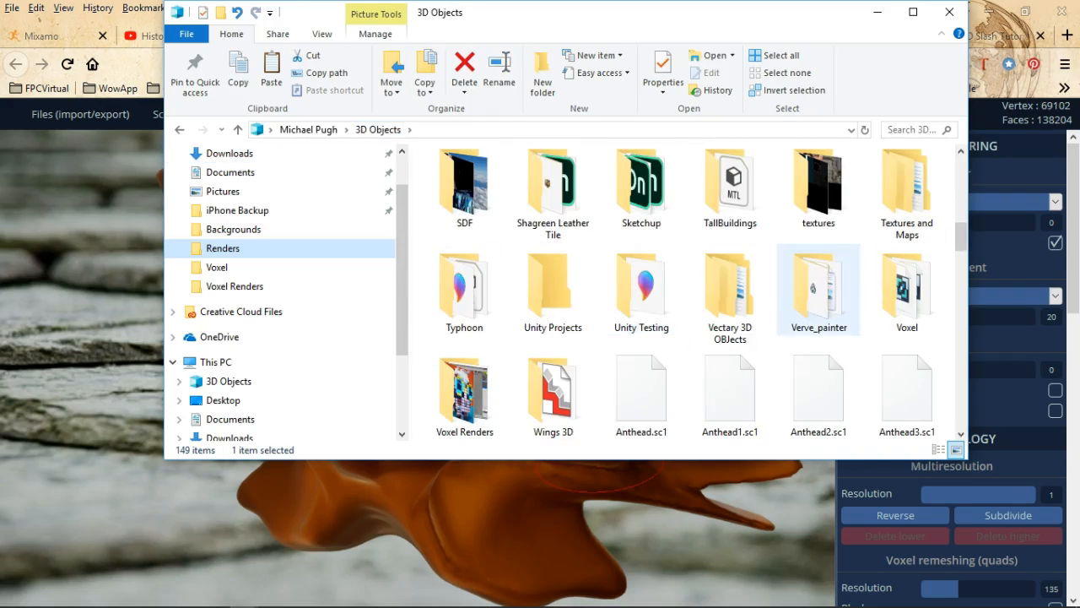
{"action": "left_click_drag", "start_coordinate": [960, 237], "coordinate": [960, 236]}
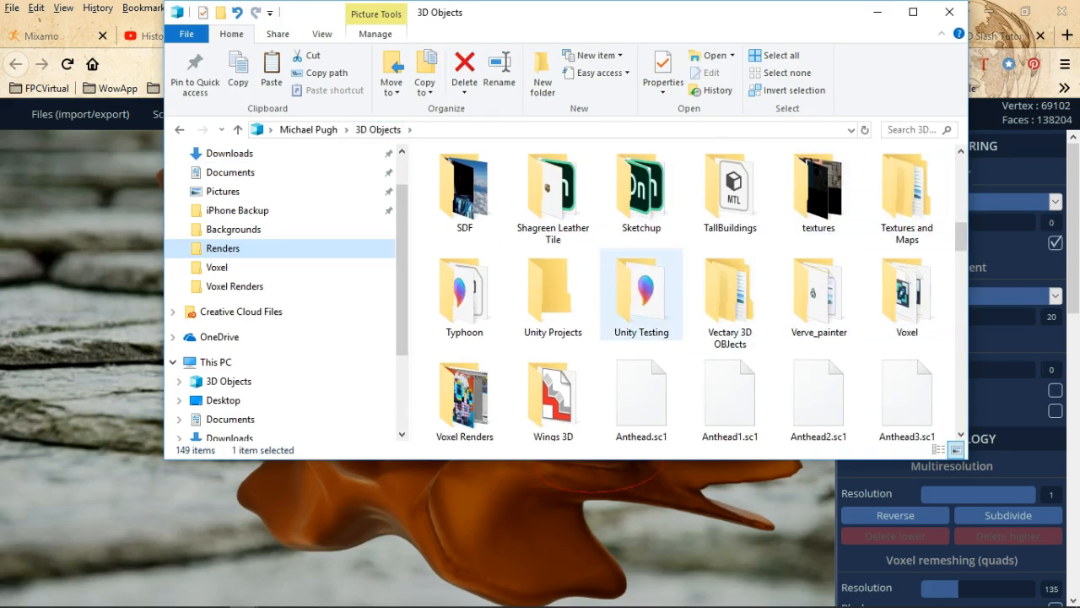
{"action": "scroll", "coordinate": [730, 295], "scroll_direction": "up", "scroll_amount": 1}
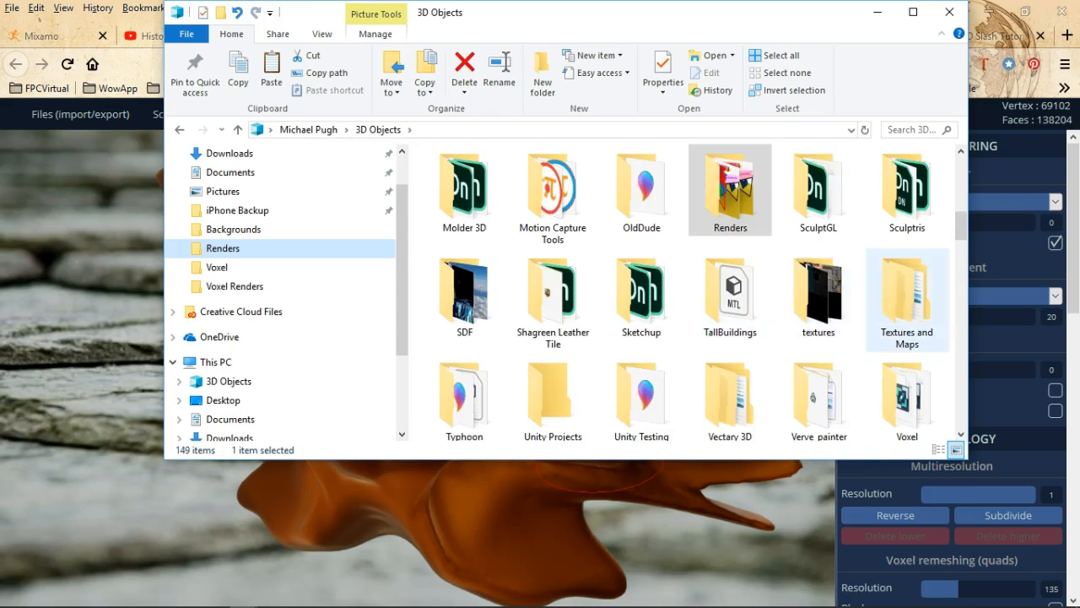
{"action": "double_click", "coordinate": [818, 190]}
{"action": "right_click", "coordinate": [496, 326]}
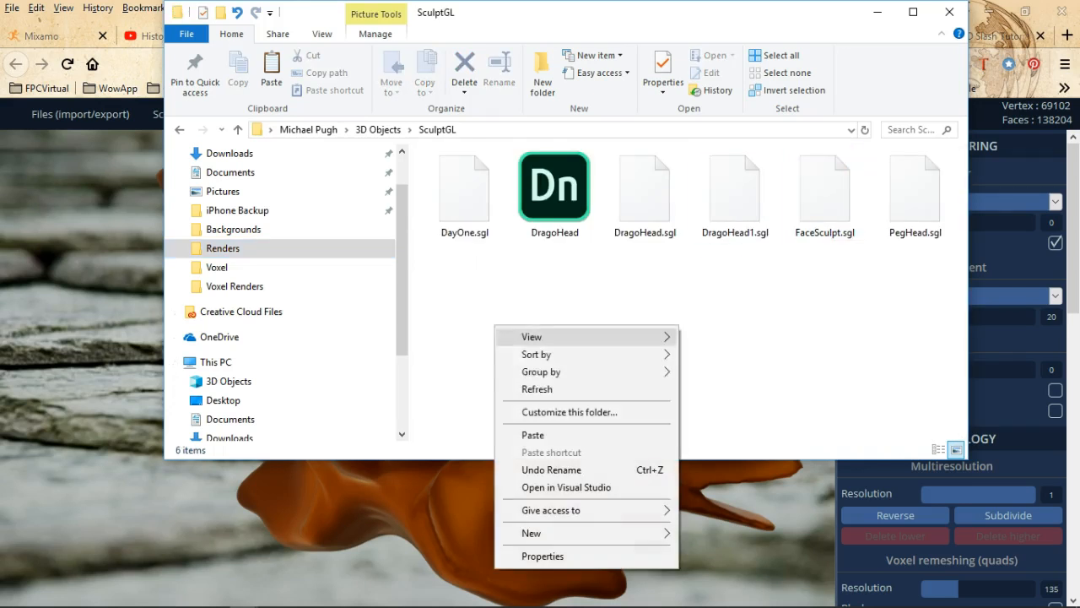
{"action": "left_click", "coordinate": [533, 435]}
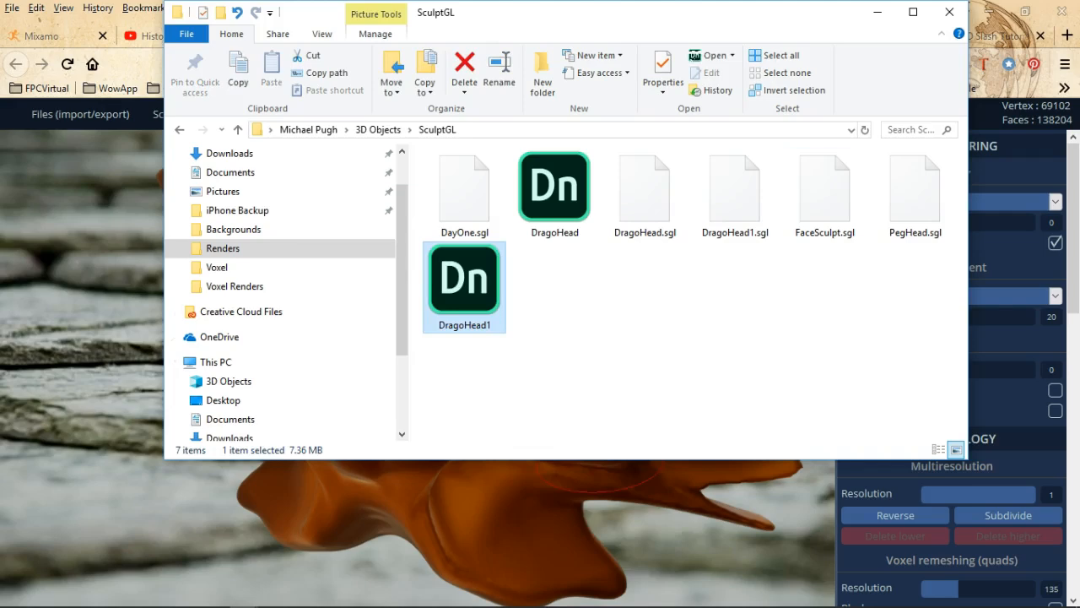
- Switch to Blender 2.80, reload the SculptGL folder in the OBJ import browser and try to import DragoHead1.obj
{"action": "left_click", "coordinate": [878, 12]}
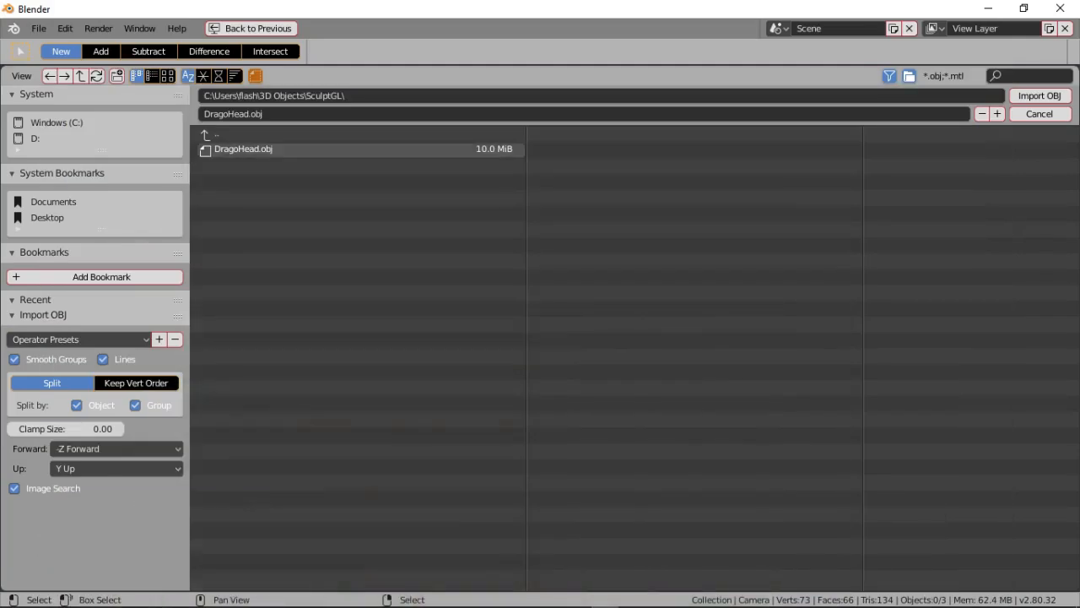
{"action": "left_click", "coordinate": [215, 134]}
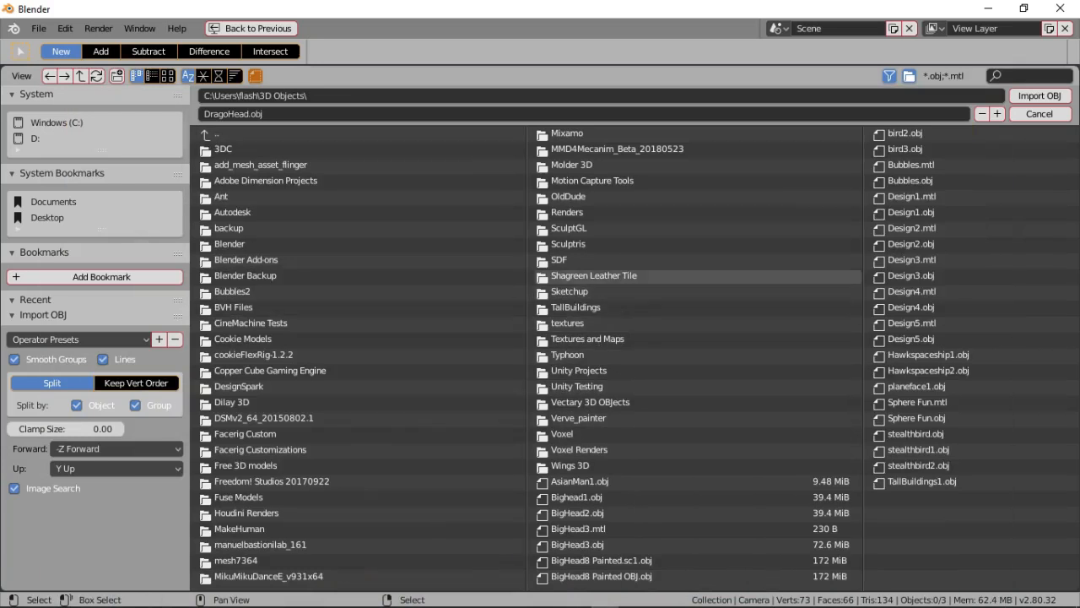
{"action": "left_click", "coordinate": [569, 228]}
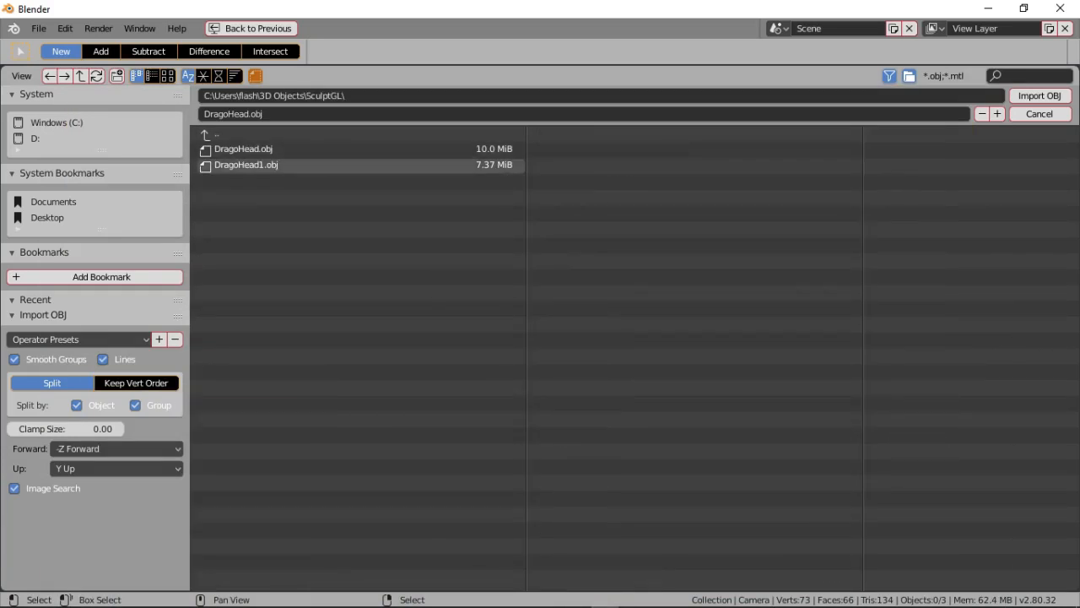
{"action": "left_click", "coordinate": [245, 164]}
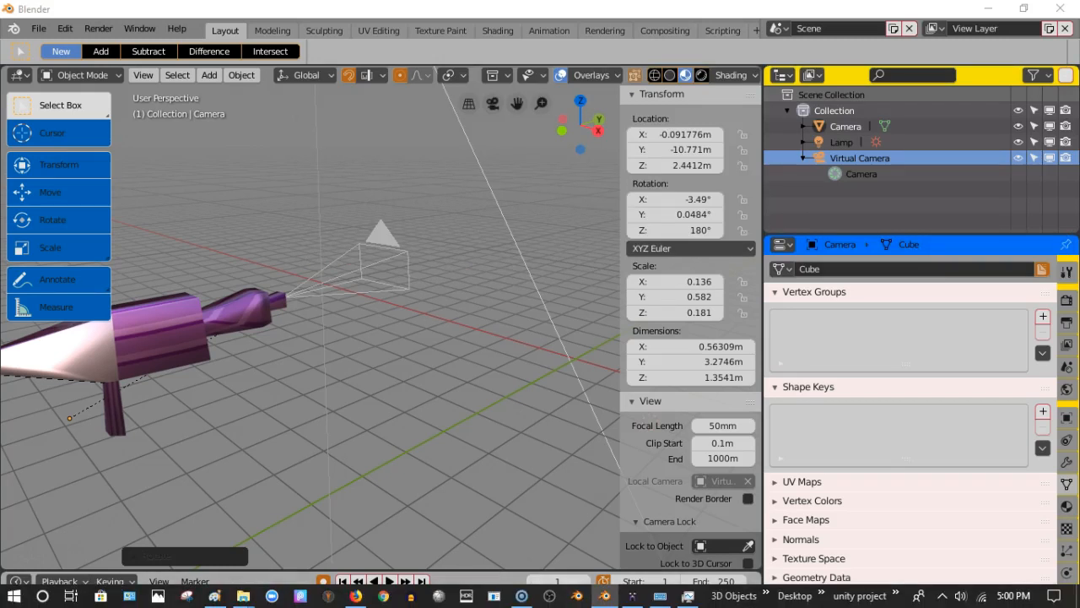
{"action": "key", "text": "F12"}
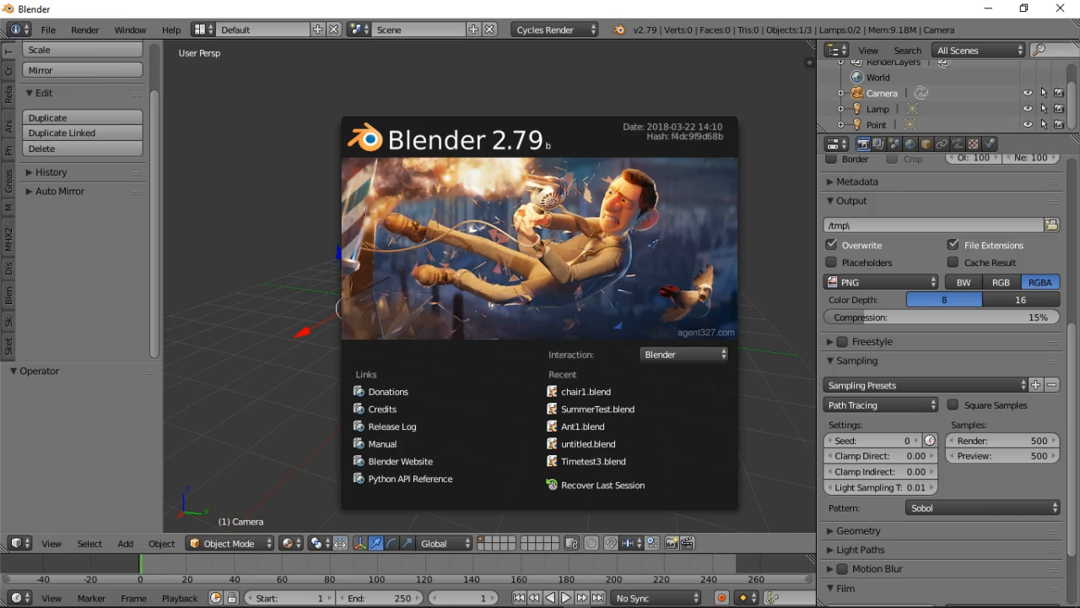
- Dismiss the Blender 2.79 splash screen and start a Wavefront (.obj) import
{"action": "key", "text": "Escape"}
{"action": "middle_click_drag", "start_coordinate": [490, 295], "coordinate": [399, 275]}
{"action": "scroll", "coordinate": [443, 310], "scroll_direction": "up", "scroll_amount": 6}
{"action": "scroll", "coordinate": [477, 287], "scroll_direction": "down", "scroll_amount": 8}
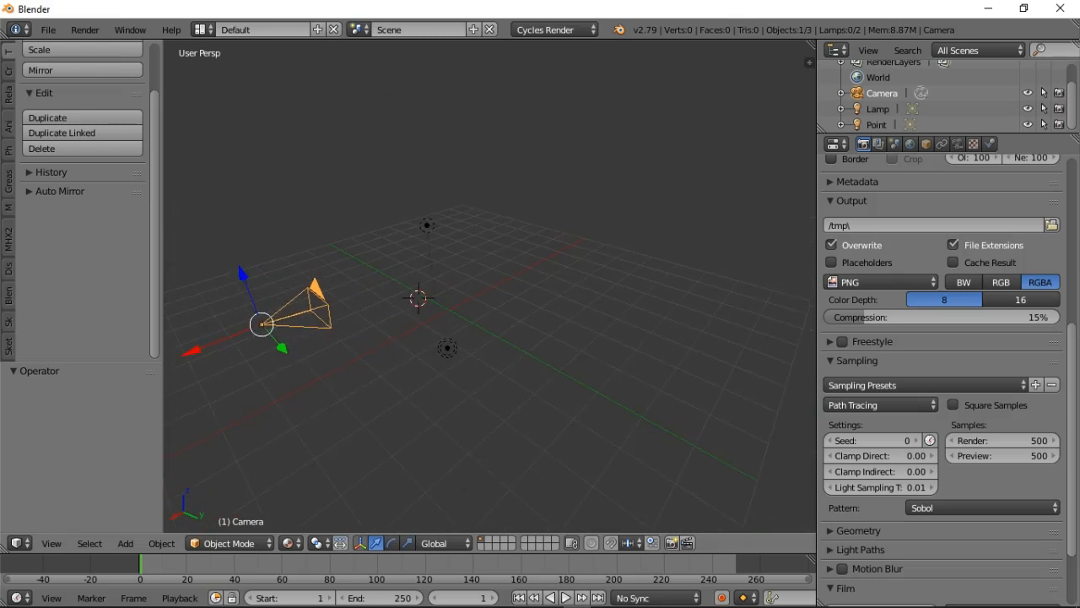
{"action": "left_click", "coordinate": [48, 29]}
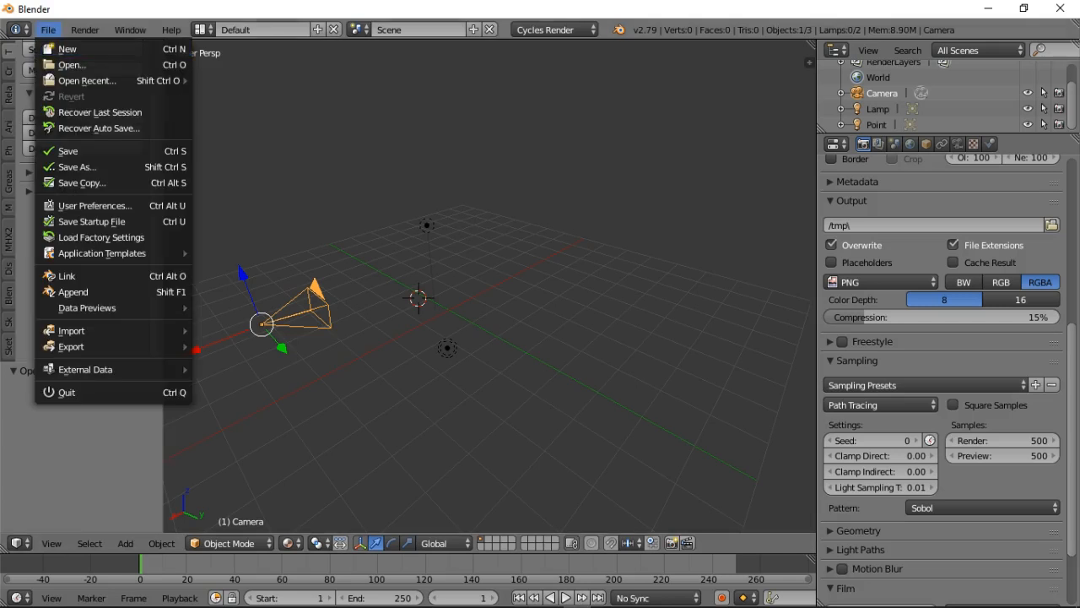
{"action": "mouse_move", "coordinate": [110, 331]}
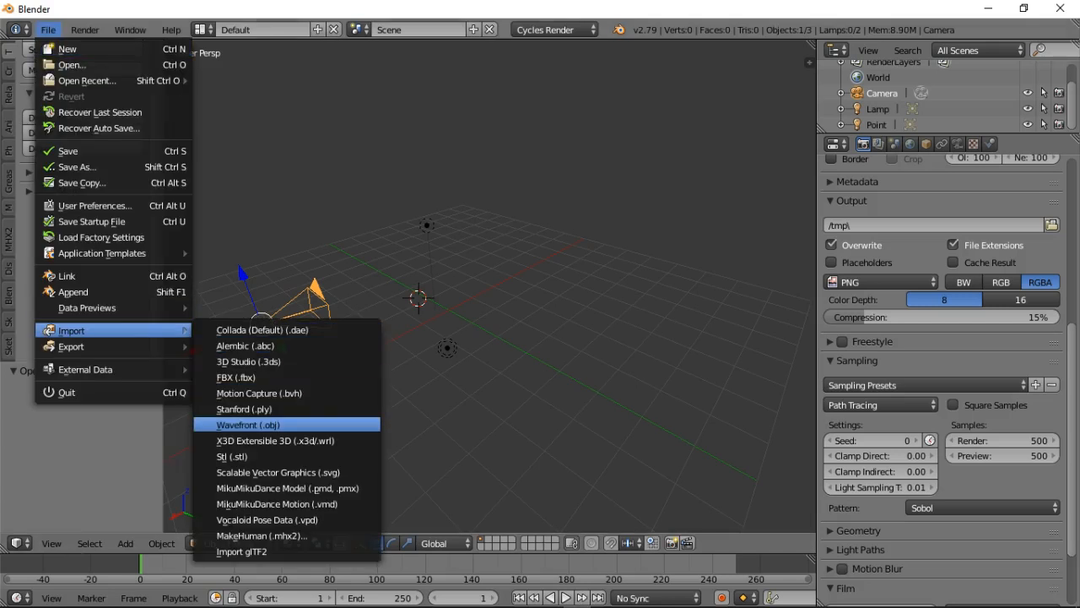
{"action": "left_click", "coordinate": [247, 425]}
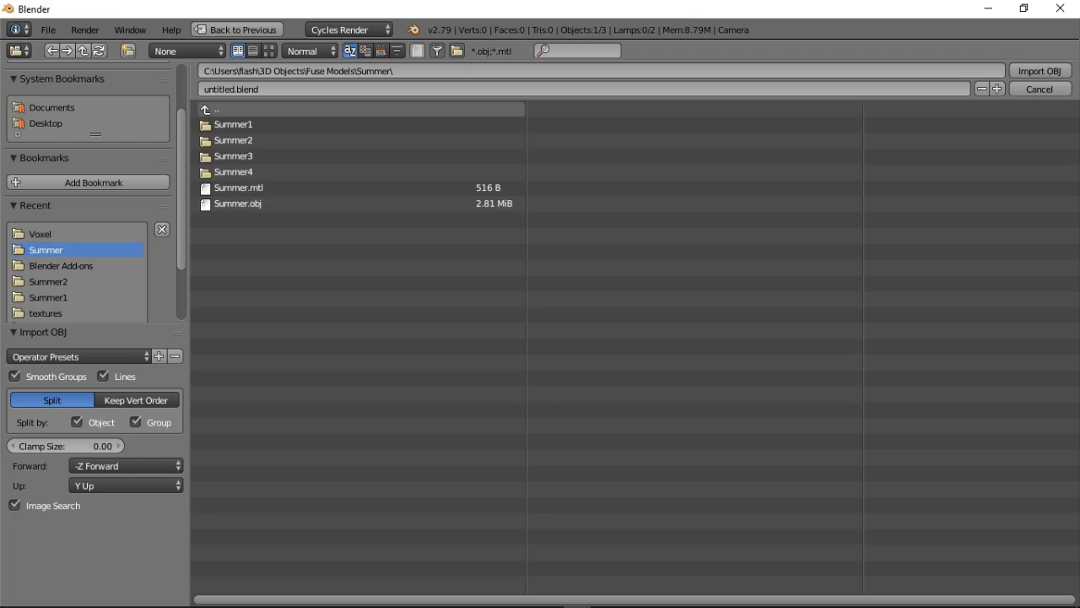
- Browse to the SculptGL folder inside 3D Objects and import DragoHead1.obj
{"action": "left_click", "coordinate": [216, 109]}
{"action": "left_click", "coordinate": [216, 109]}
{"action": "left_click", "coordinate": [216, 108]}
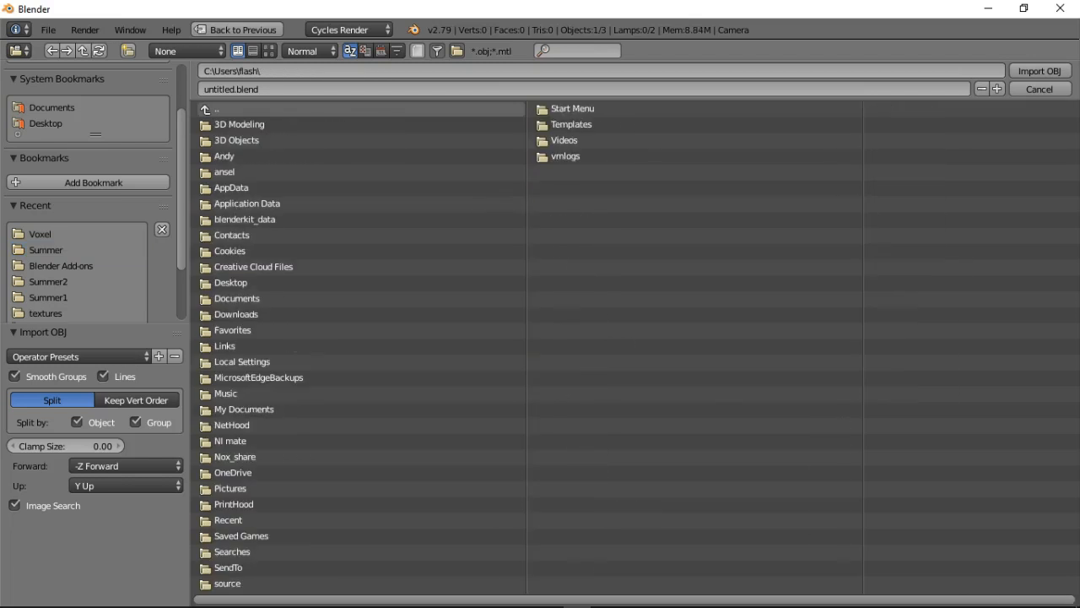
{"action": "left_click", "coordinate": [228, 140]}
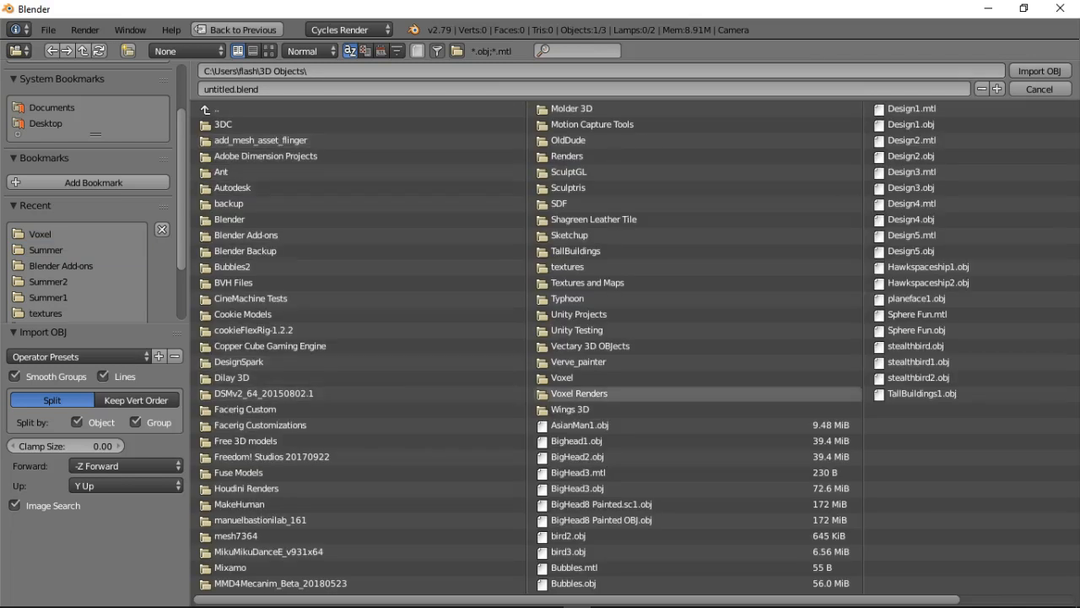
{"action": "left_click", "coordinate": [569, 171]}
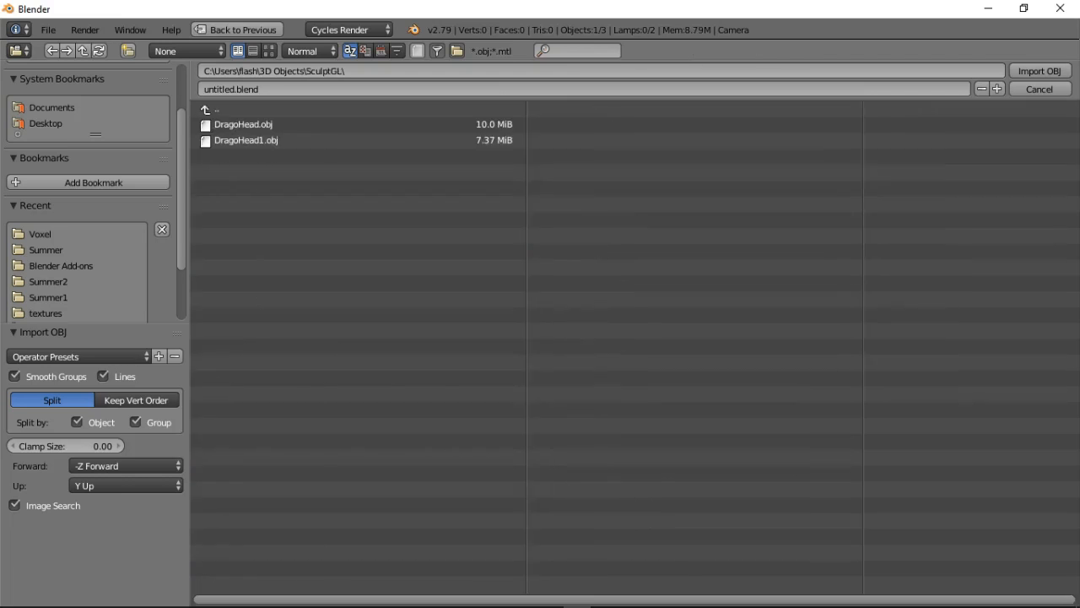
{"action": "left_click", "coordinate": [245, 140]}
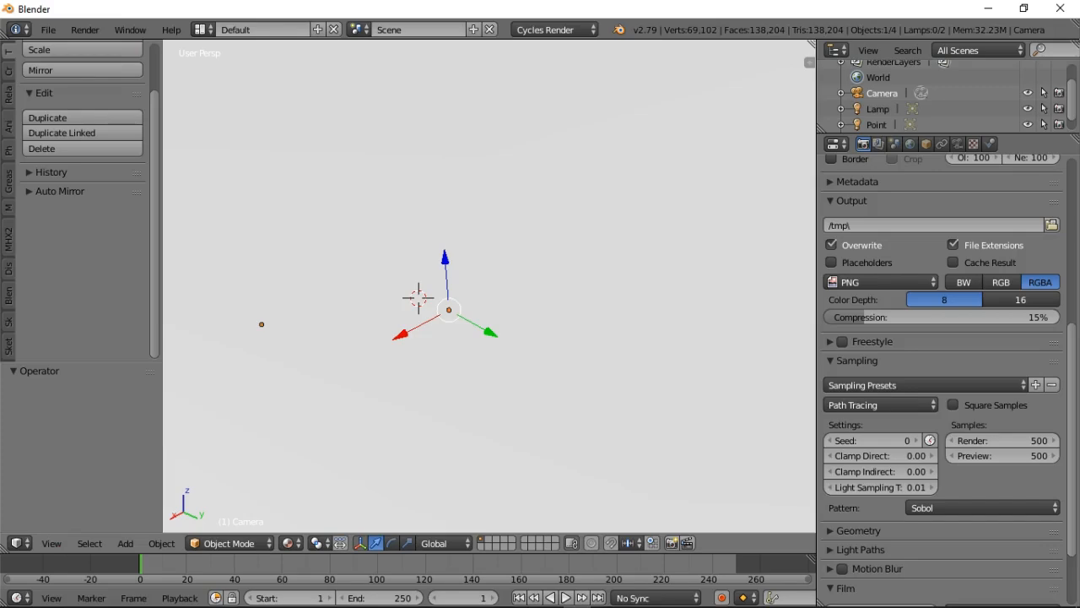
- Scale the imported dragon head uniformly by a factor of about -0.049
{"action": "key", "text": "s"}
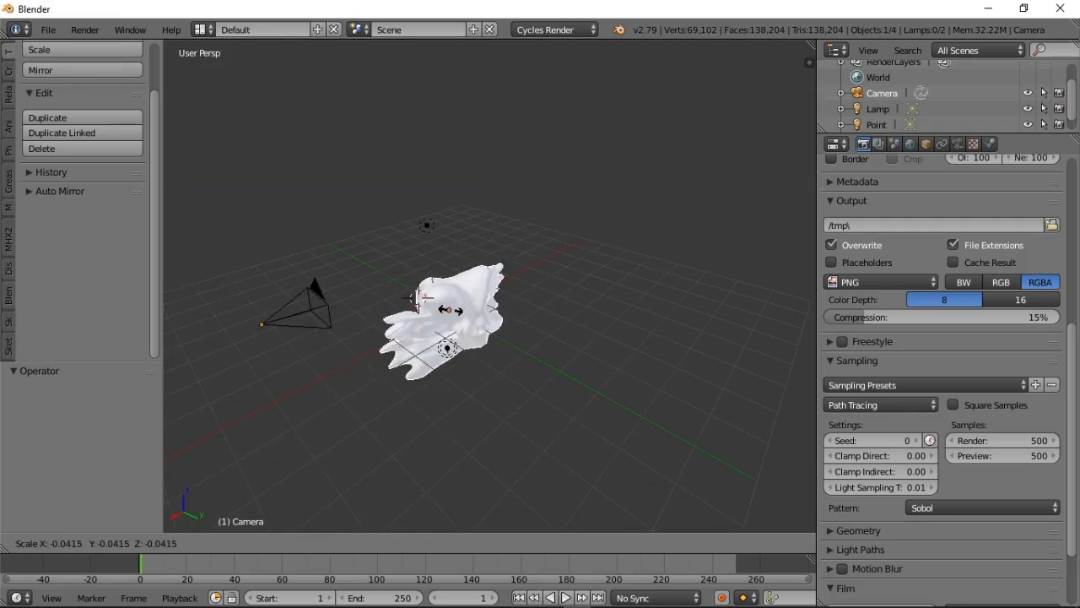
{"action": "left_click", "coordinate": [450, 311]}
{"action": "scroll", "coordinate": [451, 311], "scroll_direction": "up", "scroll_amount": 4}
{"action": "middle_click_drag", "start_coordinate": [451, 312], "coordinate": [400, 276]}
{"action": "scroll", "coordinate": [393, 300], "scroll_direction": "up", "scroll_amount": 1}
- Rotate the dragon head about -180° around the viewing axis
{"action": "key", "text": "r"}
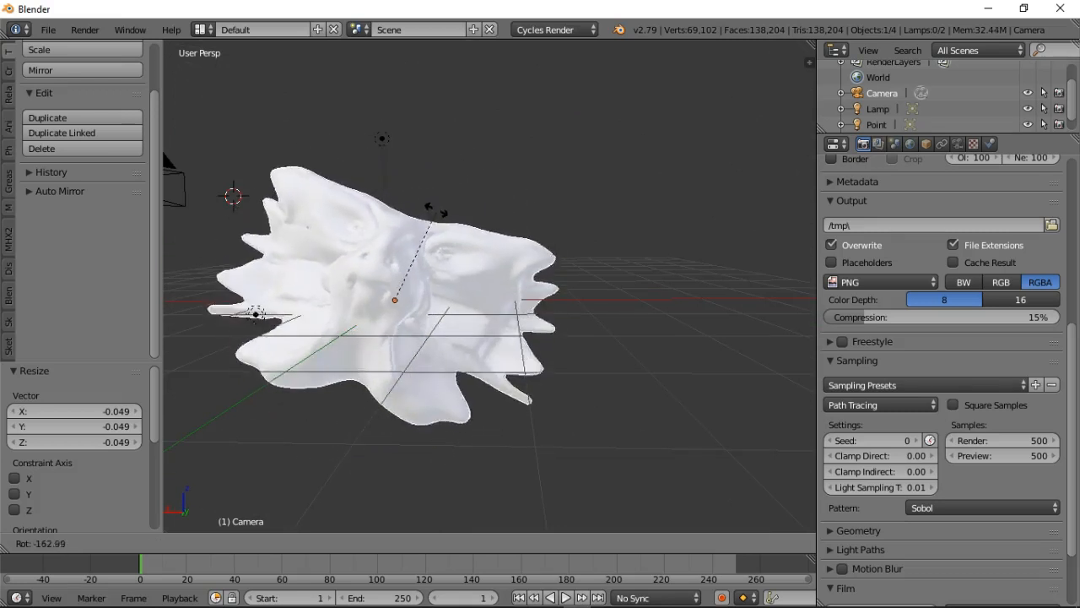
{"action": "left_click", "coordinate": [425, 171]}
{"action": "middle_click_drag", "start_coordinate": [380, 245], "coordinate": [456, 265]}
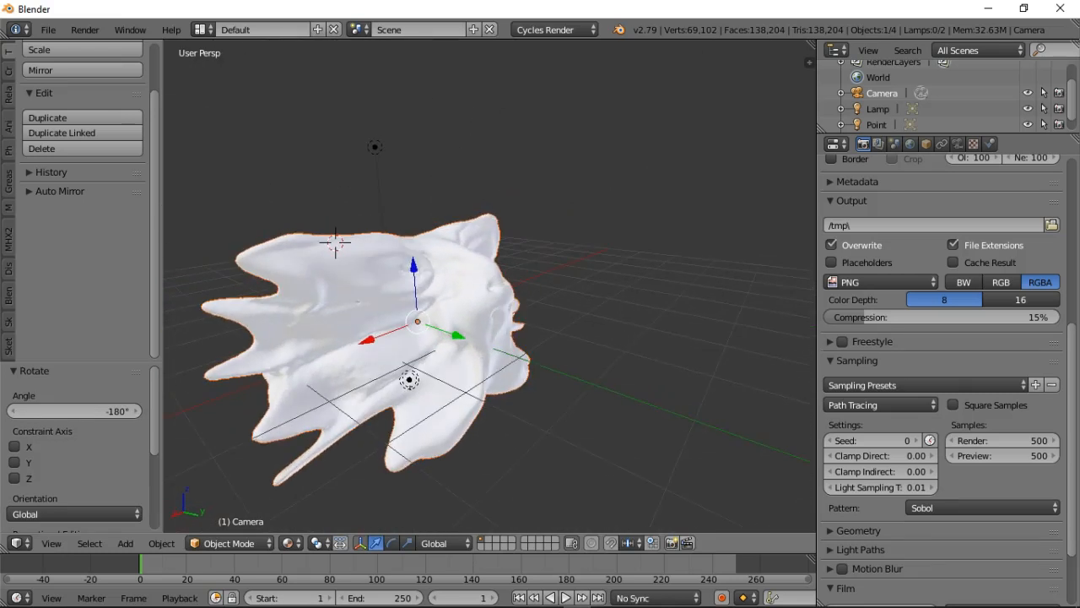
{"action": "key", "text": "r"}
{"action": "key", "text": "y"}
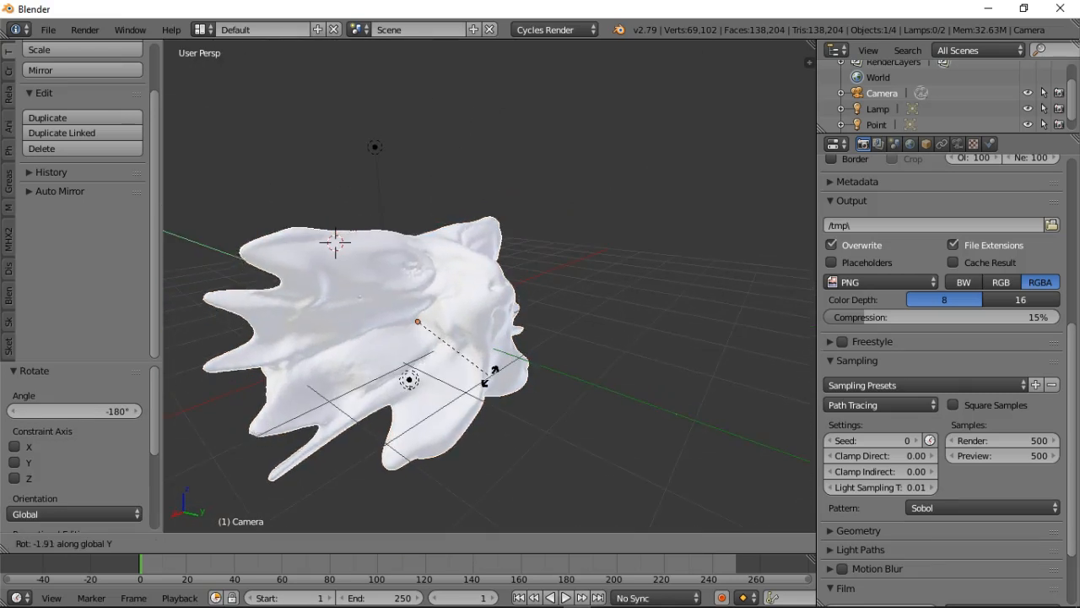
{"action": "right_click", "coordinate": [488, 381]}
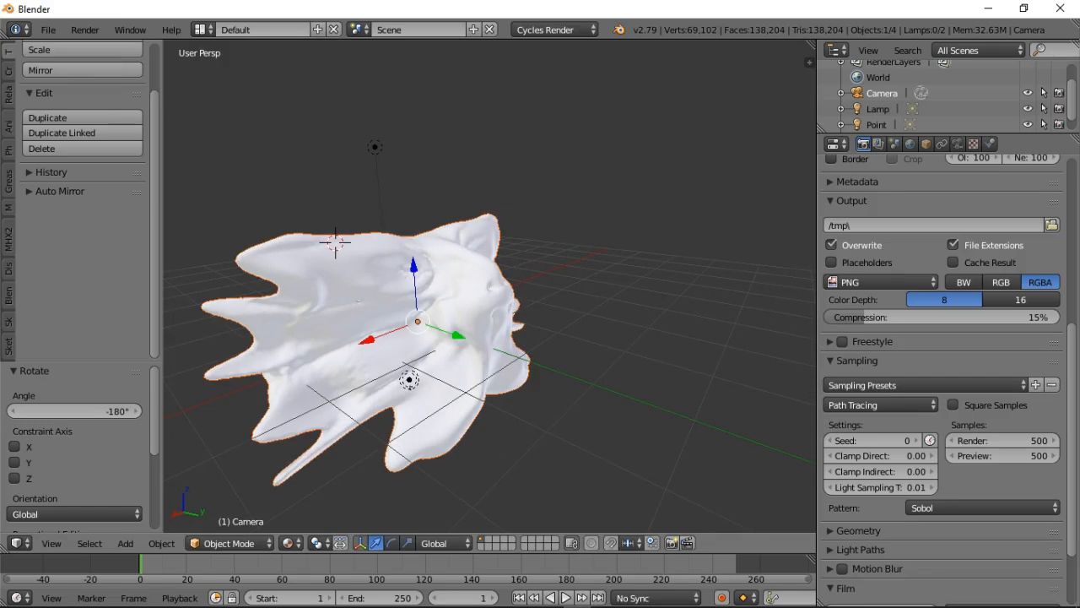
- Tilt the dragon head about -19.7° around the global X axis and raise it about 1.01 along Z
{"action": "key", "text": "r"}
{"action": "key", "text": "x"}
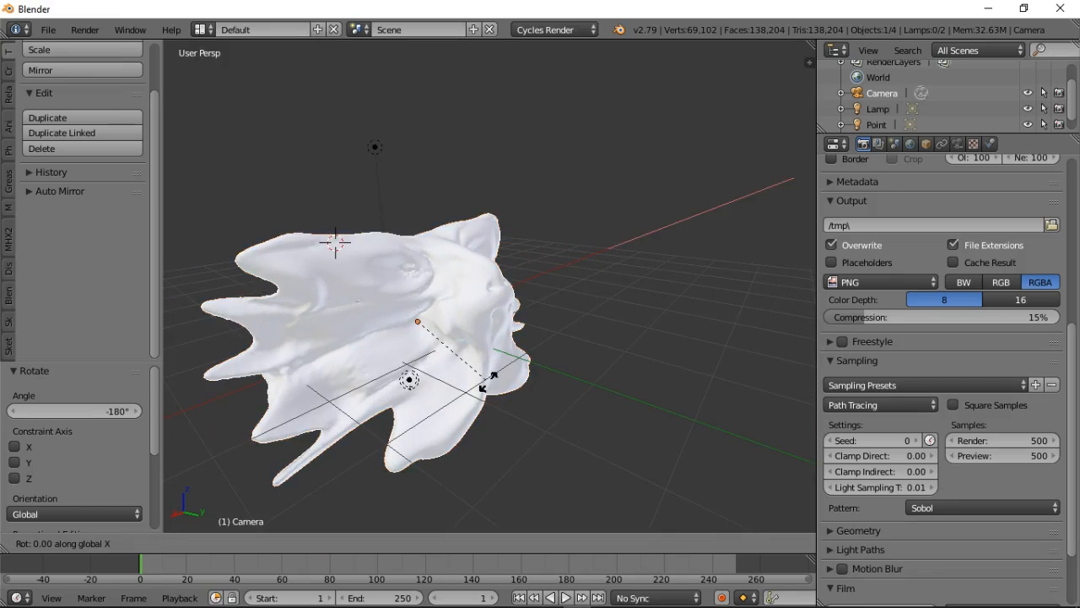
{"action": "left_click", "coordinate": [498, 454]}
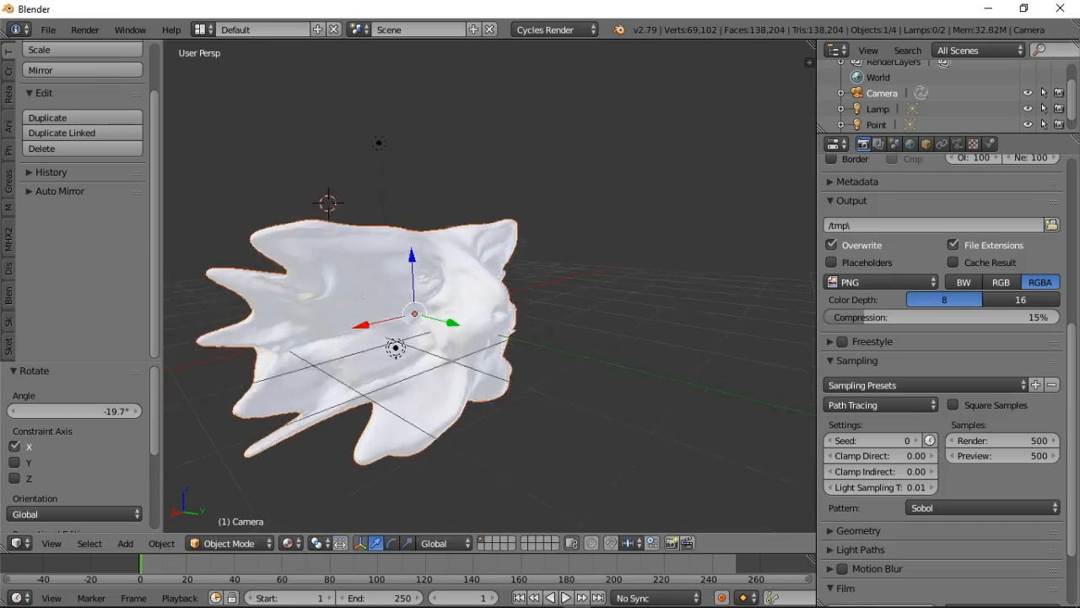
{"action": "key", "text": "g"}
{"action": "key", "text": "z"}
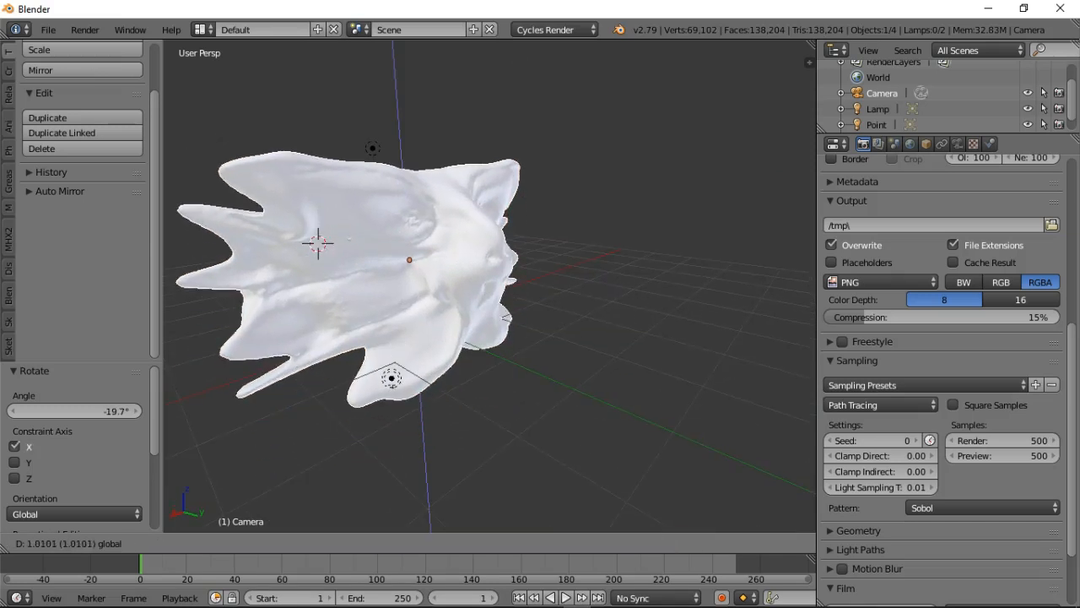
{"action": "key", "text": "Return"}
{"action": "left_click", "coordinate": [479, 387]}
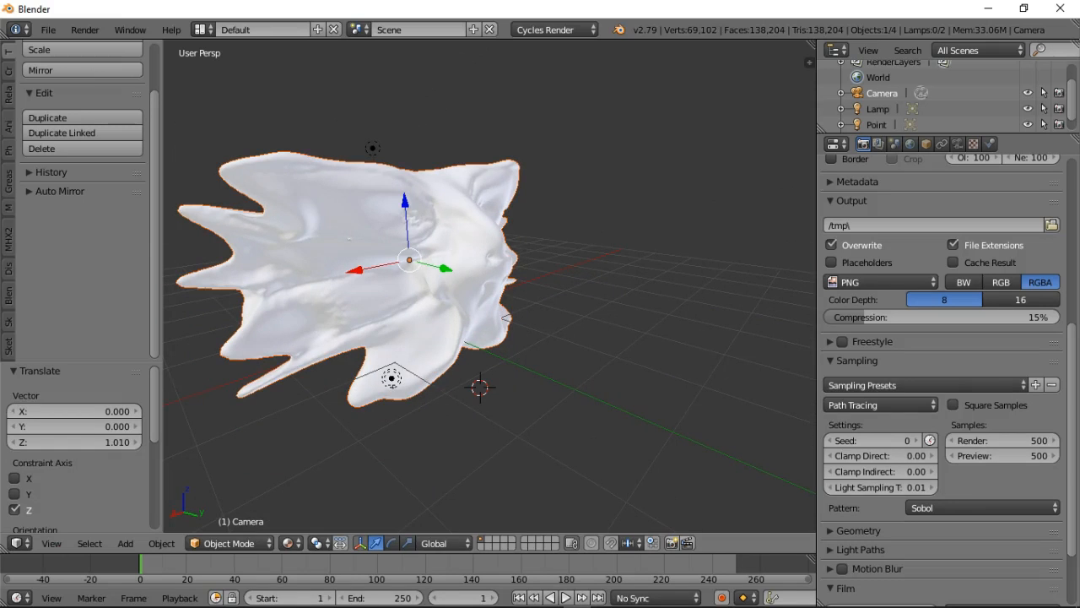
- Rotate the dragon head about -73.3° around the Z axis and check its framing through the camera
{"action": "key", "text": "r"}
{"action": "key", "text": "z"}
{"action": "left_click", "coordinate": [314, 361]}
{"action": "middle_click_drag", "start_coordinate": [314, 361], "coordinate": [379, 341]}
{"action": "scroll", "coordinate": [431, 368], "scroll_direction": "down", "scroll_amount": 4}
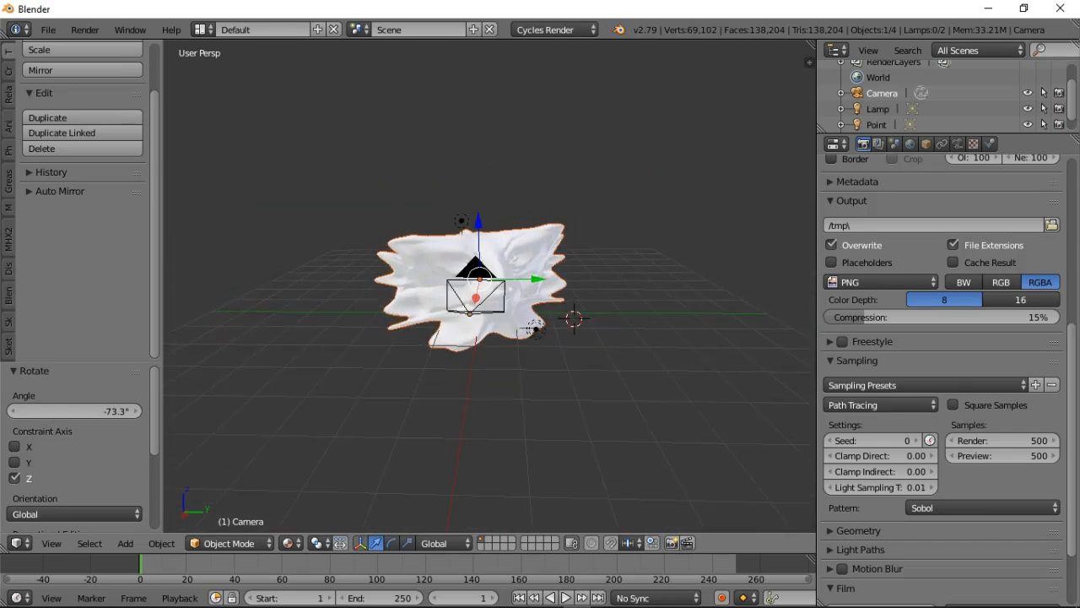
{"action": "key", "text": "KP_0"}
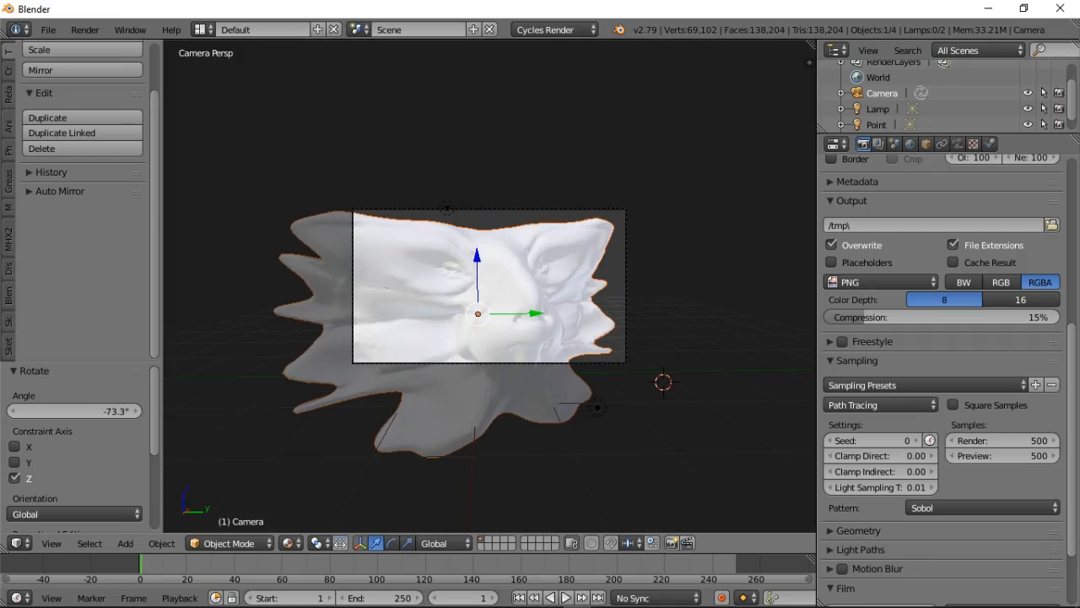
{"action": "key", "text": "KP_0"}
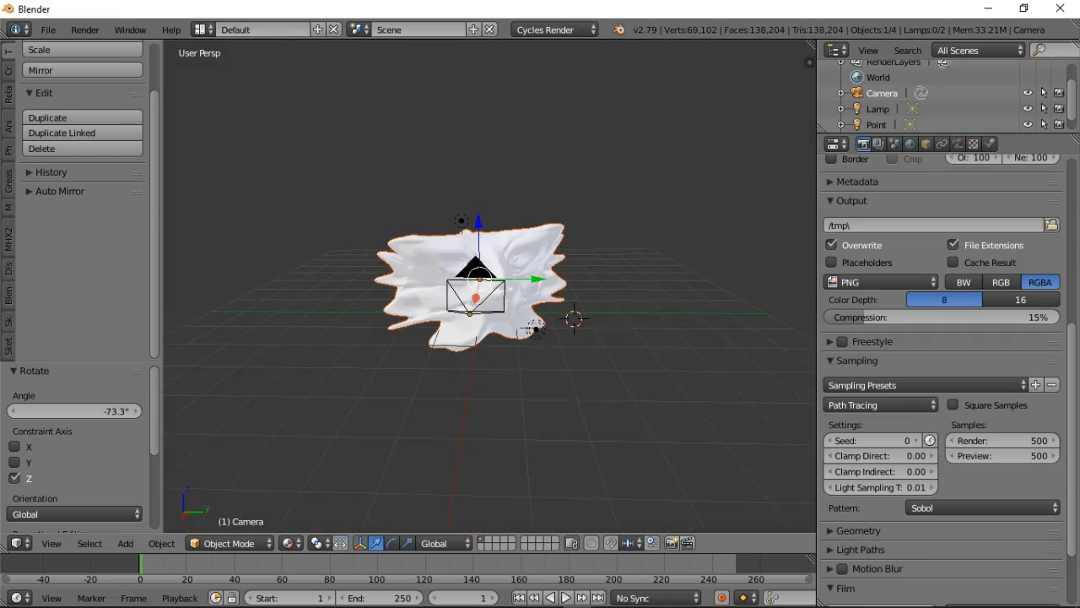
{"action": "middle_click_drag", "start_coordinate": [490, 285], "coordinate": [492, 329]}
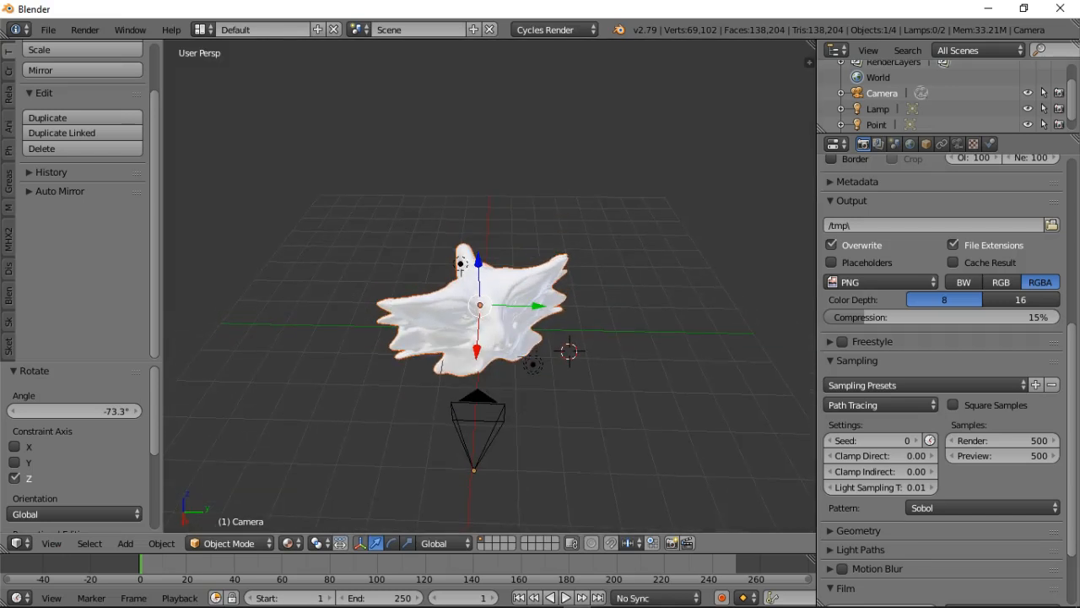
{"action": "right_click", "coordinate": [477, 414]}
{"action": "left_click_drag", "start_coordinate": [471, 448], "coordinate": [475, 522]}
{"action": "scroll", "coordinate": [489, 285], "scroll_direction": "down", "scroll_amount": 4}
{"action": "middle_click_drag", "start_coordinate": [489, 329], "coordinate": [489, 243]}
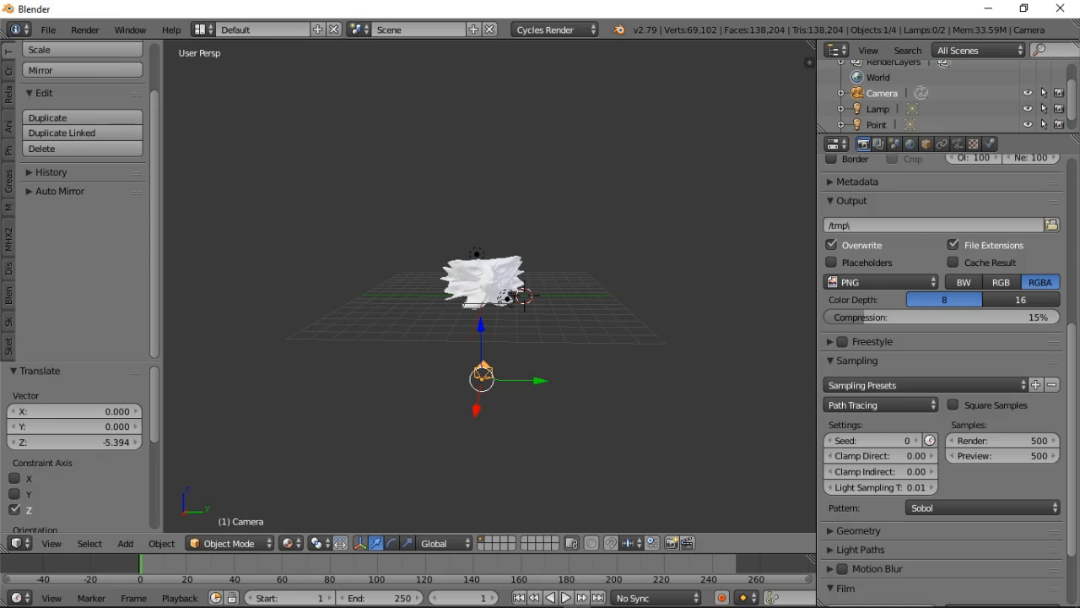
{"action": "key", "text": "alt+g"}
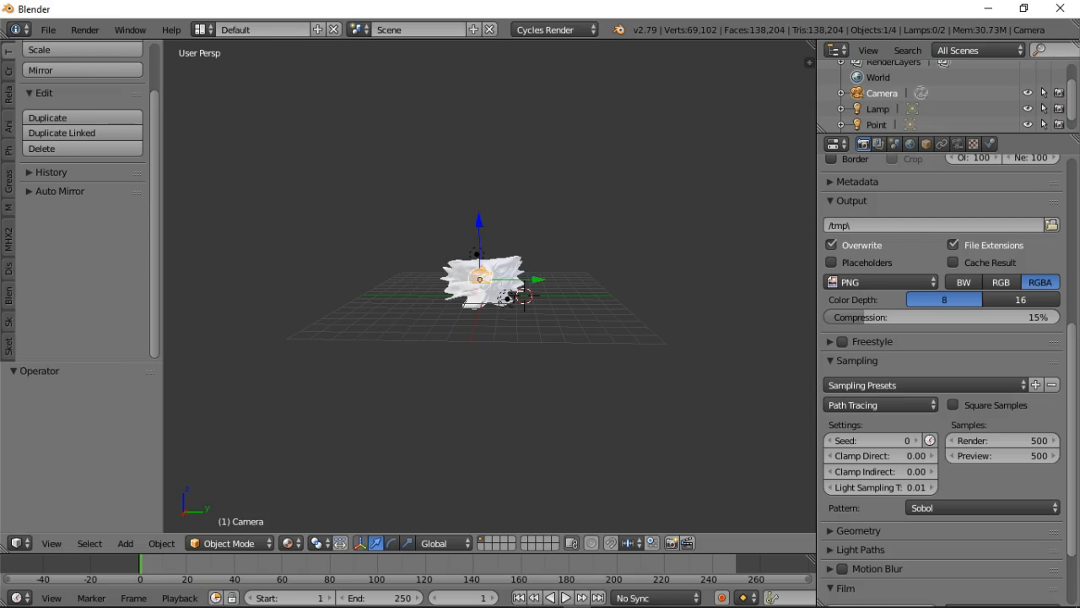
- Move the camera back about 4.62 along the X axis and check the head's framing through it
{"action": "middle_click_drag", "start_coordinate": [489, 254], "coordinate": [489, 304]}
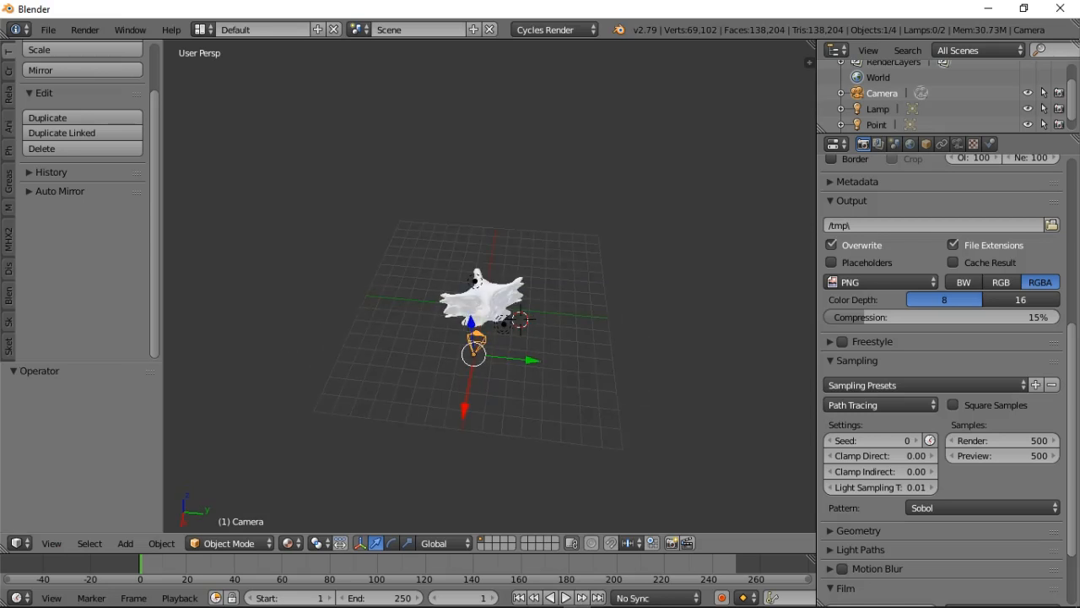
{"action": "key", "text": "g"}
{"action": "key", "text": "x"}
{"action": "key", "text": "Return"}
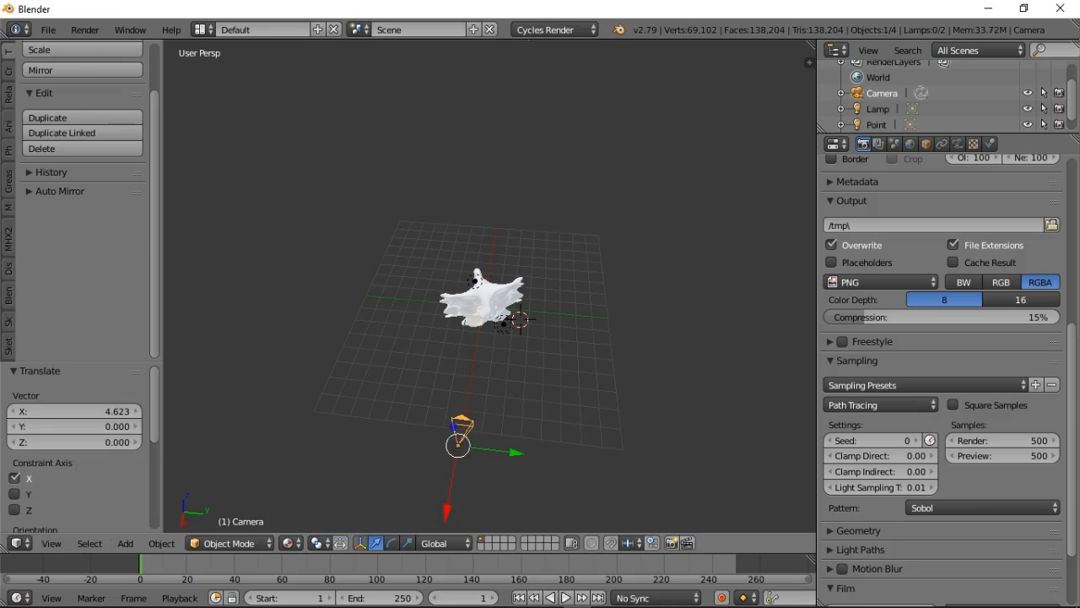
{"action": "key", "text": "KP_0"}
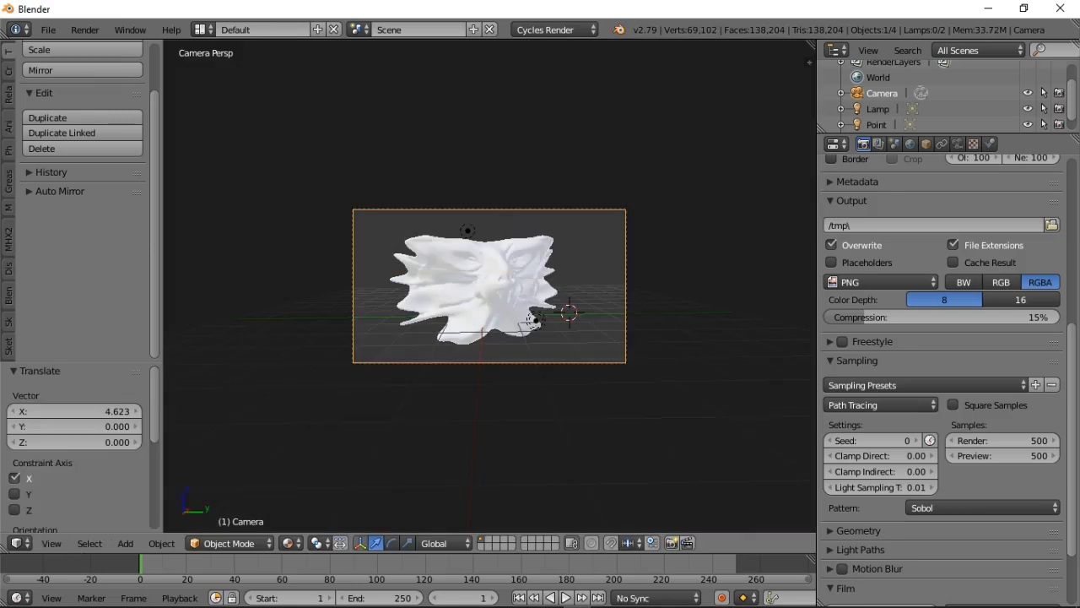
- Render a test image of the dragon head, stop it once the lighting is readable, and return to the 3D view
{"action": "mouse_move", "coordinate": [489, 287]}
{"action": "middle_mouse_down"}
{"action": "mouse_move", "coordinate": [445, 286]}
{"action": "mouse_move", "coordinate": [502, 288]}
{"action": "mouse_move", "coordinate": [484, 288]}
{"action": "mouse_move", "coordinate": [499, 276]}
{"action": "middle_mouse_up"}
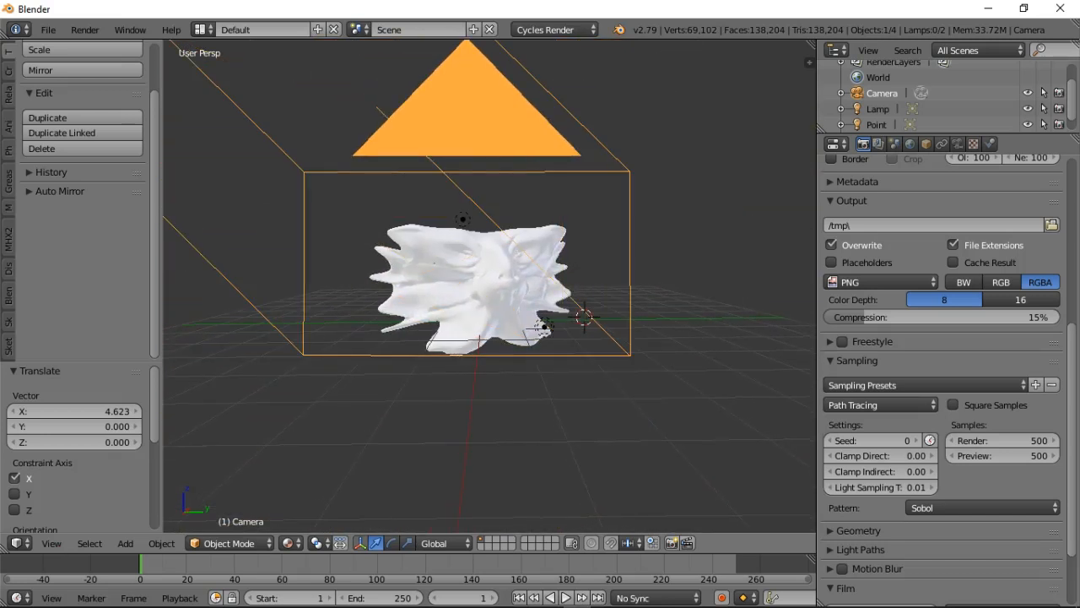
{"action": "left_click", "coordinate": [84, 29]}
{"action": "left_click", "coordinate": [110, 49]}
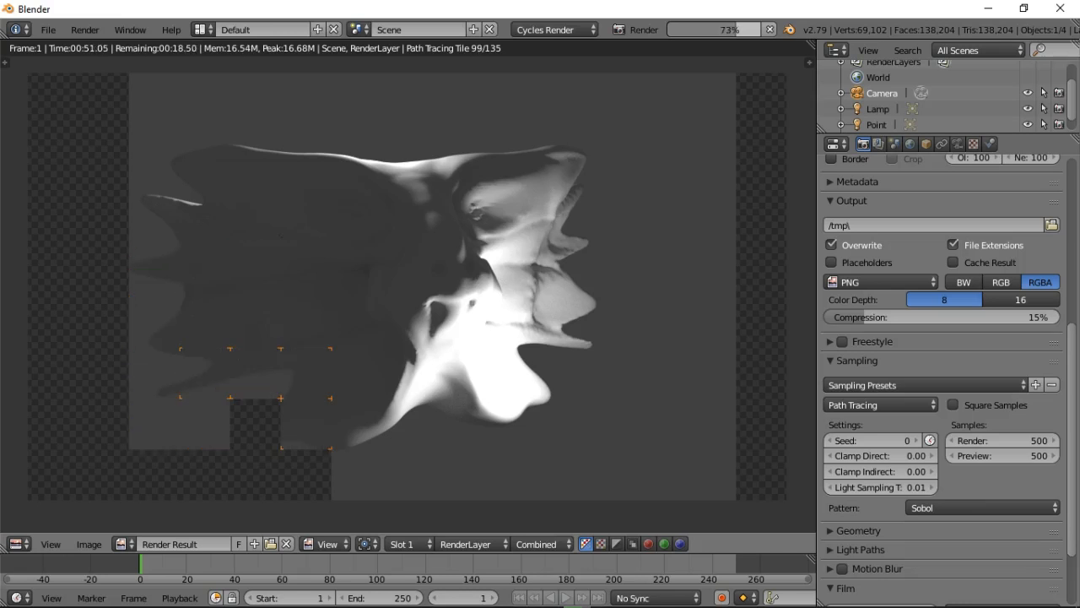
{"action": "key", "text": "Escape"}
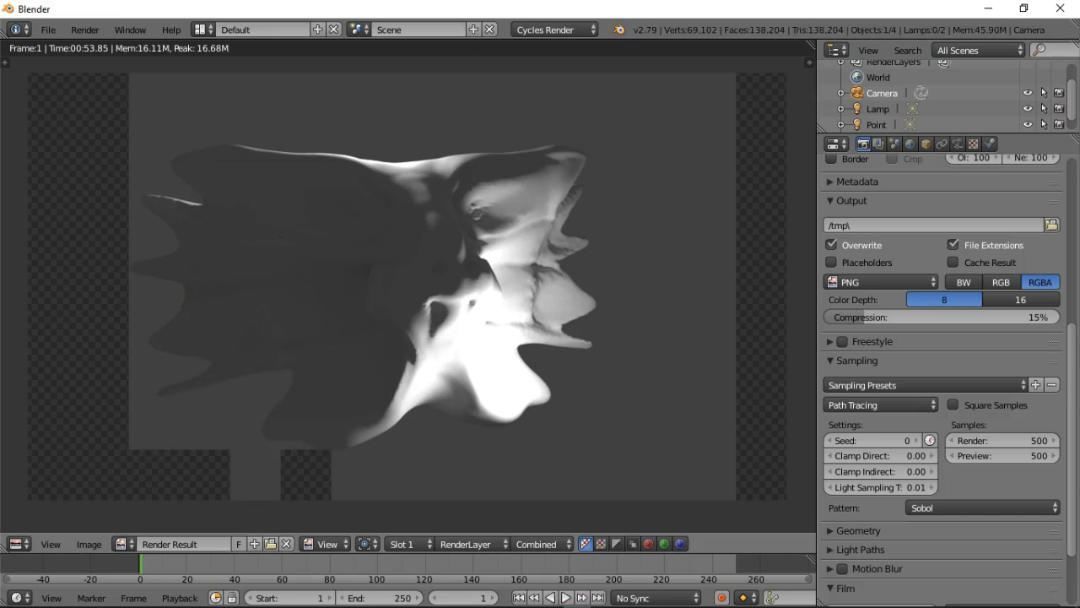
{"action": "key", "text": "Escape"}
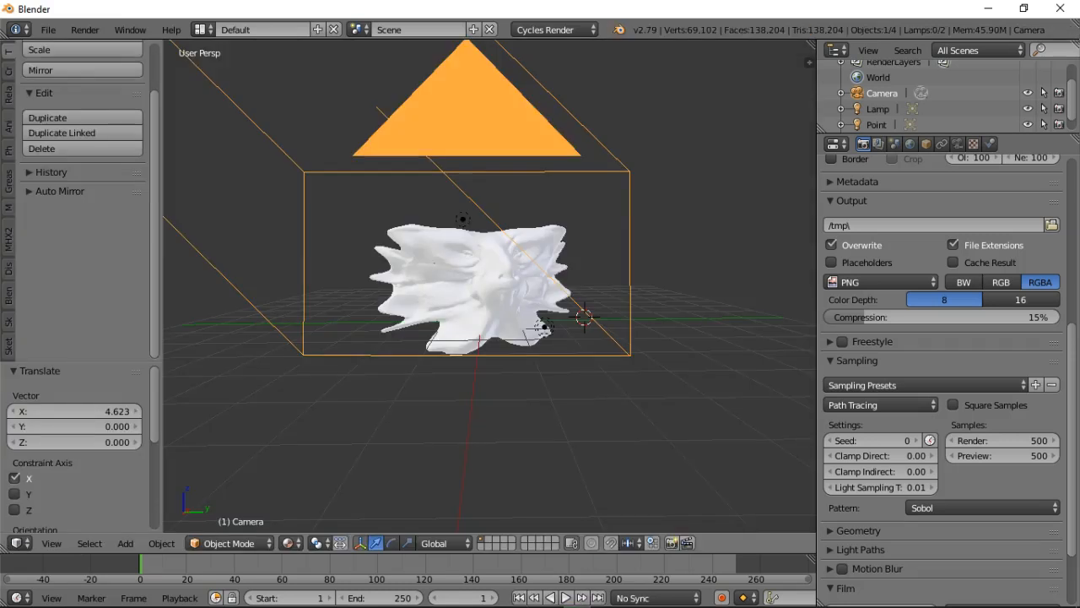
- Select the lamp beside the dragon head and reposition it along the Z and Y axes
{"action": "middle_click_drag", "start_coordinate": [451, 279], "coordinate": [530, 291]}
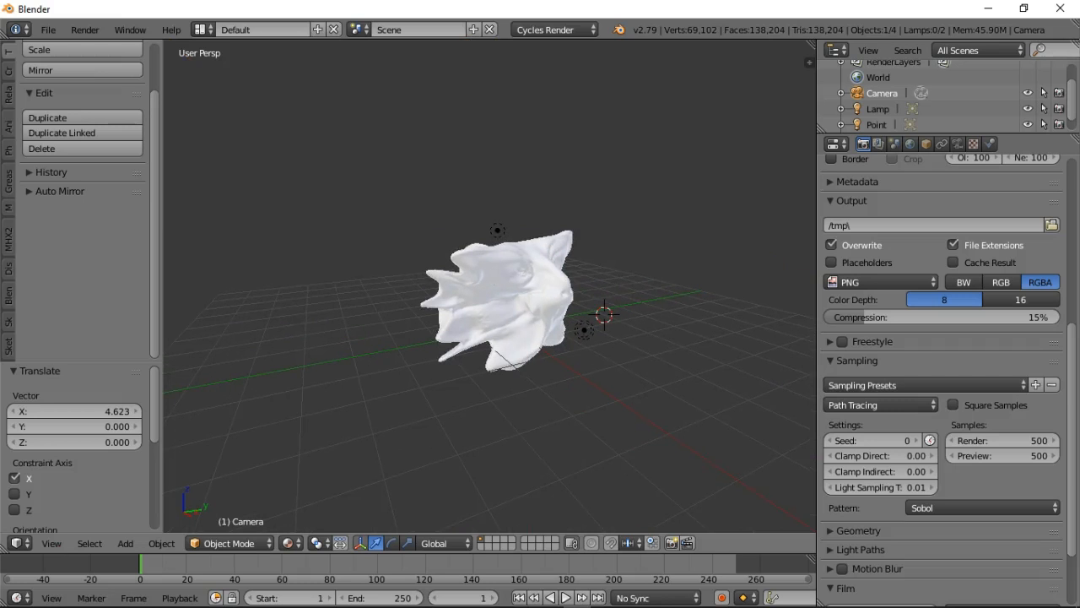
{"action": "right_click", "coordinate": [584, 330]}
{"action": "middle_click_drag", "start_coordinate": [582, 331], "coordinate": [469, 339]}
{"action": "key", "text": "g"}
{"action": "key", "text": "z"}
{"action": "key", "text": "Return"}
{"action": "key", "text": "g"}
{"action": "key", "text": "y"}
{"action": "left_click_drag", "start_coordinate": [408, 303], "coordinate": [410, 304]}
- Adjust the lamp along X and Y, finishing with shifts of about 0.508 along Y and -0.777 along X
{"action": "middle_click_drag", "start_coordinate": [409, 304], "coordinate": [508, 306]}
{"action": "key", "text": "g"}
{"action": "key", "text": "x"}
{"action": "key", "text": "Return"}
{"action": "key", "text": "g"}
{"action": "key", "text": "y"}
{"action": "key", "text": "Return"}
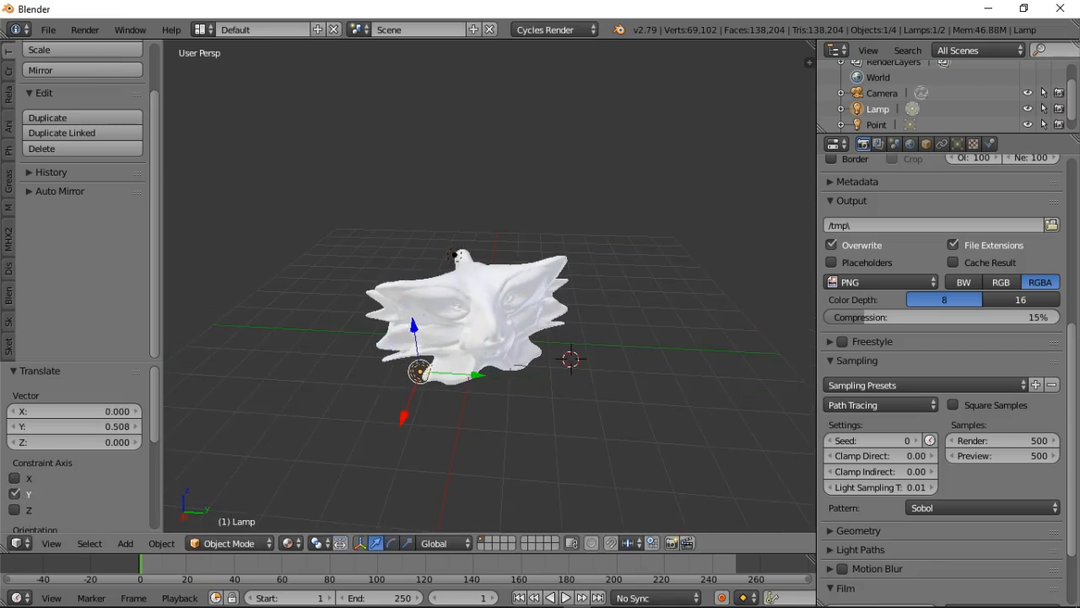
{"action": "key", "text": "g"}
{"action": "key", "text": "x"}
{"action": "key", "text": "Return"}
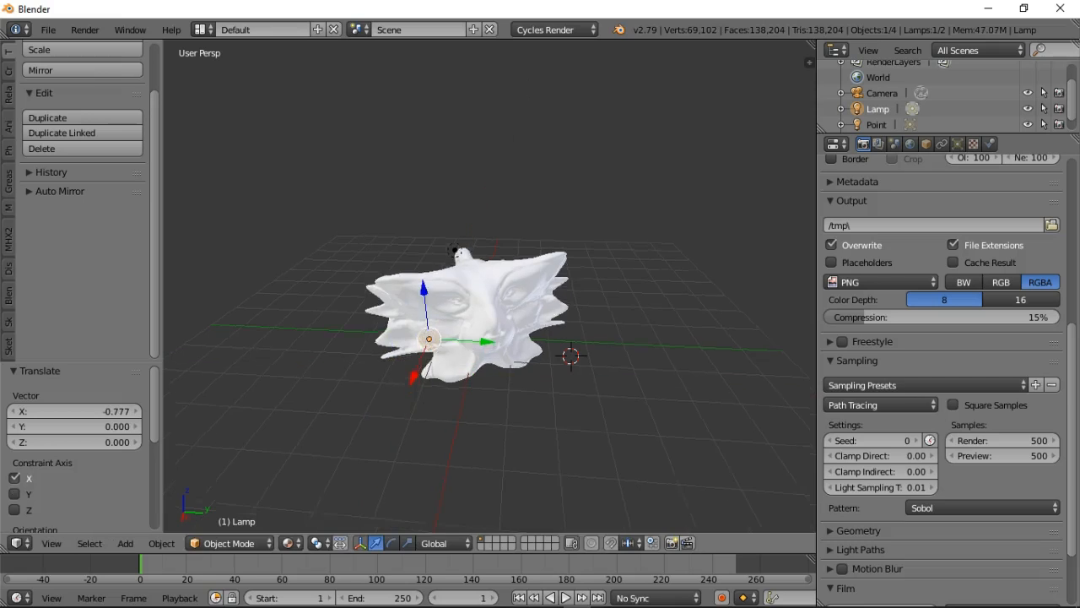
- Raise the lamp along Z to the face's level and fine-tune it sideways, ending with a 0.132 shift along Y
{"action": "middle_click_drag", "start_coordinate": [508, 306], "coordinate": [506, 279]}
{"action": "key", "text": "g"}
{"action": "key", "text": "y"}
{"action": "key", "text": "Return"}
{"action": "key", "text": "g"}
{"action": "key", "text": "z"}
{"action": "key", "text": "Return"}
{"action": "key", "text": "g"}
{"action": "key", "text": "y"}
{"action": "key", "text": "Return"}
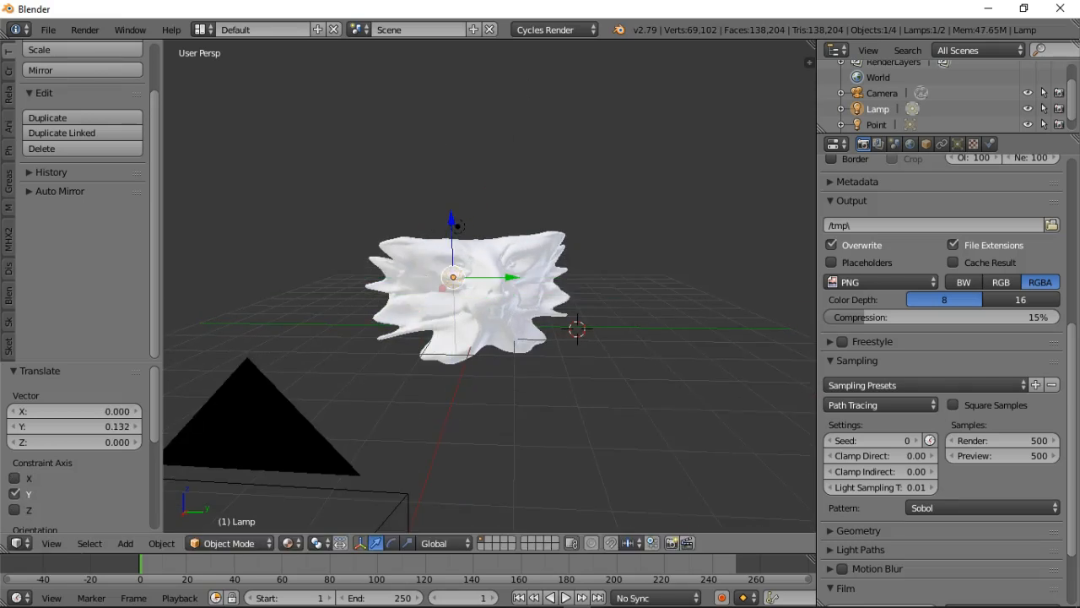
- Scale the dragon head uniformly to about 0.785
{"action": "middle_click_drag", "start_coordinate": [506, 303], "coordinate": [472, 279]}
{"action": "right_click", "coordinate": [447, 334]}
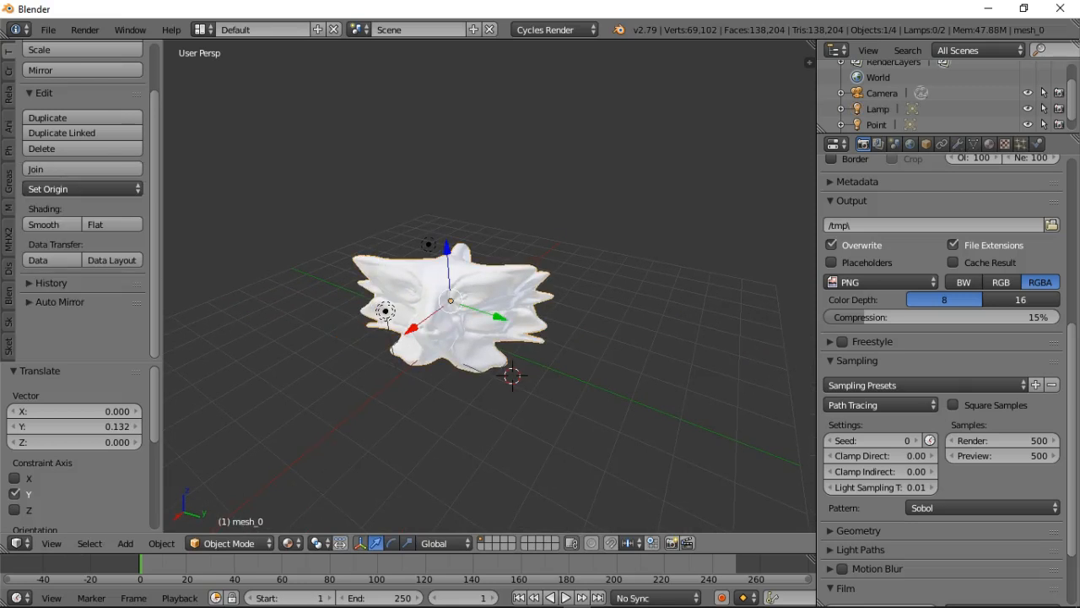
{"action": "key", "text": "s"}
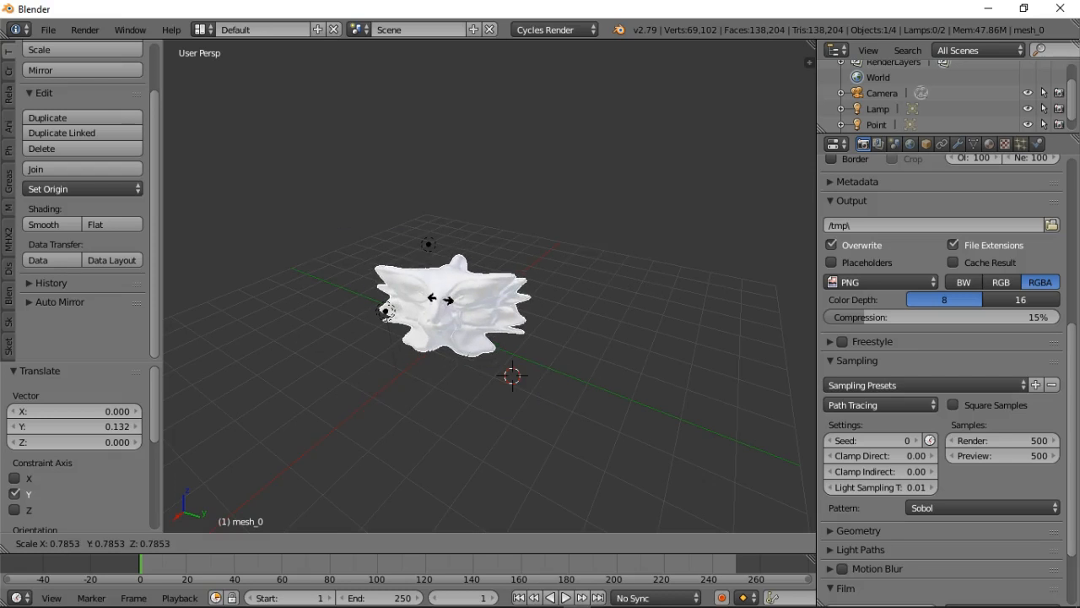
{"action": "left_click", "coordinate": [438, 299]}
{"action": "middle_click_drag", "start_coordinate": [438, 299], "coordinate": [441, 271]}
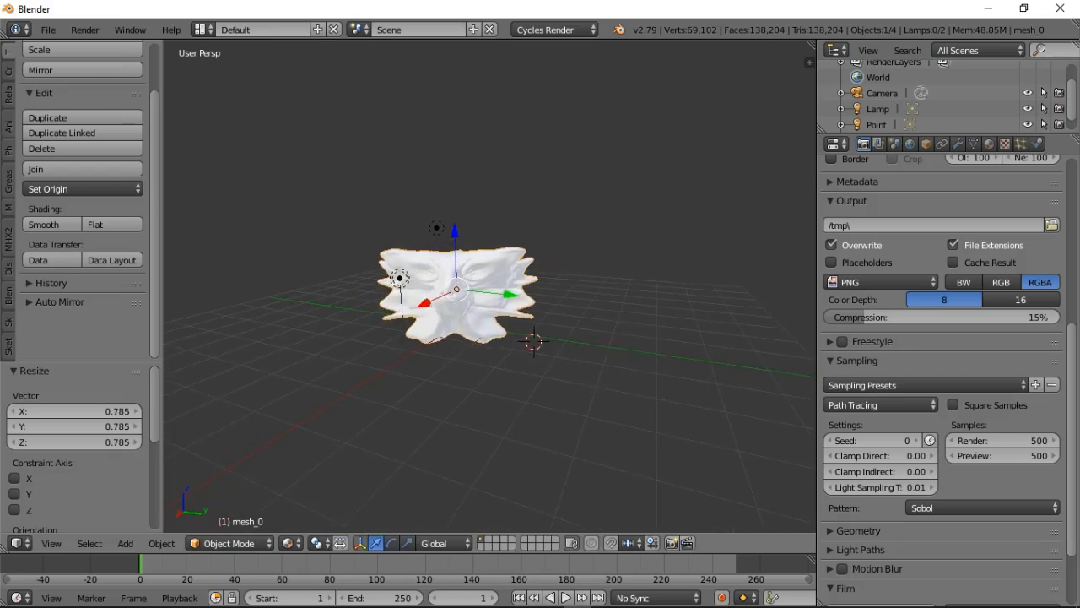
- Reposition the lamp in front of the face along X and shift it about -0.196 along Y
{"action": "scroll", "coordinate": [456, 295], "scroll_direction": "up", "scroll_amount": 6}
{"action": "scroll", "coordinate": [455, 295], "scroll_direction": "down", "scroll_amount": 5}
{"action": "right_click", "coordinate": [377, 276]}
{"action": "middle_click_drag", "start_coordinate": [378, 275], "coordinate": [390, 321]}
{"action": "left_click_drag", "start_coordinate": [368, 420], "coordinate": [389, 388]}
{"action": "middle_click_drag", "start_coordinate": [389, 388], "coordinate": [423, 338]}
{"action": "left_click_drag", "start_coordinate": [510, 241], "coordinate": [499, 242]}
- Bring the camera closer to the head along X, lower it about 1.35 along Z, and look through it
{"action": "scroll", "coordinate": [498, 242], "scroll_direction": "down", "scroll_amount": 1}
{"action": "scroll", "coordinate": [499, 242], "scroll_direction": "up", "scroll_amount": 4}
{"action": "scroll", "coordinate": [498, 242], "scroll_direction": "down", "scroll_amount": 4}
{"action": "middle_click_drag", "start_coordinate": [498, 243], "coordinate": [491, 285]}
{"action": "scroll", "coordinate": [494, 250], "scroll_direction": "down", "scroll_amount": 5}
{"action": "right_click", "coordinate": [473, 382]}
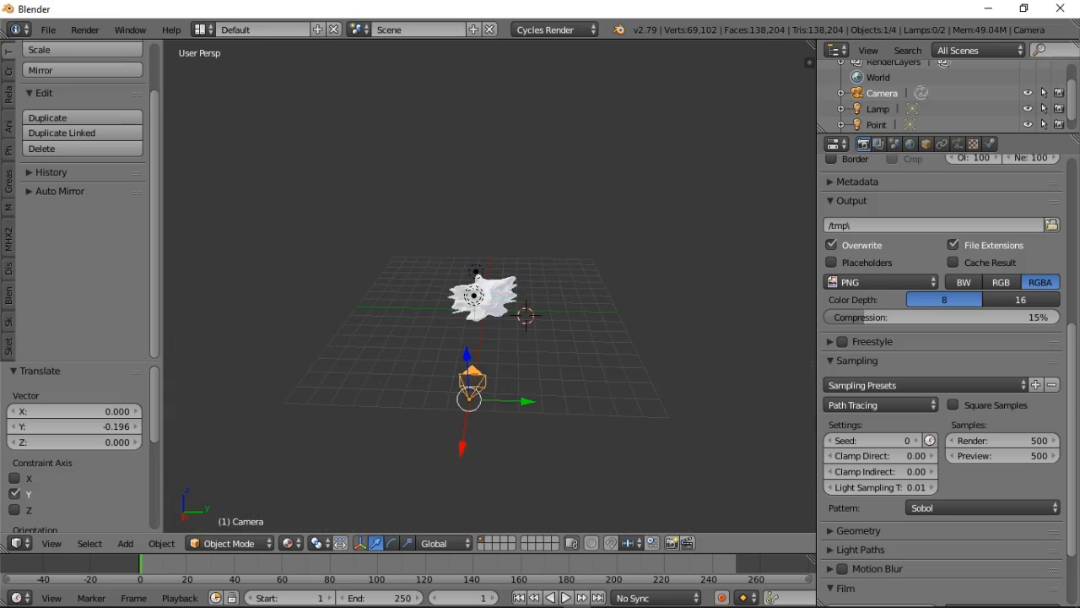
{"action": "left_click_drag", "start_coordinate": [461, 446], "coordinate": [471, 381]}
{"action": "left_click_drag", "start_coordinate": [477, 285], "coordinate": [478, 310]}
{"action": "key", "text": "KP_0"}
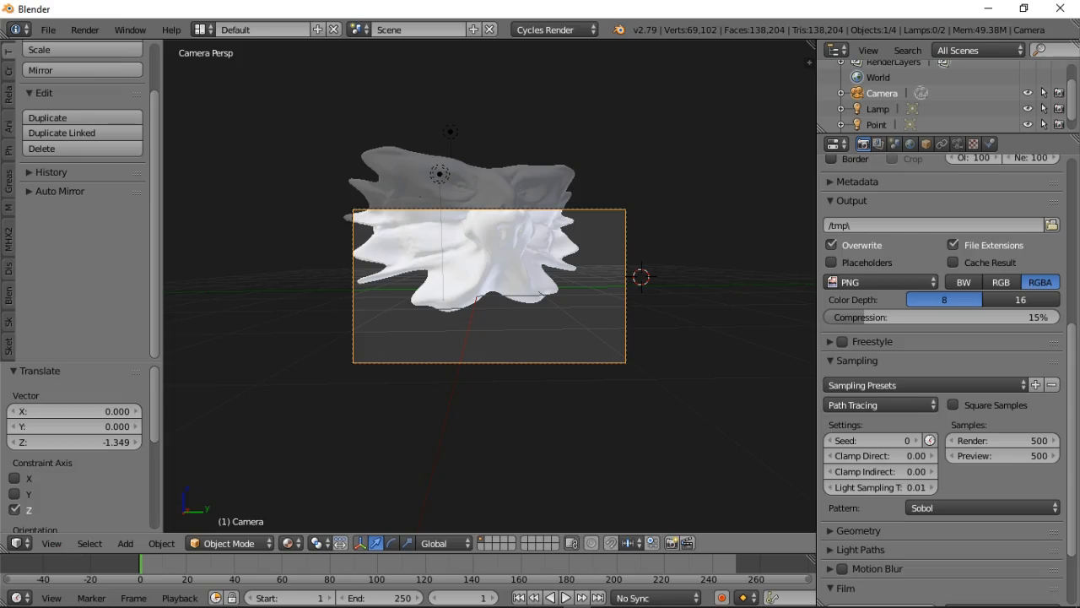
- Reframe the head in camera view by moving the camera up about 0.89, then sideways about -0.207 and 0.016 along Y
{"action": "key", "text": "g"}
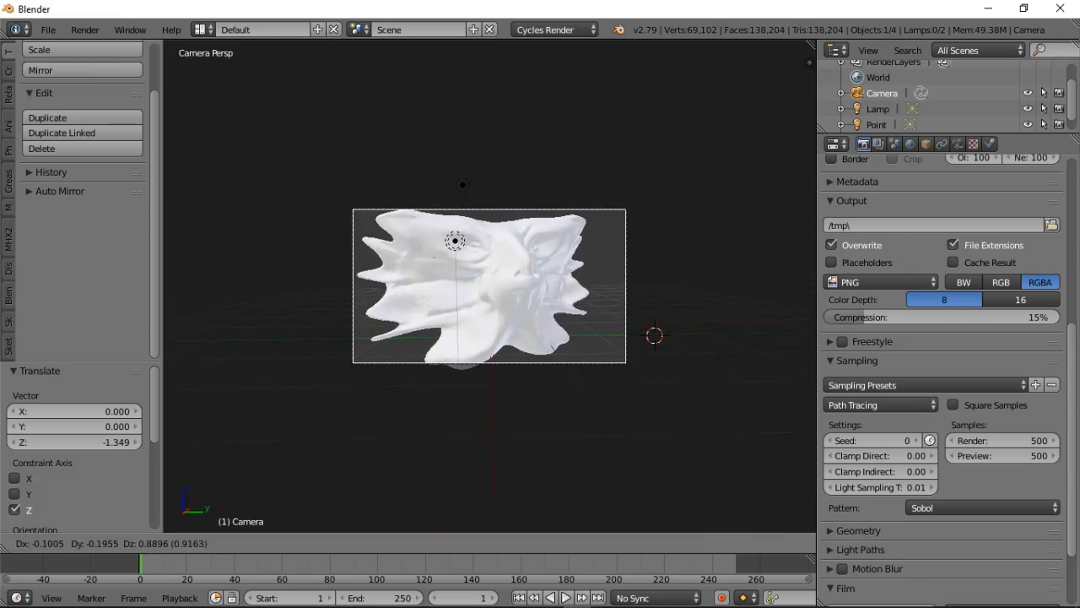
{"action": "key", "text": "Return"}
{"action": "key", "text": "g"}
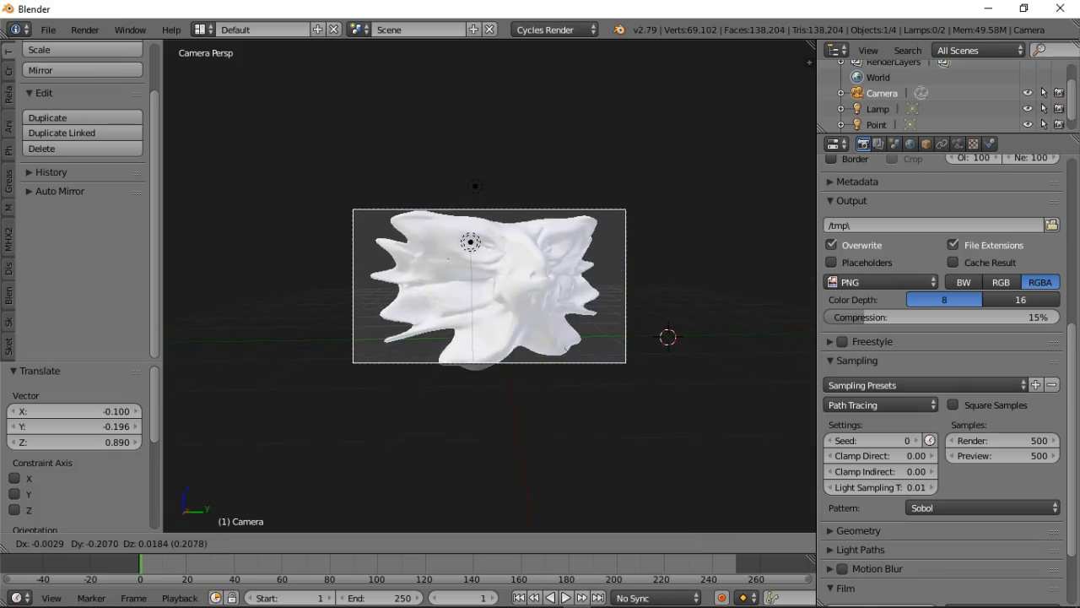
{"action": "key", "text": "0"}
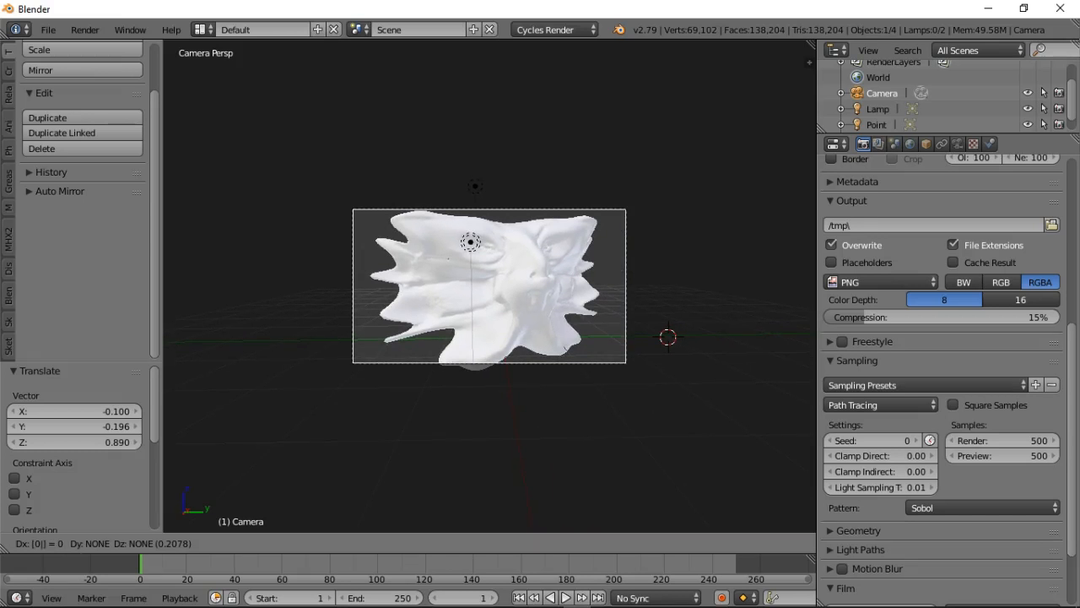
{"action": "key", "text": "Return"}
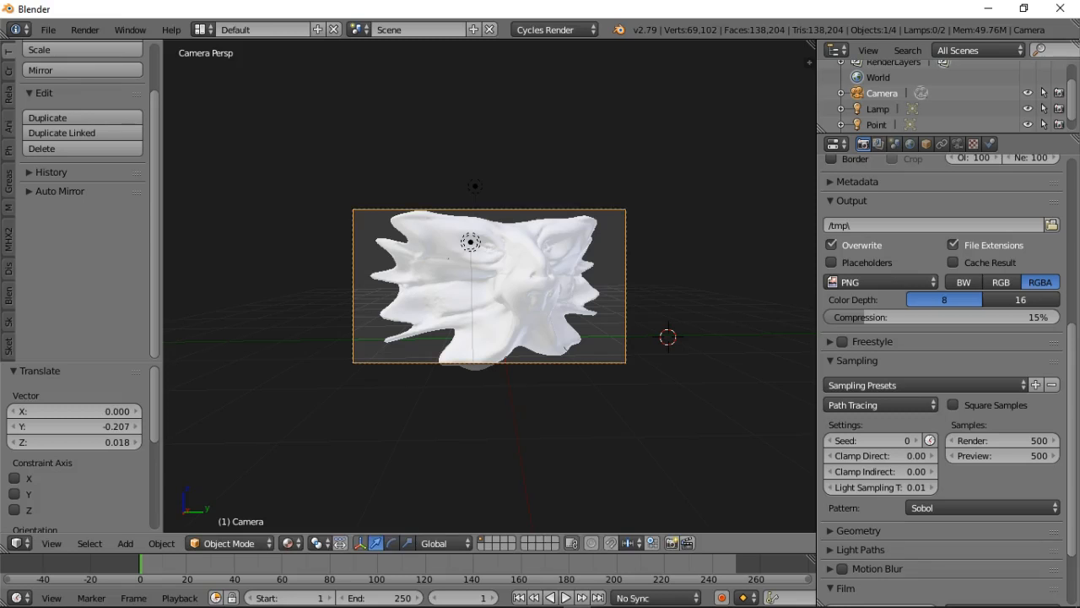
{"action": "key", "text": "g"}
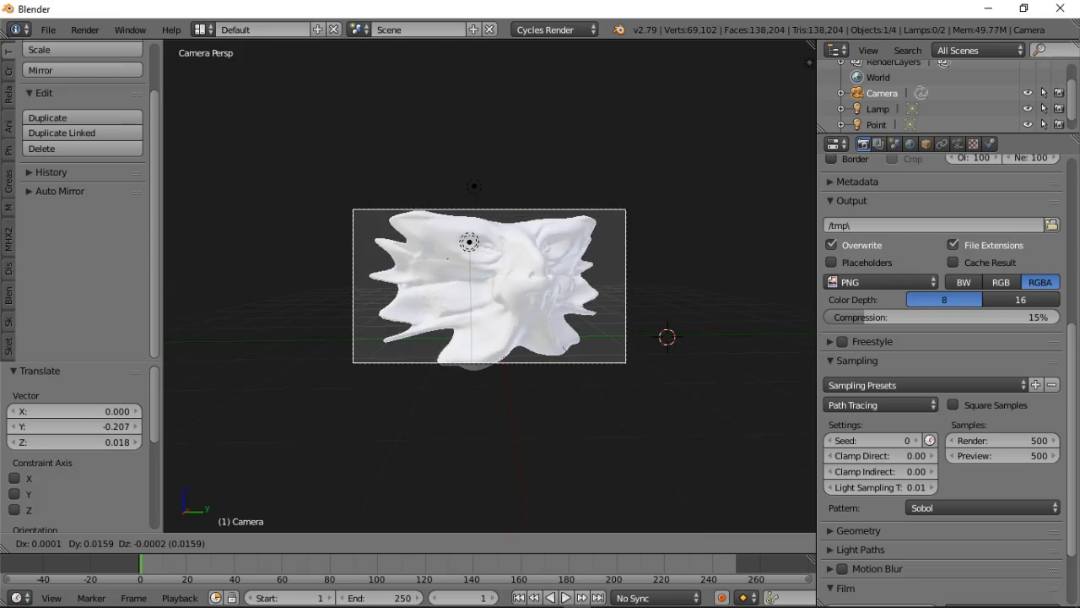
{"action": "key", "text": "Return"}
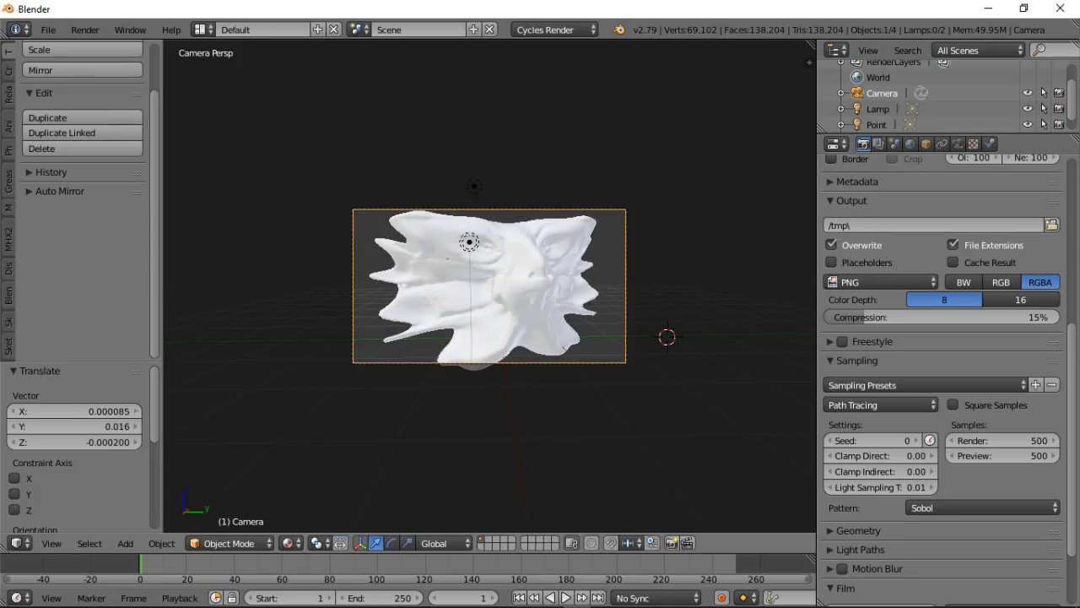
- Move the camera back about 0.764 along the X axis and check the framing through it
{"action": "key", "text": "KP_0"}
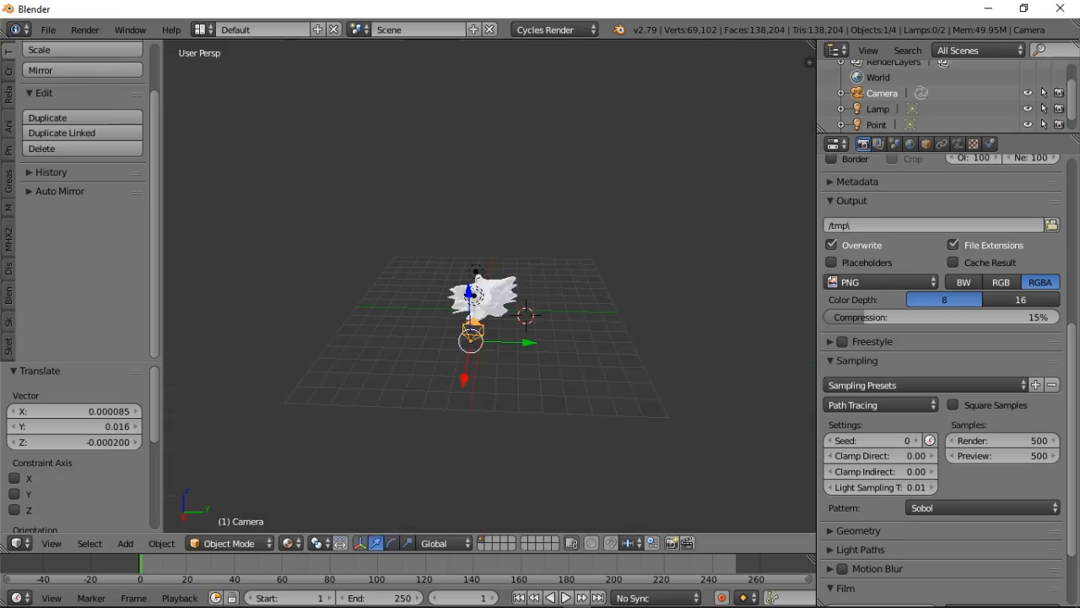
{"action": "key", "text": "g"}
{"action": "key", "text": "x"}
{"action": "key", "text": "Return"}
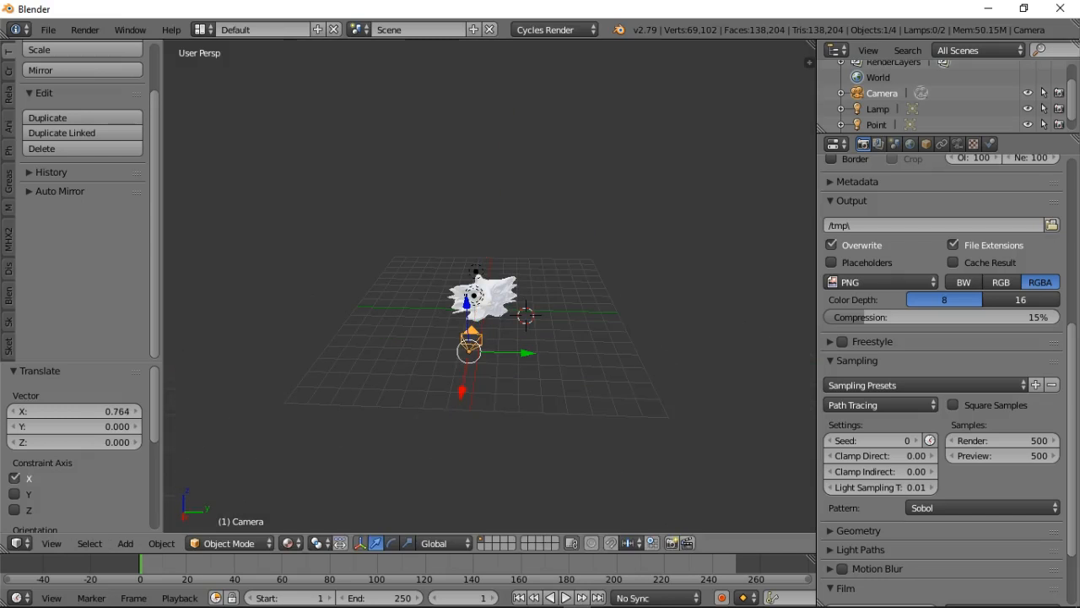
{"action": "key", "text": "KP_0"}
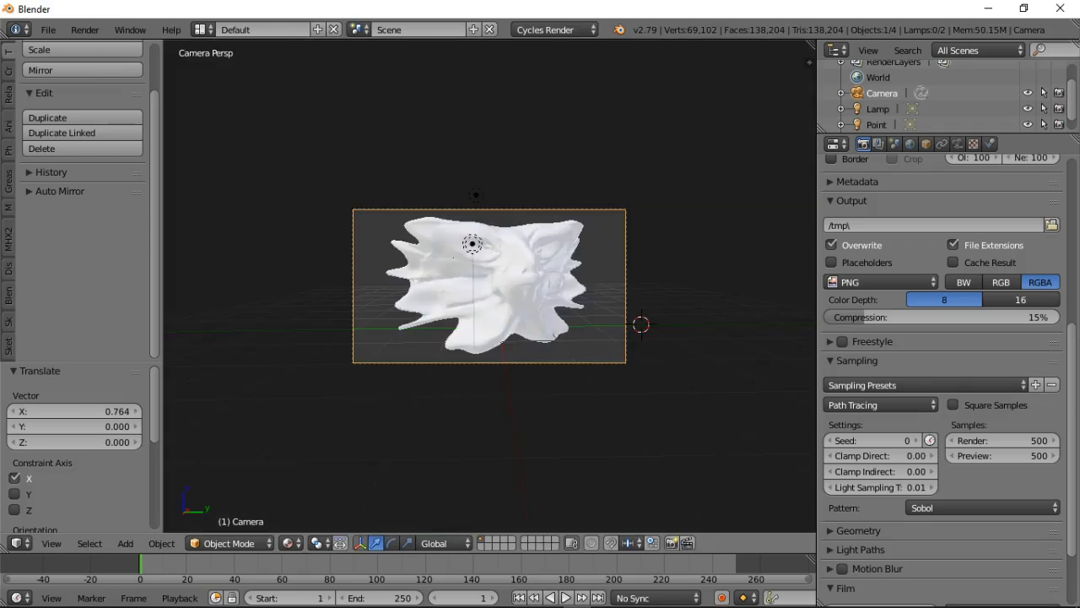
{"action": "key", "text": "KP_0"}
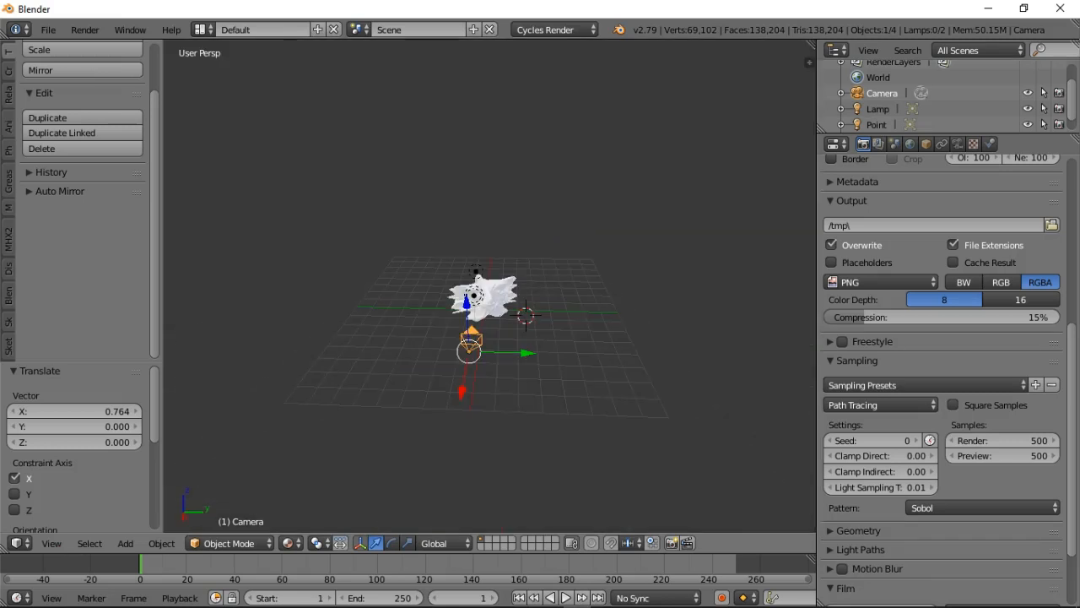
- Rotate the dragon head about 11.3° around the Z axis and check it through the camera
{"action": "scroll", "coordinate": [489, 304], "scroll_direction": "up", "scroll_amount": 7}
{"action": "right_click", "coordinate": [481, 325]}
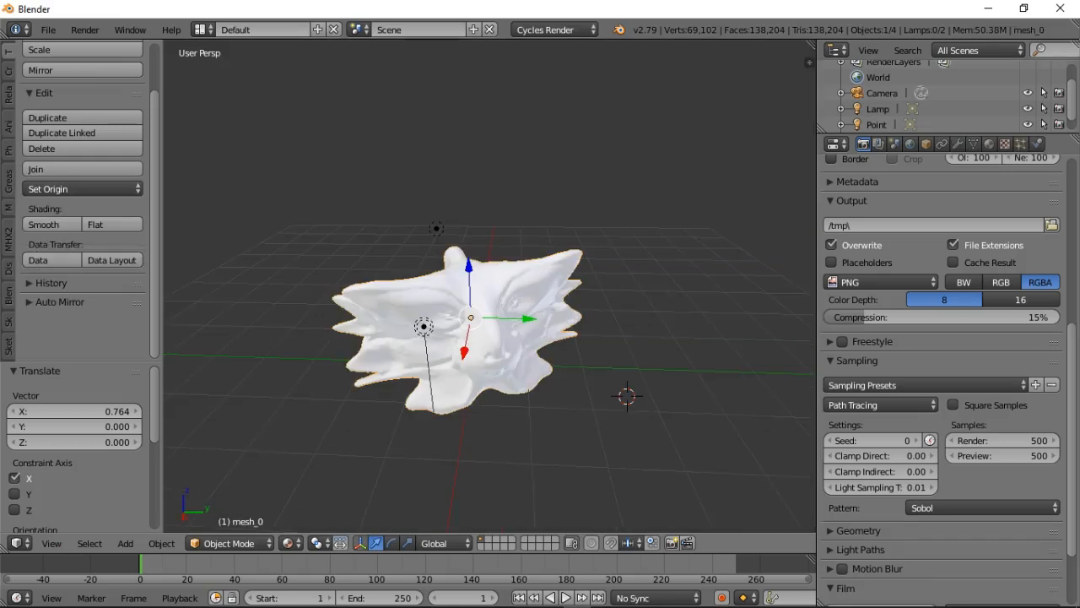
{"action": "key", "text": "r"}
{"action": "key", "text": "z"}
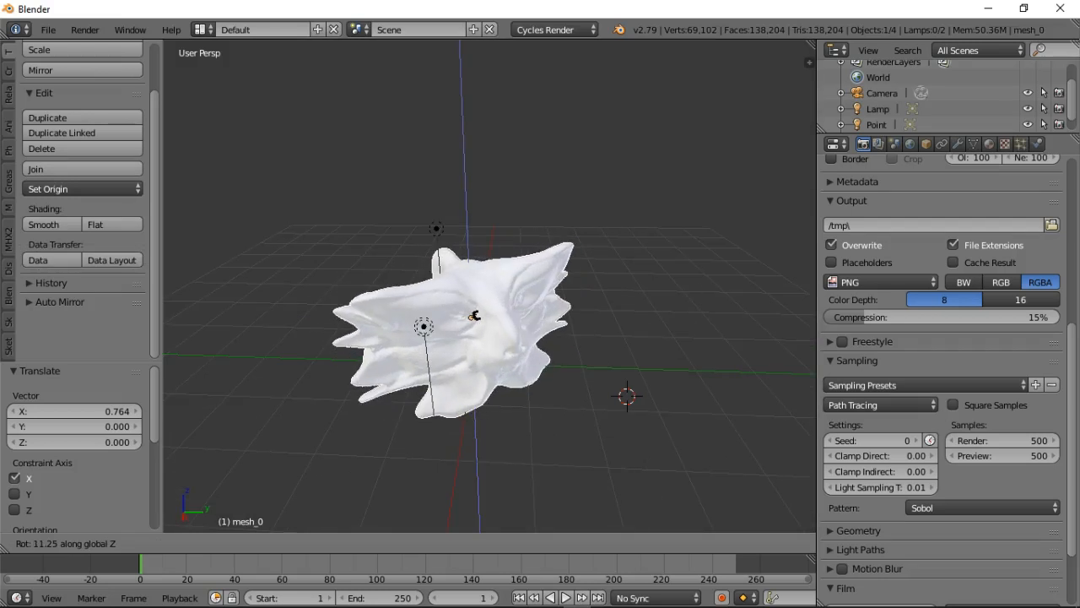
{"action": "left_click", "coordinate": [475, 316]}
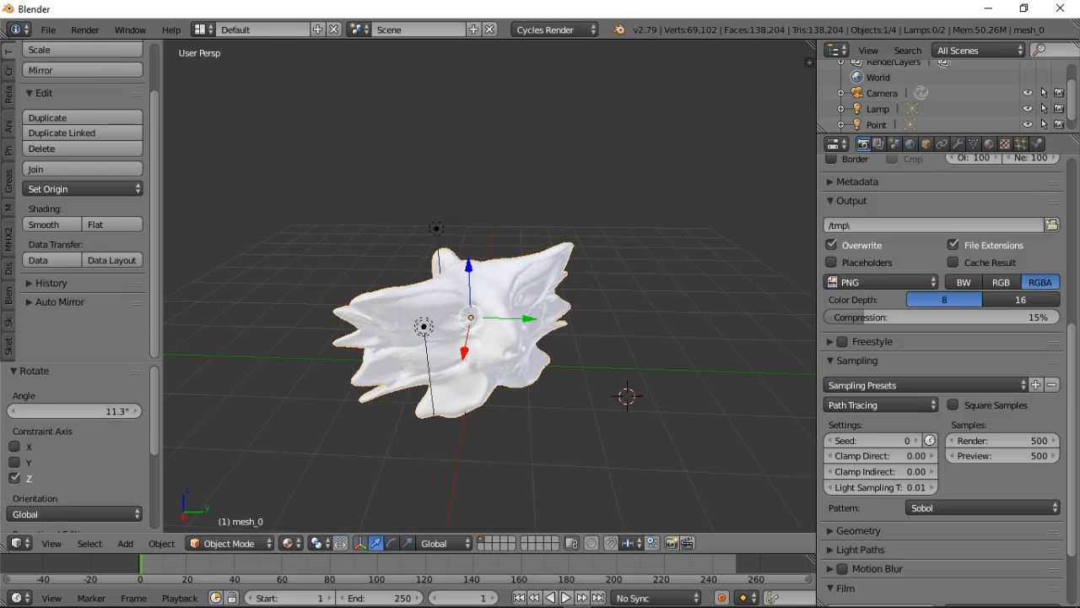
{"action": "key", "text": "Home"}
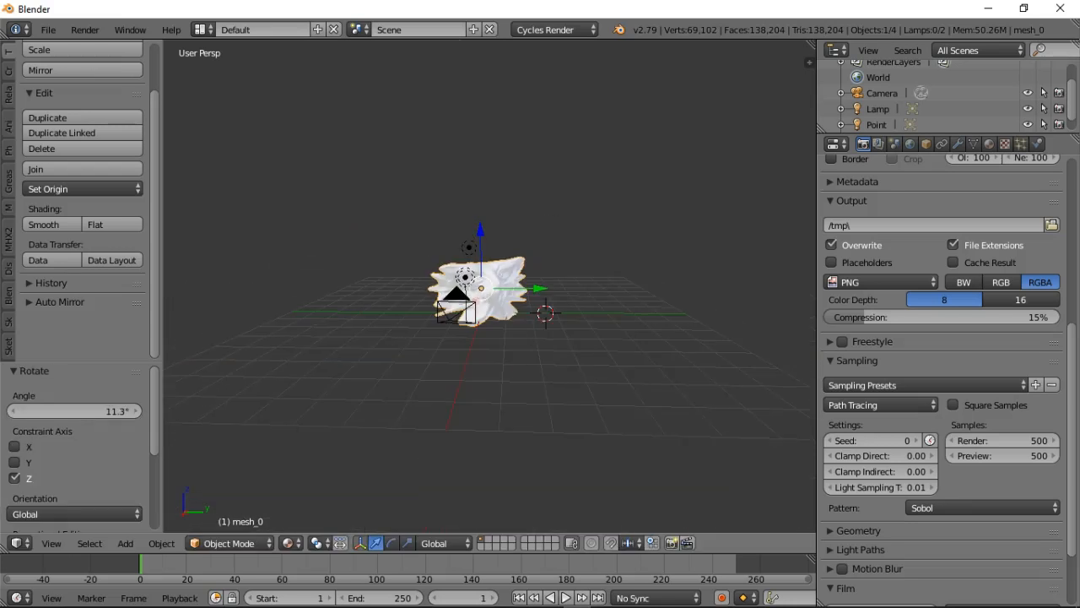
{"action": "key", "text": "KP_0"}
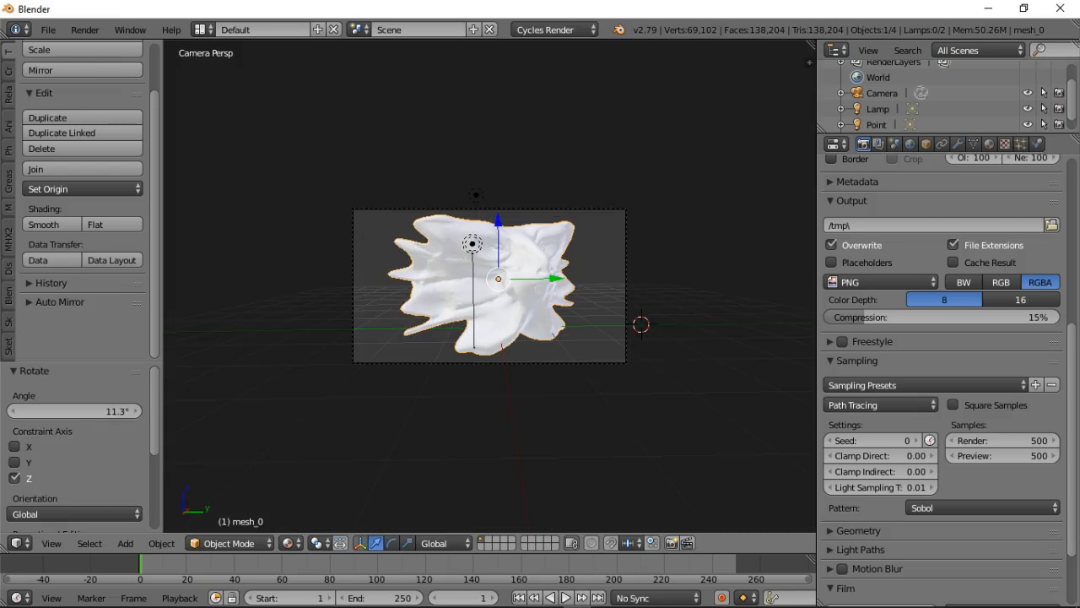
- Select the Point lamp above the dragon head and move it about 1.772 along the Y axis
{"action": "middle_click_drag", "start_coordinate": [476, 291], "coordinate": [479, 354]}
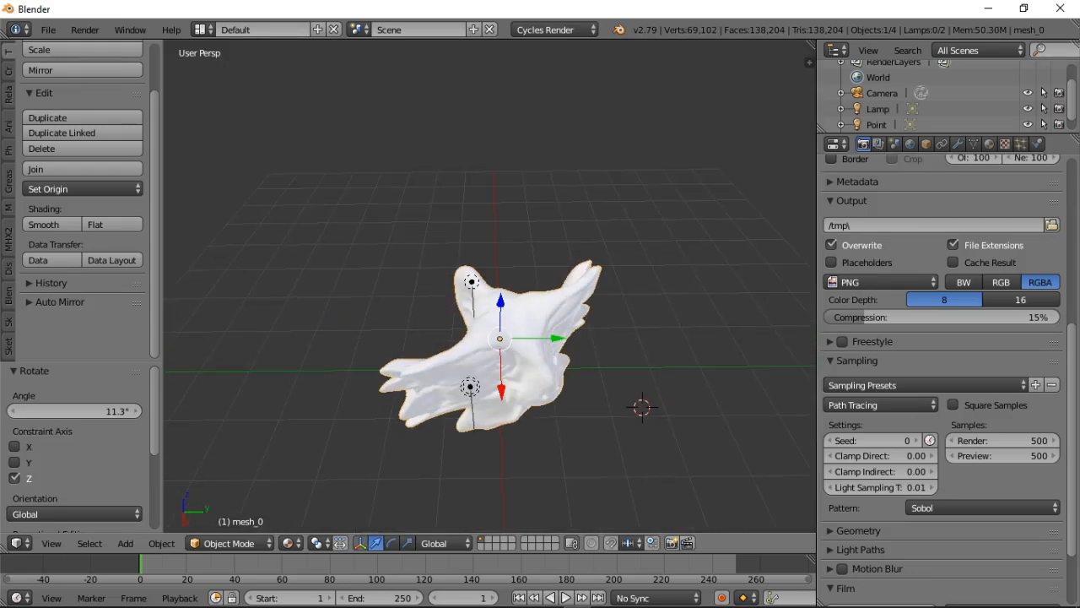
{"action": "right_click", "coordinate": [471, 281]}
{"action": "middle_click_drag", "start_coordinate": [471, 284], "coordinate": [532, 287]}
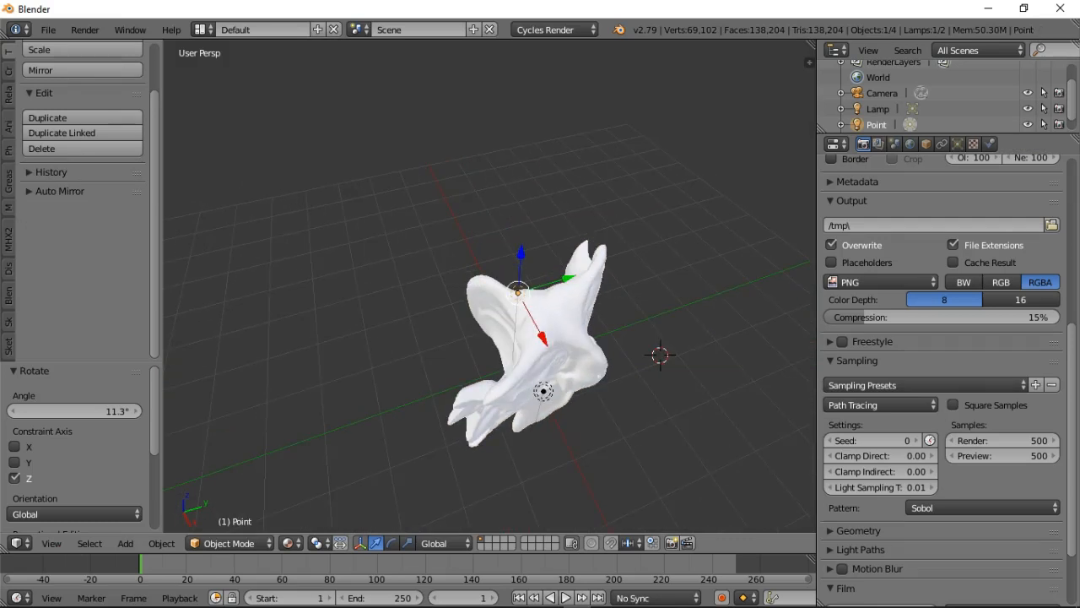
{"action": "key", "text": "g"}
{"action": "key", "text": "y"}
{"action": "key", "text": "Return"}
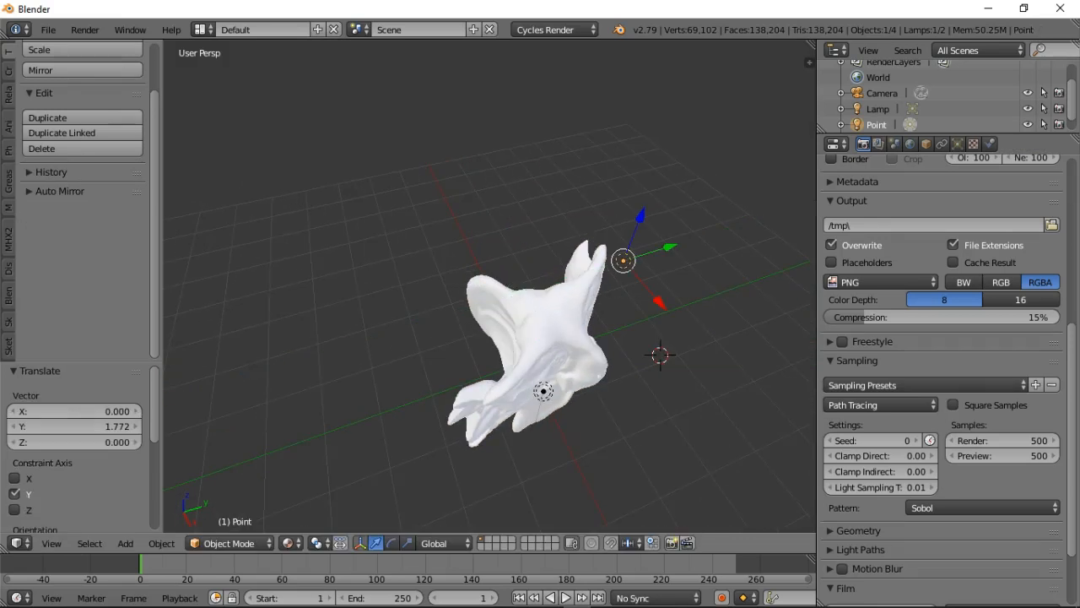
- Lower the Point lamp about 3.09 along Z and shift it about 0.4 along X
{"action": "middle_click_drag", "start_coordinate": [543, 391], "coordinate": [334, 257]}
{"action": "key", "text": "g"}
{"action": "key", "text": "z"}
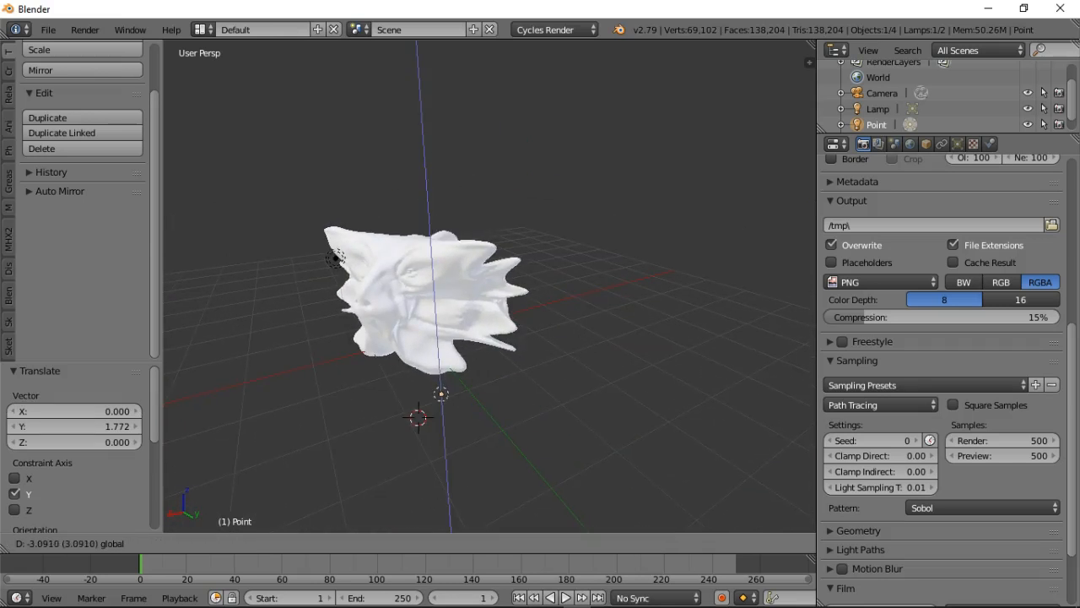
{"action": "key", "text": "Return"}
{"action": "left_click_drag", "start_coordinate": [385, 420], "coordinate": [420, 409]}
{"action": "middle_click_drag", "start_coordinate": [420, 410], "coordinate": [567, 384]}
{"action": "left_click_drag", "start_coordinate": [620, 364], "coordinate": [657, 366]}
{"action": "middle_click_drag", "start_coordinate": [657, 367], "coordinate": [453, 392]}
{"action": "left_click_drag", "start_coordinate": [349, 382], "coordinate": [330, 379]}
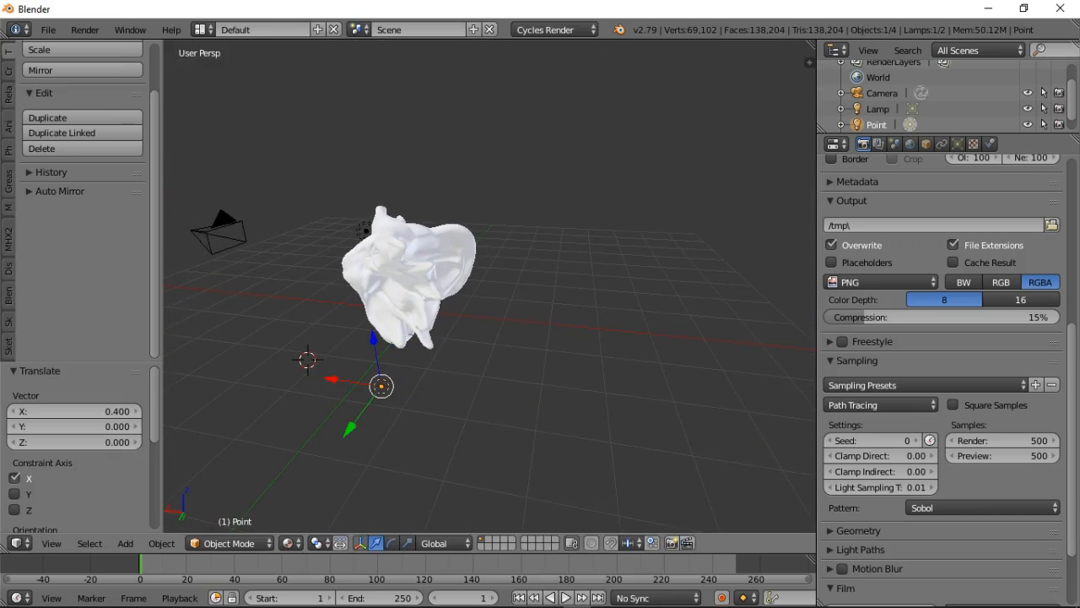
- Raise the Point lamp about 0.716 along the Z axis and check its position beside the head
{"action": "left_click_drag", "start_coordinate": [373, 338], "coordinate": [368, 307]}
{"action": "middle_click_drag", "start_coordinate": [369, 307], "coordinate": [527, 287]}
{"action": "middle_click_drag", "start_coordinate": [489, 338], "coordinate": [527, 332]}
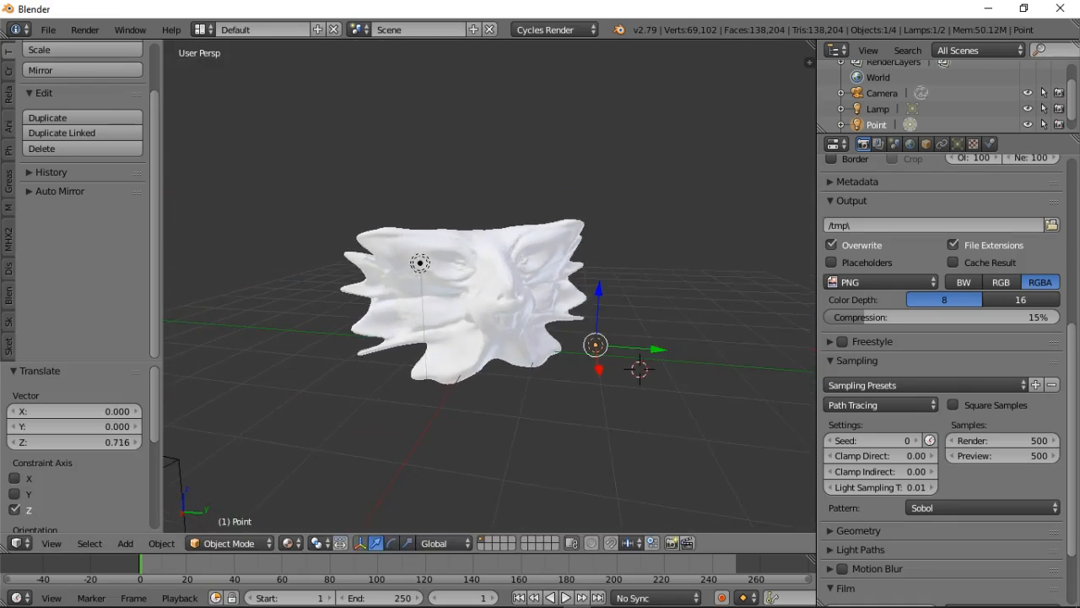
- Render a still image to check the lighting on the head, and return to the 3D scene
{"action": "left_click", "coordinate": [84, 29]}
{"action": "left_click", "coordinate": [127, 48]}
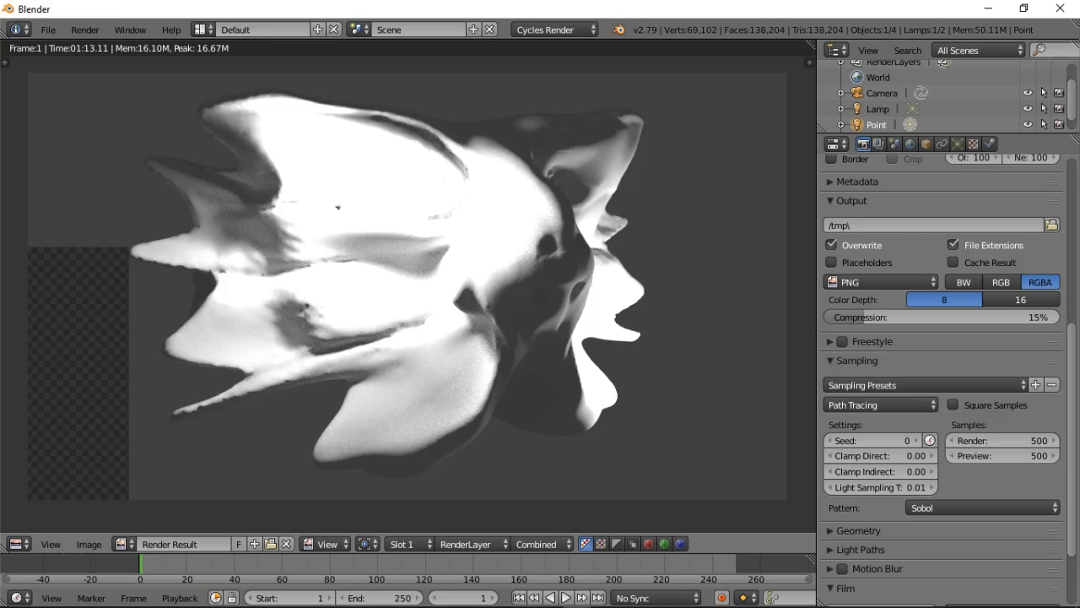
{"action": "key", "text": "Escape"}
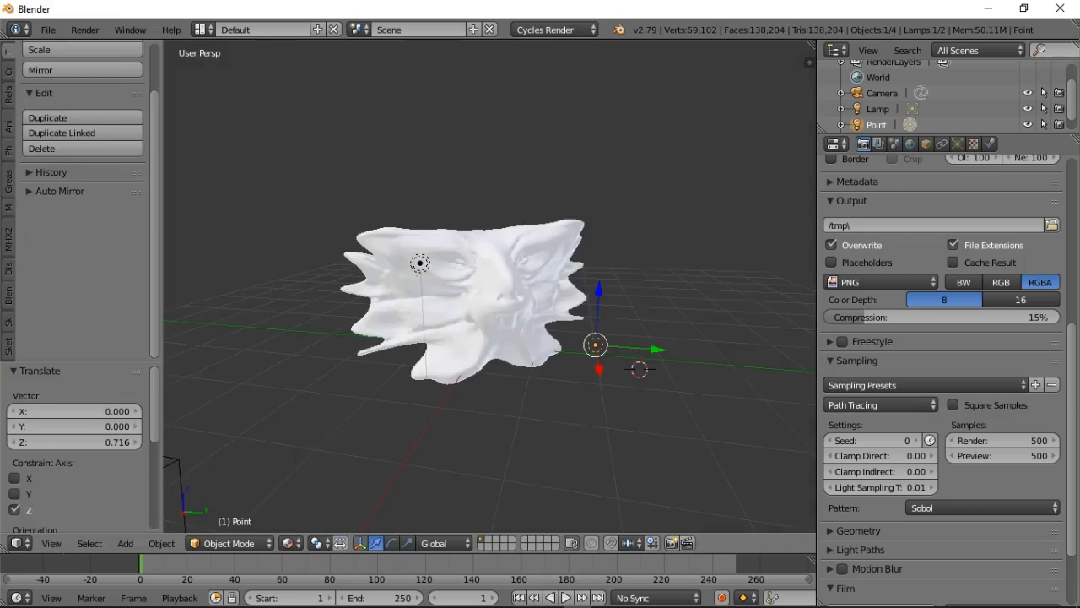
- Preview the dragon head in Texture viewport shading and return to Material shading
{"action": "left_click", "coordinate": [292, 543]}
{"action": "left_click", "coordinate": [314, 454]}
{"action": "left_click", "coordinate": [288, 543]}
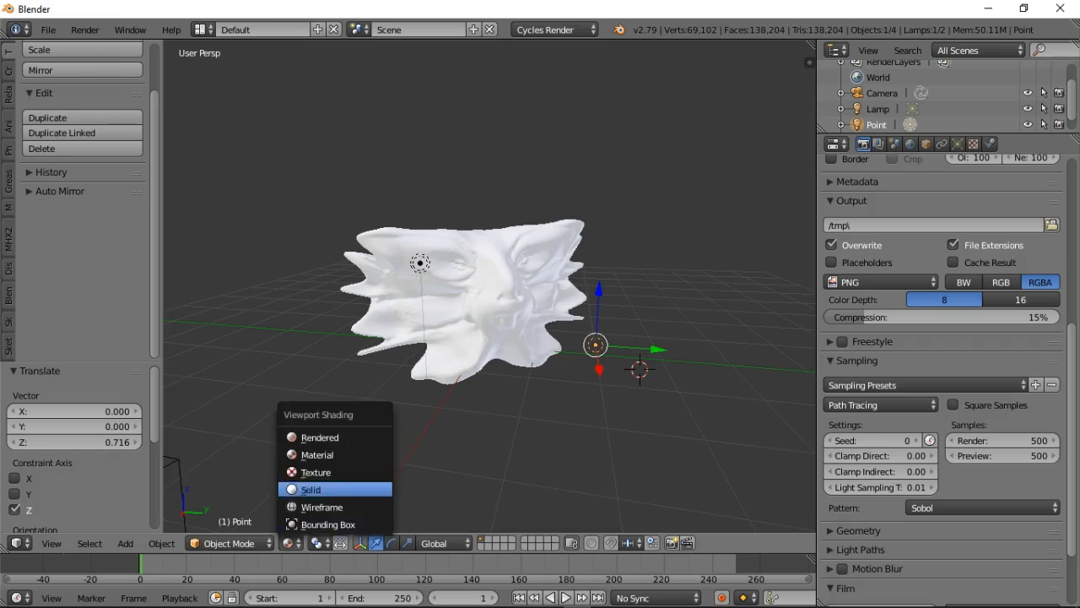
{"action": "left_click", "coordinate": [304, 467]}
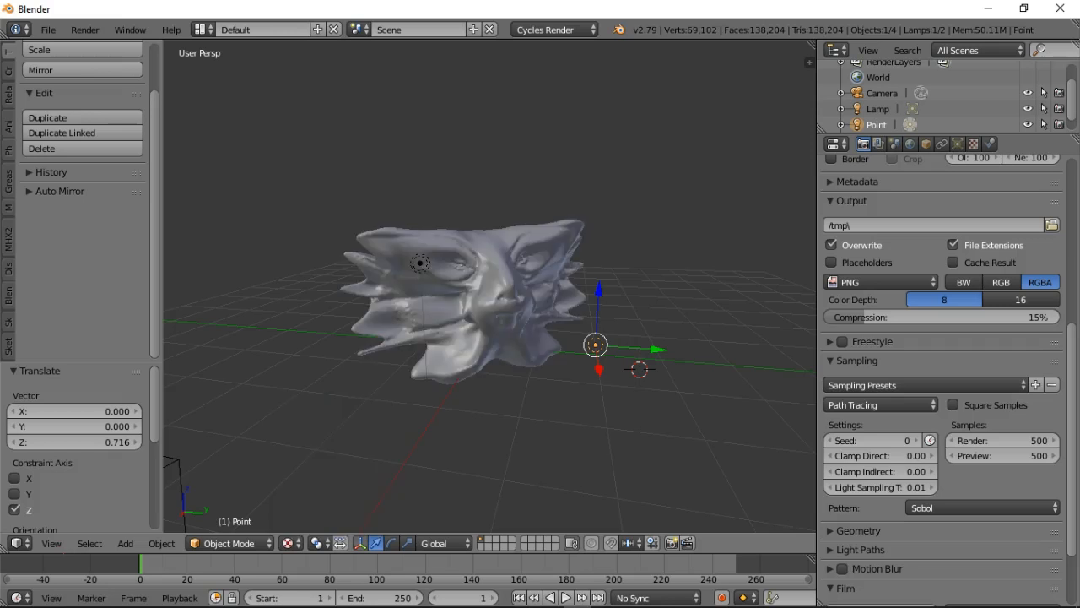
{"action": "scroll", "coordinate": [490, 287], "scroll_direction": "up", "scroll_amount": 3}
{"action": "mouse_move", "coordinate": [784, 449]}
{"action": "middle_mouse_down"}
{"action": "mouse_move", "coordinate": [811, 377]}
{"action": "mouse_move", "coordinate": [786, 454]}
{"action": "middle_mouse_up"}
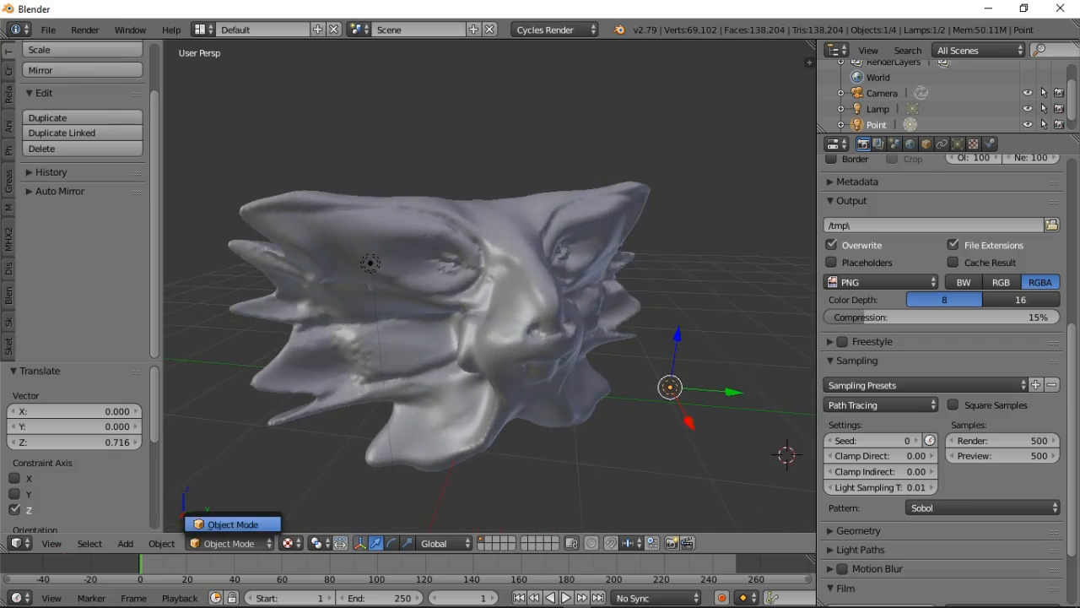
{"action": "left_click", "coordinate": [288, 542]}
{"action": "left_click", "coordinate": [317, 455]}
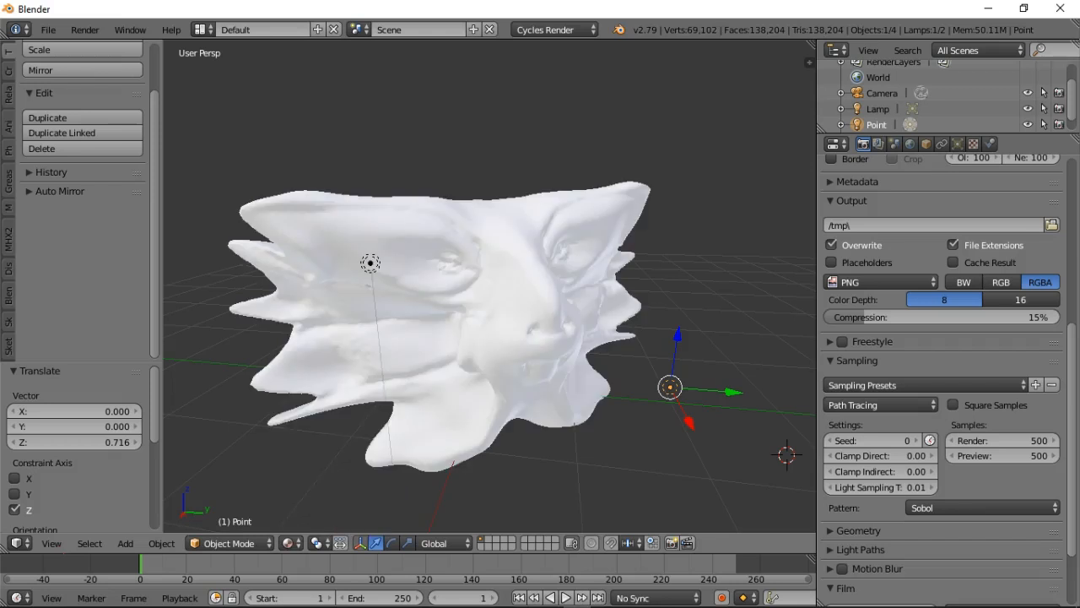
- Select the dragon head and open its mesh in Edit Mode
{"action": "right_click", "coordinate": [422, 362]}
{"action": "left_click", "coordinate": [230, 543]}
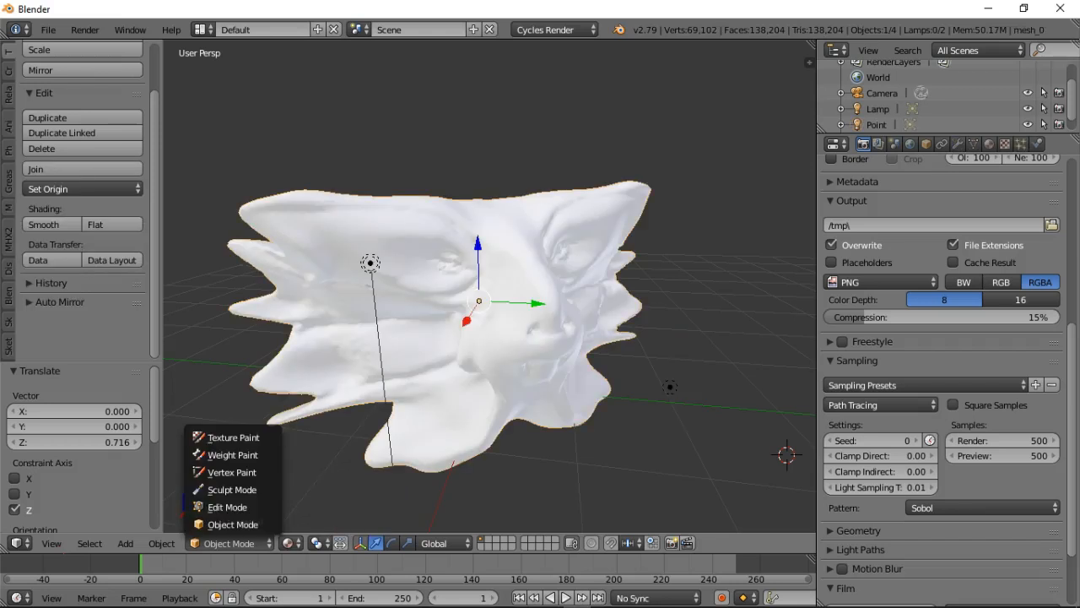
{"action": "left_click", "coordinate": [226, 507]}
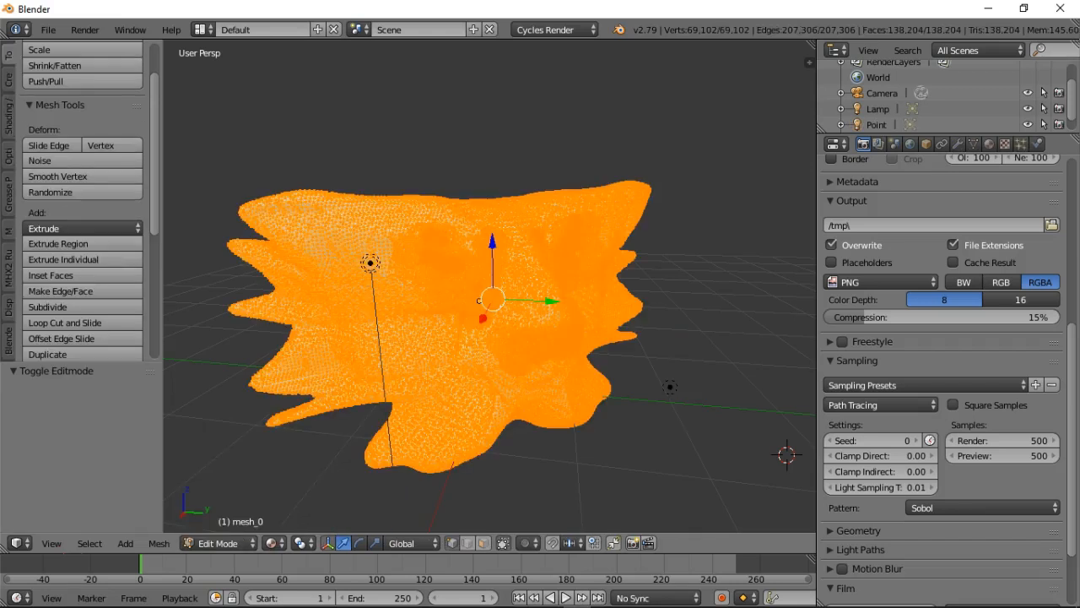
- Examine the head's mesh density around the face and the side spikes from several angles
{"action": "scroll", "coordinate": [490, 287], "scroll_direction": "up", "scroll_amount": 9}
{"action": "scroll", "coordinate": [490, 287], "scroll_direction": "down", "scroll_amount": 7}
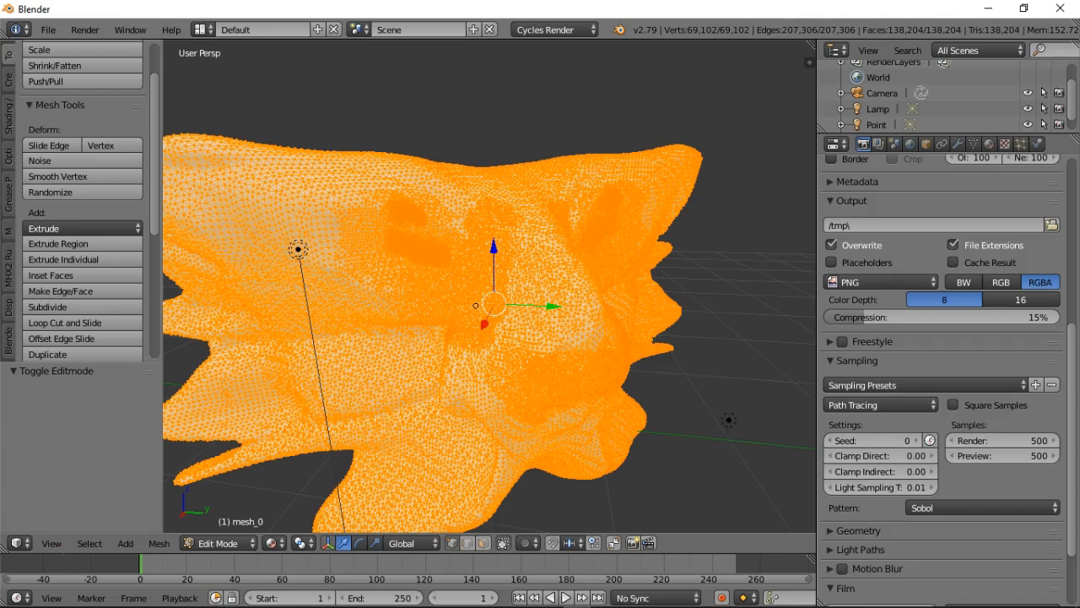
{"action": "scroll", "coordinate": [490, 287], "scroll_direction": "up", "scroll_amount": 4}
{"action": "scroll", "coordinate": [489, 287], "scroll_direction": "down", "scroll_amount": 6}
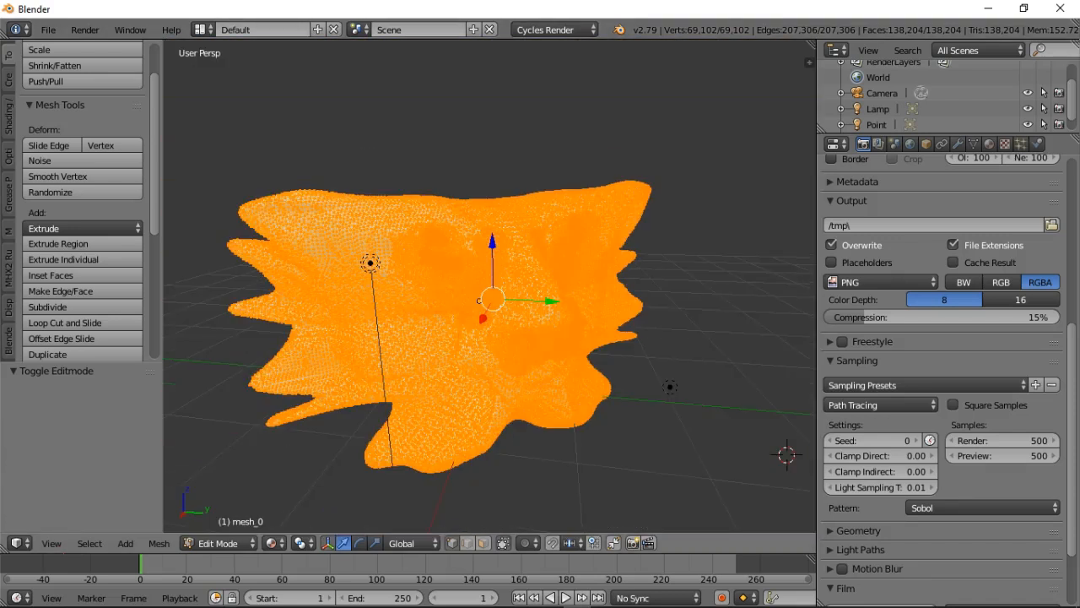
{"action": "middle_click_drag", "start_coordinate": [456, 335], "coordinate": [386, 313]}
{"action": "scroll", "coordinate": [244, 327], "scroll_direction": "up", "scroll_amount": 5}
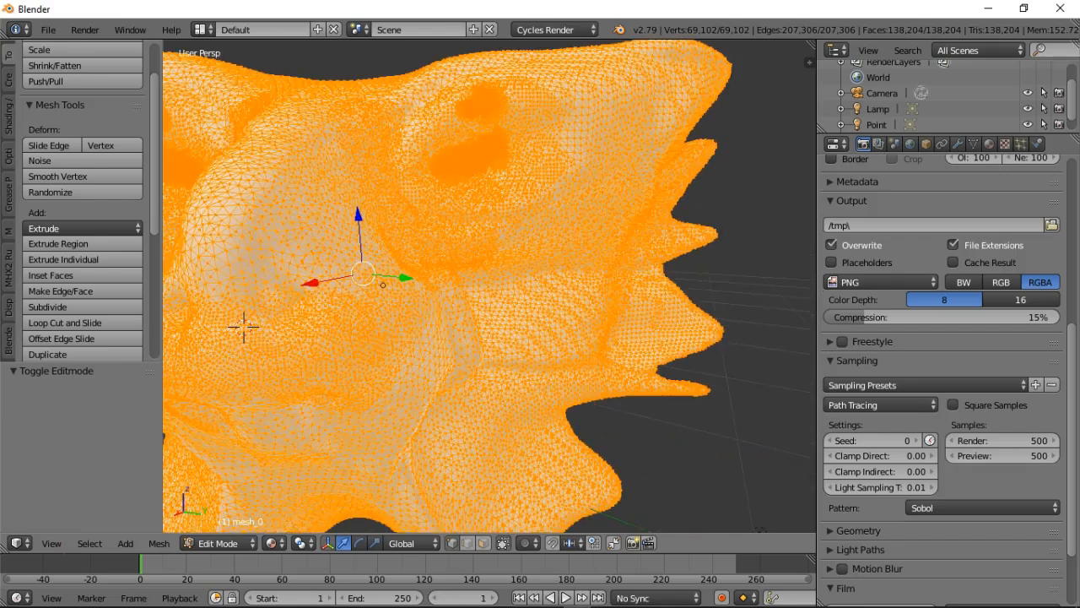
{"action": "scroll", "coordinate": [243, 326], "scroll_direction": "up", "scroll_amount": 5}
{"action": "scroll", "coordinate": [244, 327], "scroll_direction": "down", "scroll_amount": 5}
{"action": "middle_click_drag", "start_coordinate": [439, 295], "coordinate": [525, 297]}
{"action": "scroll", "coordinate": [489, 287], "scroll_direction": "down", "scroll_amount": 5}
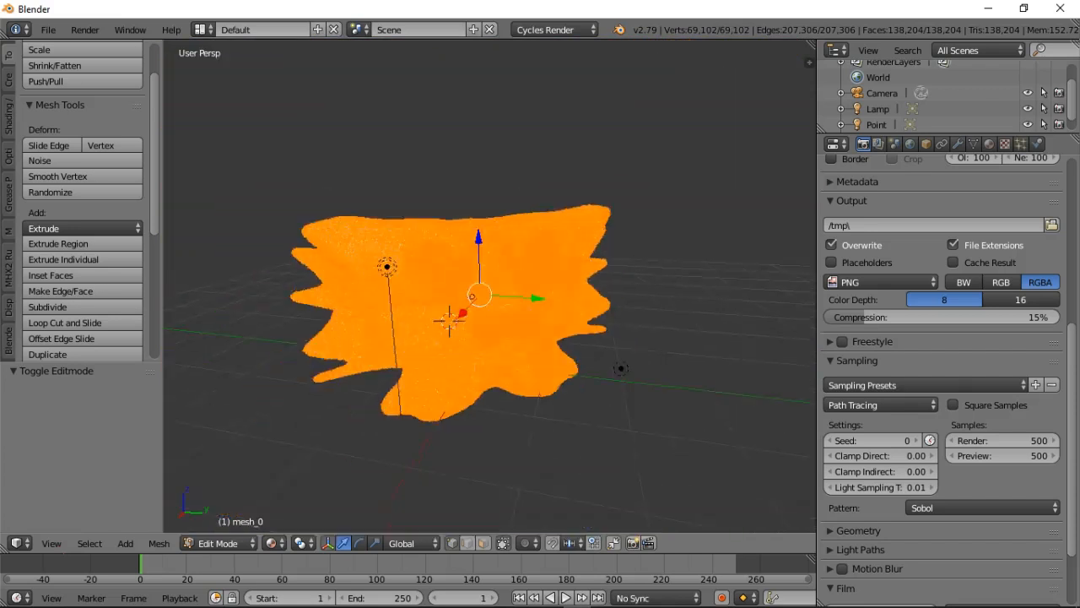
- Smooth all vertices of the head mesh with a smoothing of 0.5 and check the surface from the front and side
{"action": "scroll", "coordinate": [489, 287], "scroll_direction": "up", "scroll_amount": 4}
{"action": "left_click", "coordinate": [57, 175]}
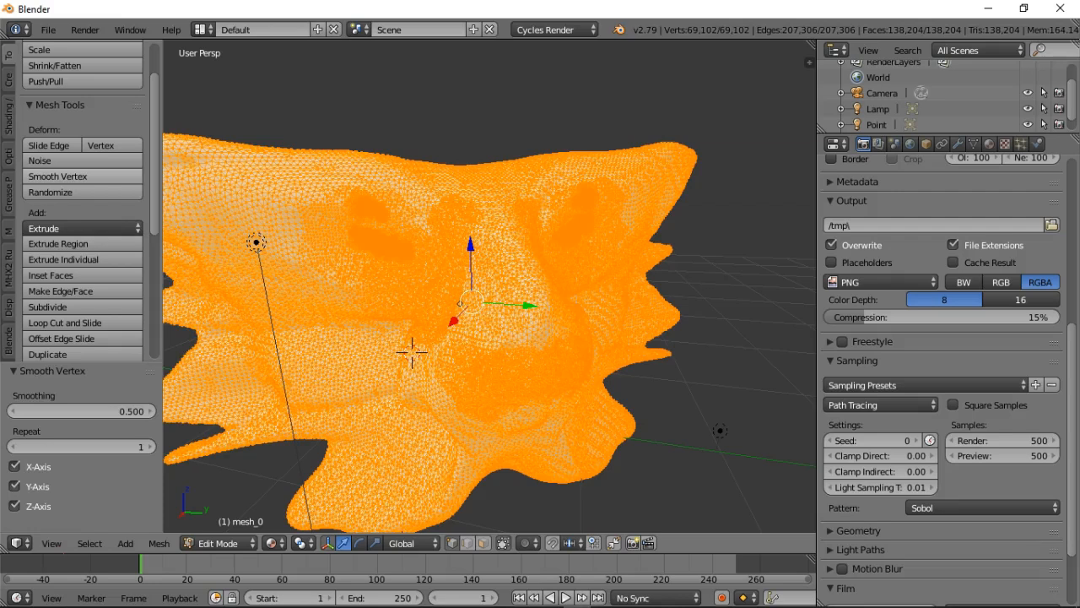
{"action": "scroll", "coordinate": [412, 352], "scroll_direction": "up", "scroll_amount": 6}
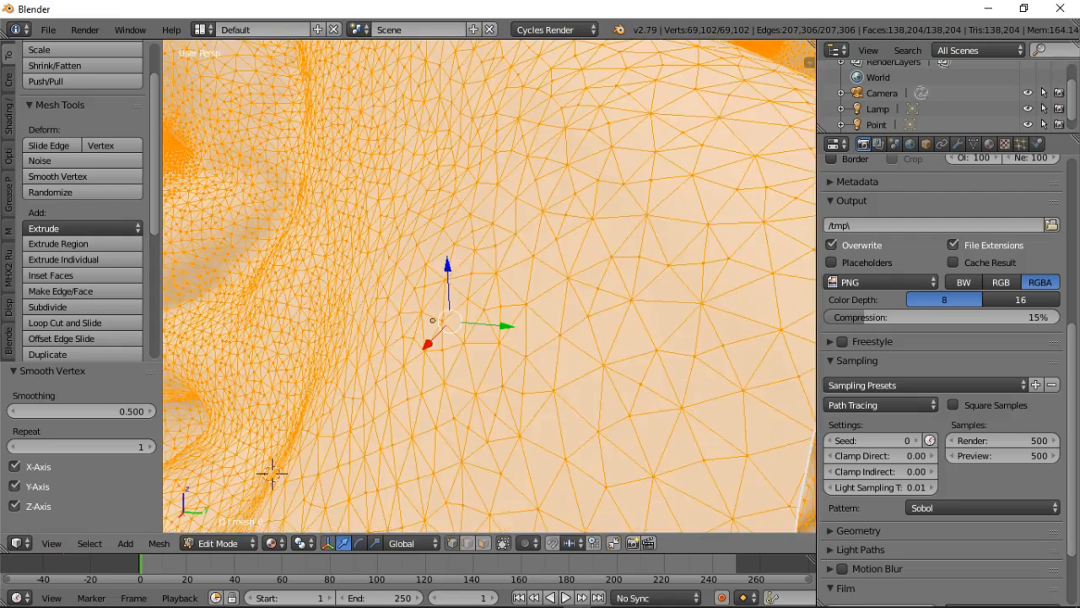
{"action": "scroll", "coordinate": [369, 388], "scroll_direction": "down", "scroll_amount": 4}
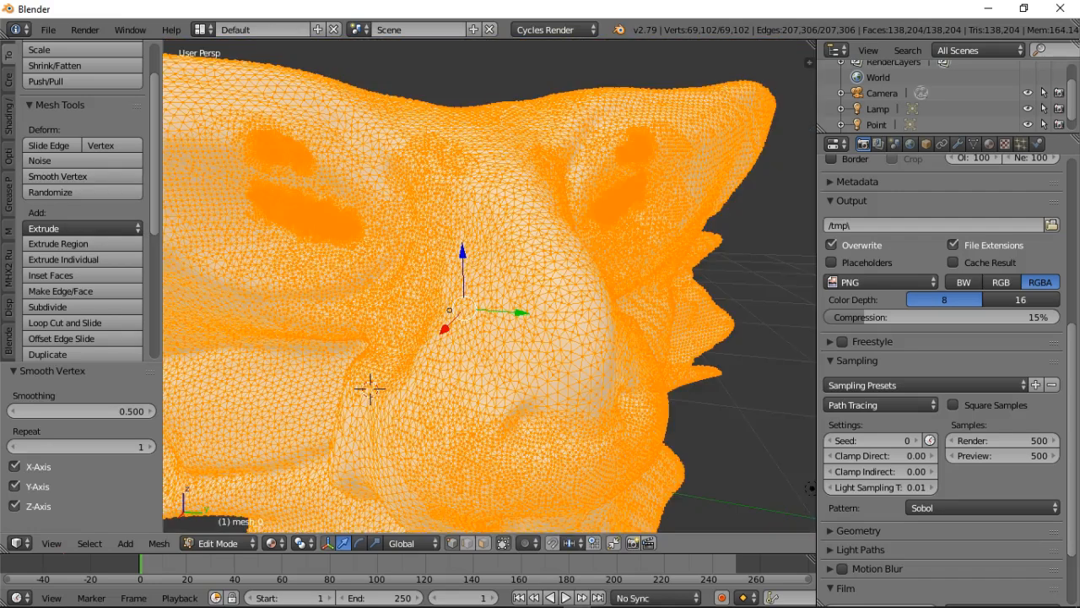
{"action": "middle_click_drag", "start_coordinate": [370, 388], "coordinate": [562, 376]}
{"action": "scroll", "coordinate": [526, 323], "scroll_direction": "down", "scroll_amount": 6}
{"action": "scroll", "coordinate": [564, 377], "scroll_direction": "up", "scroll_amount": 6}
{"action": "scroll", "coordinate": [564, 378], "scroll_direction": "down", "scroll_amount": 3}
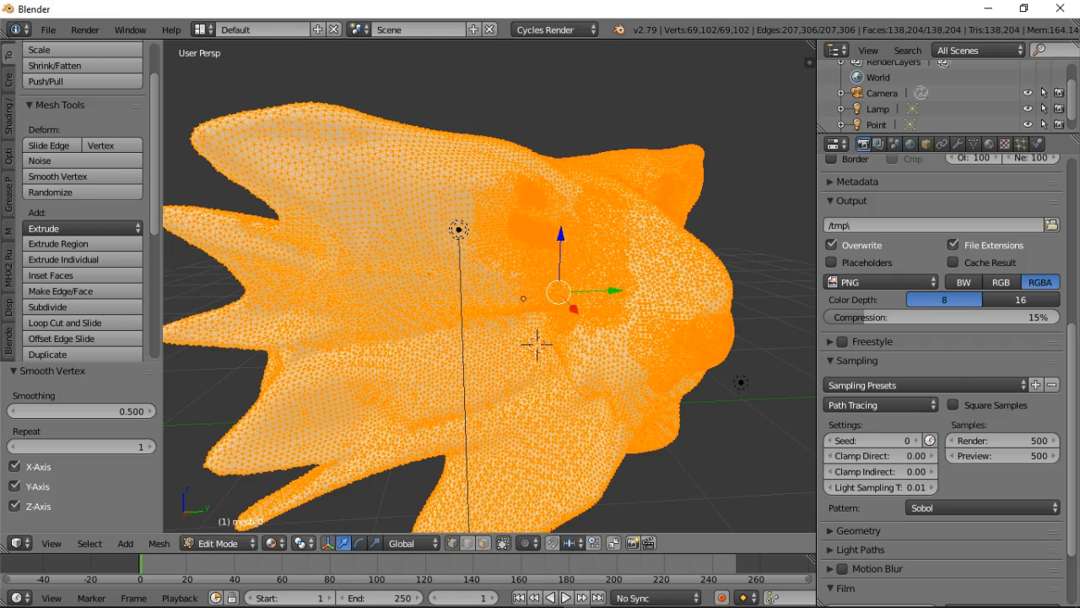
- Apply Smooth Vertex to the whole head mesh a second time with a smoothing of 0.5
{"action": "left_click", "coordinate": [159, 543]}
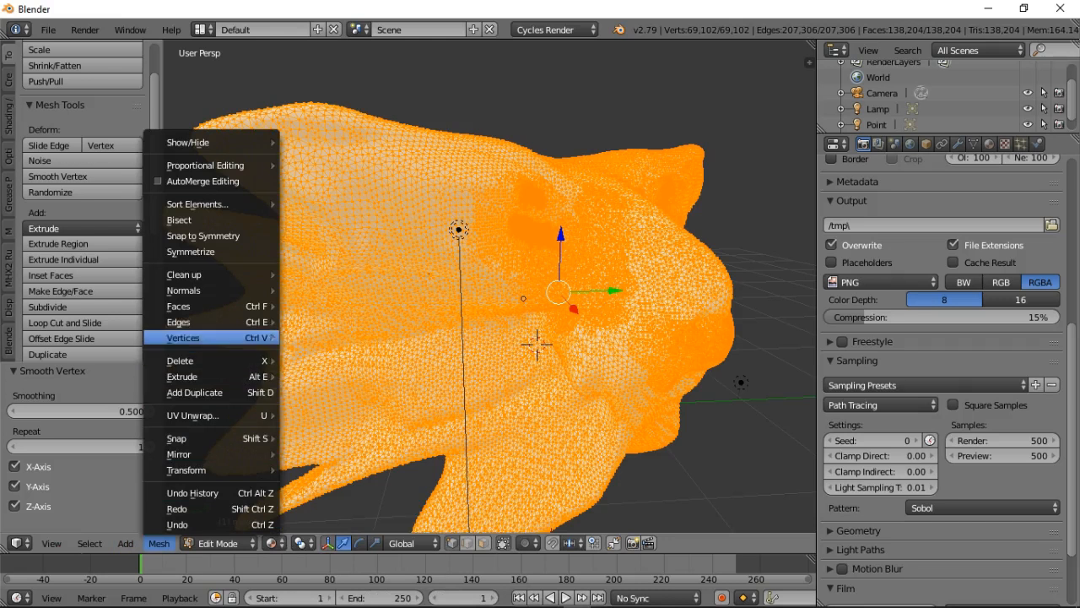
{"action": "mouse_move", "coordinate": [203, 289]}
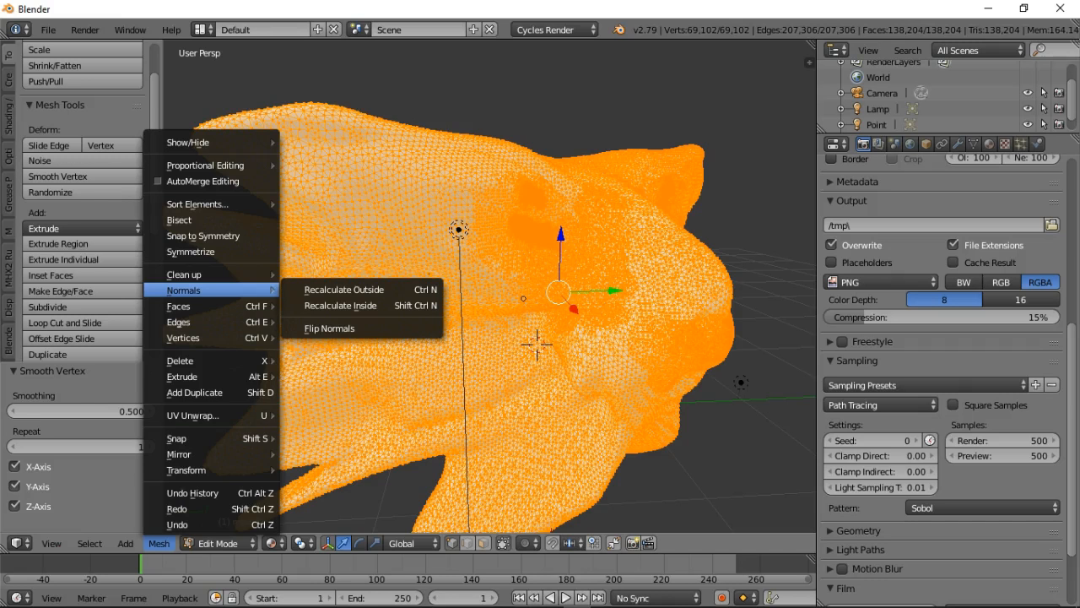
{"action": "mouse_move", "coordinate": [202, 338]}
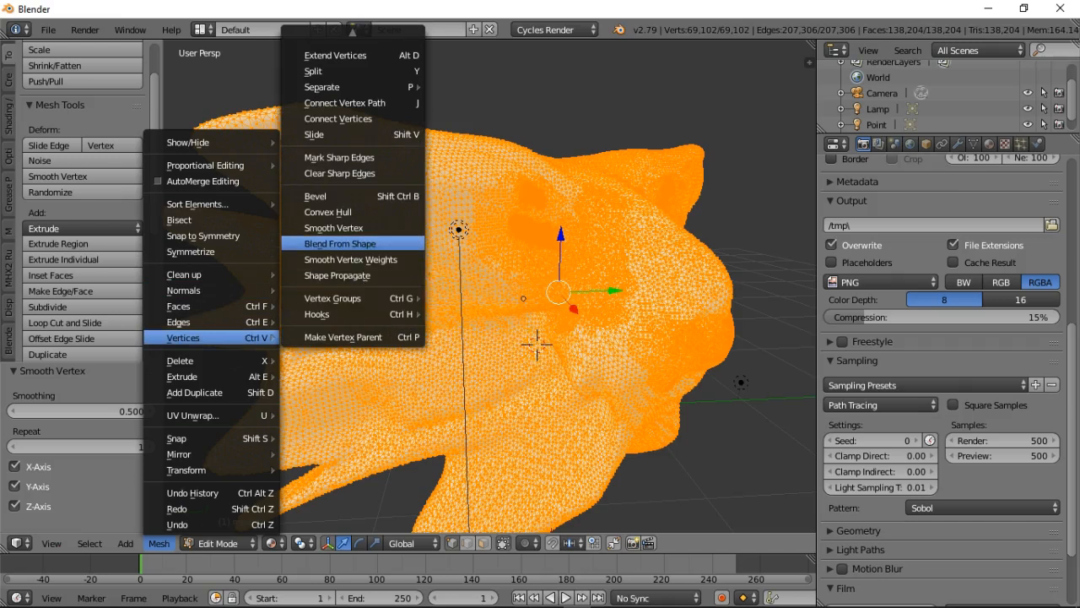
{"action": "left_click", "coordinate": [363, 228]}
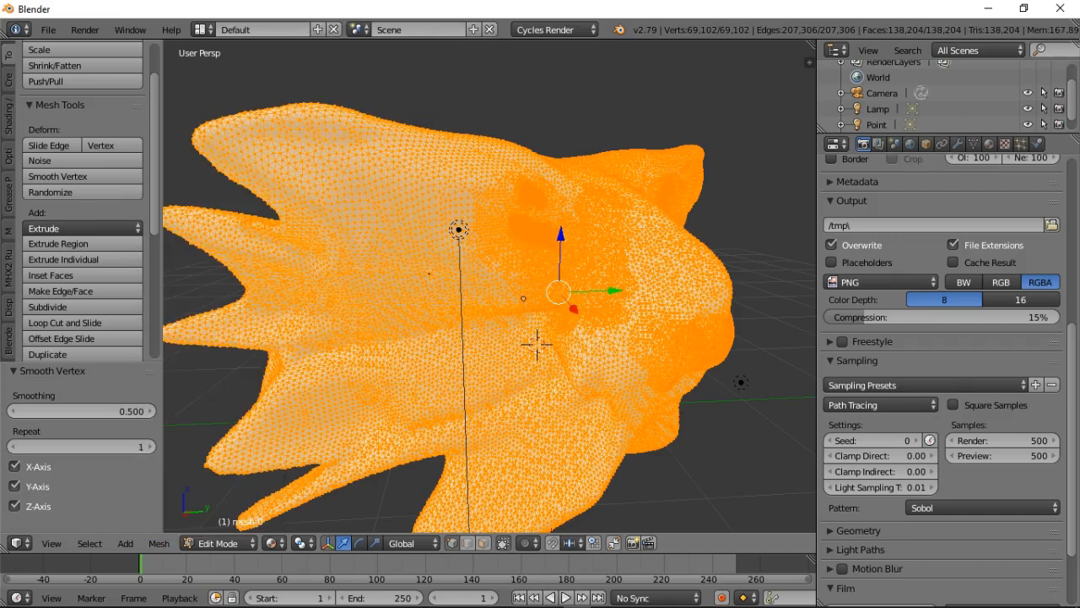
{"action": "scroll", "coordinate": [490, 285], "scroll_direction": "up", "scroll_amount": 6}
{"action": "scroll", "coordinate": [490, 285], "scroll_direction": "down", "scroll_amount": 8}
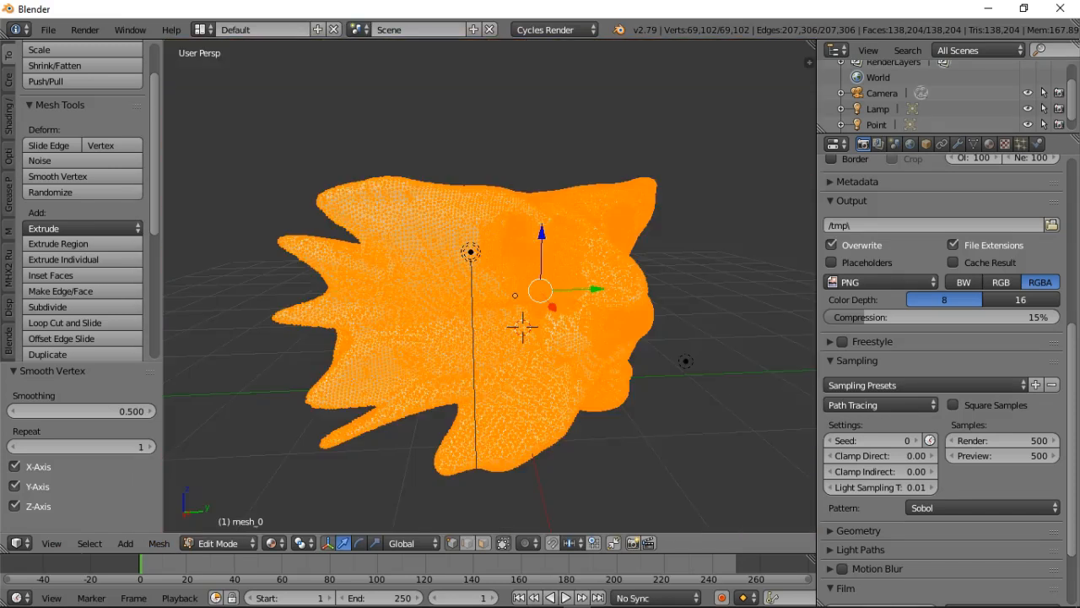
- Return the head to Object Mode and inspect the smoothed face from the front and the side
{"action": "left_click", "coordinate": [218, 543]}
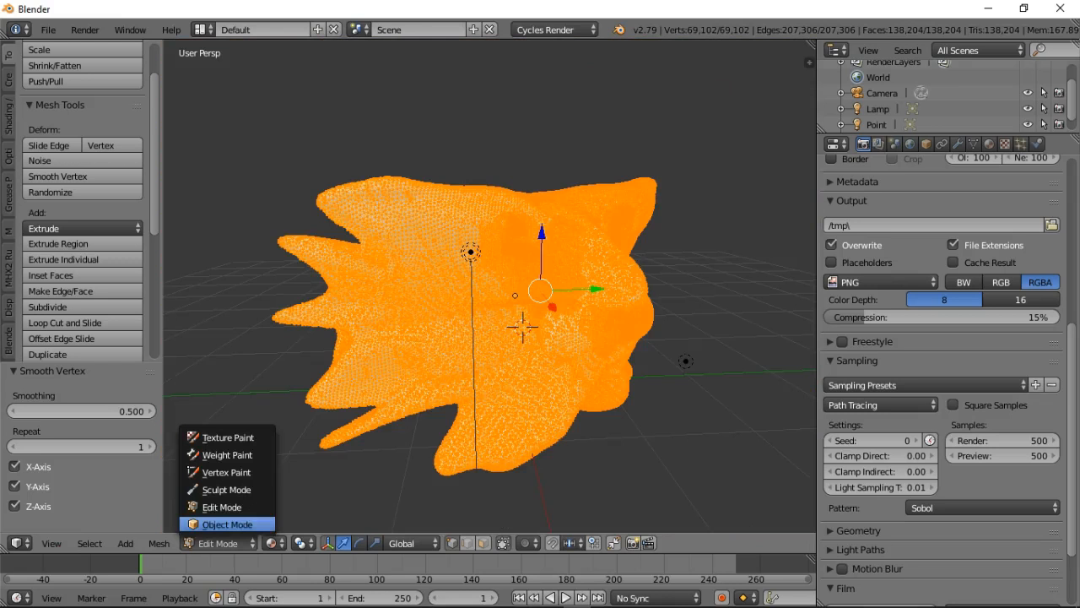
{"action": "left_click", "coordinate": [217, 524]}
{"action": "middle_click_drag", "start_coordinate": [216, 524], "coordinate": [194, 515]}
{"action": "middle_click_drag", "start_coordinate": [489, 287], "coordinate": [465, 293]}
{"action": "scroll", "coordinate": [435, 304], "scroll_direction": "up", "scroll_amount": 4}
{"action": "scroll", "coordinate": [488, 289], "scroll_direction": "down", "scroll_amount": 6}
{"action": "scroll", "coordinate": [488, 289], "scroll_direction": "up", "scroll_amount": 4}
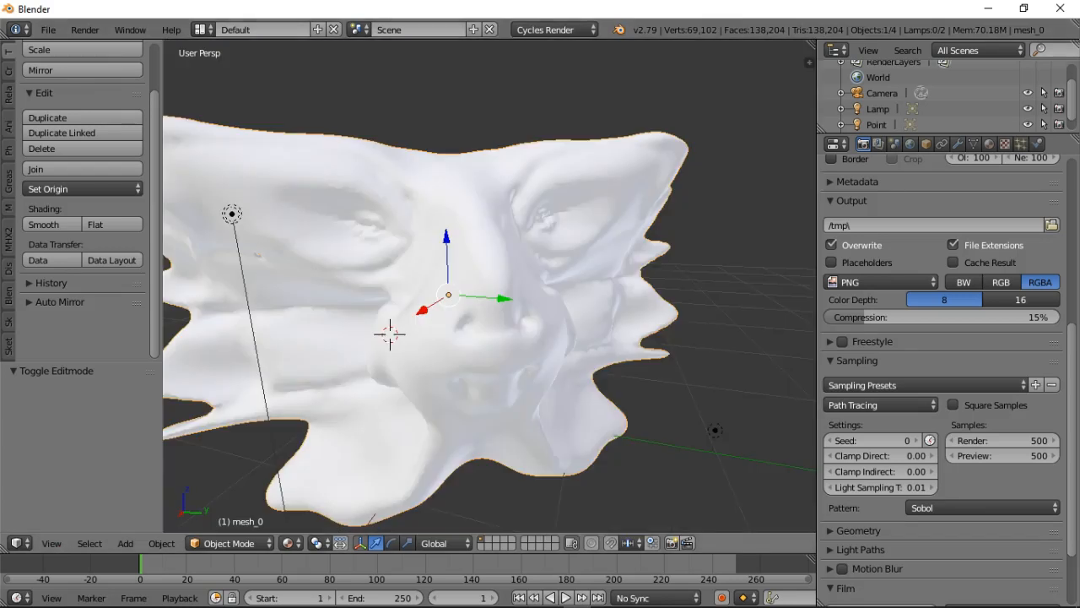
{"action": "middle_click_drag", "start_coordinate": [455, 295], "coordinate": [557, 295]}
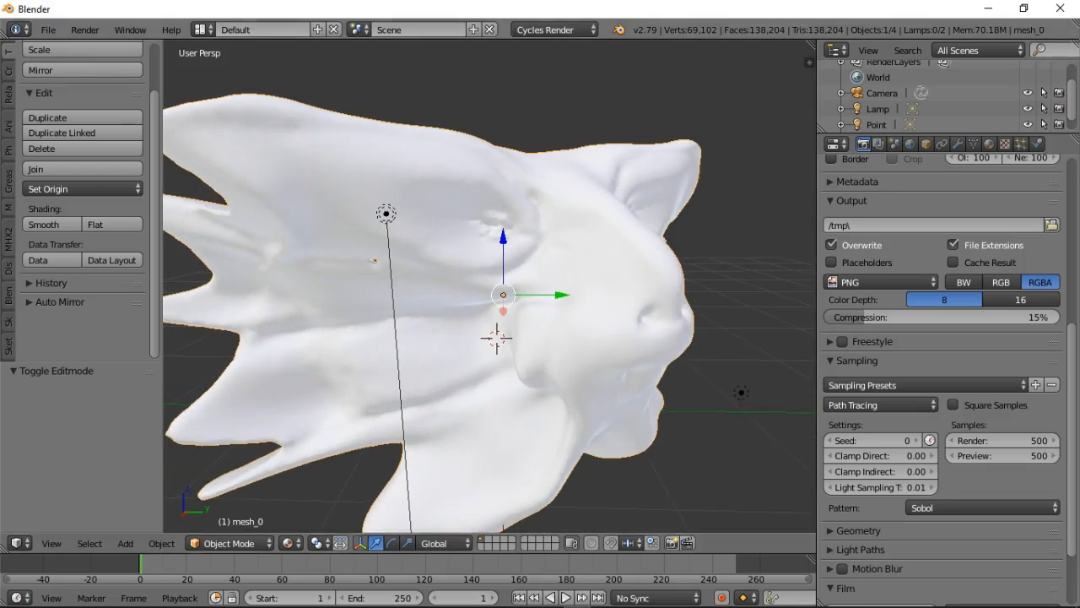
{"action": "middle_click_drag", "start_coordinate": [496, 338], "coordinate": [385, 325]}
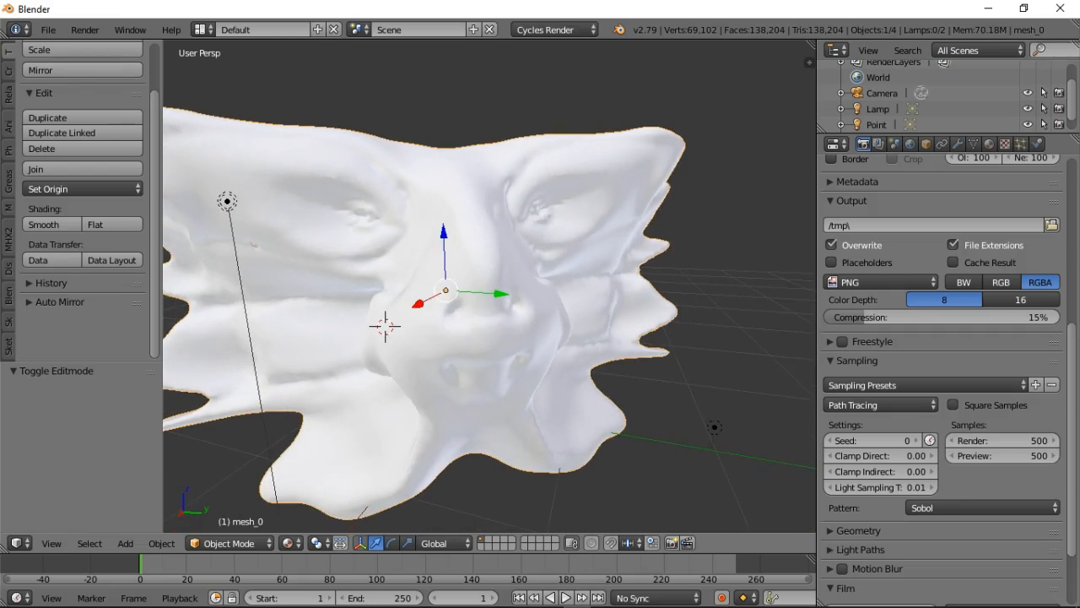
- Reopen the head mesh in Edit Mode and deselect all of its vertices
{"action": "left_click", "coordinate": [230, 543]}
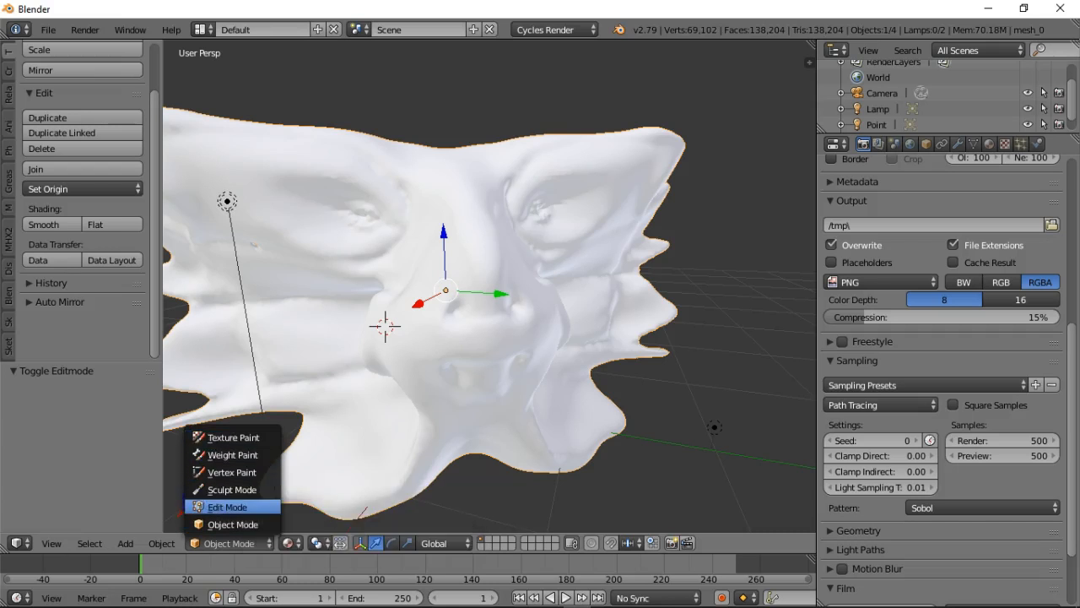
{"action": "left_click", "coordinate": [227, 506]}
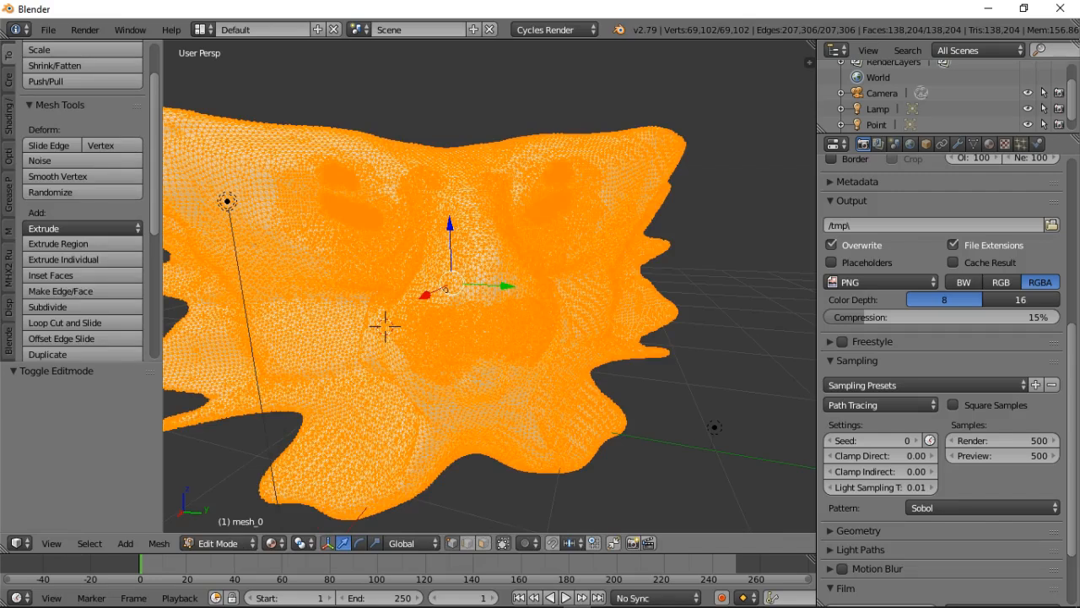
{"action": "key", "text": "a"}
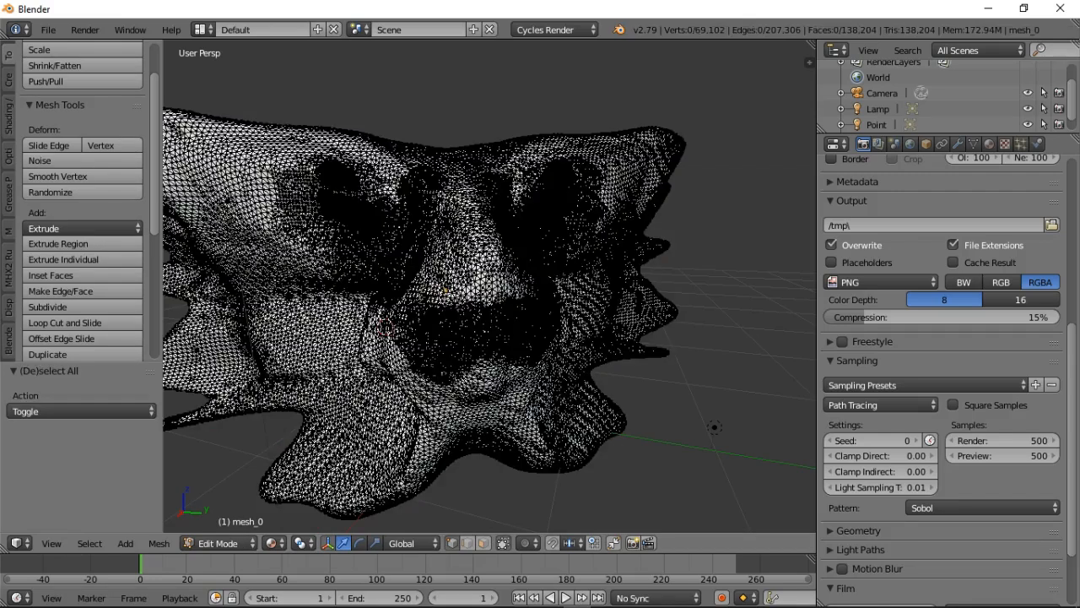
{"action": "middle_click_drag", "start_coordinate": [472, 338], "coordinate": [607, 337]}
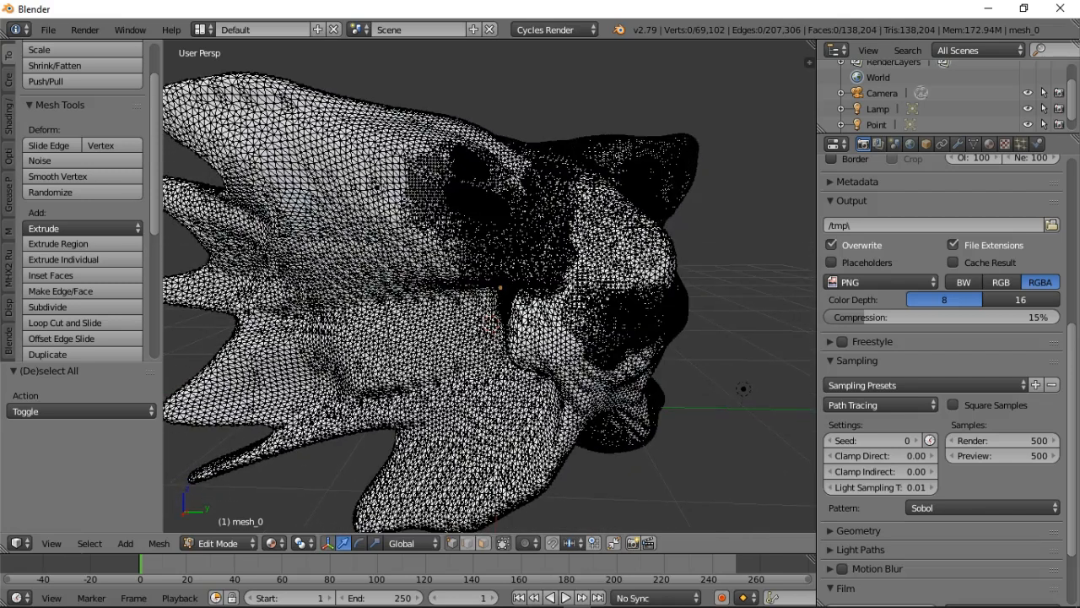
- Display the head in Solid viewport shading and try Shade Smooth on the mesh in Edit Mode
{"action": "left_click", "coordinate": [275, 543]}
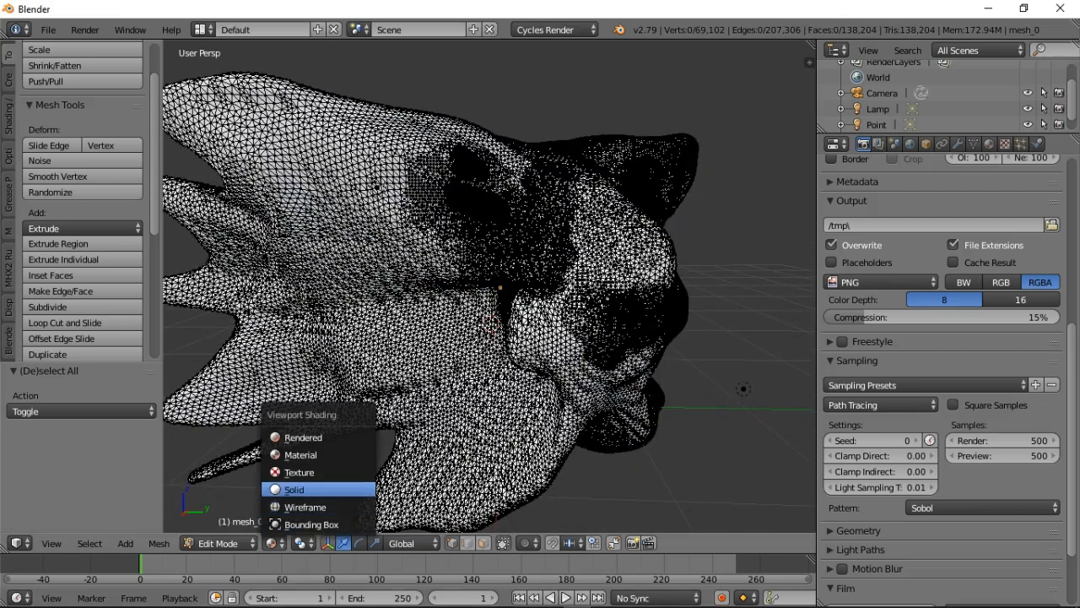
{"action": "left_click", "coordinate": [294, 490]}
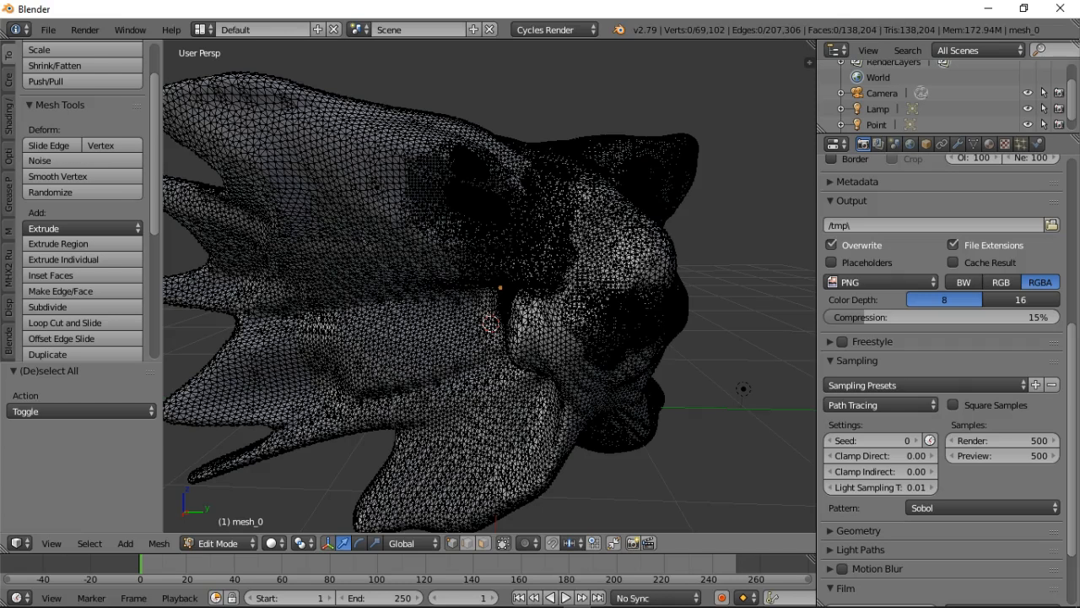
{"action": "key", "text": "w"}
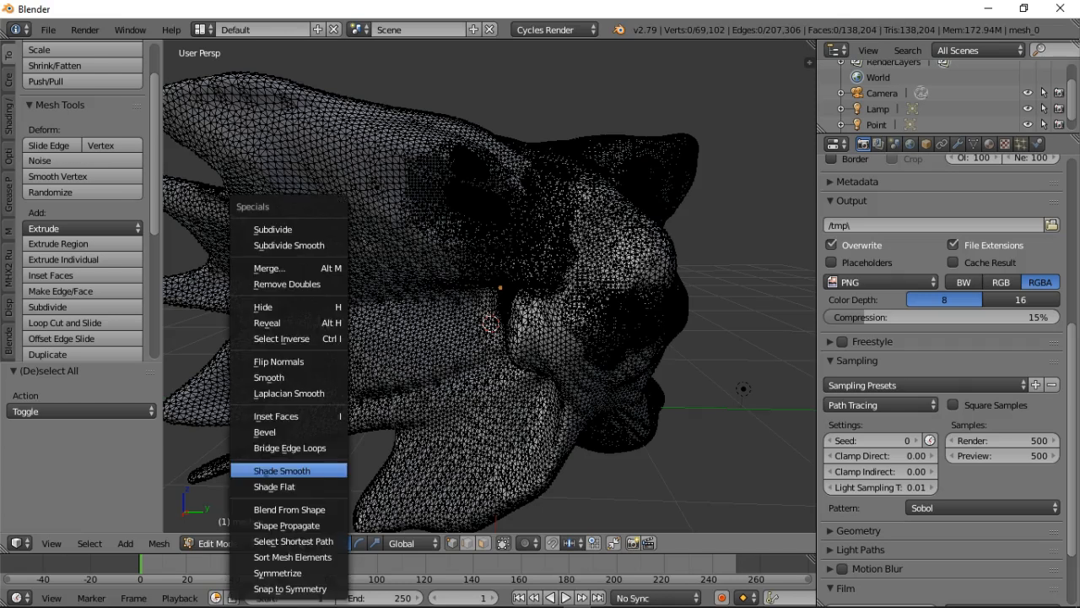
{"action": "left_click", "coordinate": [282, 470]}
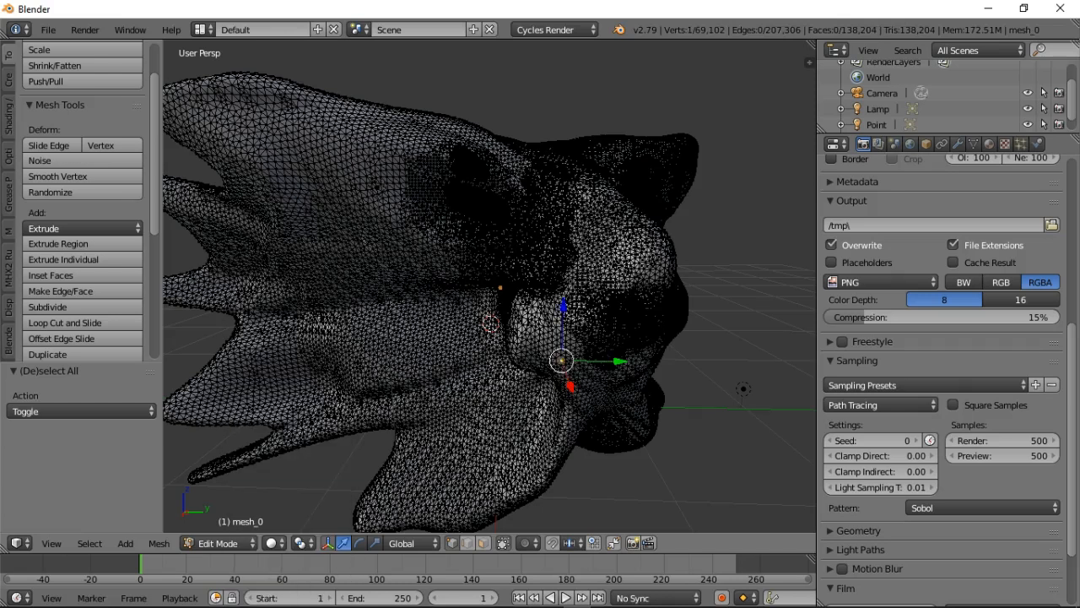
- Preview the head mesh in Rendered and Texture viewport shading, and set the viewport to Material shading
{"action": "left_click", "coordinate": [304, 543]}
{"action": "left_click", "coordinate": [272, 543]}
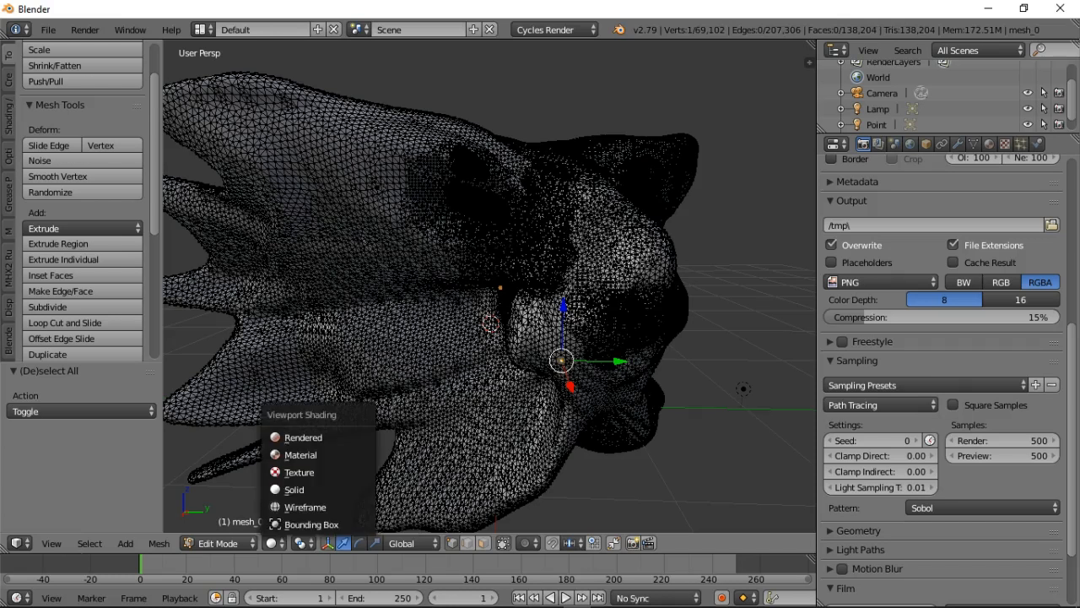
{"action": "left_click", "coordinate": [295, 490]}
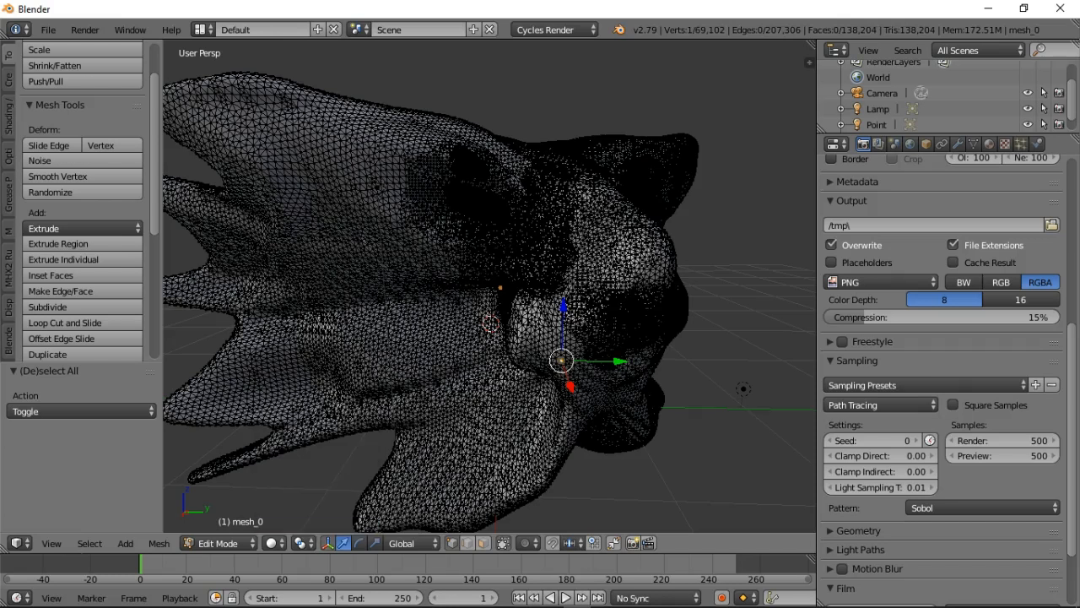
{"action": "left_click", "coordinate": [272, 543]}
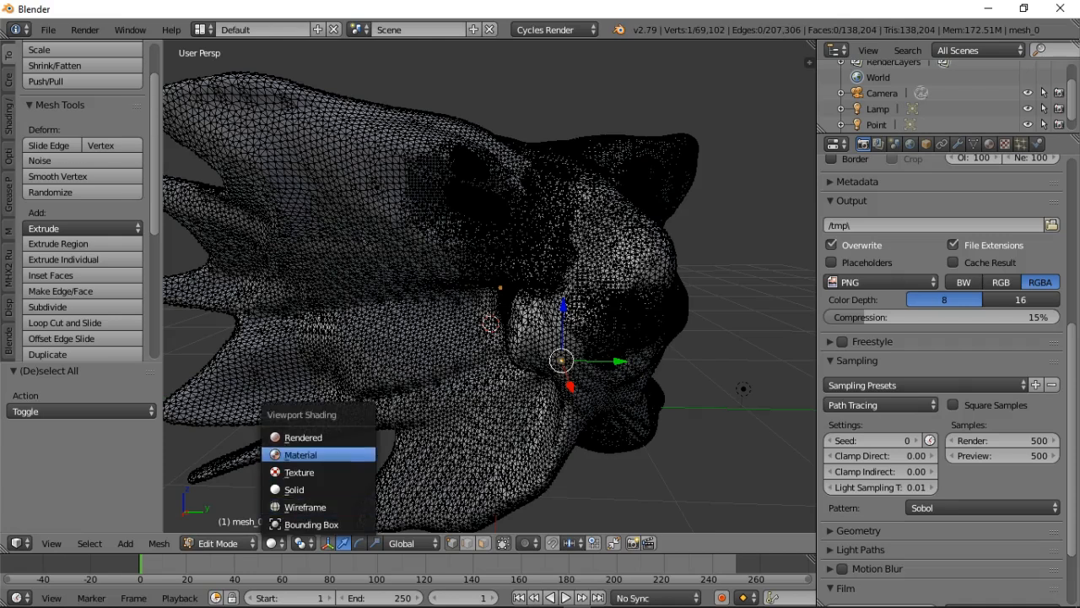
{"action": "left_click", "coordinate": [304, 437]}
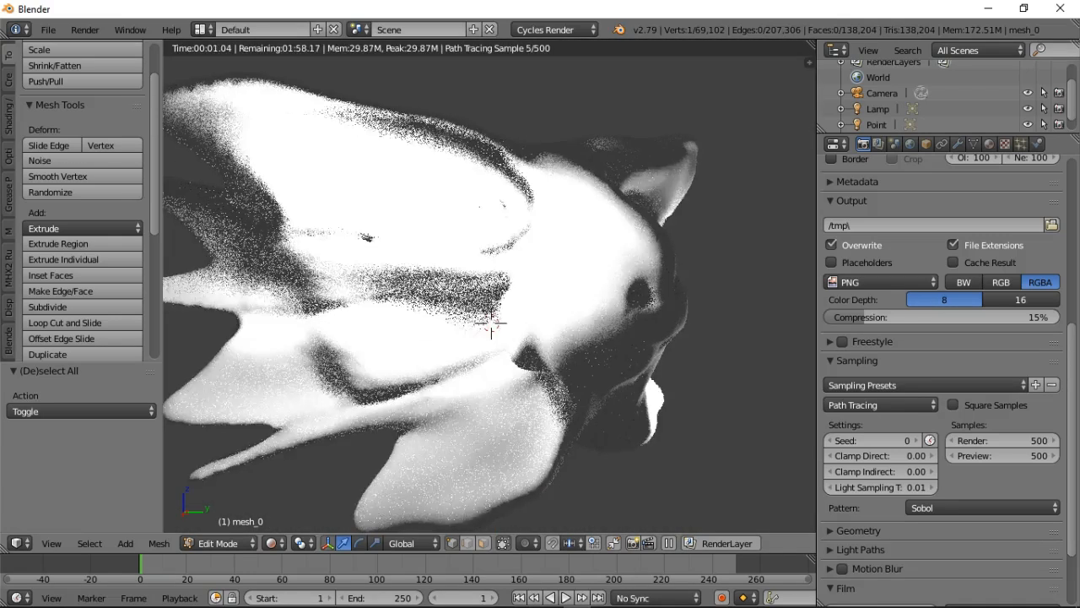
{"action": "left_click", "coordinate": [272, 542]}
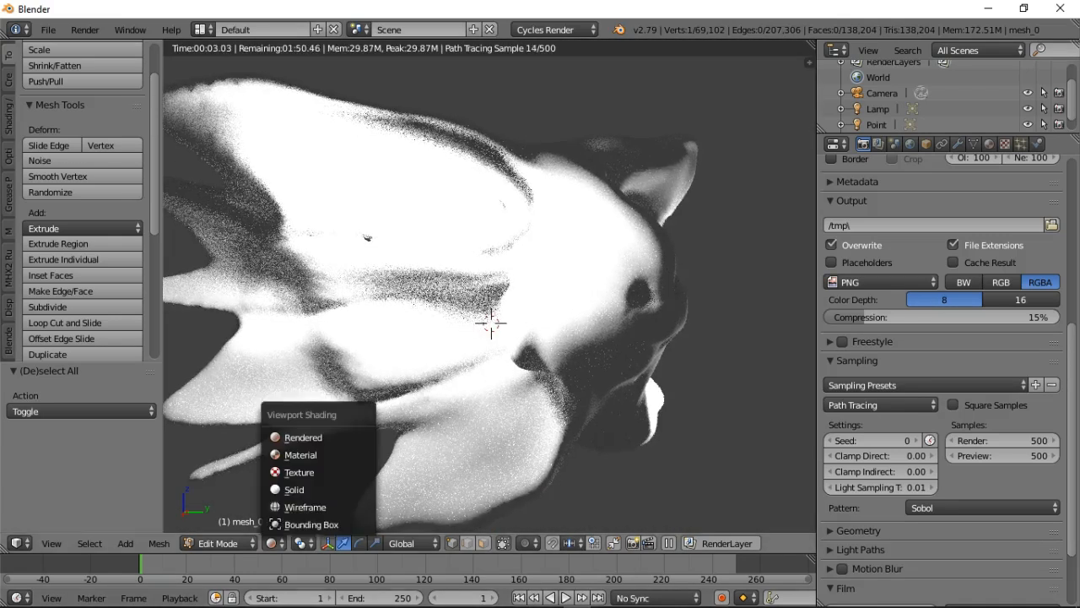
{"action": "left_click", "coordinate": [299, 472]}
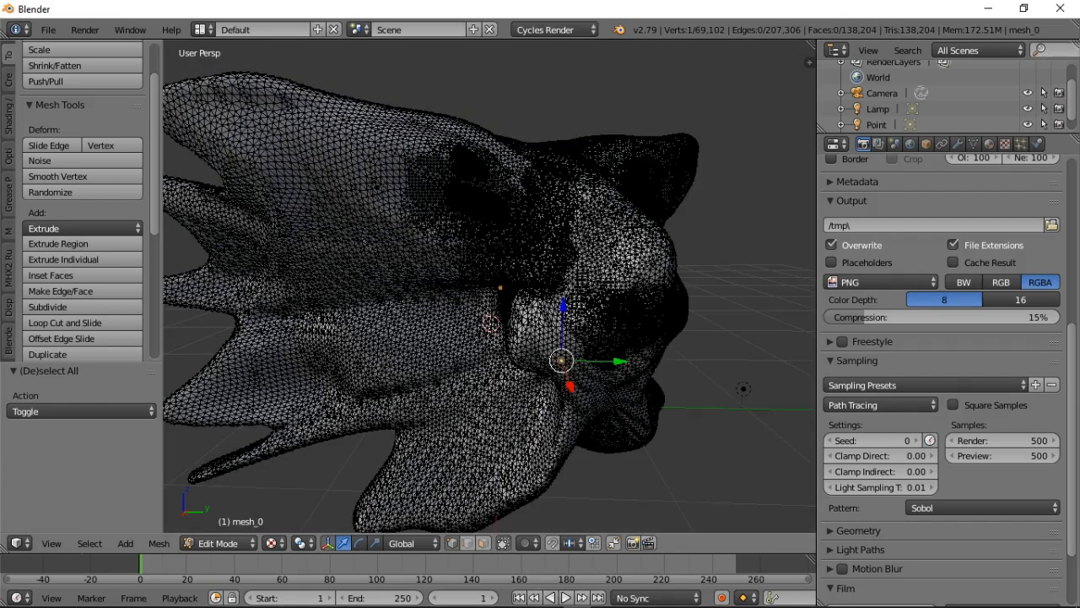
{"action": "left_click", "coordinate": [272, 542]}
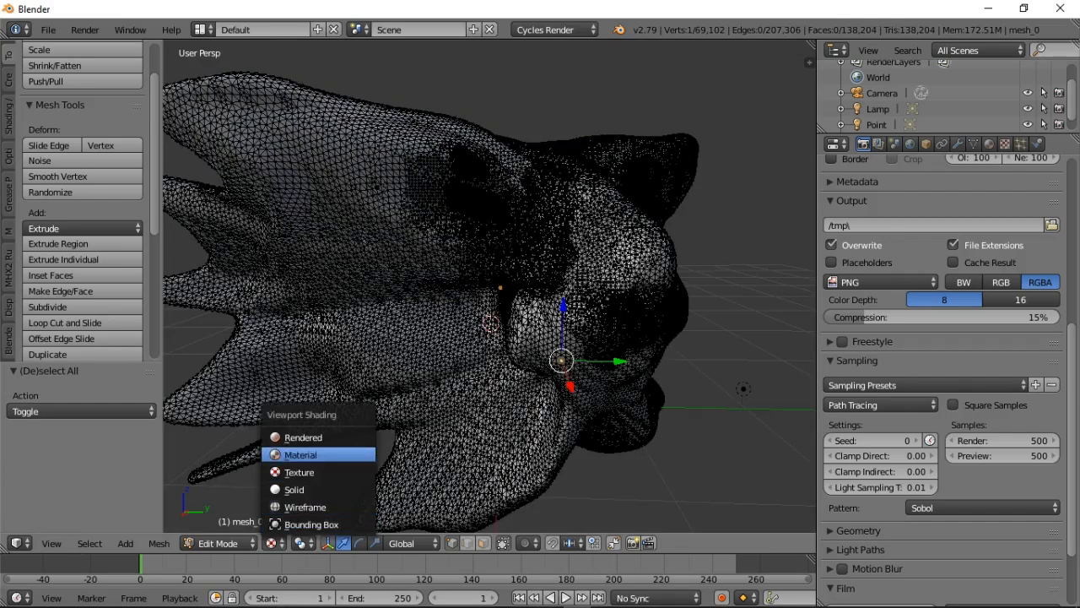
{"action": "left_click", "coordinate": [291, 454]}
- Return the head to Object Mode and examine its surface from the side in Material shading
{"action": "key", "text": "KP_Decimal"}
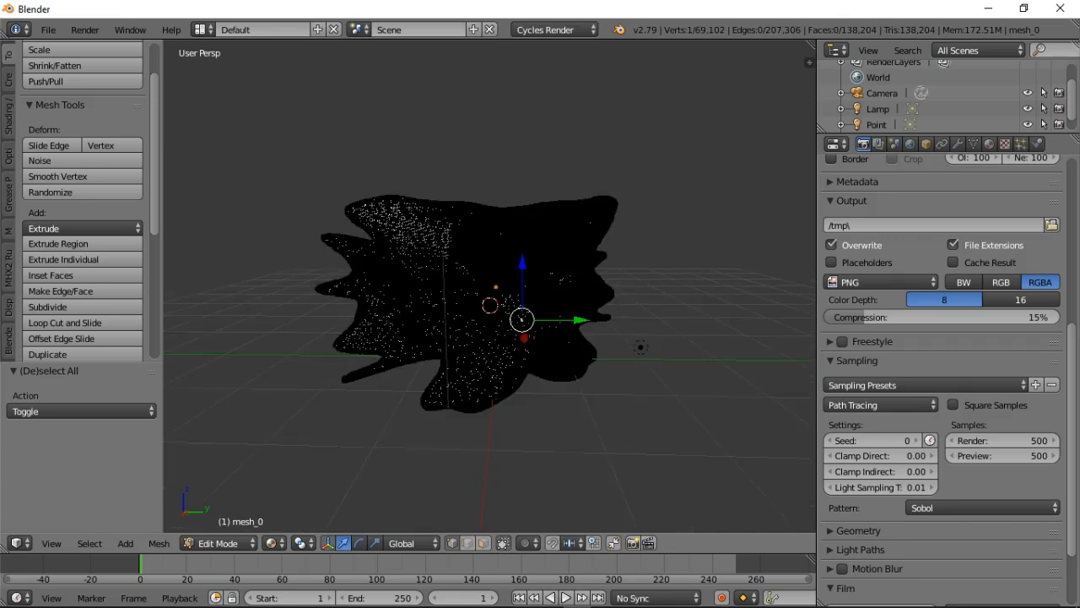
{"action": "scroll", "coordinate": [489, 286], "scroll_direction": "down", "scroll_amount": 2}
{"action": "scroll", "coordinate": [490, 286], "scroll_direction": "down", "scroll_amount": 2}
{"action": "scroll", "coordinate": [490, 286], "scroll_direction": "up", "scroll_amount": 2}
{"action": "scroll", "coordinate": [490, 286], "scroll_direction": "down", "scroll_amount": 2}
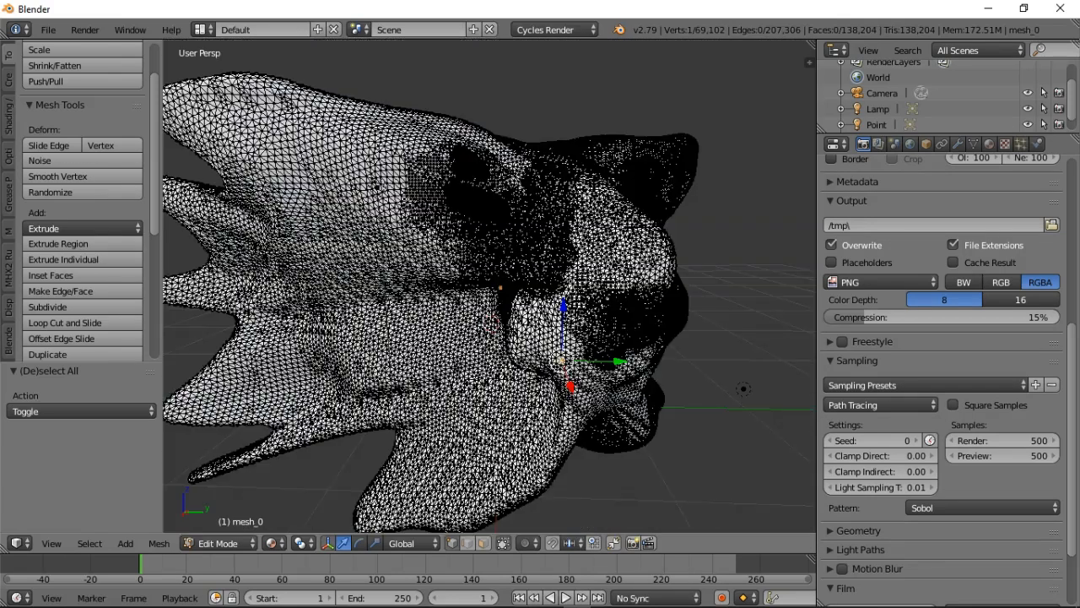
{"action": "left_click", "coordinate": [218, 543]}
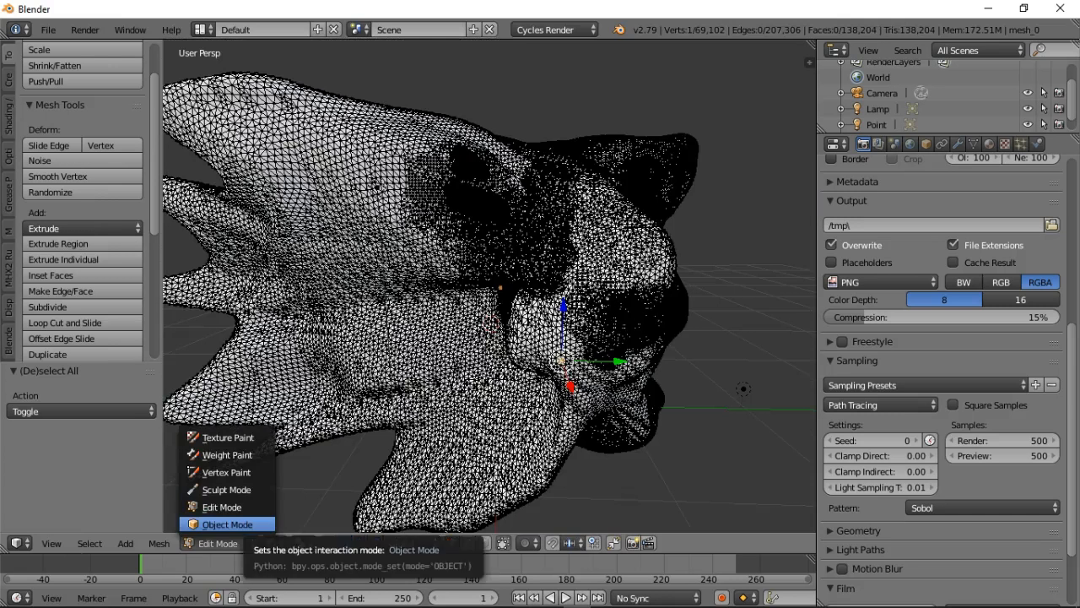
{"action": "left_click", "coordinate": [226, 524]}
{"action": "mouse_move", "coordinate": [489, 286]}
{"action": "middle_mouse_down"}
{"action": "mouse_move", "coordinate": [431, 322]}
{"action": "mouse_move", "coordinate": [424, 302]}
{"action": "mouse_move", "coordinate": [491, 285]}
{"action": "middle_mouse_up"}
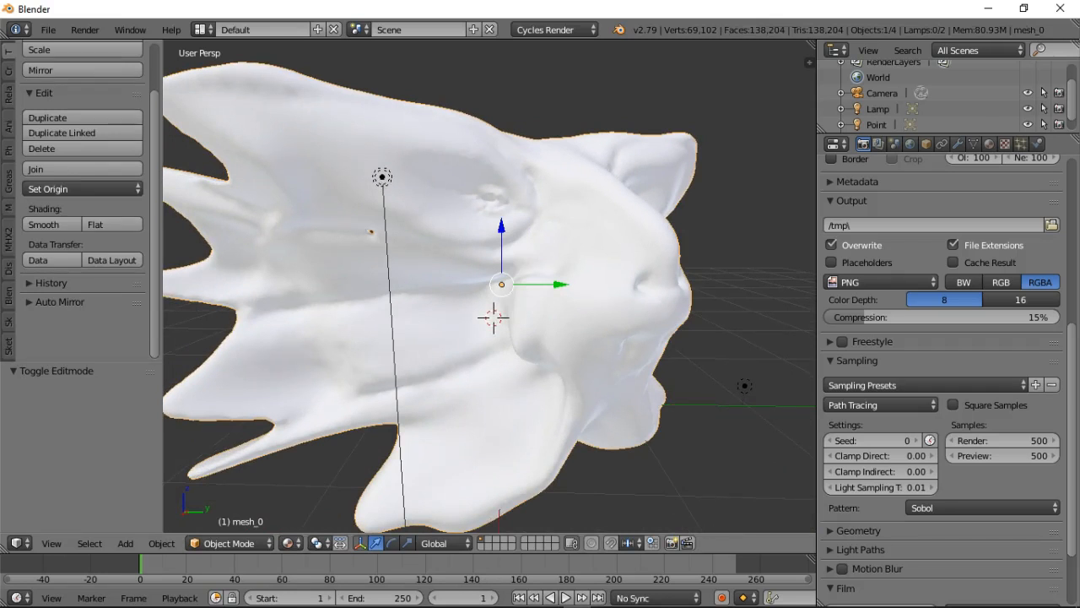
- Reopen the head in Edit Mode with Wireframe shading and examine its mesh density up close and from different angles
{"action": "left_click", "coordinate": [226, 542]}
{"action": "left_click", "coordinate": [228, 505]}
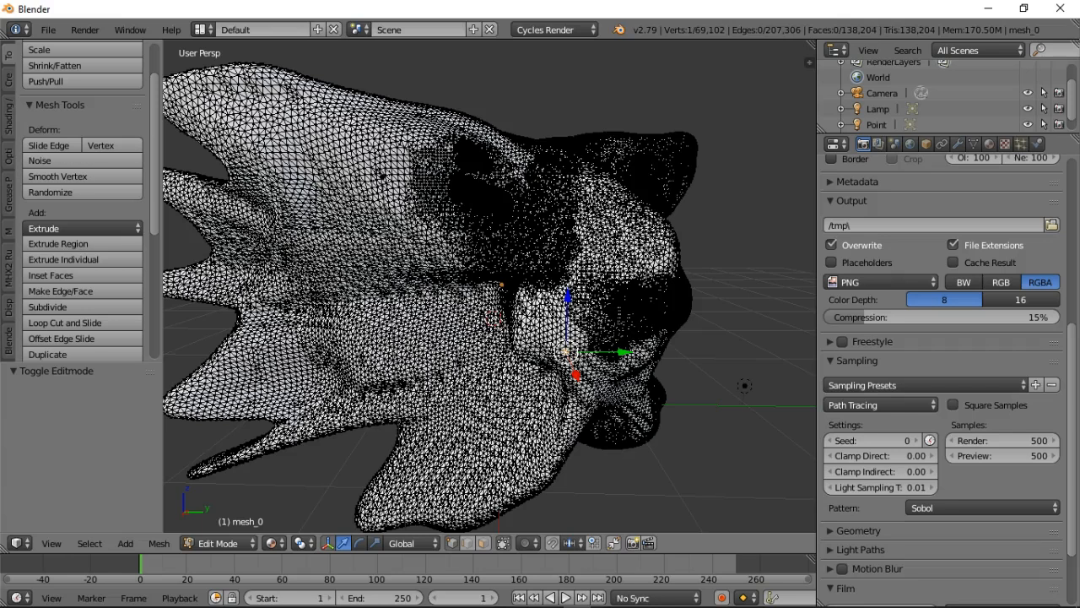
{"action": "left_click", "coordinate": [276, 542]}
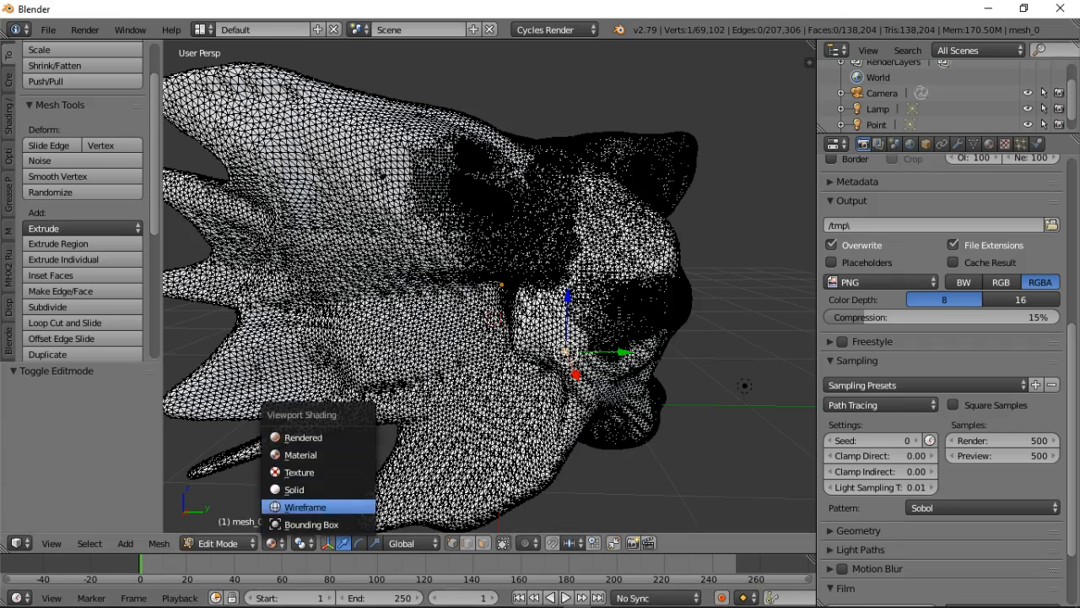
{"action": "left_click", "coordinate": [303, 507]}
{"action": "scroll", "coordinate": [386, 300], "scroll_direction": "up", "scroll_amount": 8}
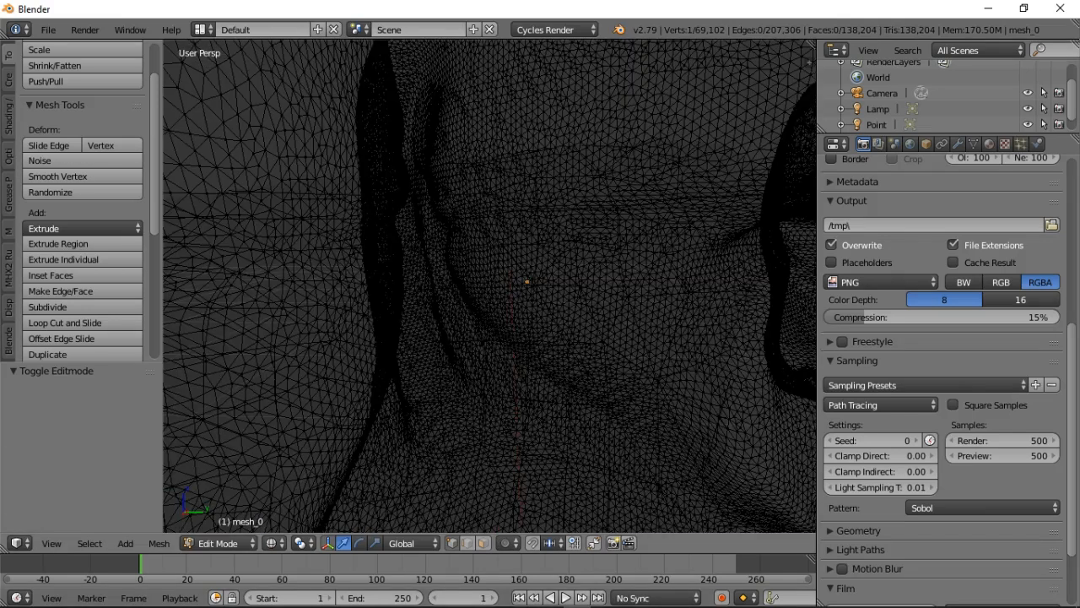
{"action": "middle_click_drag", "start_coordinate": [473, 287], "coordinate": [422, 321]}
{"action": "middle_click_drag", "start_coordinate": [582, 390], "coordinate": [608, 366]}
{"action": "scroll", "coordinate": [608, 366], "scroll_direction": "down", "scroll_amount": 10}
{"action": "scroll", "coordinate": [607, 367], "scroll_direction": "up", "scroll_amount": 7}
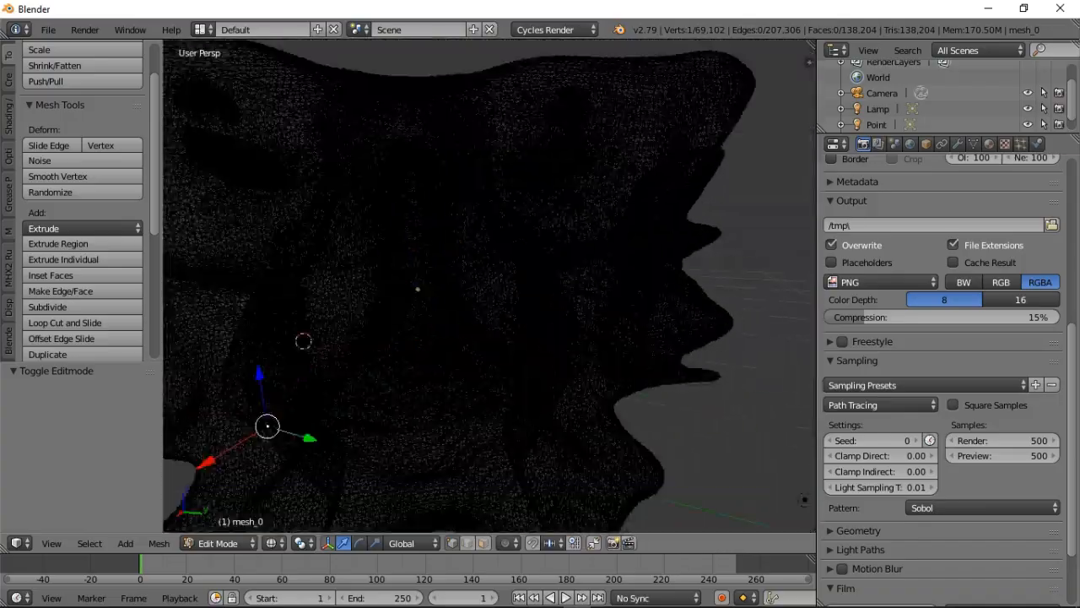
{"action": "scroll", "coordinate": [244, 410], "scroll_direction": "down", "scroll_amount": 10}
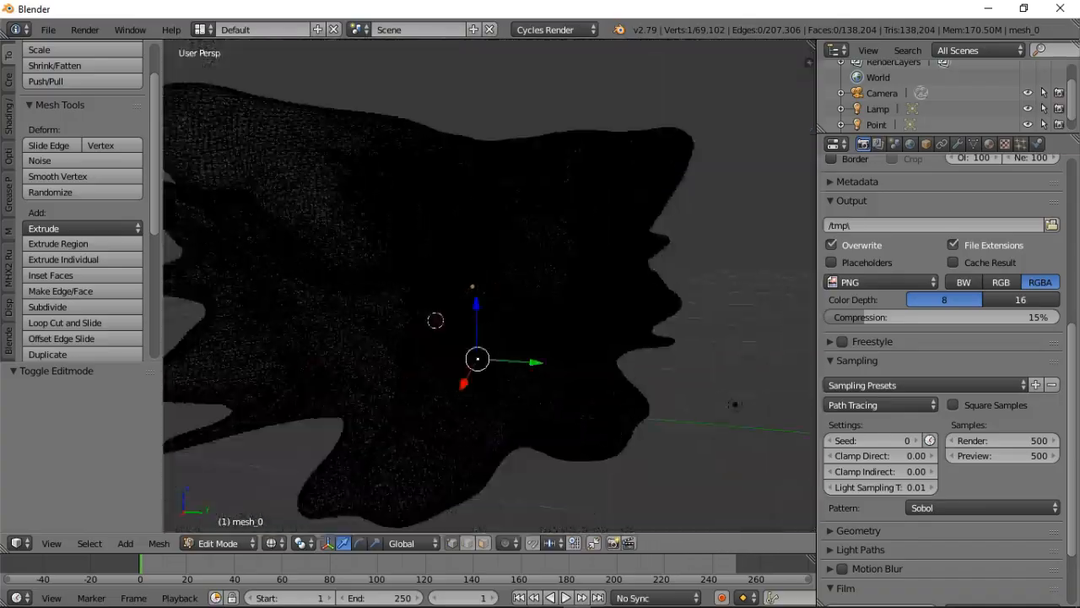
- Circle-select a patch of vertices across the middle of the head and return the mesh to Object Mode
{"action": "mouse_move", "coordinate": [364, 264]}
{"action": "left_mouse_down"}
{"action": "mouse_move", "coordinate": [433, 362]}
{"action": "mouse_move", "coordinate": [385, 338]}
{"action": "mouse_move", "coordinate": [427, 325]}
{"action": "mouse_move", "coordinate": [401, 253]}
{"action": "mouse_move", "coordinate": [346, 253]}
{"action": "mouse_move", "coordinate": [338, 224]}
{"action": "mouse_move", "coordinate": [364, 294]}
{"action": "left_mouse_up"}
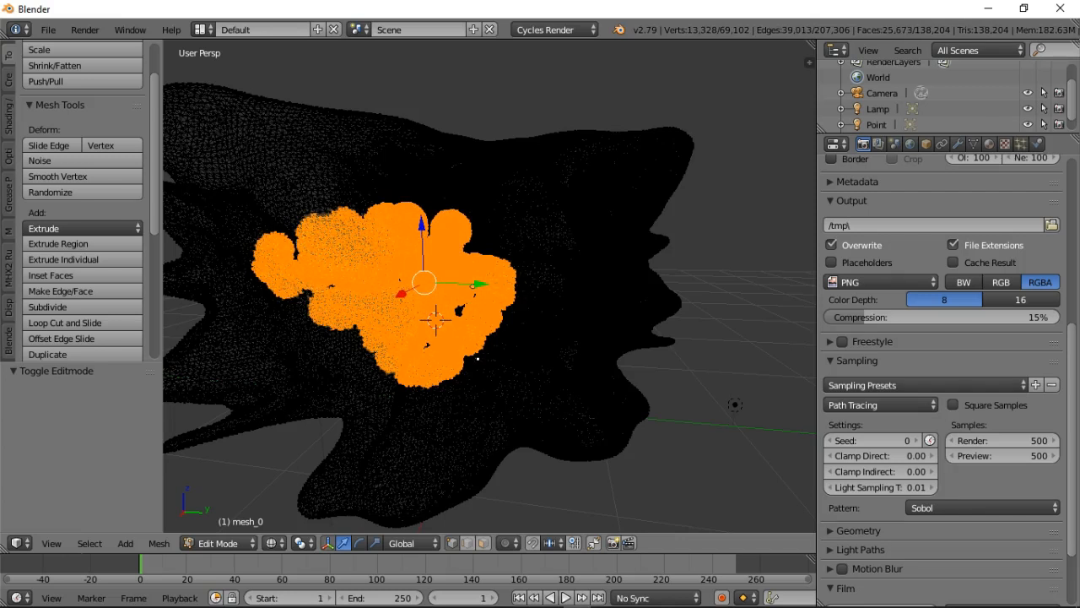
{"action": "left_click", "coordinate": [218, 543]}
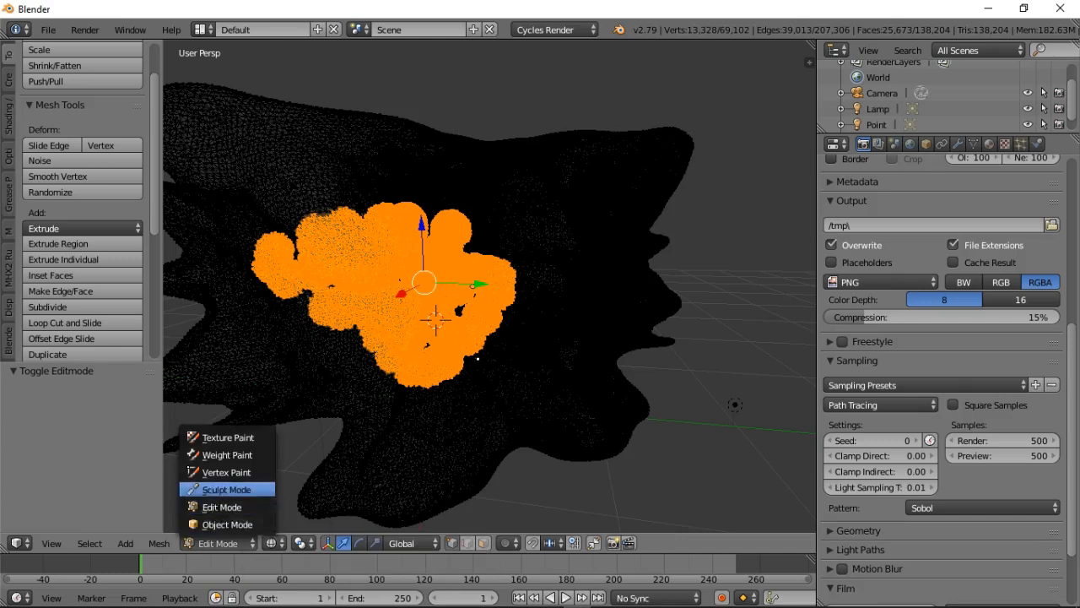
{"action": "left_click", "coordinate": [227, 490]}
{"action": "key", "text": "a"}
{"action": "left_click", "coordinate": [218, 543]}
{"action": "left_click", "coordinate": [228, 523]}
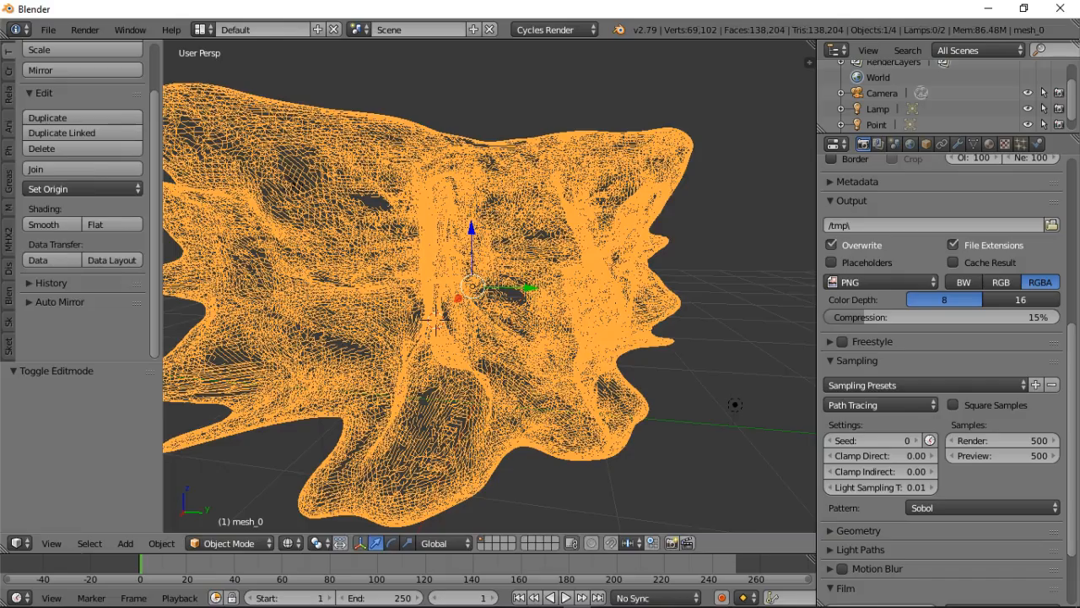
- Examine the head's wireframe up close, then display the whole head in Material viewport shading
{"action": "scroll", "coordinate": [489, 287], "scroll_direction": "up", "scroll_amount": 5}
{"action": "scroll", "coordinate": [406, 339], "scroll_direction": "down", "scroll_amount": 3}
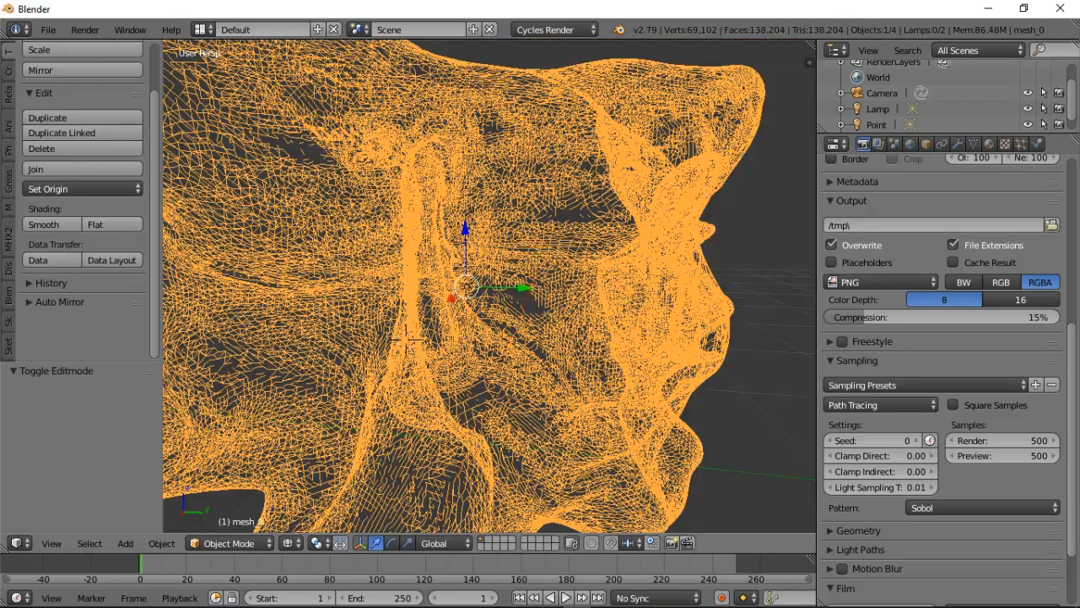
{"action": "middle_click_drag", "start_coordinate": [406, 340], "coordinate": [434, 325]}
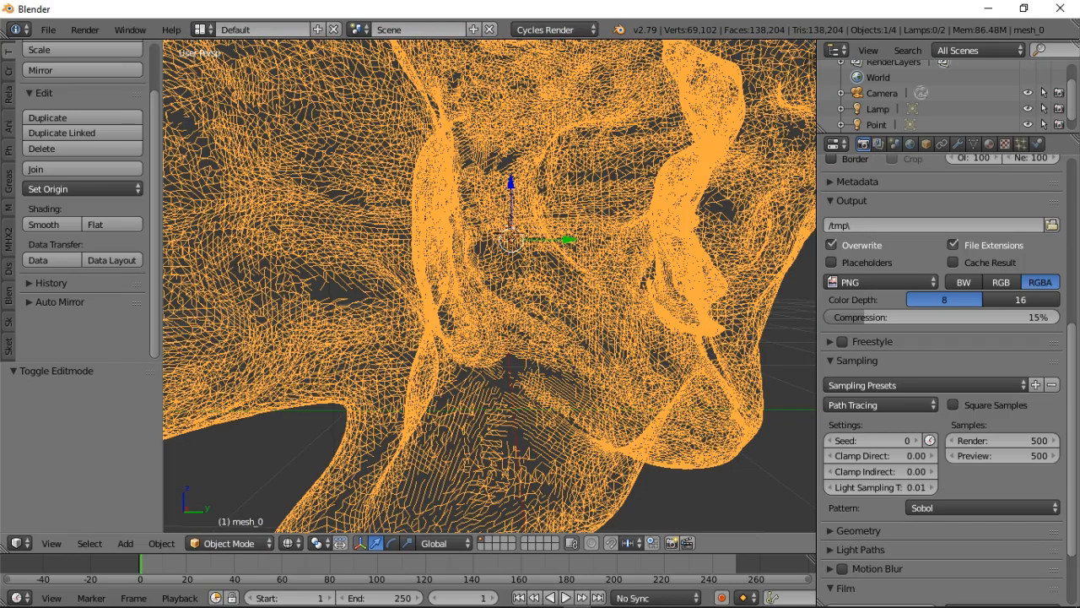
{"action": "left_click", "coordinate": [292, 542]}
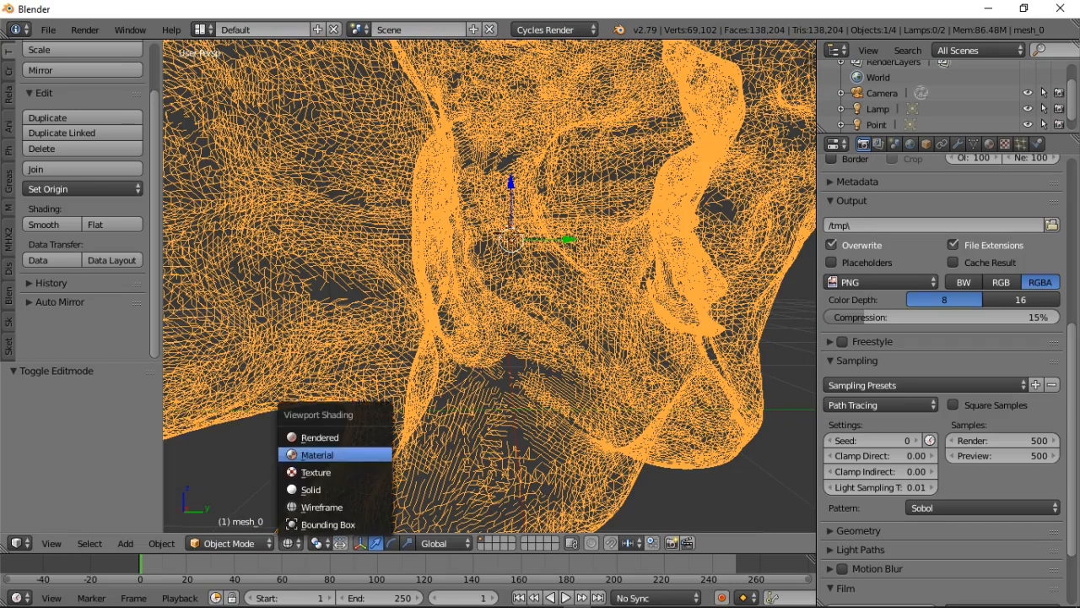
{"action": "left_click", "coordinate": [318, 454]}
{"action": "scroll", "coordinate": [489, 287], "scroll_direction": "down", "scroll_amount": 5}
{"action": "middle_click_drag", "start_coordinate": [490, 287], "coordinate": [467, 317]}
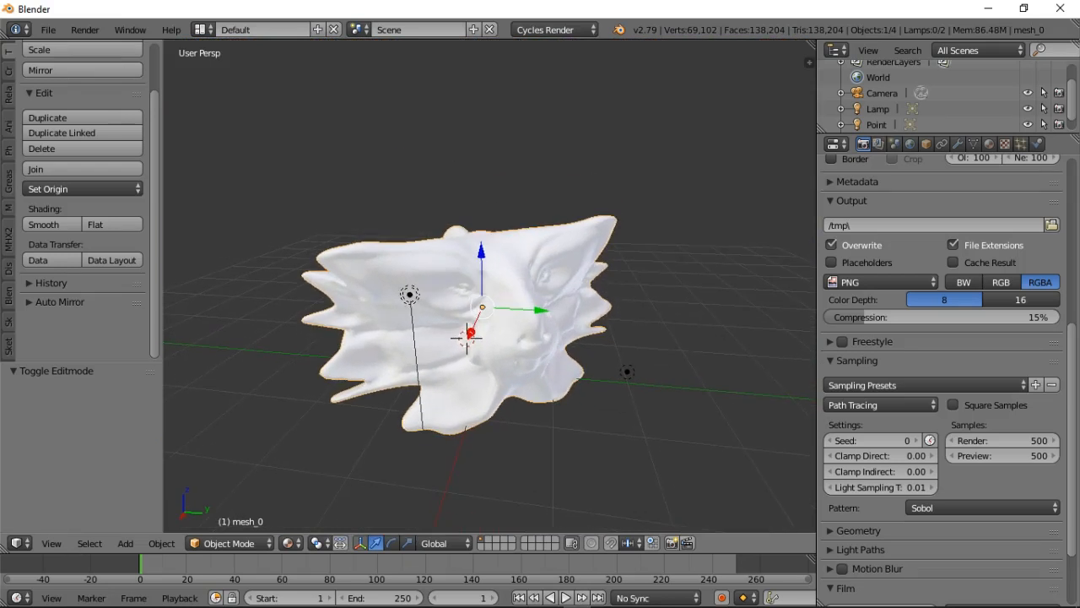
- Create a new material for the head and start adding an image as its MMD texture
{"action": "left_click", "coordinate": [989, 144]}
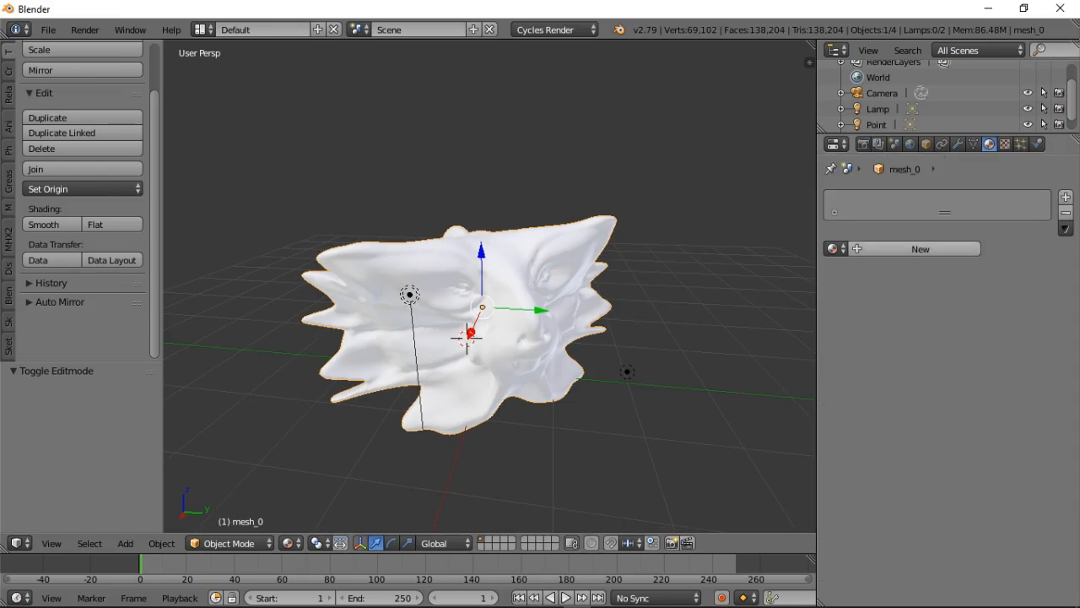
{"action": "left_click", "coordinate": [920, 249]}
{"action": "scroll", "coordinate": [943, 380], "scroll_direction": "down", "scroll_amount": 8}
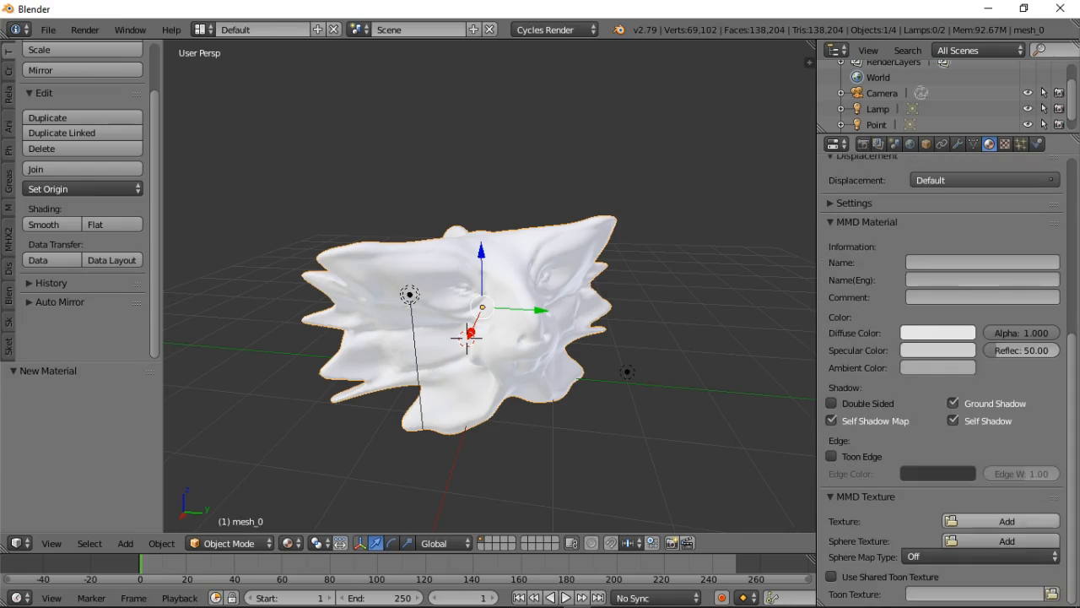
{"action": "left_click", "coordinate": [1004, 520]}
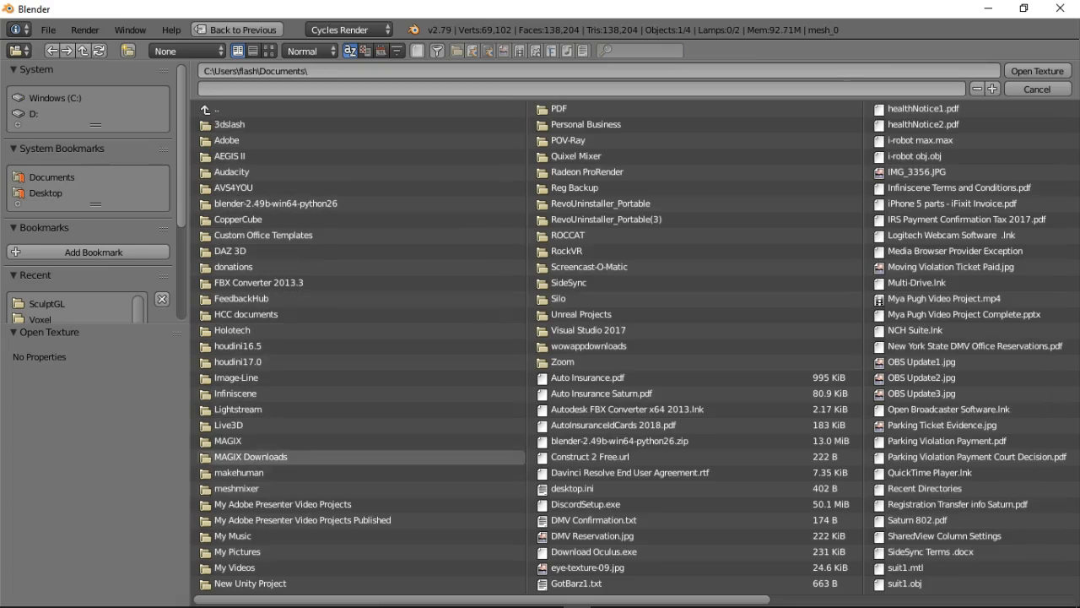
- Load abstract-background-1061100__340.jpg from the Pictures\Backgrounds folder as the material's MMD texture
{"action": "left_click", "coordinate": [217, 109]}
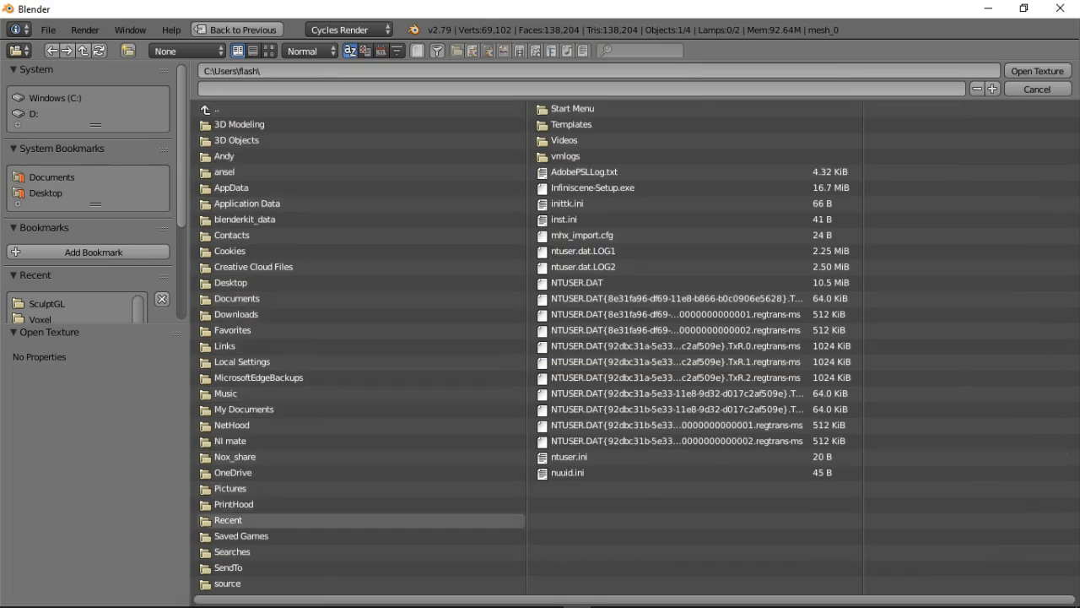
{"action": "left_click", "coordinate": [230, 487]}
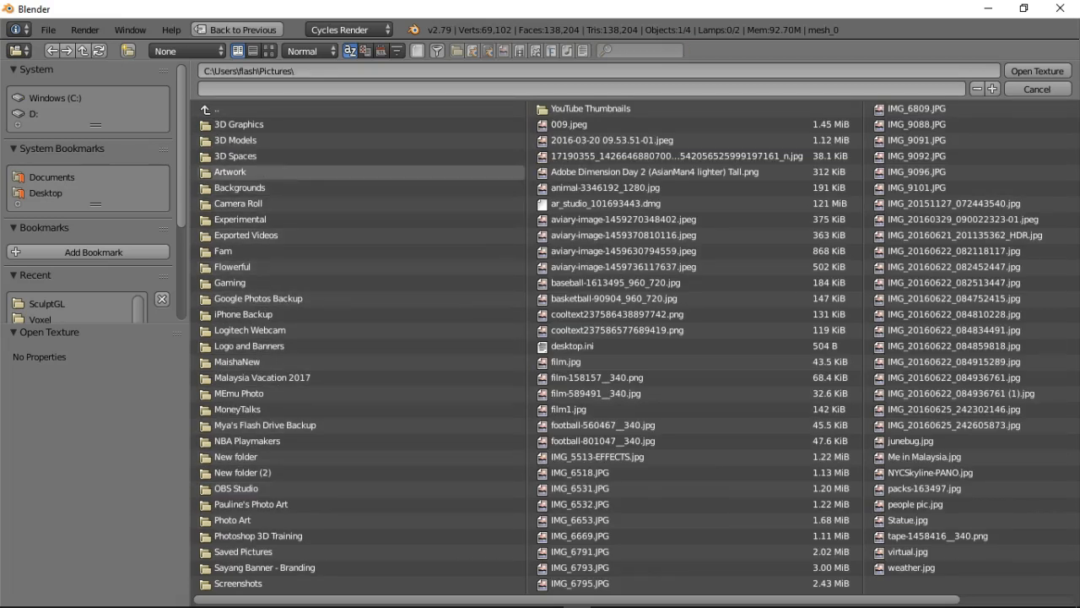
{"action": "left_click", "coordinate": [230, 171]}
{"action": "left_click", "coordinate": [216, 109]}
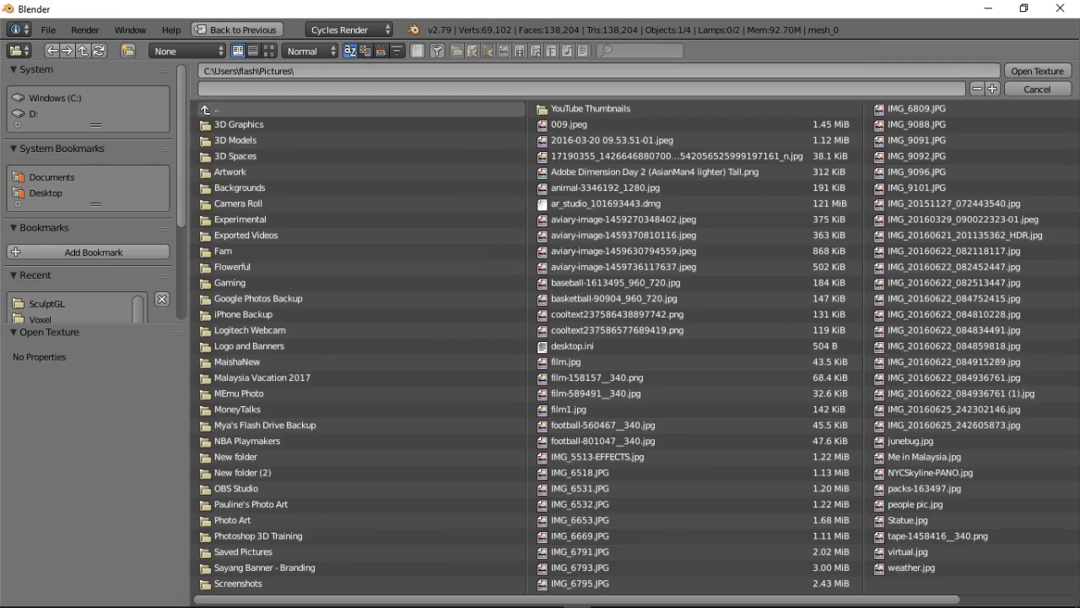
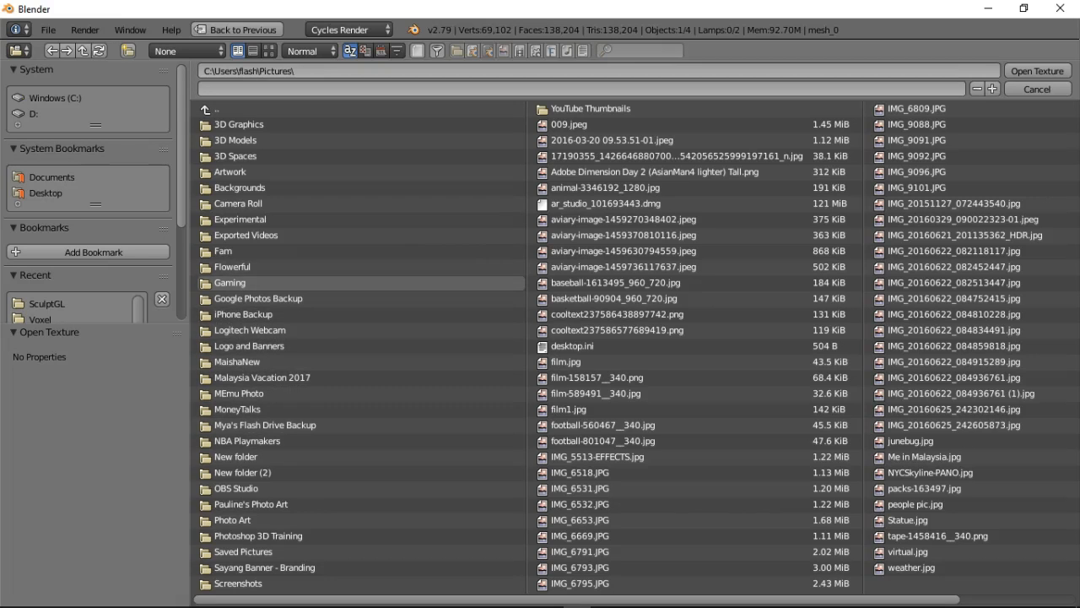
{"action": "left_click", "coordinate": [240, 187]}
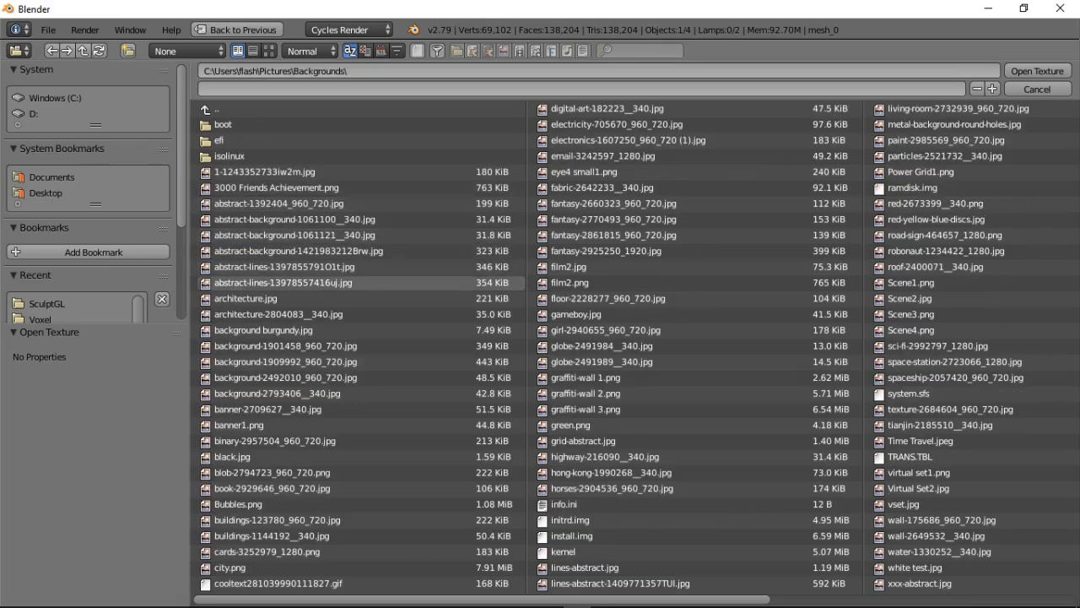
{"action": "left_click", "coordinate": [296, 218]}
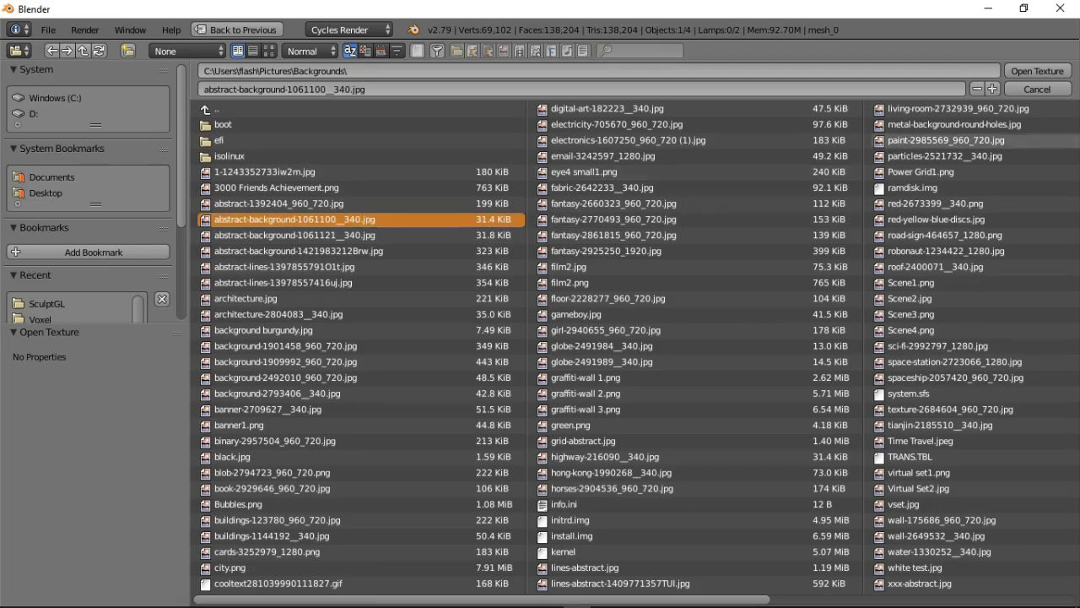
{"action": "left_click", "coordinate": [1037, 71]}
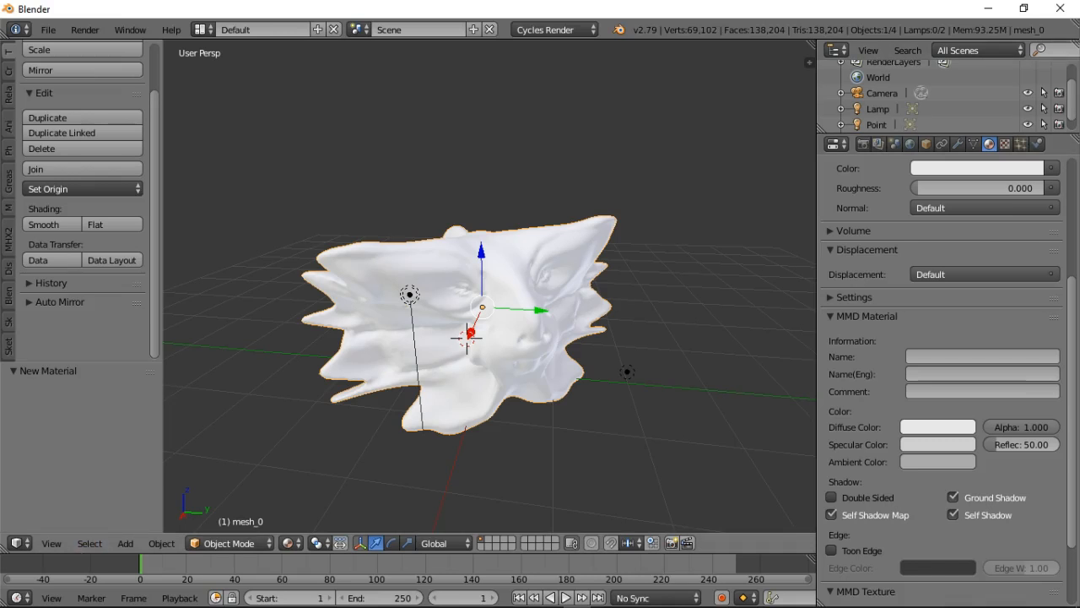
- Replace the timeline with a UV/Image Editor and enlarge it to about a third of the window's height
{"action": "left_click", "coordinate": [263, 564]}
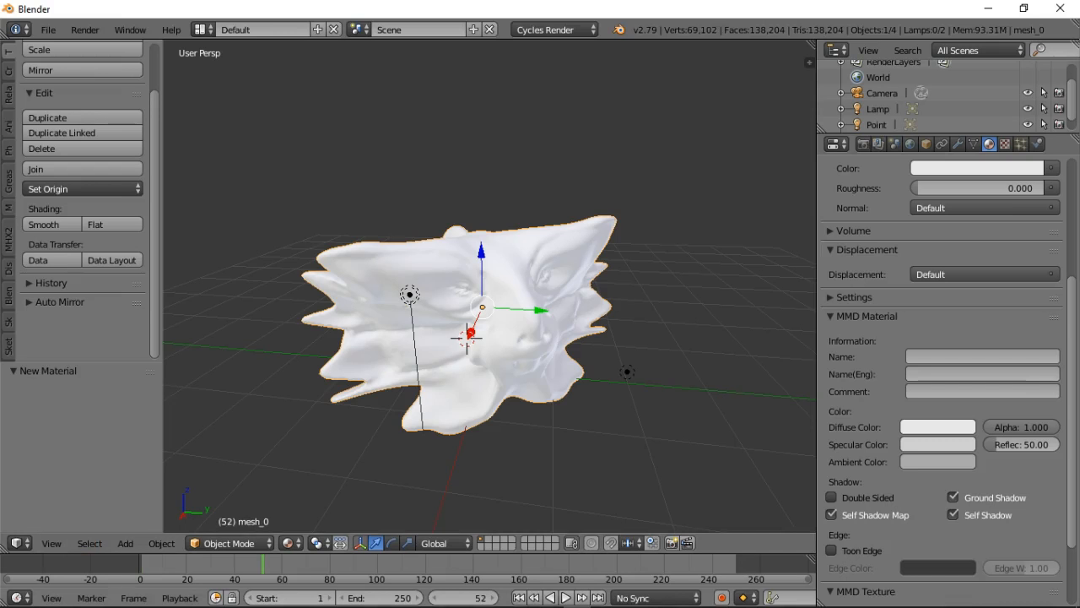
{"action": "left_click", "coordinate": [17, 597]}
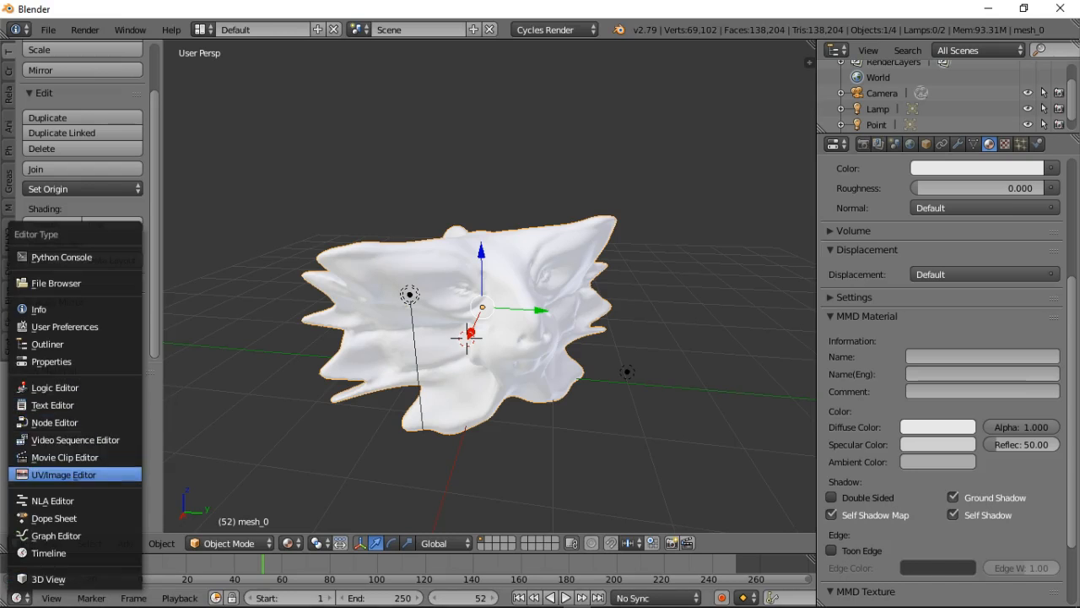
{"action": "left_click", "coordinate": [64, 474]}
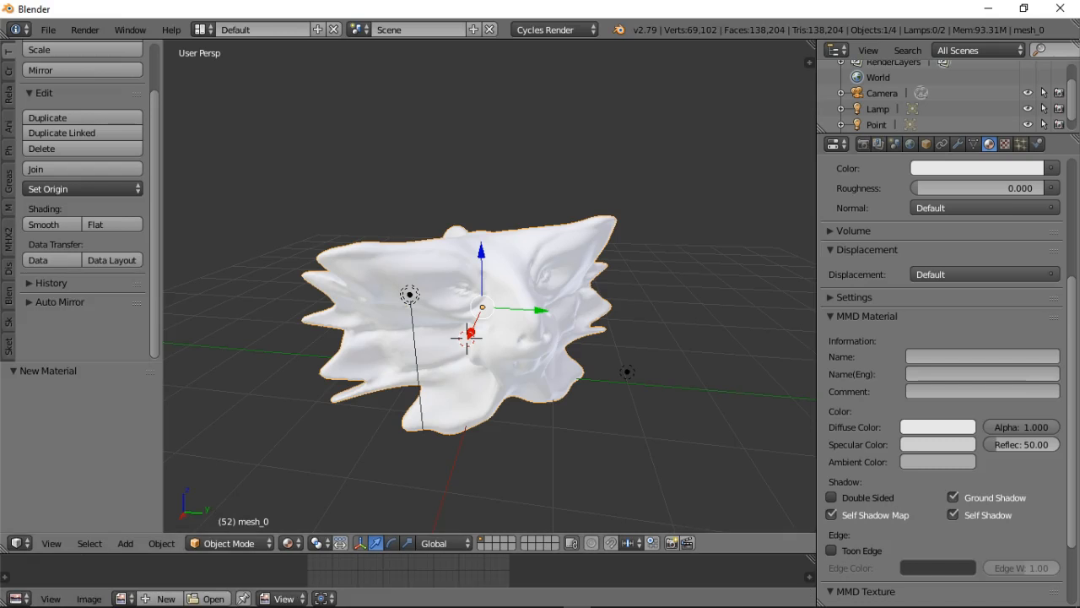
{"action": "left_click_drag", "start_coordinate": [447, 554], "coordinate": [447, 405]}
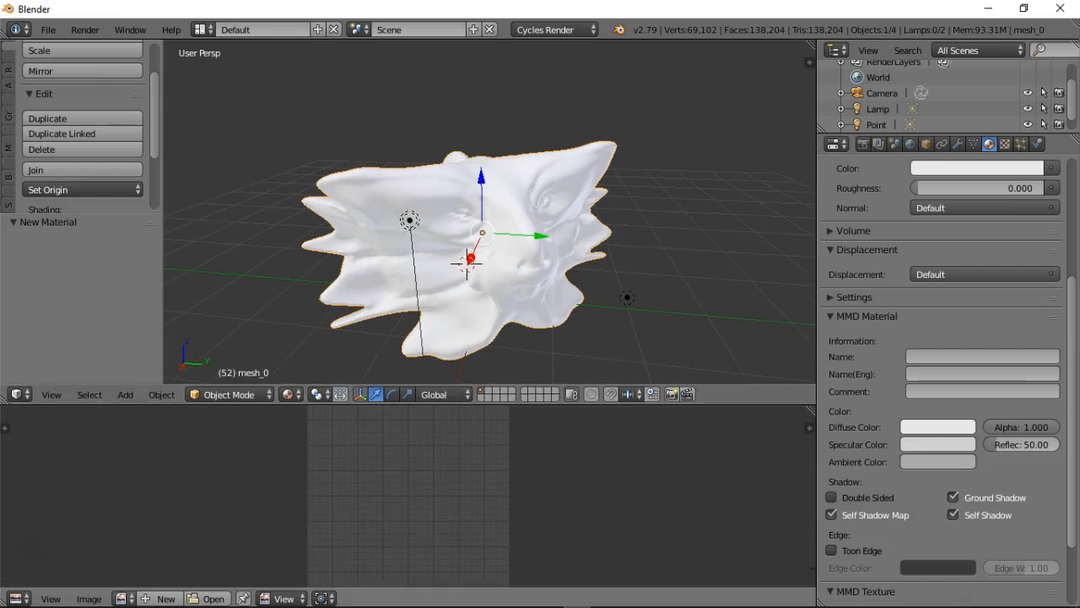
- Look at the render result in the image editor and replace it with abstract-background-1061100__340.jpg
{"action": "left_click", "coordinate": [123, 599]}
{"action": "left_click", "coordinate": [165, 454]}
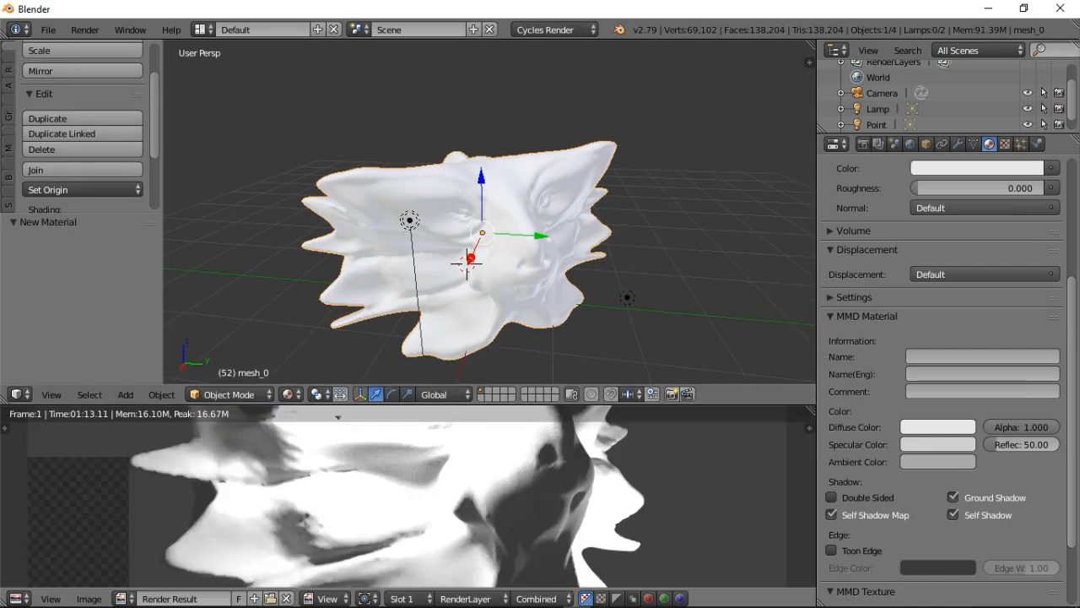
{"action": "scroll", "coordinate": [372, 456], "scroll_direction": "down", "scroll_amount": 2}
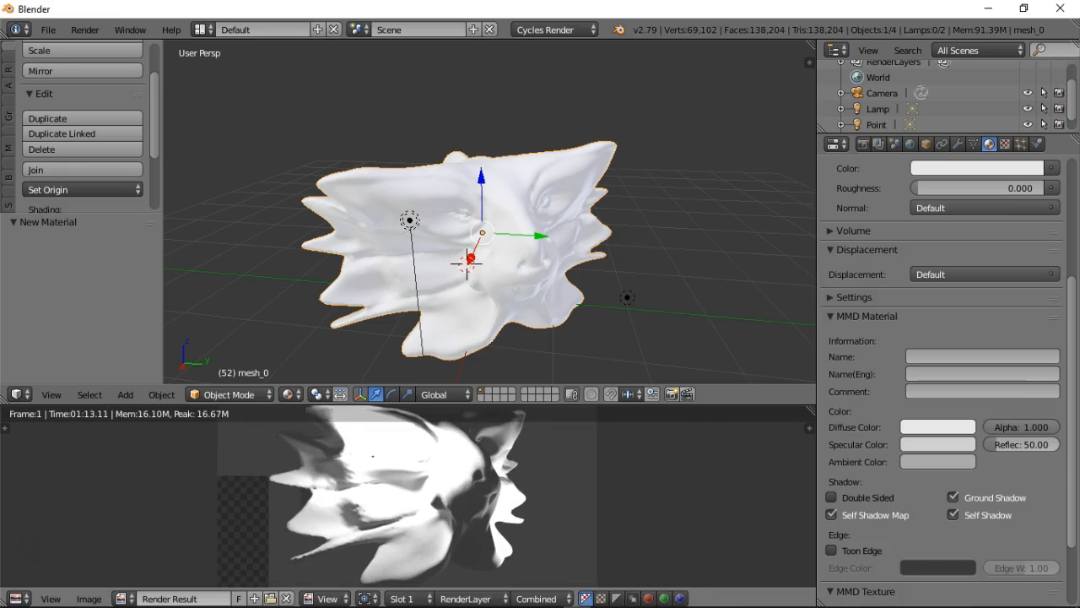
{"action": "left_click", "coordinate": [123, 598]}
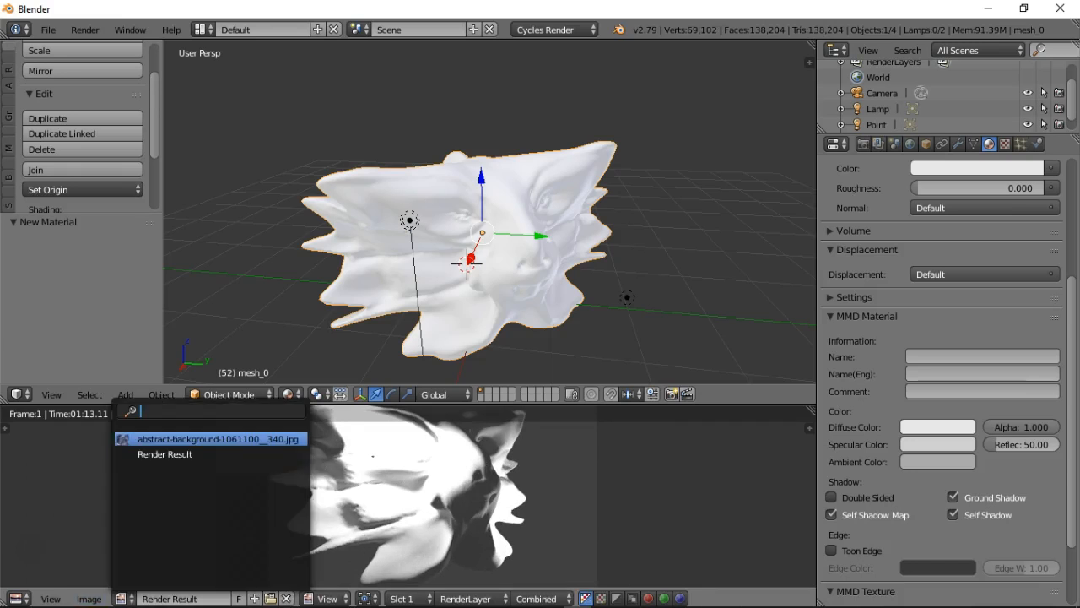
{"action": "left_click", "coordinate": [217, 439]}
{"action": "scroll", "coordinate": [407, 496], "scroll_direction": "up", "scroll_amount": 4}
{"action": "scroll", "coordinate": [408, 496], "scroll_direction": "down", "scroll_amount": 4}
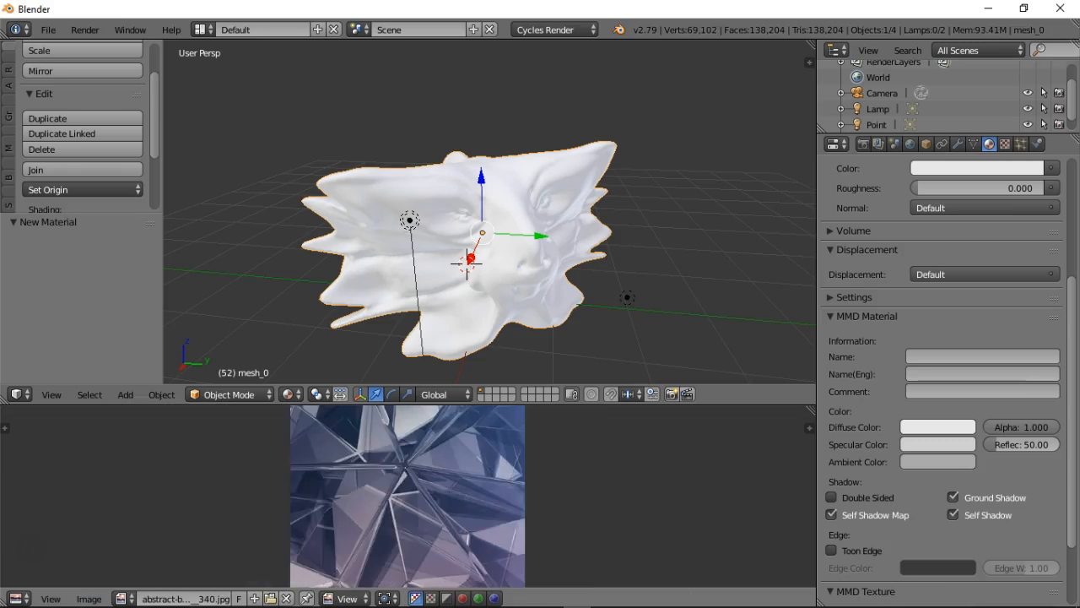
- Expand the head material's preview and examine its surface shader choices, displacement and MMD settings
{"action": "left_click", "coordinate": [1004, 143]}
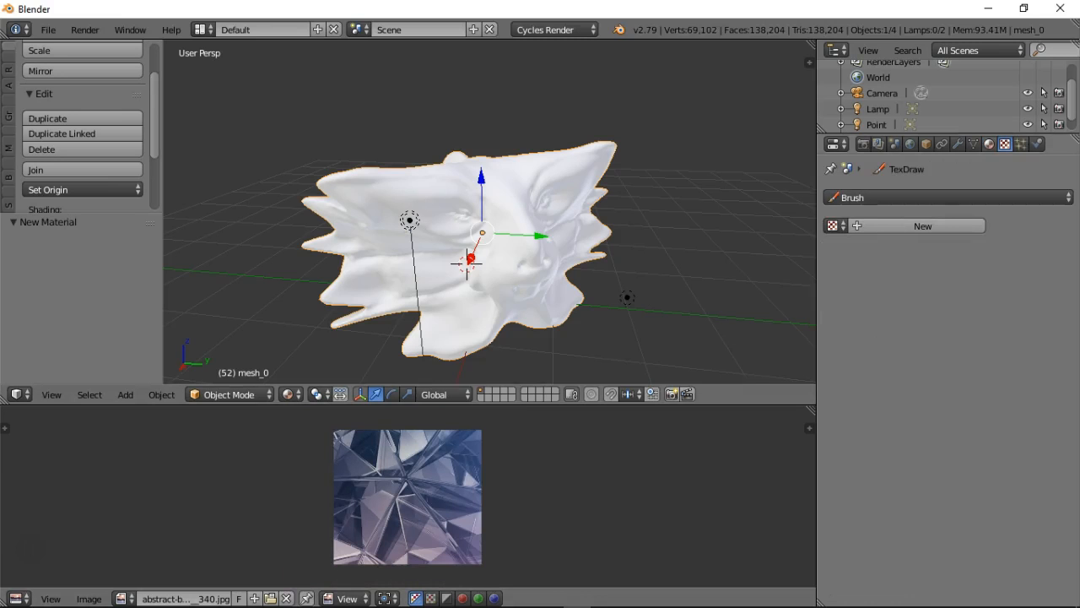
{"action": "left_click", "coordinate": [989, 143]}
{"action": "scroll", "coordinate": [945, 380], "scroll_direction": "up", "scroll_amount": 6}
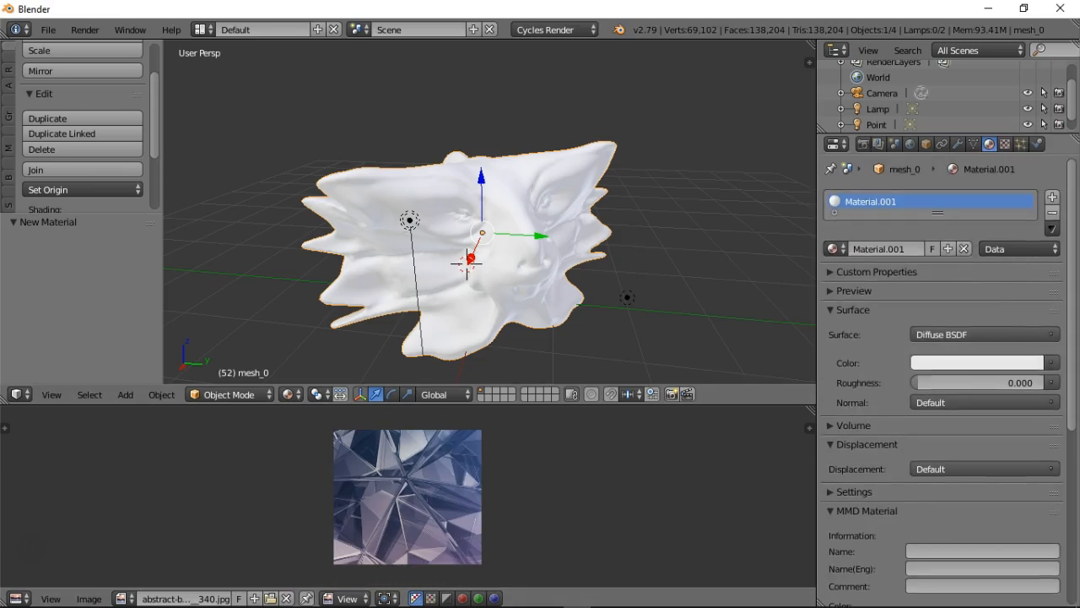
{"action": "left_click", "coordinate": [853, 292]}
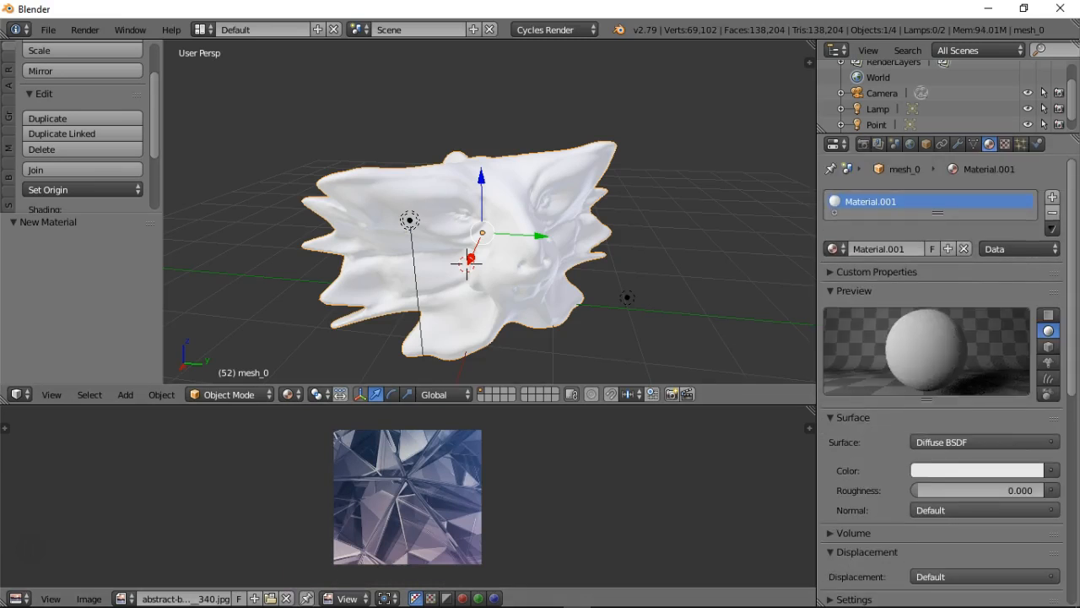
{"action": "scroll", "coordinate": [886, 249], "scroll_direction": "down", "scroll_amount": 8}
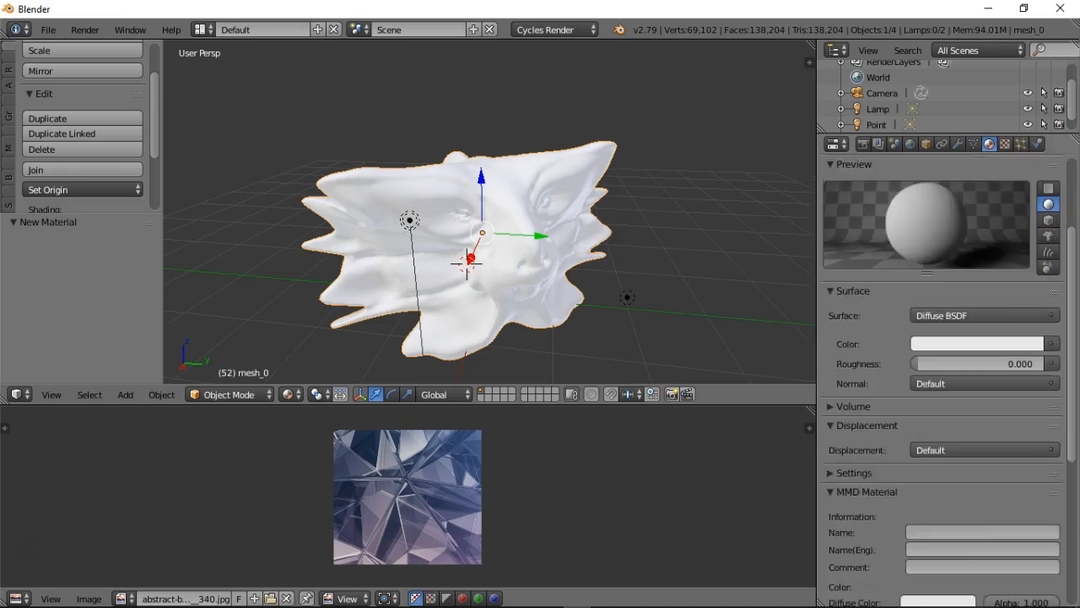
{"action": "scroll", "coordinate": [941, 376], "scroll_direction": "down", "scroll_amount": 3}
{"action": "scroll", "coordinate": [941, 379], "scroll_direction": "up", "scroll_amount": 10}
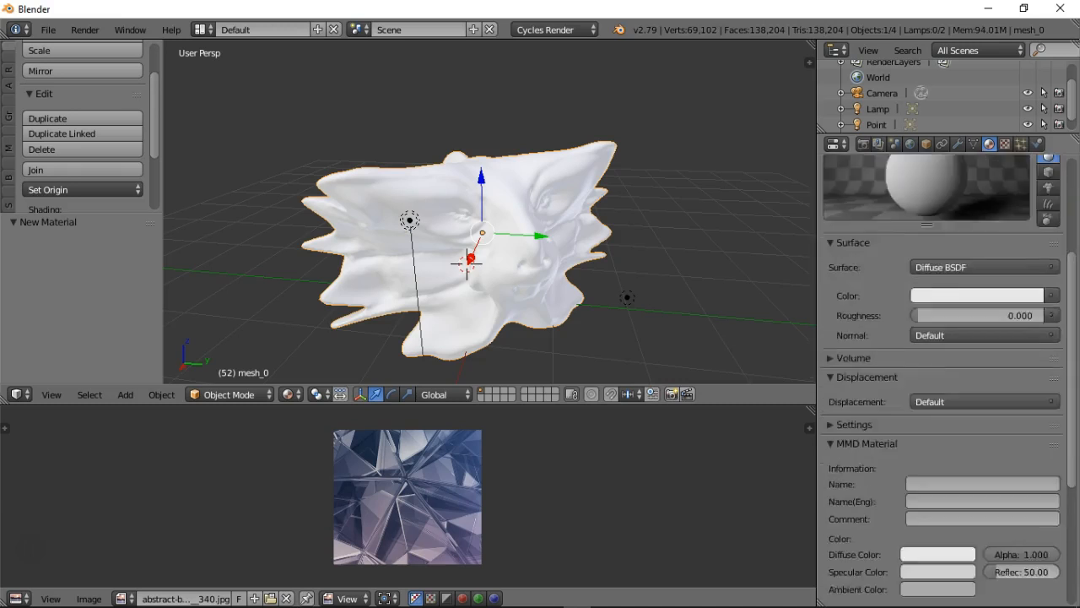
{"action": "left_click", "coordinate": [983, 441]}
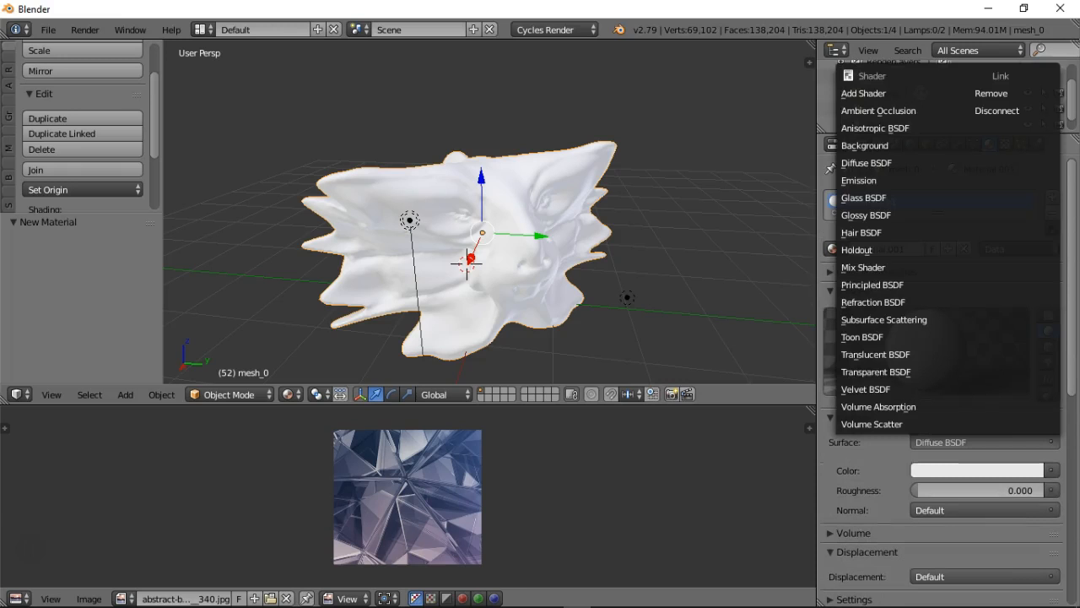
{"action": "left_click", "coordinate": [983, 441]}
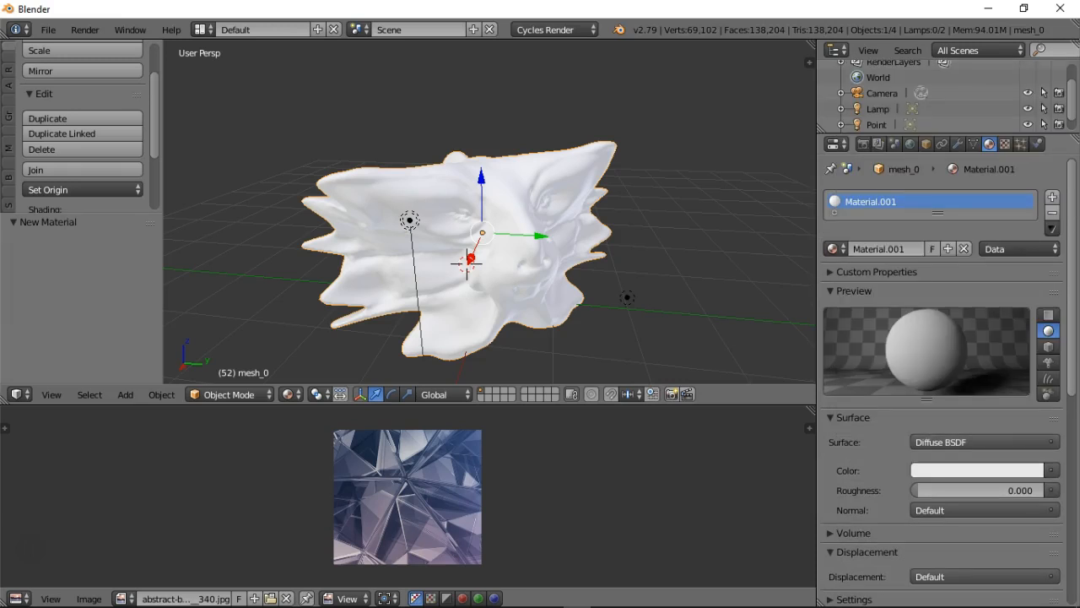
{"action": "scroll", "coordinate": [997, 398], "scroll_direction": "down", "scroll_amount": 10}
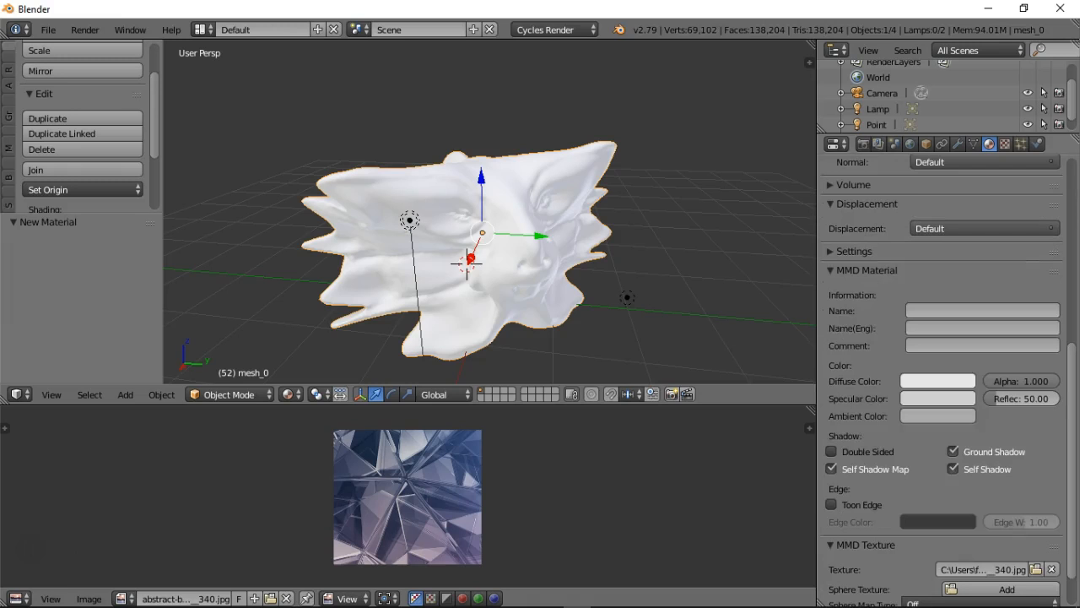
{"action": "scroll", "coordinate": [886, 472], "scroll_direction": "up", "scroll_amount": 3}
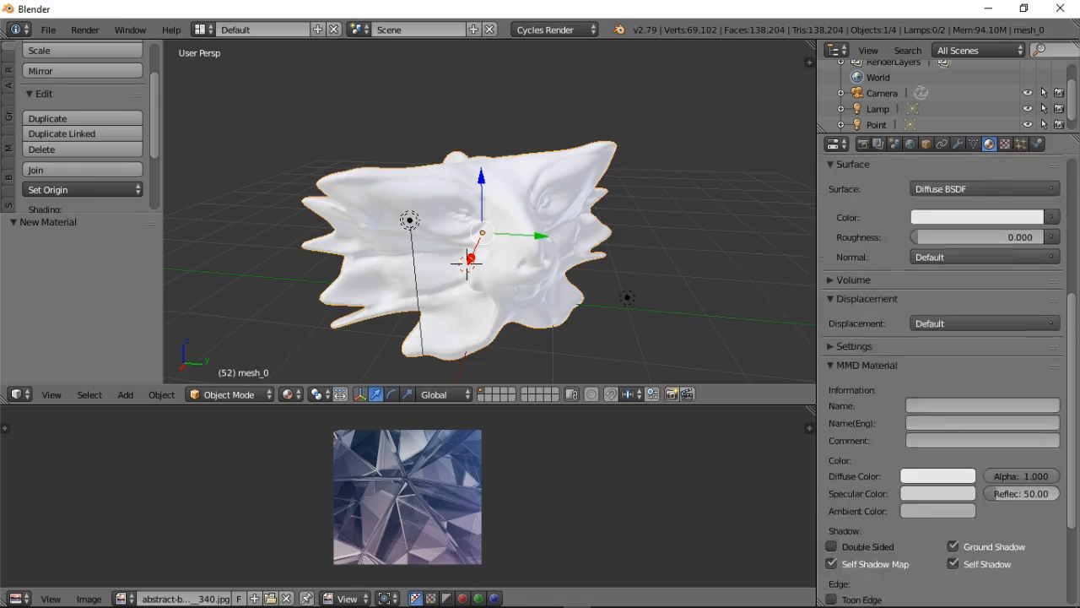
{"action": "scroll", "coordinate": [945, 380], "scroll_direction": "up", "scroll_amount": 5}
{"action": "scroll", "coordinate": [941, 380], "scroll_direction": "up", "scroll_amount": 3}
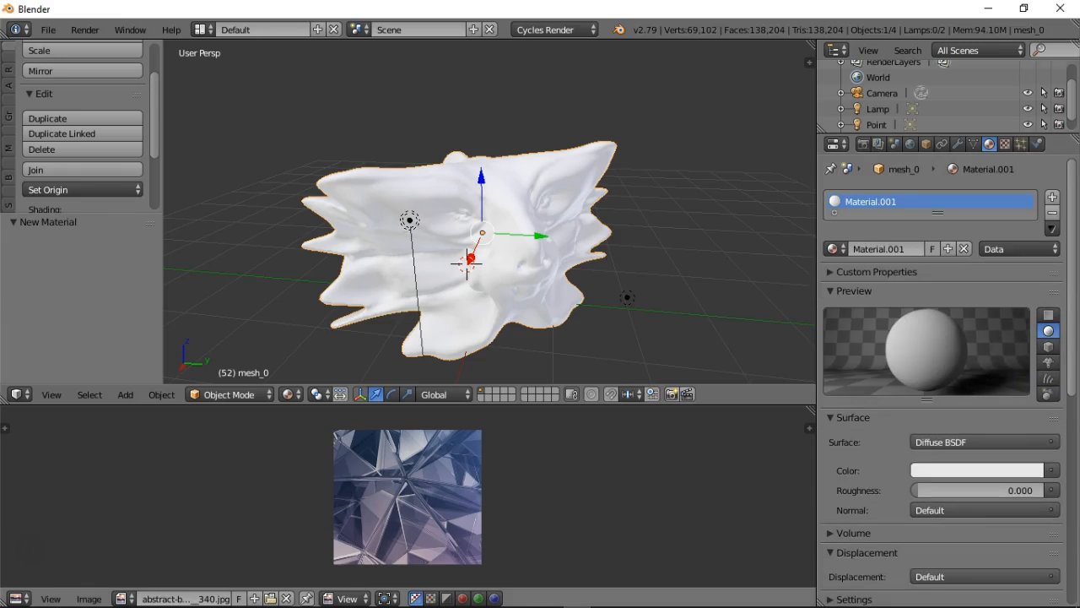
- Switch the image editor to Paint mode, trying Mask mode along the way
{"action": "left_click", "coordinate": [347, 598]}
{"action": "left_click", "coordinate": [347, 598]}
{"action": "left_click", "coordinate": [347, 598]}
{"action": "left_click", "coordinate": [352, 562]}
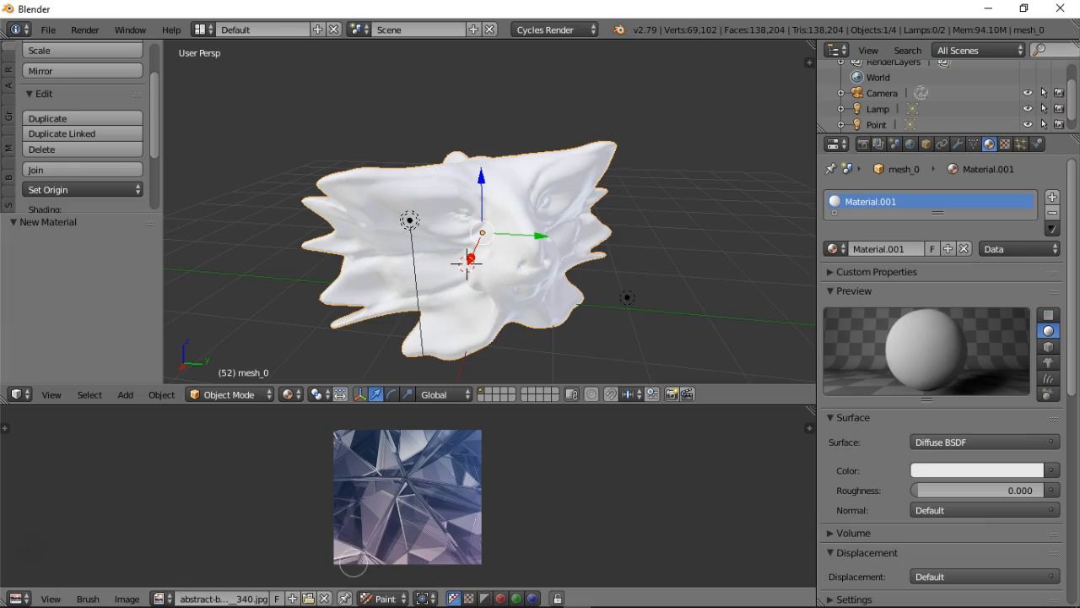
{"action": "left_click", "coordinate": [385, 598]}
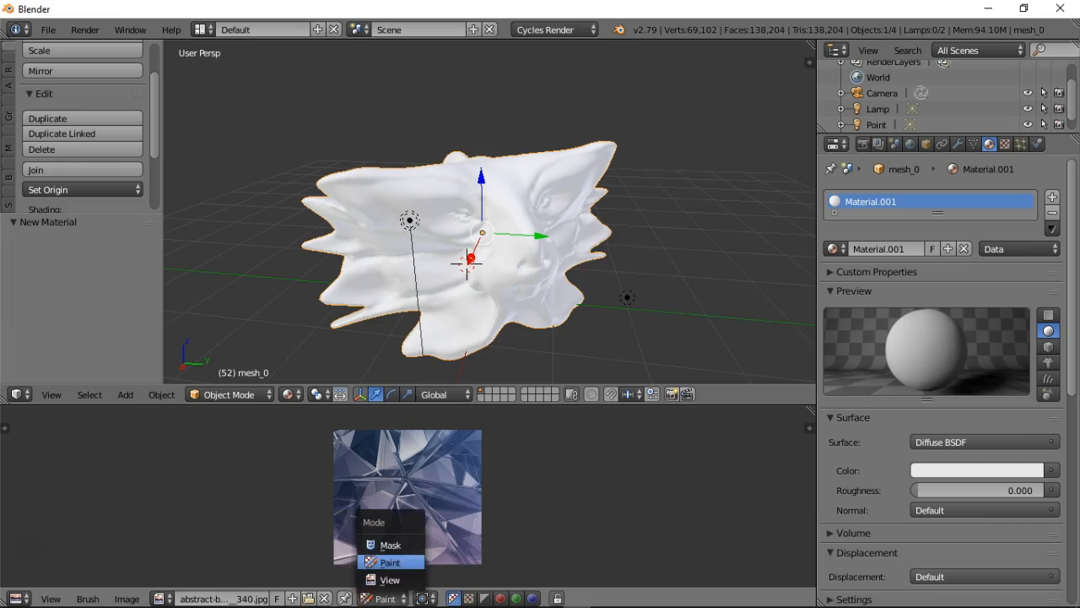
{"action": "left_click", "coordinate": [391, 544]}
{"action": "left_click", "coordinate": [419, 598]}
{"action": "left_click", "coordinate": [424, 561]}
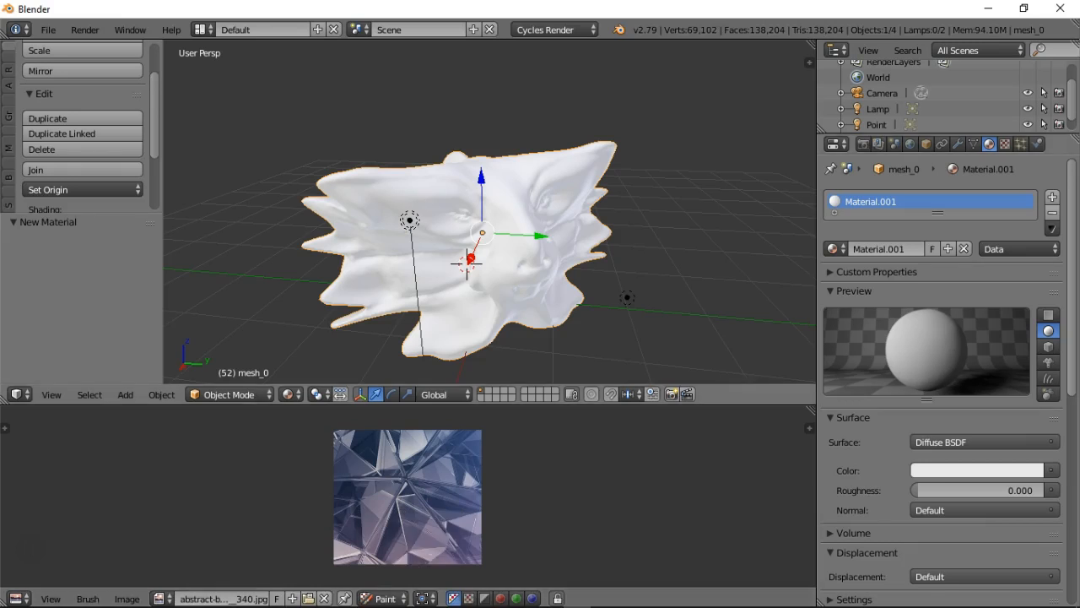
- Add a texture to the TexDraw brush and set it to the existing abstract-background-1061100__340 image texture
{"action": "left_click", "coordinate": [1005, 144]}
{"action": "left_click", "coordinate": [918, 225]}
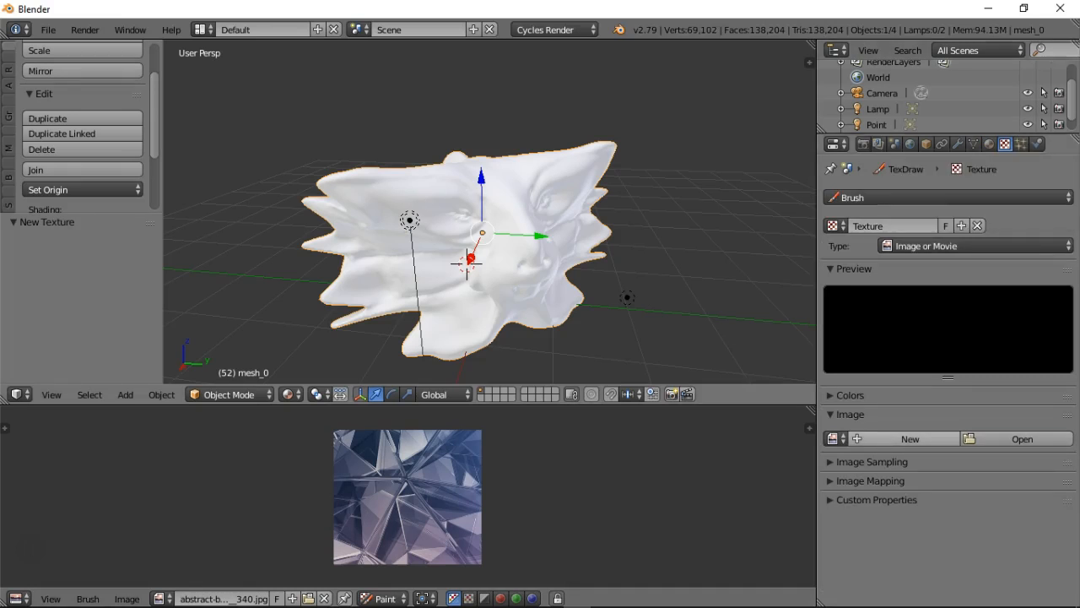
{"action": "left_click", "coordinate": [909, 439]}
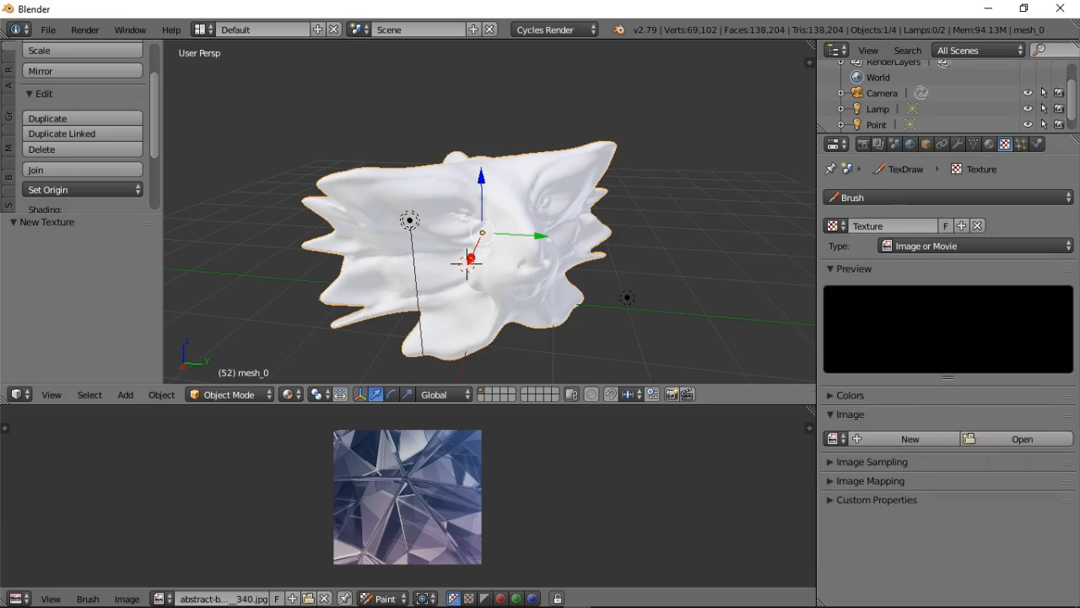
{"action": "left_click", "coordinate": [836, 226]}
{"action": "left_click", "coordinate": [895, 248]}
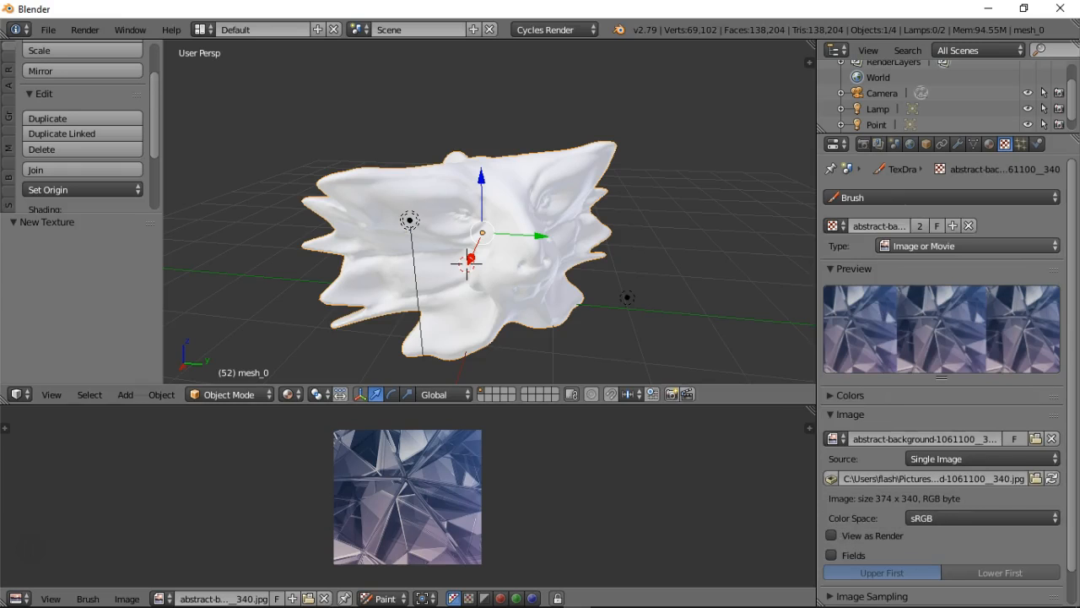
{"action": "scroll", "coordinate": [945, 380], "scroll_direction": "down", "scroll_amount": 2}
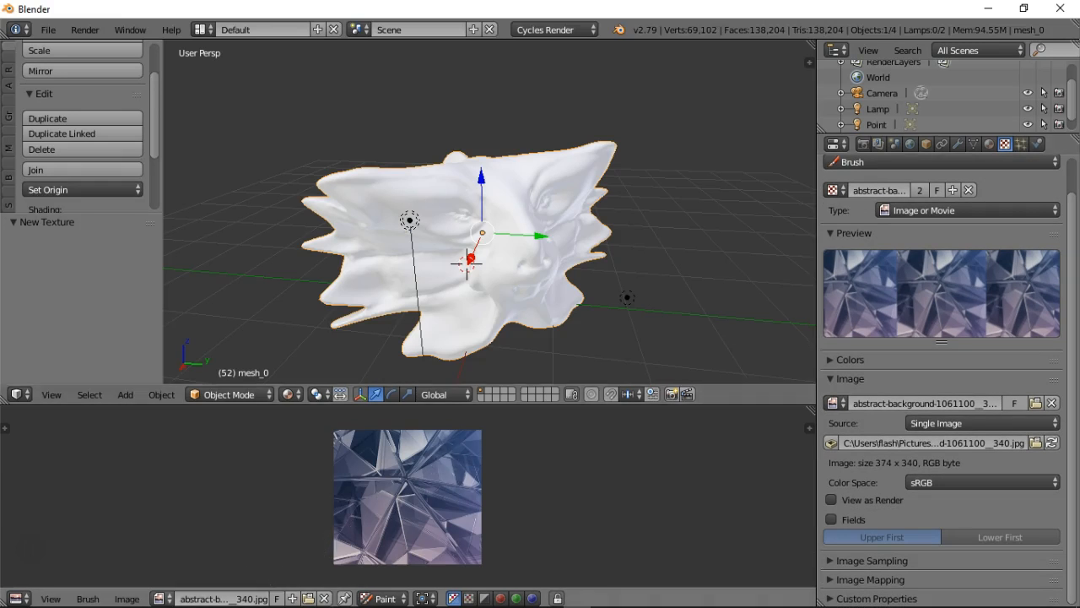
- Switch the dragon head to Texture Paint mode and brush a short stroke near the middle of the abstract background image
{"action": "left_click", "coordinate": [160, 599]}
{"action": "left_click", "coordinate": [161, 598]}
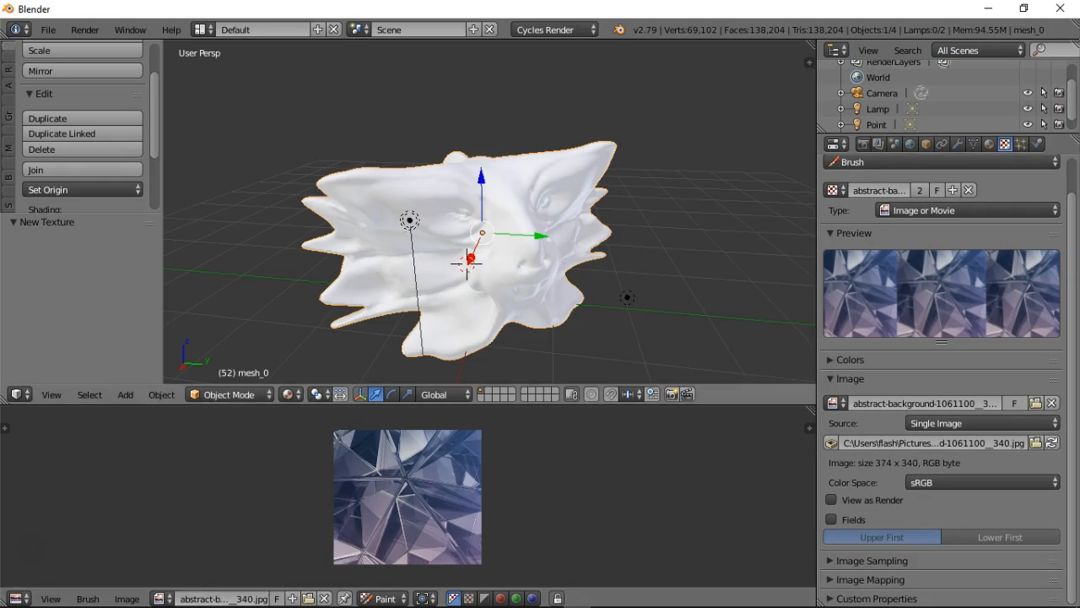
{"action": "scroll", "coordinate": [83, 127], "scroll_direction": "up", "scroll_amount": 3}
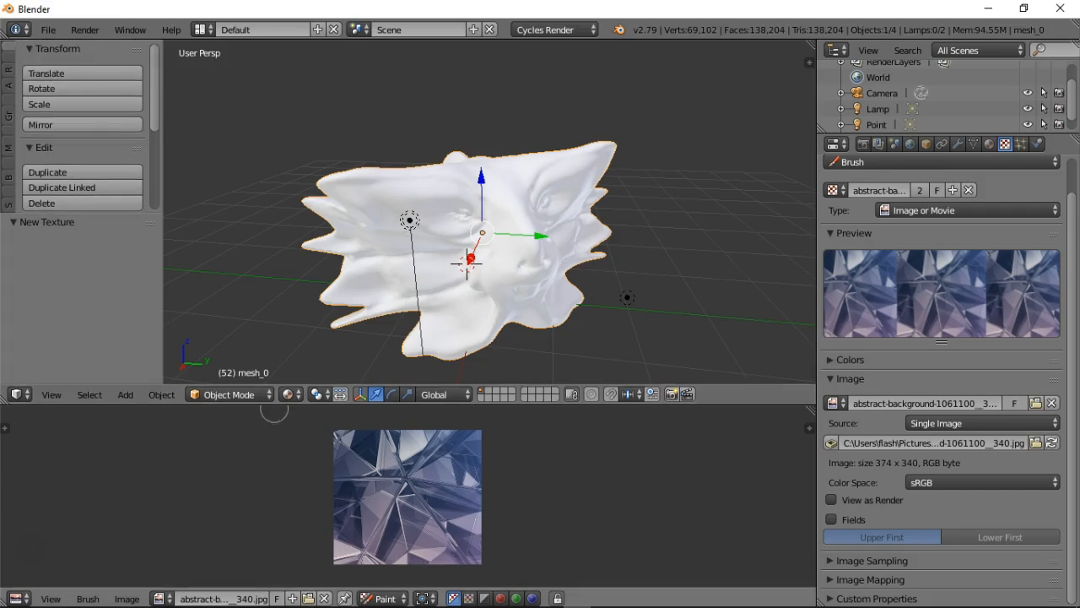
{"action": "left_click", "coordinate": [232, 395]}
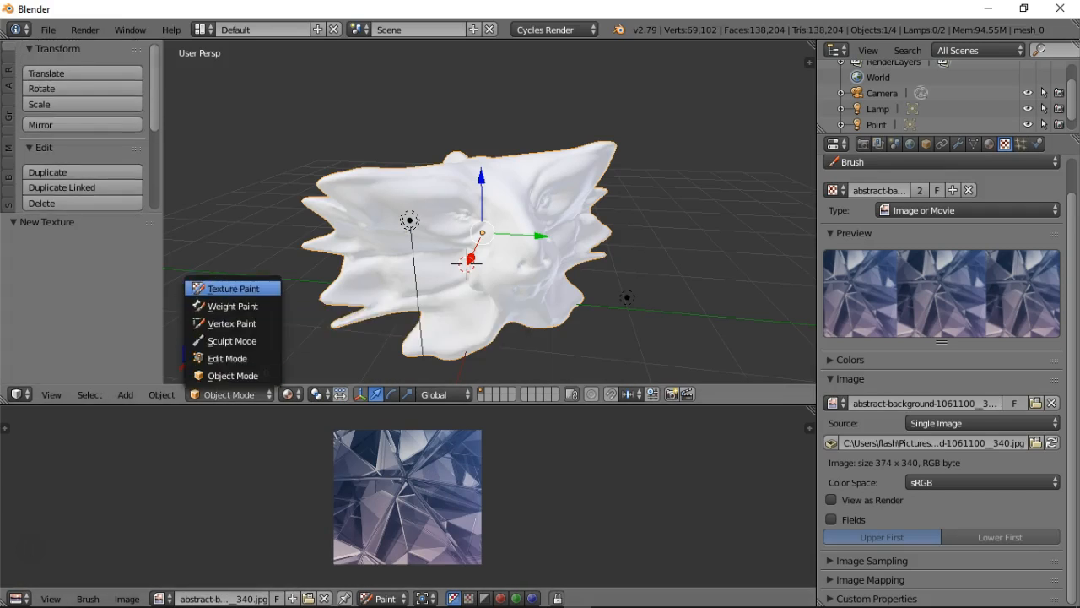
{"action": "left_click", "coordinate": [233, 288]}
{"action": "mouse_move", "coordinate": [428, 490]}
{"action": "left_mouse_down"}
{"action": "mouse_move", "coordinate": [389, 474]}
{"action": "mouse_move", "coordinate": [435, 480]}
{"action": "left_mouse_up"}
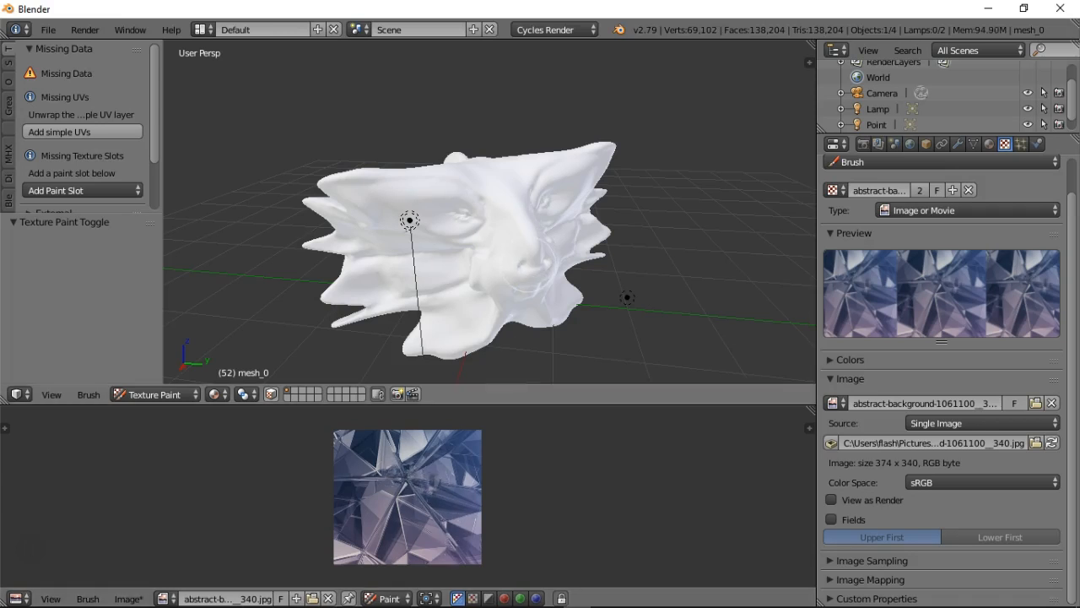
- Reselect abstract-background-1061100__340.jpg as the brush texture's image and set the render engine to Blender Render
{"action": "left_click", "coordinate": [836, 402]}
{"action": "left_click", "coordinate": [928, 427]}
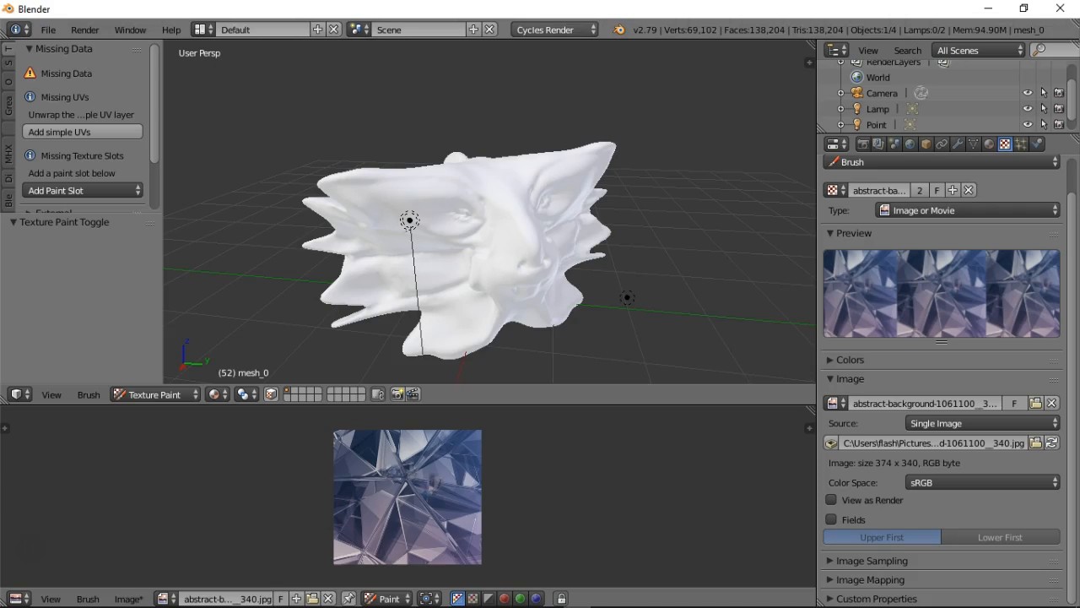
{"action": "left_click", "coordinate": [556, 29]}
{"action": "left_click", "coordinate": [540, 44]}
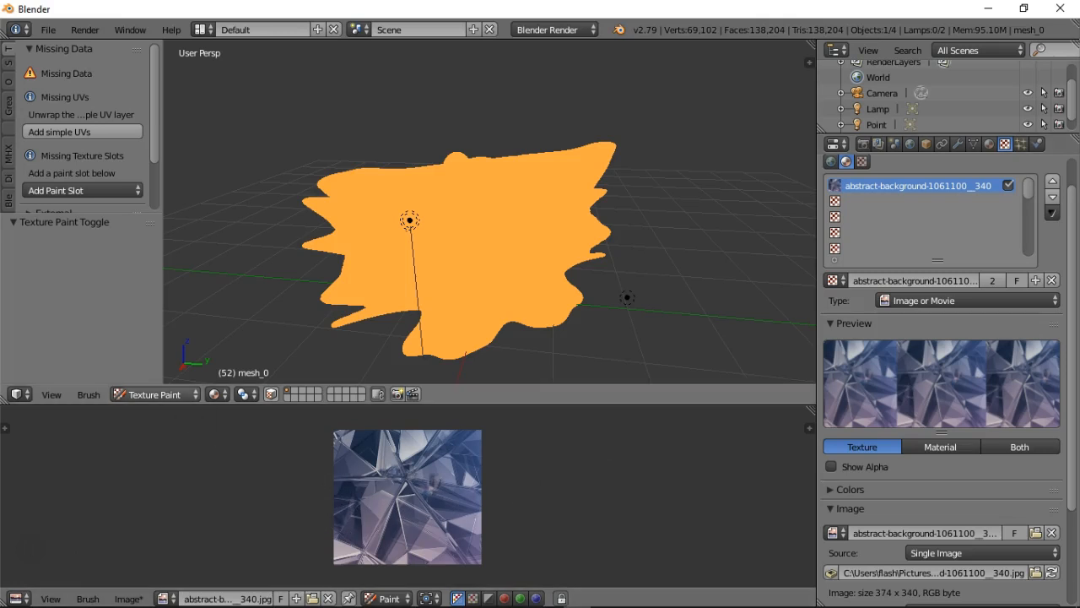
- Re-enter Texture Paint mode by way of Object Mode and reselect abstract-background-1061100__340.jpg in the image editor
{"action": "left_click", "coordinate": [154, 394]}
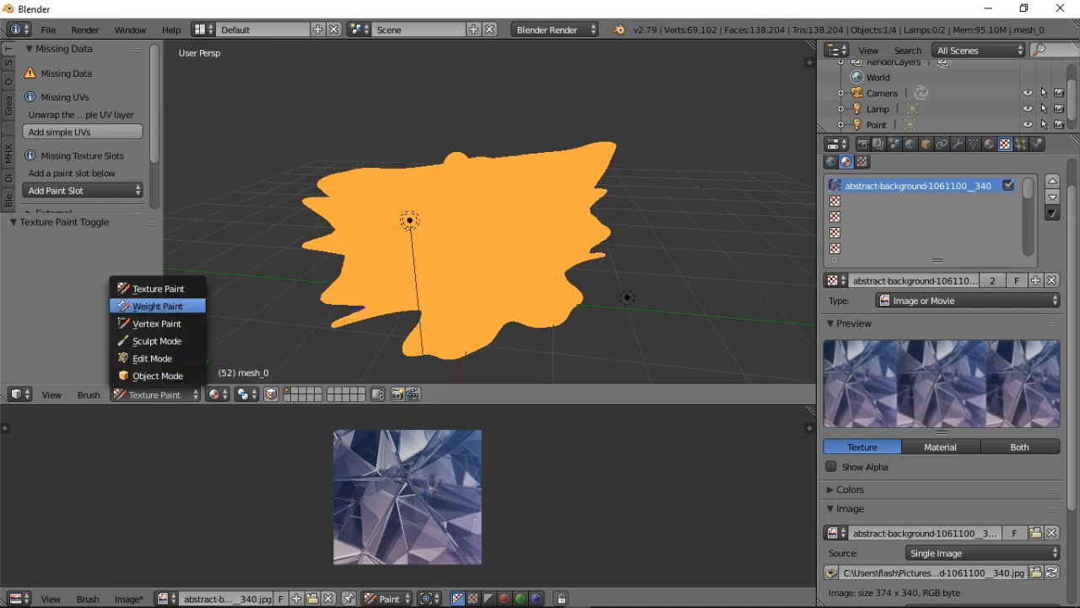
{"action": "left_click", "coordinate": [158, 375]}
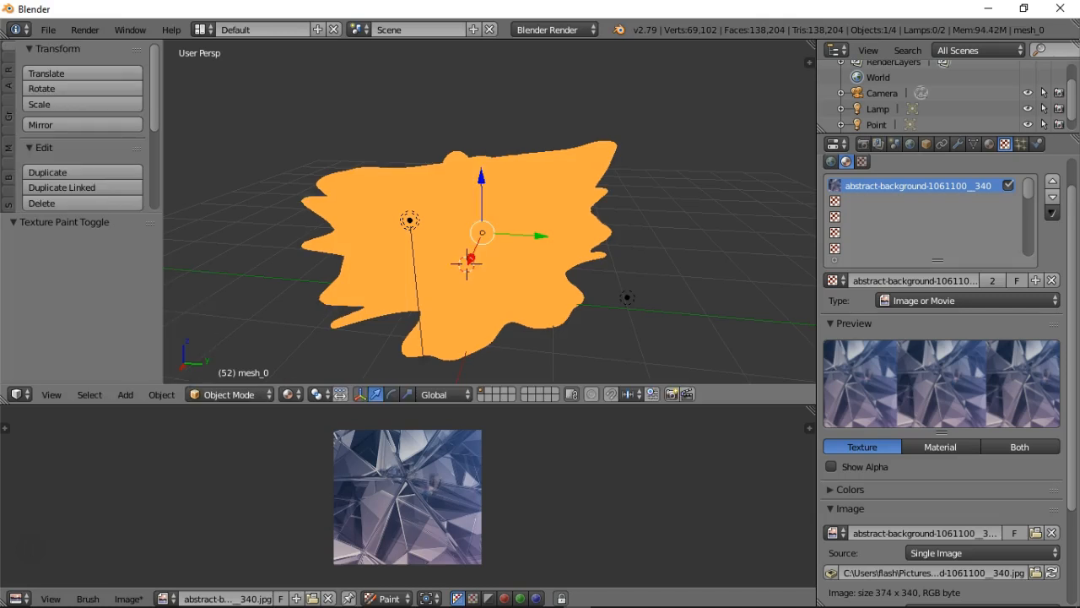
{"action": "left_click", "coordinate": [229, 394]}
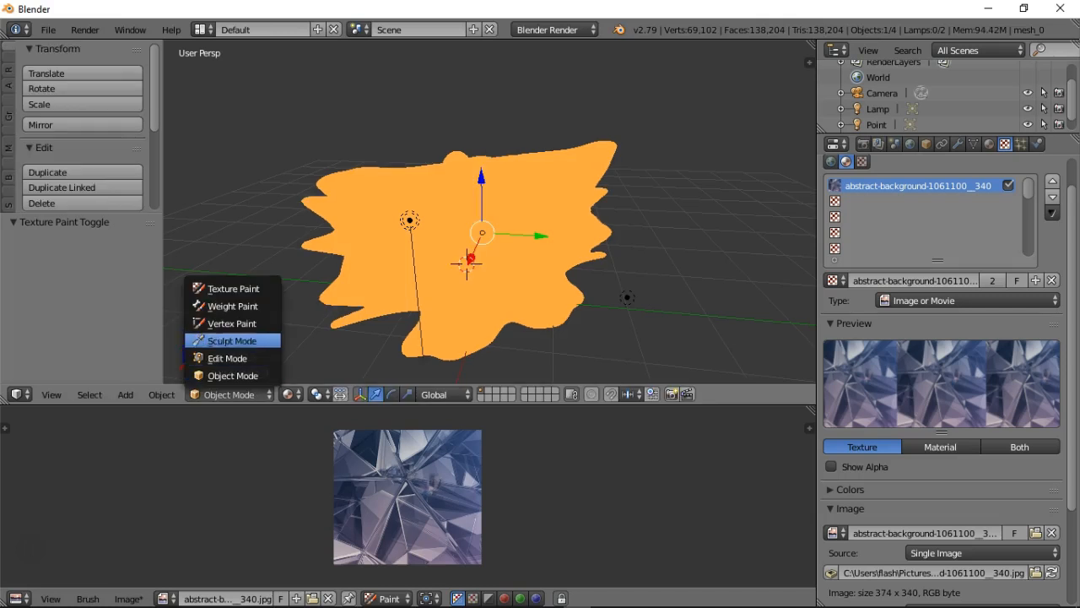
{"action": "left_click", "coordinate": [233, 288]}
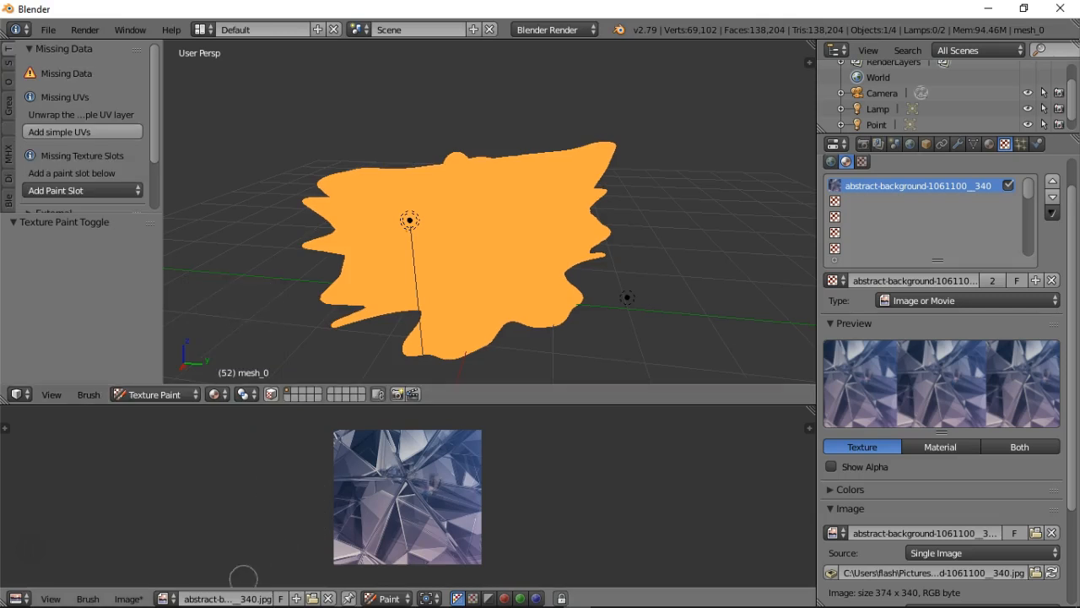
{"action": "left_click", "coordinate": [163, 599]}
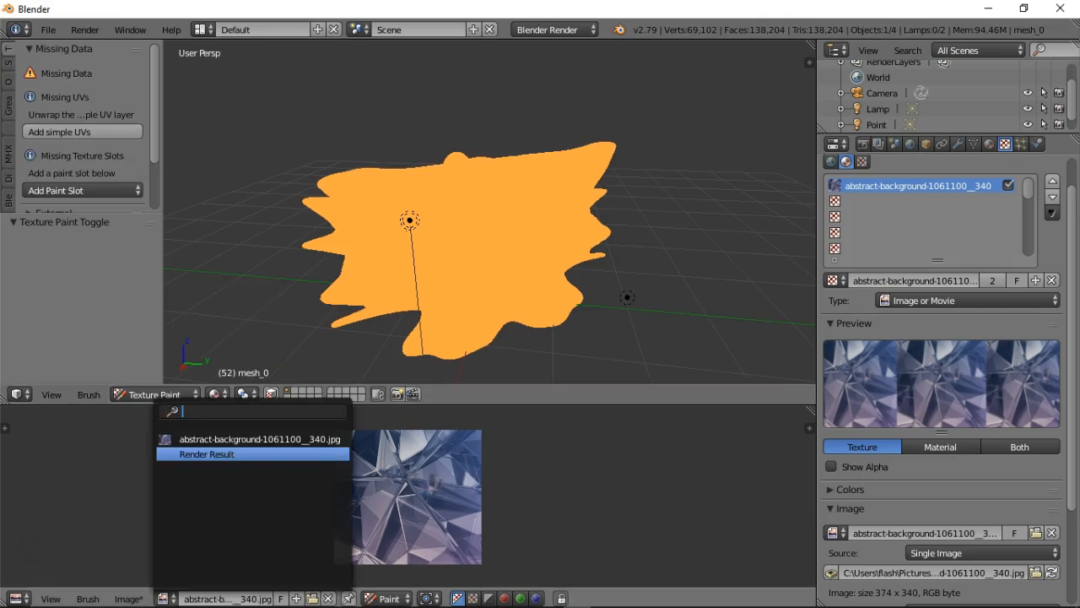
{"action": "left_click", "coordinate": [235, 439]}
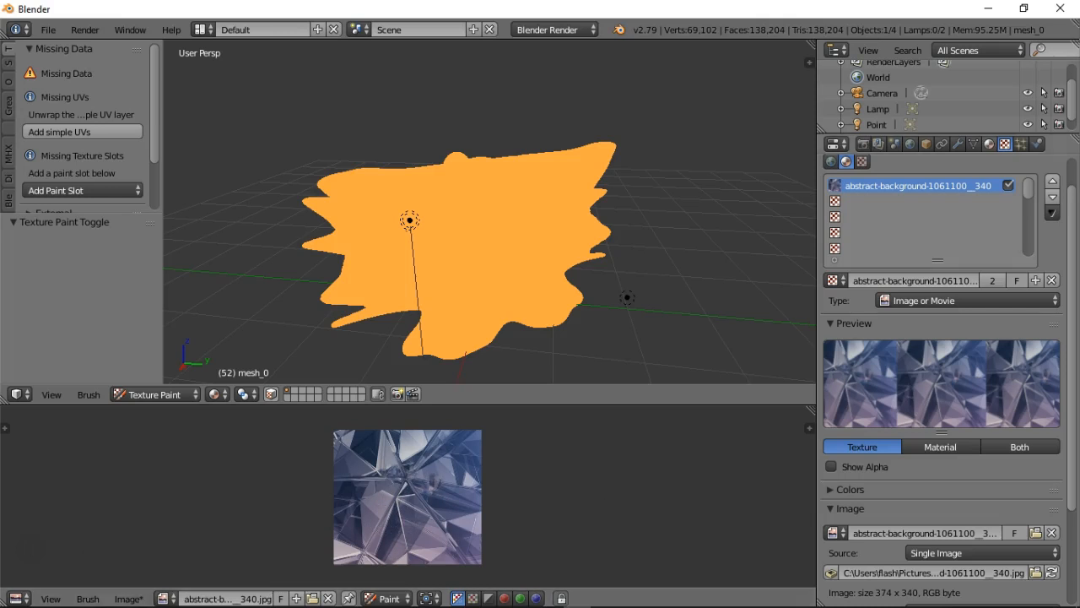
- Replace the dragon head's Material.001 with the existing material named Material
{"action": "left_click", "coordinate": [989, 143]}
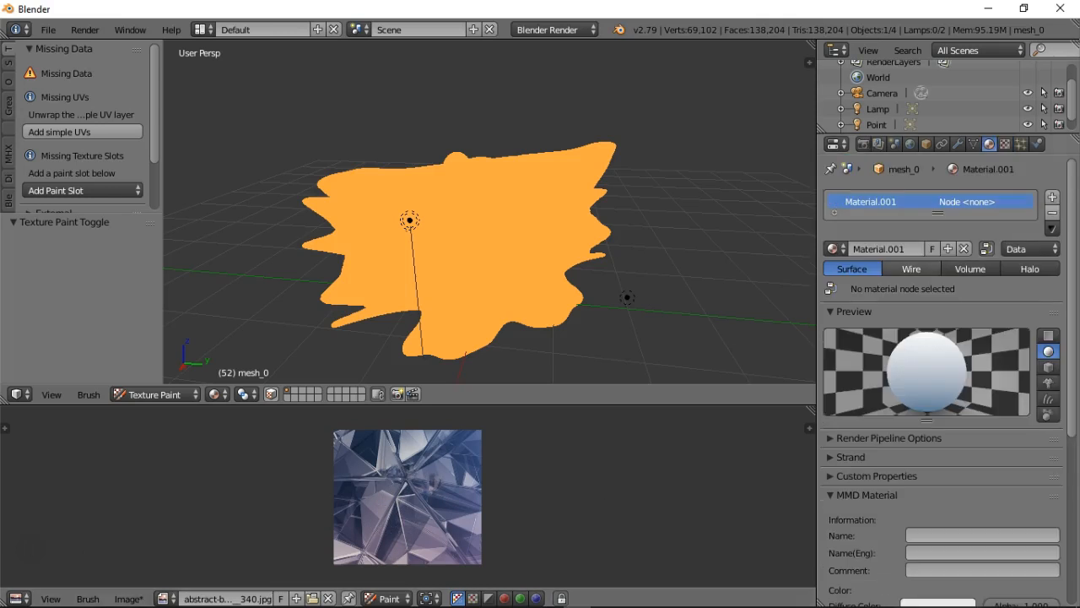
{"action": "left_click", "coordinate": [834, 249]}
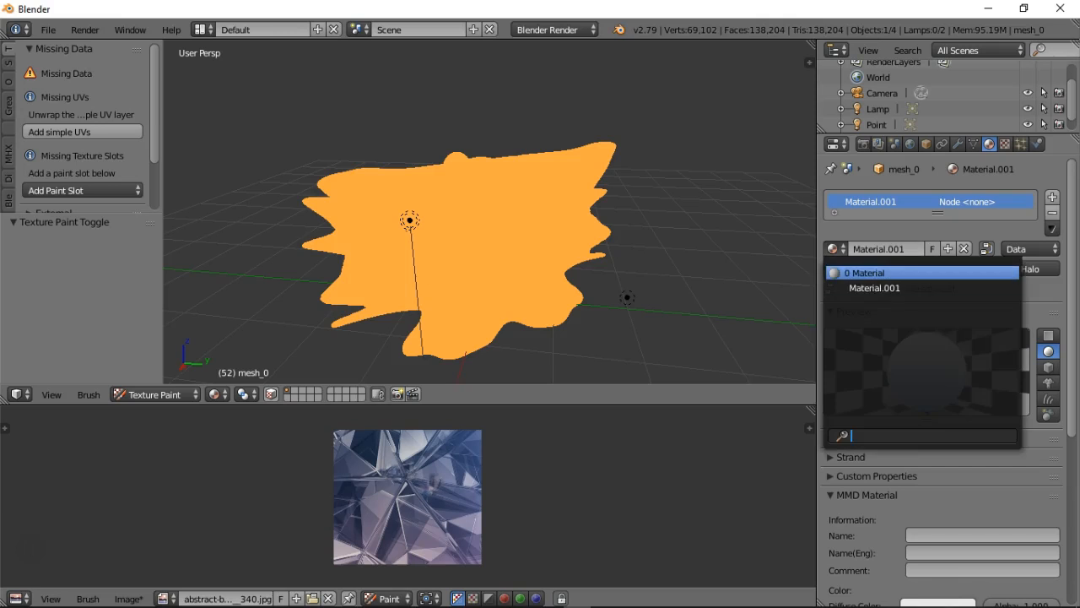
{"action": "left_click", "coordinate": [866, 274]}
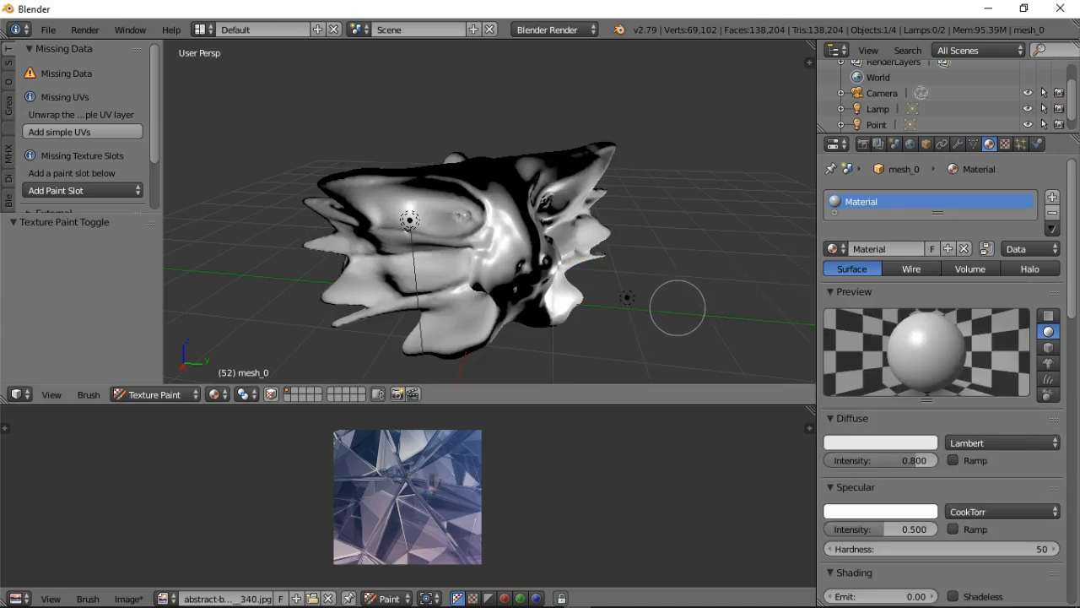
{"action": "scroll", "coordinate": [941, 379], "scroll_direction": "down", "scroll_amount": 12}
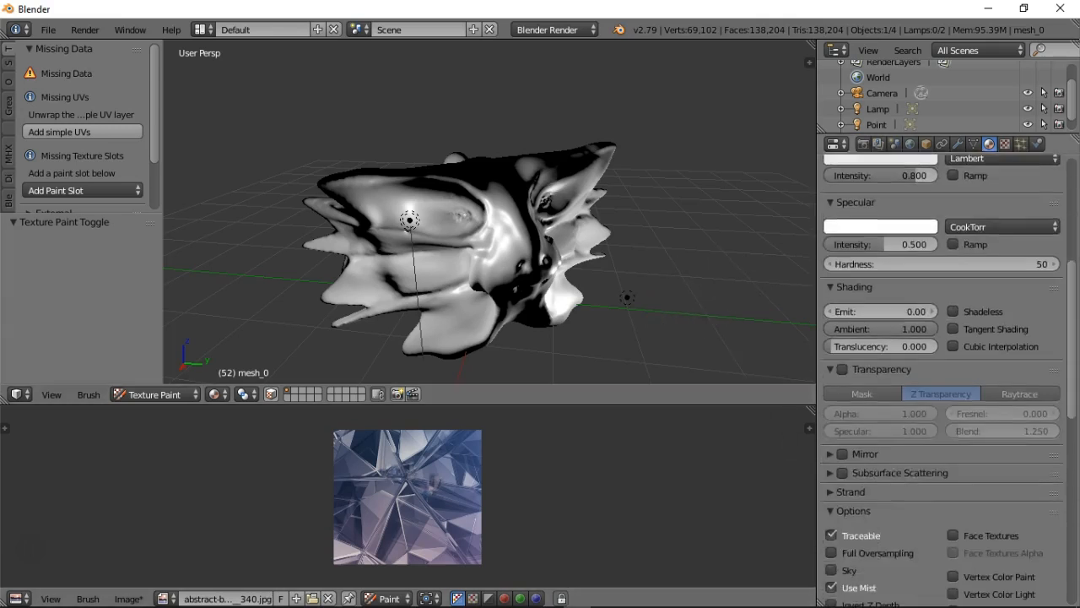
{"action": "scroll", "coordinate": [941, 379], "scroll_direction": "down", "scroll_amount": 11}
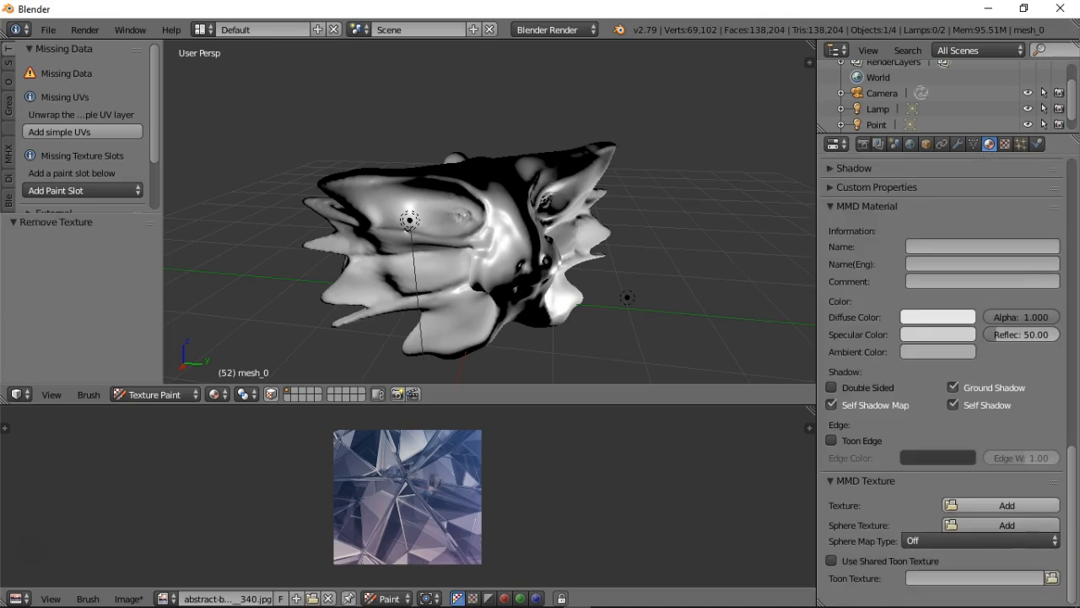
{"action": "left_click", "coordinate": [1007, 541]}
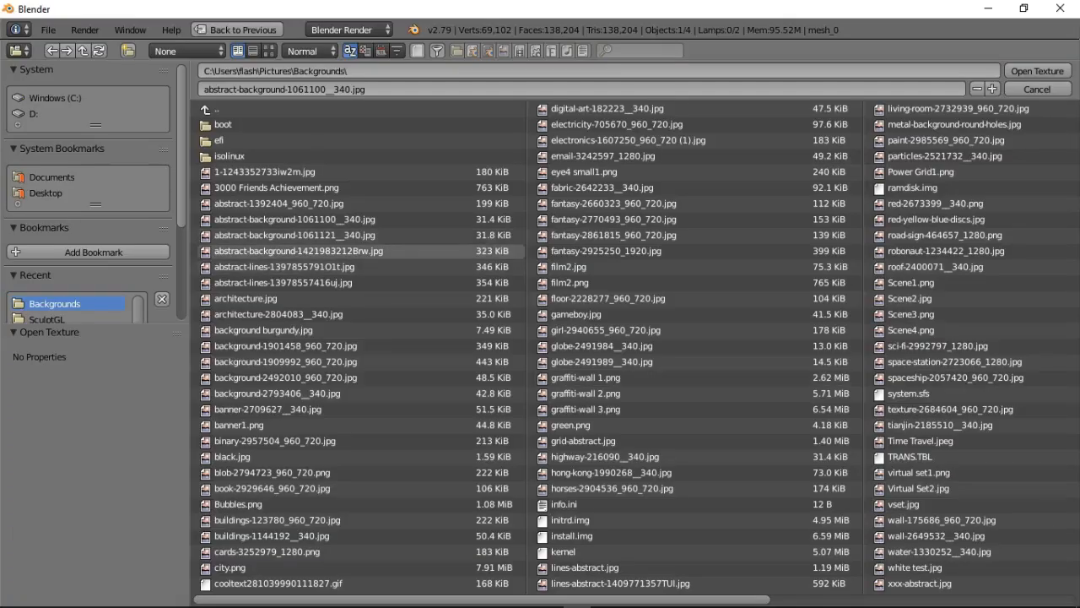
{"action": "left_click", "coordinate": [299, 251]}
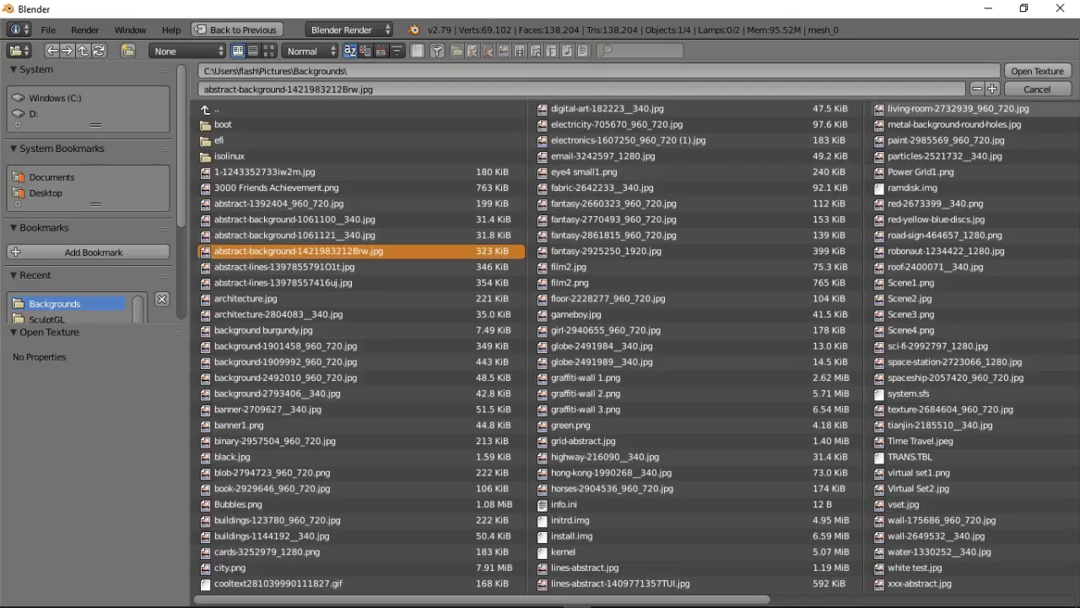
{"action": "left_click", "coordinate": [1037, 71]}
{"action": "scroll", "coordinate": [881, 455], "scroll_direction": "down", "scroll_amount": 3}
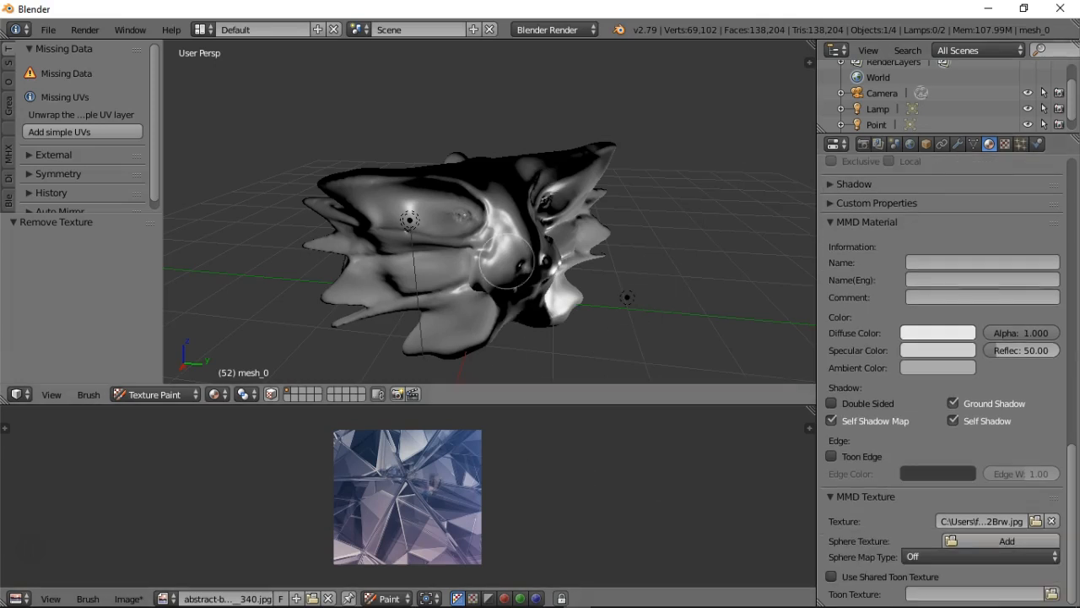
{"action": "scroll", "coordinate": [941, 380], "scroll_direction": "up", "scroll_amount": 4}
{"action": "scroll", "coordinate": [945, 380], "scroll_direction": "up", "scroll_amount": 5}
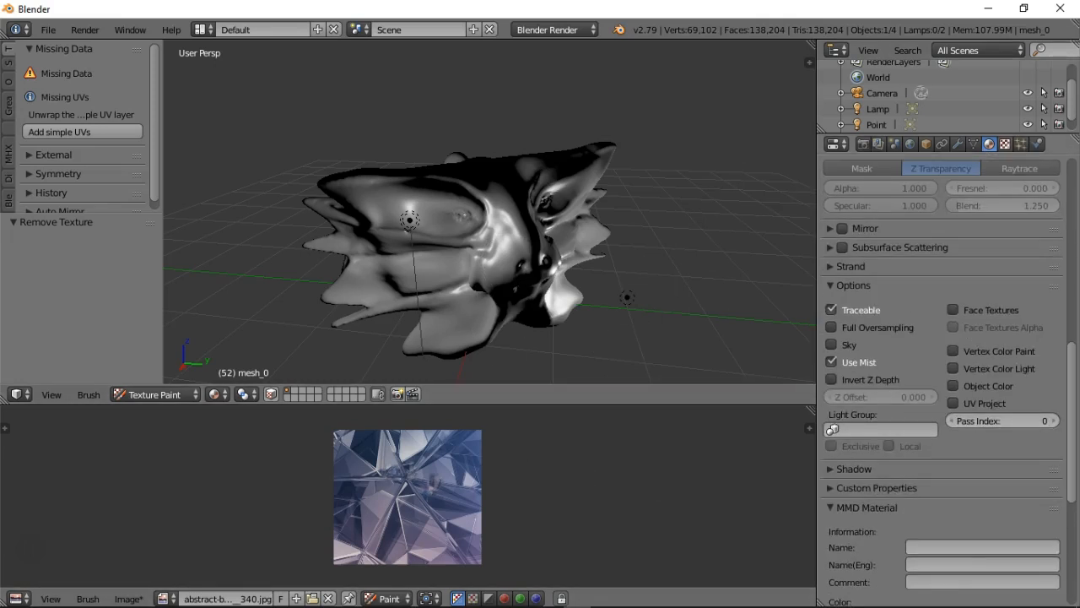
- Set the material's first texture slot to the existing abstract-background-1061100__340 texture and check the head in the viewport
{"action": "left_click", "coordinate": [1005, 143]}
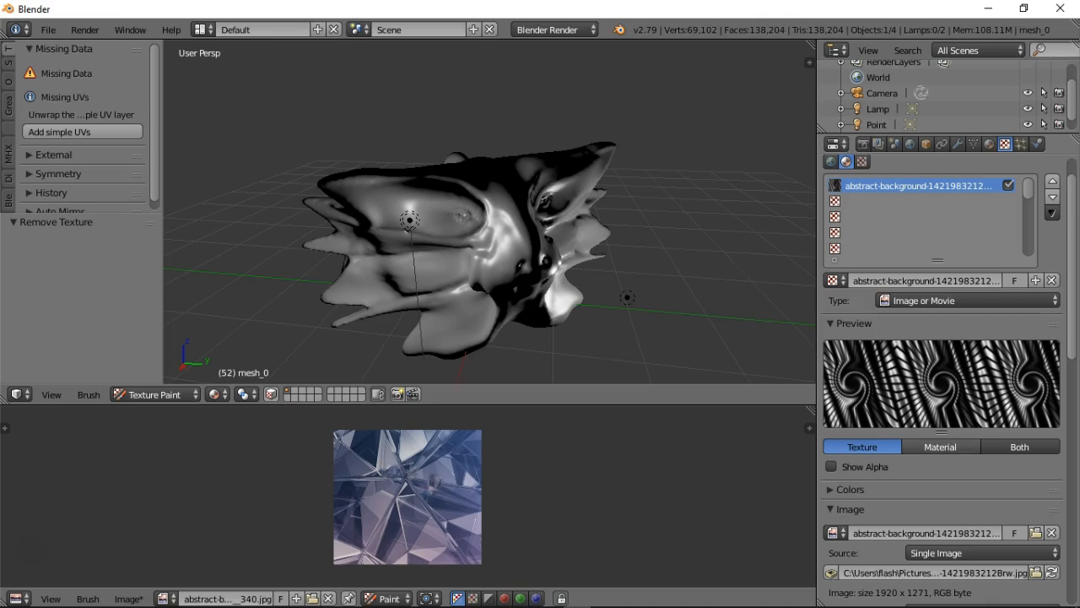
{"action": "left_click", "coordinate": [834, 280]}
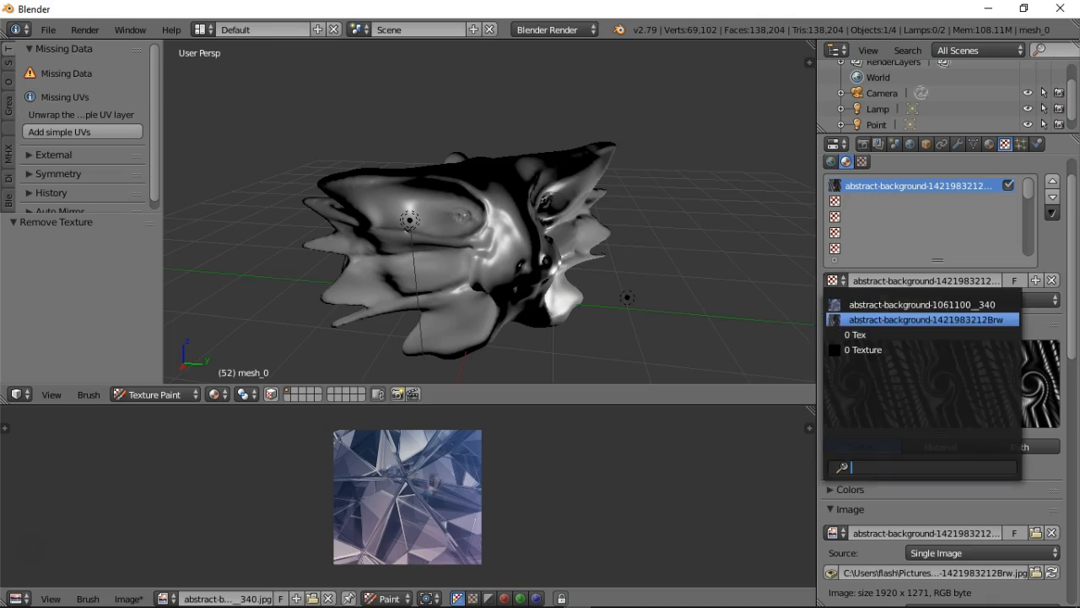
{"action": "left_click", "coordinate": [922, 320]}
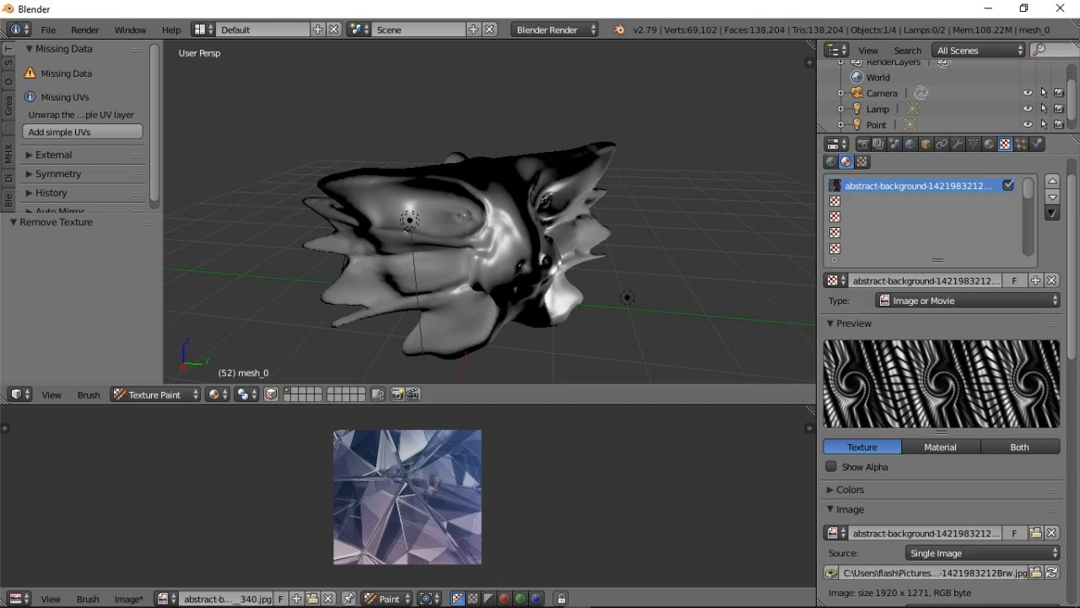
{"action": "left_click", "coordinate": [833, 280]}
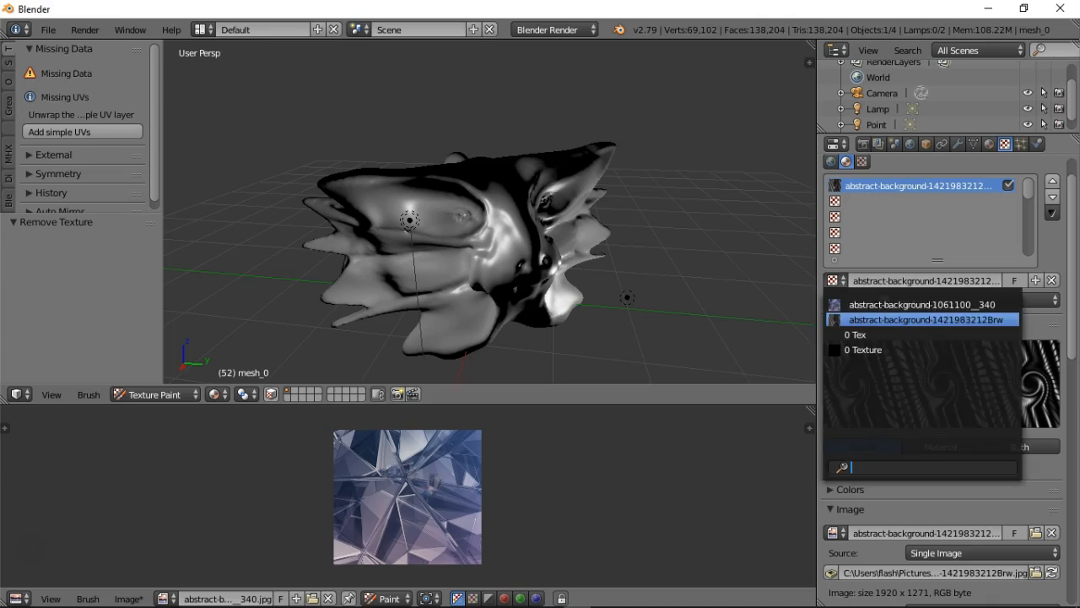
{"action": "left_click", "coordinate": [926, 304]}
{"action": "scroll", "coordinate": [526, 326], "scroll_direction": "up", "scroll_amount": 5}
{"action": "scroll", "coordinate": [526, 322], "scroll_direction": "down", "scroll_amount": 5}
{"action": "mouse_move", "coordinate": [557, 346]}
{"action": "middle_mouse_down"}
{"action": "mouse_move", "coordinate": [545, 328]}
{"action": "mouse_move", "coordinate": [492, 321]}
{"action": "mouse_move", "coordinate": [632, 345]}
{"action": "mouse_move", "coordinate": [706, 342]}
{"action": "mouse_move", "coordinate": [544, 329]}
{"action": "middle_mouse_up"}
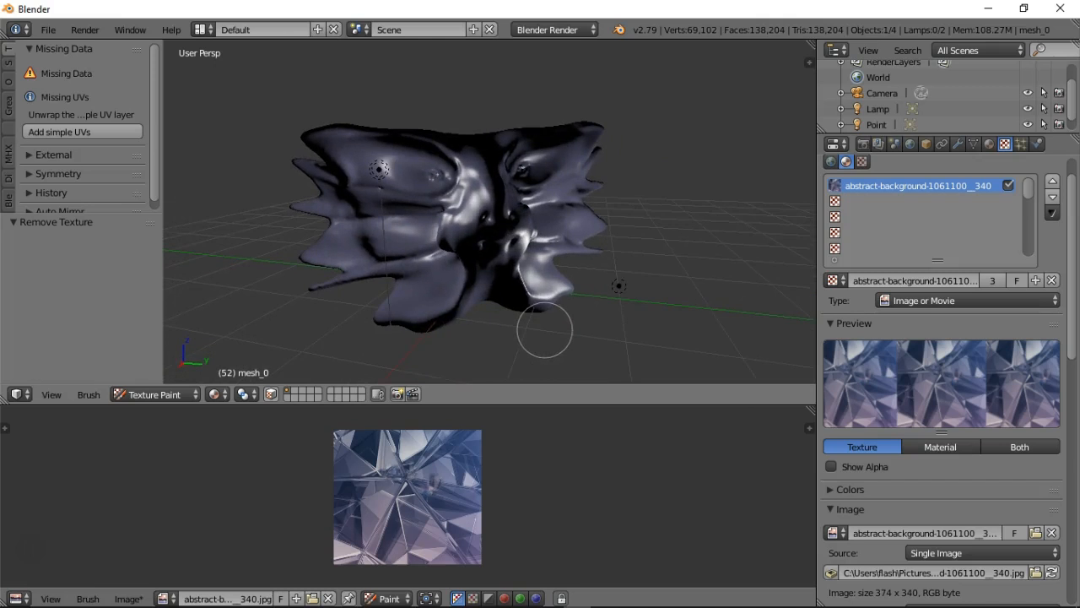
{"action": "scroll", "coordinate": [544, 329], "scroll_direction": "up", "scroll_amount": 2}
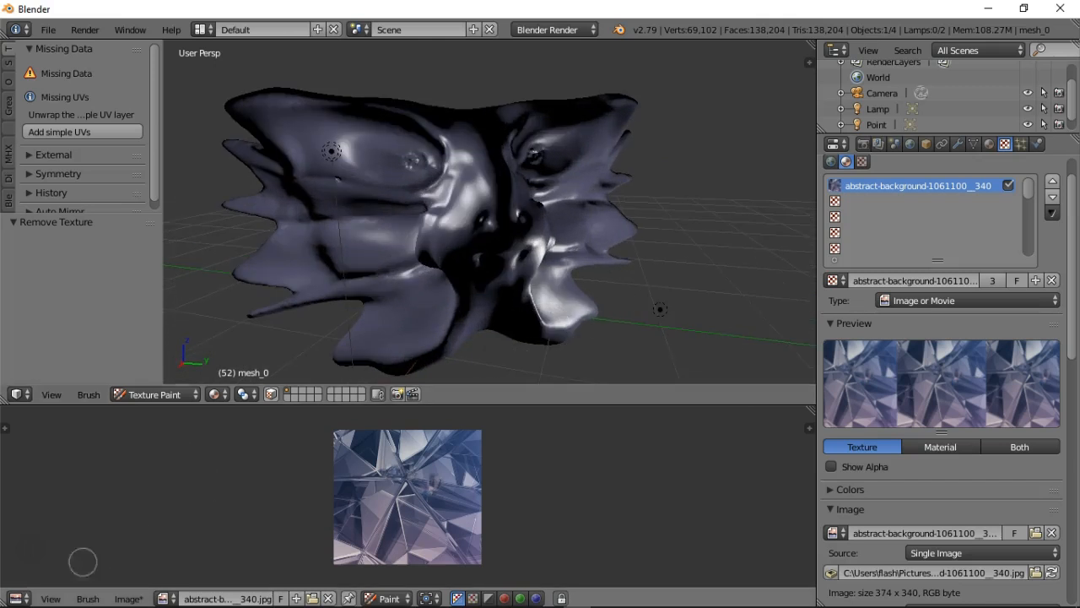
- Return the dragon head to Object Mode and render the current frame with Blender Render
{"action": "left_click", "coordinate": [155, 395]}
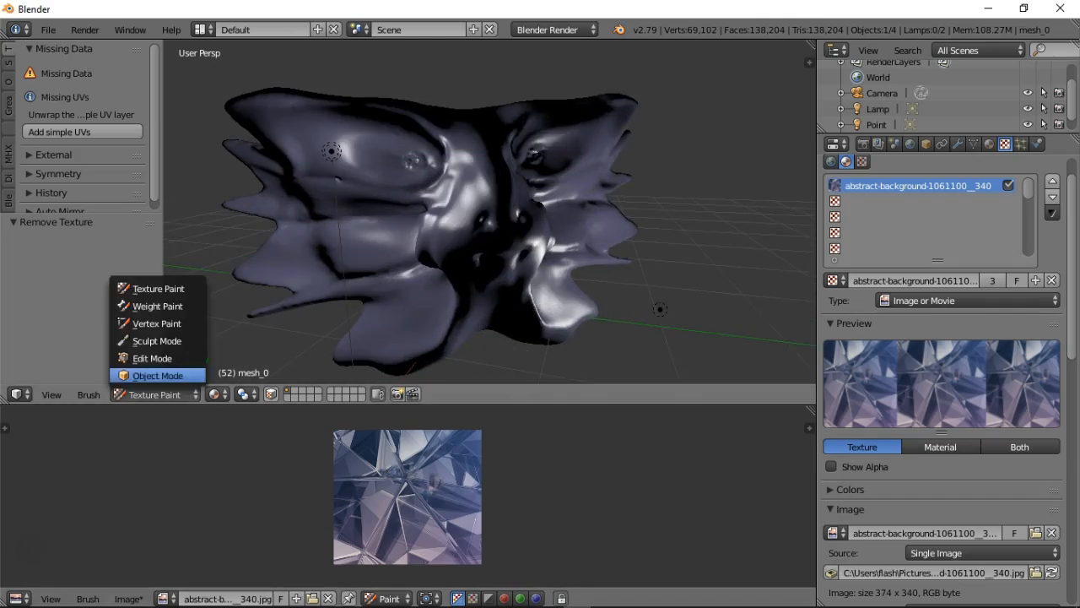
{"action": "left_click", "coordinate": [152, 375]}
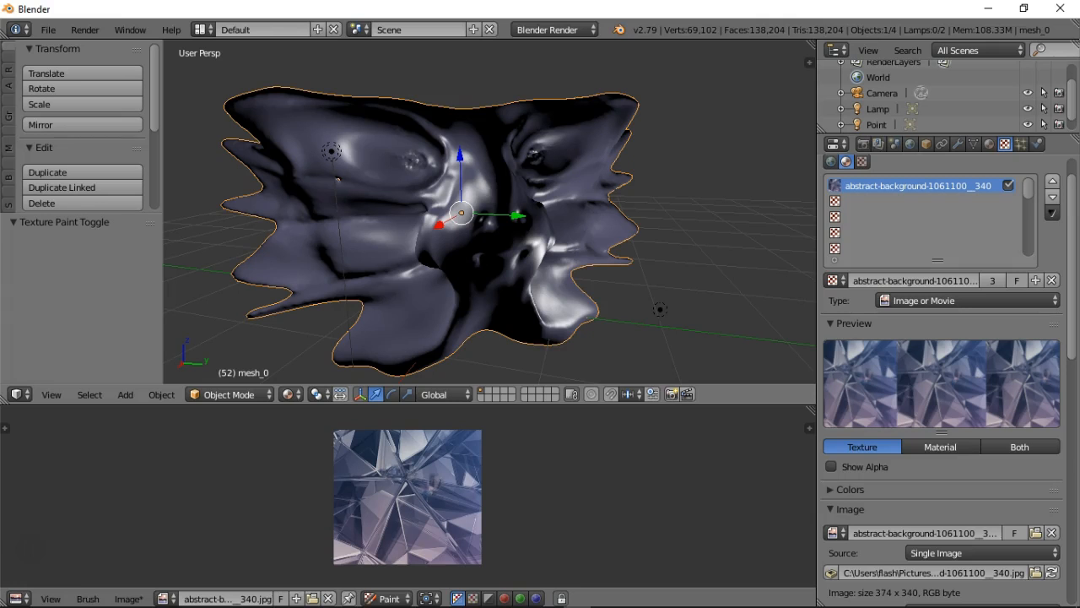
{"action": "key", "text": "F12"}
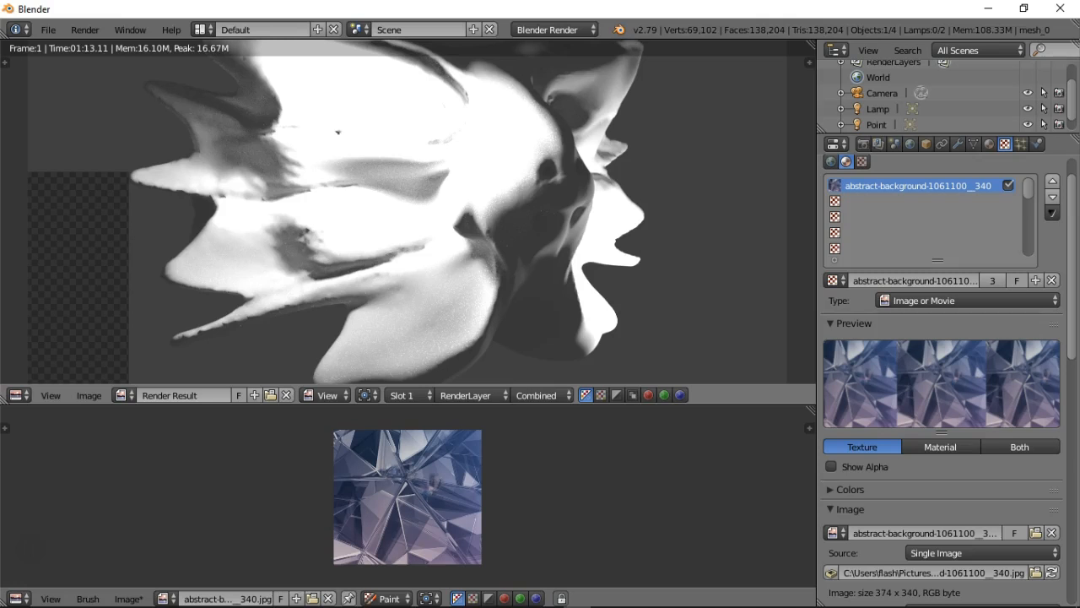
{"action": "key", "text": "Escape"}
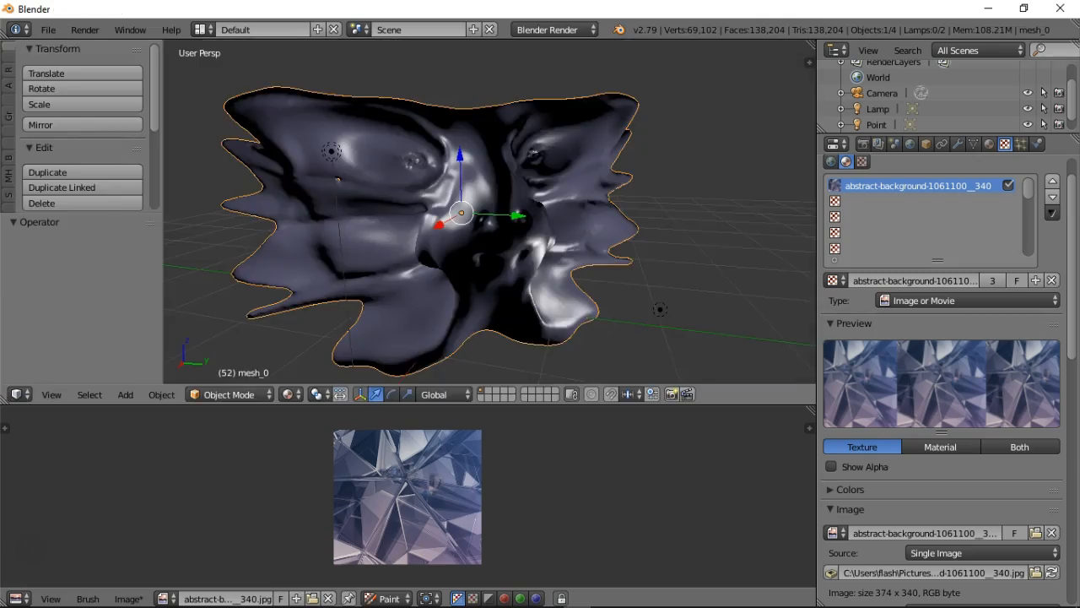
{"action": "key", "text": "F12"}
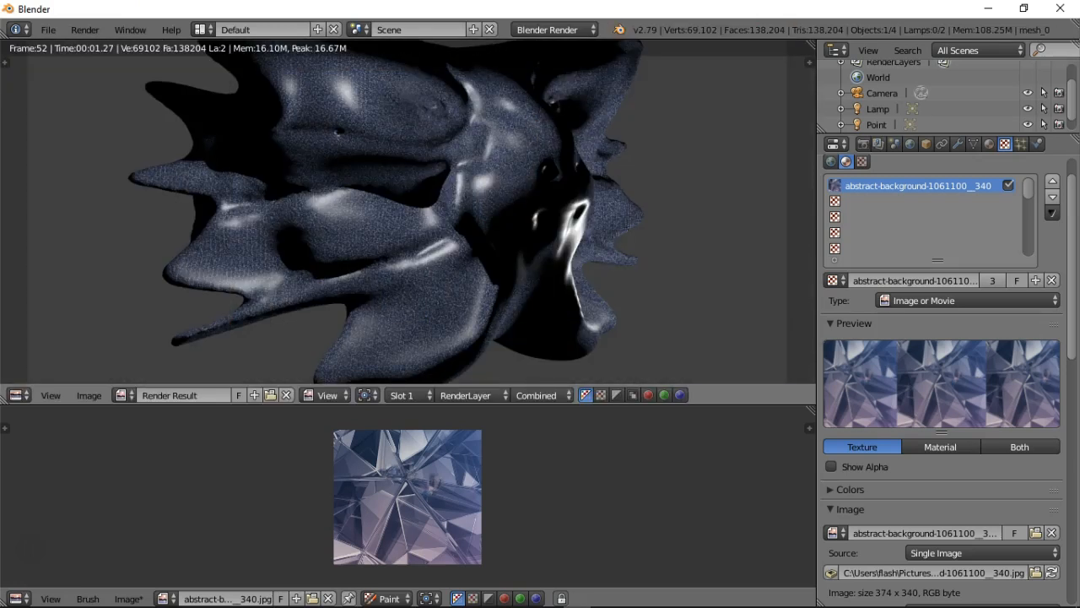
{"action": "scroll", "coordinate": [409, 212], "scroll_direction": "down", "scroll_amount": 1}
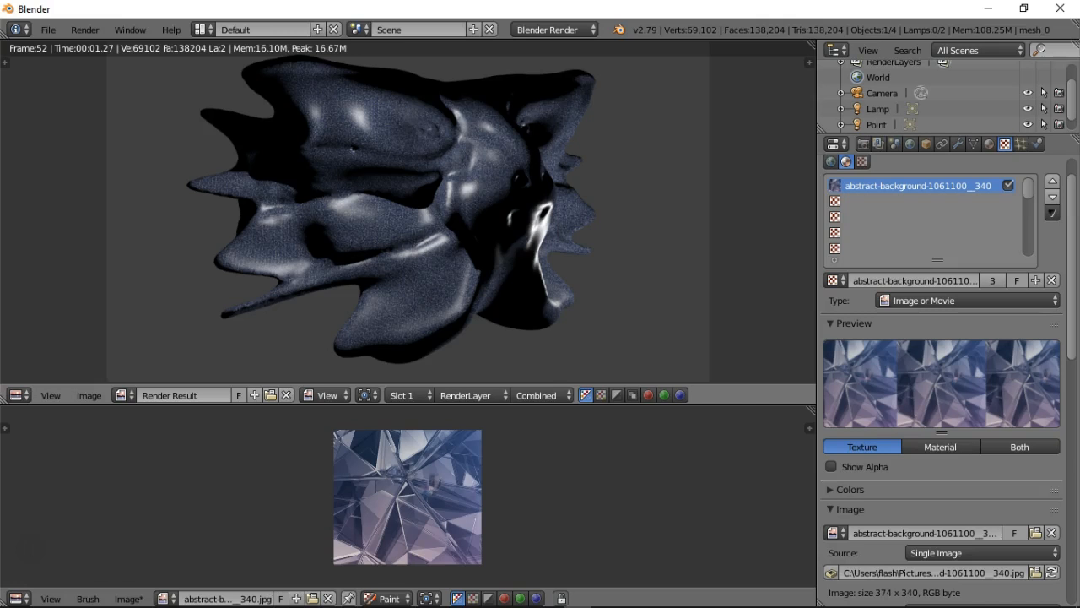
- Look through the scene's render settings, collapsing the Dimensions section and checking the Sampled Motion Blur options
{"action": "left_click", "coordinate": [863, 143]}
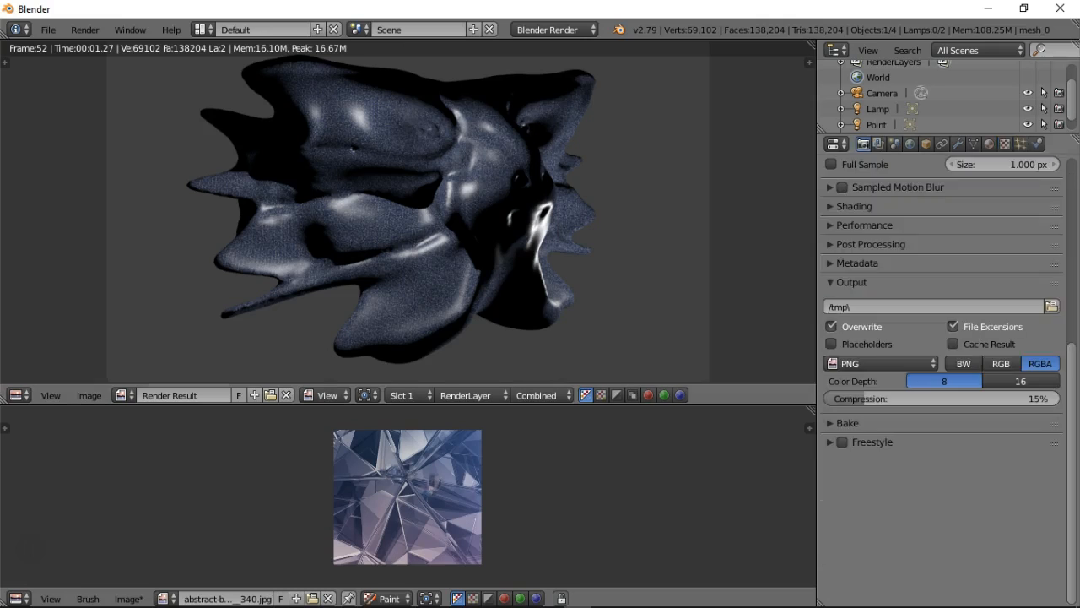
{"action": "scroll", "coordinate": [941, 295], "scroll_direction": "up", "scroll_amount": 4}
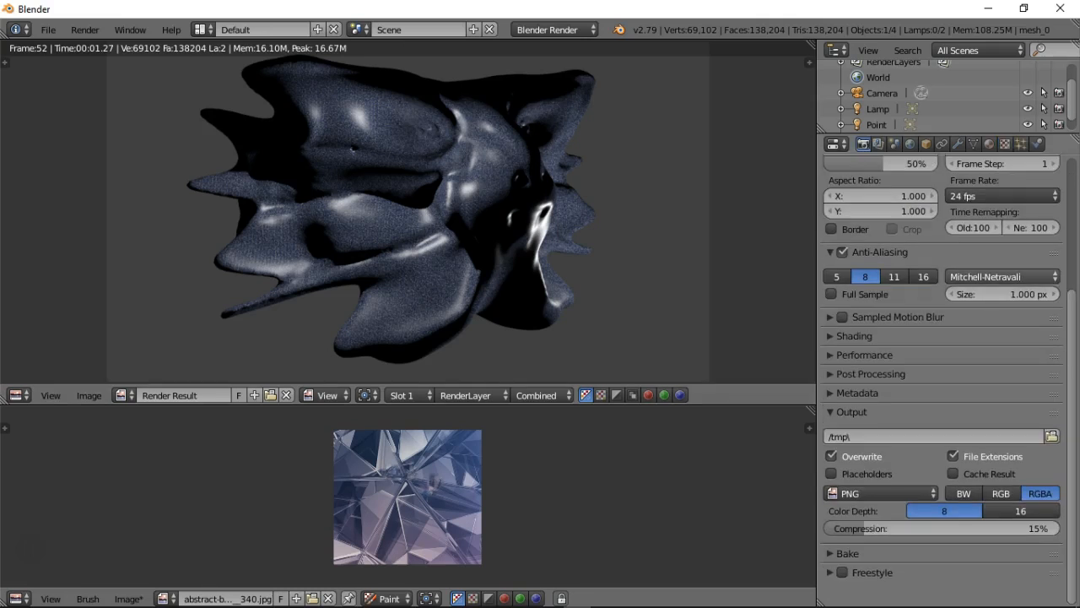
{"action": "scroll", "coordinate": [894, 278], "scroll_direction": "up", "scroll_amount": 6}
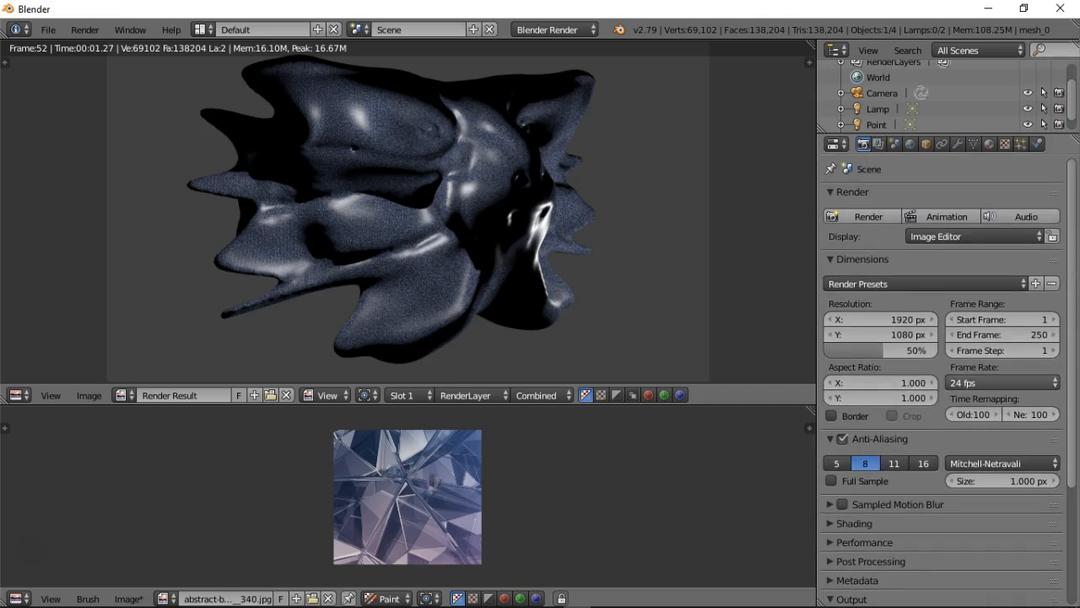
{"action": "scroll", "coordinate": [941, 379], "scroll_direction": "down", "scroll_amount": 2}
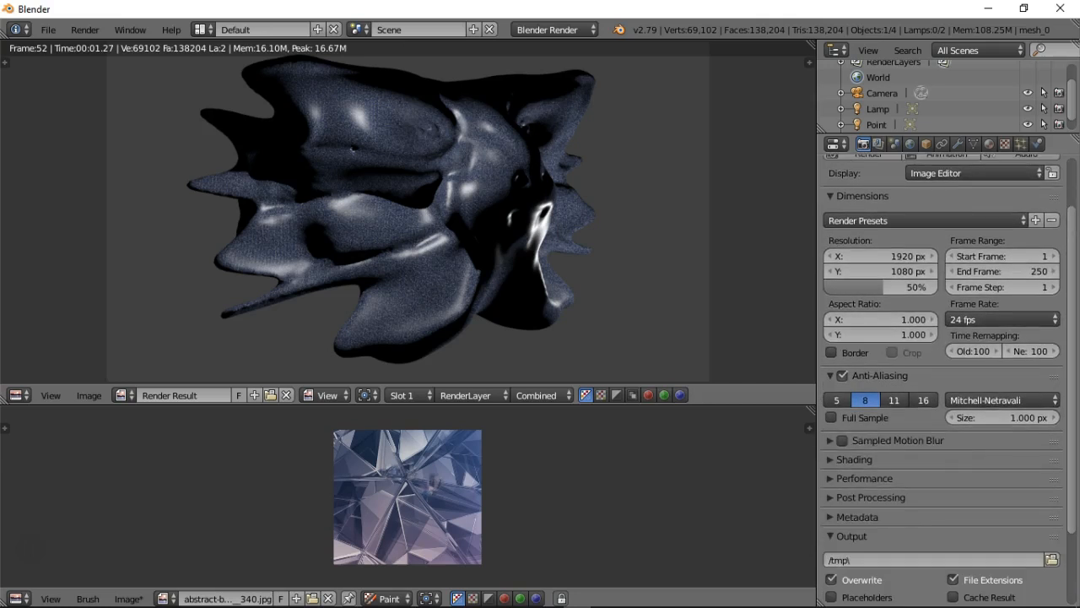
{"action": "scroll", "coordinate": [941, 380], "scroll_direction": "down", "scroll_amount": 5}
{"action": "scroll", "coordinate": [941, 380], "scroll_direction": "up", "scroll_amount": 5}
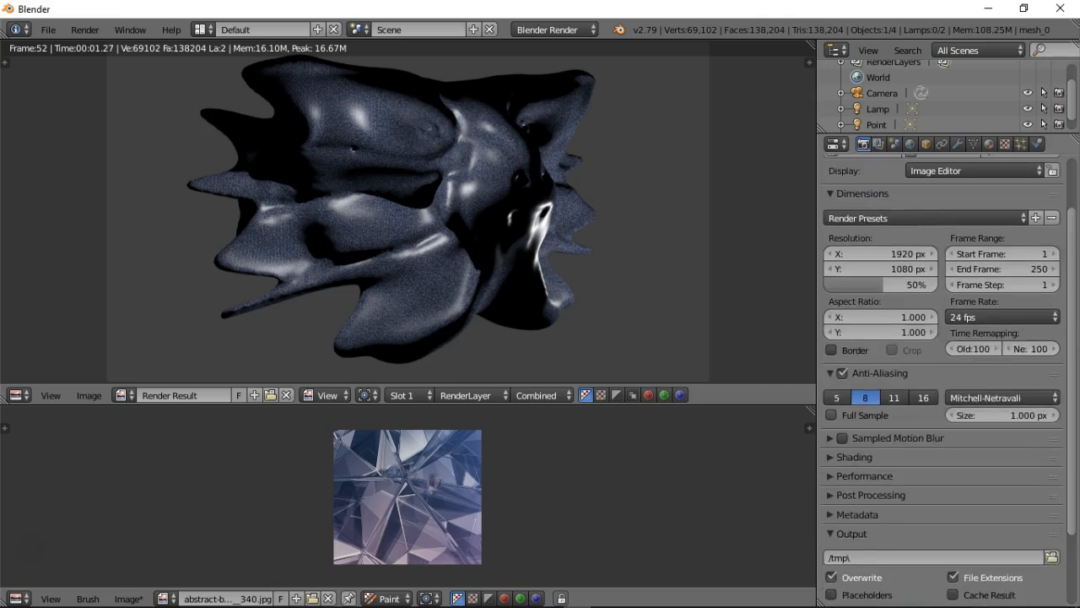
{"action": "scroll", "coordinate": [941, 380], "scroll_direction": "up", "scroll_amount": 2}
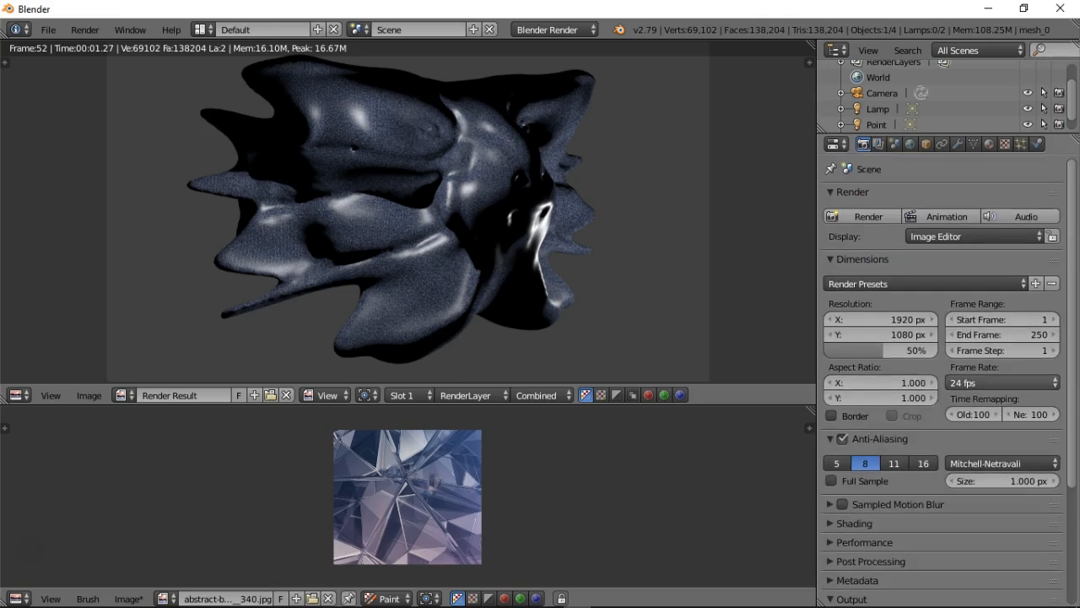
{"action": "left_click", "coordinate": [831, 260]}
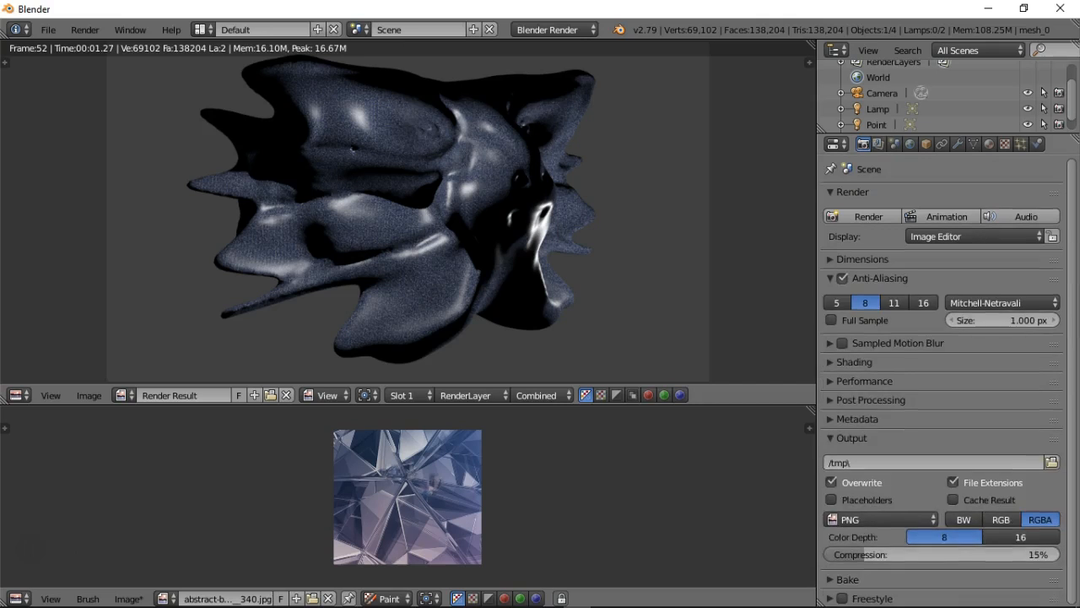
{"action": "left_click", "coordinate": [830, 343]}
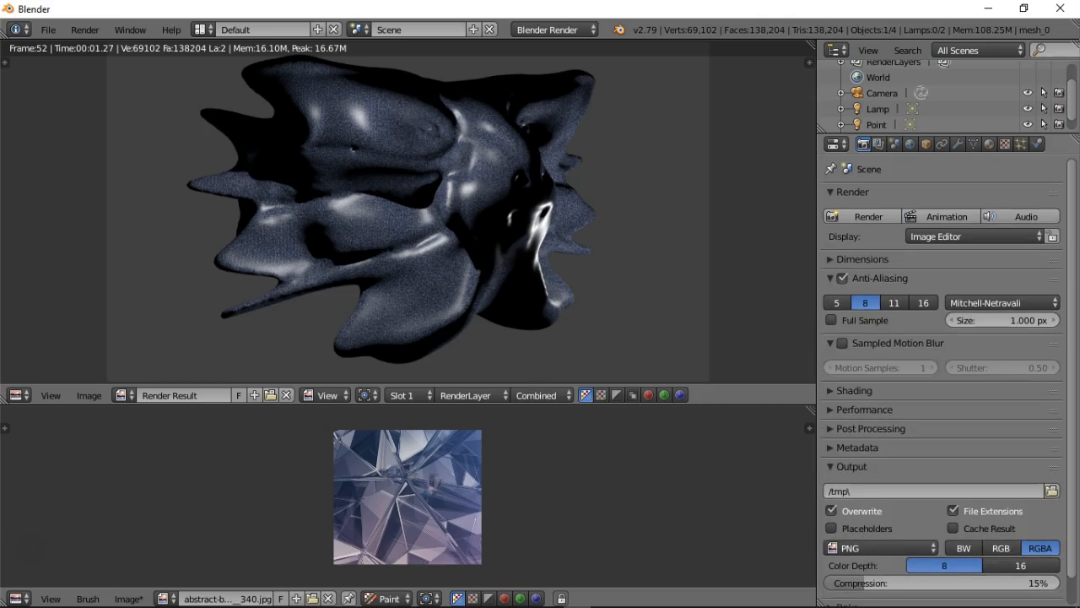
{"action": "left_click", "coordinate": [830, 344]}
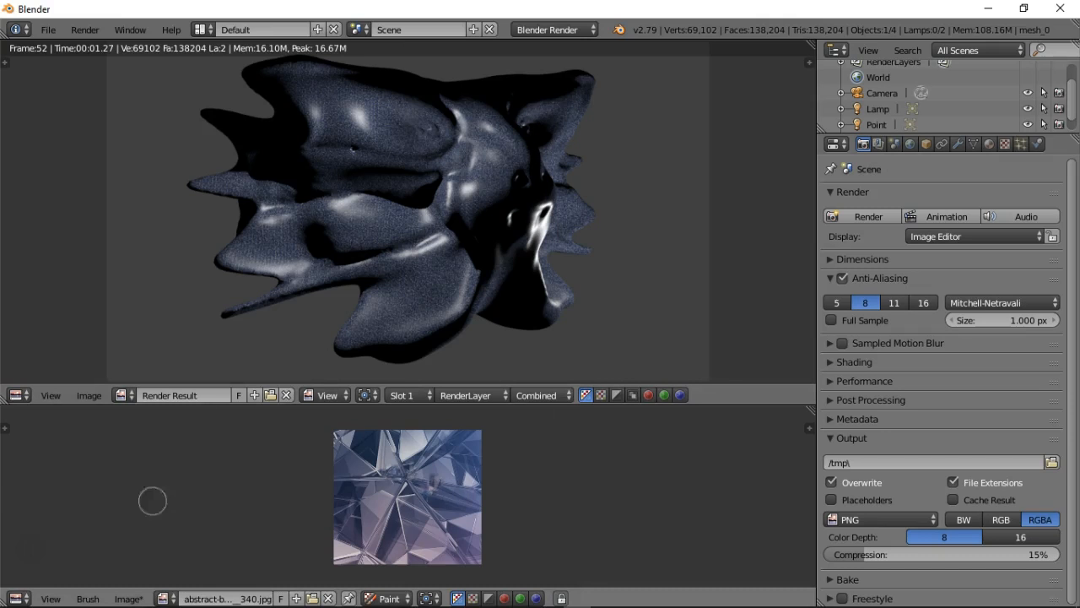
- Change the lower image editor to a Timeline and shrink it to give the render result more room
{"action": "left_click", "coordinate": [18, 598]}
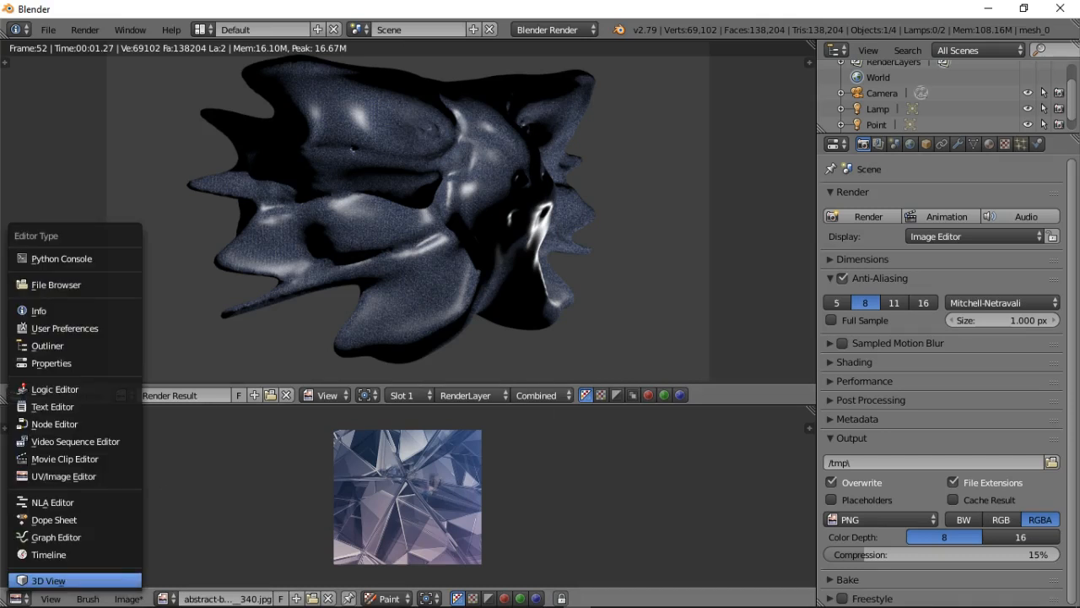
{"action": "left_click", "coordinate": [51, 581]}
{"action": "left_click", "coordinate": [19, 599]}
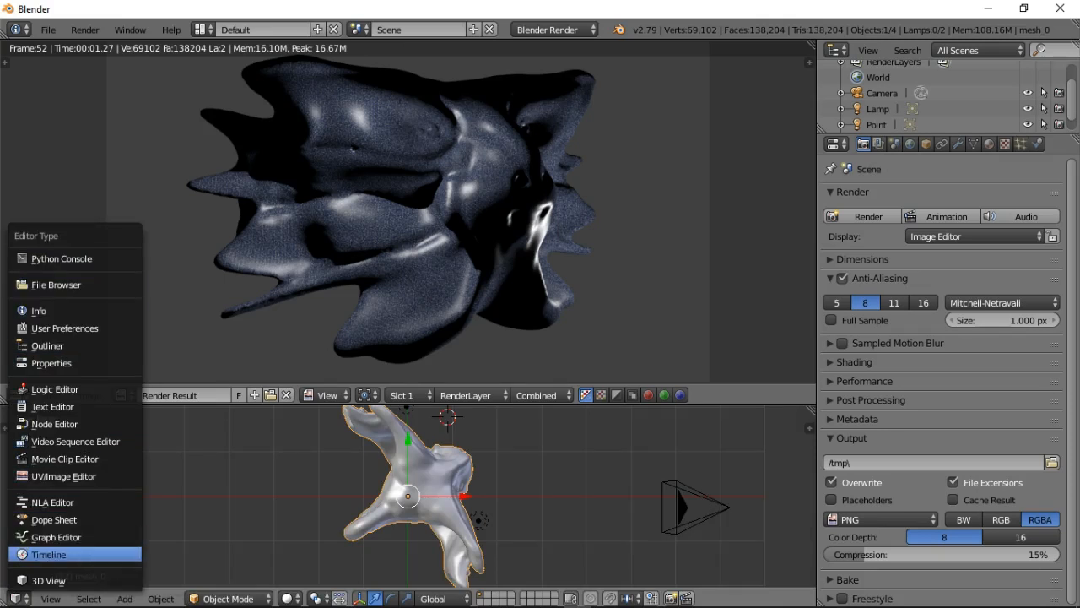
{"action": "left_click", "coordinate": [48, 555]}
{"action": "left_click_drag", "start_coordinate": [473, 404], "coordinate": [472, 557]}
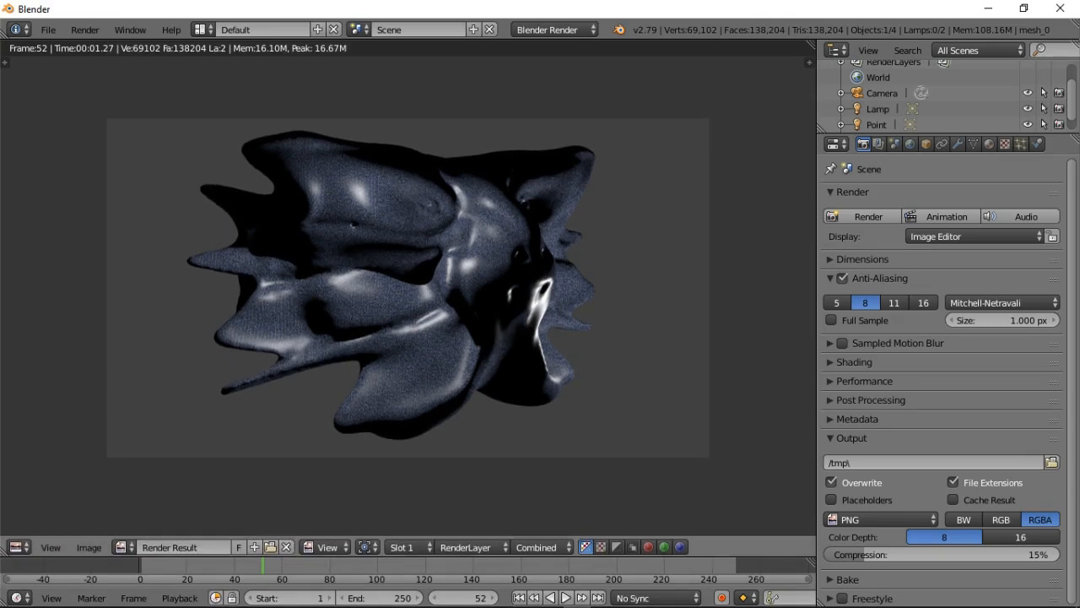
{"action": "scroll", "coordinate": [510, 287], "scroll_direction": "up", "scroll_amount": 1}
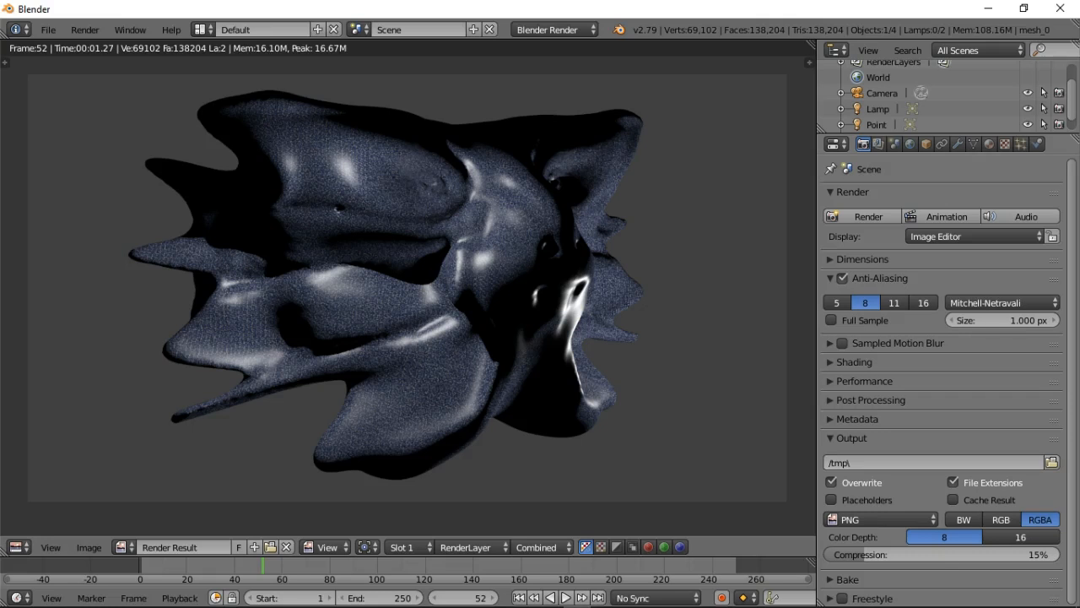
- Expand the Performance and Shading render settings, return to the 3D view, and enable Full Sample anti-aliasing
{"action": "left_click", "coordinate": [862, 381]}
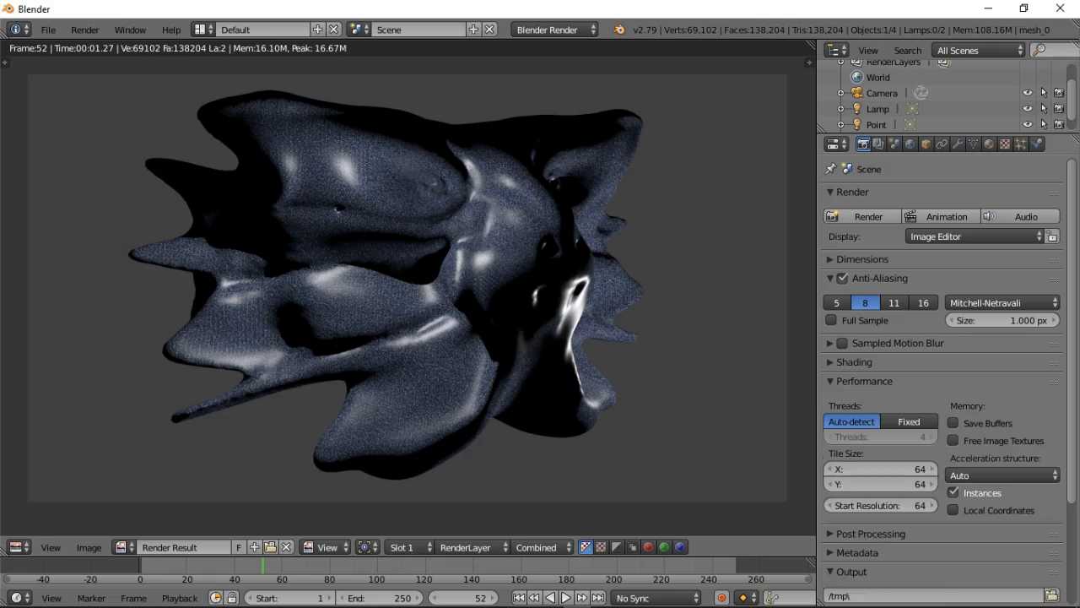
{"action": "left_click", "coordinate": [854, 362]}
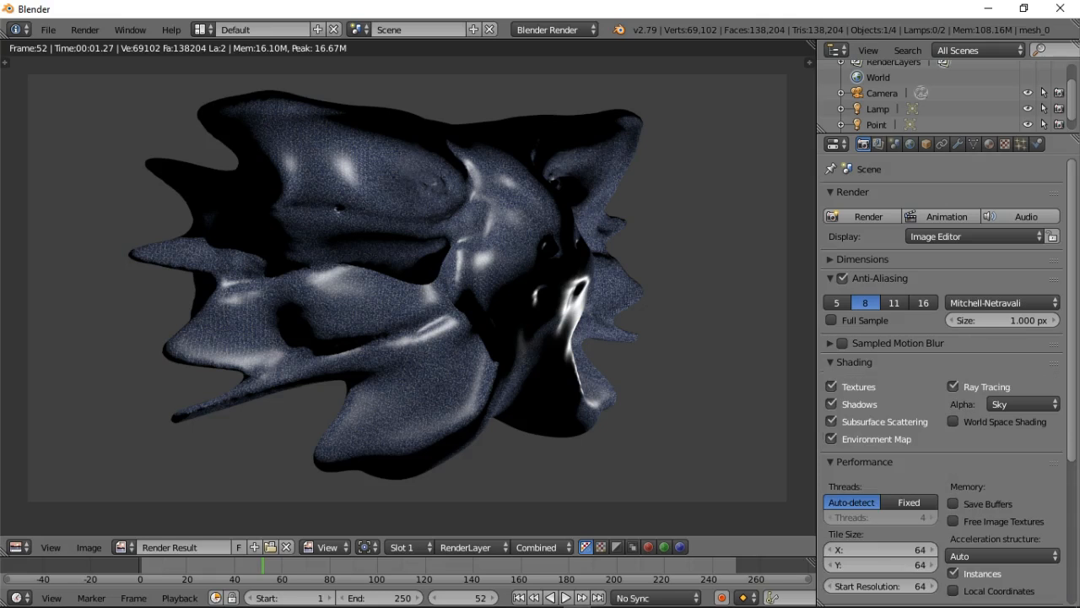
{"action": "left_click", "coordinate": [886, 344]}
{"action": "left_click", "coordinate": [886, 344]}
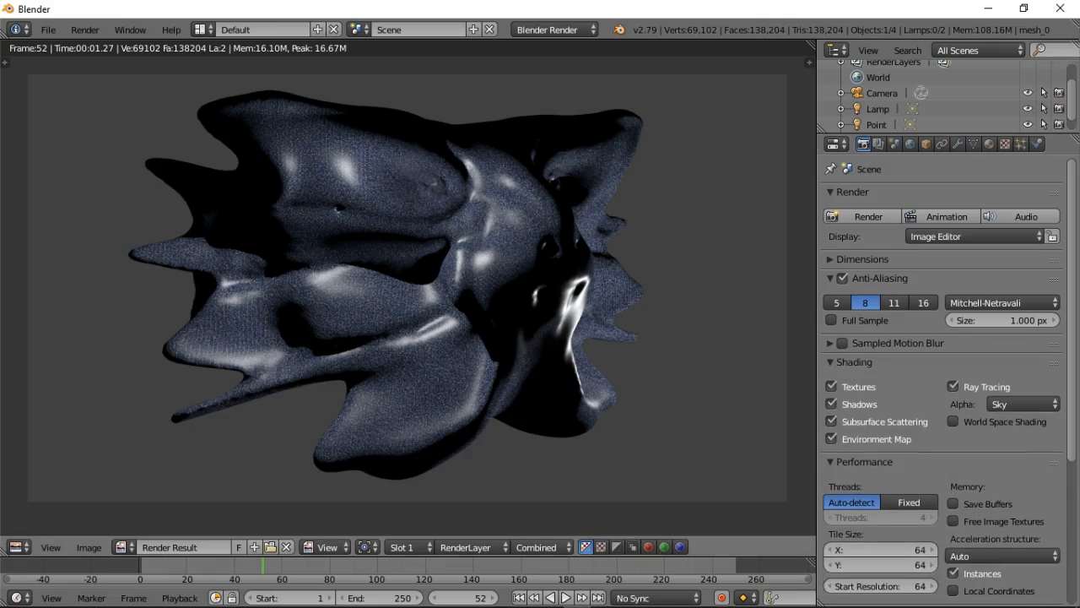
{"action": "key", "text": "Escape"}
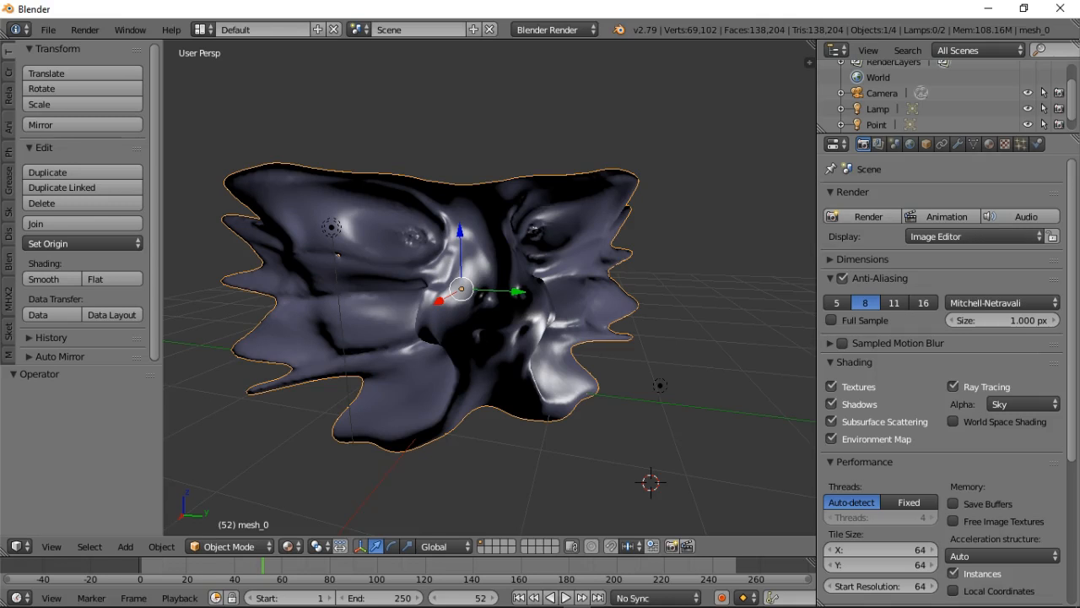
{"action": "left_click", "coordinate": [832, 320]}
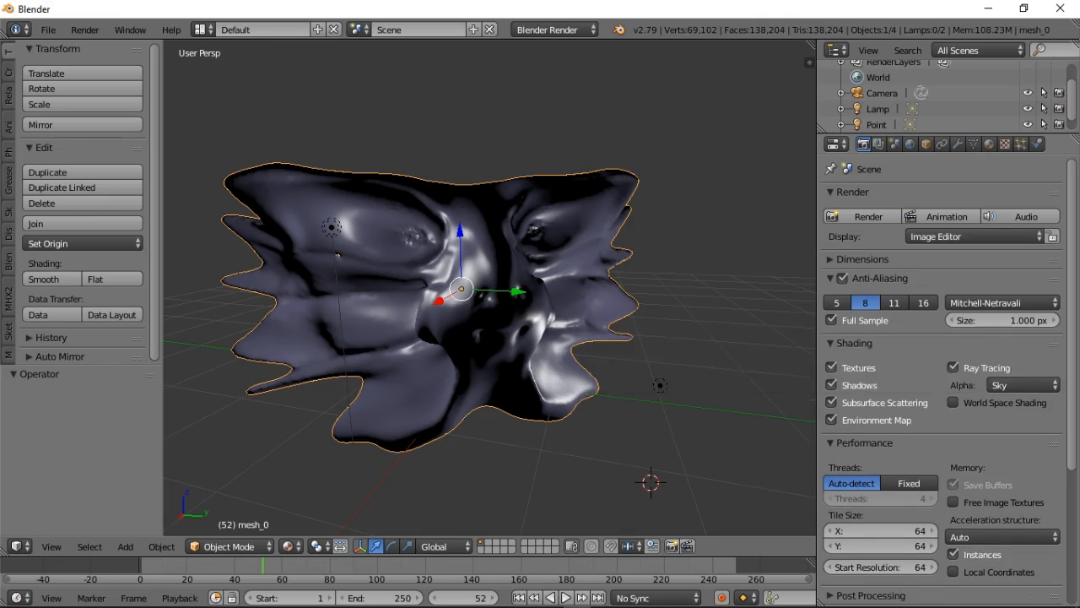
- Look through the Post Processing, Metadata and Bake render settings and enable Freestyle
{"action": "scroll", "coordinate": [944, 371], "scroll_direction": "down", "scroll_amount": 3}
{"action": "scroll", "coordinate": [877, 372], "scroll_direction": "down", "scroll_amount": 2}
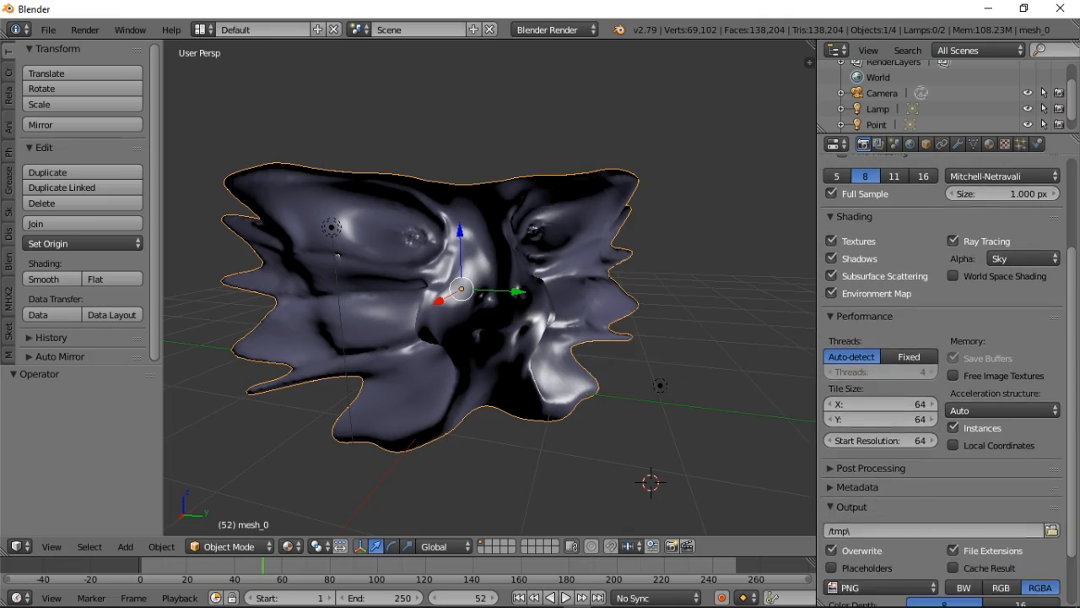
{"action": "scroll", "coordinate": [877, 371], "scroll_direction": "down", "scroll_amount": 2}
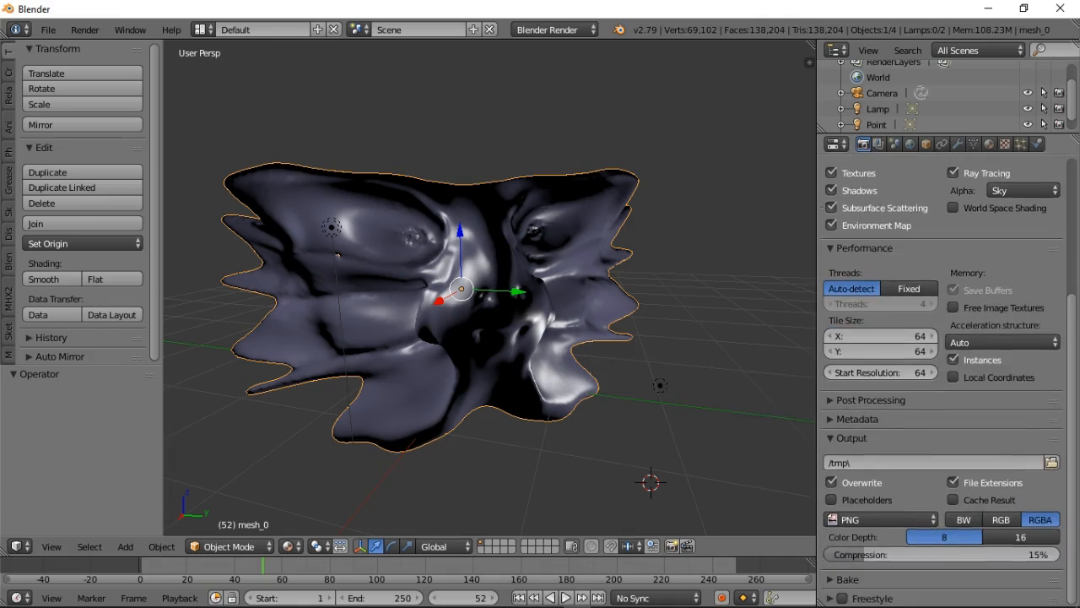
{"action": "left_click", "coordinate": [857, 420]}
{"action": "left_click", "coordinate": [869, 401]}
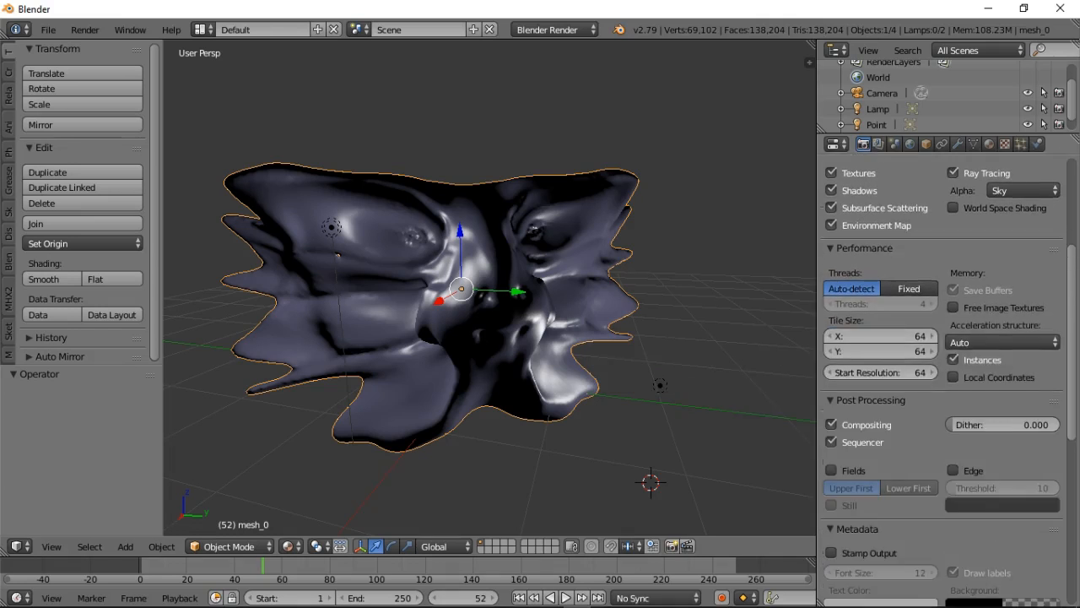
{"action": "left_click", "coordinate": [869, 400]}
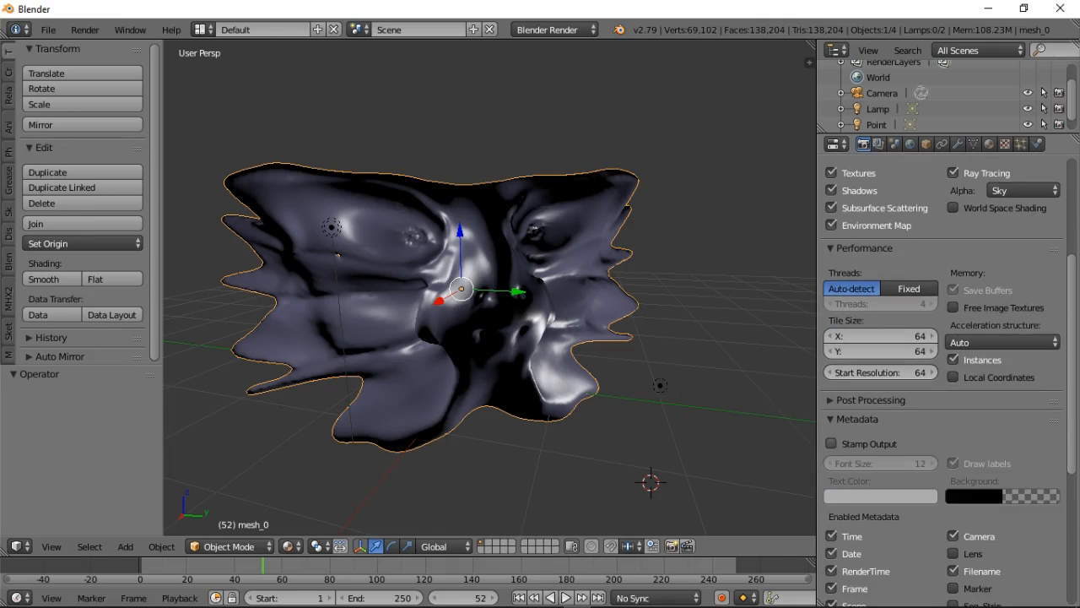
{"action": "scroll", "coordinate": [852, 460], "scroll_direction": "down", "scroll_amount": 4}
{"action": "scroll", "coordinate": [940, 371], "scroll_direction": "down", "scroll_amount": 4}
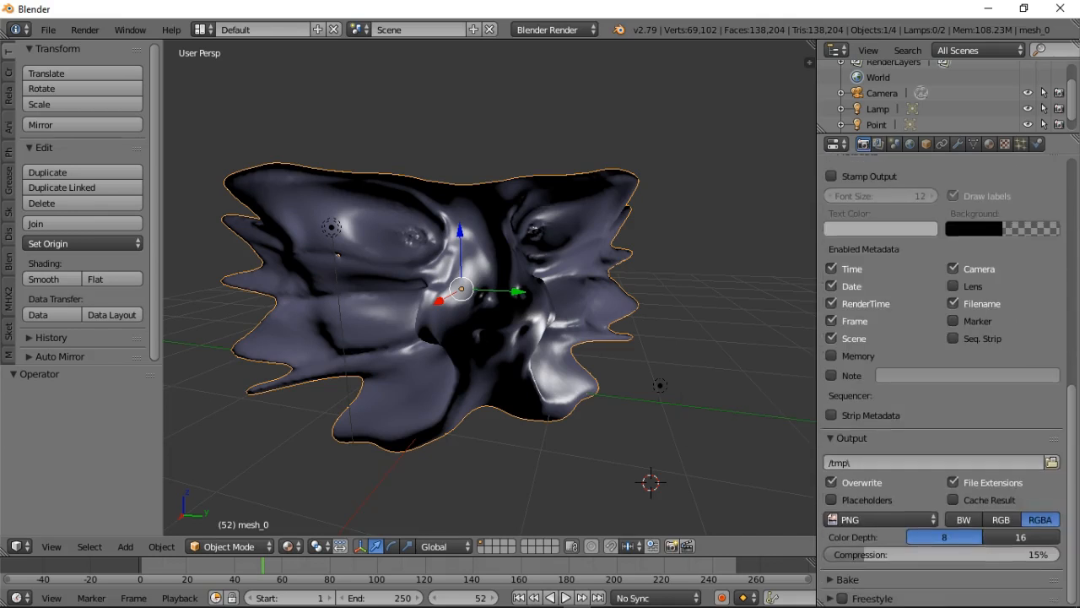
{"action": "left_click", "coordinate": [854, 580]}
{"action": "scroll", "coordinate": [886, 557], "scroll_direction": "down", "scroll_amount": 4}
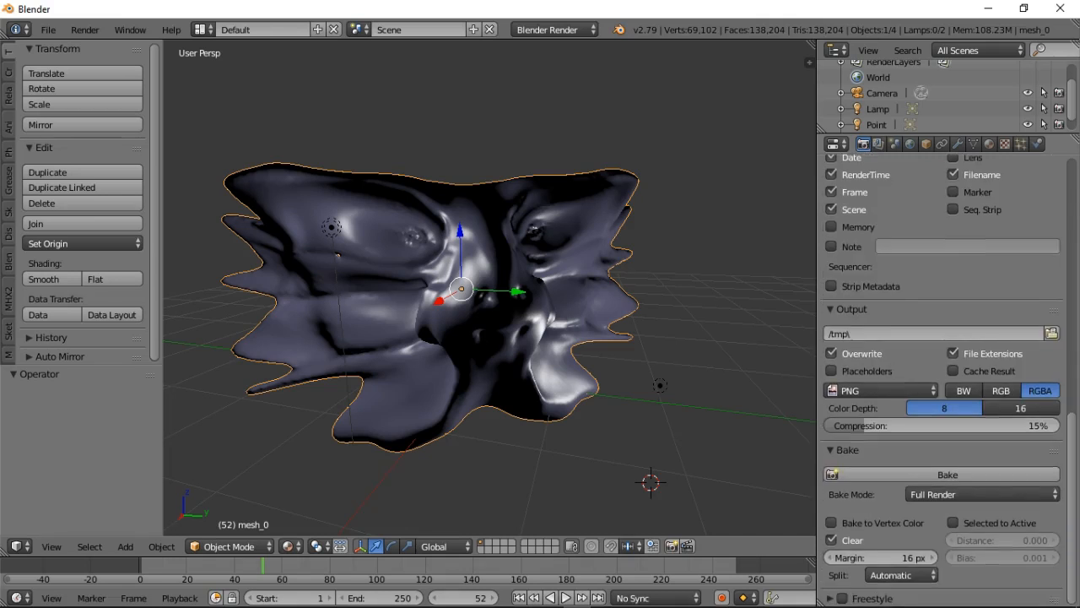
{"action": "left_click", "coordinate": [842, 599]}
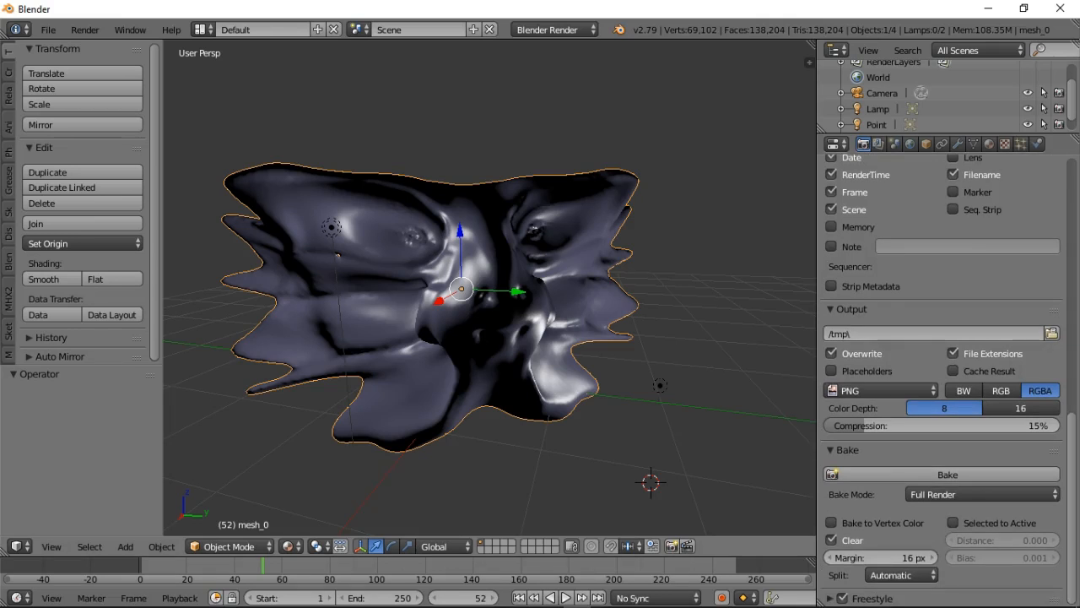
- Render the current frame with Full Sample and Freestyle enabled, inspect the dragon head up close, and return to the 3D view
{"action": "key", "text": "F12"}
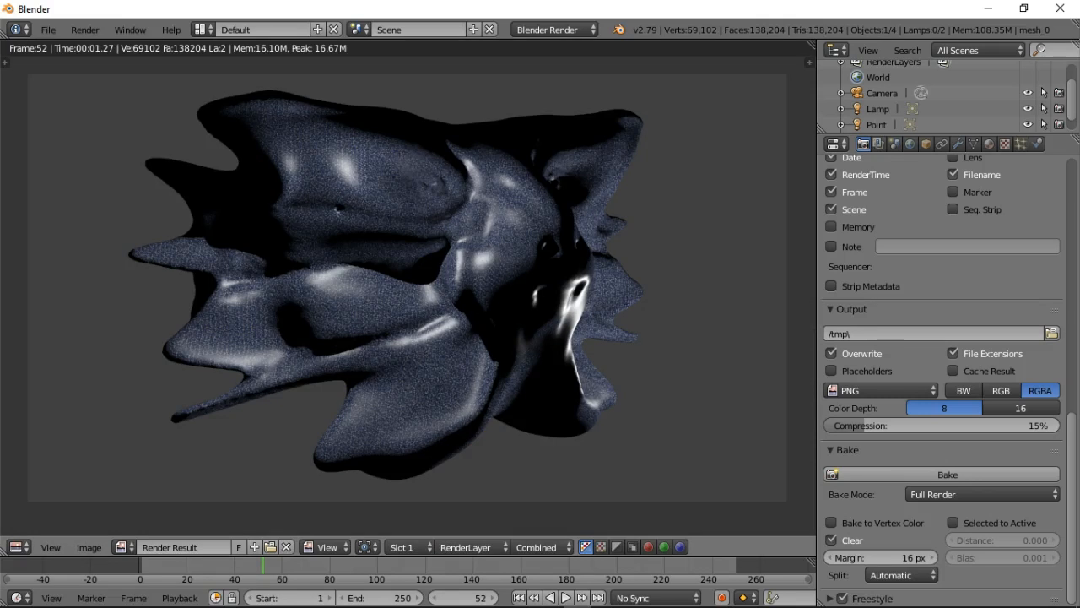
{"action": "key", "text": "F12"}
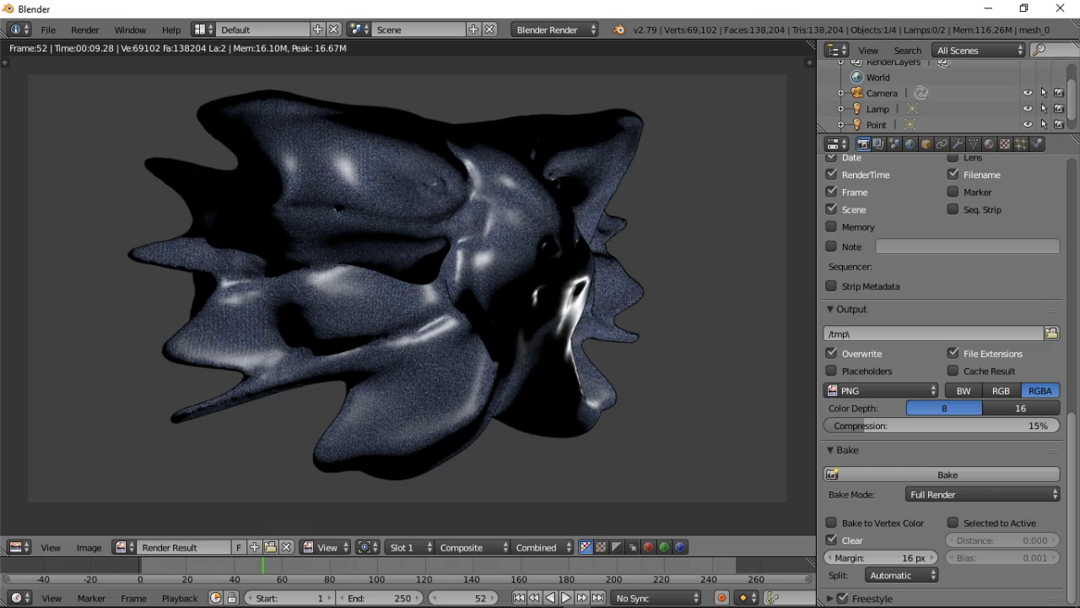
{"action": "scroll", "coordinate": [407, 288], "scroll_direction": "up", "scroll_amount": 2}
{"action": "scroll", "coordinate": [408, 288], "scroll_direction": "down", "scroll_amount": 2}
{"action": "scroll", "coordinate": [408, 288], "scroll_direction": "up", "scroll_amount": 2}
{"action": "scroll", "coordinate": [408, 288], "scroll_direction": "down", "scroll_amount": 2}
{"action": "key", "text": "Escape"}
- Select the camera in front of the dragon head and raise it about 1.1 units along the Z axis
{"action": "scroll", "coordinate": [489, 286], "scroll_direction": "down", "scroll_amount": 6}
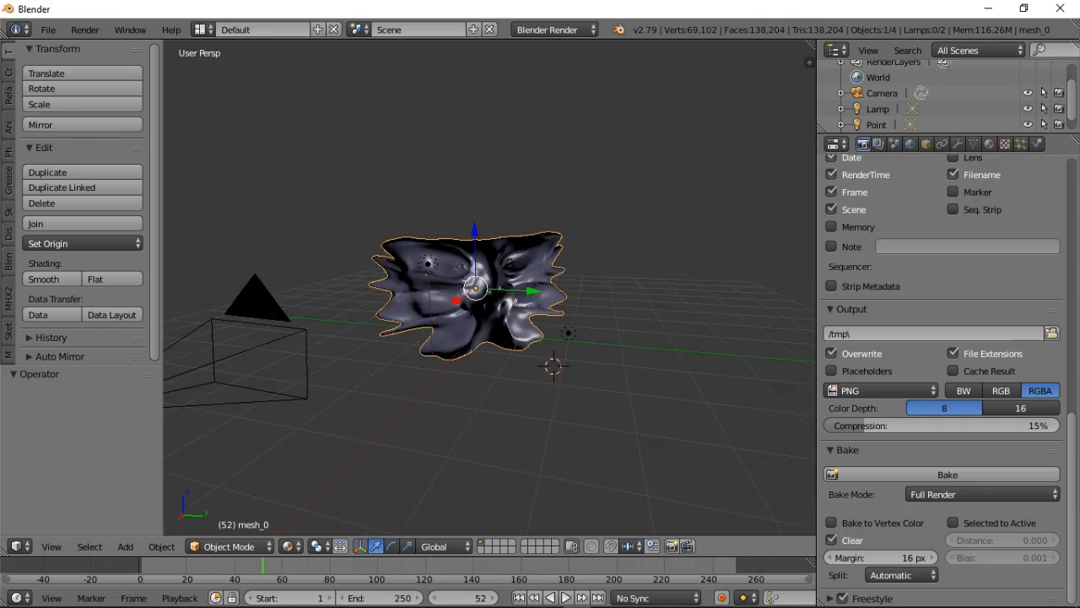
{"action": "middle_click_drag", "start_coordinate": [489, 287], "coordinate": [542, 324]}
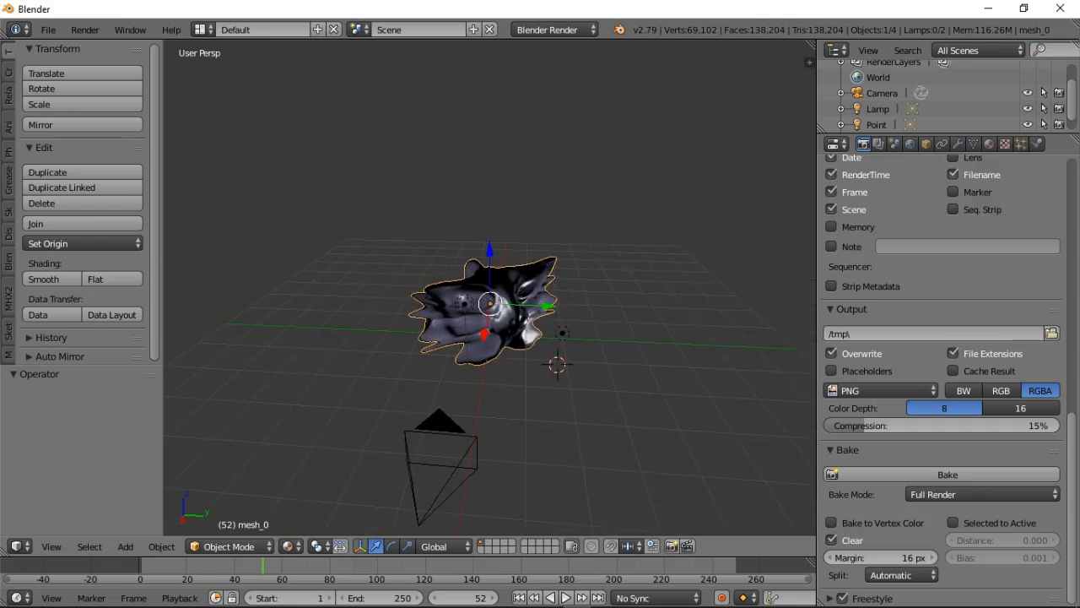
{"action": "right_click", "coordinate": [441, 435]}
{"action": "left_click_drag", "start_coordinate": [413, 490], "coordinate": [401, 416]}
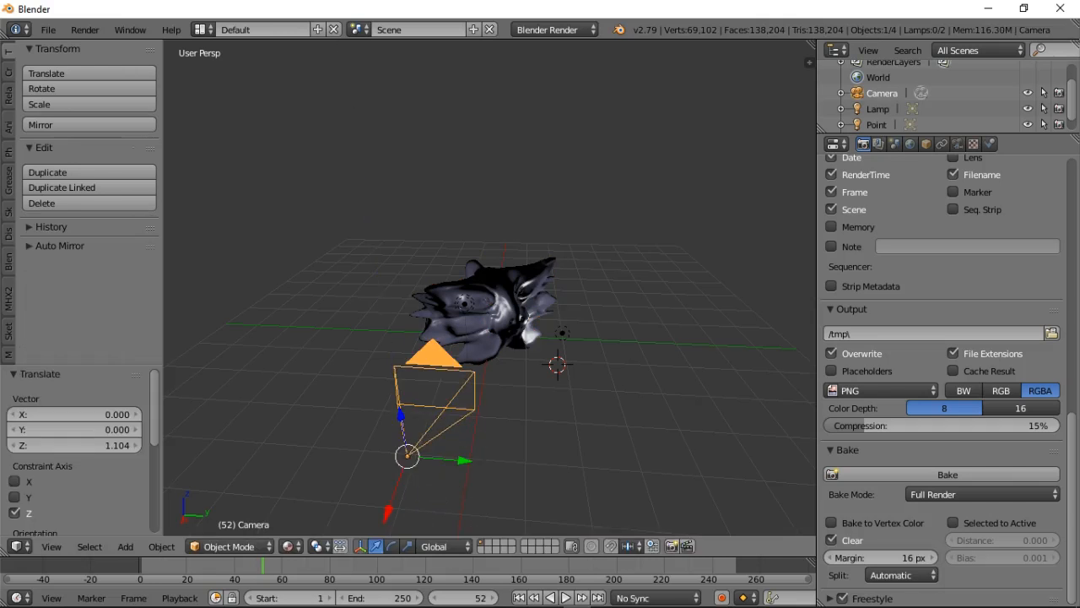
{"action": "key", "text": "r"}
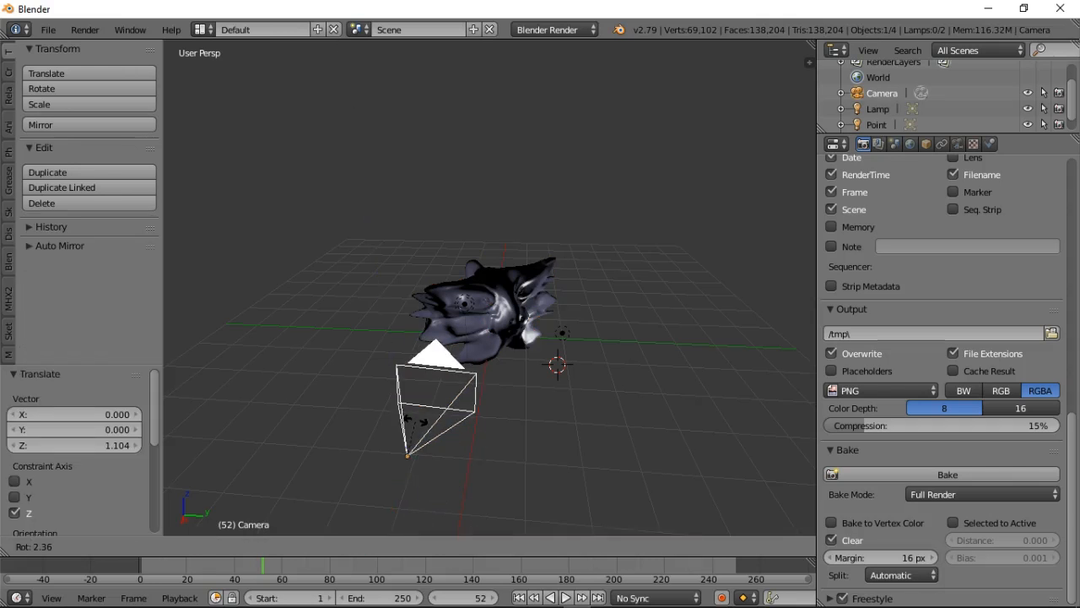
{"action": "key", "text": "x"}
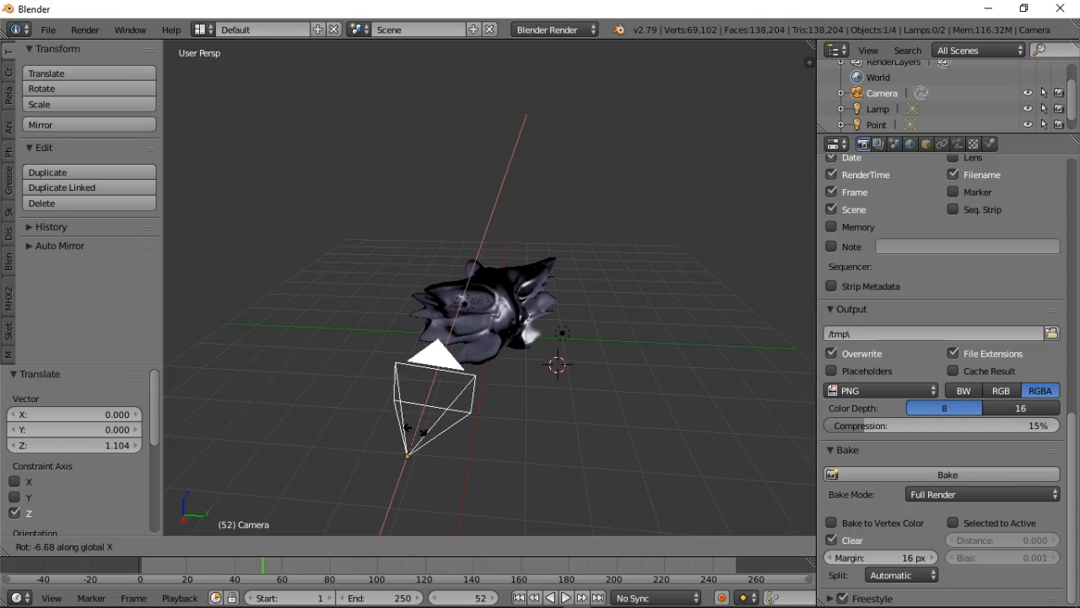
{"action": "left_click", "coordinate": [416, 430]}
- Rotate the camera by about -11.6° around the global Y axis
{"action": "key", "text": "r"}
{"action": "key", "text": "y"}
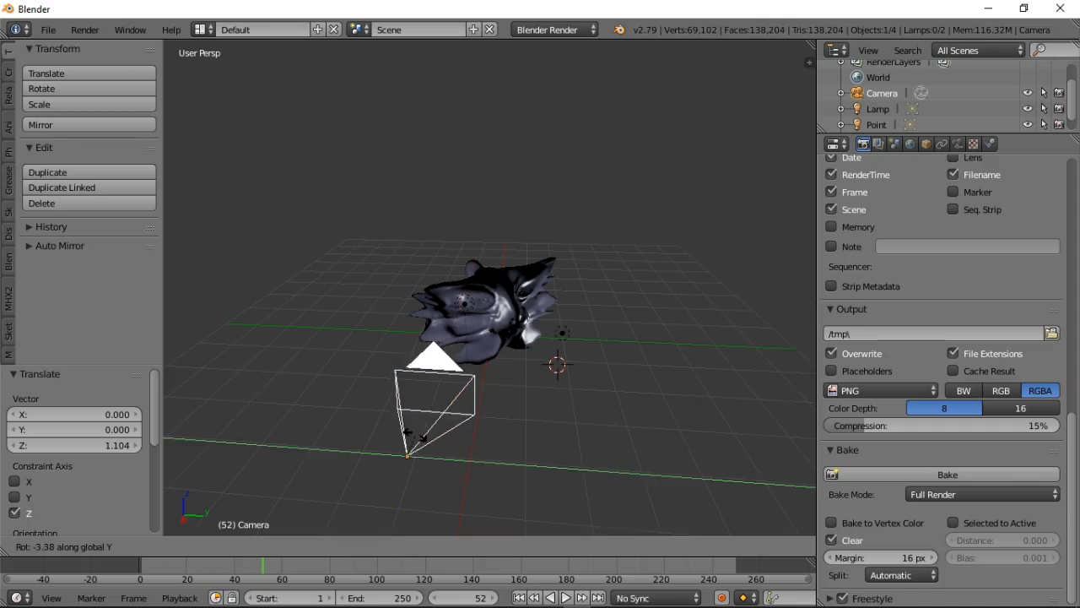
{"action": "left_click", "coordinate": [414, 441]}
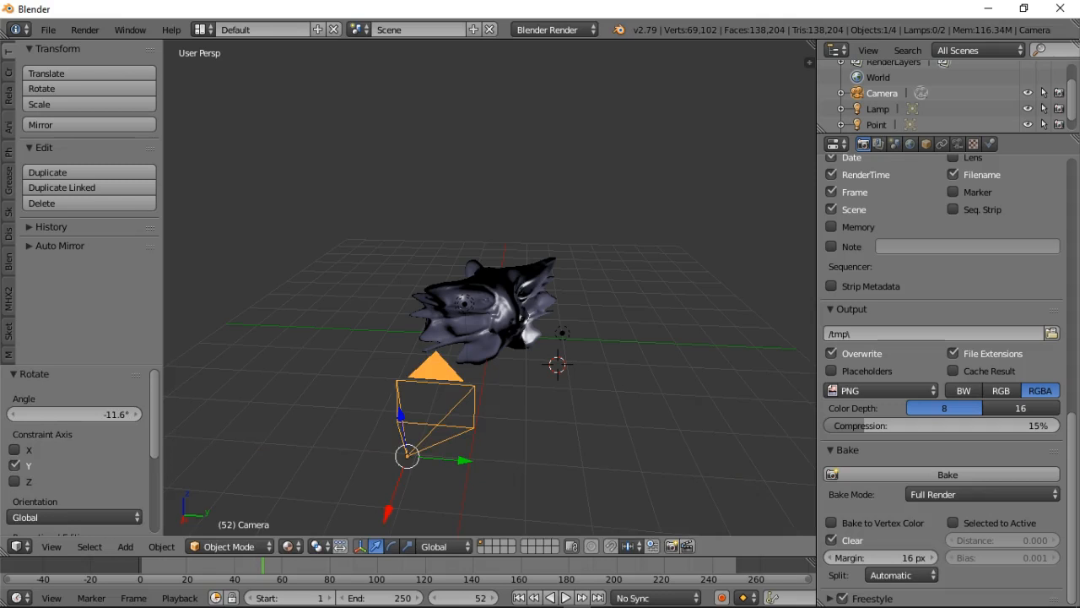
- Move the camera about -0.72 units along the global X axis, closer to the dragon head, and check its framing
{"action": "key", "text": "KP_0"}
{"action": "key", "text": "KP_0"}
{"action": "key", "text": "g"}
{"action": "key", "text": "x"}
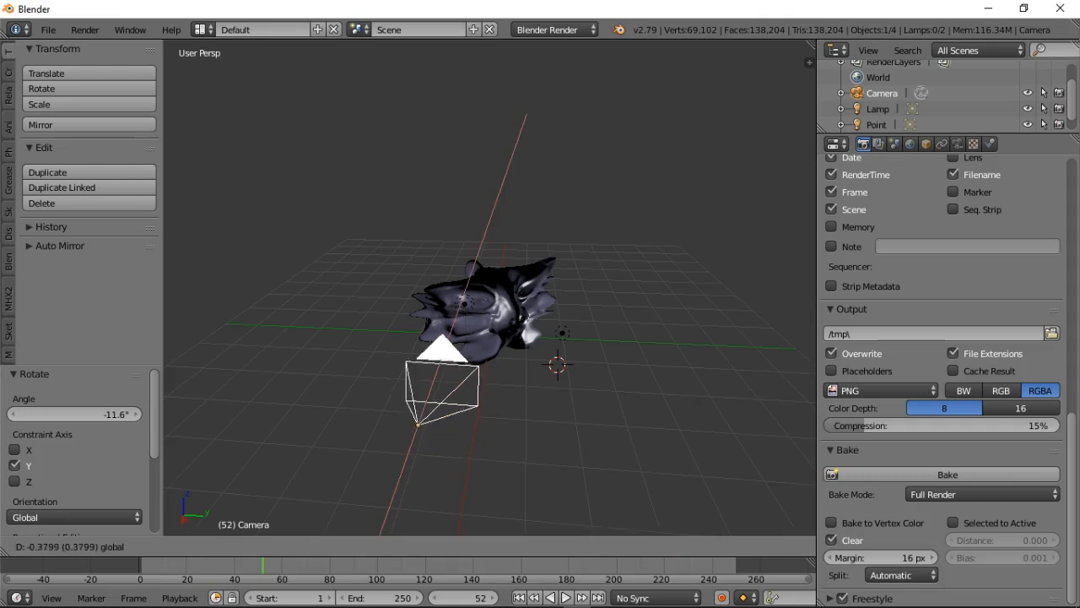
{"action": "key", "text": "Return"}
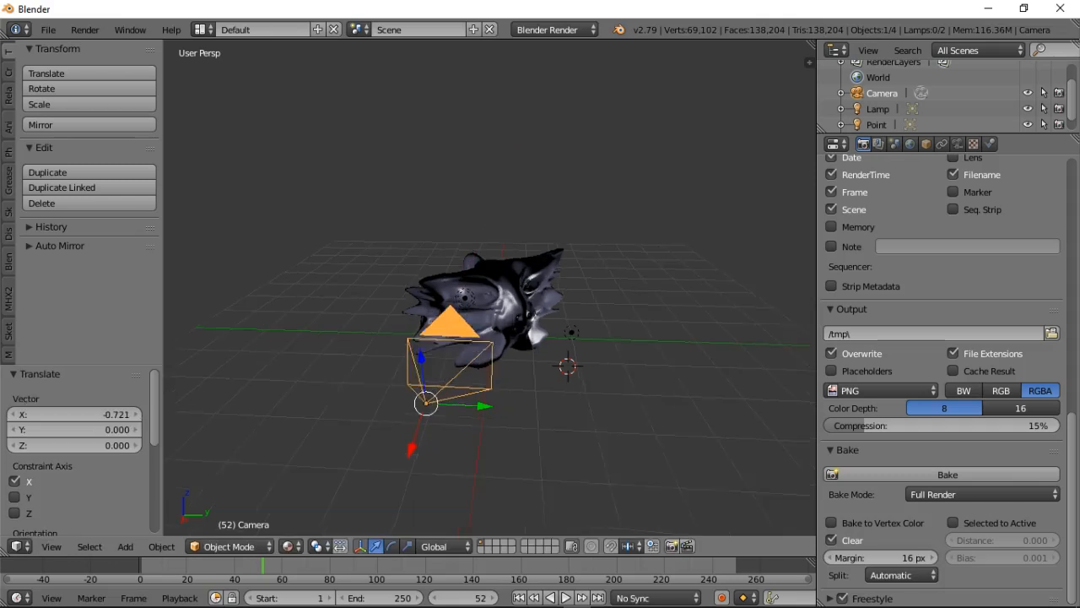
{"action": "key", "text": "KP_0"}
{"action": "key", "text": "KP_0"}
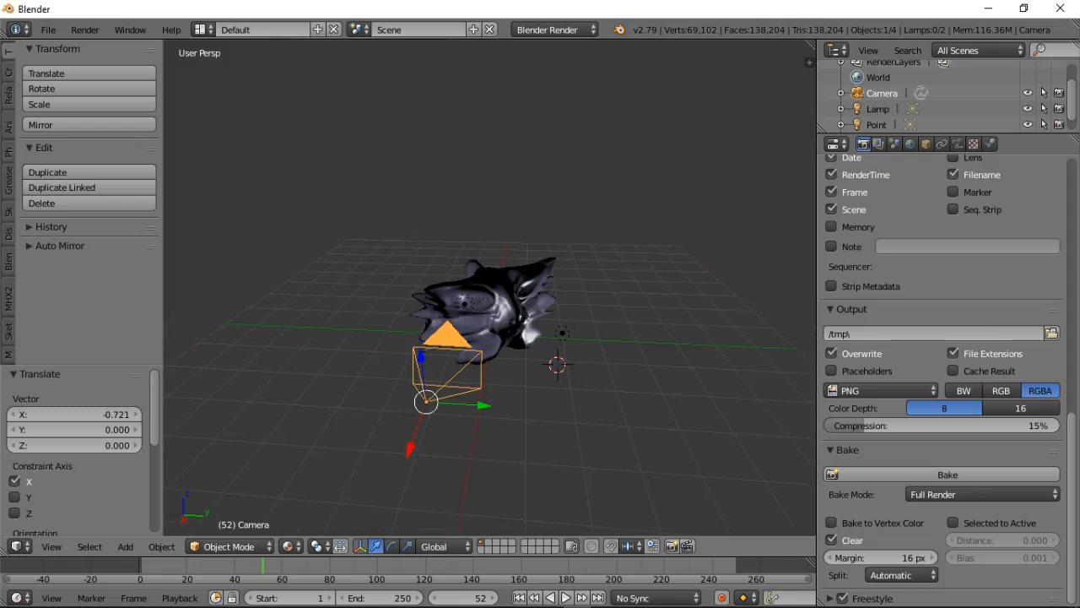
- Move the camera another -0.54 units or so along the X axis and check the framing through the camera
{"action": "key", "text": "g"}
{"action": "key", "text": "x"}
{"action": "key", "text": "Return"}
{"action": "key", "text": "KP_0"}
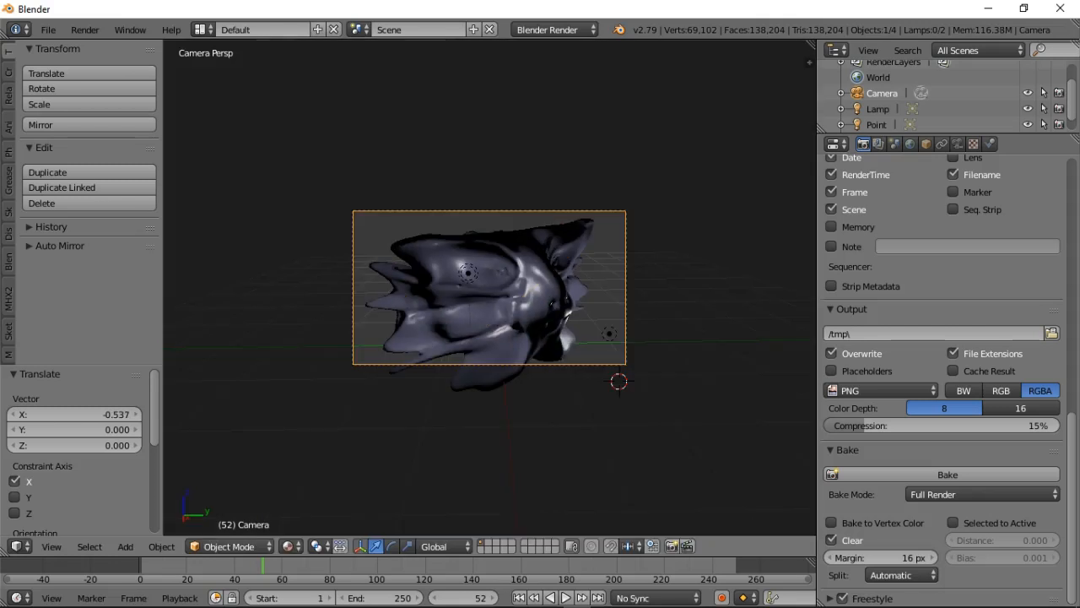
{"action": "key", "text": "KP_0"}
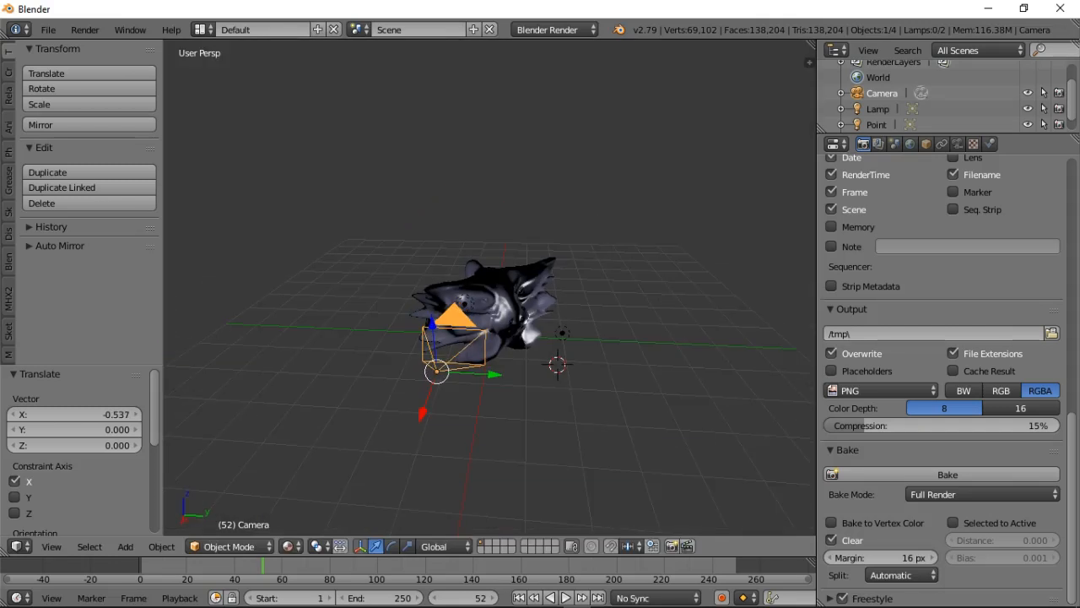
- Bring the camera still closer along the X axis and lower it about 0.43 units along Z, checking the camera view
{"action": "key", "text": "g"}
{"action": "key", "text": "x"}
{"action": "key", "text": "Return"}
{"action": "key", "text": "g"}
{"action": "key", "text": "z"}
{"action": "key", "text": "Return"}
{"action": "key", "text": "KP_0"}
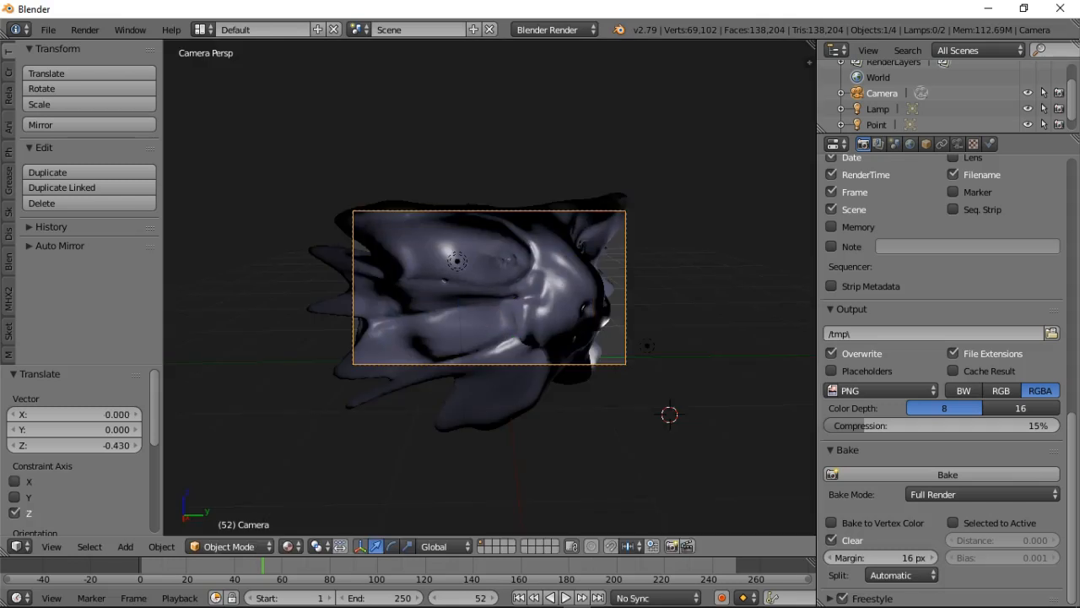
- Render the current frame from the repositioned camera, inspect the dragon head's surface texture, and return to the 3D view
{"action": "left_click", "coordinate": [84, 30]}
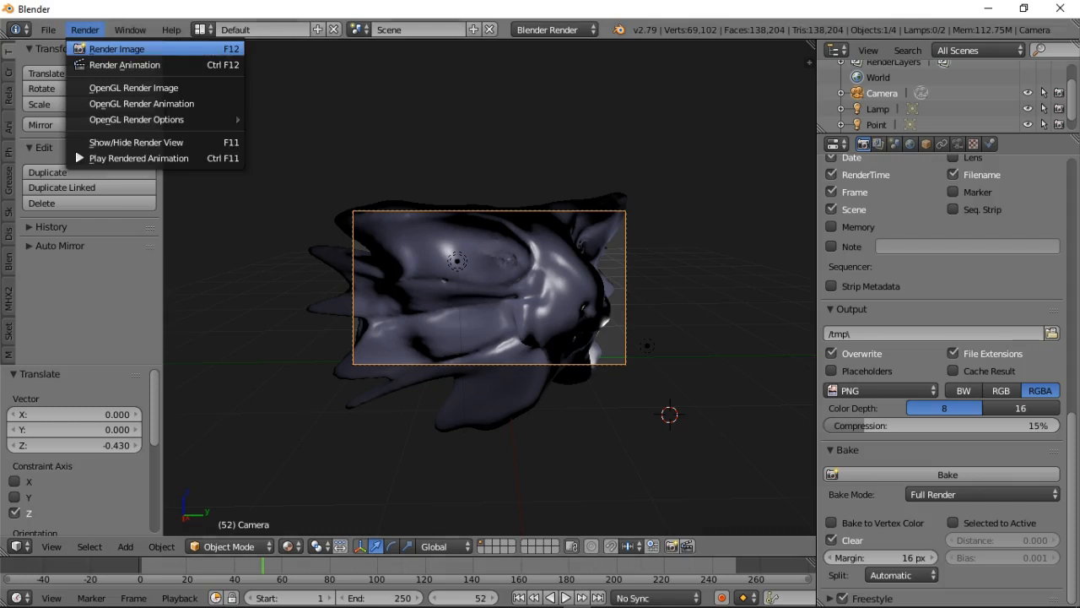
{"action": "left_click", "coordinate": [116, 48]}
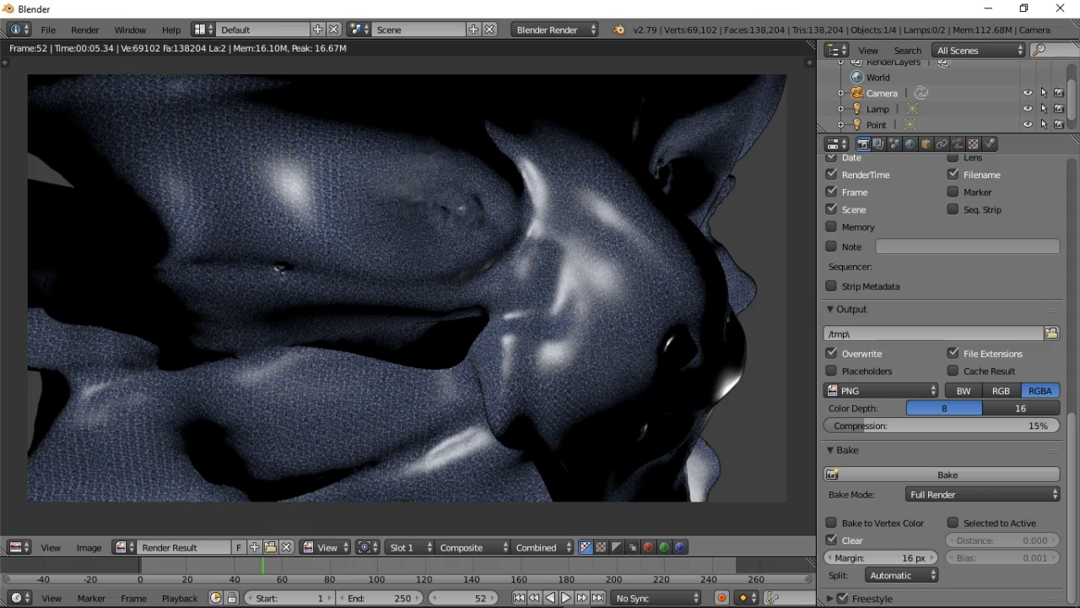
{"action": "key", "text": "Escape"}
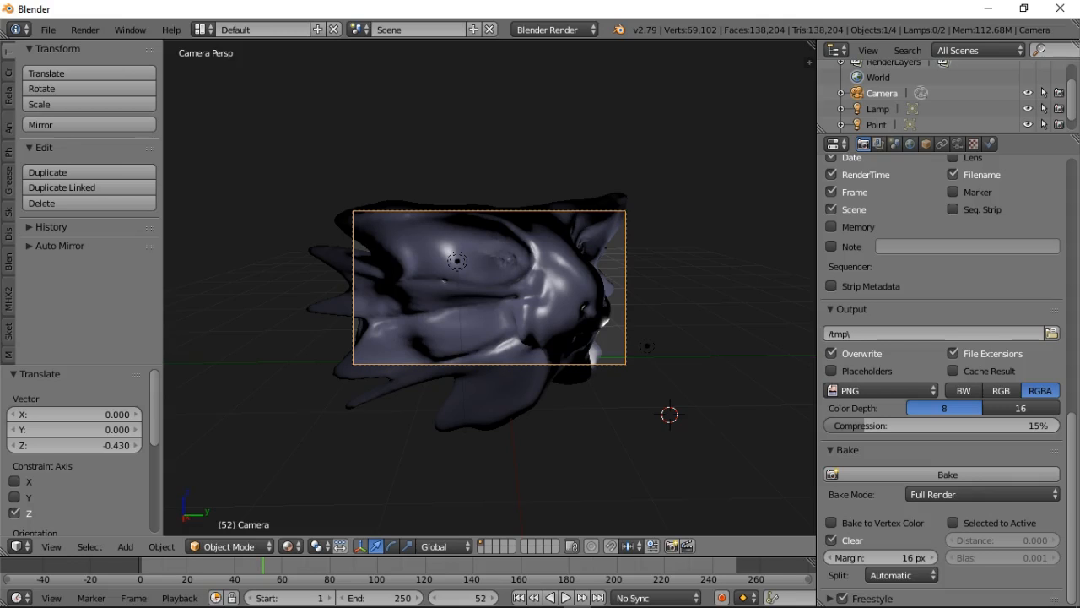
- Examine the dragon head through the camera and from the front in the free perspective view
{"action": "scroll", "coordinate": [490, 287], "scroll_direction": "down", "scroll_amount": 1}
{"action": "scroll", "coordinate": [490, 288], "scroll_direction": "up", "scroll_amount": 4}
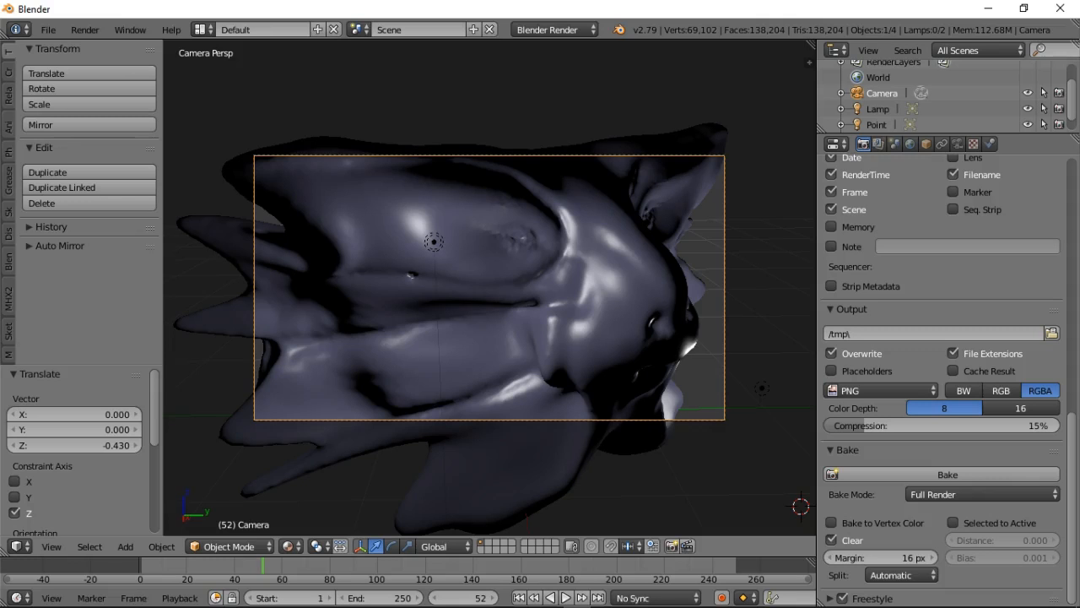
{"action": "key", "text": "KP_0"}
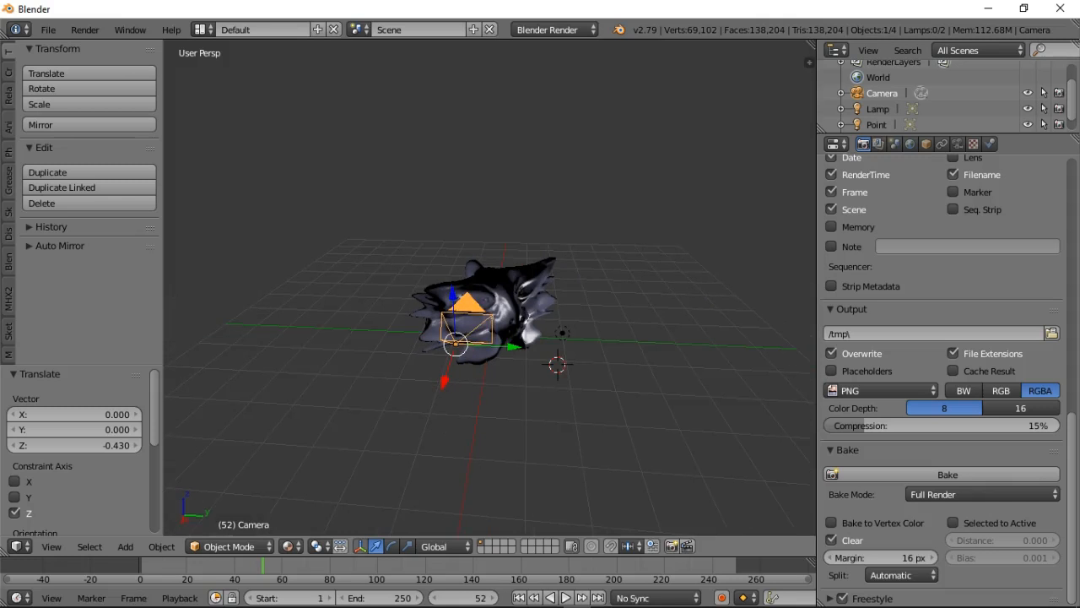
{"action": "scroll", "coordinate": [489, 287], "scroll_direction": "up", "scroll_amount": 5}
{"action": "middle_click_drag", "start_coordinate": [524, 312], "coordinate": [515, 288]}
{"action": "scroll", "coordinate": [464, 302], "scroll_direction": "down", "scroll_amount": 2}
{"action": "scroll", "coordinate": [475, 316], "scroll_direction": "down", "scroll_amount": 2}
{"action": "scroll", "coordinate": [475, 317], "scroll_direction": "up", "scroll_amount": 5}
{"action": "scroll", "coordinate": [515, 289], "scroll_direction": "down", "scroll_amount": 2}
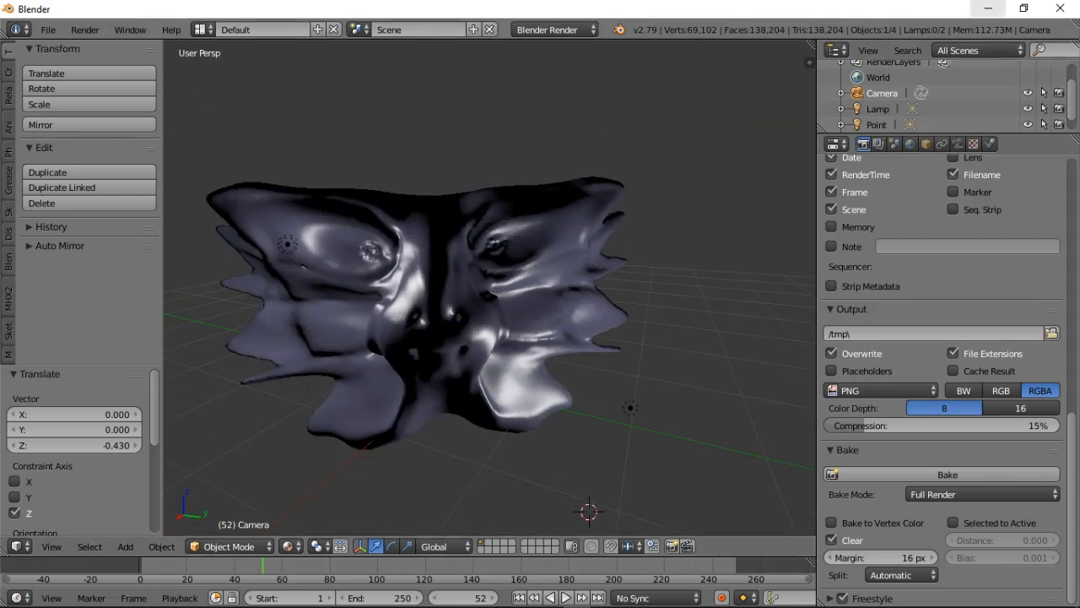
- Minimize the dragon head project and quit the other open Blender 2.80 session without saving its changes
{"action": "left_click", "coordinate": [987, 8]}
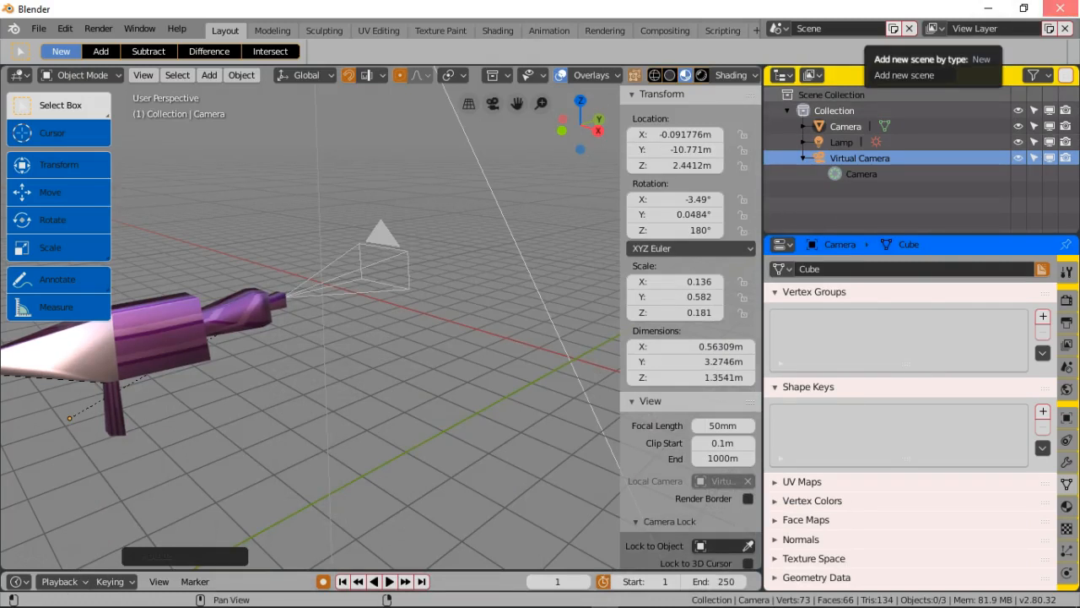
{"action": "left_click", "coordinate": [1060, 8]}
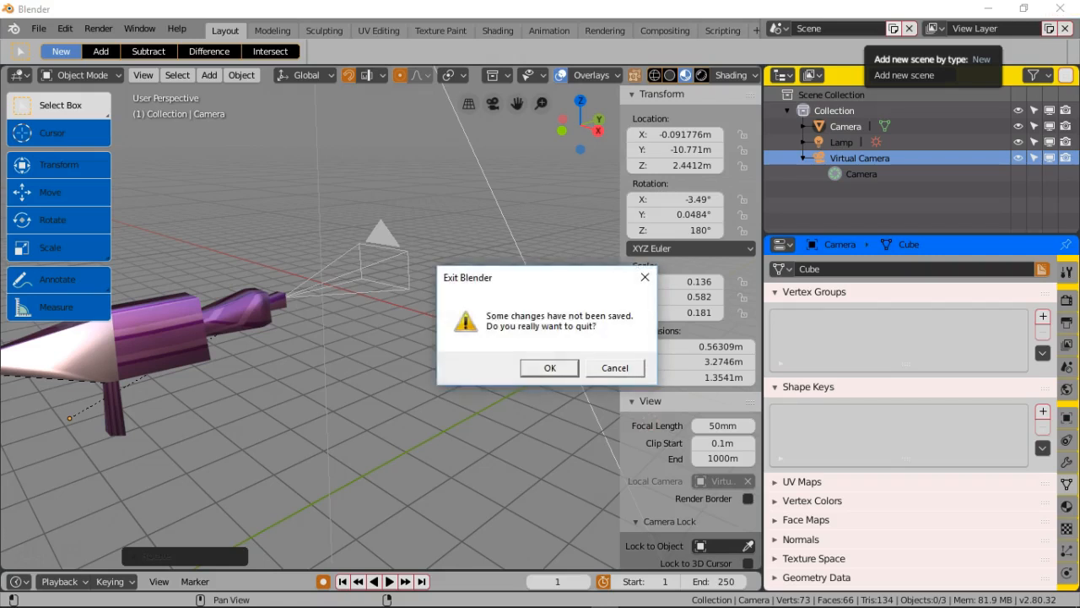
{"action": "left_click", "coordinate": [549, 367]}
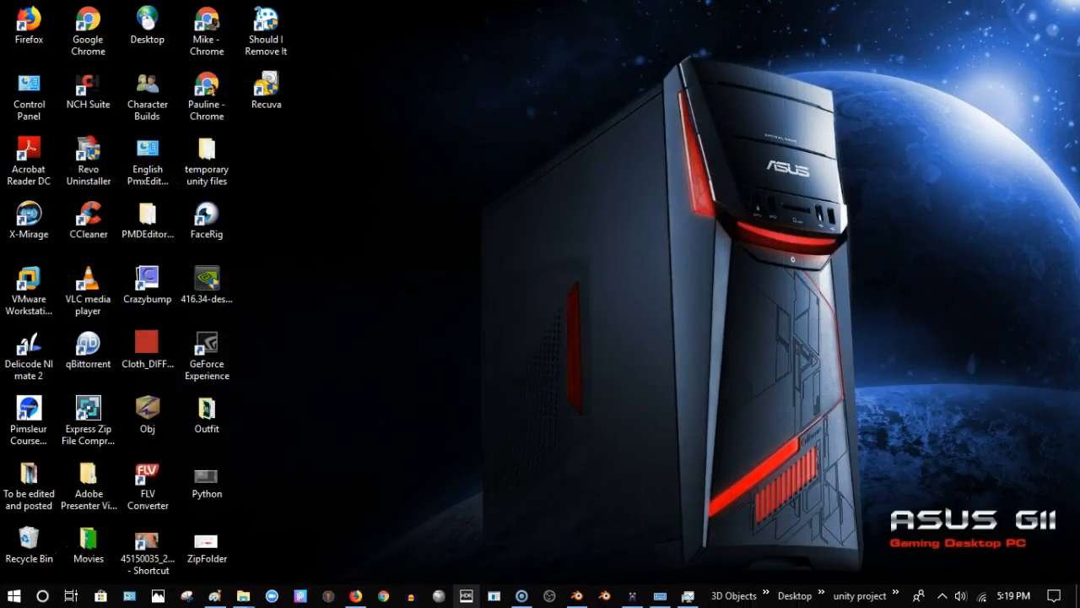
- Switch to SculptGL in Firefox and examine the painted dragon head from several angles and distances
{"action": "left_click", "coordinate": [355, 596]}
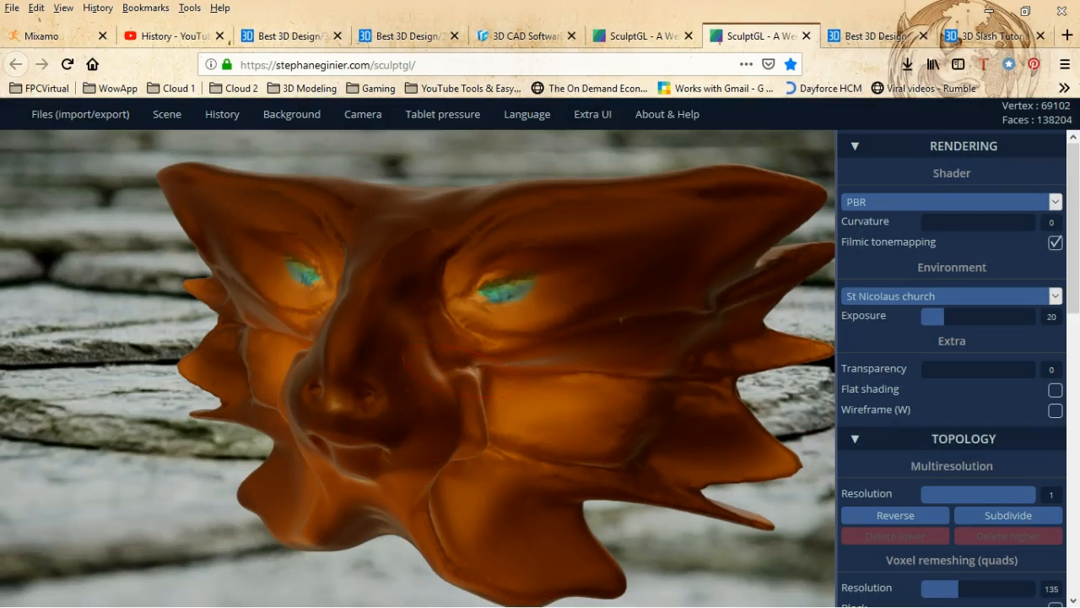
{"action": "scroll", "coordinate": [165, 426], "scroll_direction": "down", "scroll_amount": 3}
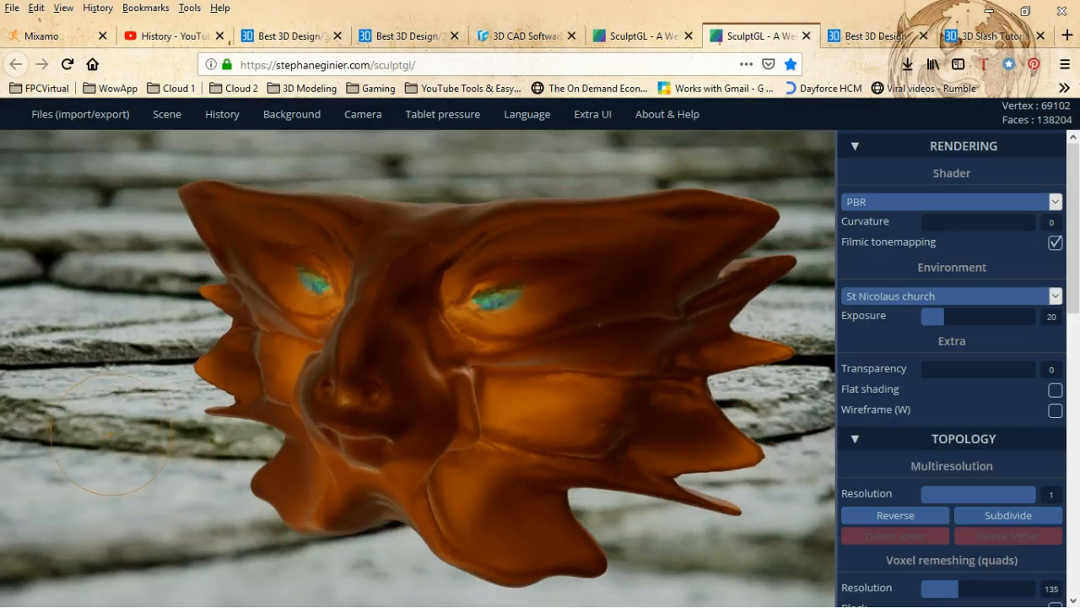
{"action": "scroll", "coordinate": [166, 418], "scroll_direction": "down", "scroll_amount": 3}
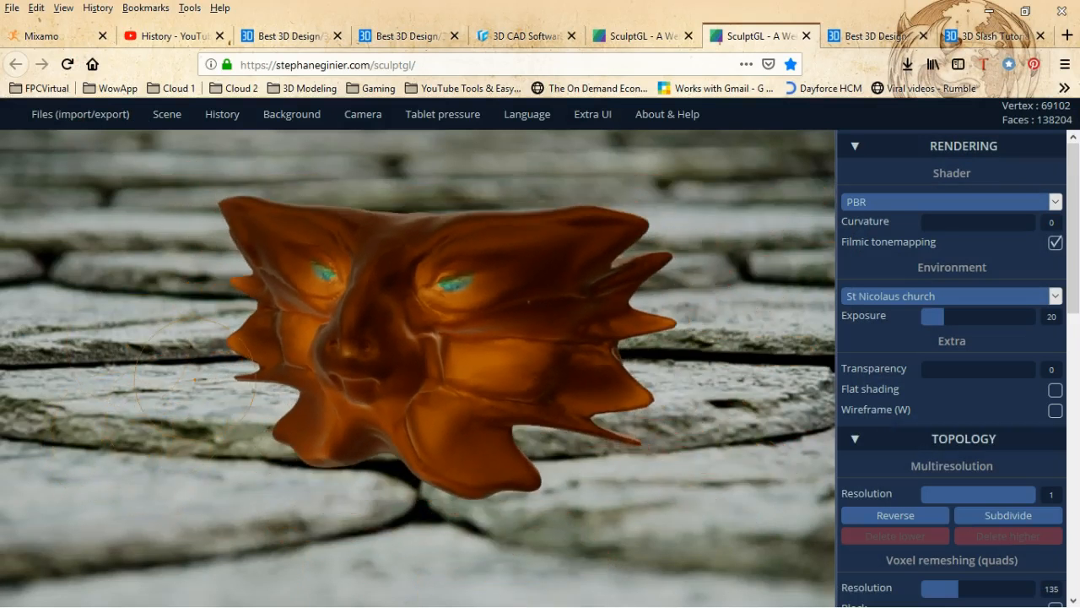
{"action": "scroll", "coordinate": [170, 386], "scroll_direction": "down", "scroll_amount": 3}
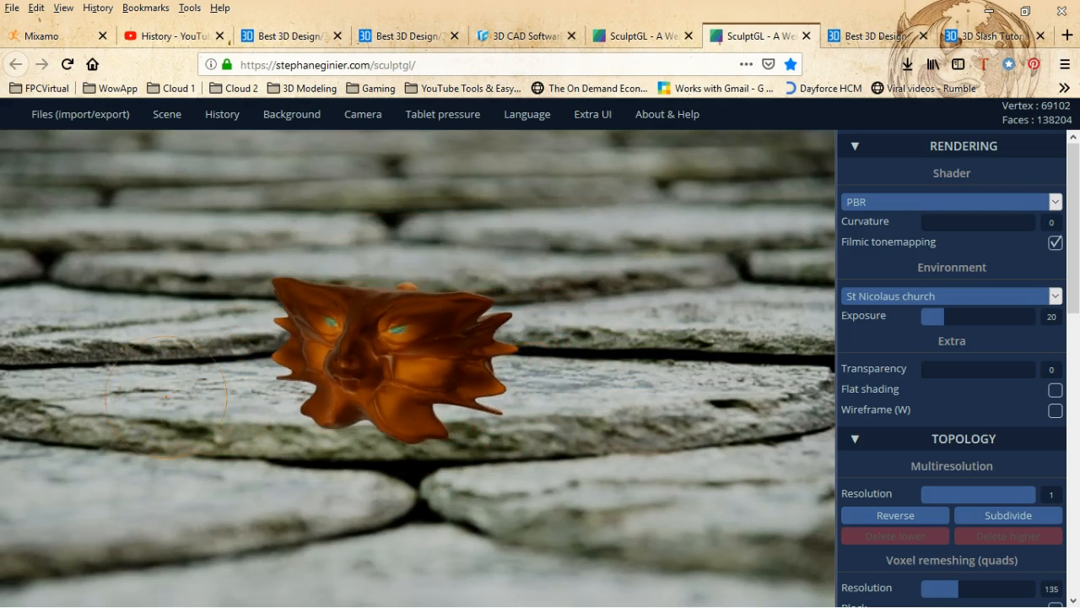
{"action": "mouse_move", "coordinate": [379, 463]}
{"action": "left_mouse_down"}
{"action": "mouse_move", "coordinate": [321, 464]}
{"action": "mouse_move", "coordinate": [368, 477]}
{"action": "mouse_move", "coordinate": [460, 471]}
{"action": "mouse_move", "coordinate": [317, 462]}
{"action": "mouse_move", "coordinate": [213, 407]}
{"action": "left_mouse_up"}
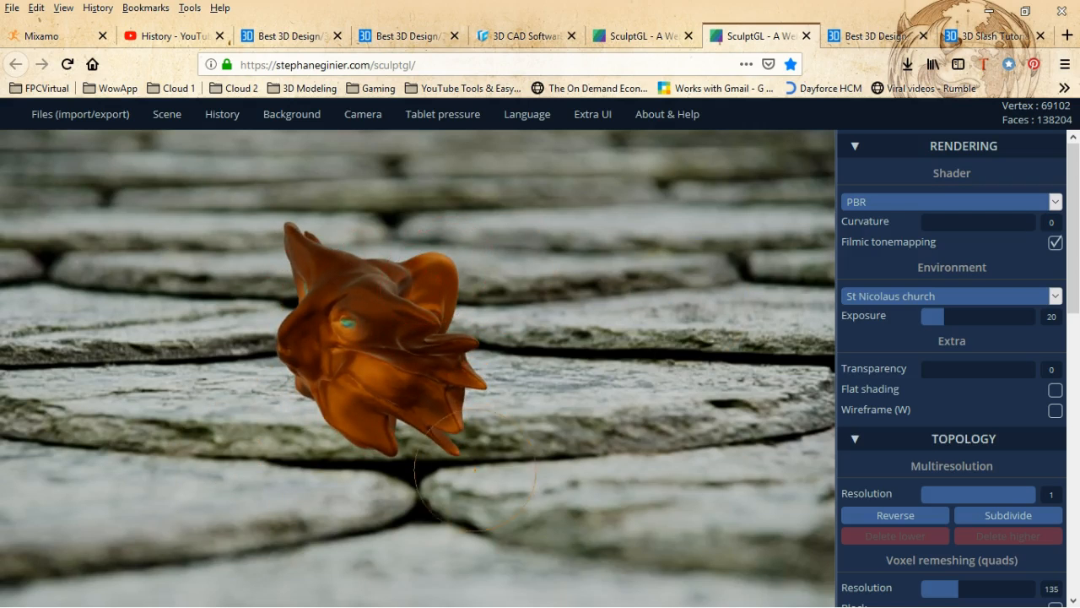
{"action": "mouse_move", "coordinate": [375, 460]}
{"action": "left_mouse_down"}
{"action": "mouse_move", "coordinate": [484, 457]}
{"action": "mouse_move", "coordinate": [381, 454]}
{"action": "left_mouse_up"}
{"action": "mouse_move", "coordinate": [762, 326]}
{"action": "left_mouse_down"}
{"action": "mouse_move", "coordinate": [379, 335]}
{"action": "mouse_move", "coordinate": [533, 339]}
{"action": "mouse_move", "coordinate": [395, 338]}
{"action": "mouse_move", "coordinate": [521, 338]}
{"action": "mouse_move", "coordinate": [398, 290]}
{"action": "mouse_move", "coordinate": [460, 297]}
{"action": "mouse_move", "coordinate": [523, 326]}
{"action": "mouse_move", "coordinate": [306, 462]}
{"action": "mouse_move", "coordinate": [464, 357]}
{"action": "mouse_move", "coordinate": [388, 368]}
{"action": "mouse_move", "coordinate": [540, 354]}
{"action": "mouse_move", "coordinate": [372, 371]}
{"action": "left_mouse_up"}
{"action": "scroll", "coordinate": [306, 463], "scroll_direction": "up", "scroll_amount": 2}
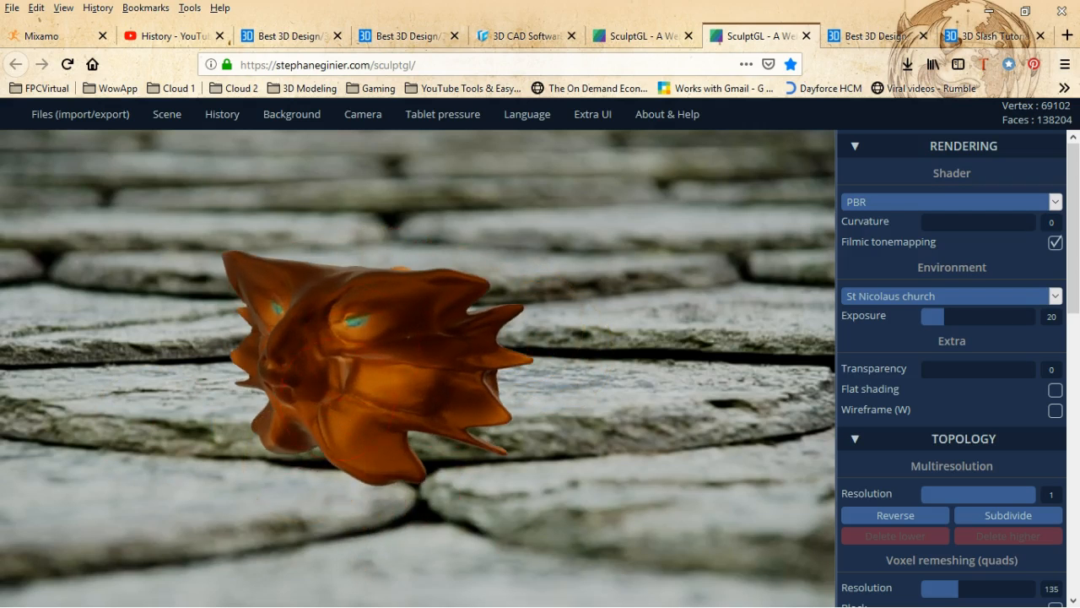
{"action": "scroll", "coordinate": [305, 456], "scroll_direction": "up", "scroll_amount": 3}
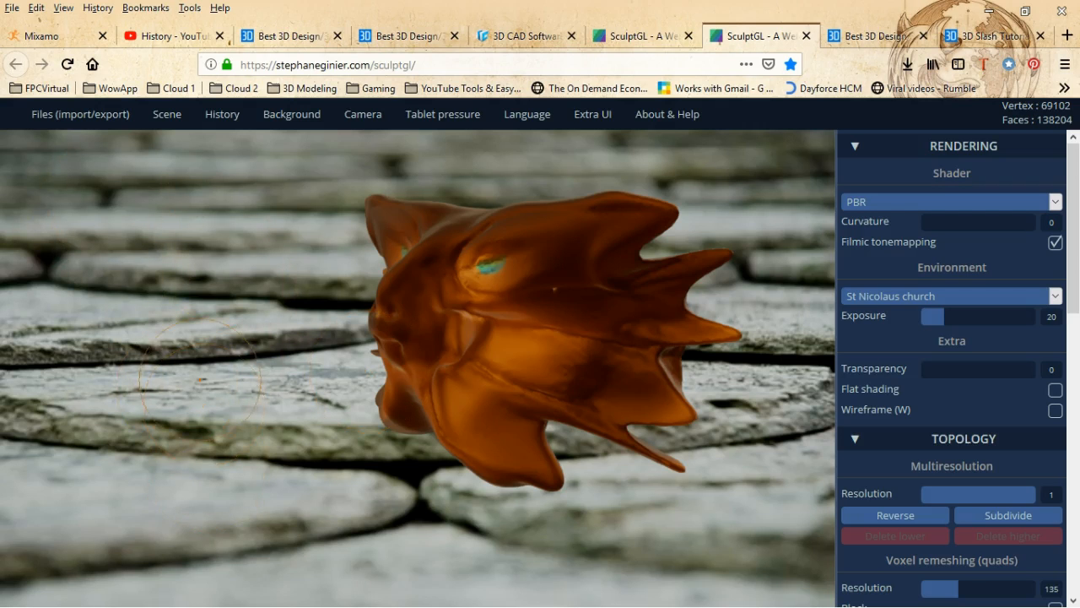
{"action": "mouse_move", "coordinate": [200, 404]}
{"action": "left_mouse_down"}
{"action": "mouse_move", "coordinate": [132, 411]}
{"action": "mouse_move", "coordinate": [194, 411]}
{"action": "mouse_move", "coordinate": [275, 350]}
{"action": "left_mouse_up"}
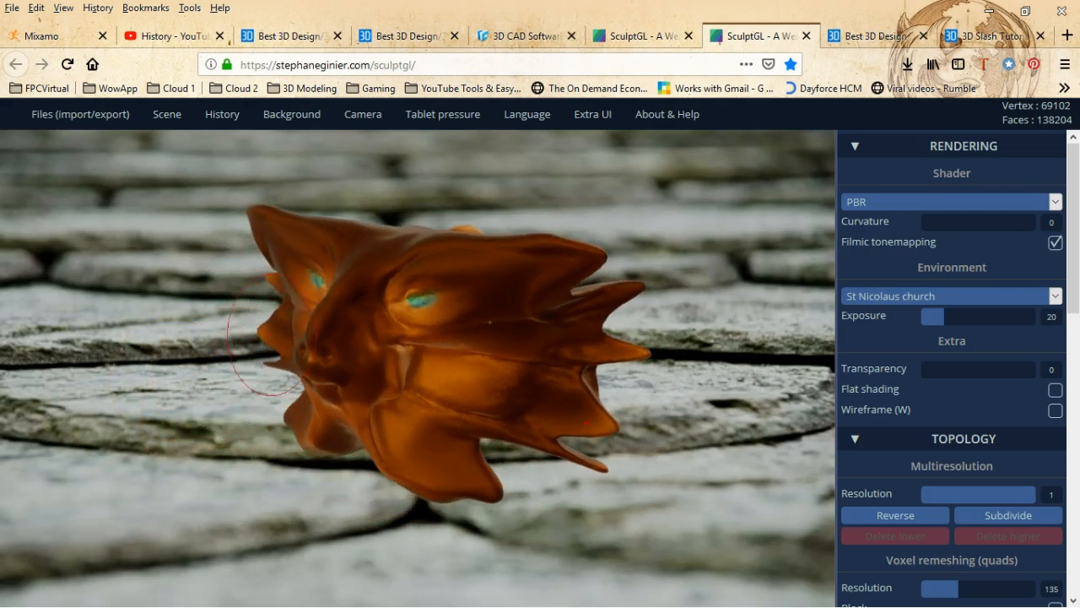
- View the dragon head from the preset front, left and top camera views, and reset the camera
{"action": "mouse_move", "coordinate": [291, 115]}
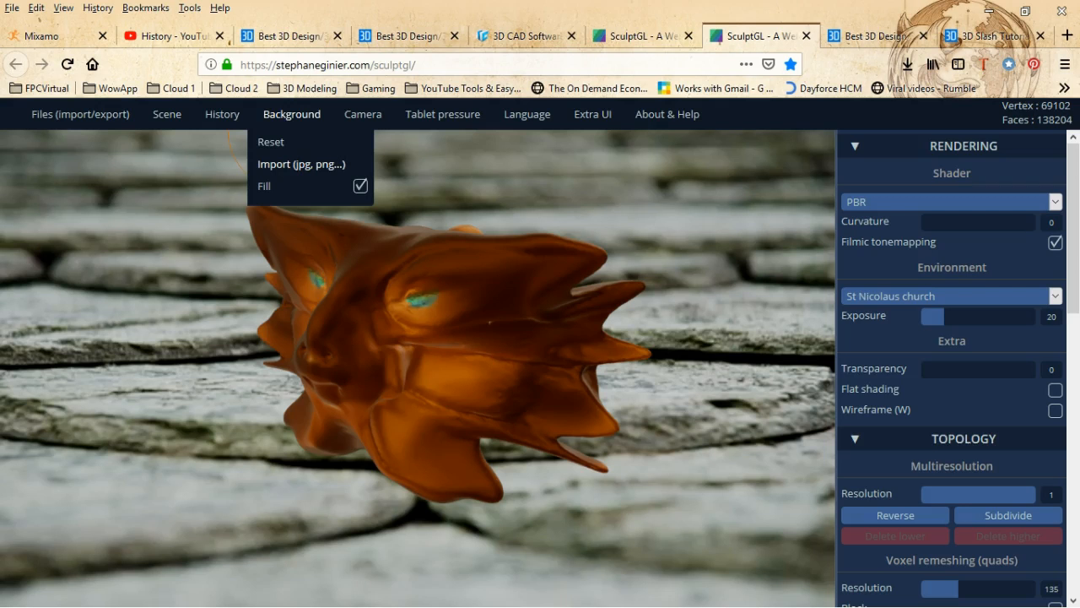
{"action": "mouse_move", "coordinate": [362, 115]}
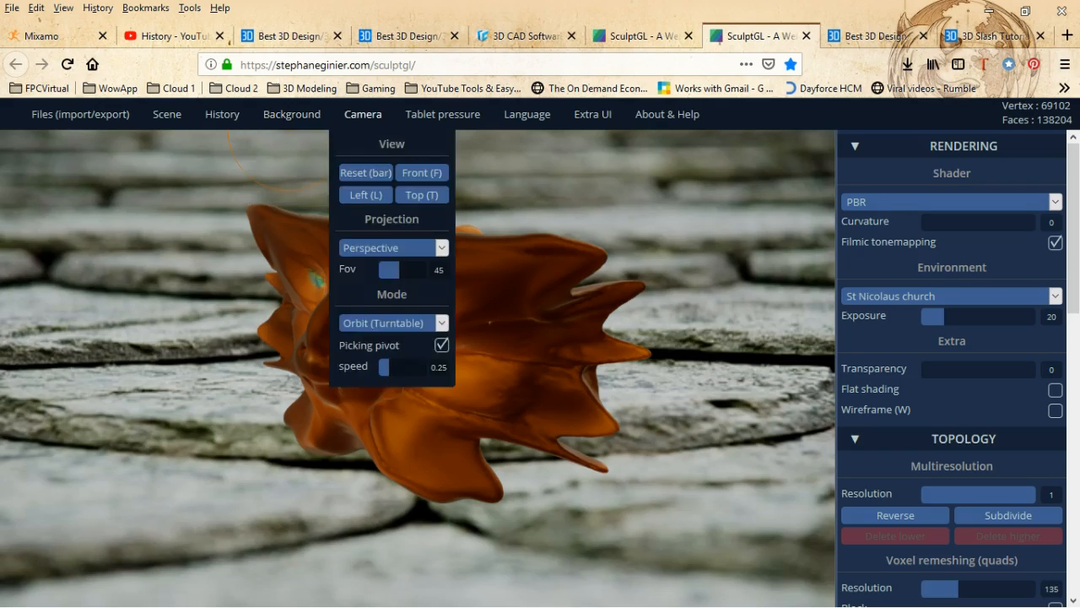
{"action": "mouse_move", "coordinate": [443, 115]}
{"action": "left_click", "coordinate": [422, 172]}
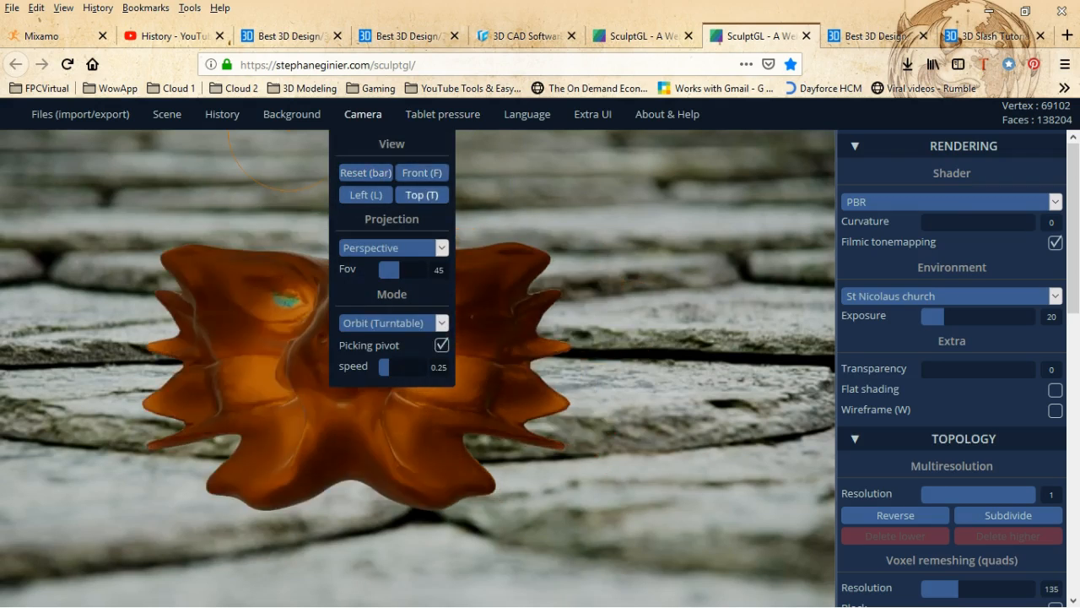
{"action": "left_click", "coordinate": [365, 194]}
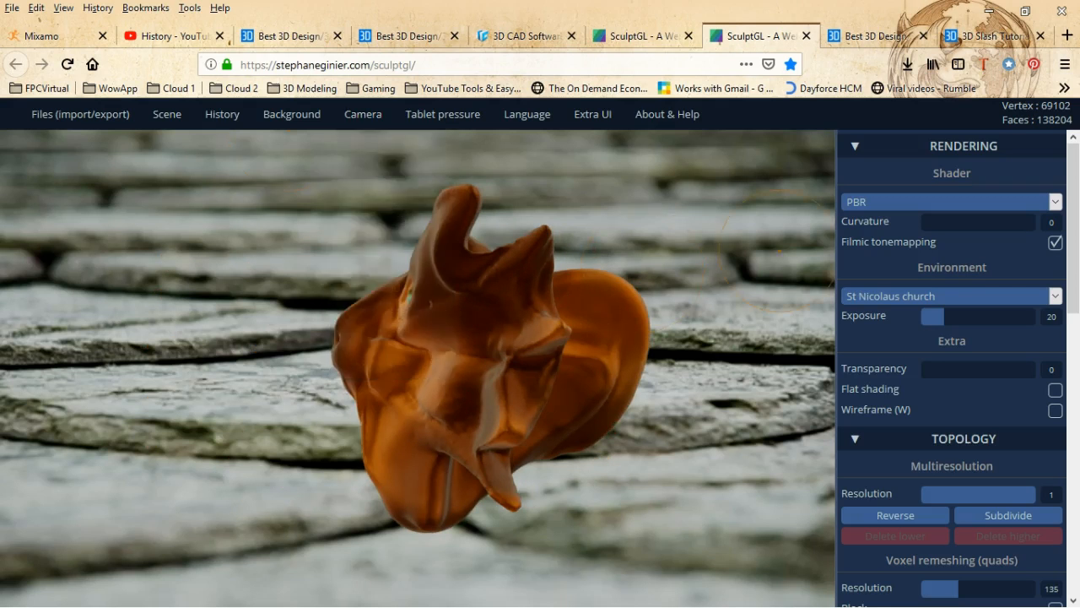
{"action": "mouse_move", "coordinate": [363, 114]}
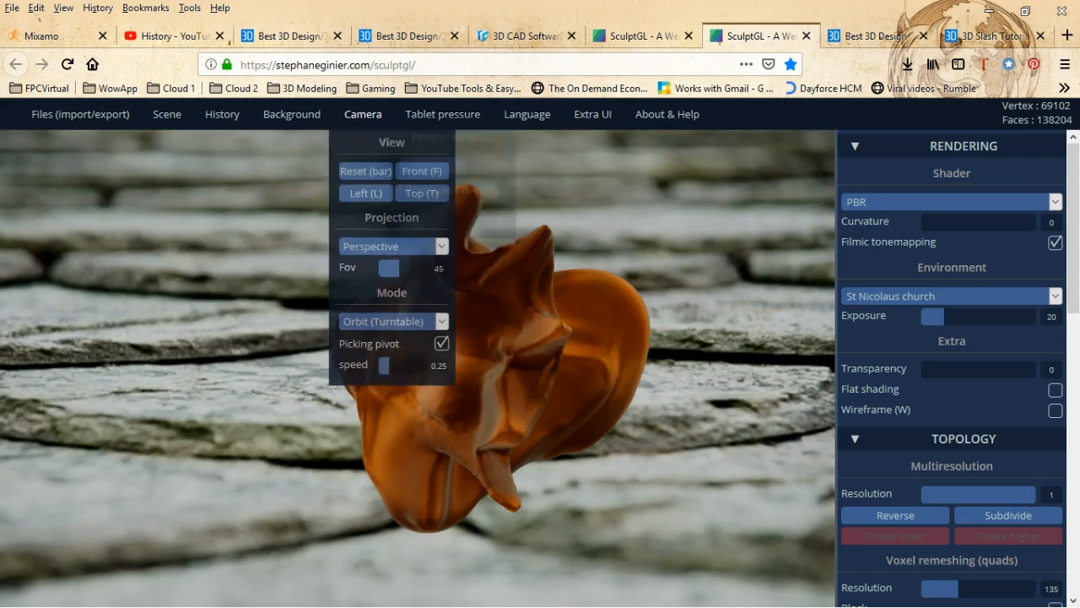
{"action": "left_click", "coordinate": [419, 190]}
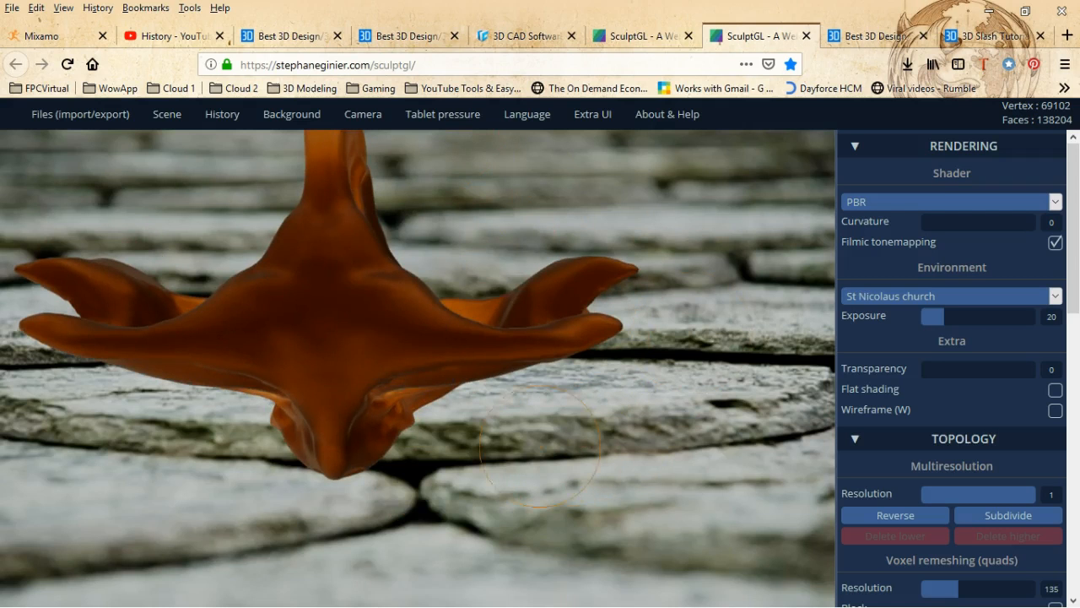
{"action": "mouse_move", "coordinate": [363, 114]}
{"action": "left_click", "coordinate": [366, 172]}
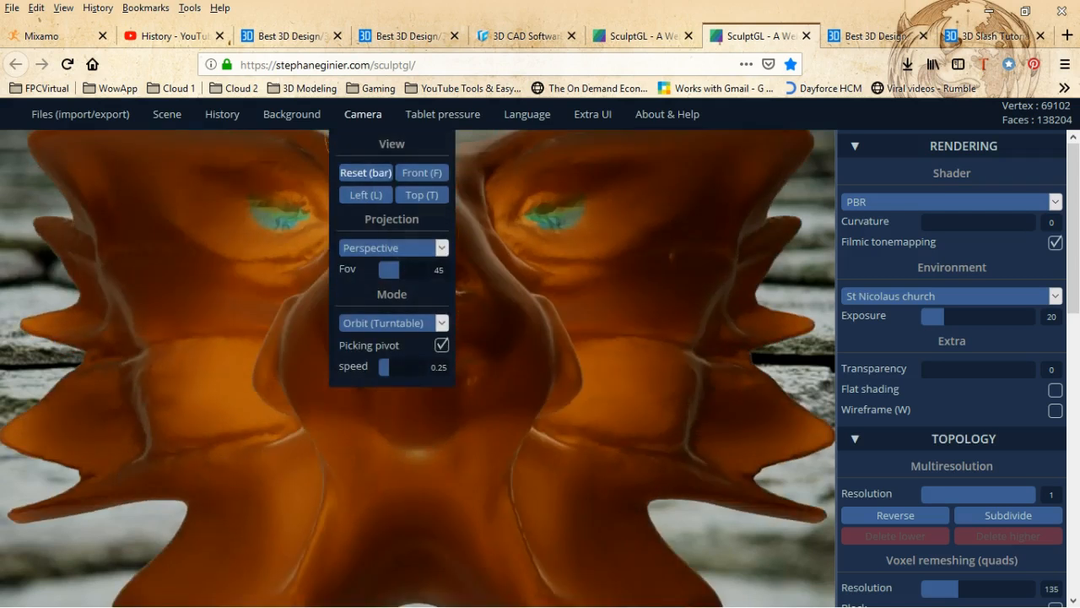
- Examine the dragon head's face and side spikes against the stone background, both up close and from farther away
{"action": "right_click_drag", "start_coordinate": [419, 390], "coordinate": [608, 389]}
{"action": "scroll", "coordinate": [608, 388], "scroll_direction": "down", "scroll_amount": 5}
{"action": "mouse_move", "coordinate": [472, 375]}
{"action": "right_mouse_down"}
{"action": "mouse_move", "coordinate": [519, 372]}
{"action": "mouse_move", "coordinate": [432, 348]}
{"action": "mouse_move", "coordinate": [169, 358]}
{"action": "mouse_move", "coordinate": [633, 371]}
{"action": "right_mouse_up"}
{"action": "right_click_drag", "start_coordinate": [186, 359], "coordinate": [151, 361]}
{"action": "middle_click_drag", "start_coordinate": [806, 359], "coordinate": [730, 317]}
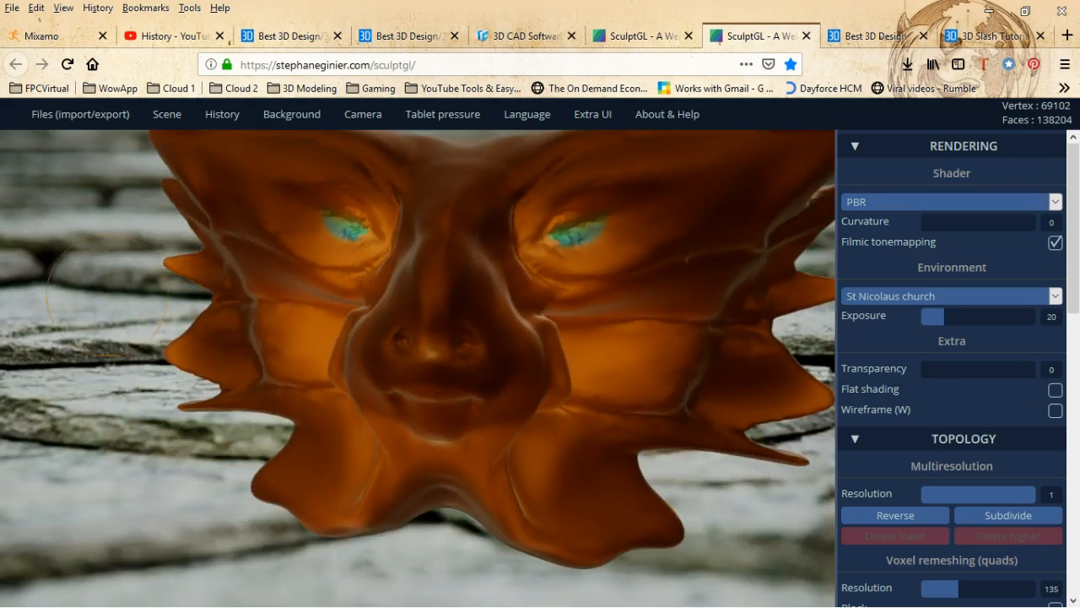
{"action": "scroll", "coordinate": [115, 291], "scroll_direction": "down", "scroll_amount": 4}
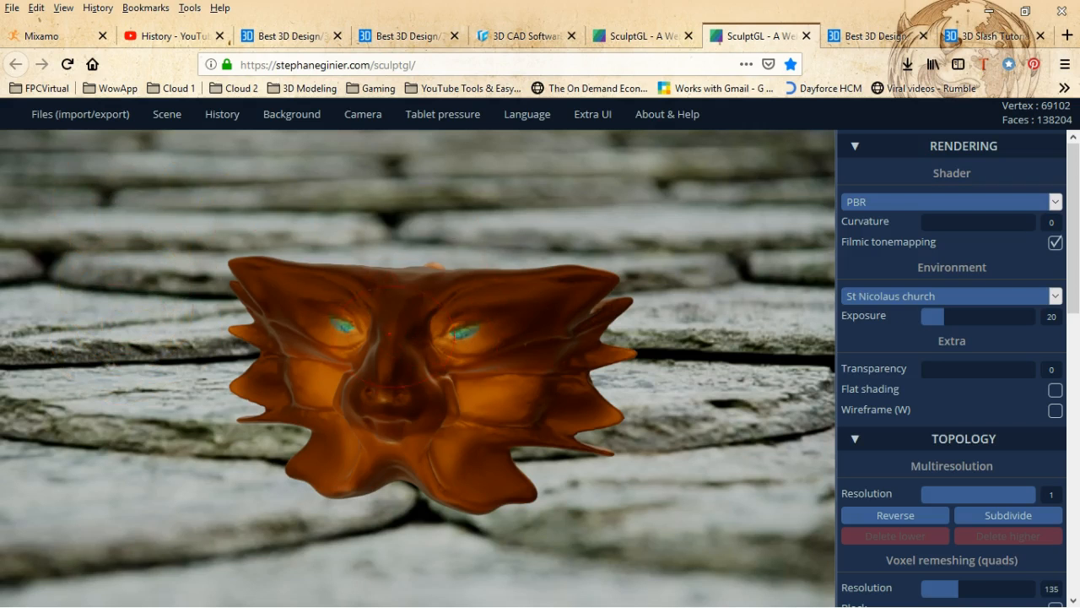
{"action": "scroll", "coordinate": [456, 329], "scroll_direction": "up", "scroll_amount": 4}
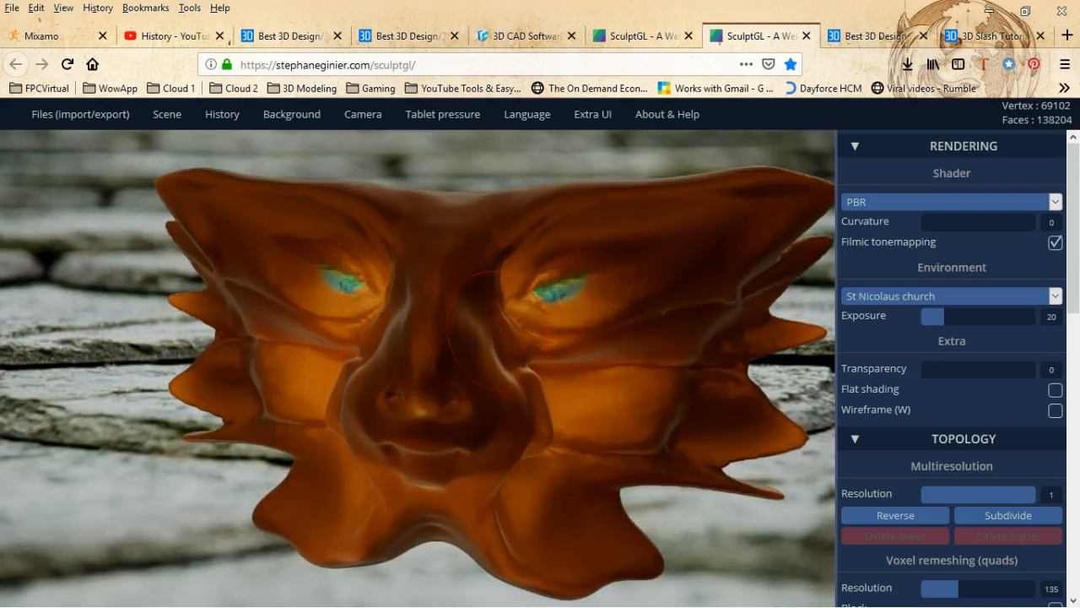
{"action": "scroll", "coordinate": [72, 268], "scroll_direction": "down", "scroll_amount": 3}
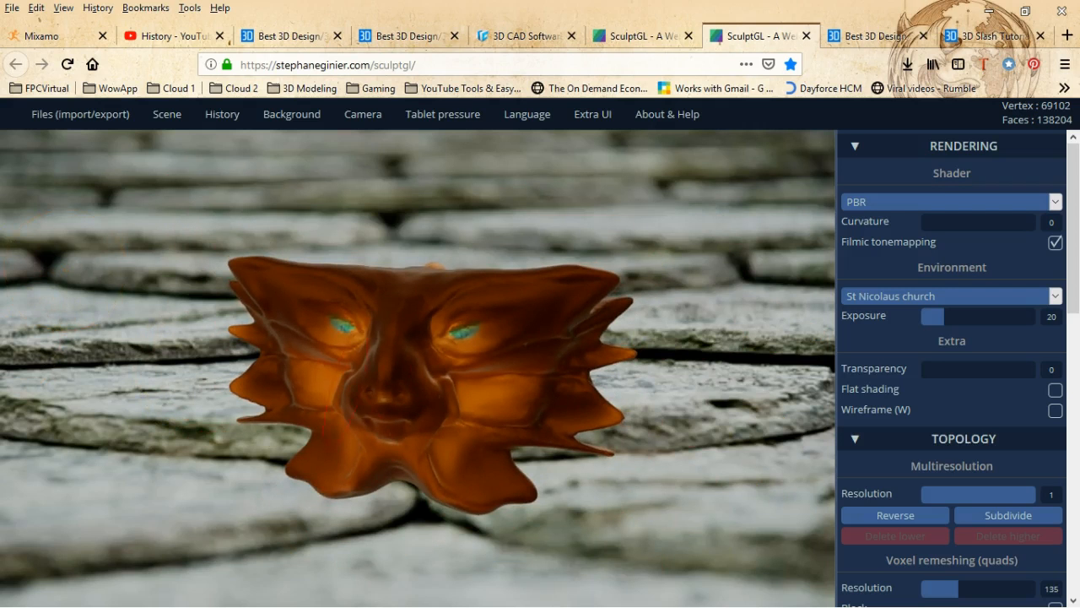
{"action": "left_click_drag", "start_coordinate": [647, 432], "coordinate": [510, 464]}
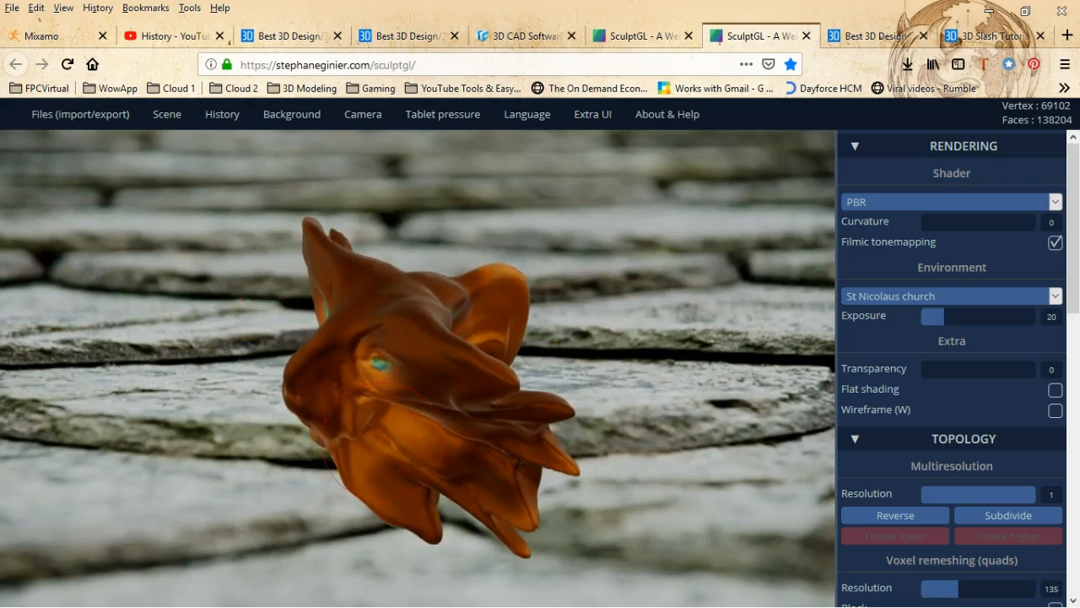
- Examine the dragon head's eye and side spikes up close and its whole face from the front
{"action": "scroll", "coordinate": [113, 326], "scroll_direction": "down", "scroll_amount": 2}
{"action": "scroll", "coordinate": [113, 326], "scroll_direction": "up", "scroll_amount": 7}
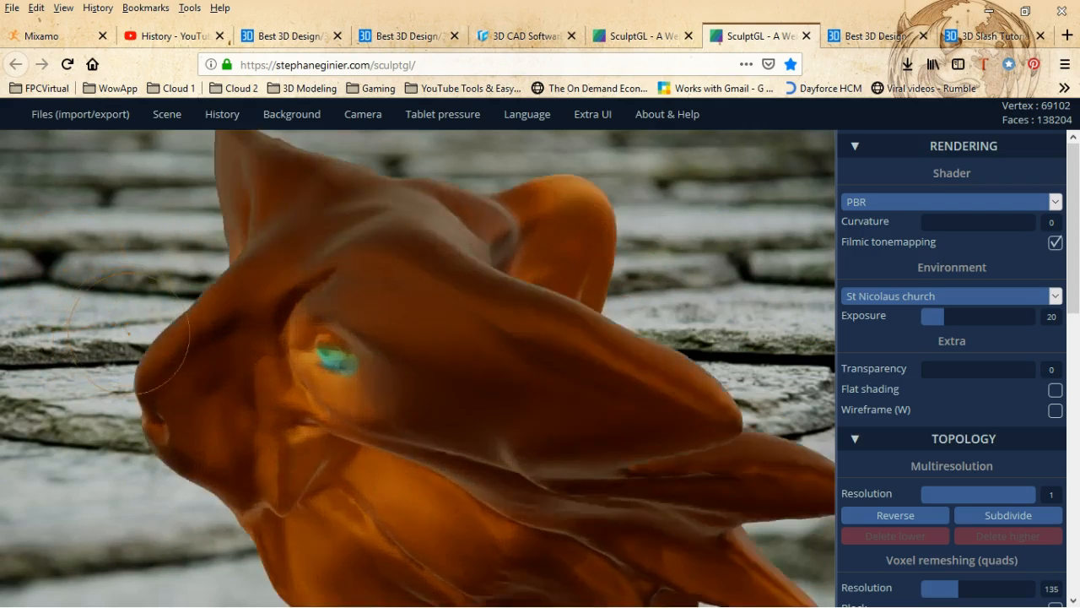
{"action": "scroll", "coordinate": [31, 336], "scroll_direction": "down", "scroll_amount": 2}
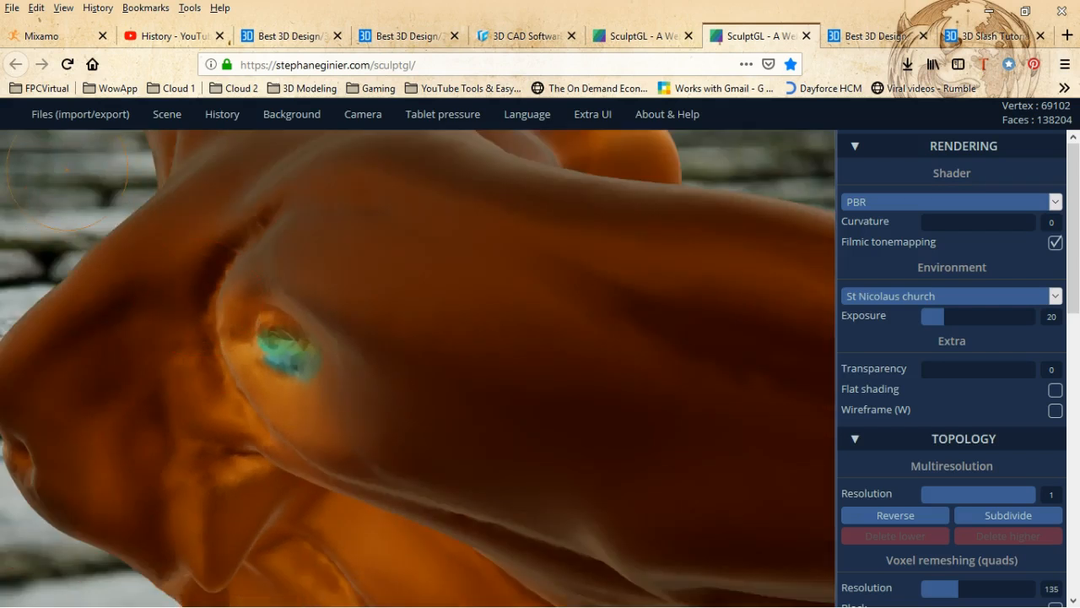
{"action": "scroll", "coordinate": [67, 170], "scroll_direction": "down", "scroll_amount": 4}
{"action": "left_click_drag", "start_coordinate": [275, 473], "coordinate": [473, 464]}
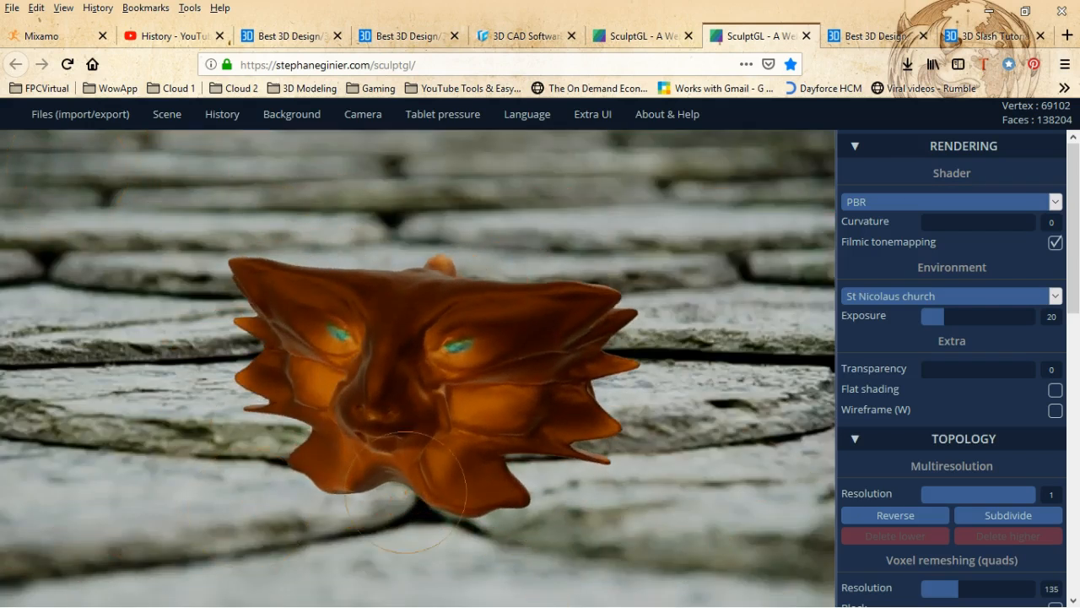
{"action": "mouse_move", "coordinate": [473, 422]}
{"action": "middle_mouse_down"}
{"action": "mouse_move", "coordinate": [484, 444]}
{"action": "mouse_move", "coordinate": [489, 402]}
{"action": "mouse_move", "coordinate": [493, 507]}
{"action": "mouse_move", "coordinate": [488, 311]}
{"action": "middle_mouse_up"}
{"action": "middle_click_drag", "start_coordinate": [210, 178], "coordinate": [218, 149]}
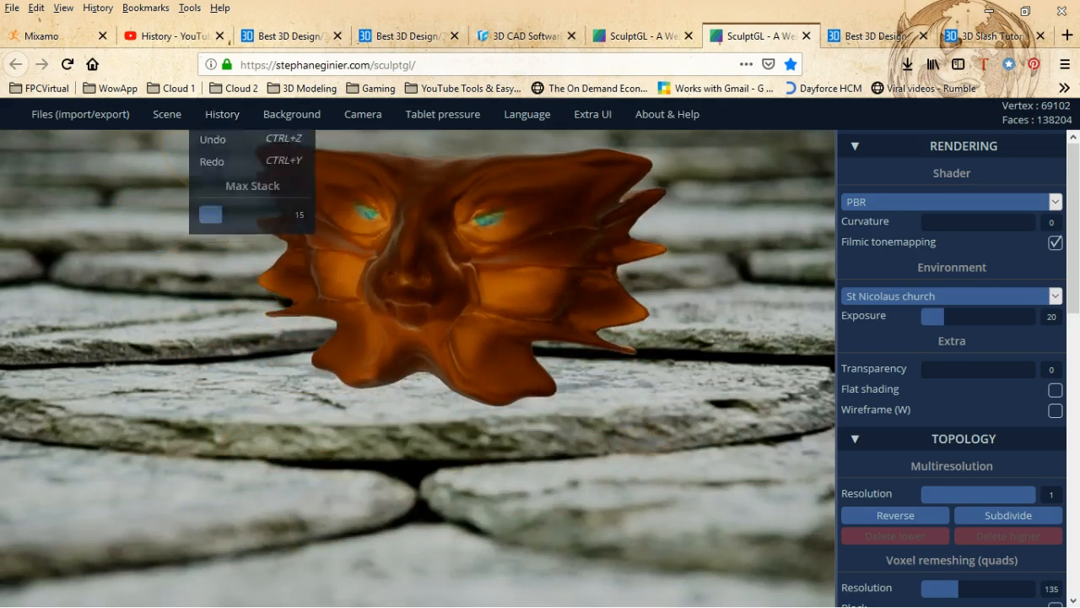
{"action": "mouse_move", "coordinate": [248, 255]}
{"action": "middle_mouse_down"}
{"action": "mouse_move", "coordinate": [241, 356]}
{"action": "mouse_move", "coordinate": [224, 207]}
{"action": "mouse_move", "coordinate": [218, 469]}
{"action": "mouse_move", "coordinate": [223, 290]}
{"action": "mouse_move", "coordinate": [241, 453]}
{"action": "mouse_move", "coordinate": [44, 442]}
{"action": "mouse_move", "coordinate": [161, 383]}
{"action": "mouse_move", "coordinate": [488, 365]}
{"action": "mouse_move", "coordinate": [221, 393]}
{"action": "mouse_move", "coordinate": [240, 278]}
{"action": "mouse_move", "coordinate": [91, 402]}
{"action": "mouse_move", "coordinate": [374, 271]}
{"action": "mouse_move", "coordinate": [72, 270]}
{"action": "mouse_move", "coordinate": [303, 474]}
{"action": "mouse_move", "coordinate": [168, 206]}
{"action": "mouse_move", "coordinate": [192, 404]}
{"action": "mouse_move", "coordinate": [228, 211]}
{"action": "mouse_move", "coordinate": [139, 334]}
{"action": "middle_mouse_up"}
{"action": "scroll", "coordinate": [152, 405], "scroll_direction": "up", "scroll_amount": 2}
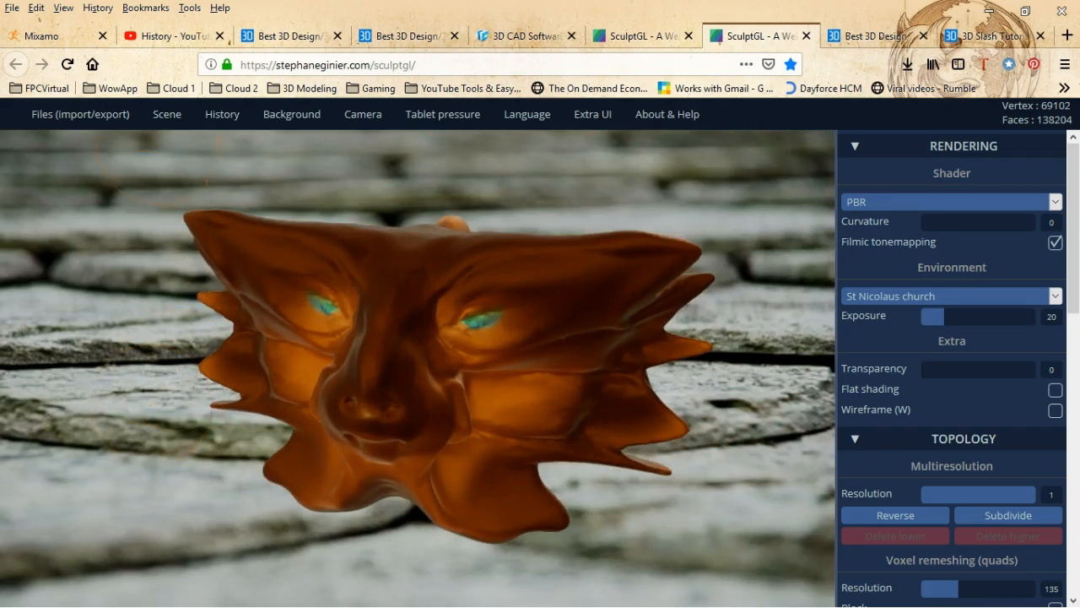
- Turn on the scene's darken unselected, contour, grid and mirror line display options, and turn them all off again
{"action": "mouse_move", "coordinate": [167, 115]}
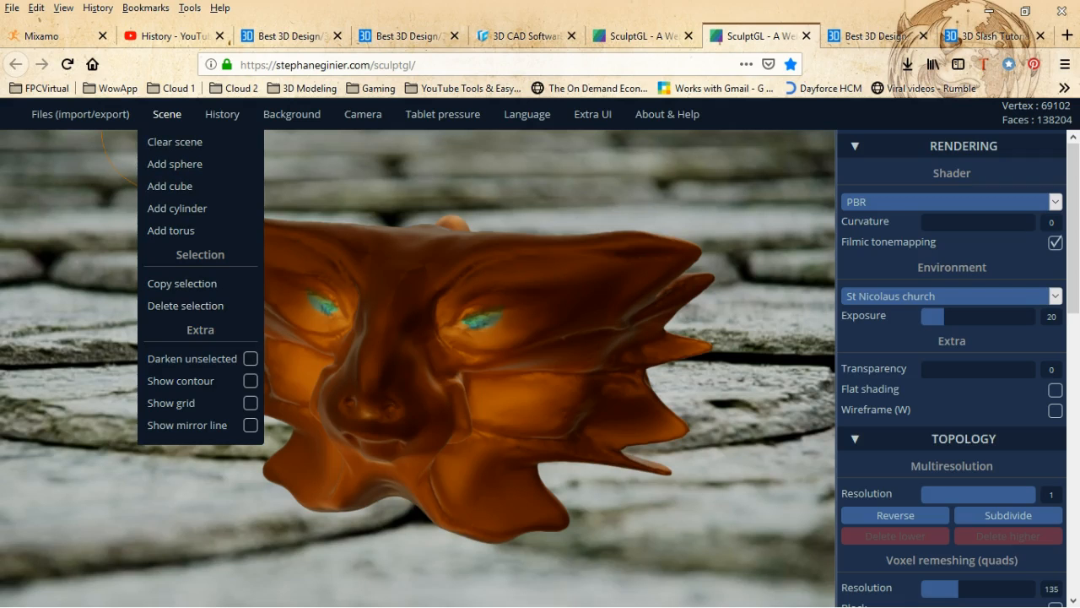
{"action": "left_click", "coordinate": [251, 402]}
{"action": "left_click", "coordinate": [251, 380]}
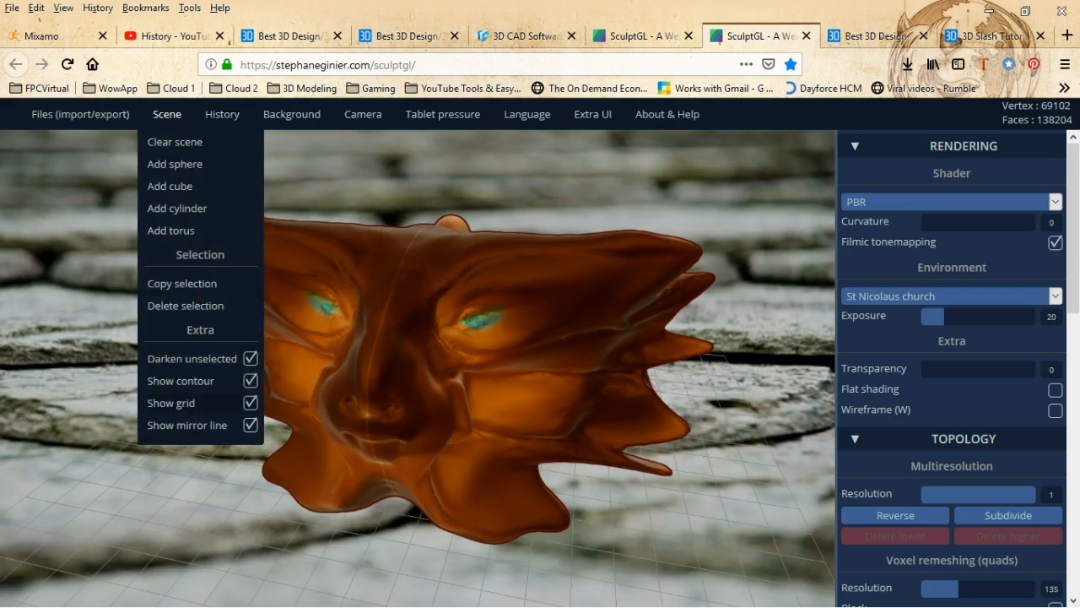
{"action": "left_click", "coordinate": [250, 424]}
{"action": "left_click", "coordinate": [251, 381]}
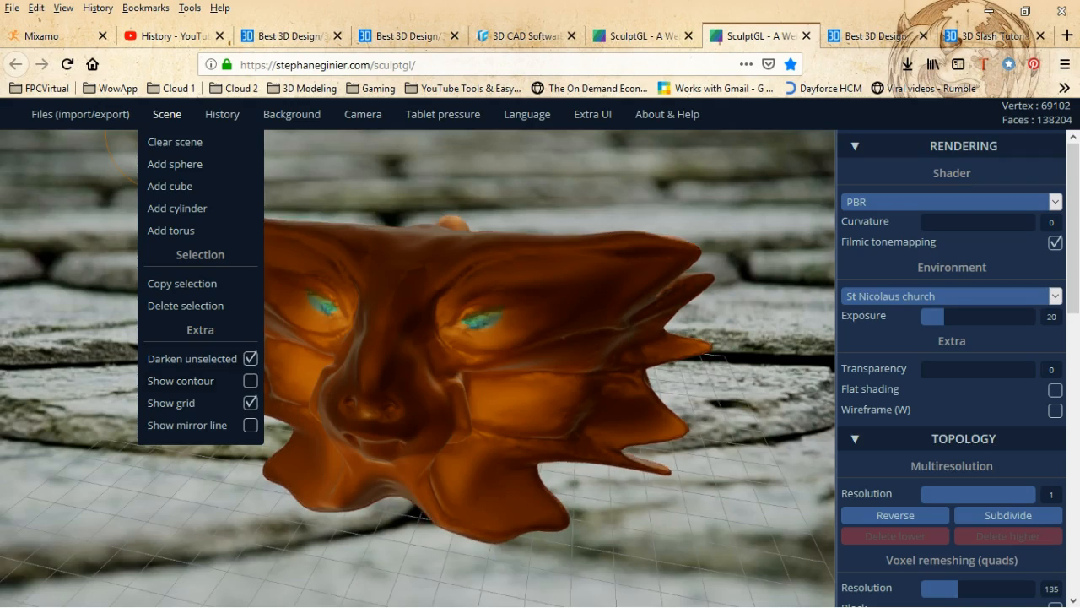
{"action": "left_click", "coordinate": [251, 358]}
{"action": "left_click", "coordinate": [251, 403]}
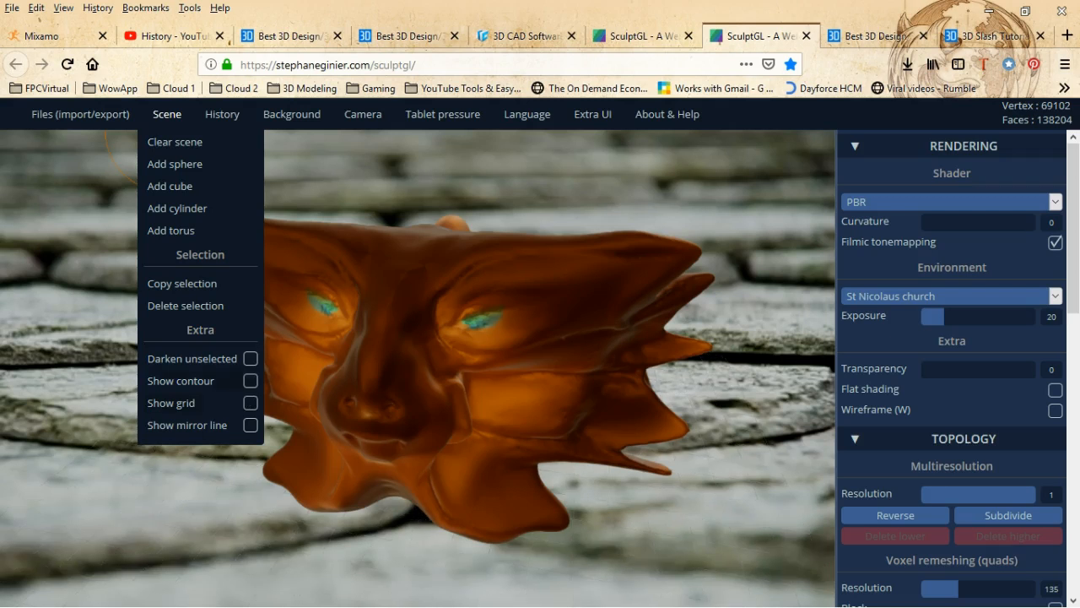
- Export the whole dragon head scene in SculptGL's .sgl format and save the download as yourMesh.sgl
{"action": "mouse_move", "coordinate": [89, 114]}
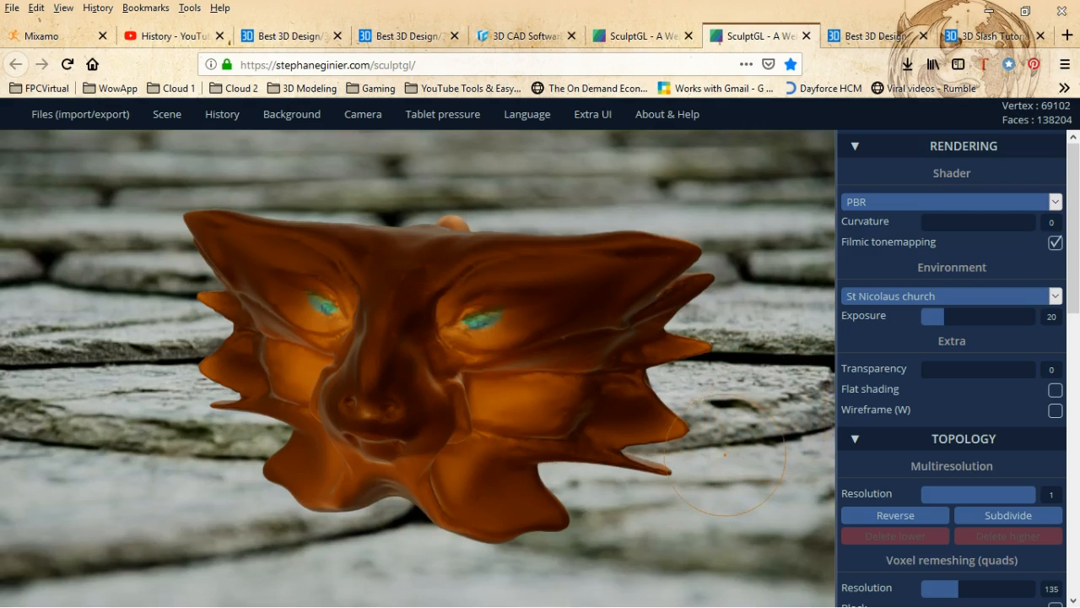
{"action": "mouse_move", "coordinate": [725, 454]}
{"action": "left_mouse_down"}
{"action": "mouse_move", "coordinate": [473, 489]}
{"action": "mouse_move", "coordinate": [336, 409]}
{"action": "mouse_move", "coordinate": [650, 422]}
{"action": "left_mouse_up"}
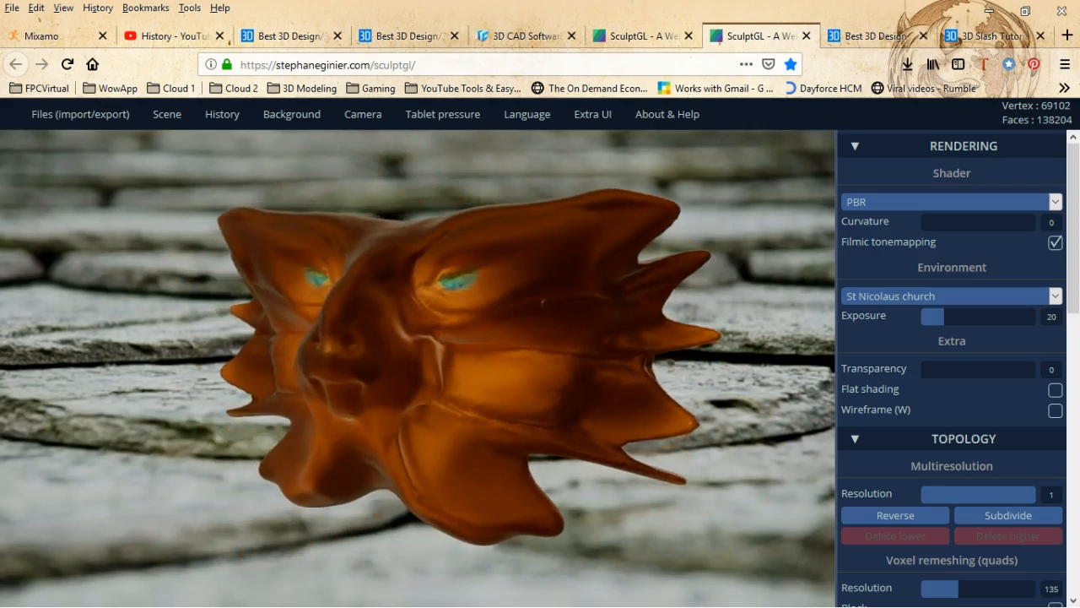
{"action": "mouse_move", "coordinate": [80, 114]}
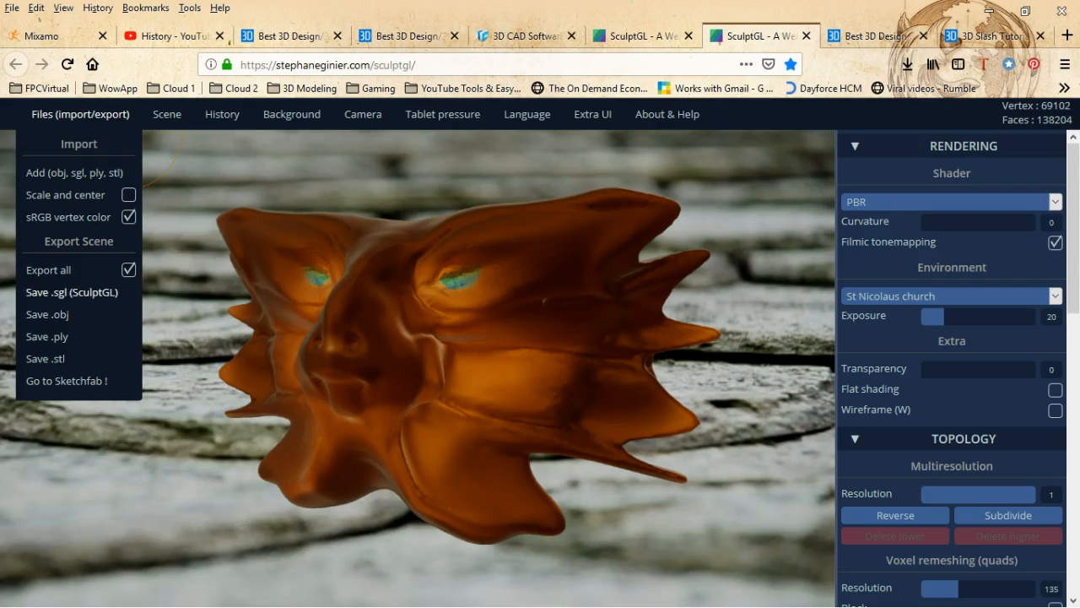
{"action": "left_click", "coordinate": [71, 292]}
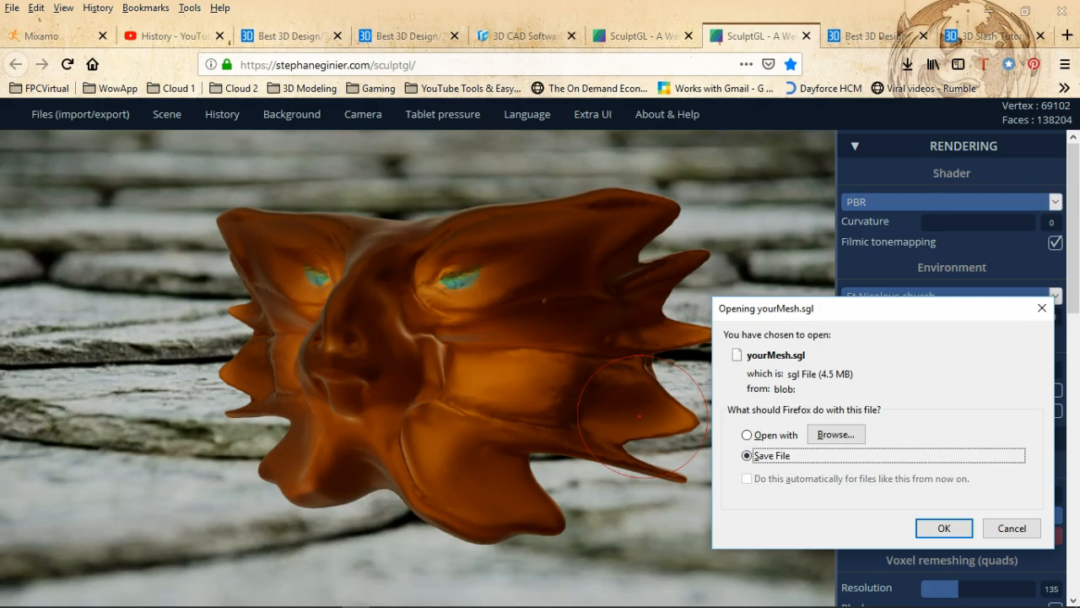
{"action": "key", "text": "Return"}
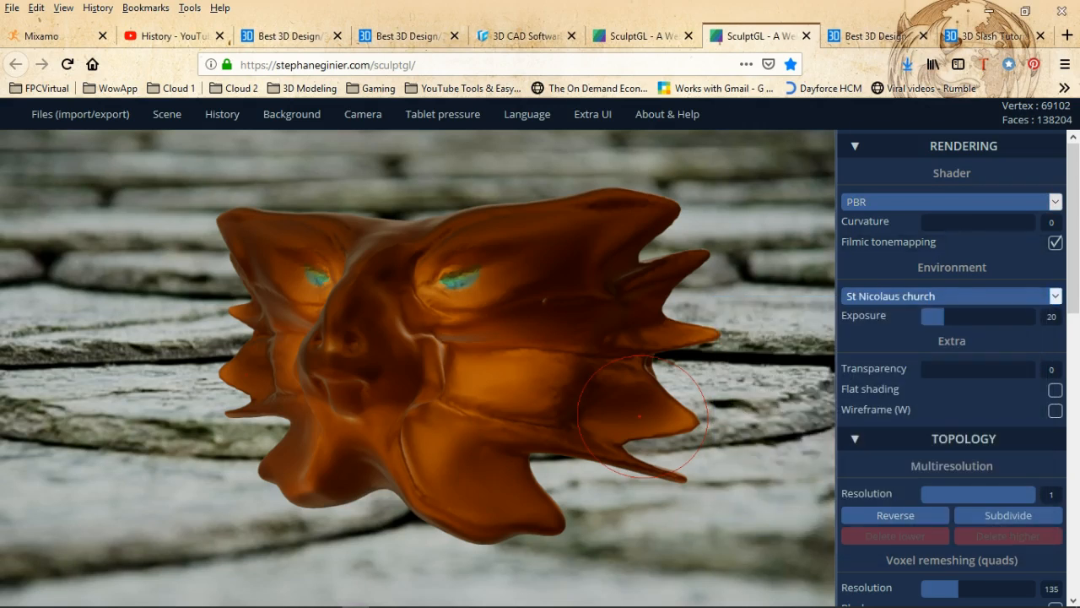
{"action": "scroll", "coordinate": [952, 321], "scroll_direction": "down", "scroll_amount": 3}
{"action": "scroll", "coordinate": [952, 371], "scroll_direction": "down", "scroll_amount": 6}
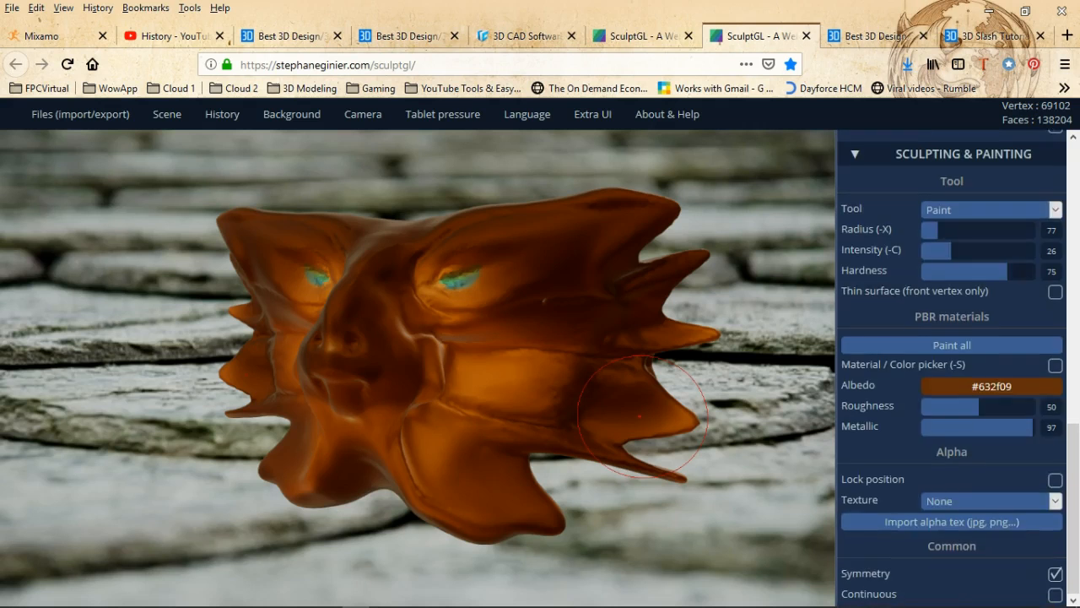
{"action": "scroll", "coordinate": [952, 371], "scroll_direction": "up", "scroll_amount": 4}
{"action": "scroll", "coordinate": [952, 371], "scroll_direction": "down", "scroll_amount": 4}
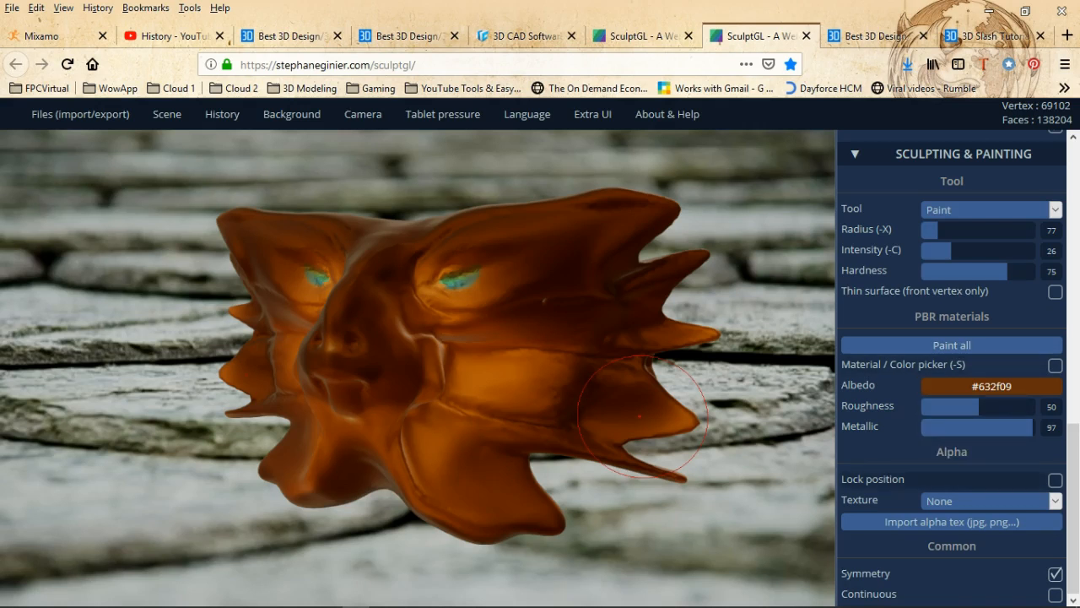
- Switch to the Downloads folder in File Explorer and look through its files for the exported yourMesh.sgl
{"action": "mouse_move", "coordinate": [559, 605]}
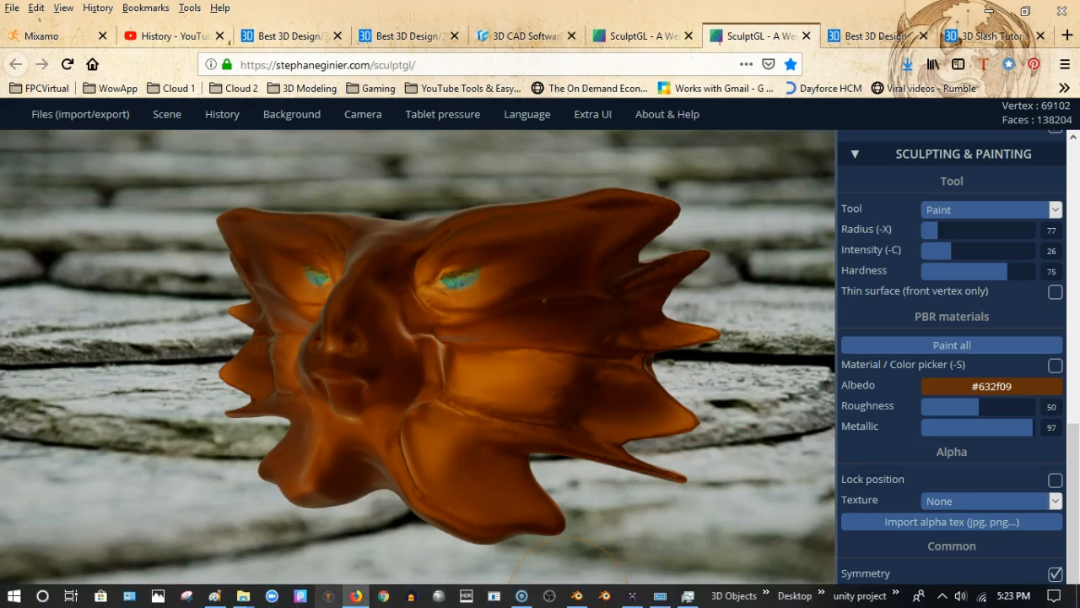
{"action": "mouse_move", "coordinate": [243, 596]}
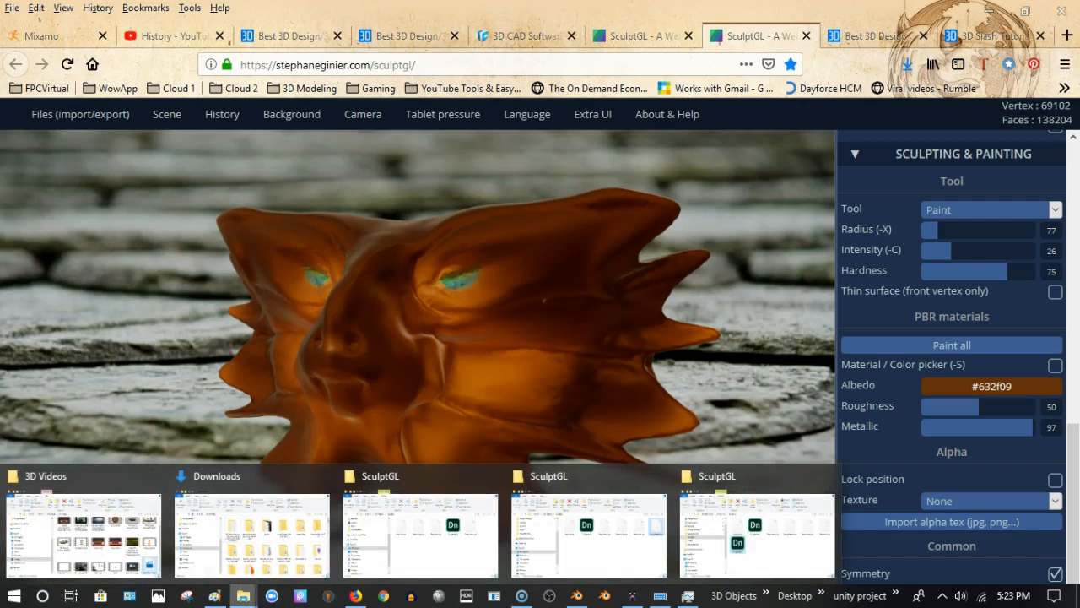
{"action": "left_click", "coordinate": [251, 528]}
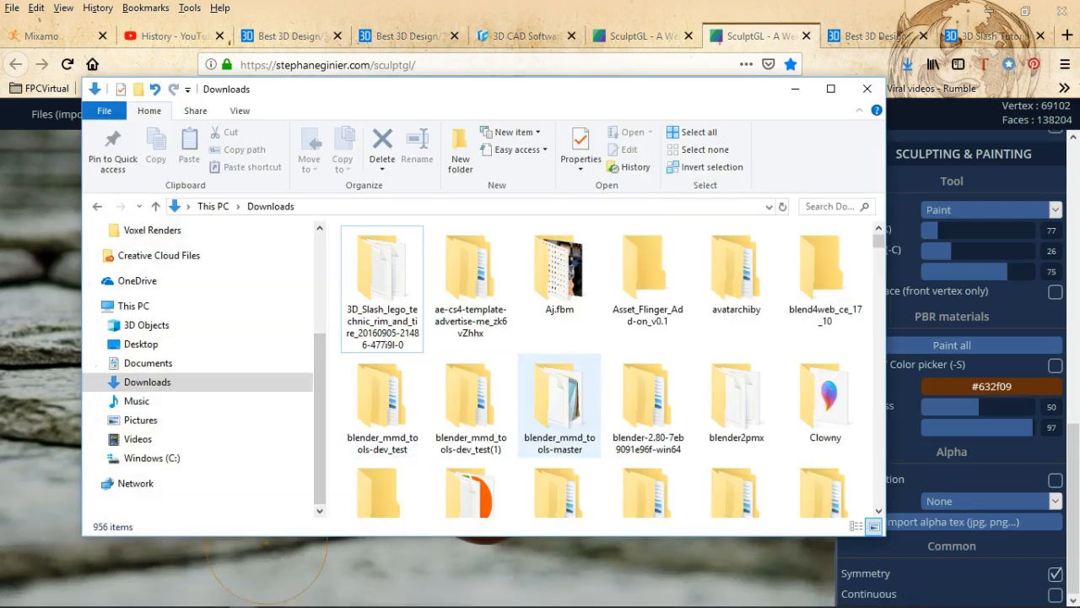
{"action": "scroll", "coordinate": [725, 295], "scroll_direction": "down", "scroll_amount": 5}
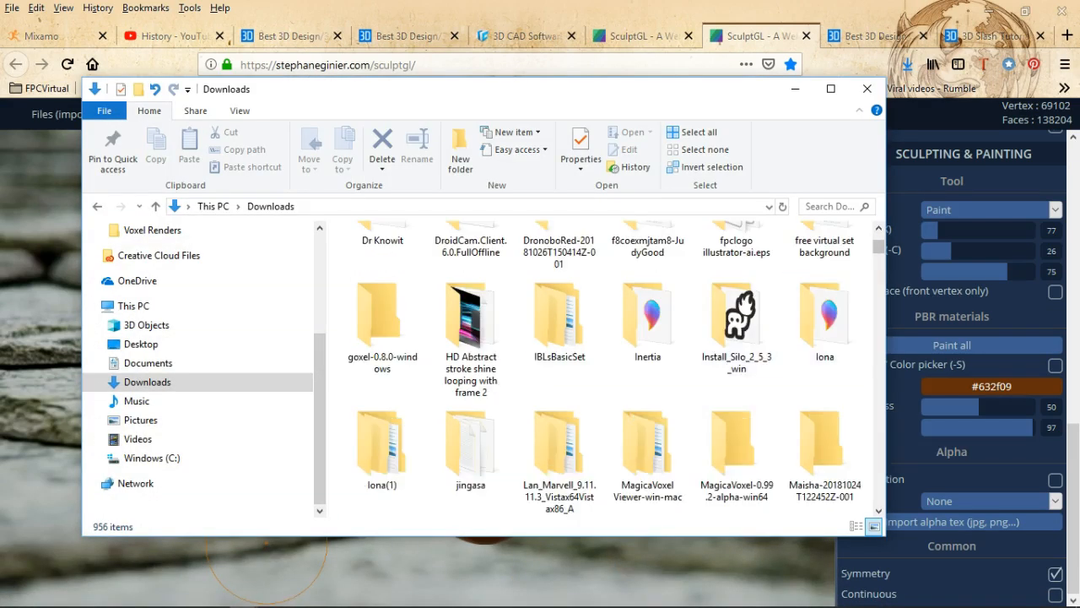
{"action": "scroll", "coordinate": [727, 244], "scroll_direction": "down", "scroll_amount": 5}
{"action": "scroll", "coordinate": [726, 249], "scroll_direction": "down", "scroll_amount": 20}
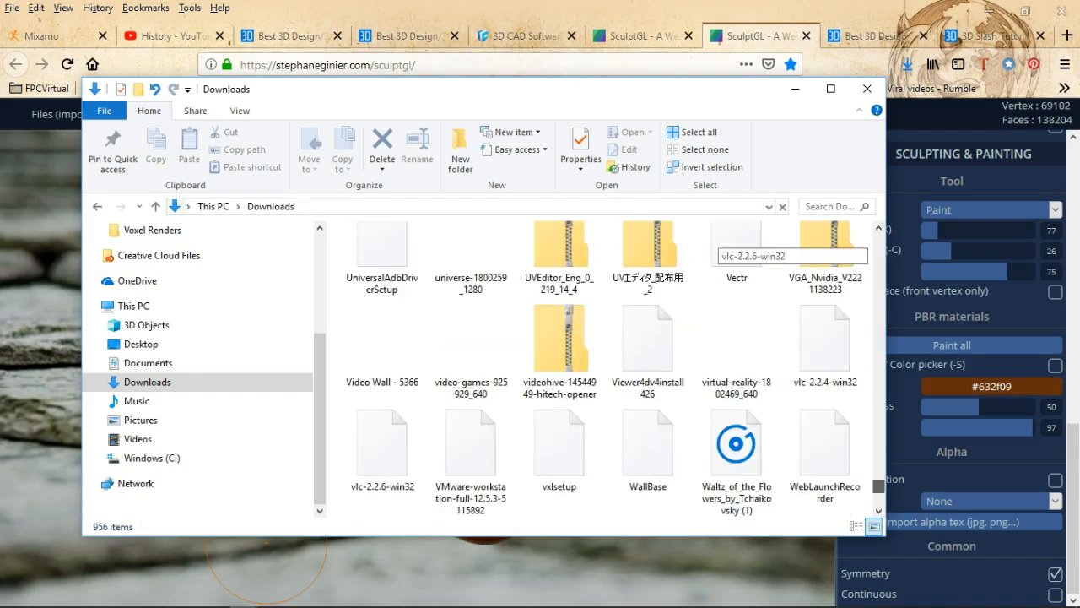
{"action": "scroll", "coordinate": [730, 245], "scroll_direction": "down", "scroll_amount": 10}
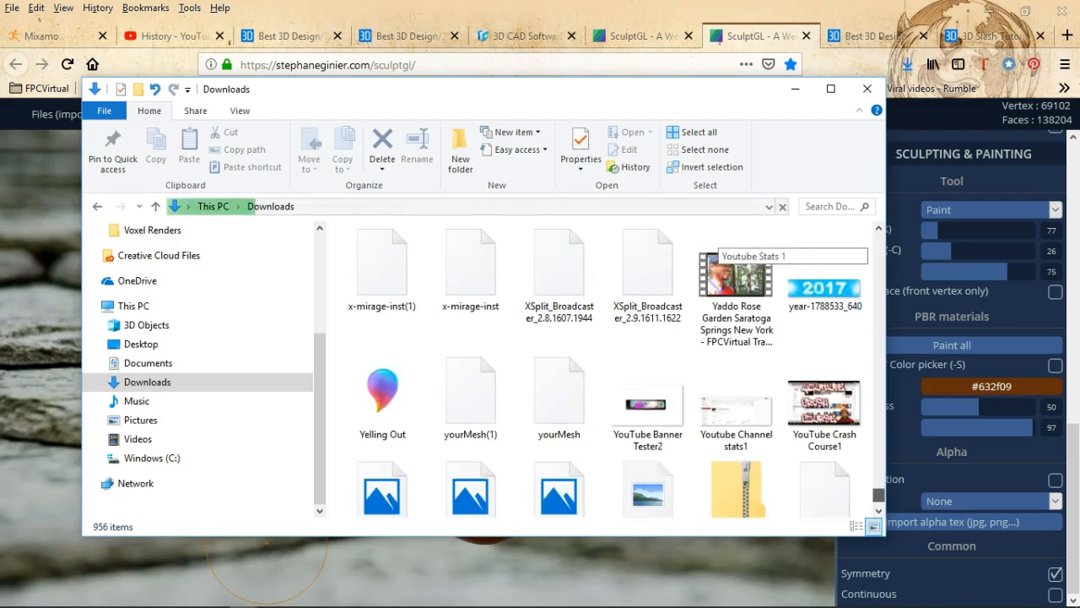
{"action": "scroll", "coordinate": [727, 246], "scroll_direction": "down", "scroll_amount": 3}
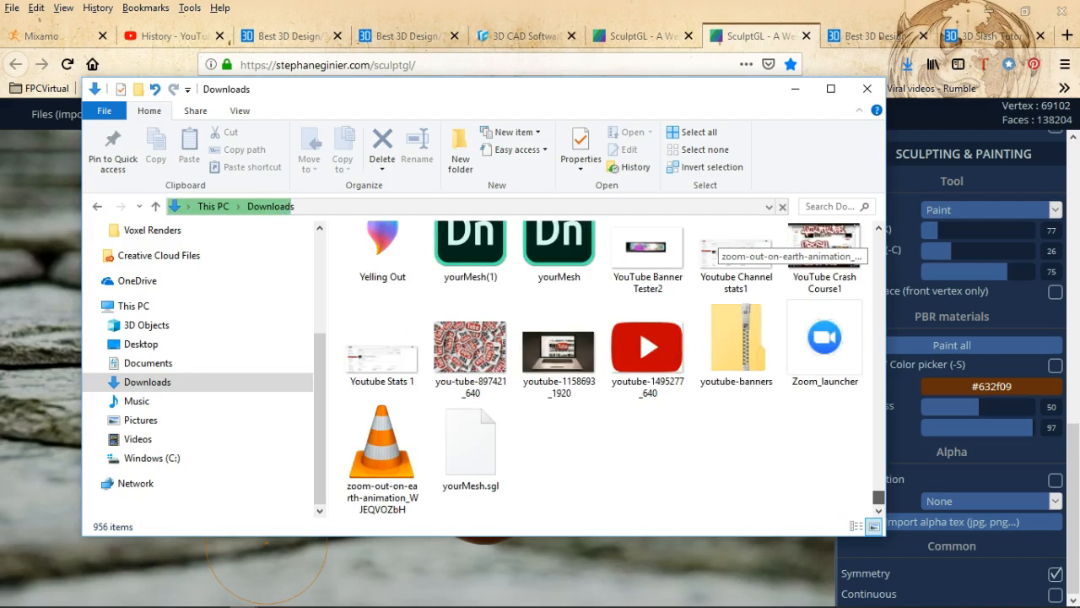
{"action": "scroll", "coordinate": [727, 247], "scroll_direction": "up", "scroll_amount": 6}
{"action": "scroll", "coordinate": [723, 250], "scroll_direction": "down", "scroll_amount": 5}
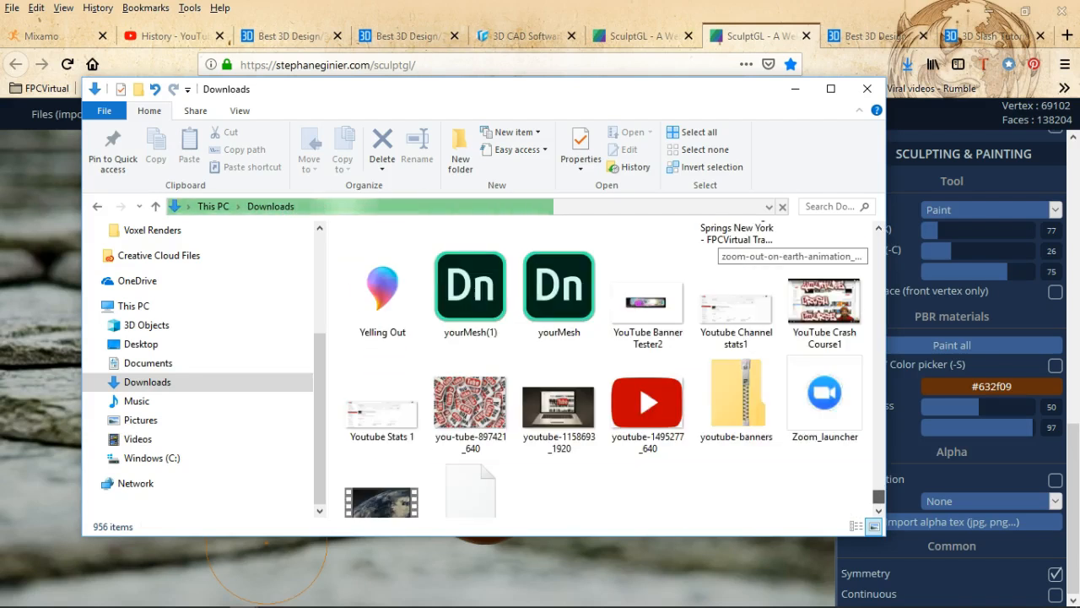
{"action": "scroll", "coordinate": [560, 393], "scroll_direction": "down", "scroll_amount": 1}
{"action": "scroll", "coordinate": [559, 393], "scroll_direction": "up", "scroll_amount": 6}
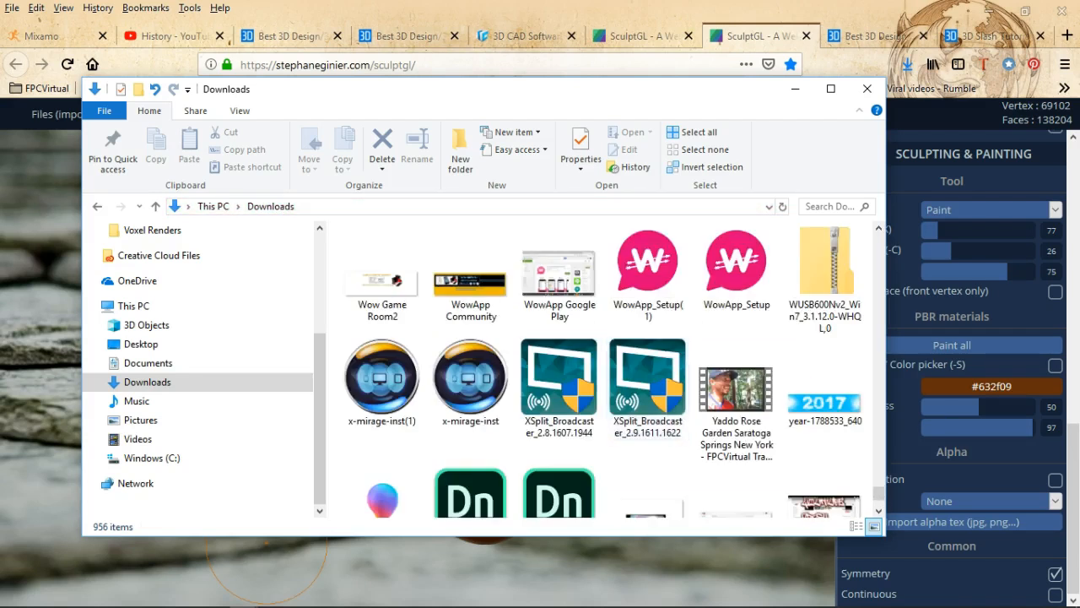
{"action": "scroll", "coordinate": [560, 392], "scroll_direction": "up", "scroll_amount": 3}
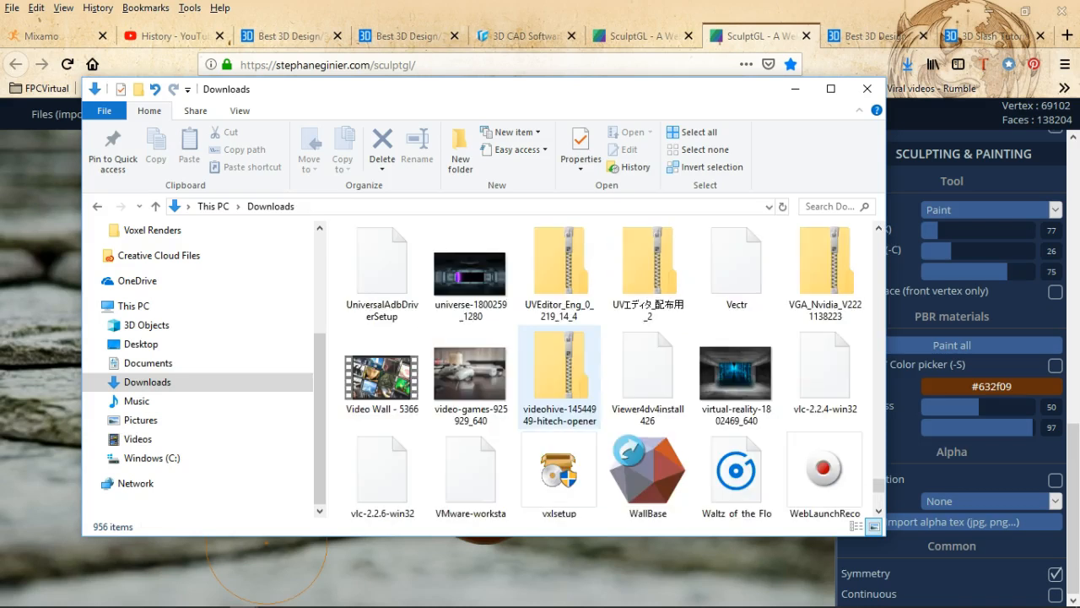
{"action": "scroll", "coordinate": [560, 392], "scroll_direction": "up", "scroll_amount": 2}
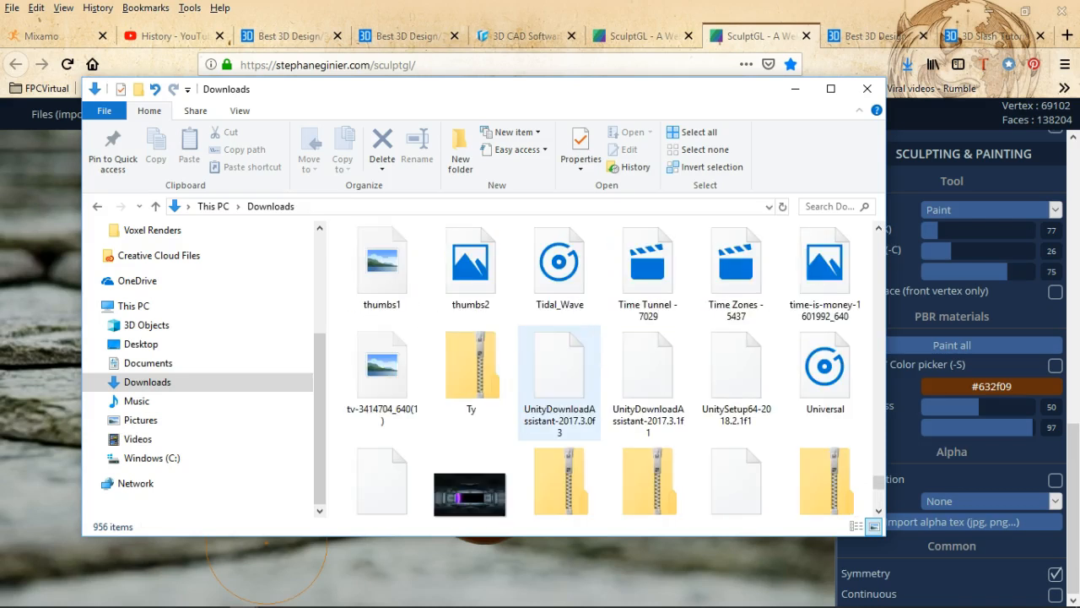